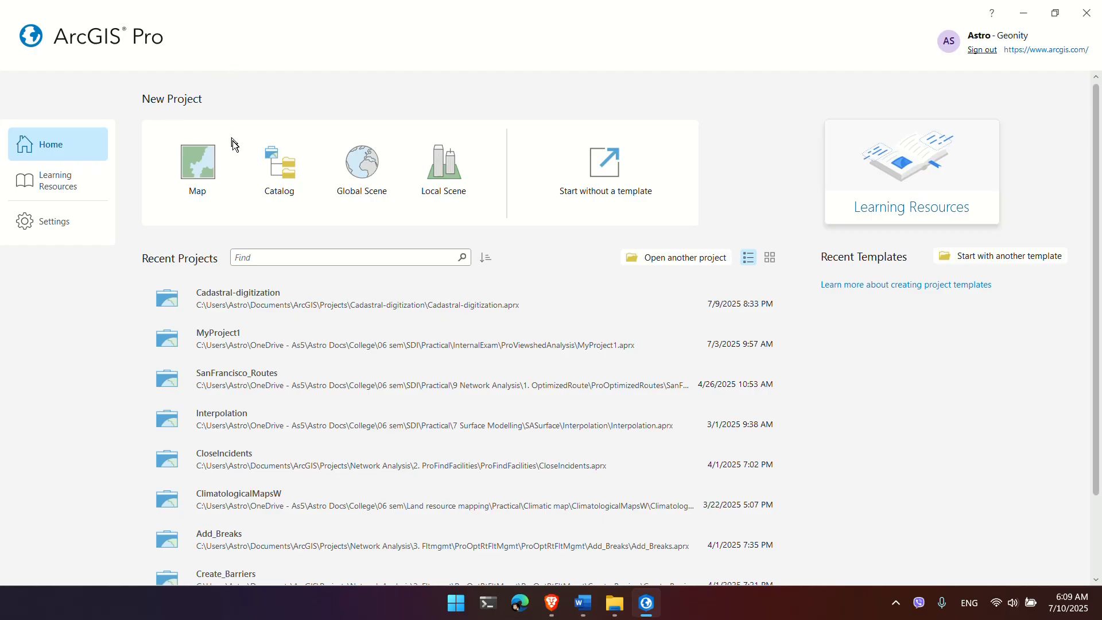
# Step: Create a new Map project named Georef that opens on the World Topographic basemap
pyautogui.click(204, 167)
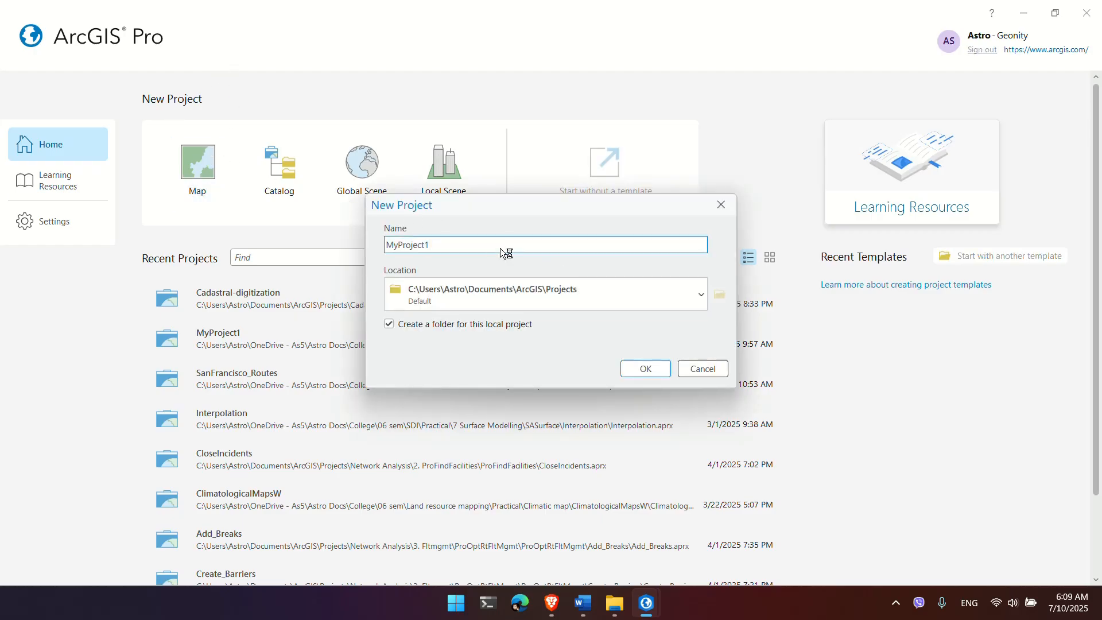
pyautogui.write('Georef')
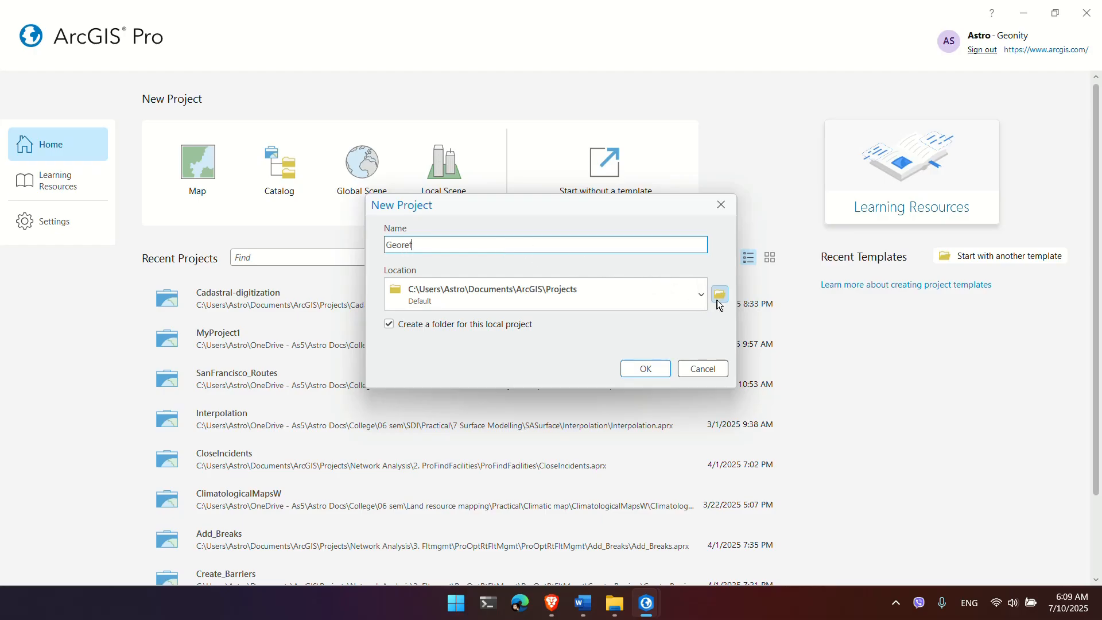
pyautogui.click(645, 368)
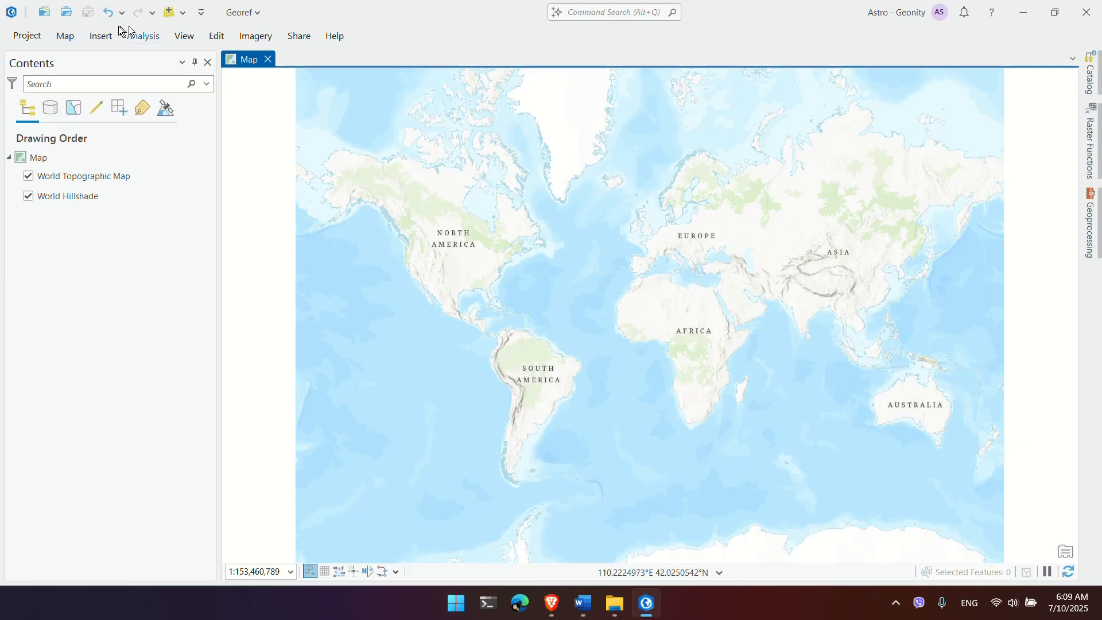
# Step: Add 092-0770.tif to the map by dragging it from File Explorer, building pyramids and statistics
pyautogui.click(66, 36)
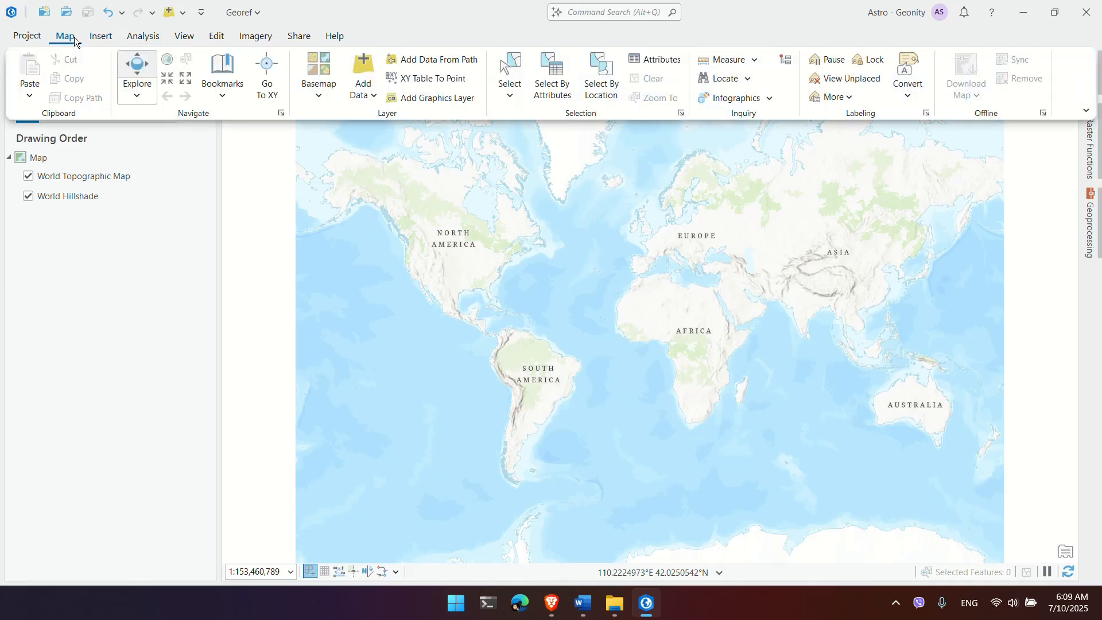
pyautogui.click(363, 65)
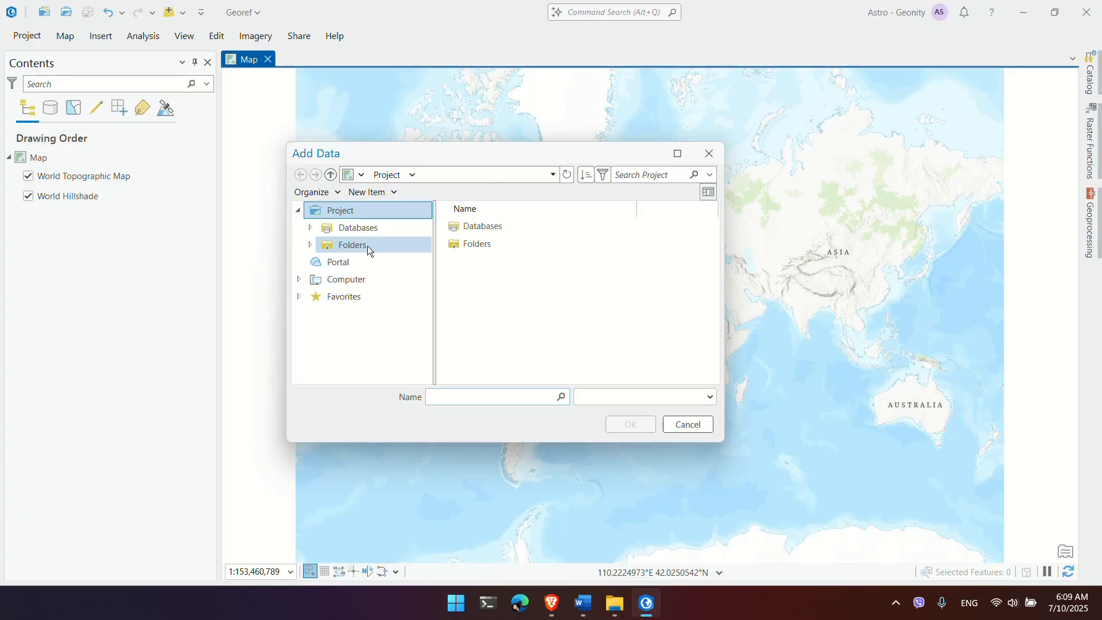
pyautogui.click(709, 153)
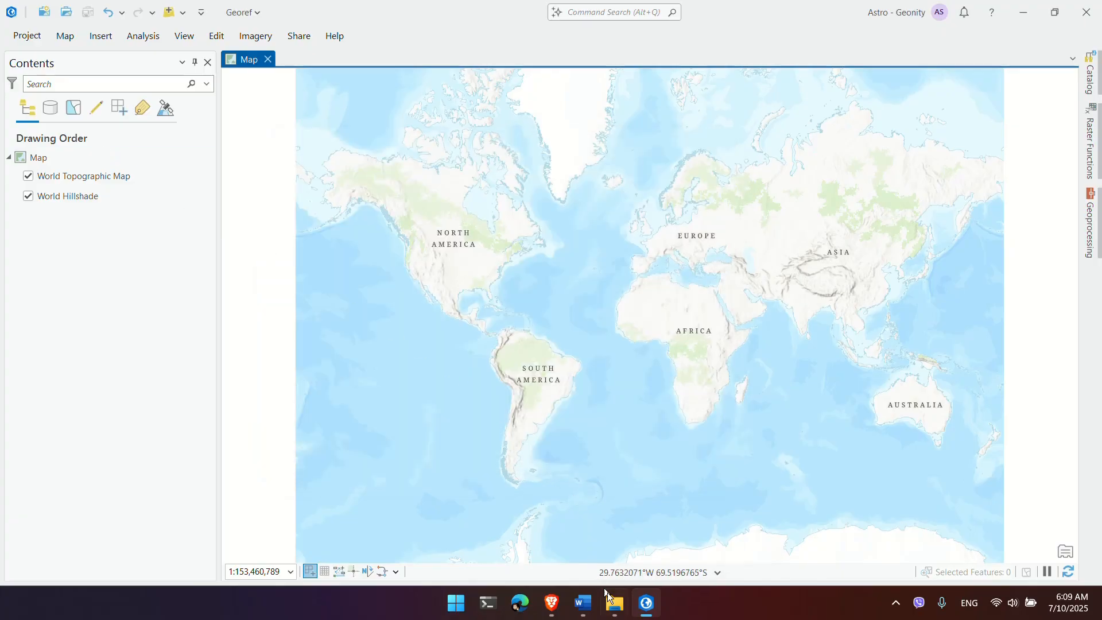
pyautogui.click(614, 605)
pyautogui.click(274, 238)
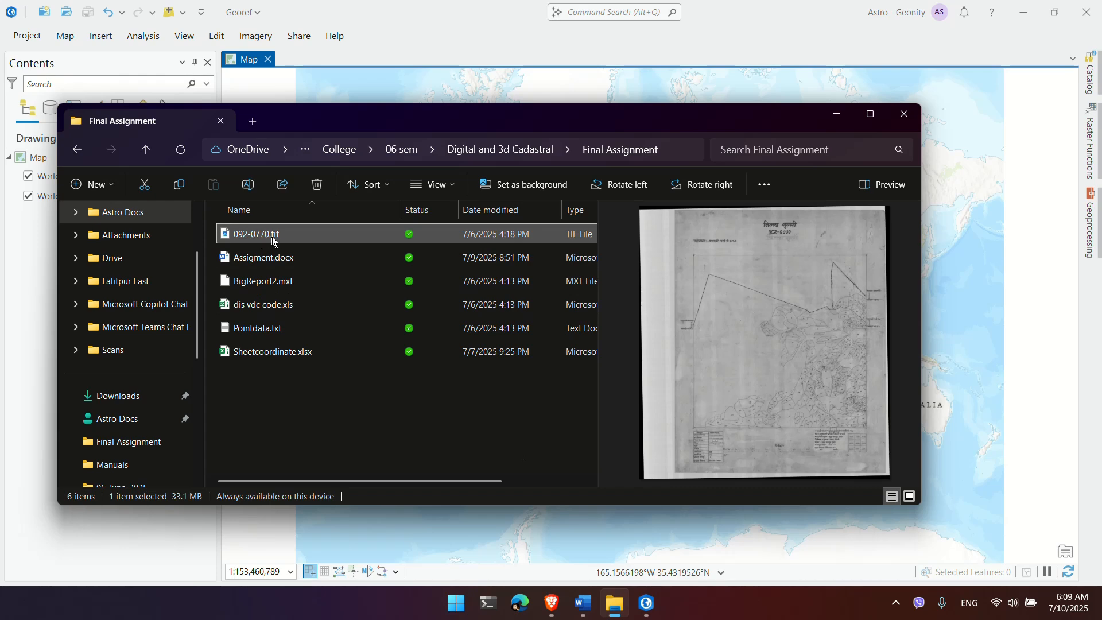
pyautogui.moveTo(264, 235); pyautogui.dragTo(477, 277)
pyautogui.hotkey('alt', 'Tab')
pyautogui.moveTo(539, 233); pyautogui.dragTo(539, 234)
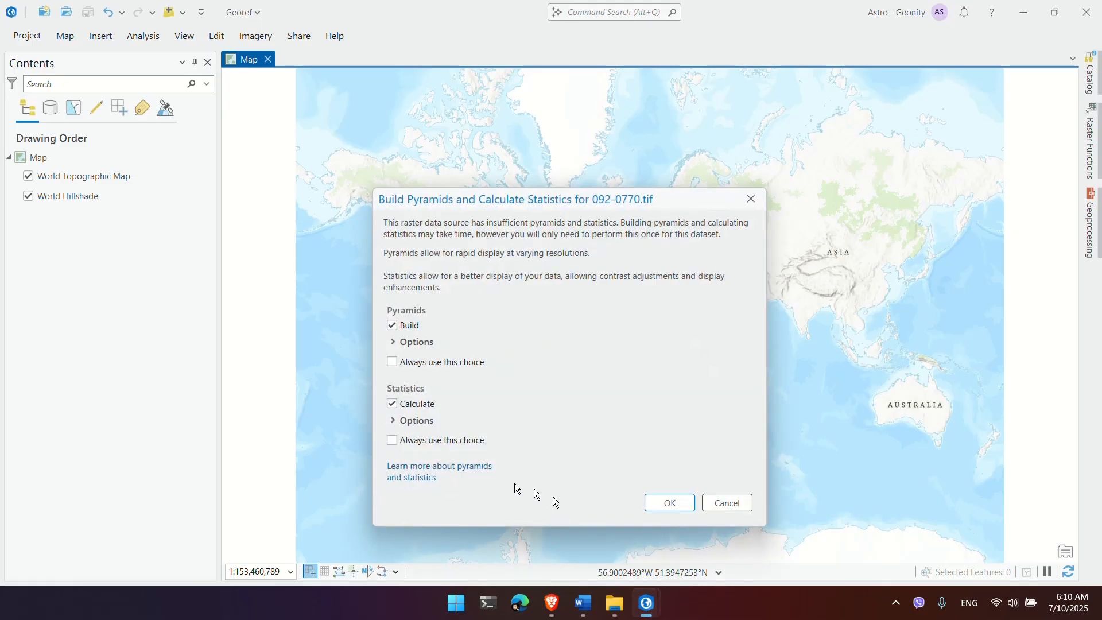
pyautogui.click(671, 503)
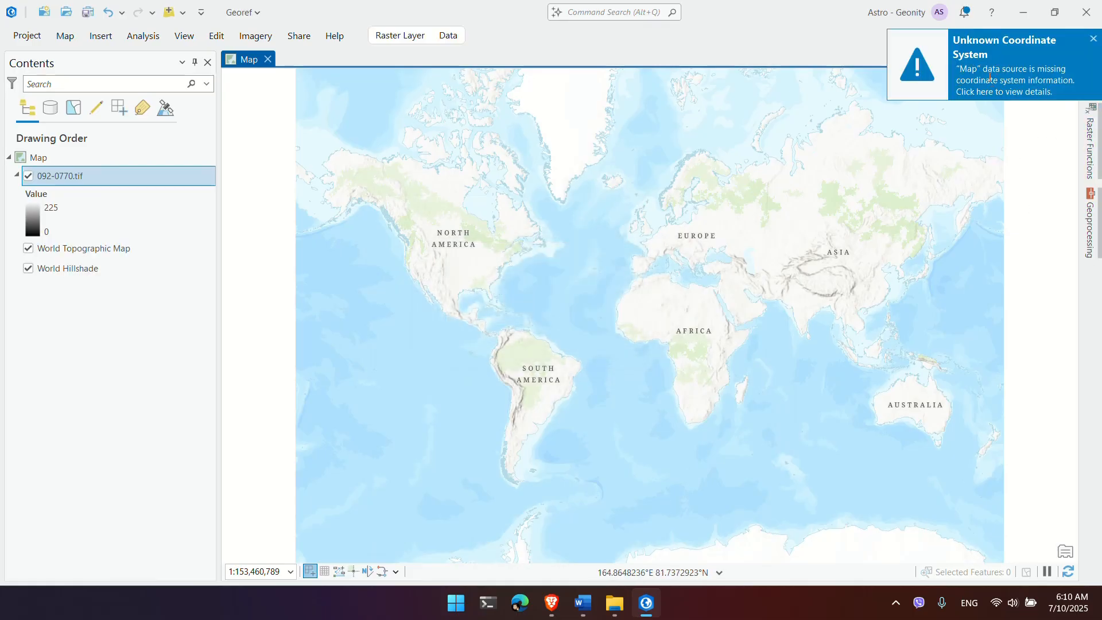
pyautogui.rightClick(58, 178)
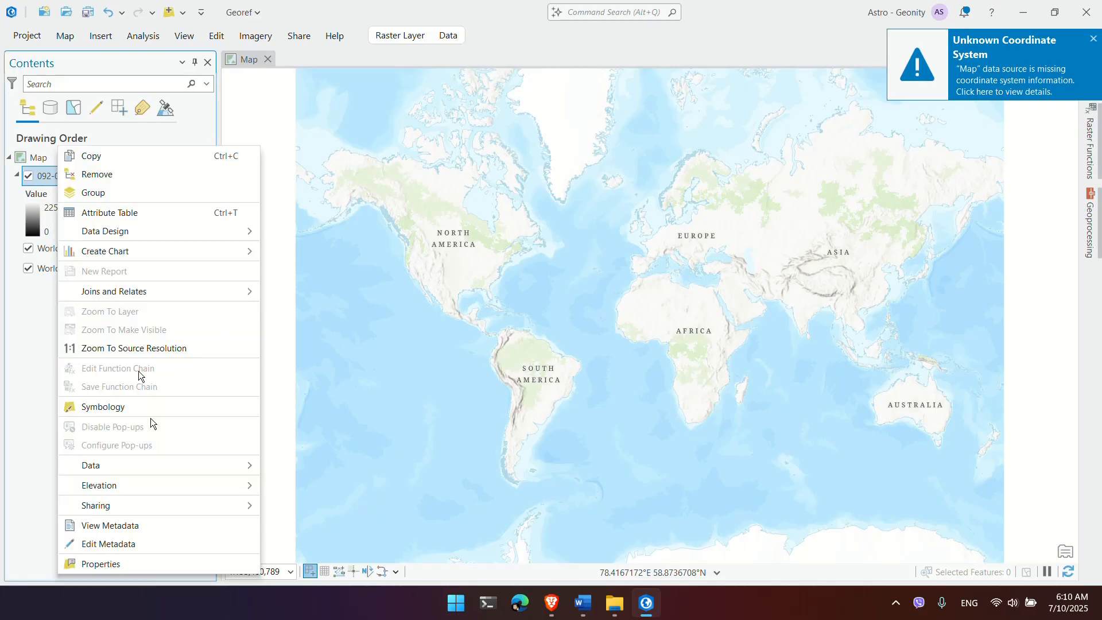
pyautogui.click(166, 561)
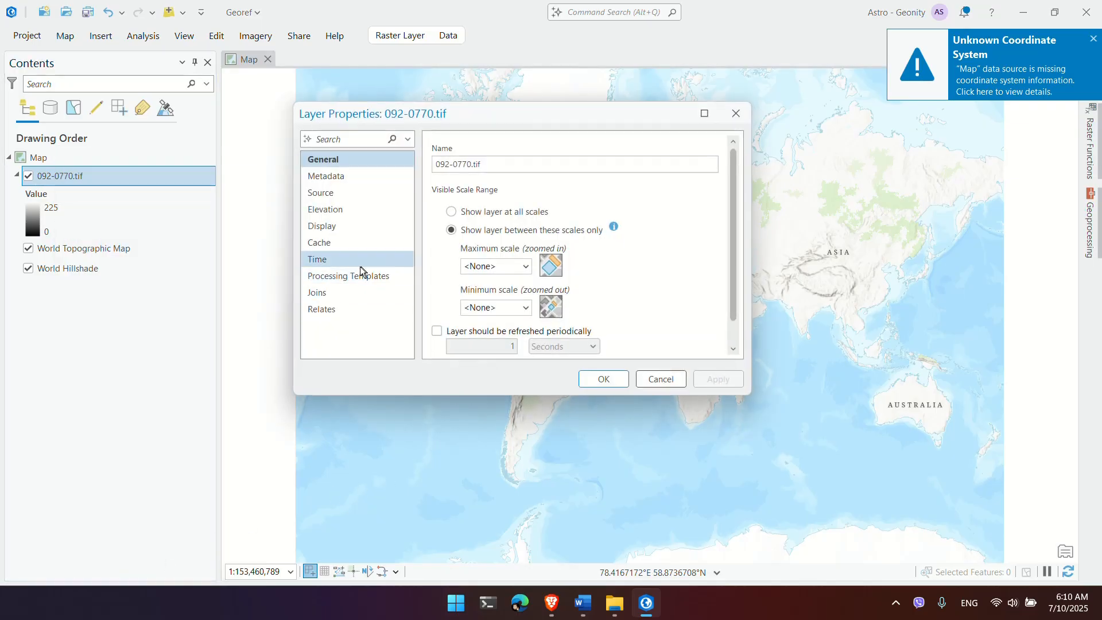
pyautogui.click(360, 191)
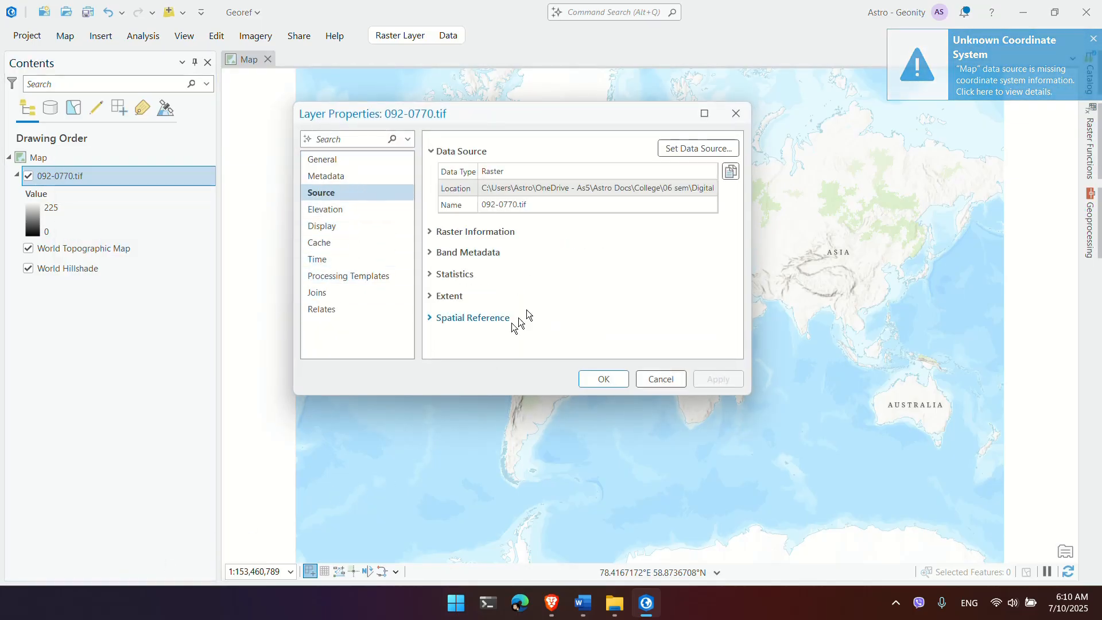
pyautogui.click(454, 318)
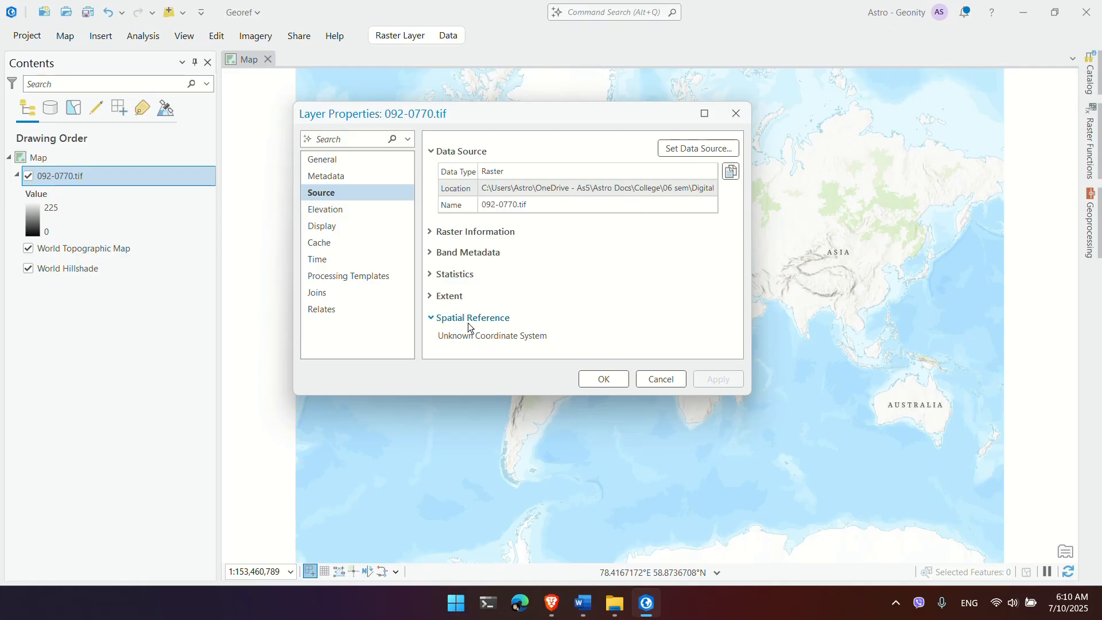
pyautogui.click(676, 379)
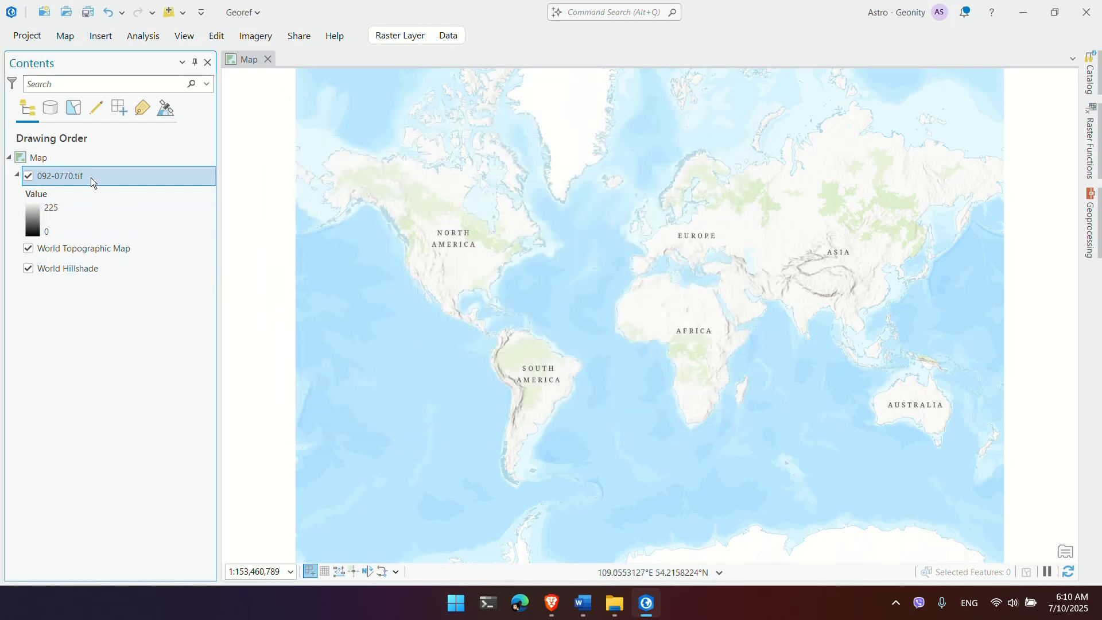
# Step: Start a Georeference session on 092-0770.tif from the Imagery tab
pyautogui.click(215, 36)
pyautogui.click(253, 38)
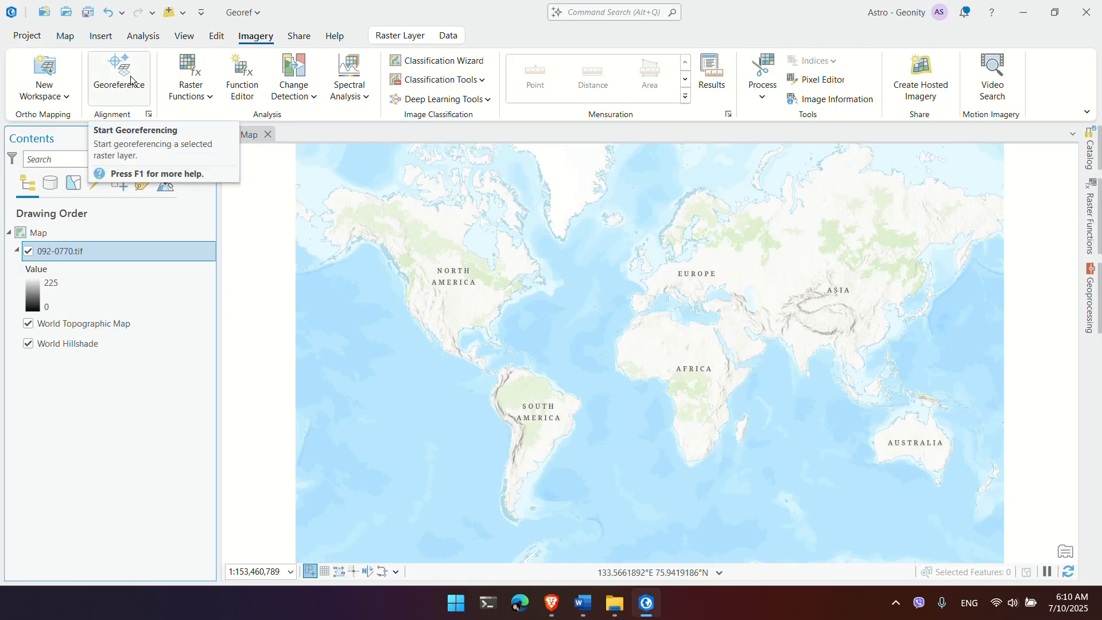
pyautogui.click(131, 81)
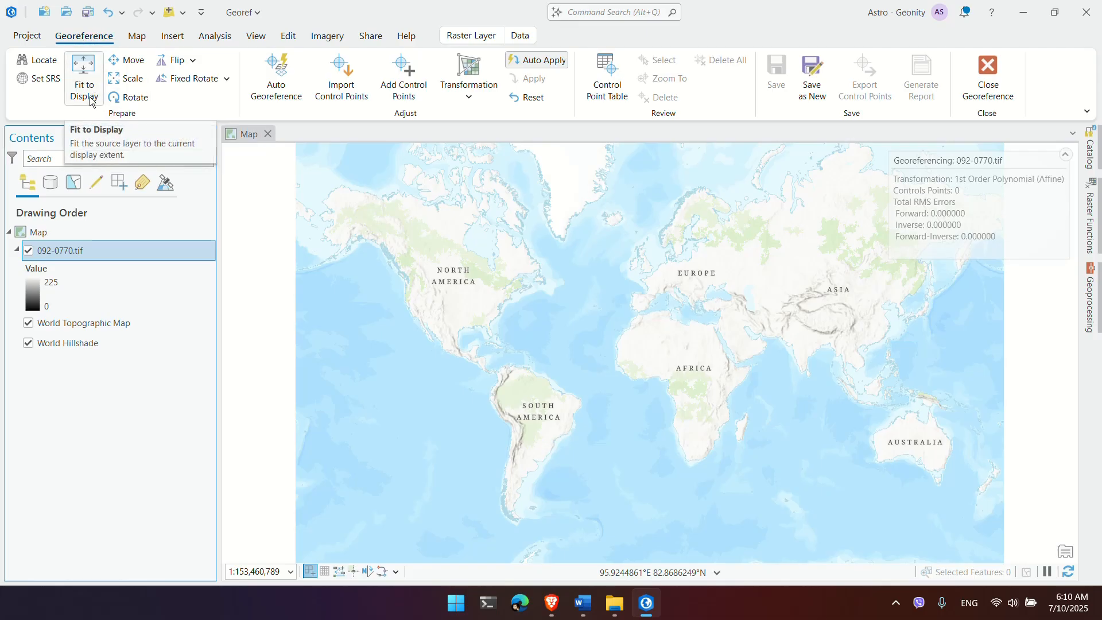
# Step: Zoom to the 092-0770.tif layer, toggle Auto Apply, and zoom in on the sheet
pyautogui.rightClick(88, 253)
pyautogui.click(134, 313)
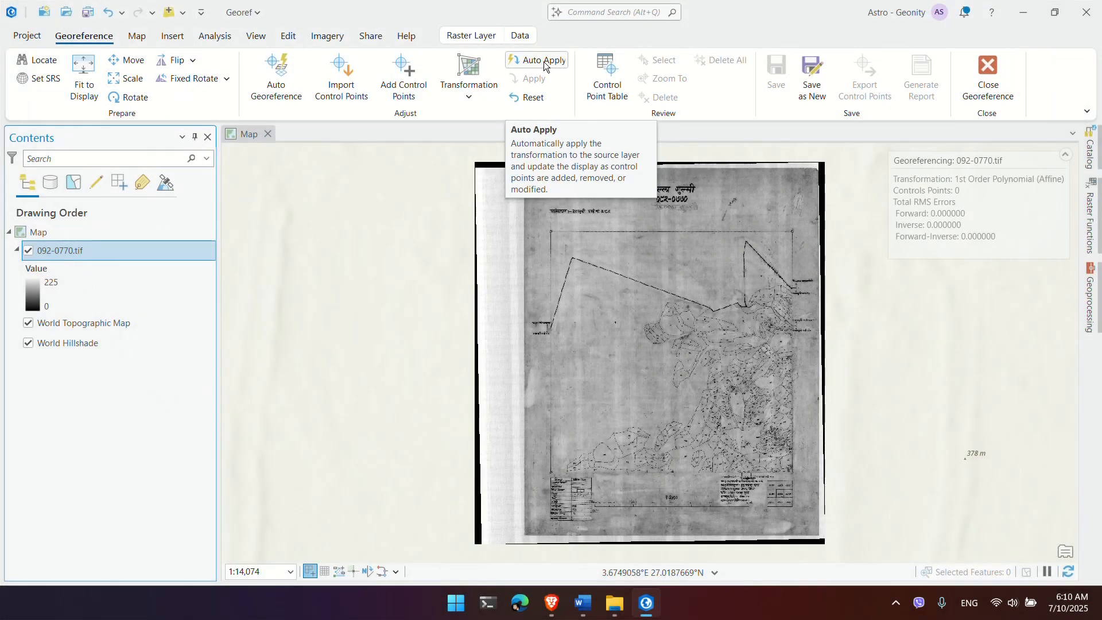
pyautogui.click(545, 60)
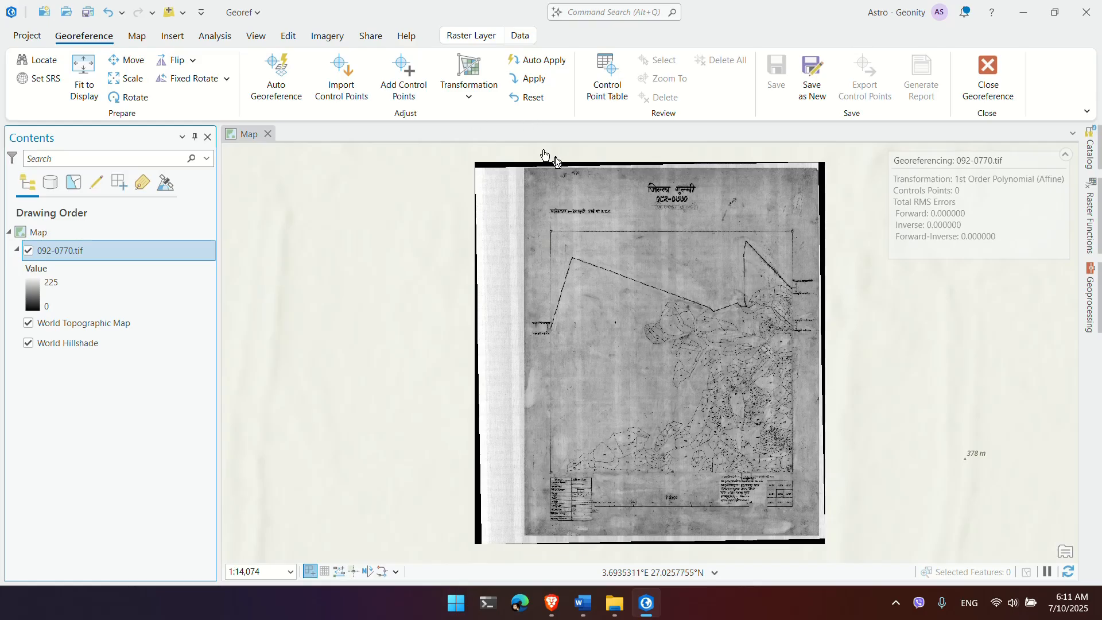
pyautogui.scroll(3, 560, 236)
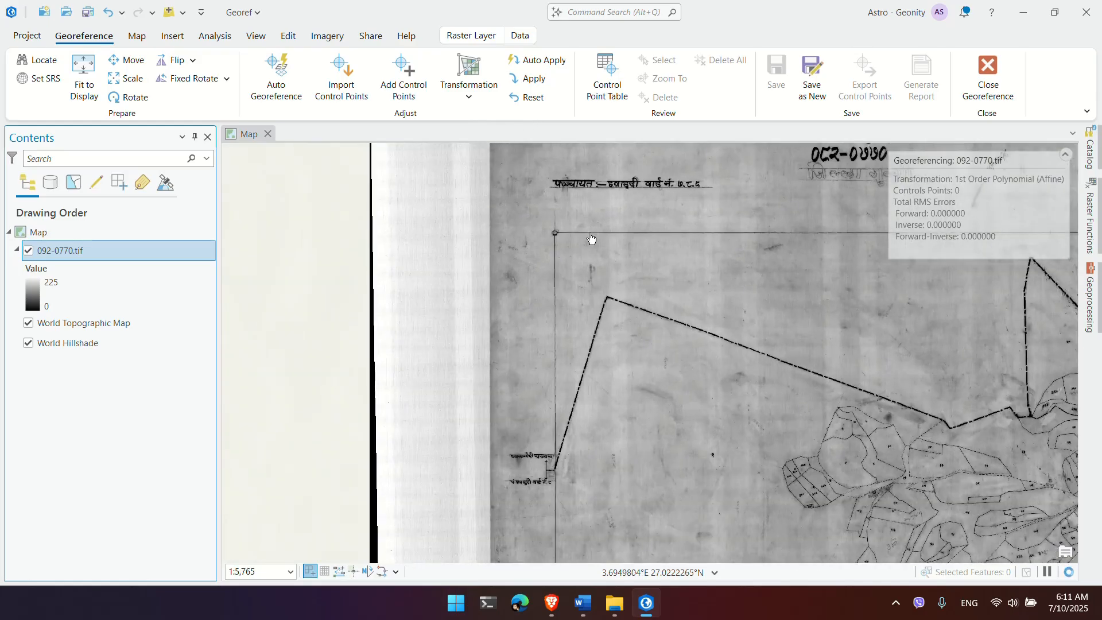
pyautogui.scroll(-3, 591, 238)
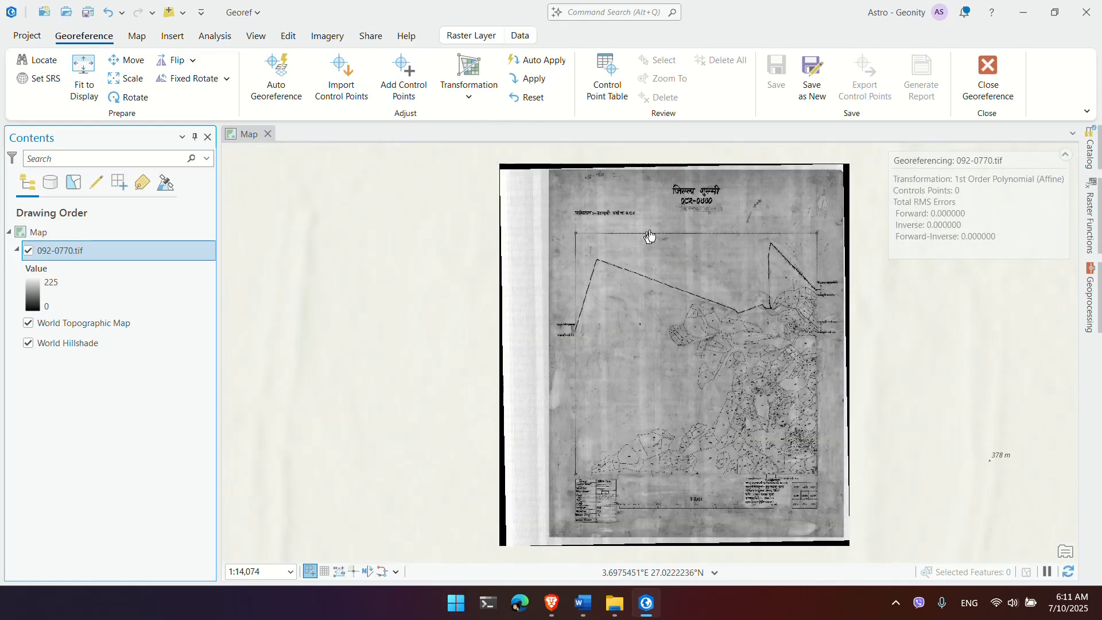
pyautogui.scroll(2, 650, 234)
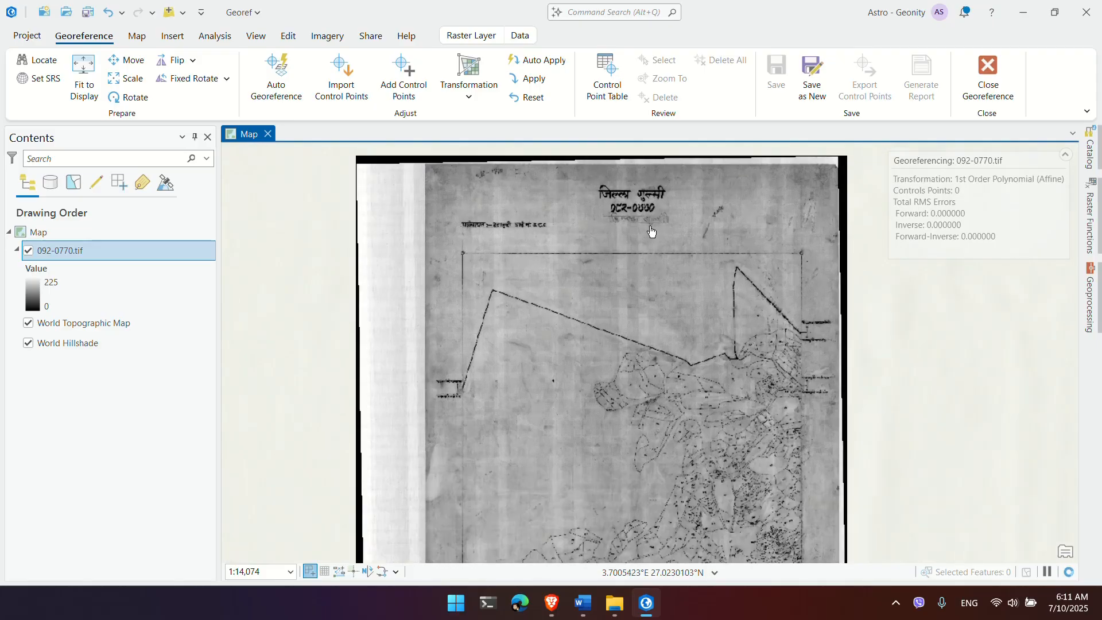
pyautogui.scroll(3, 651, 231)
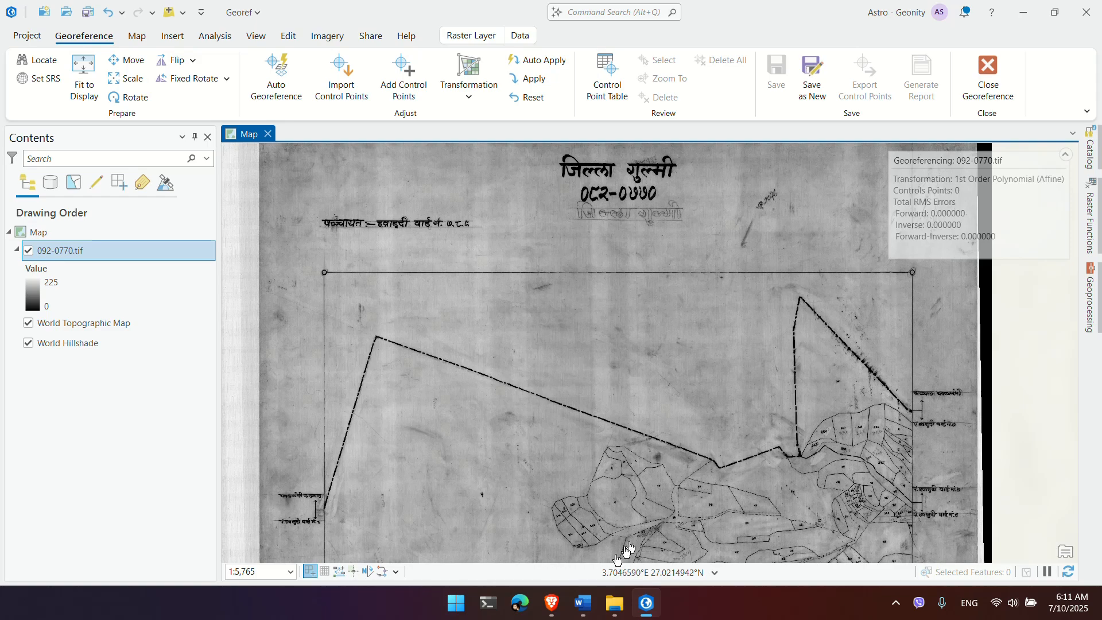
# Step: Search the web for geonity and open the site's Sheet Calculator tool
pyautogui.moveTo(543, 610)
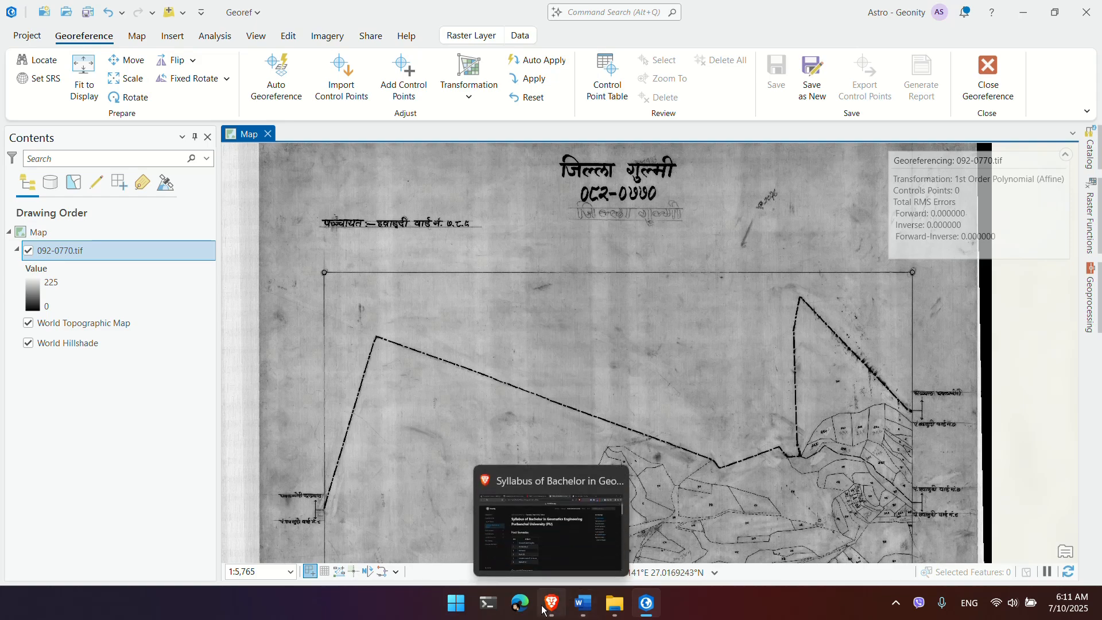
pyautogui.click(543, 610)
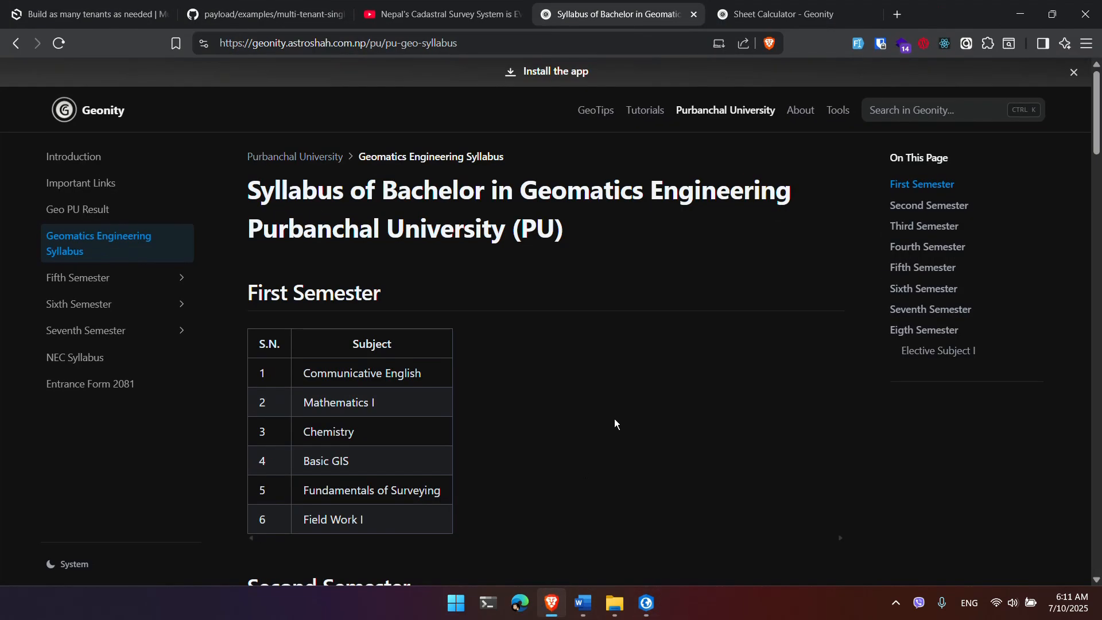
pyautogui.click(897, 15)
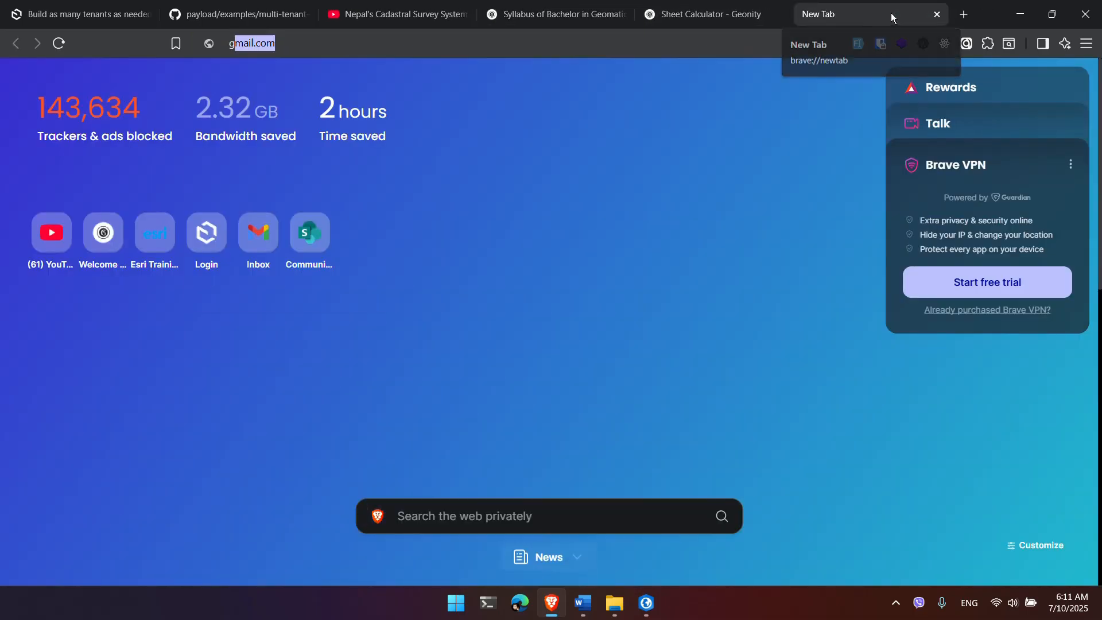
pyautogui.write('geonity')
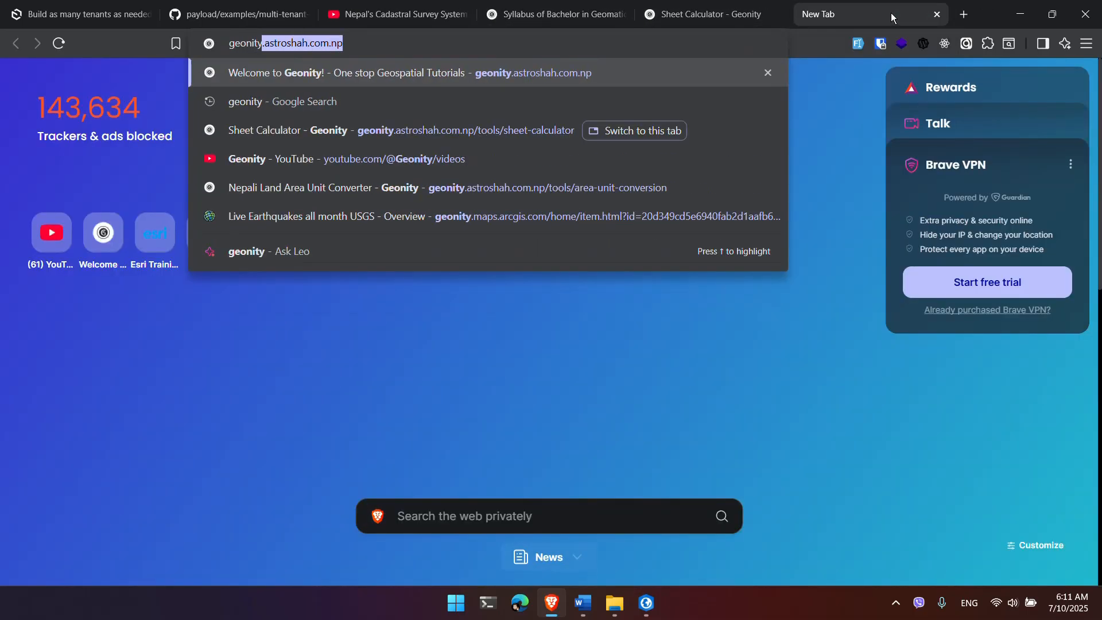
pyautogui.press('BackSpace')
pyautogui.press('Return')
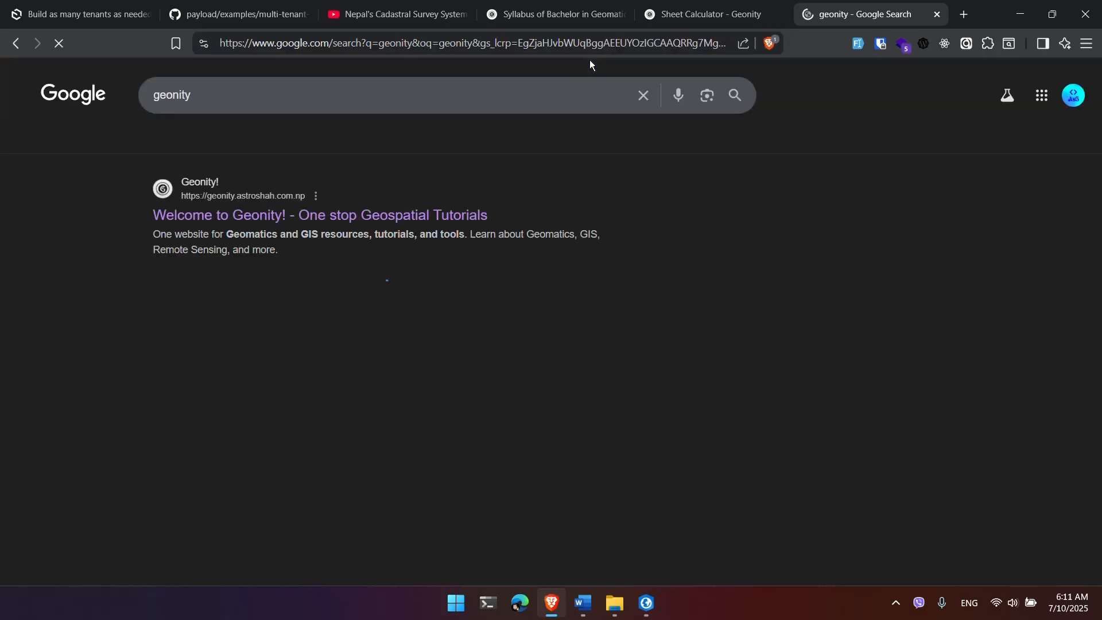
pyautogui.click(421, 222)
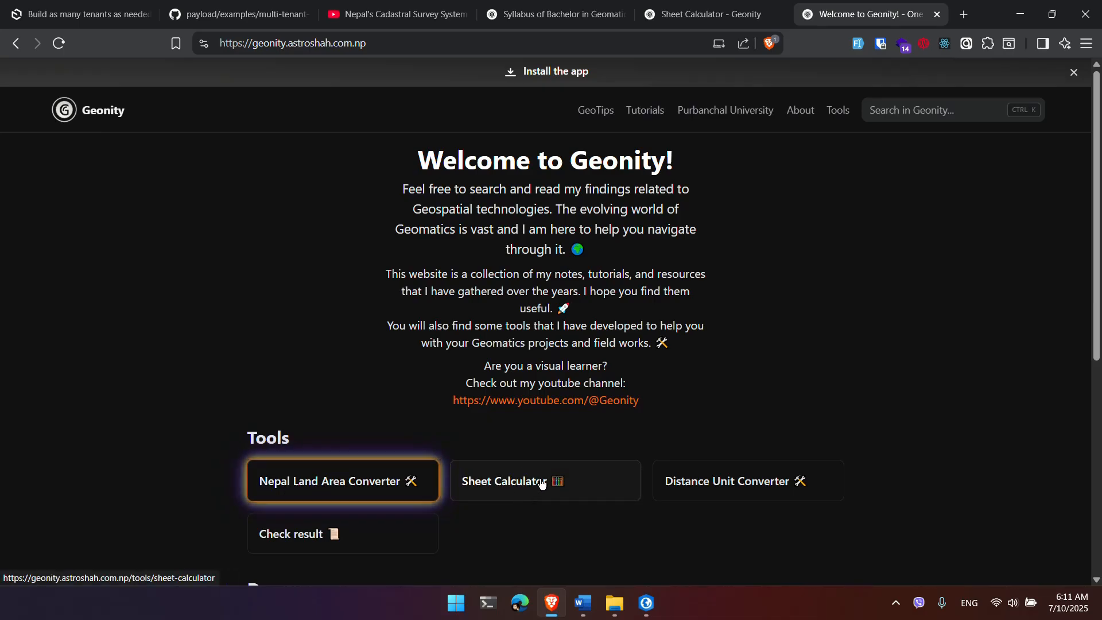
pyautogui.click(844, 111)
pyautogui.click(112, 214)
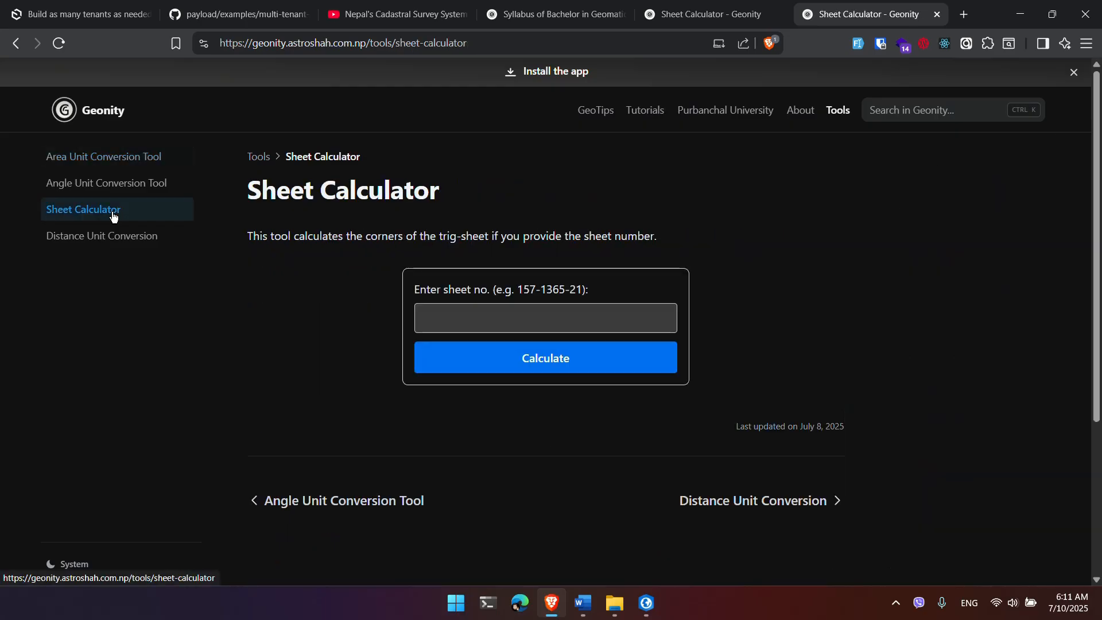
# Step: Calculate sheet 092-0770's corner coordinates (NW 411250, 3126250; SE 412500, 3125000), then return to ArcGIS Pro
pyautogui.click(441, 321)
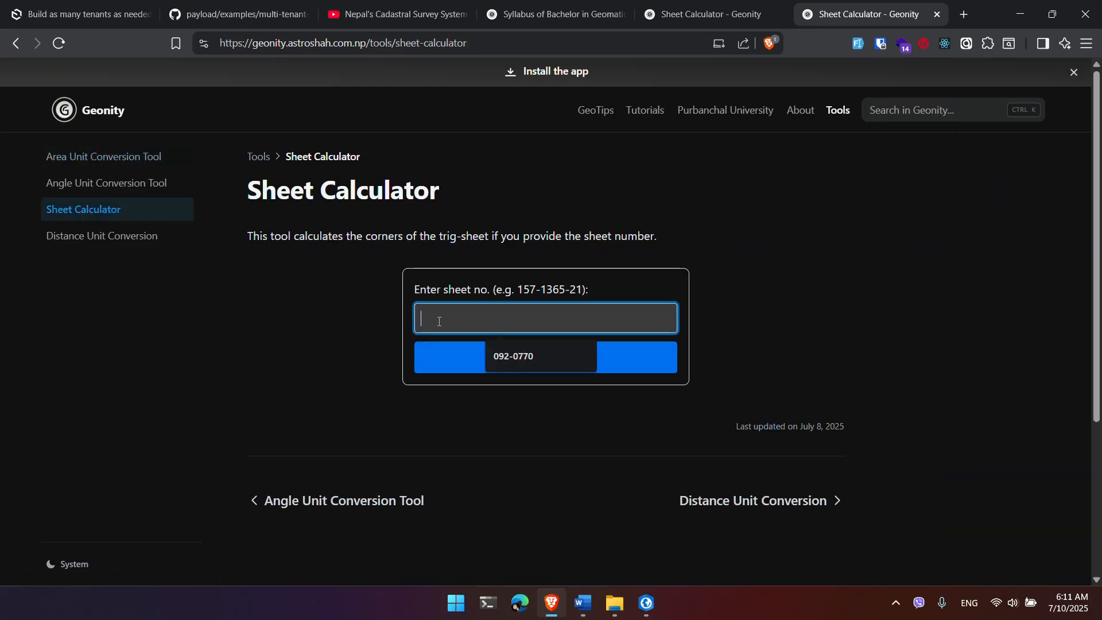
pyautogui.click(508, 358)
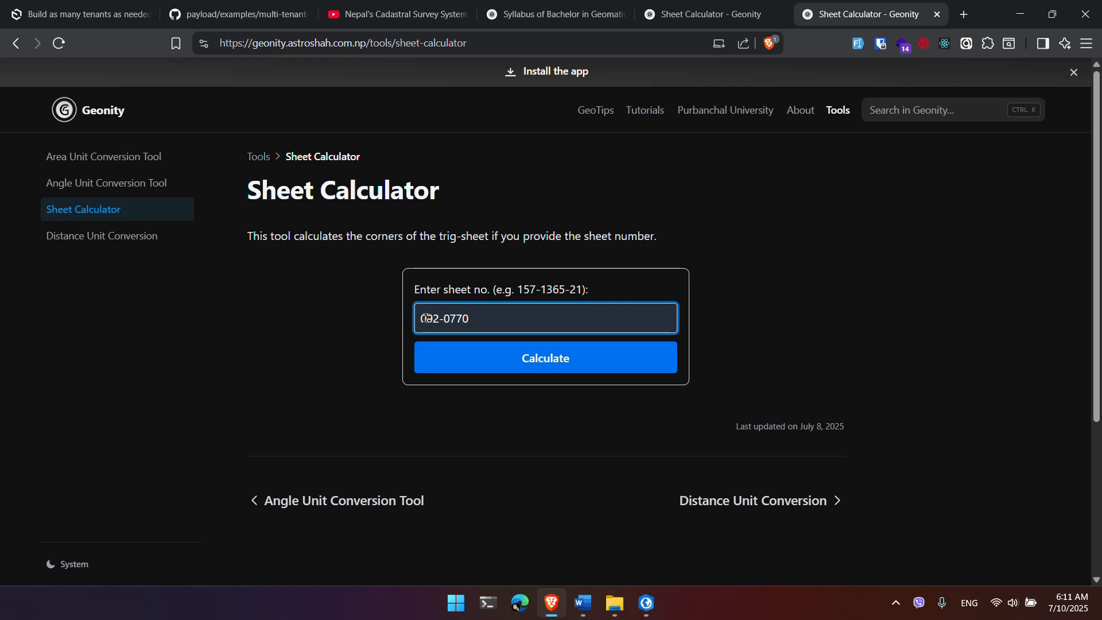
pyautogui.click(523, 369)
pyautogui.scroll(-3, 583, 419)
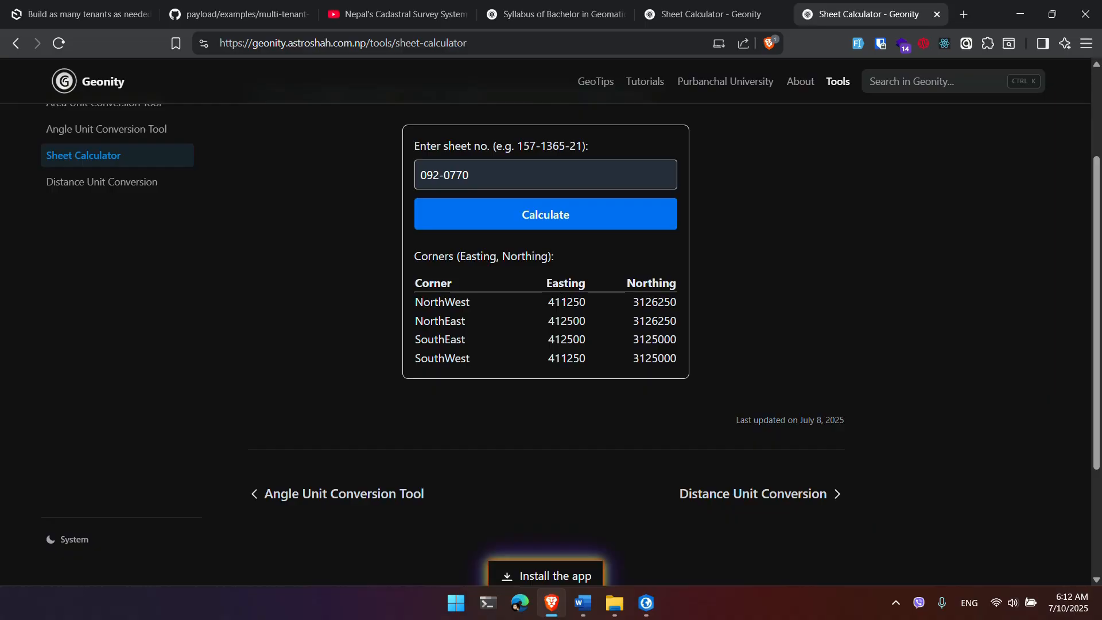
pyautogui.hotkey('alt', 'Tab')
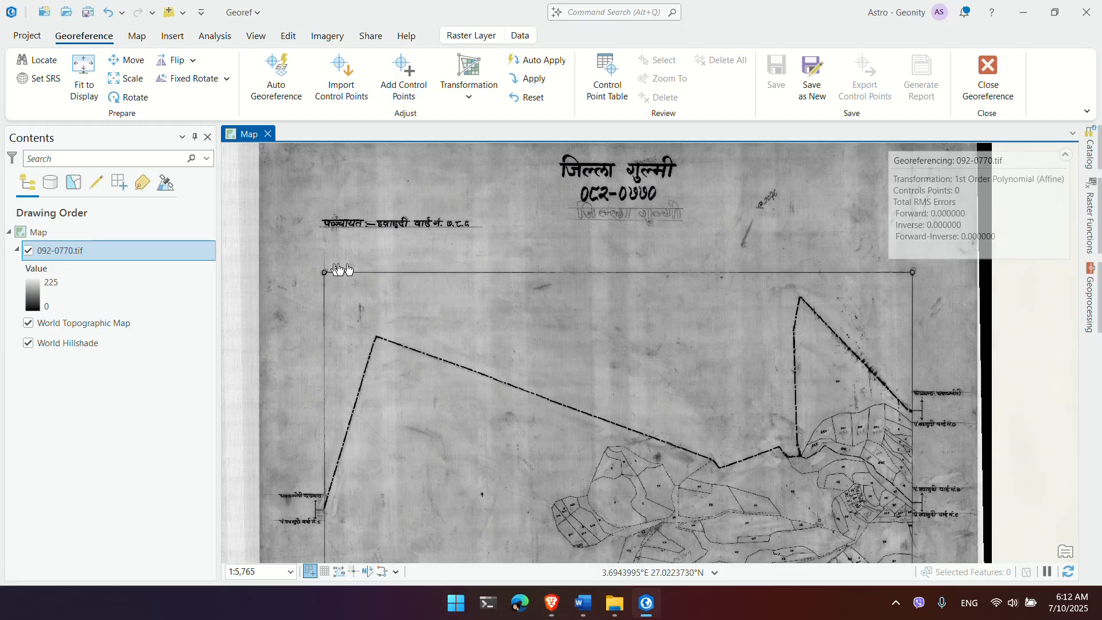
pyautogui.moveTo(327, 276); pyautogui.dragTo(379, 277)
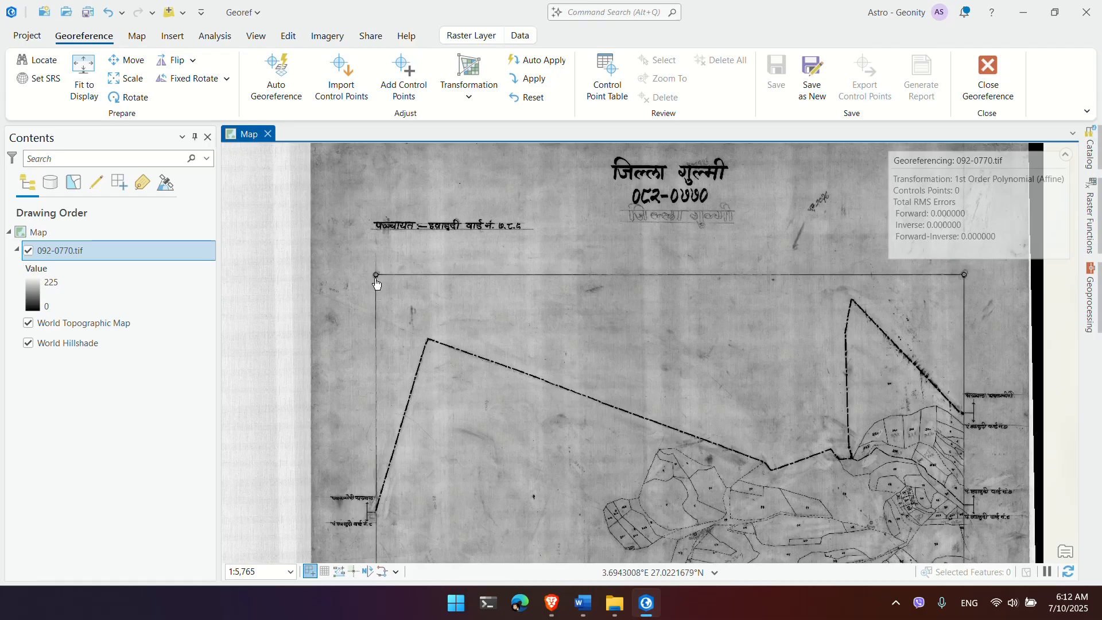
pyautogui.hotkey('alt', 'Tab')
pyautogui.moveTo(446, 303); pyautogui.dragTo(497, 303)
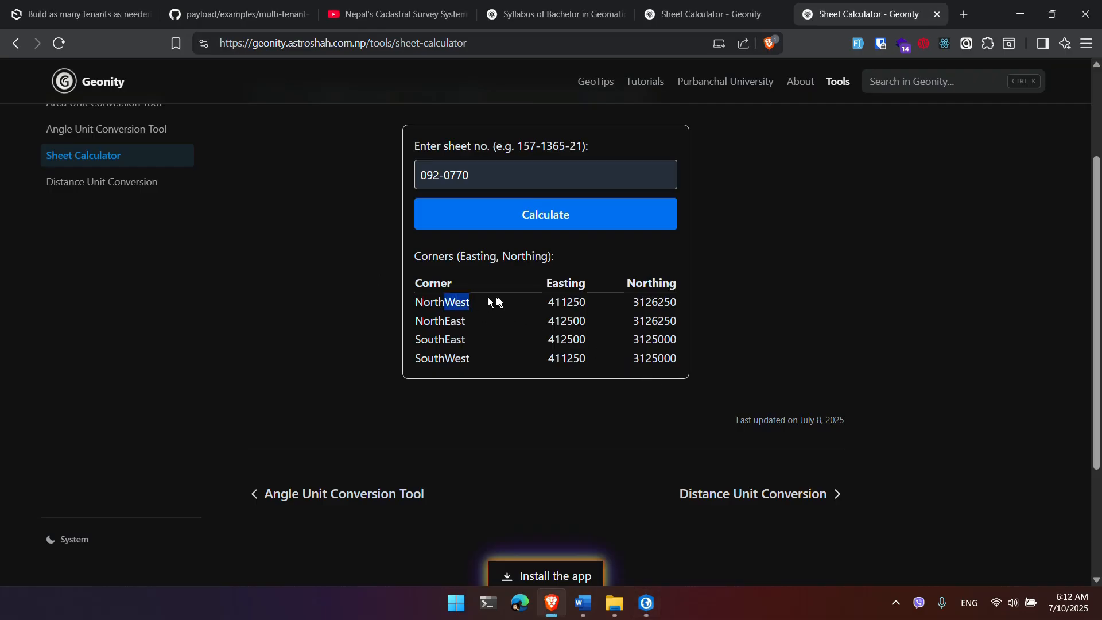
pyautogui.doubleClick(571, 304)
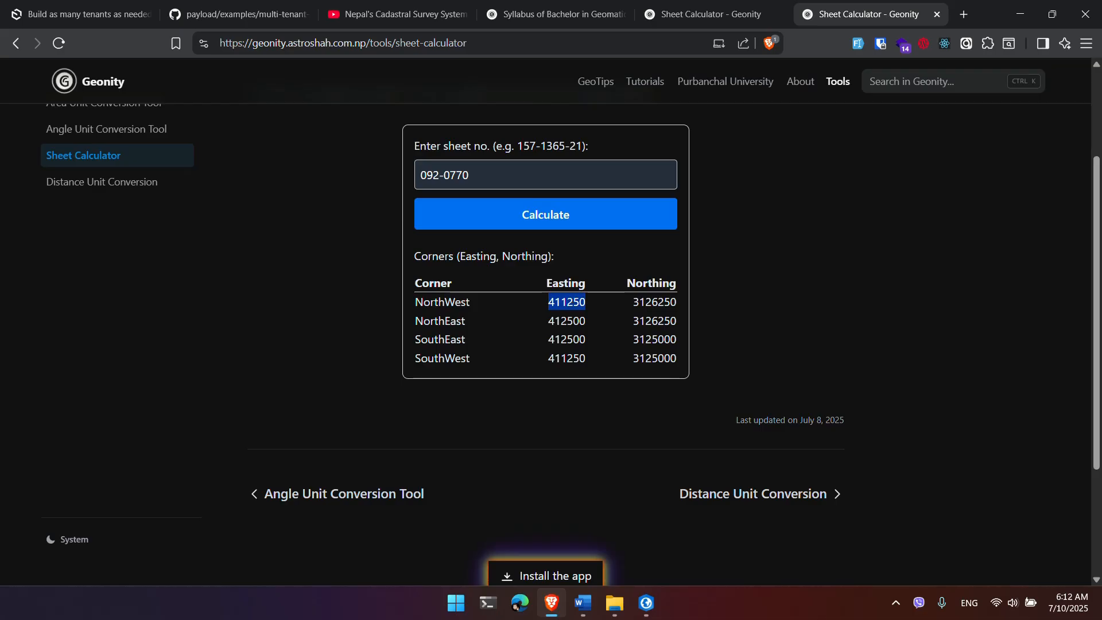
pyautogui.hotkey('alt', 'Tab')
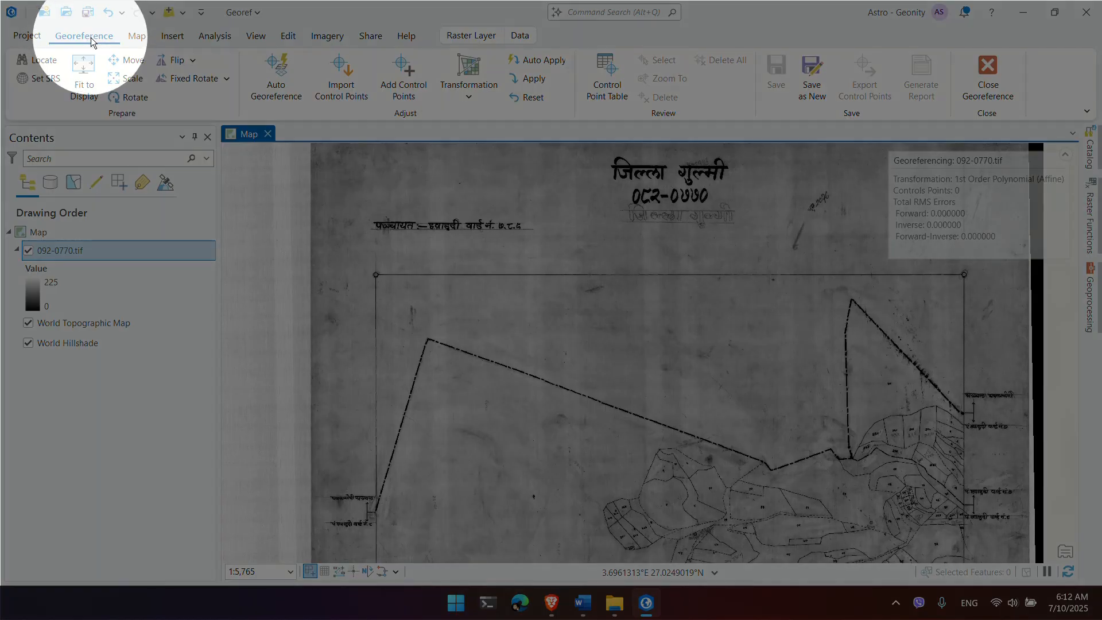
# Step: Begin adding control points with a source point on the sheet's top-left corner circle
pyautogui.click(404, 78)
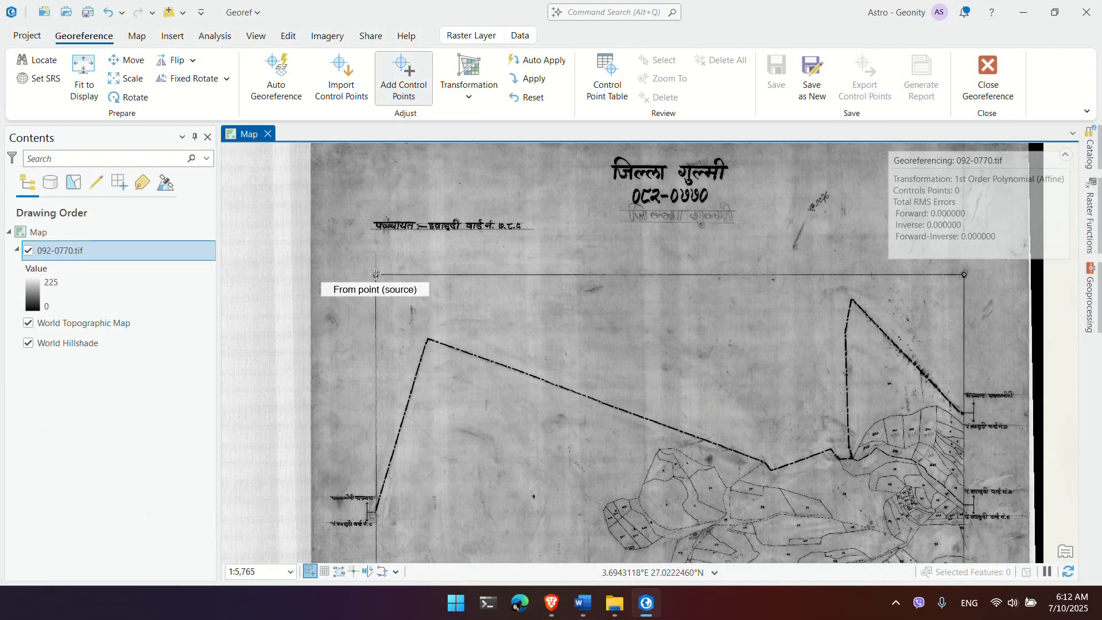
pyautogui.scroll(-2, 375, 274)
pyautogui.scroll(5, 375, 274)
pyautogui.scroll(4, 375, 275)
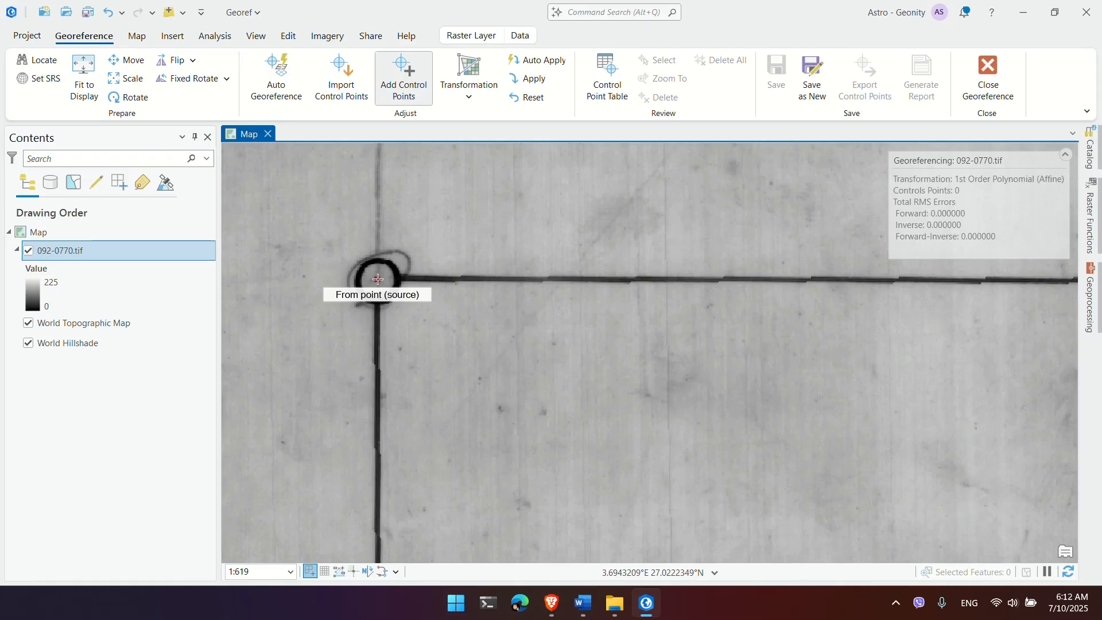
pyautogui.click(377, 280)
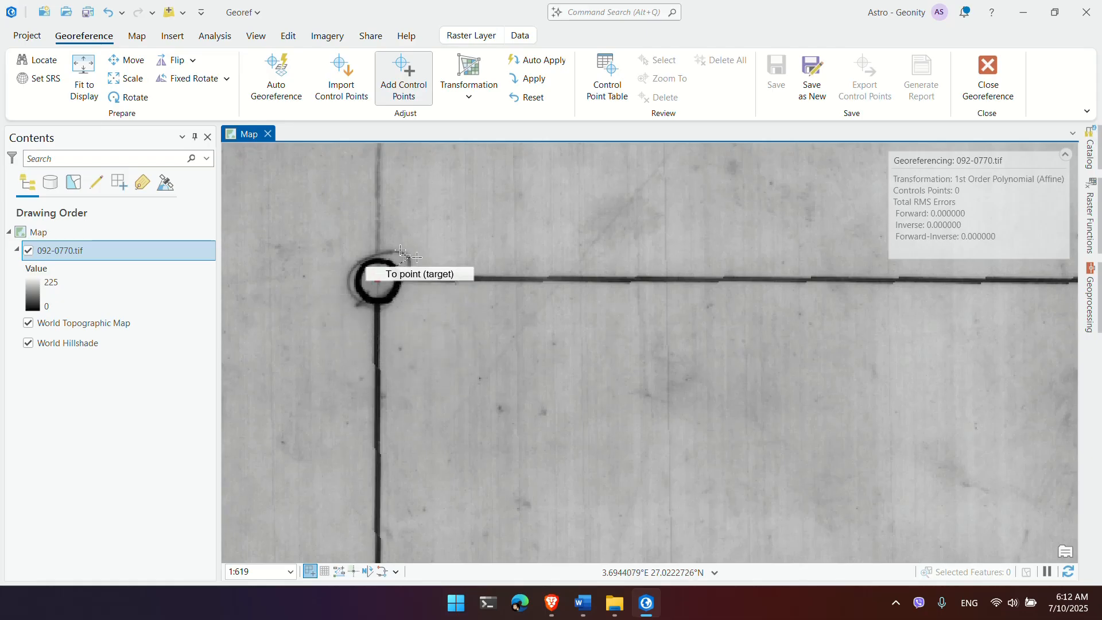
# Step: Set that point's target coordinates to X 411250, Y 3126250, copying the northing from the calculator
pyautogui.rightClick(396, 303)
pyautogui.doubleClick(418, 290)
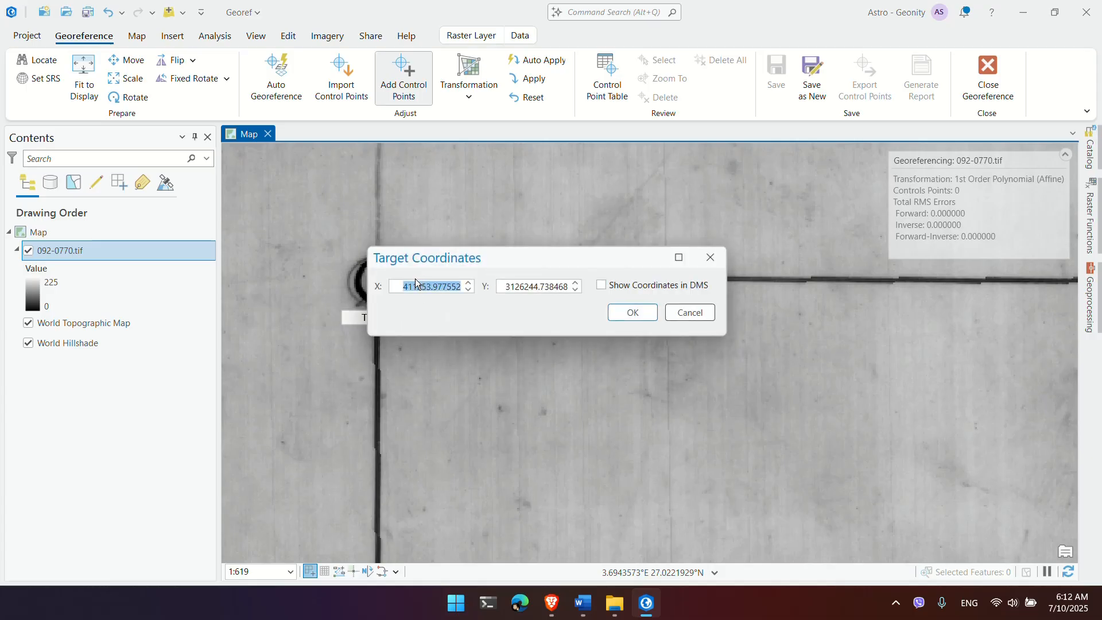
pyautogui.write('411250')
pyautogui.hotkey('alt', 'Tab')
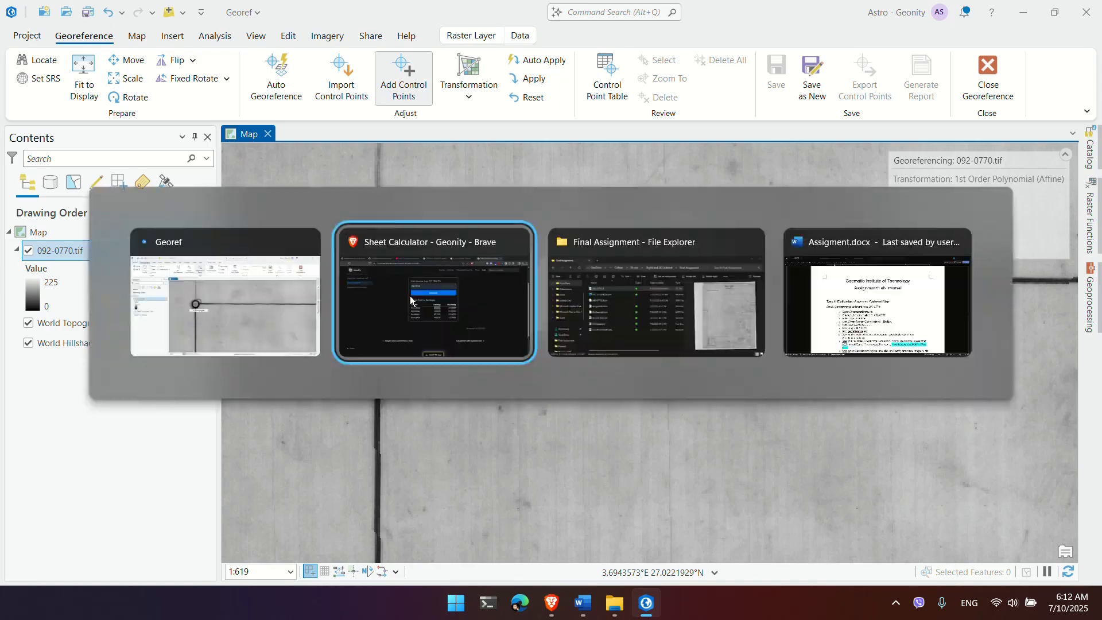
pyautogui.doubleClick(655, 302)
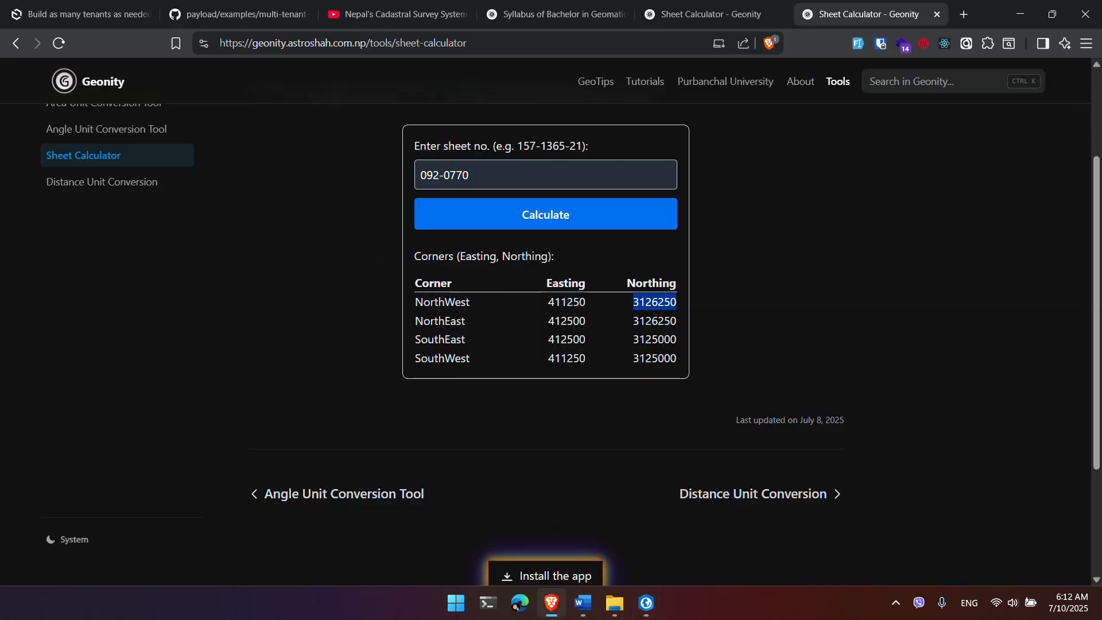
pyautogui.rightClick(655, 305)
pyautogui.click(686, 317)
pyautogui.hotkey('alt', 'Tab')
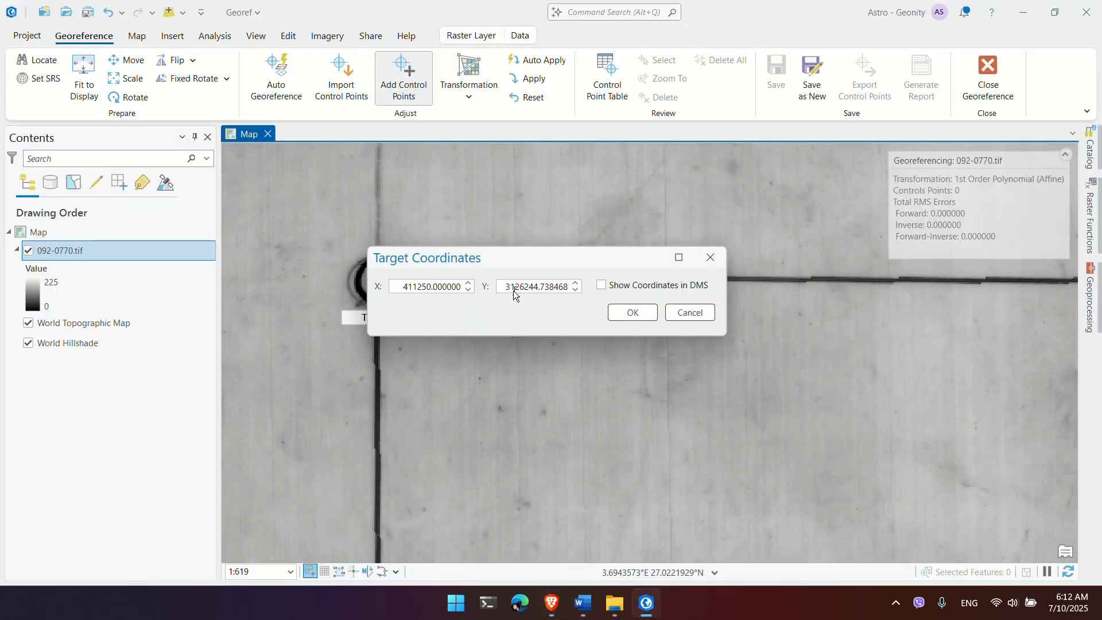
pyautogui.click(514, 291)
pyautogui.hotkey('ctrl', 'a')
pyautogui.hotkey('ctrl', 'v')
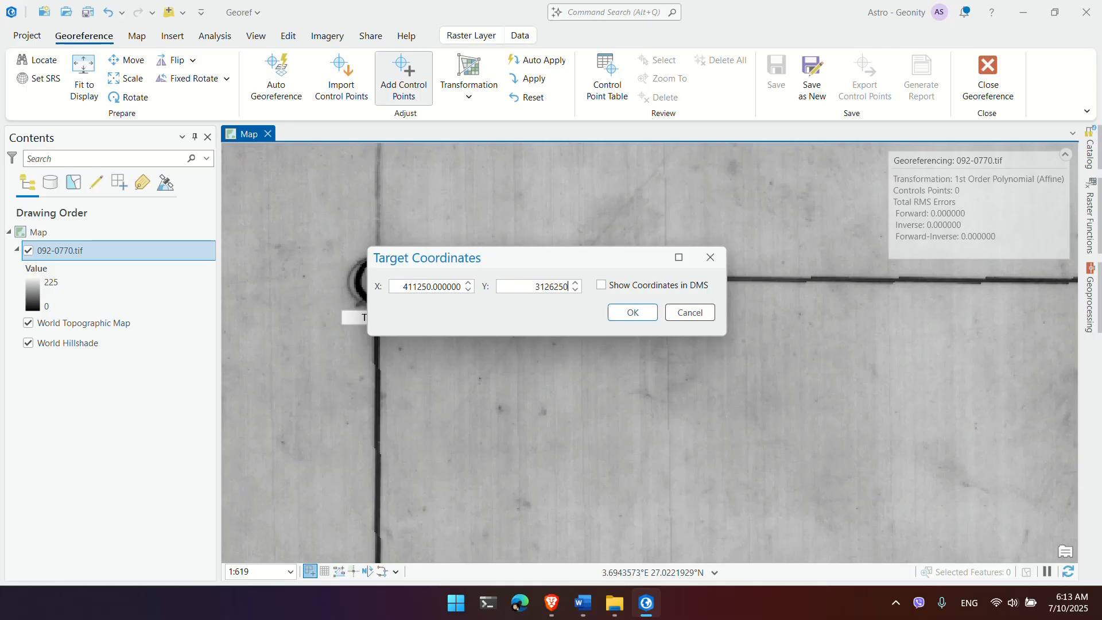
pyautogui.click(630, 313)
# Step: Place a source point on the sheet's top-right corner circle for target coordinate entry
pyautogui.scroll(-2, 482, 298)
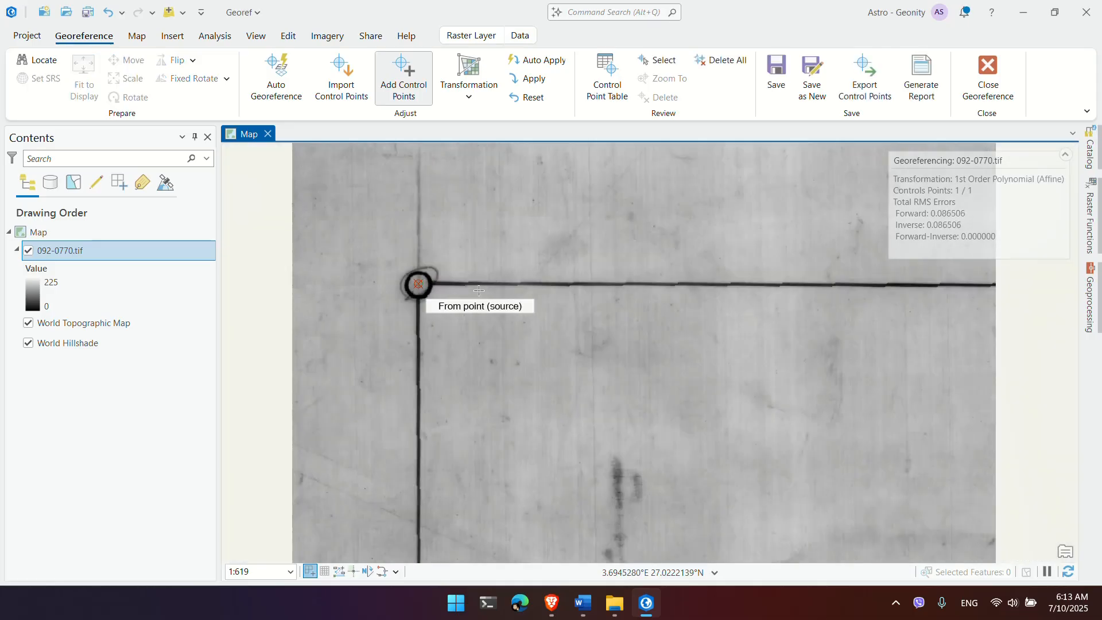
pyautogui.scroll(-3, 502, 304)
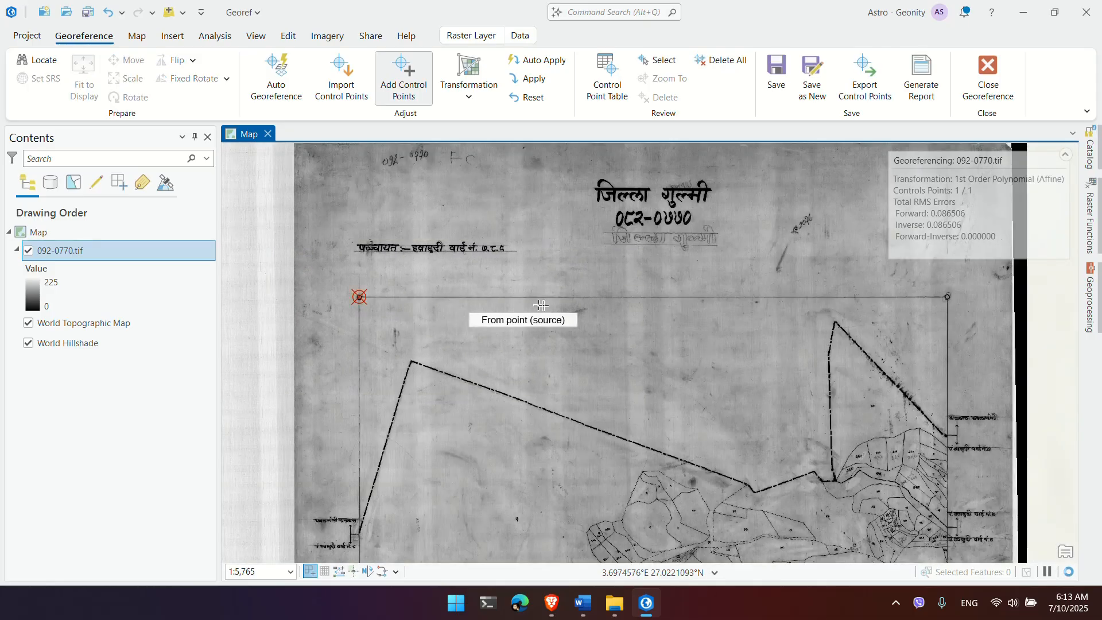
pyautogui.scroll(4, 544, 305)
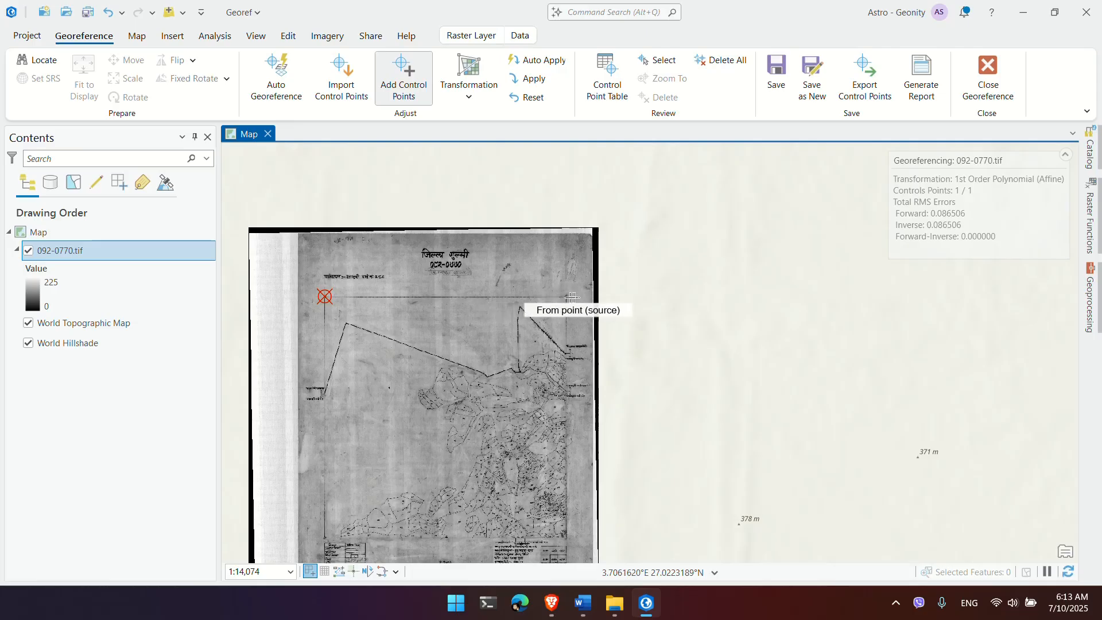
pyautogui.scroll(8, 568, 303)
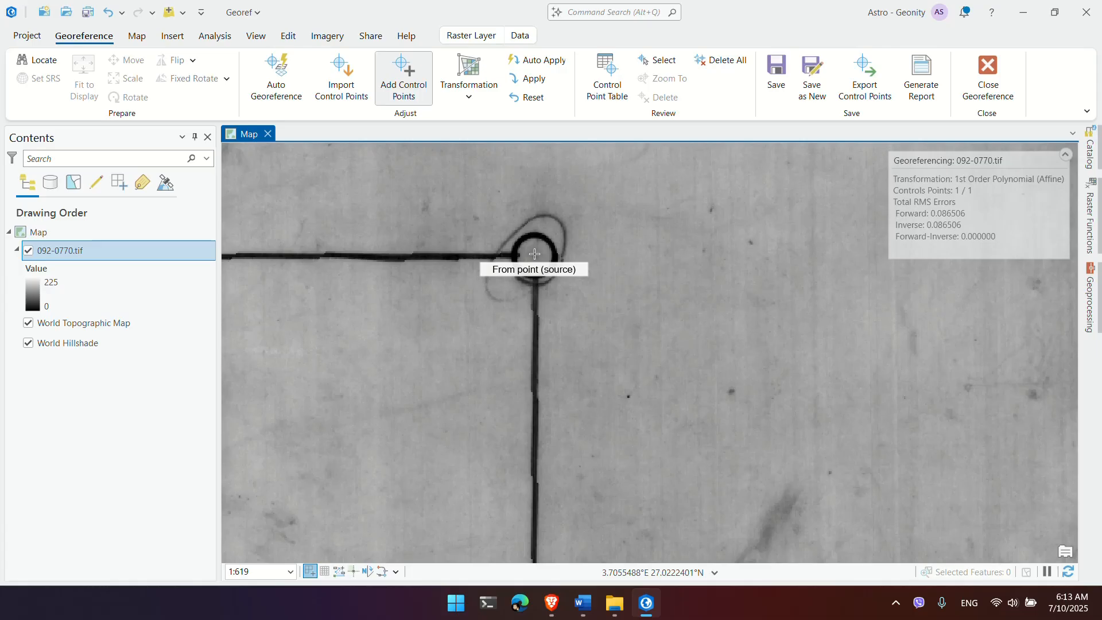
pyautogui.click(535, 254)
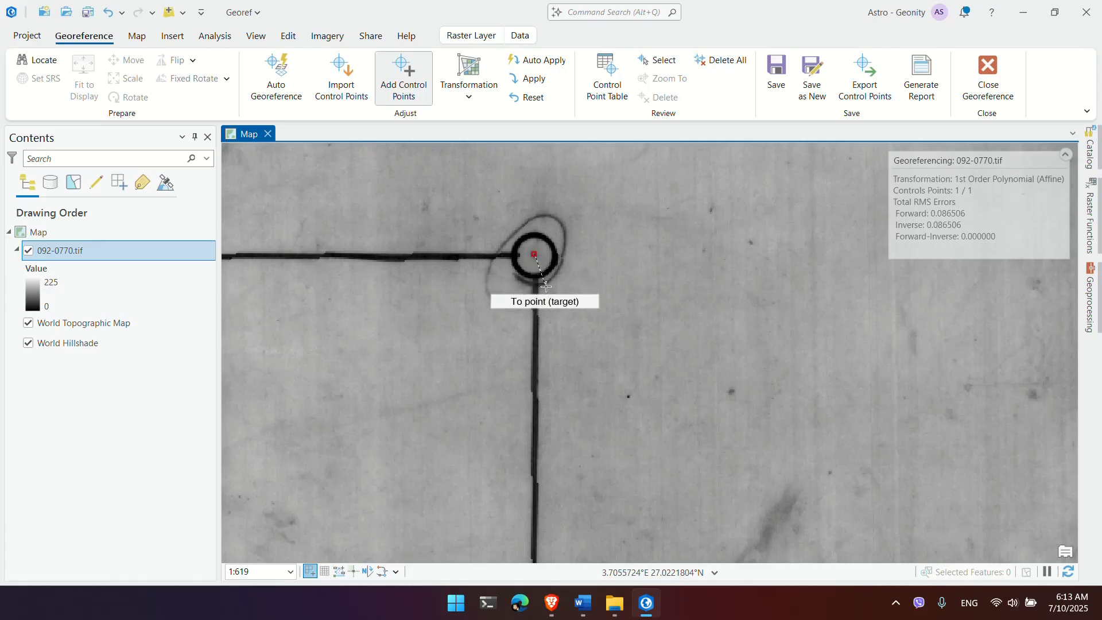
pyautogui.rightClick(546, 287)
pyautogui.rightClick(546, 287)
pyautogui.click(537, 305)
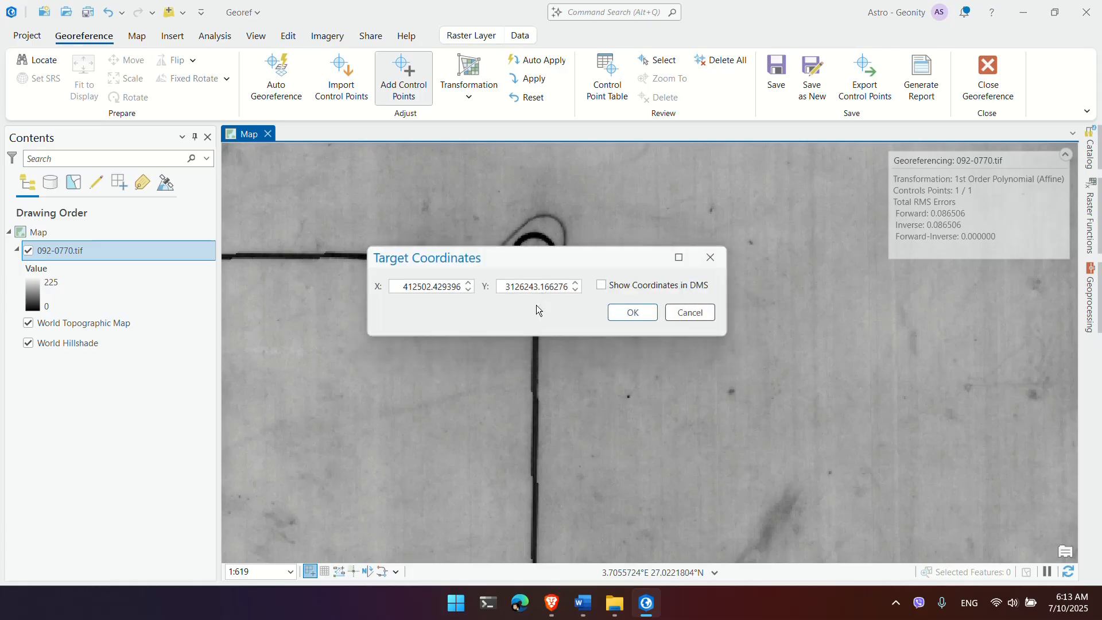
# Step: Paste target X 412500 and Y 3126250 from the calculator and confirm the point
pyautogui.hotkey('alt', 'Tab')
pyautogui.doubleClick(576, 323)
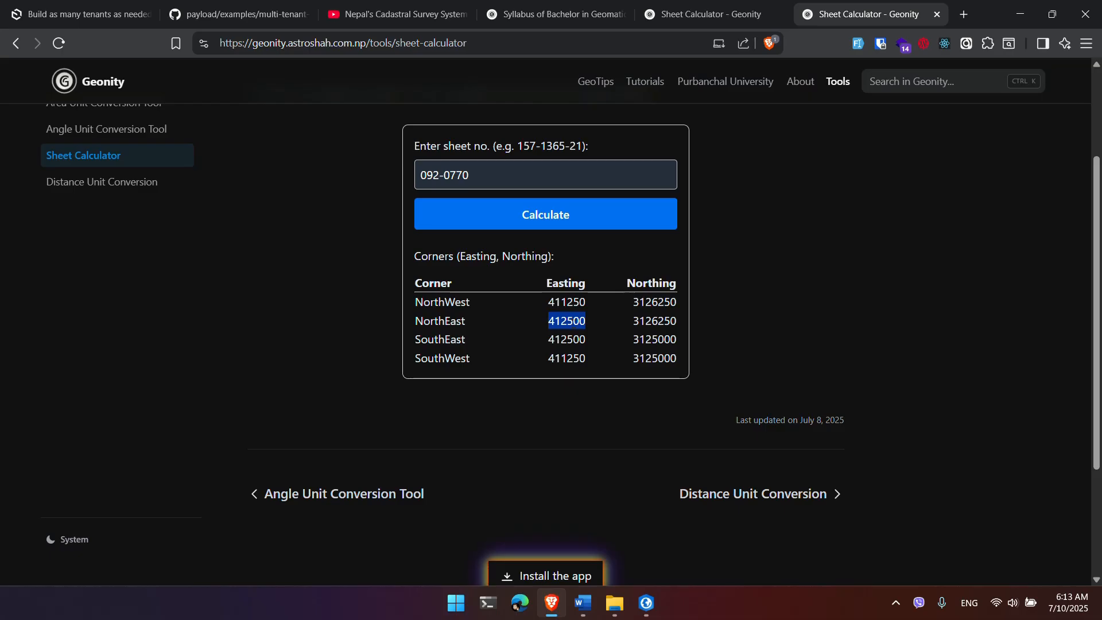
pyautogui.hotkey('alt', 'Tab')
pyautogui.tripleClick(444, 287)
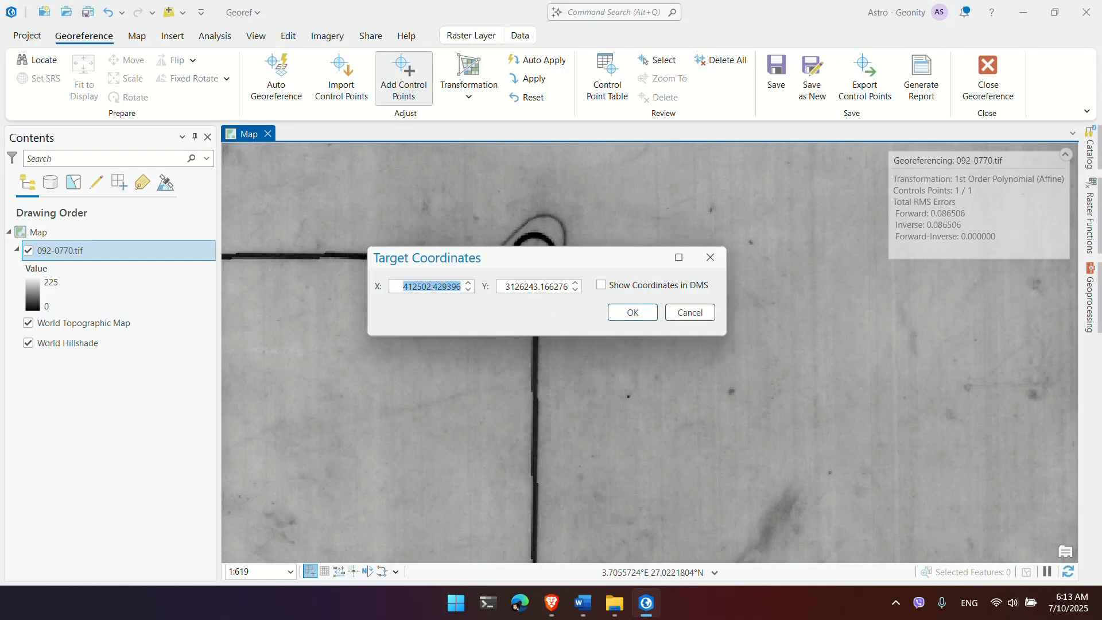
pyautogui.hotkey('ctrl', 'v')
pyautogui.hotkey('alt', 'Tab')
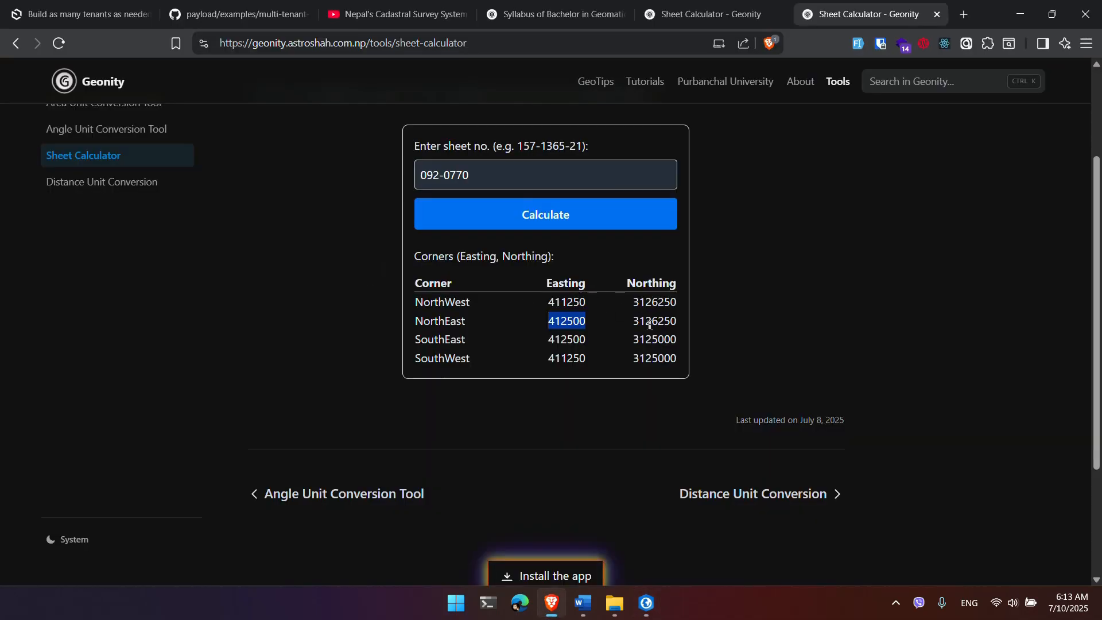
pyautogui.doubleClick(650, 323)
pyautogui.hotkey('ctrl', 'c')
pyautogui.hotkey('alt', 'Tab')
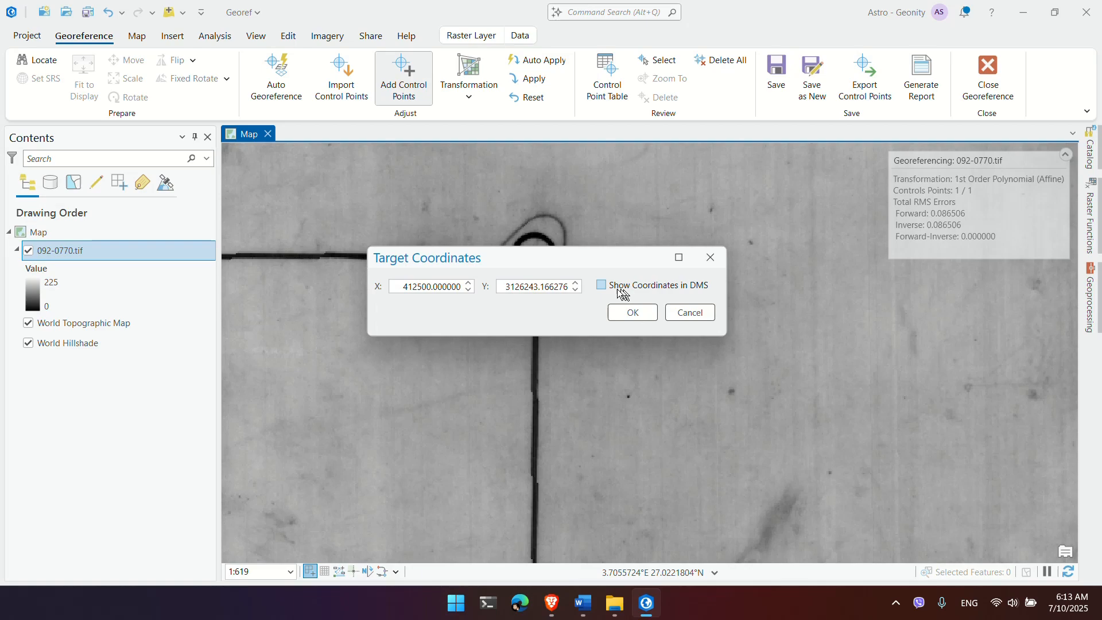
pyautogui.tripleClick(539, 287)
pyautogui.hotkey('ctrl', 'v')
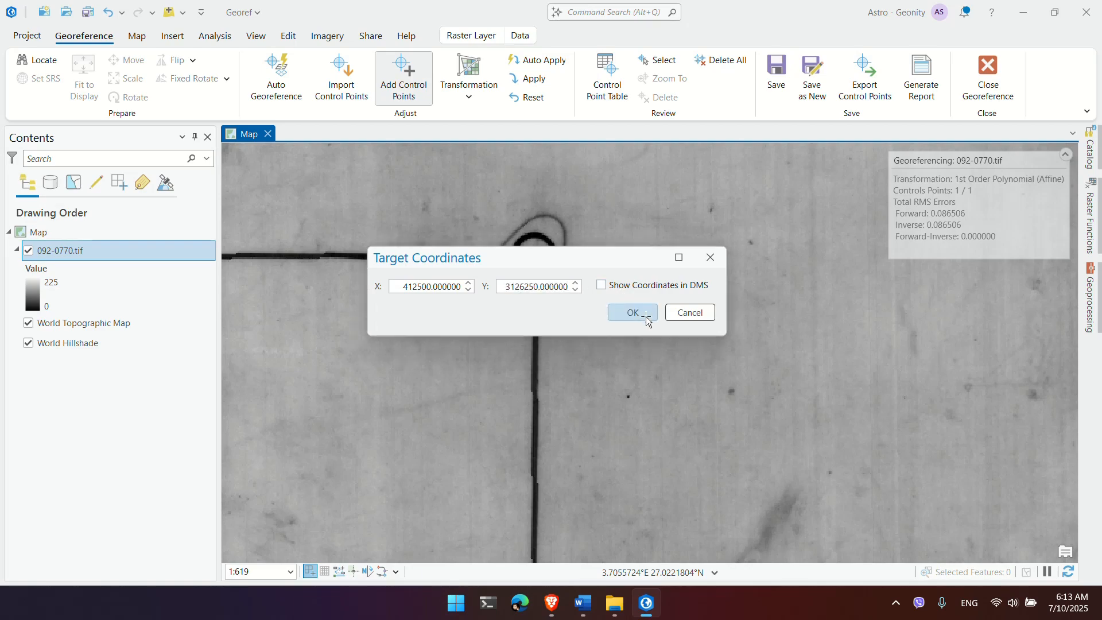
pyautogui.click(646, 313)
pyautogui.scroll(-3, 583, 345)
# Step: Place a source point on the bottom-right corner circle and set its target X to 412500
pyautogui.scroll(-6, 588, 354)
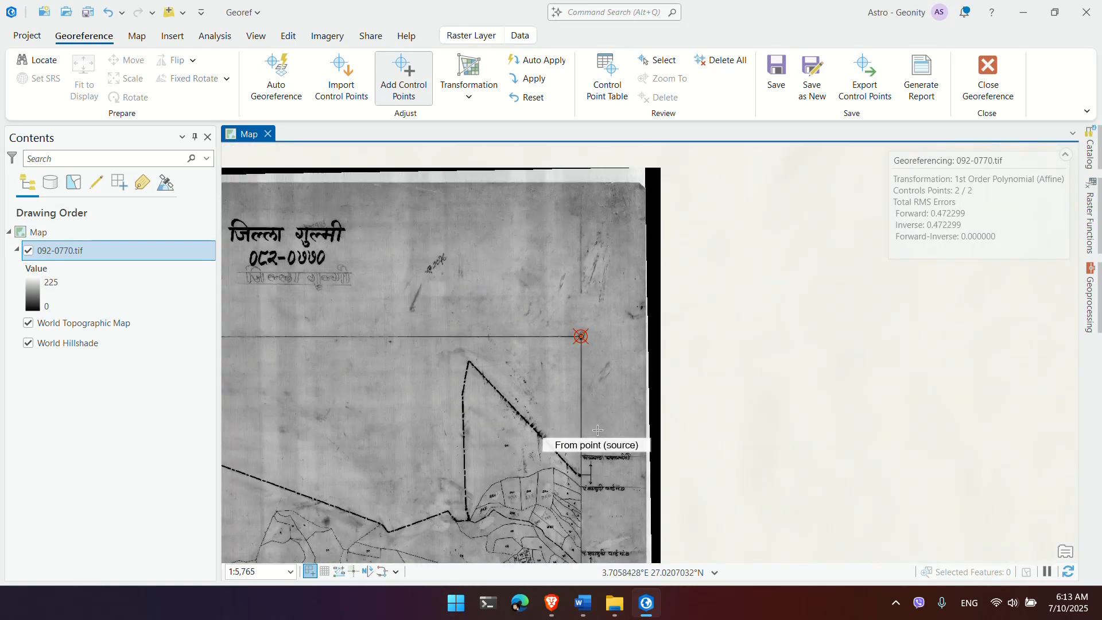
pyautogui.scroll(7, 606, 321)
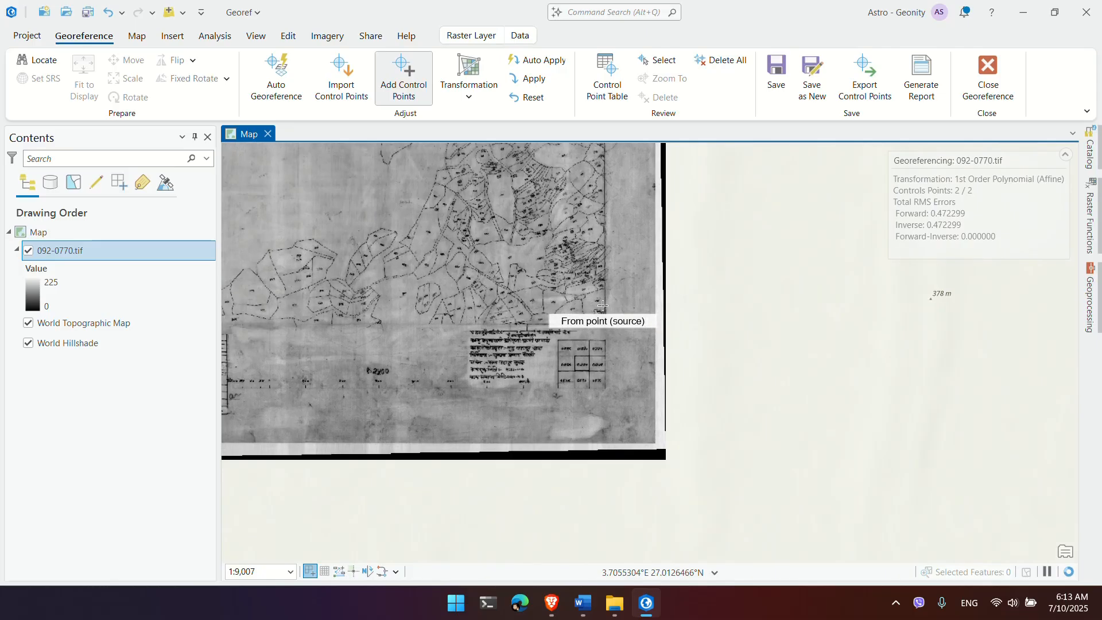
pyautogui.scroll(1, 642, 396)
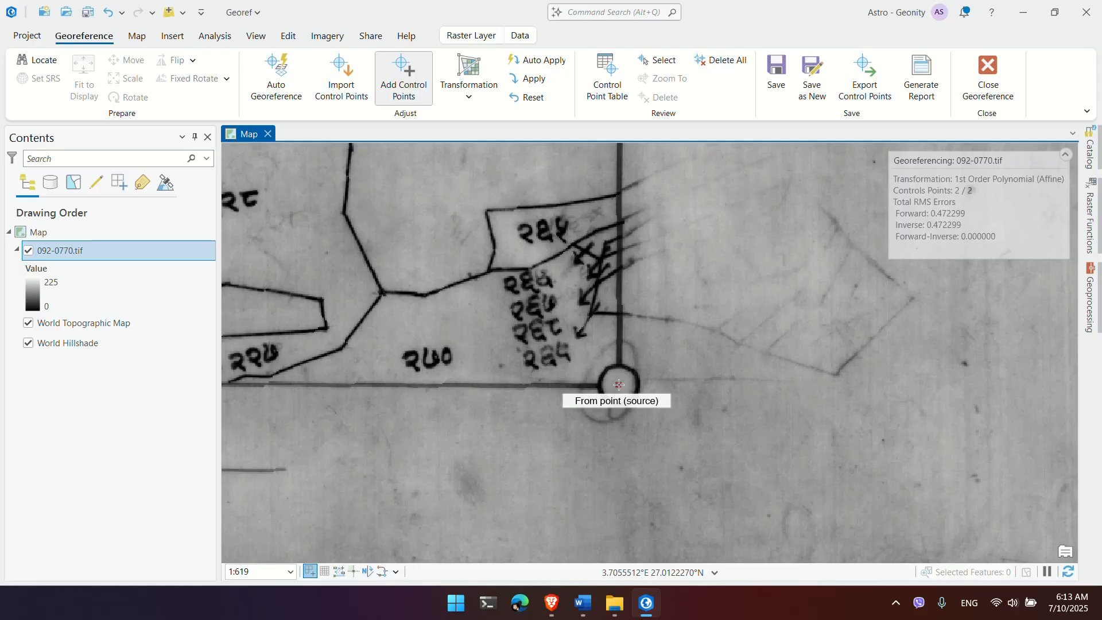
pyautogui.click(619, 385)
pyautogui.rightClick(619, 385)
pyautogui.hotkey('alt', 'Tab')
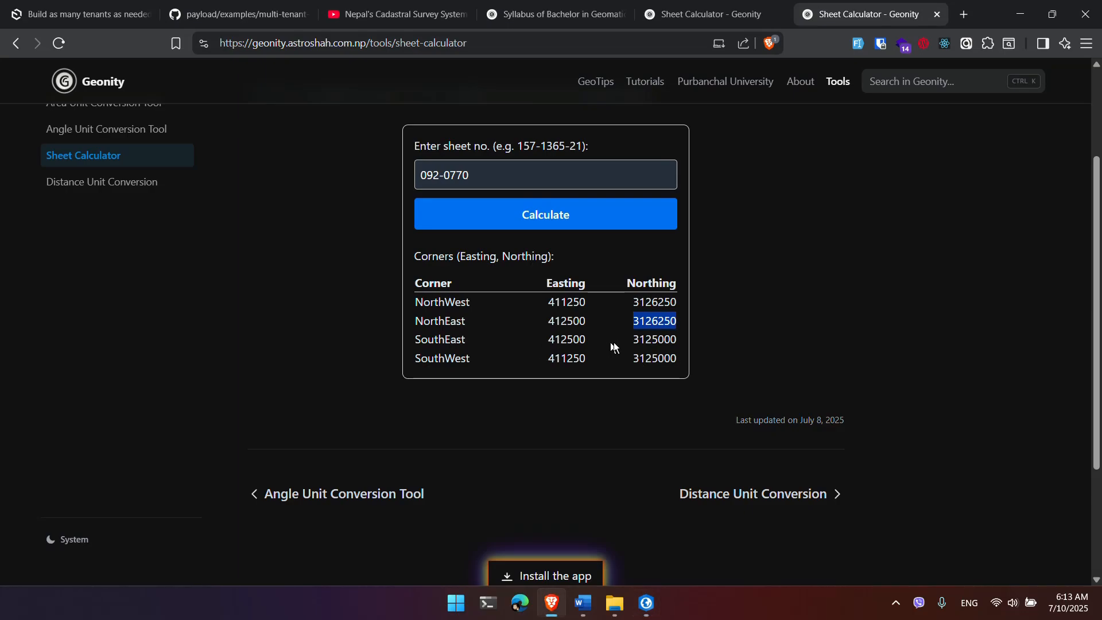
pyautogui.doubleClick(574, 339)
pyautogui.hotkey('alt', 'Tab')
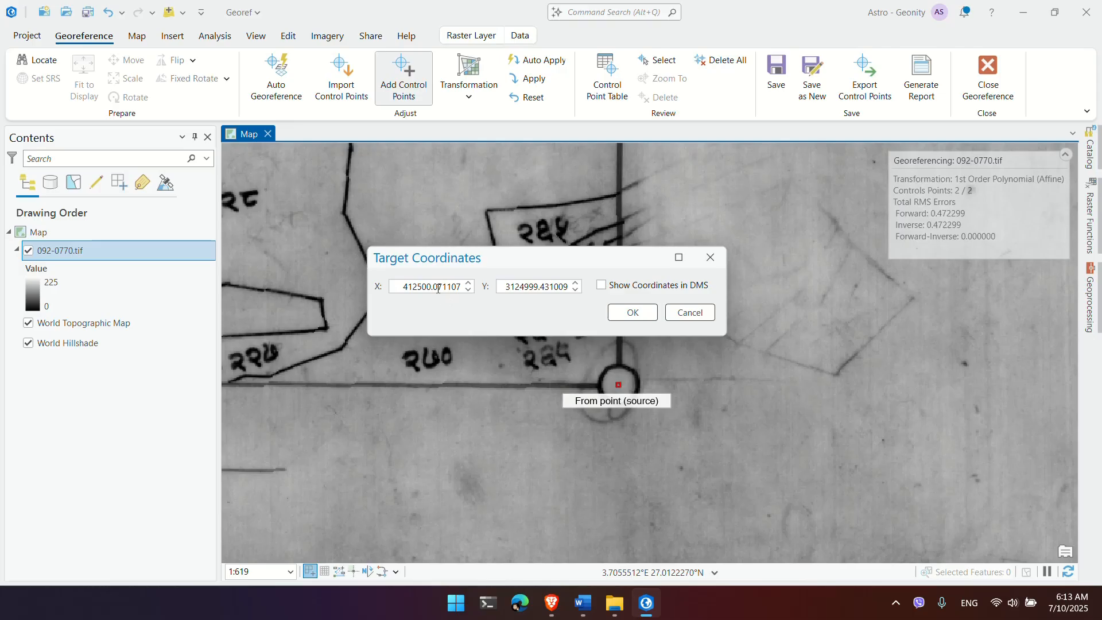
pyautogui.hotkey('ctrl', 'a')
pyautogui.hotkey('ctrl', 'v')
# Step: Set the target Y to the SouthEast northing 3125000 and confirm the point
pyautogui.hotkey('alt', 'Tab')
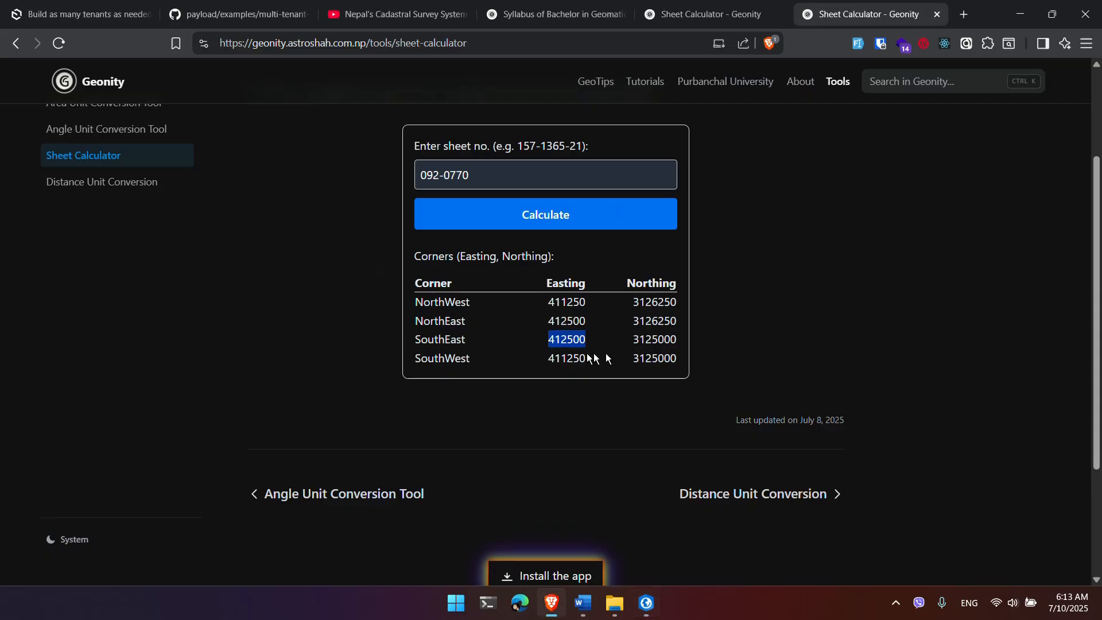
pyautogui.doubleClick(654, 340)
pyautogui.hotkey('alt', 'Tab')
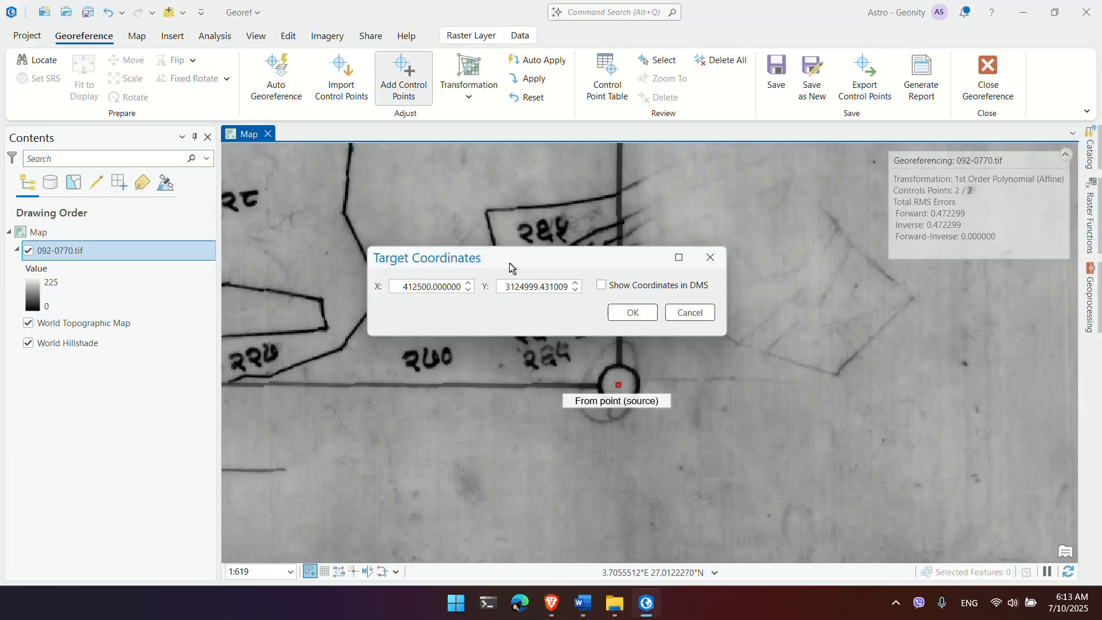
pyautogui.hotkey('ctrl', 'a')
pyautogui.hotkey('ctrl', 'v')
pyautogui.click(633, 313)
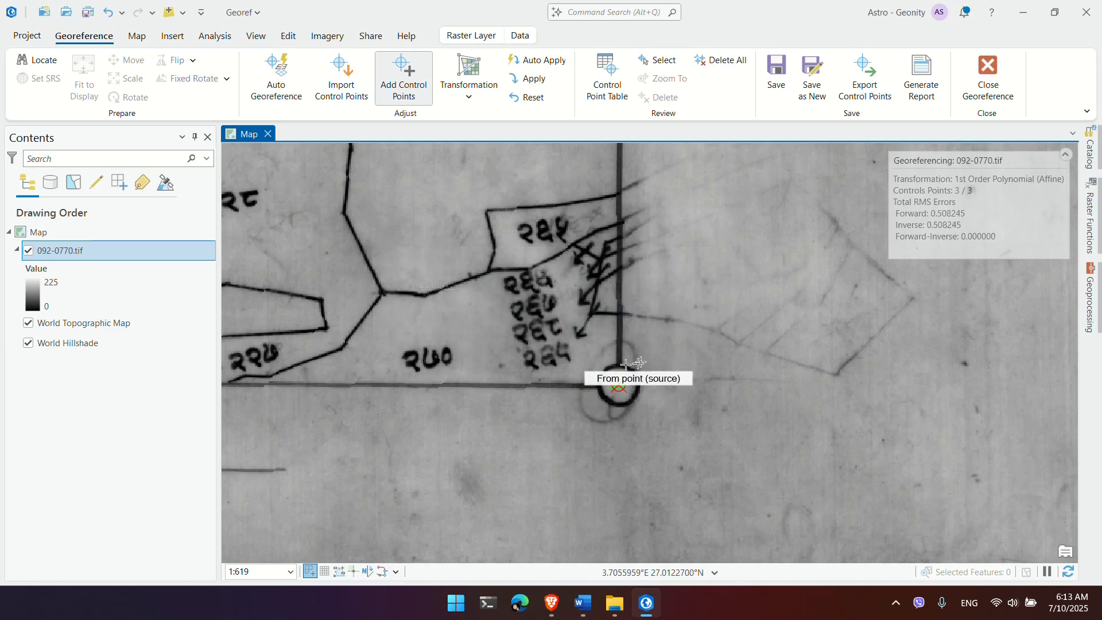
# Step: Place a source point on the south-west corner circle and set its target X to 411250
pyautogui.scroll(-2, 554, 359)
pyautogui.scroll(-3, 554, 359)
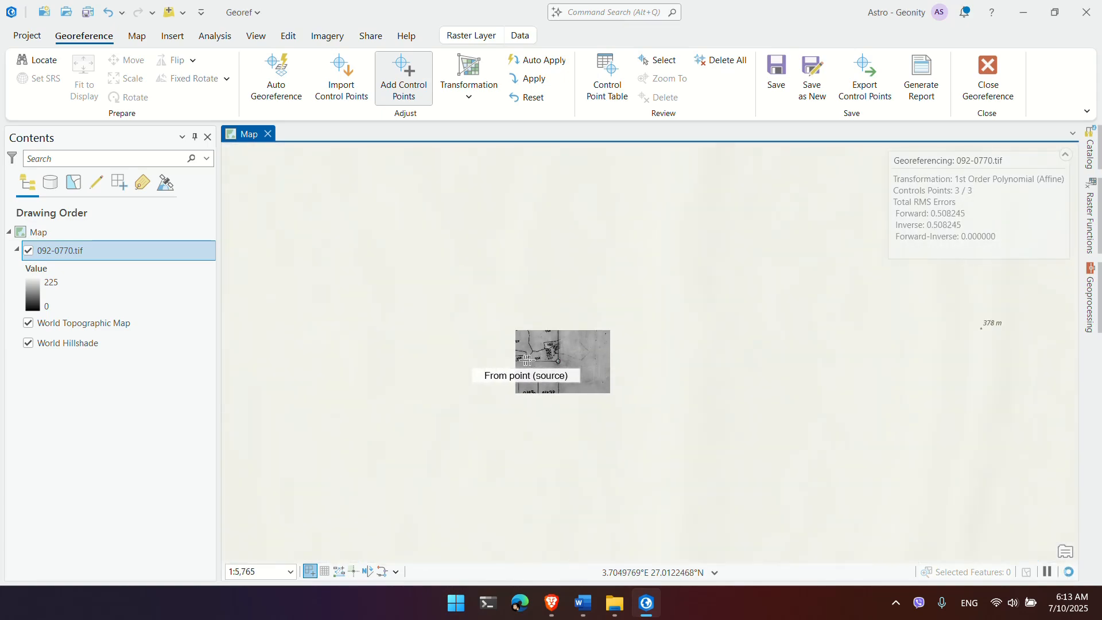
pyautogui.scroll(1, 508, 334)
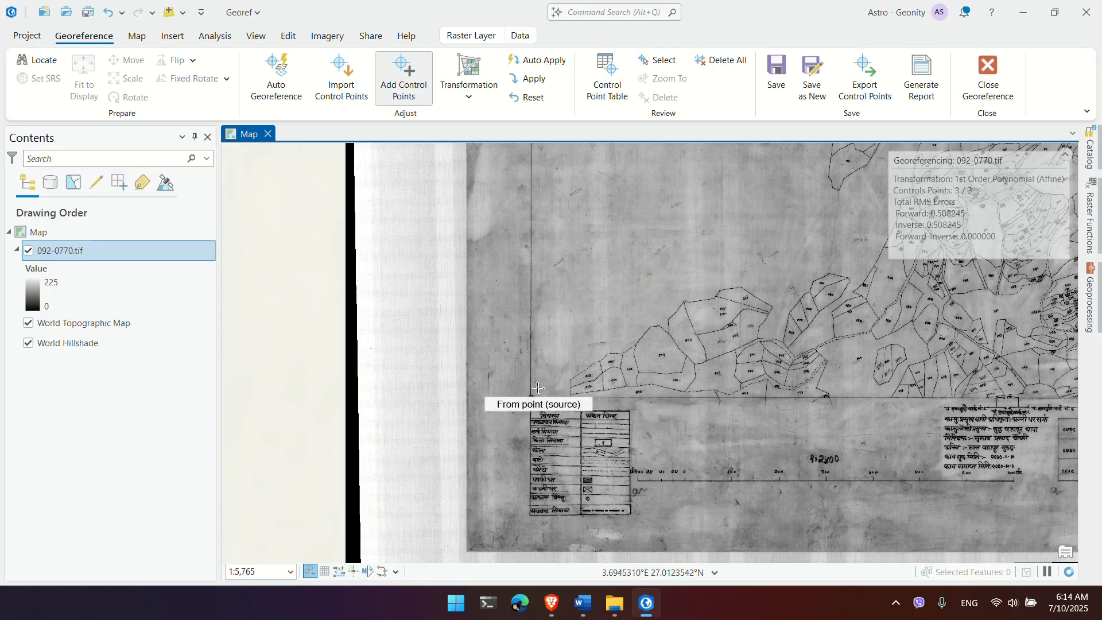
pyautogui.scroll(2, 496, 457)
pyautogui.scroll(2, 500, 457)
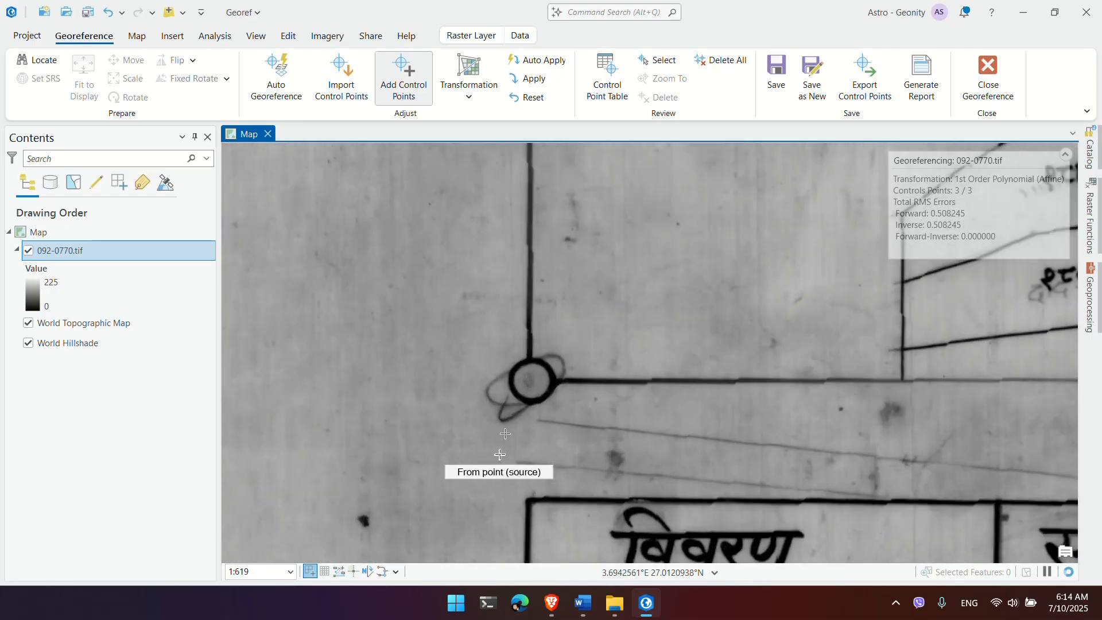
pyautogui.click(532, 380)
pyautogui.rightClick(533, 381)
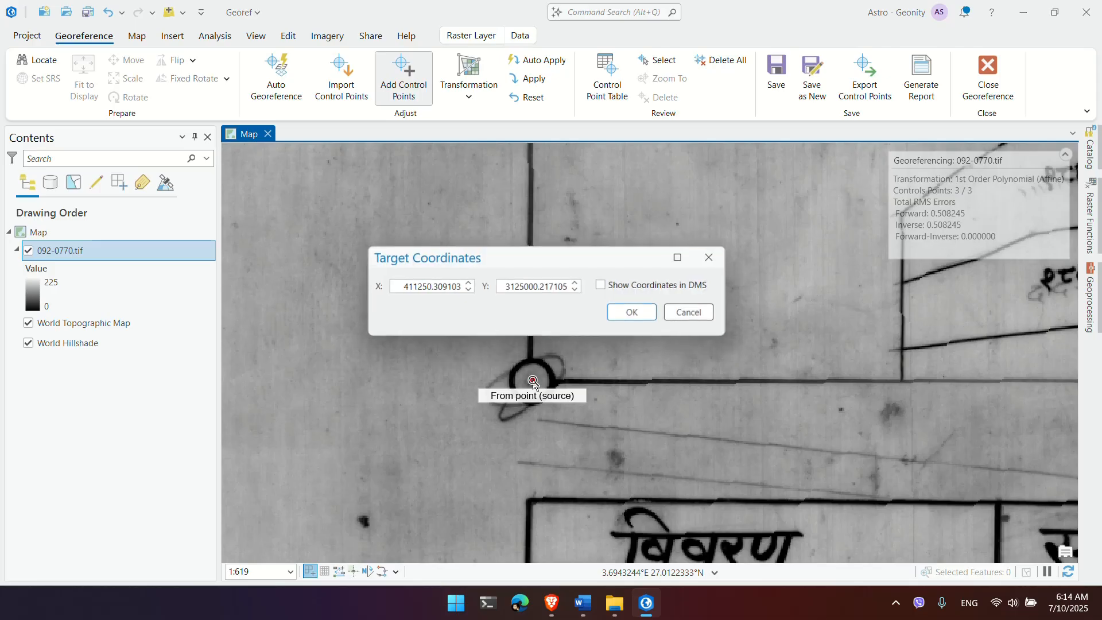
pyautogui.hotkey('alt', 'Tab')
pyautogui.doubleClick(584, 360)
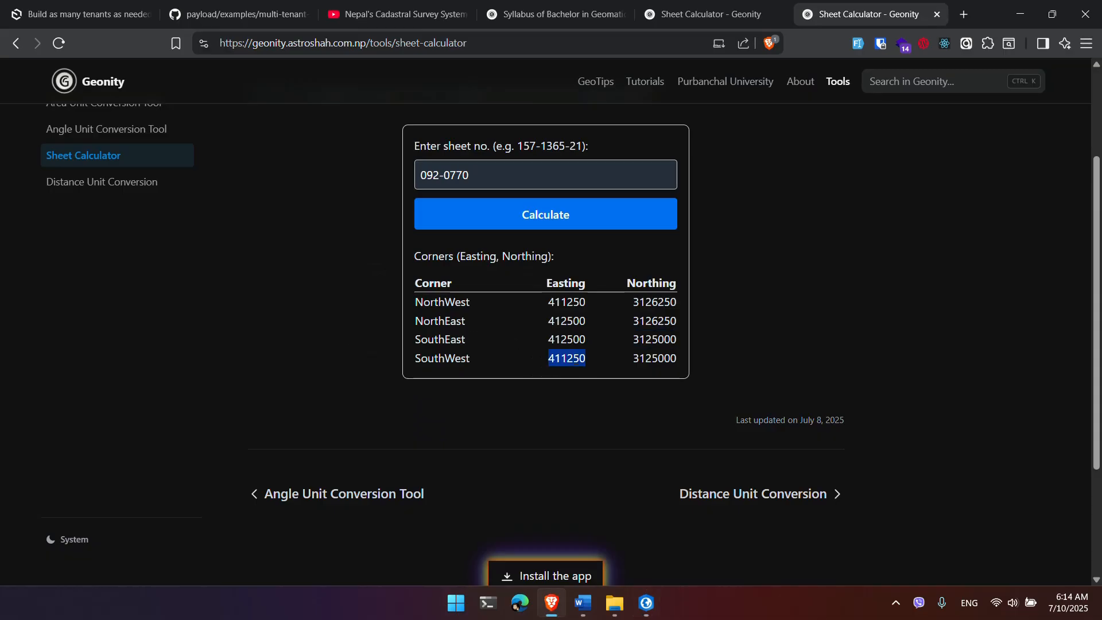
pyautogui.hotkey('alt', 'Tab')
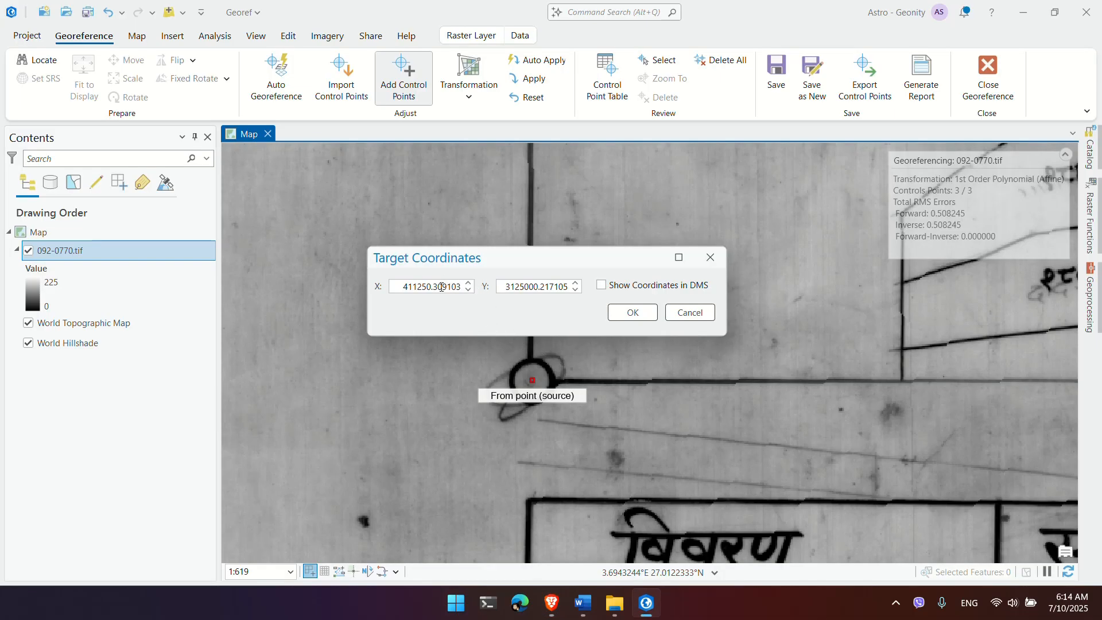
pyautogui.doubleClick(441, 287)
pyautogui.hotkey('ctrl', 'v')
# Step: Set the target Y to the SouthWest northing 3125000 and confirm the fourth point
pyautogui.hotkey('alt', 'Tab')
pyautogui.doubleClick(655, 358)
pyautogui.hotkey('ctrl', 'c')
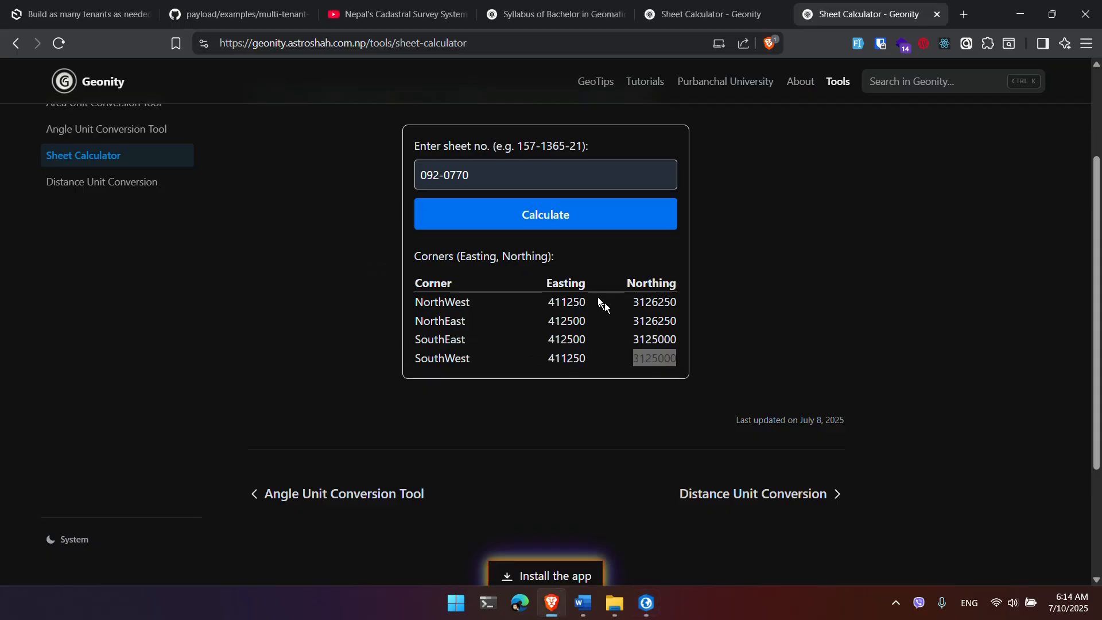
pyautogui.hotkey('alt', 'Tab')
pyautogui.doubleClick(521, 286)
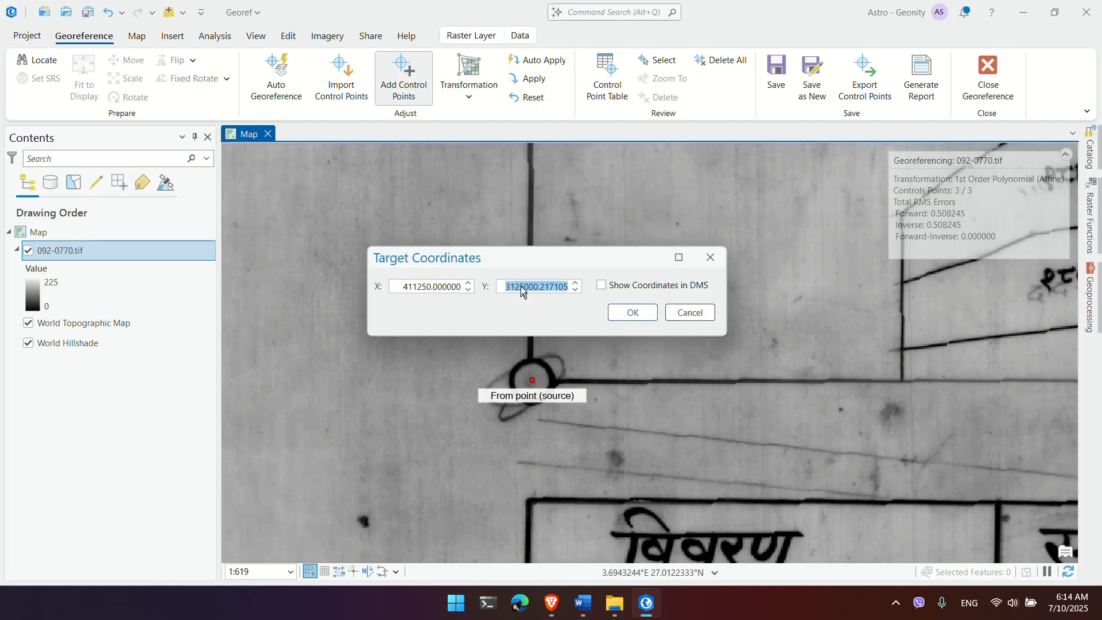
pyautogui.hotkey('ctrl', 'v')
pyautogui.click(619, 317)
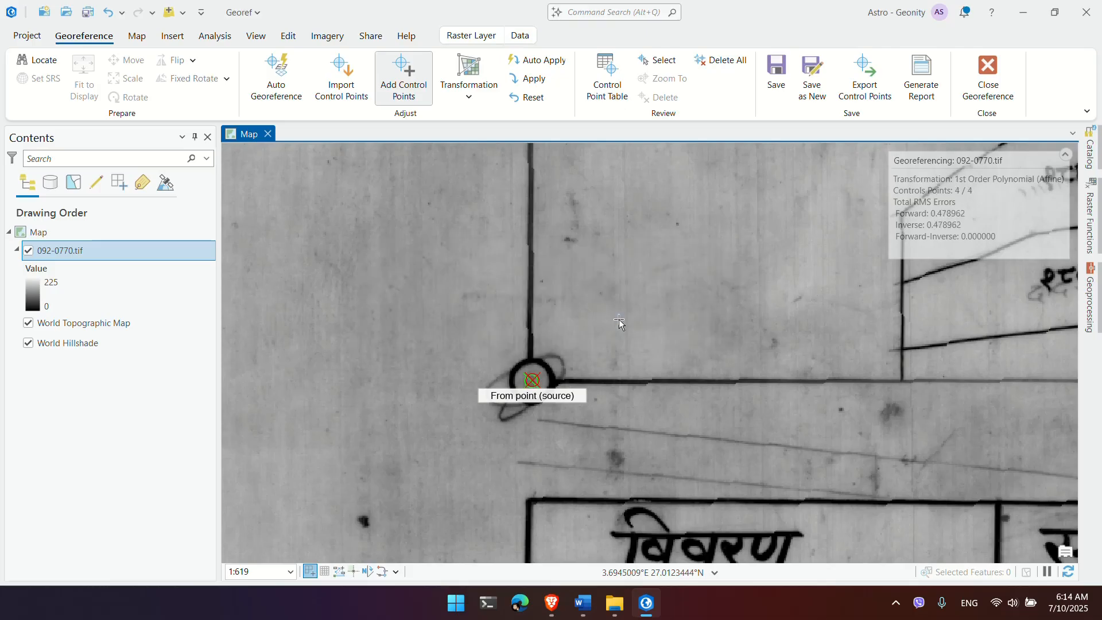
# Step: Zoom out and pan to center the whole georeferenced sheet in view
pyautogui.scroll(-4, 616, 334)
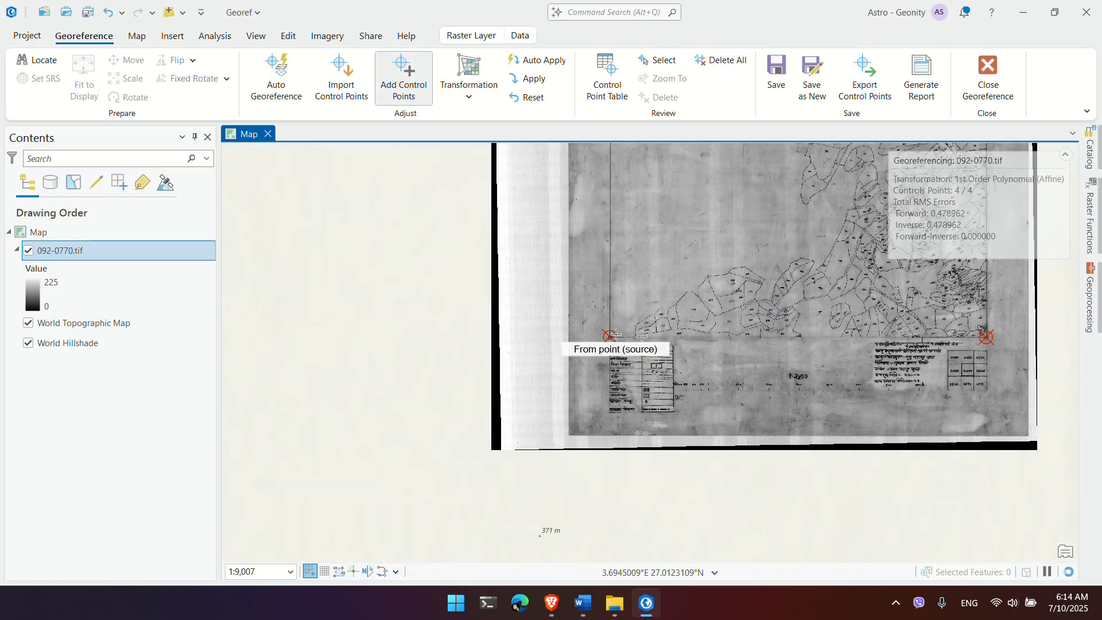
pyautogui.moveTo(717, 271); pyautogui.dragTo(583, 368)
pyautogui.scroll(-2, 601, 259)
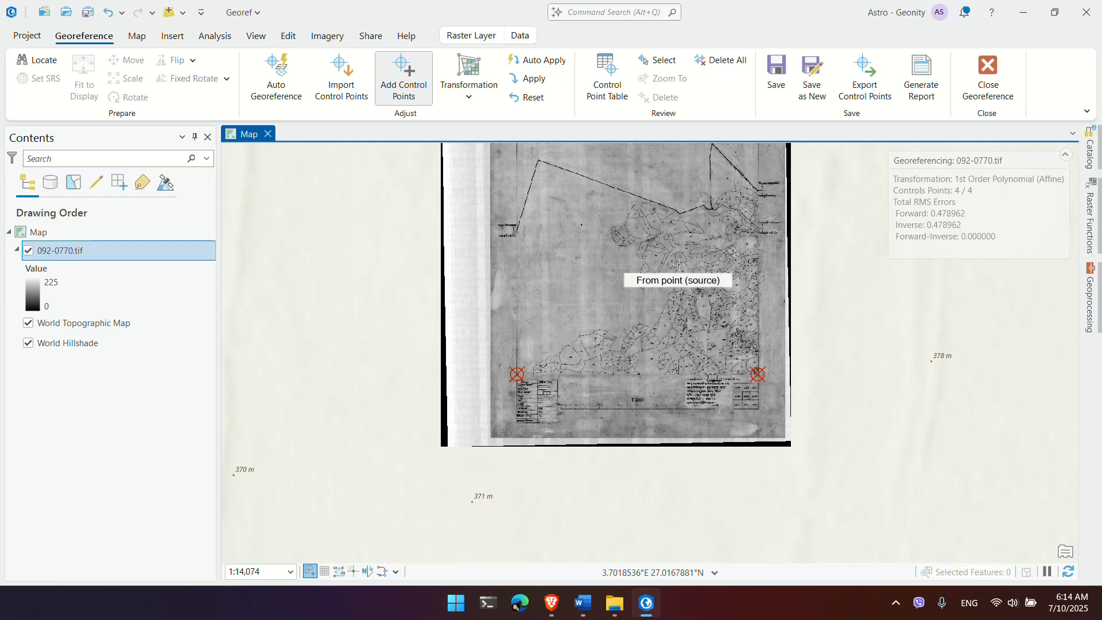
pyautogui.moveTo(687, 231); pyautogui.dragTo(597, 215)
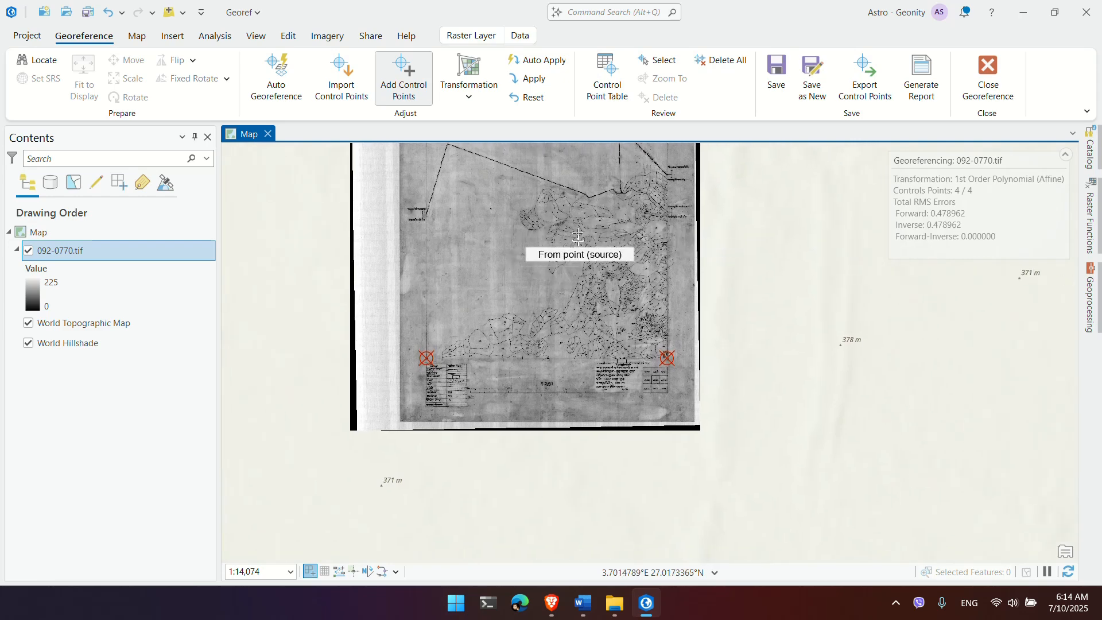
# Step: Show the Control Point Table and resize it beneath the map
pyautogui.click(615, 72)
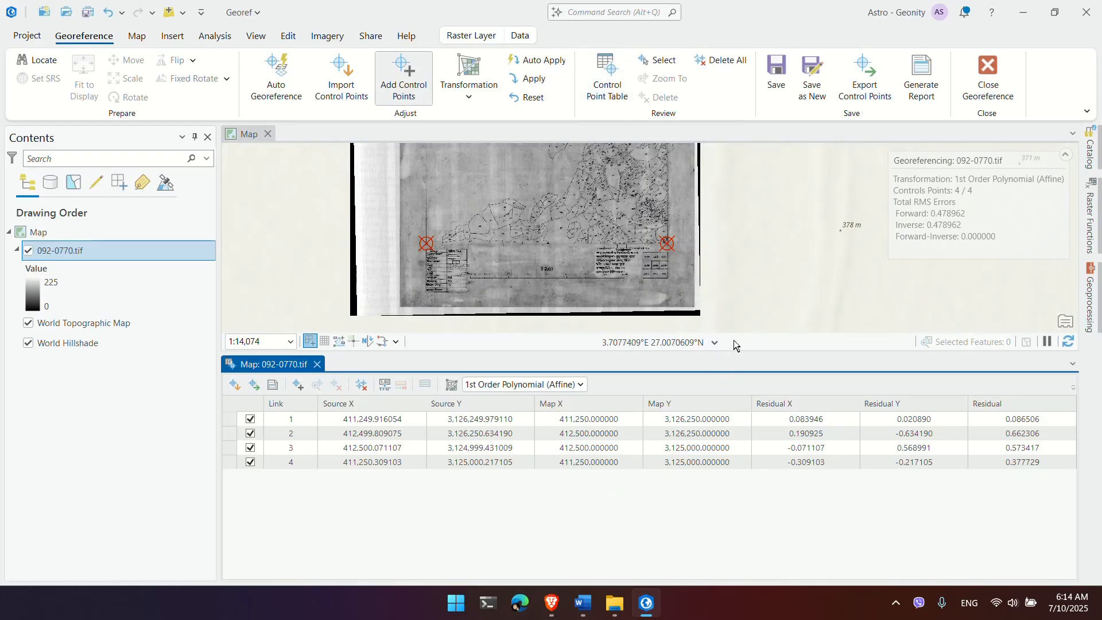
pyautogui.moveTo(741, 352); pyautogui.dragTo(739, 384)
pyautogui.click(408, 465)
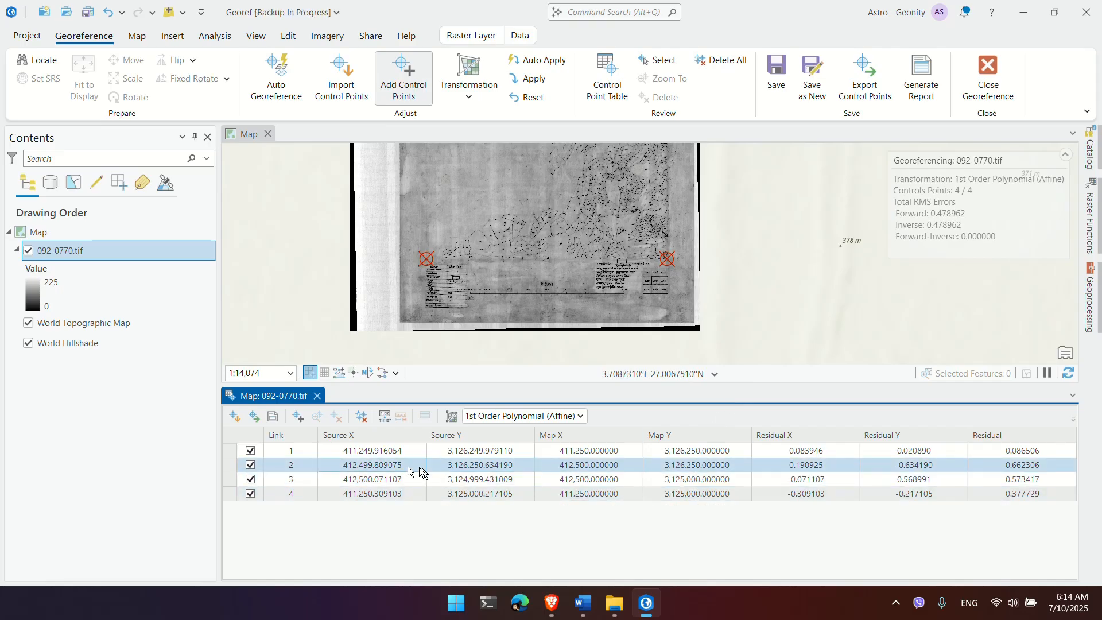
# Step: Compare the four links' residuals and select link 2, the largest at 0.662306
pyautogui.click(820, 453)
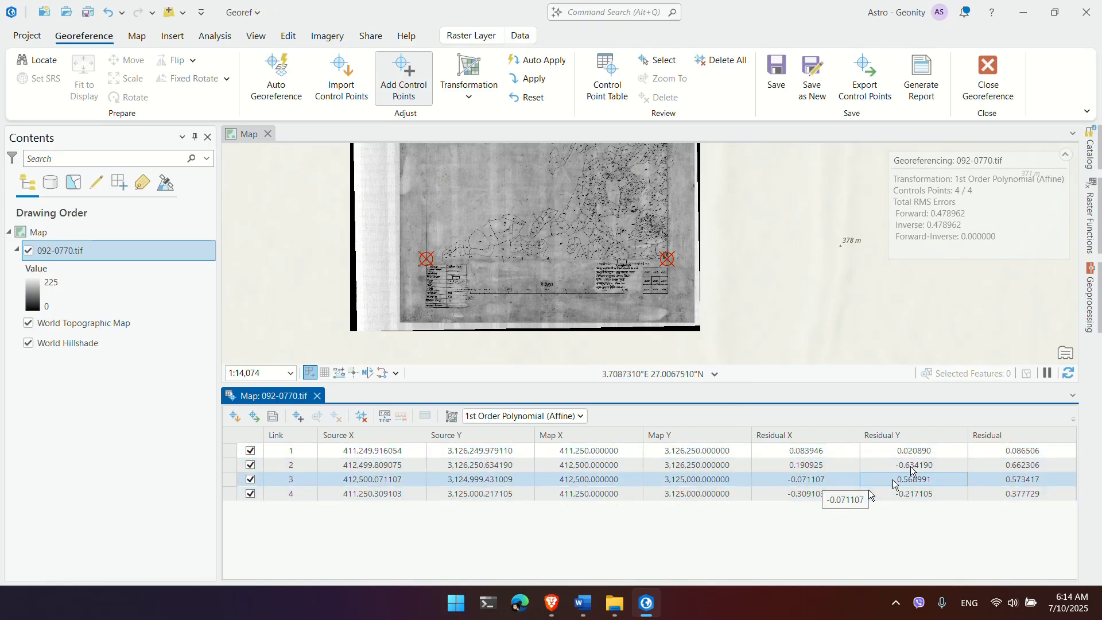
pyautogui.click(1044, 451)
pyautogui.press('Down')
pyautogui.press('Down')
pyautogui.press('Down')
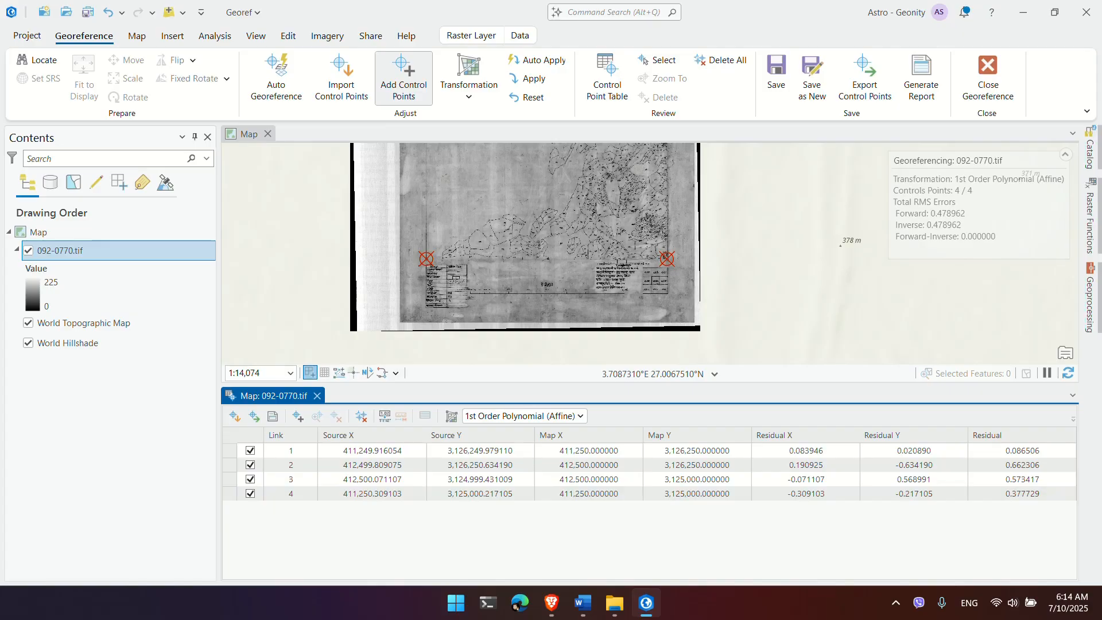
pyautogui.click(1016, 457)
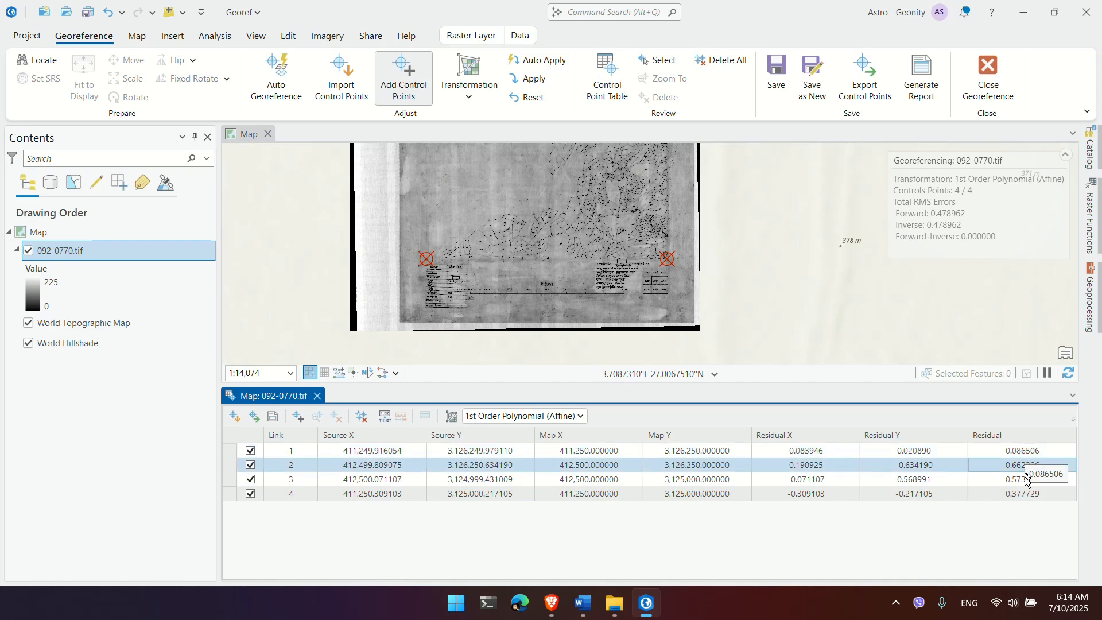
pyautogui.click(1025, 495)
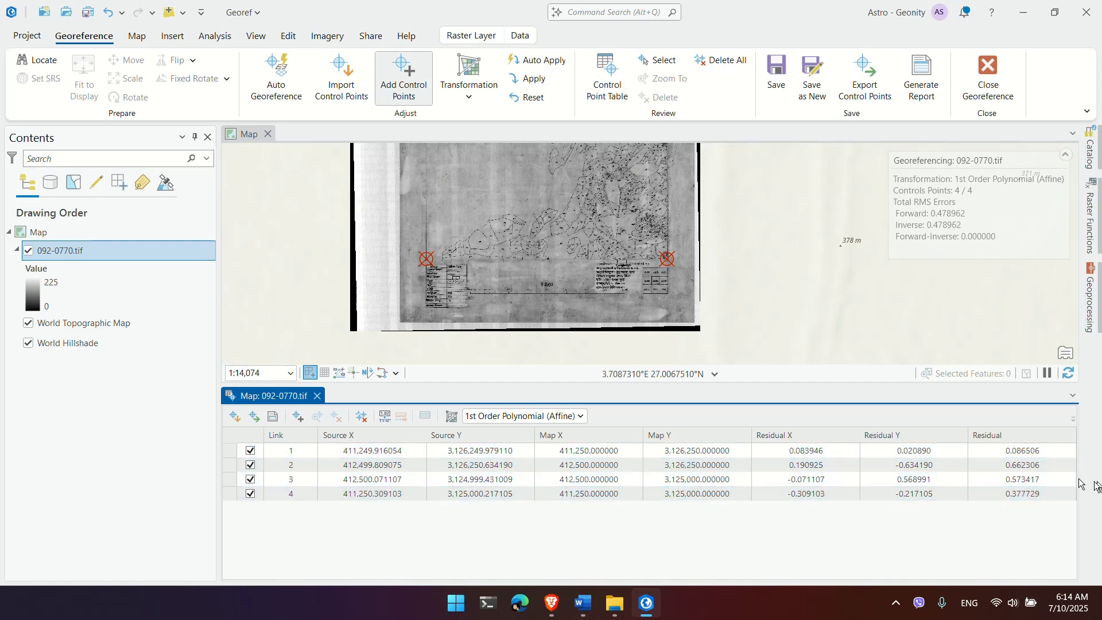
pyautogui.click(1031, 454)
pyautogui.click(1033, 466)
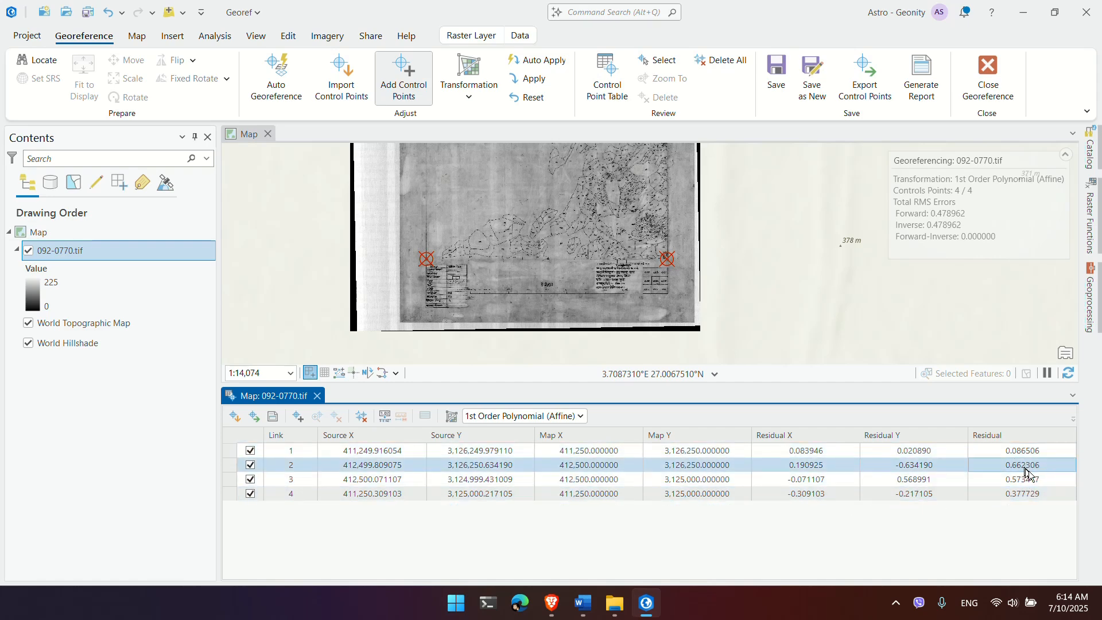
pyautogui.click(1030, 479)
pyautogui.click(1020, 466)
pyautogui.click(1020, 468)
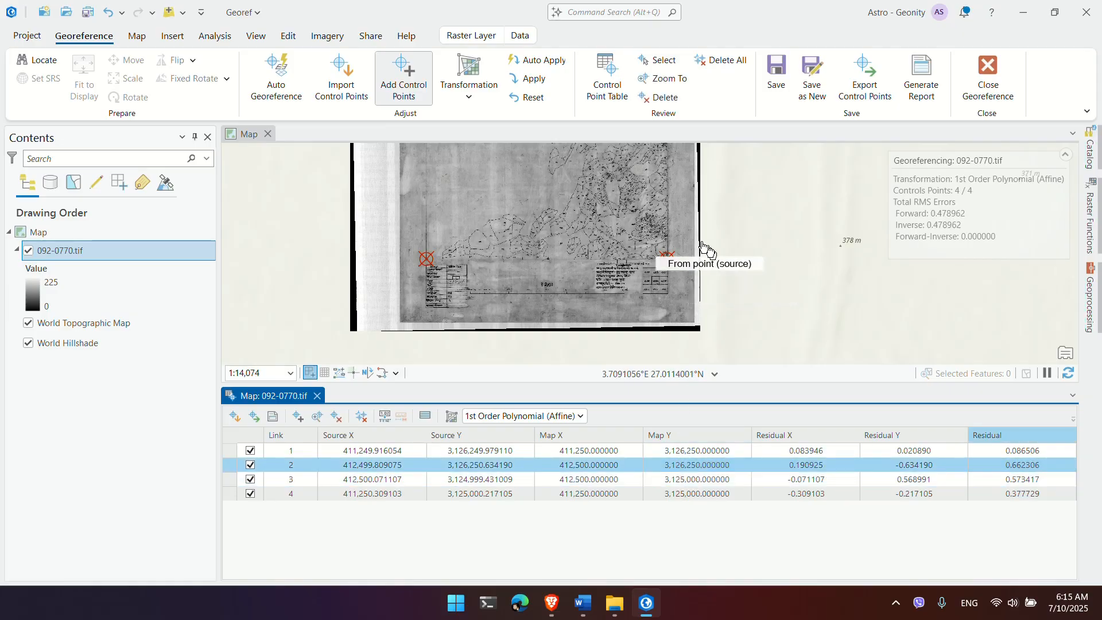
# Step: Pan and zoom the map to inspect the sheet's north-east control point
pyautogui.click(669, 221)
pyautogui.moveTo(665, 174); pyautogui.dragTo(635, 340)
pyautogui.moveTo(615, 217); pyautogui.dragTo(615, 302)
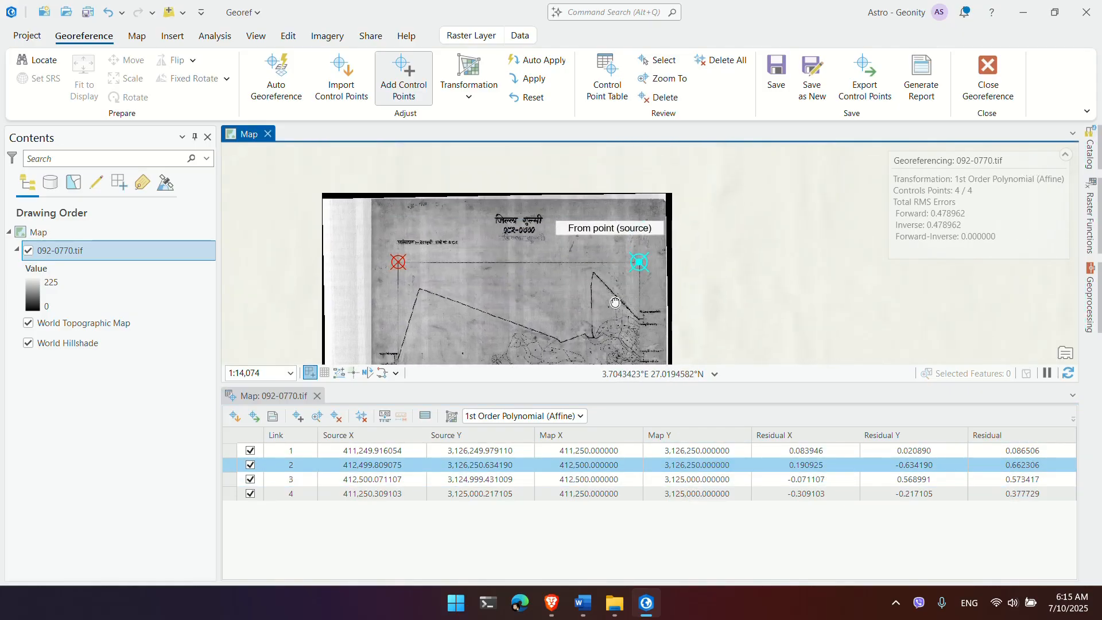
pyautogui.scroll(3, 636, 291)
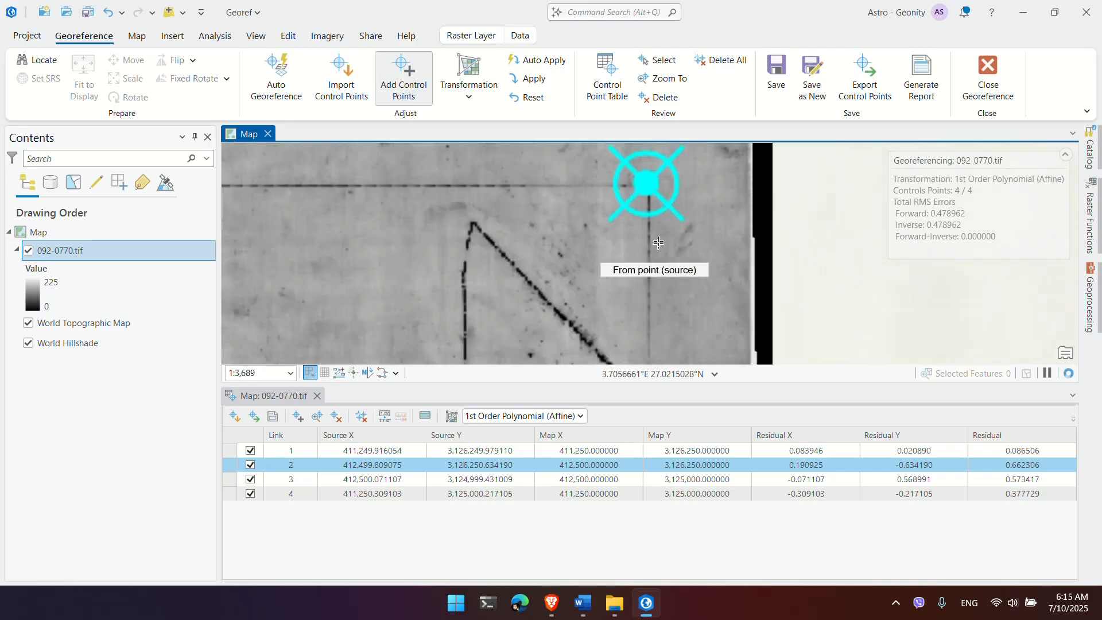
pyautogui.moveTo(664, 204); pyautogui.dragTo(651, 291)
pyautogui.scroll(1, 637, 303)
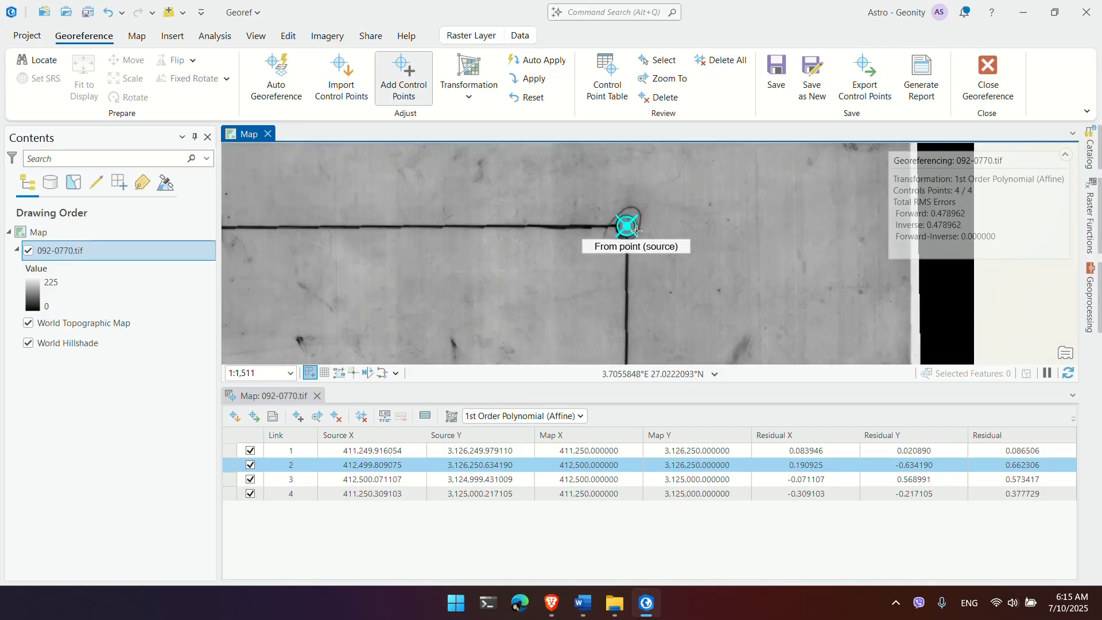
pyautogui.scroll(1, 636, 230)
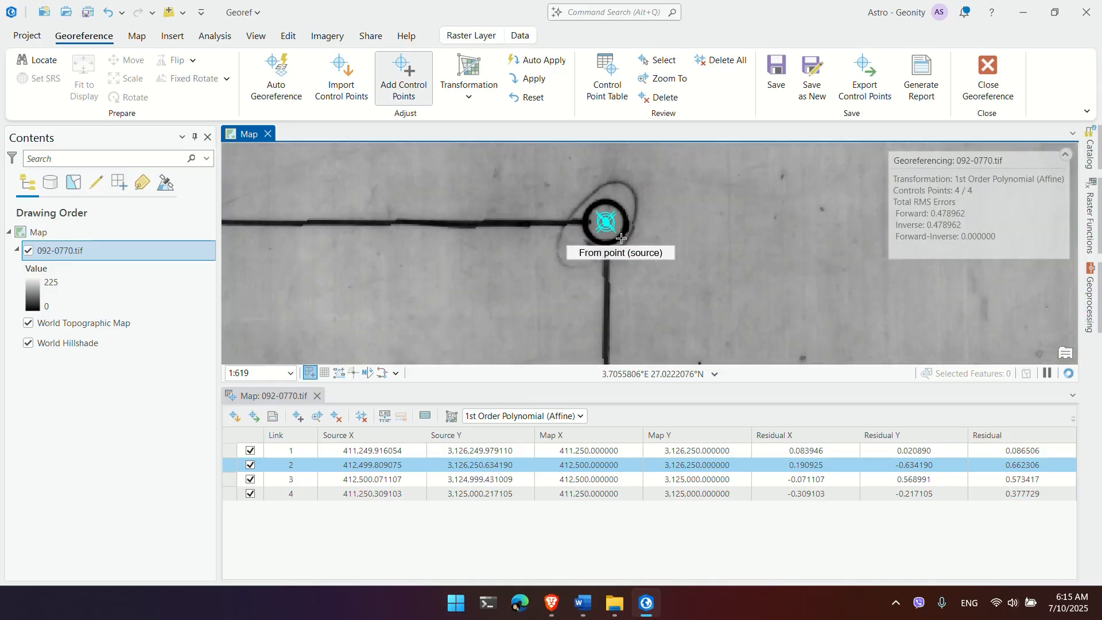
pyautogui.scroll(-1, 621, 238)
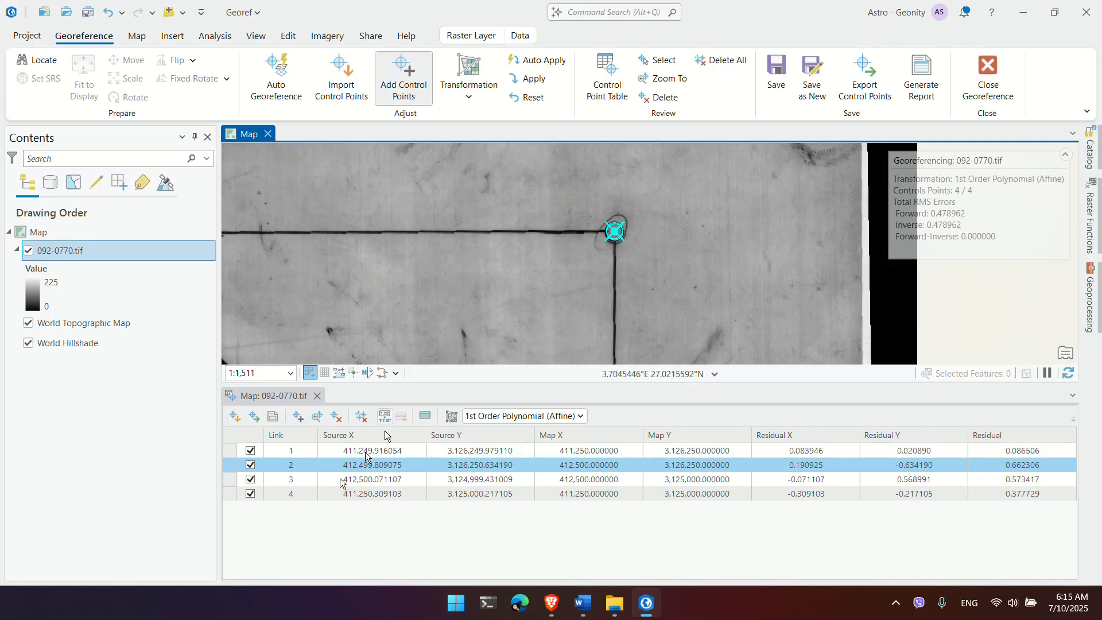
# Step: Delete link 2 from the table, leaving three points with total RMS 0.399570
pyautogui.click(231, 465)
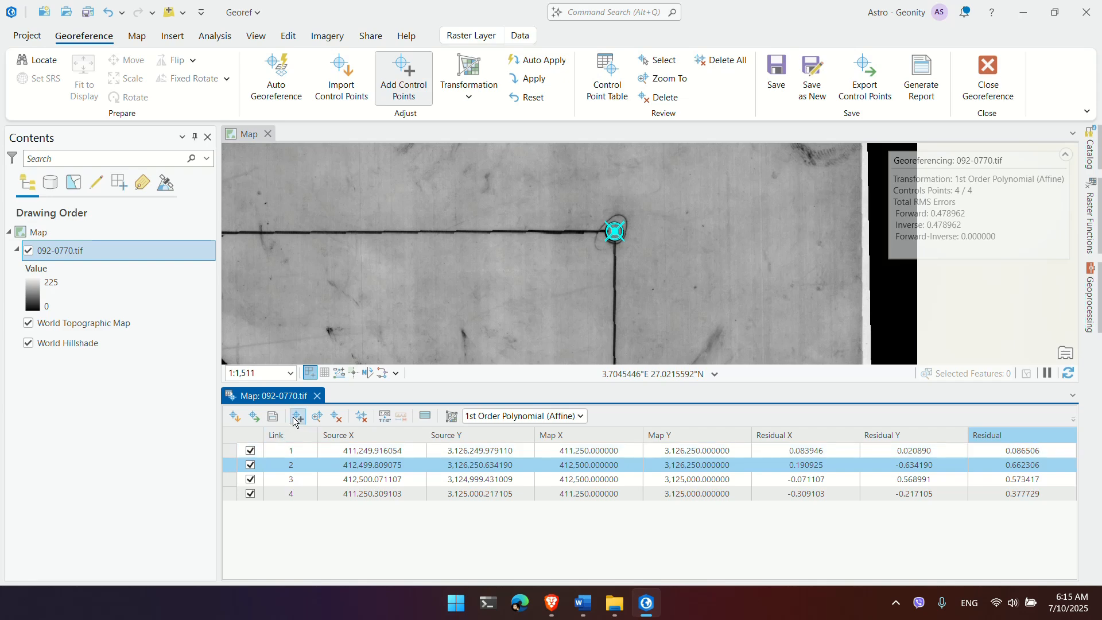
pyautogui.click(338, 416)
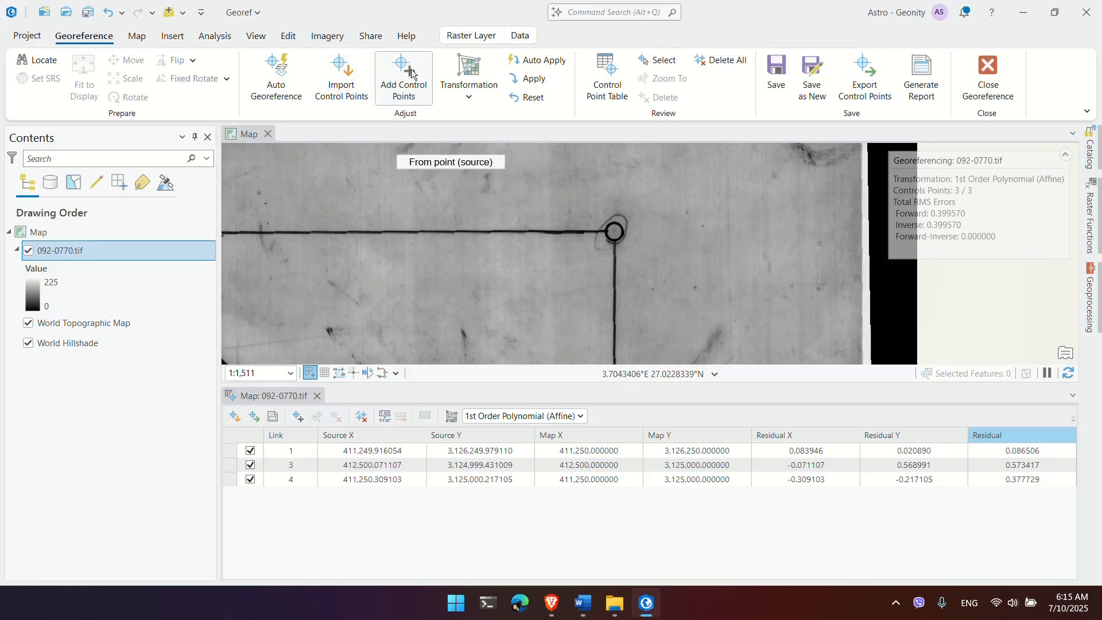
pyautogui.click(614, 231)
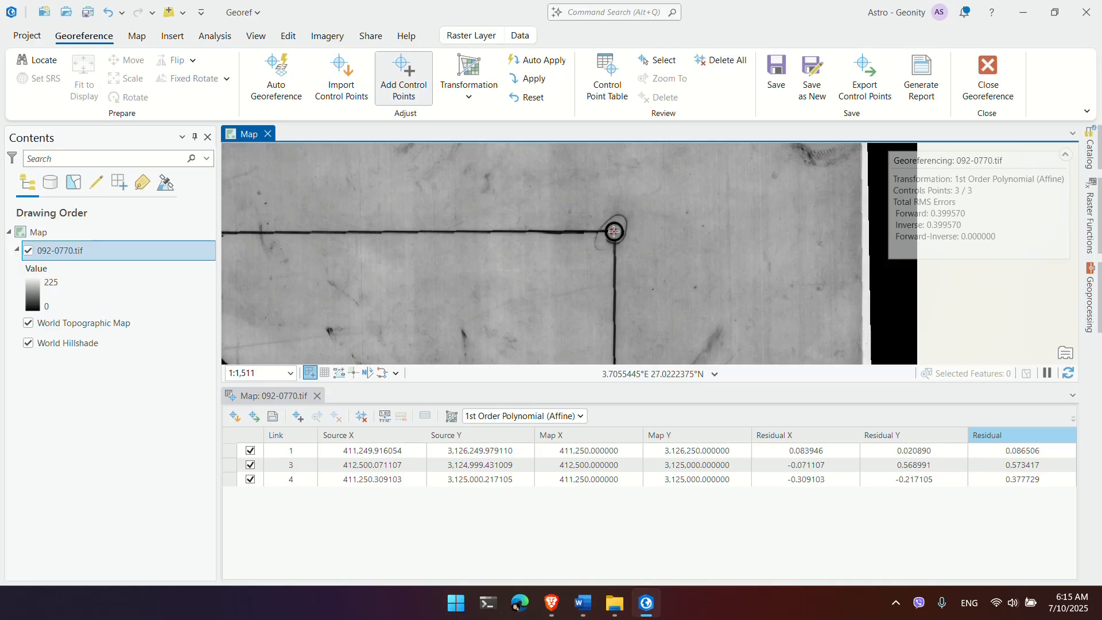
pyautogui.rightClick(614, 232)
pyautogui.hotkey('alt', 'Tab')
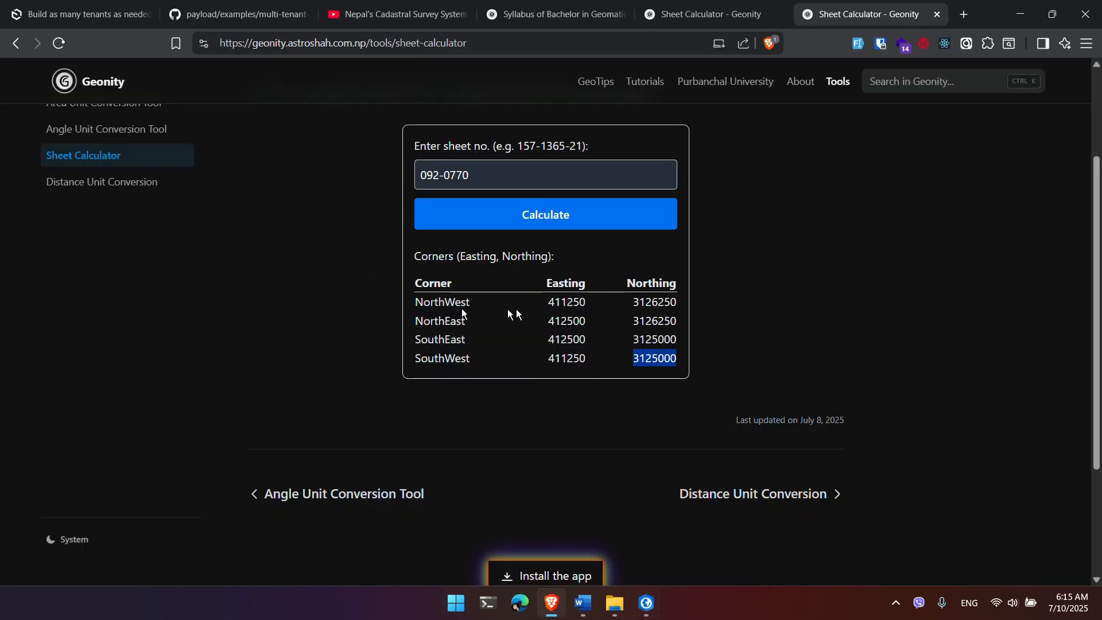
pyautogui.doubleClick(567, 321)
pyautogui.hotkey('ctrl', 'c')
pyautogui.hotkey('alt', 'Tab')
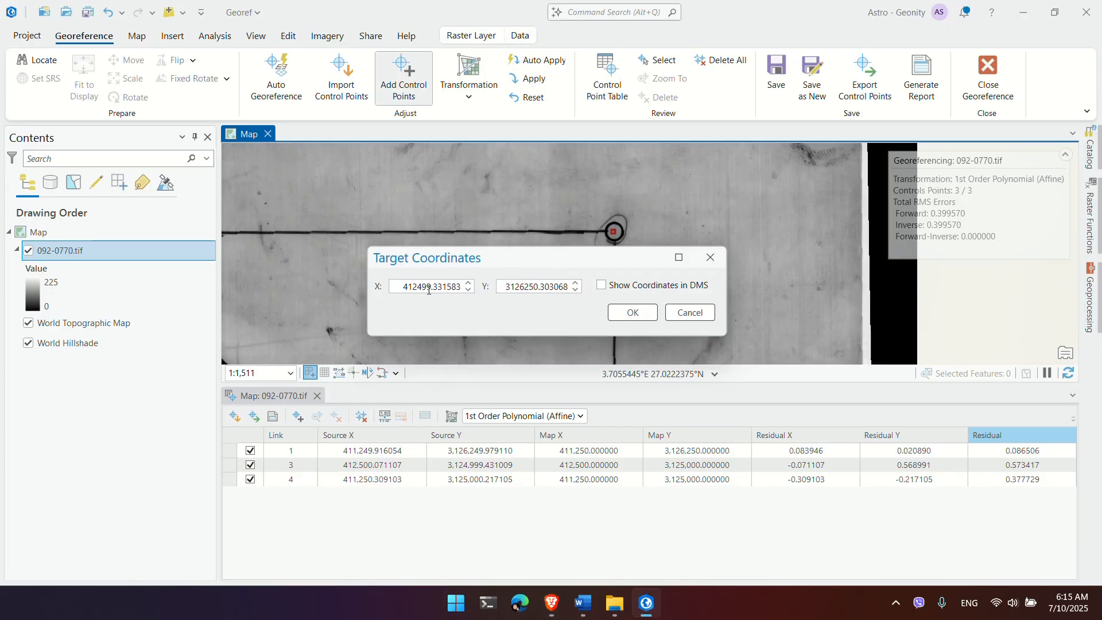
pyautogui.click(429, 287)
pyautogui.hotkey('ctrl', 'a')
pyautogui.hotkey('ctrl', 'v')
pyautogui.hotkey('alt', 'Tab')
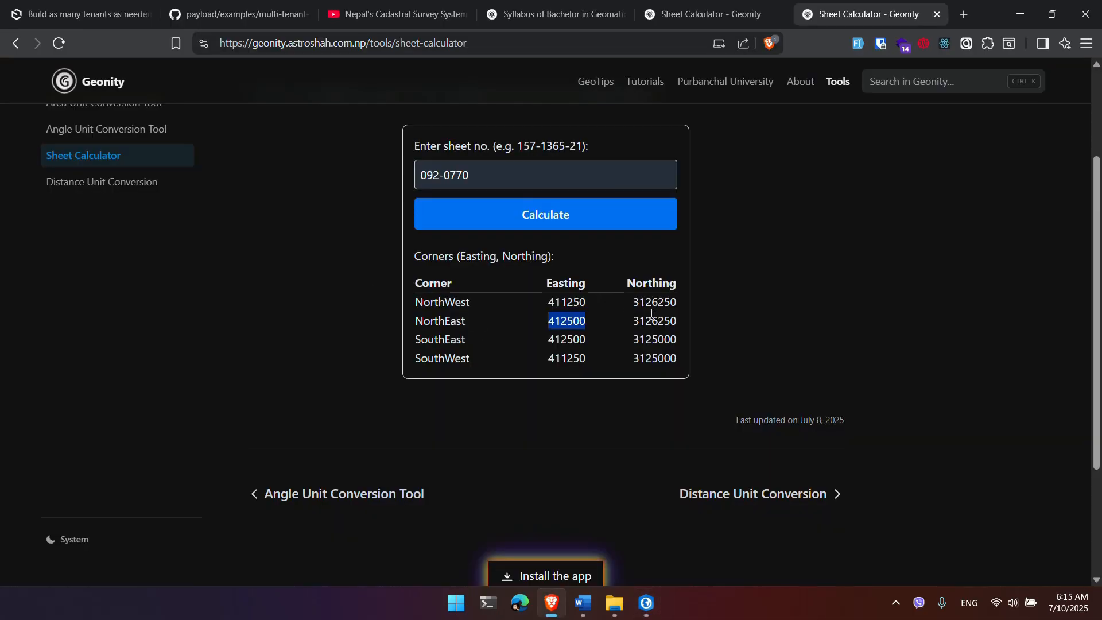
pyautogui.doubleClick(653, 319)
pyautogui.hotkey('ctrl', 'c')
pyautogui.hotkey('alt', 'Tab')
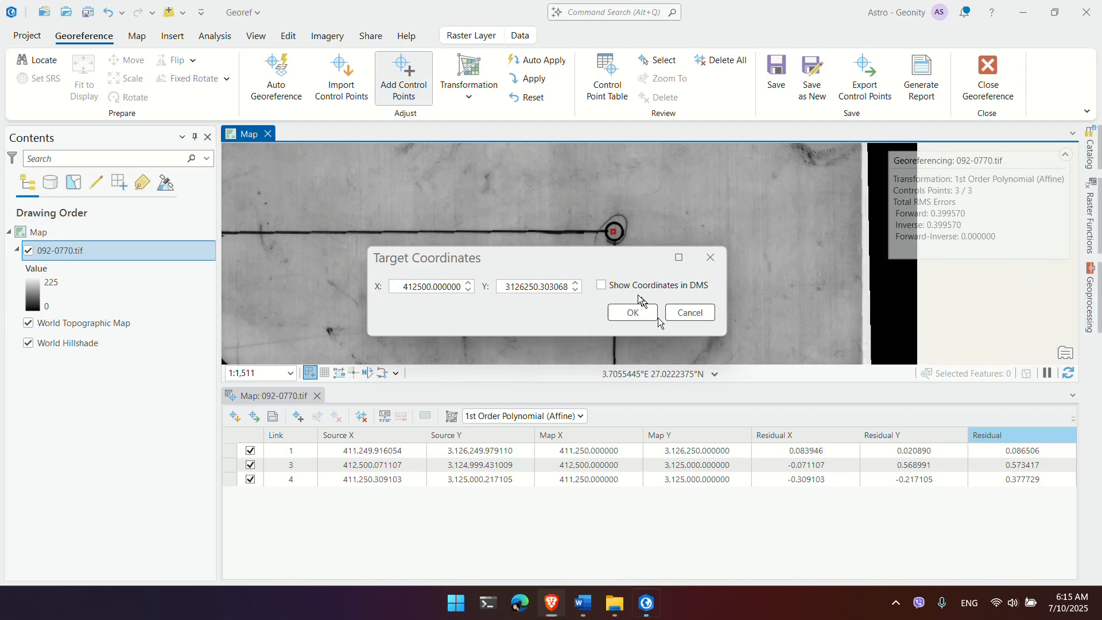
pyautogui.click(519, 286)
pyautogui.hotkey('ctrl', 'a')
pyautogui.hotkey('ctrl', 'v')
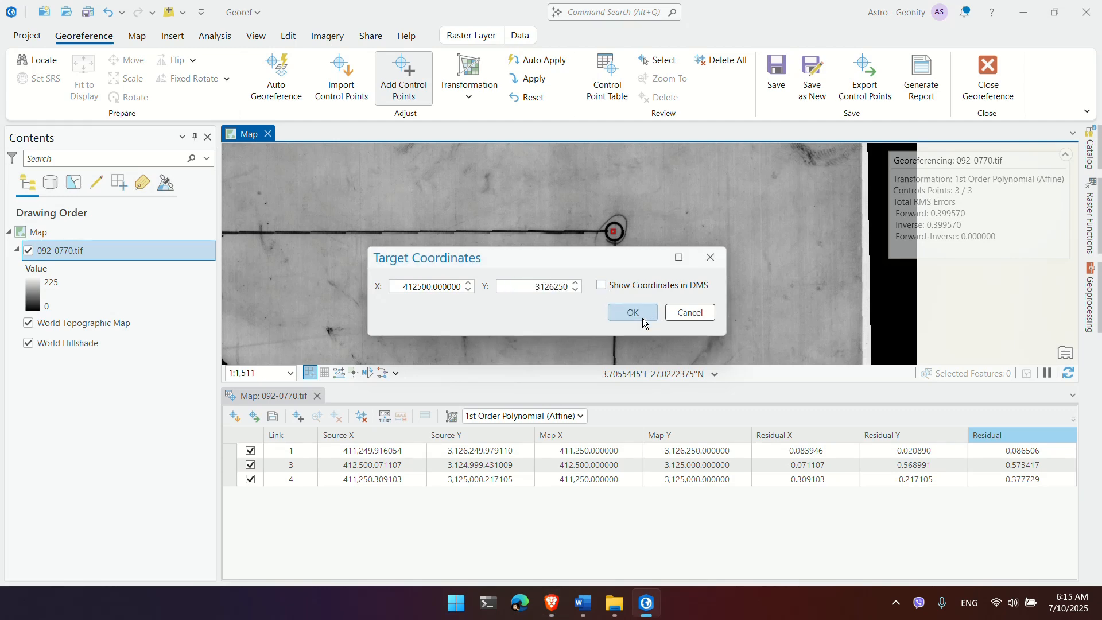
pyautogui.click(633, 313)
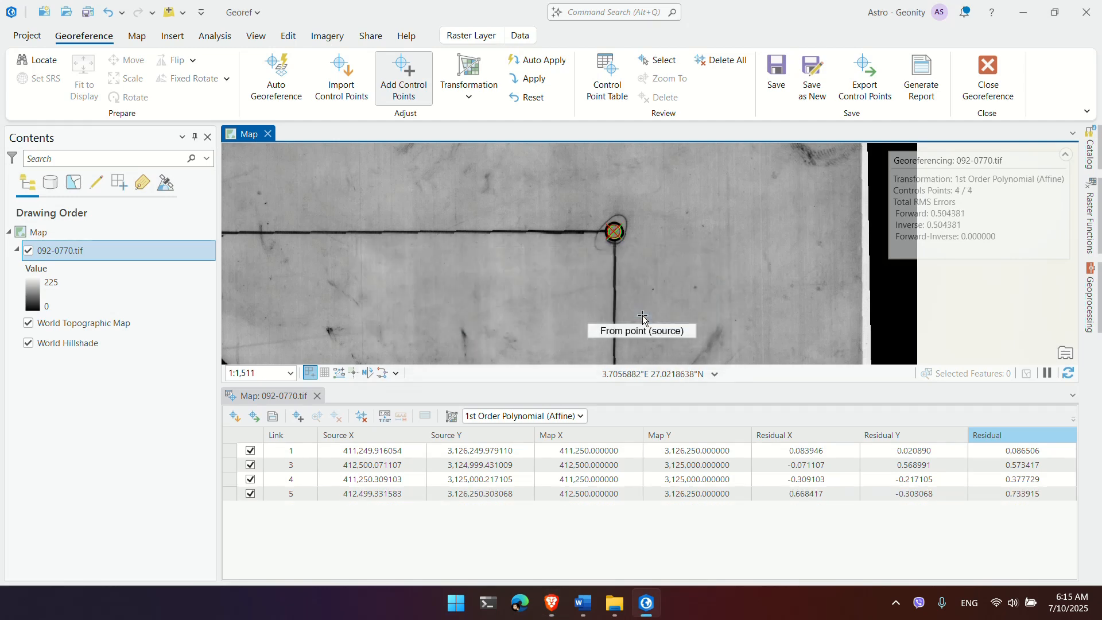
pyautogui.click(995, 494)
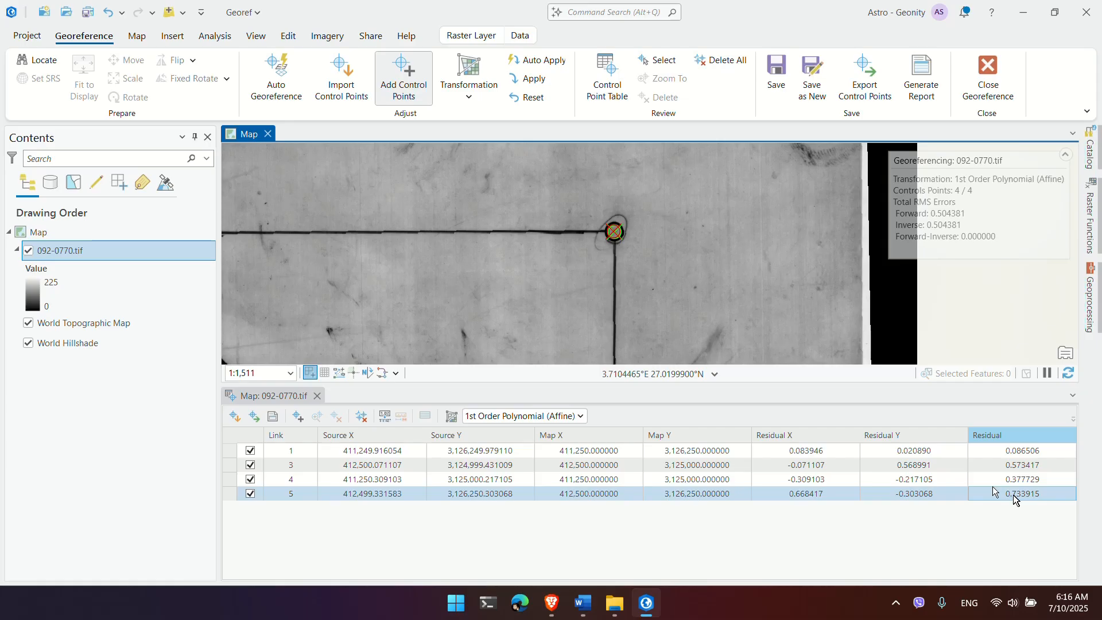
pyautogui.click(230, 495)
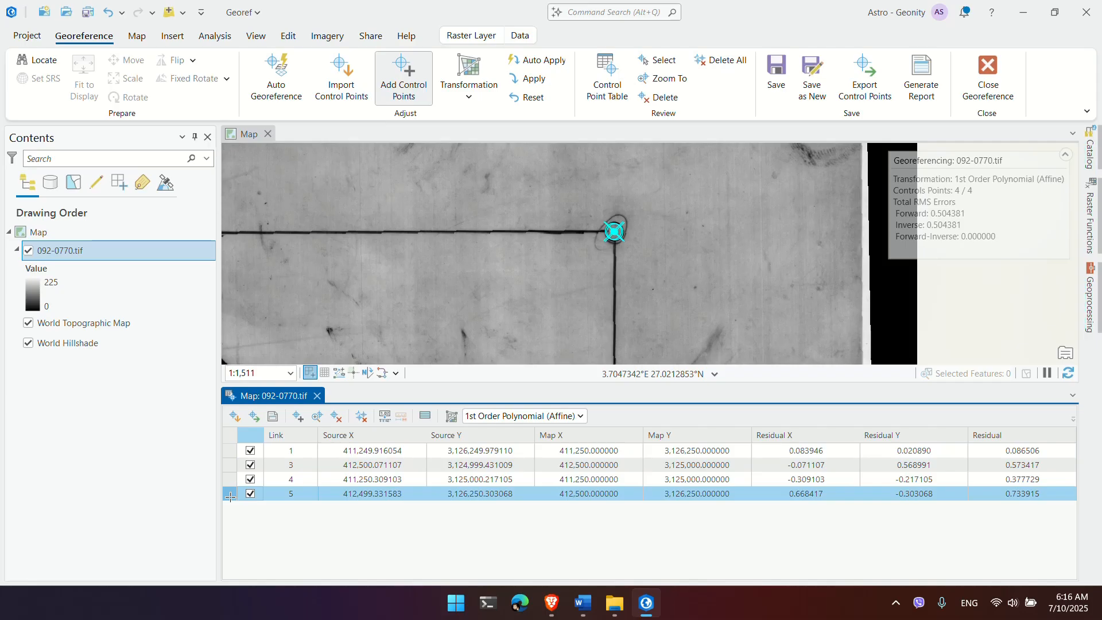
pyautogui.press('Delete')
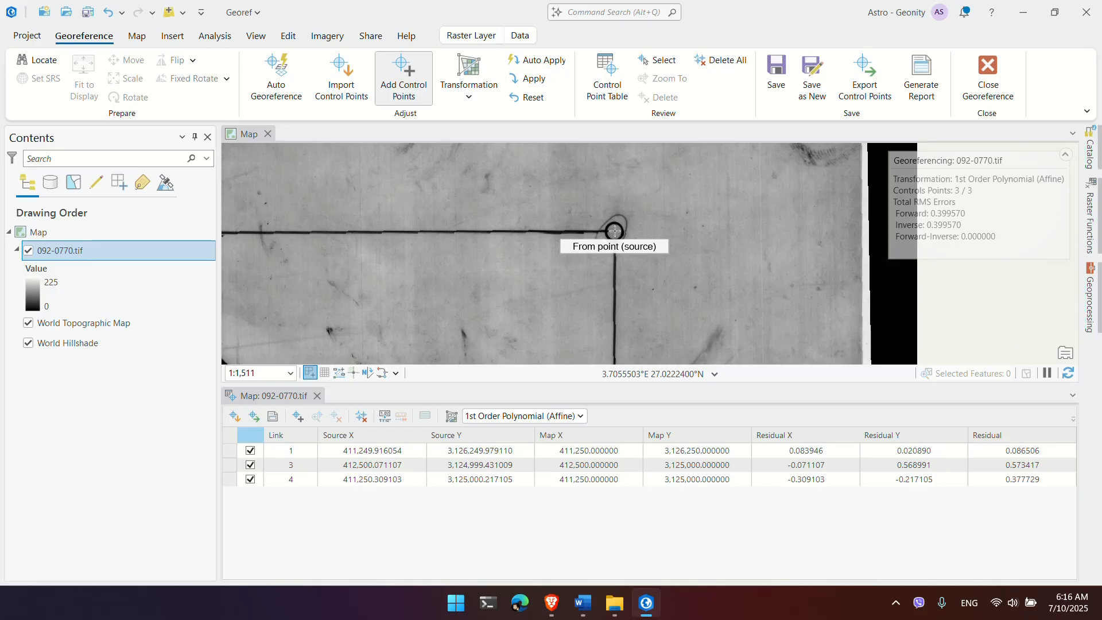
pyautogui.click(614, 230)
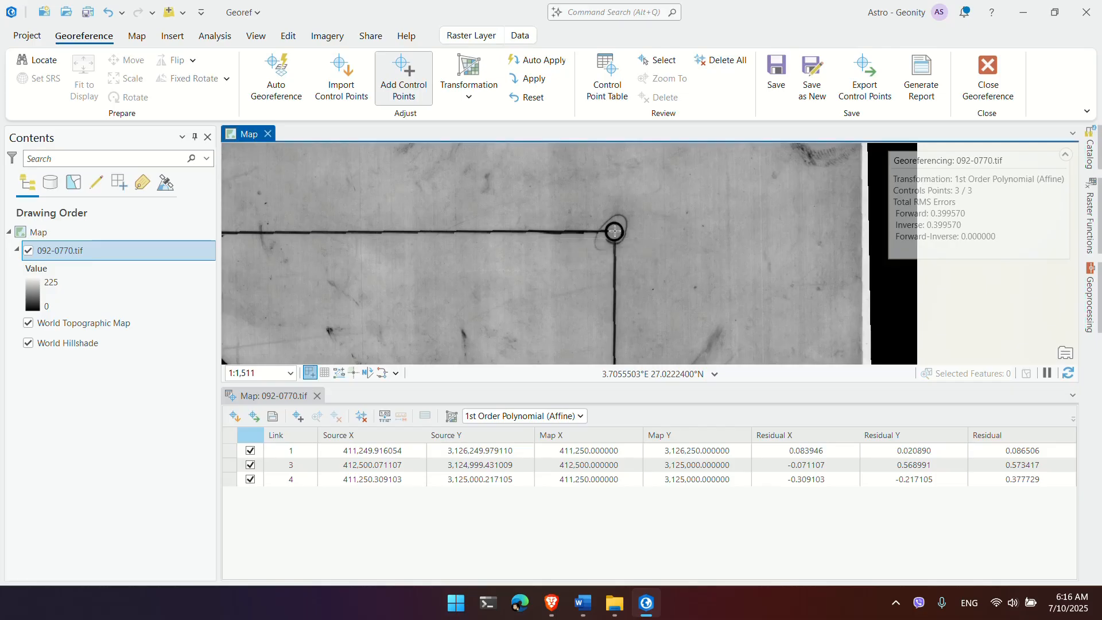
pyautogui.rightClick(615, 230)
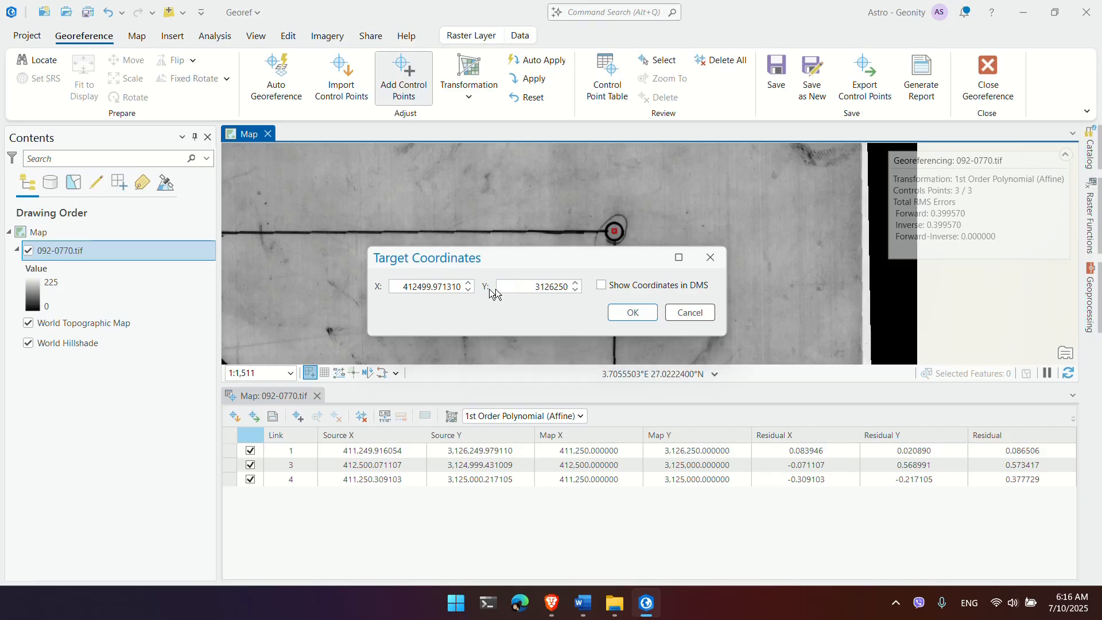
pyautogui.hotkey('alt', 'Tab')
pyautogui.doubleClick(567, 320)
pyautogui.hotkey('ctrl', 'c')
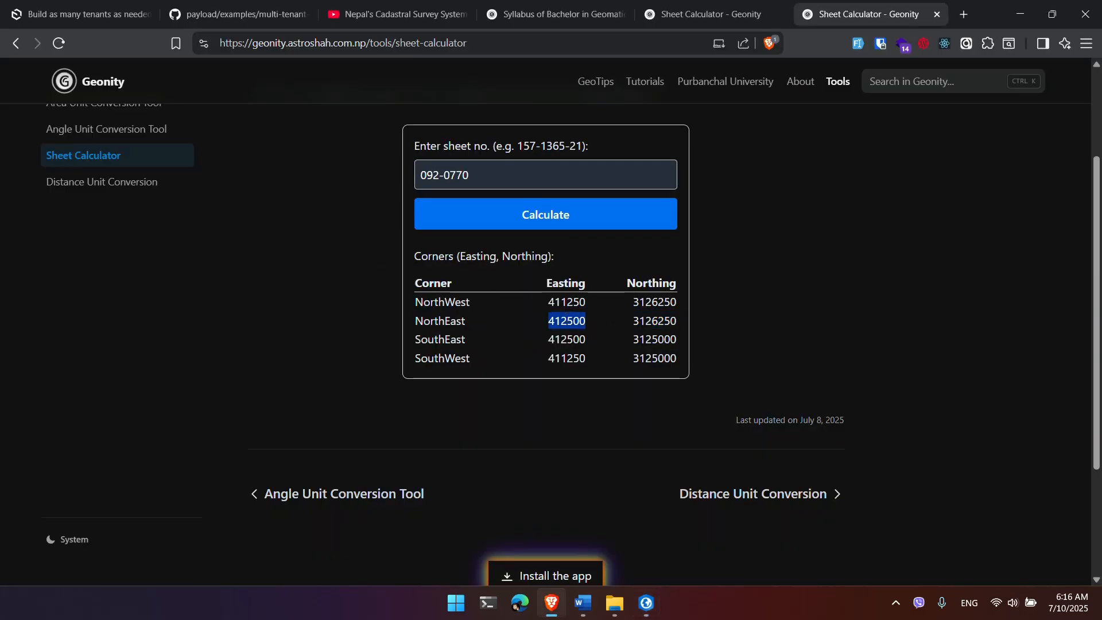
pyautogui.hotkey('alt', 'Tab')
pyautogui.doubleClick(441, 286)
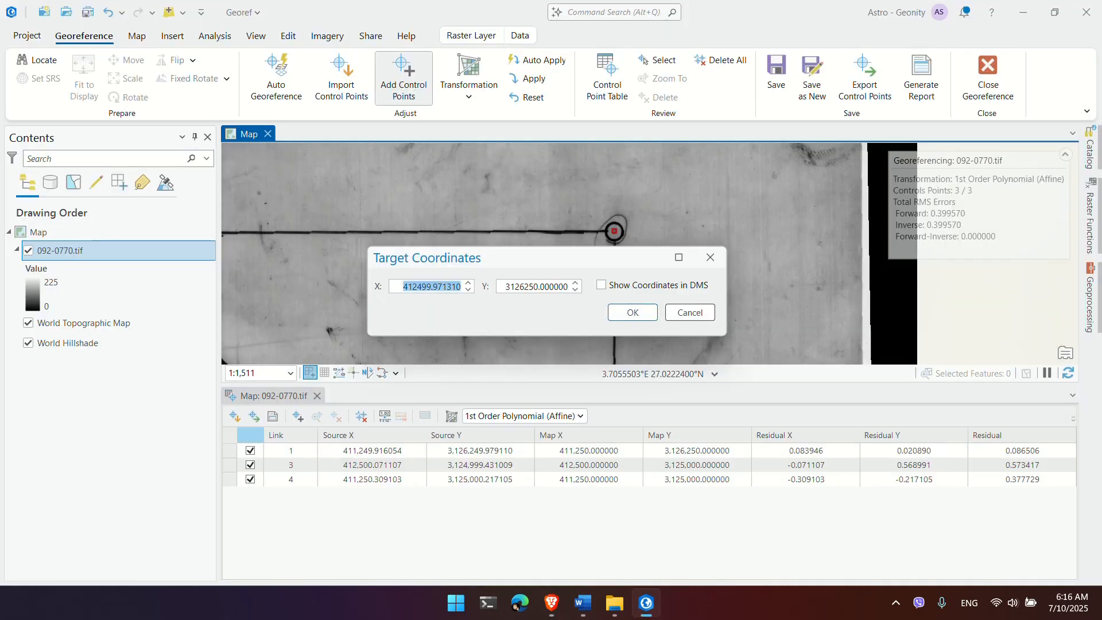
pyautogui.hotkey('ctrl', 'v')
pyautogui.click(632, 312)
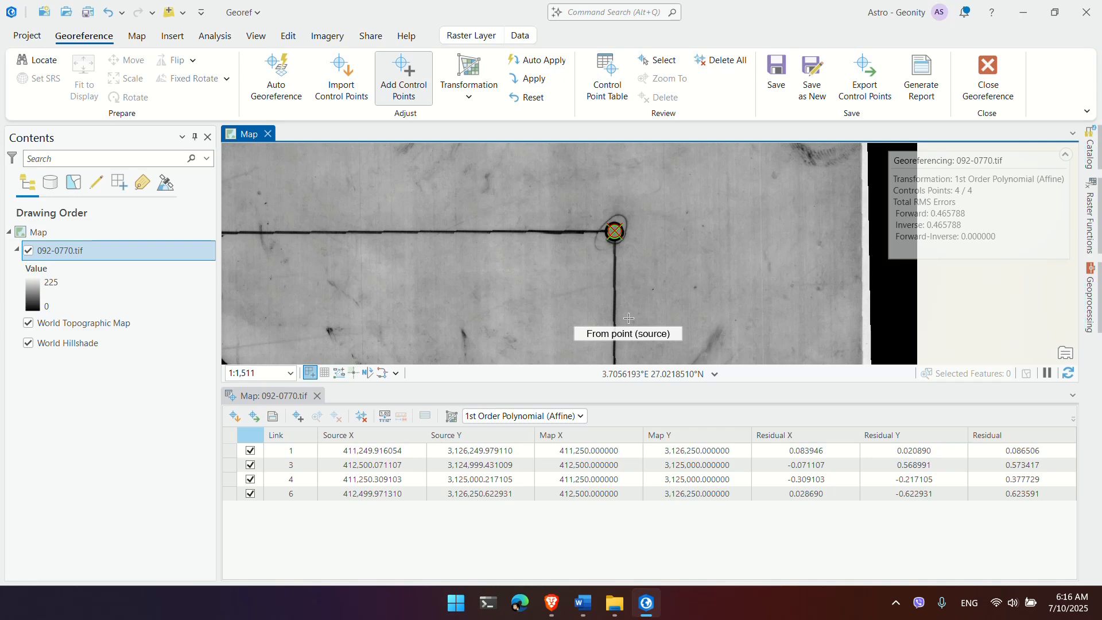
pyautogui.click(1069, 492)
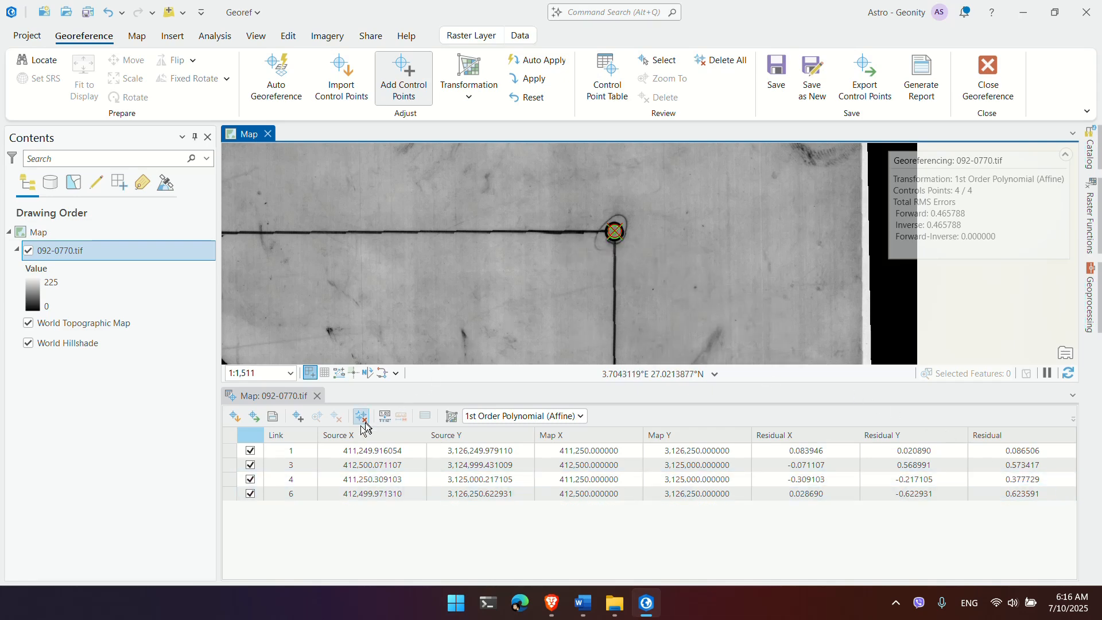
pyautogui.click(232, 492)
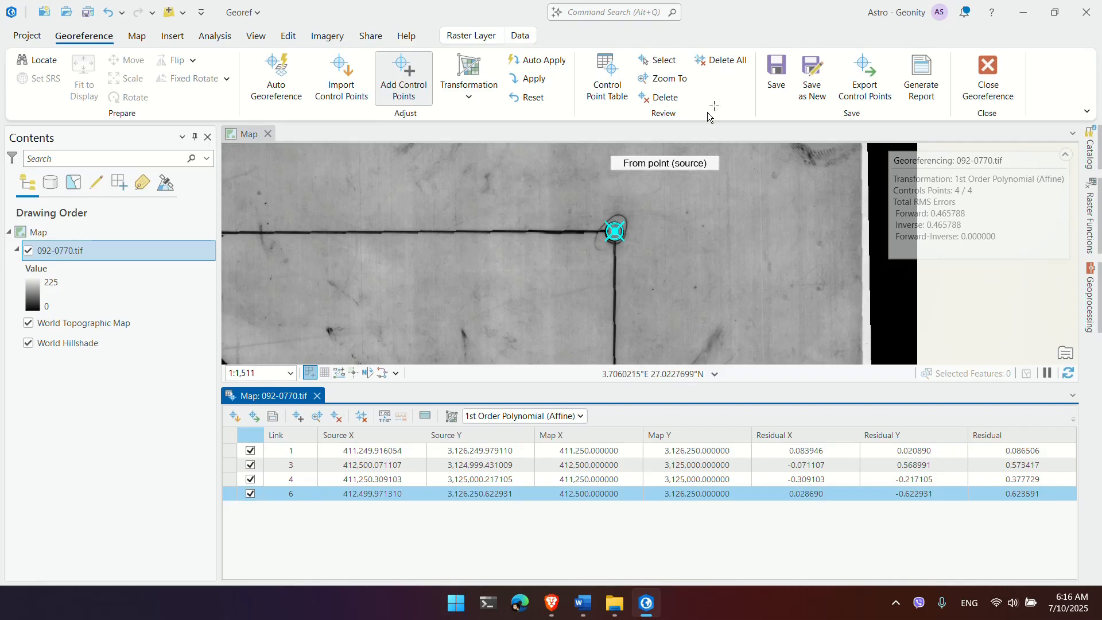
pyautogui.scroll(-2, 615, 224)
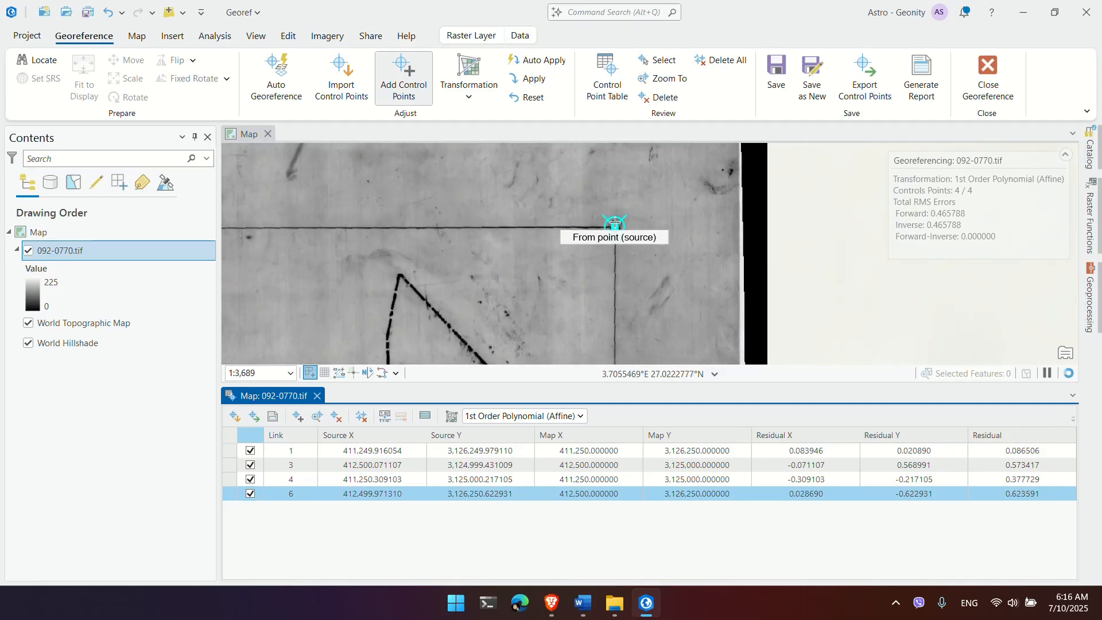
pyautogui.scroll(4, 615, 224)
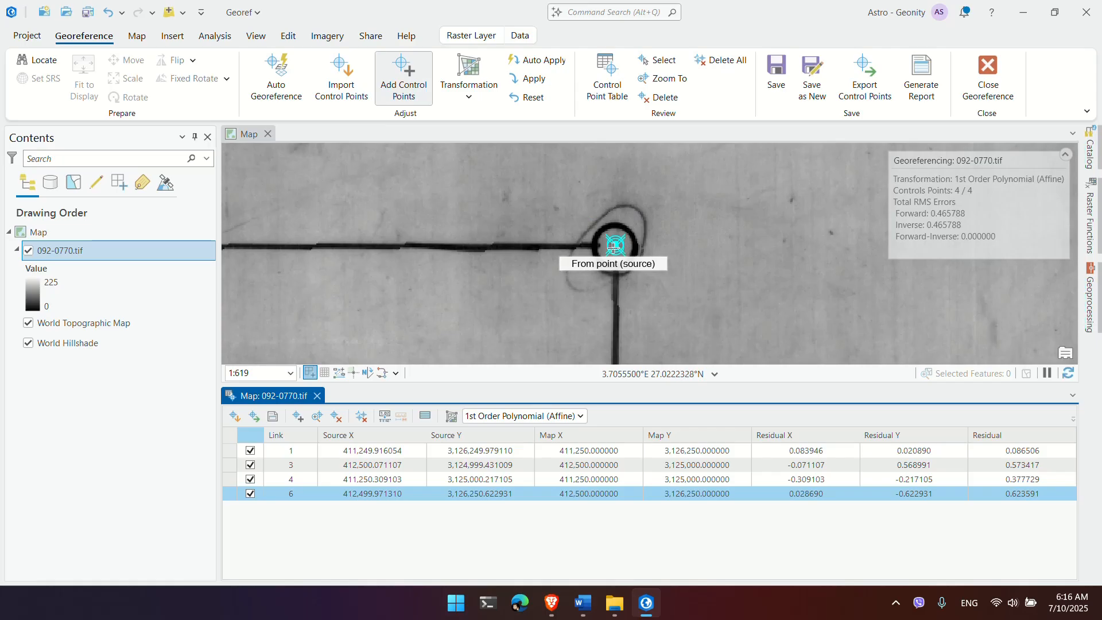
pyautogui.press('Delete')
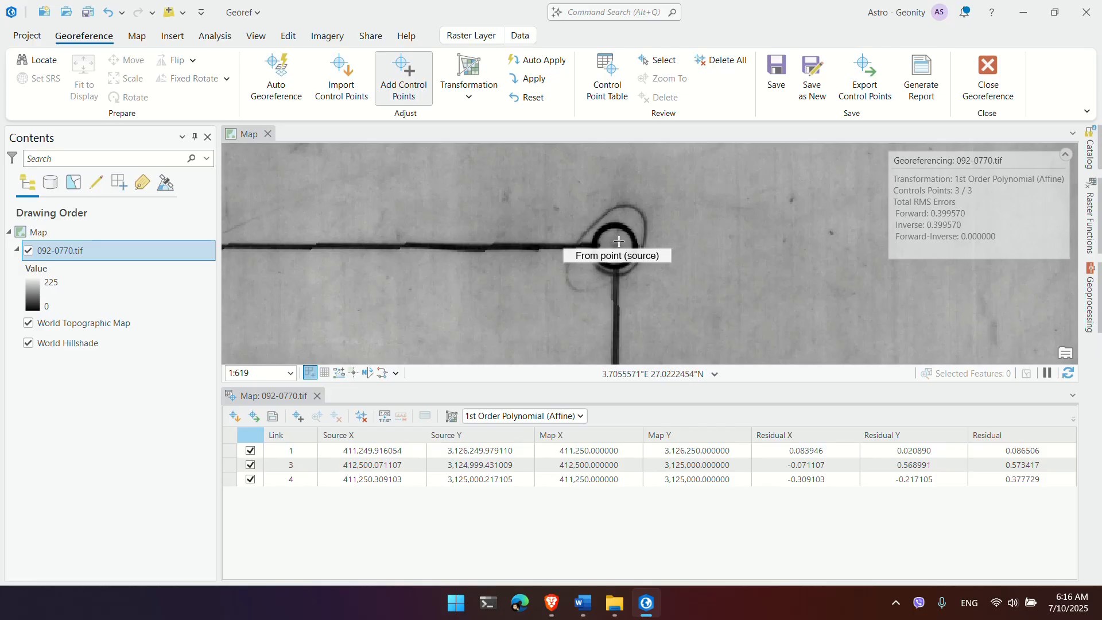
# Step: Add a northeast-corner control point with target coordinates X 412500, Y 3126250
pyautogui.click(619, 241)
pyautogui.rightClick(619, 241)
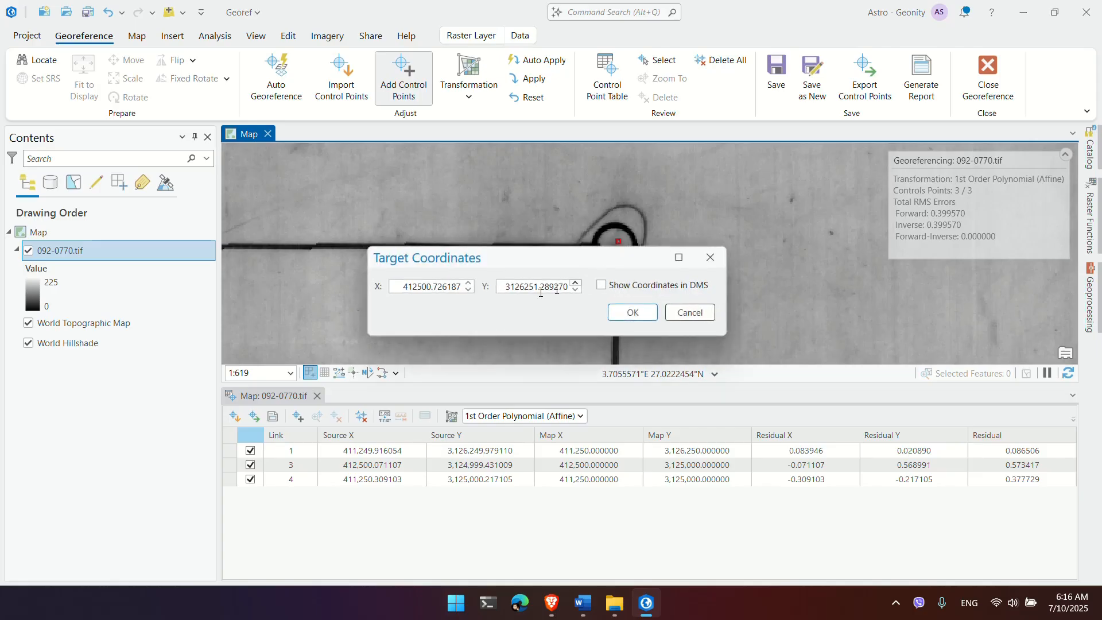
pyautogui.doubleClick(521, 286)
pyautogui.hotkey('ctrl', 'v')
pyautogui.hotkey('alt', 'Tab')
pyautogui.hotkey('alt', 'Tab')
pyautogui.doubleClick(448, 285)
pyautogui.hotkey('ctrl', 'v')
pyautogui.hotkey('alt', 'Tab')
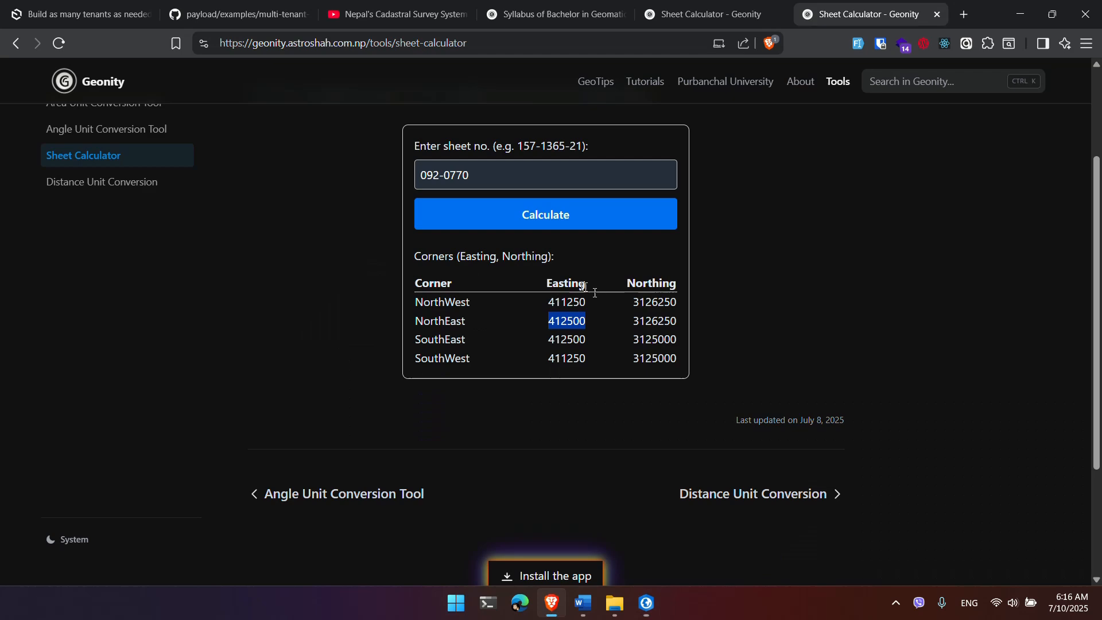
pyautogui.doubleClick(655, 320)
pyautogui.hotkey('ctrl', 'c')
pyautogui.hotkey('alt', 'Tab')
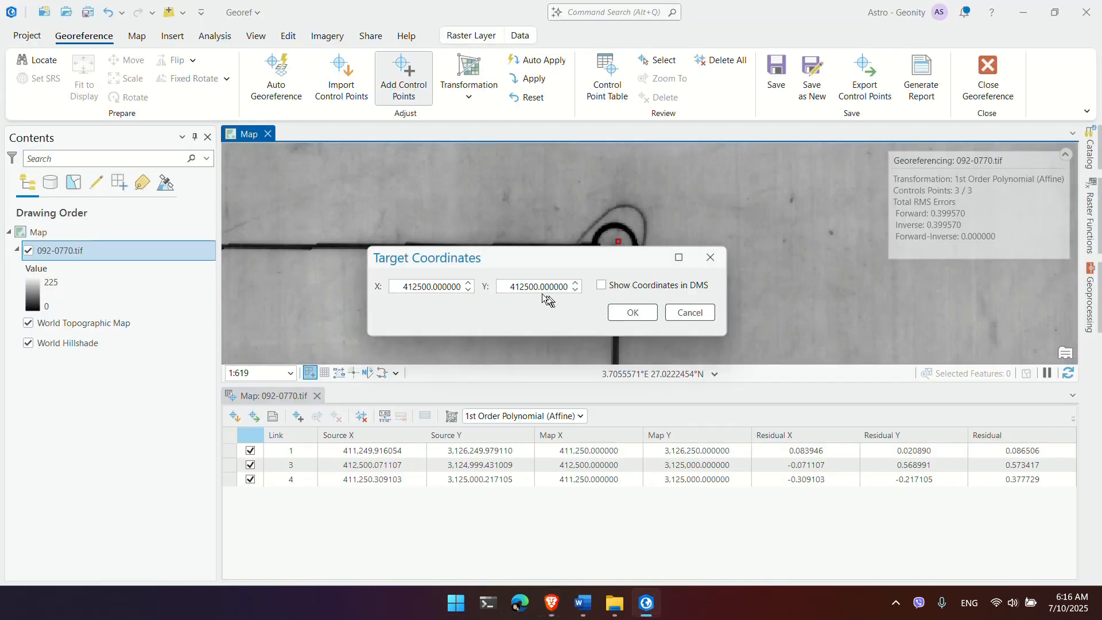
pyautogui.doubleClick(534, 286)
pyautogui.hotkey('ctrl', 'v')
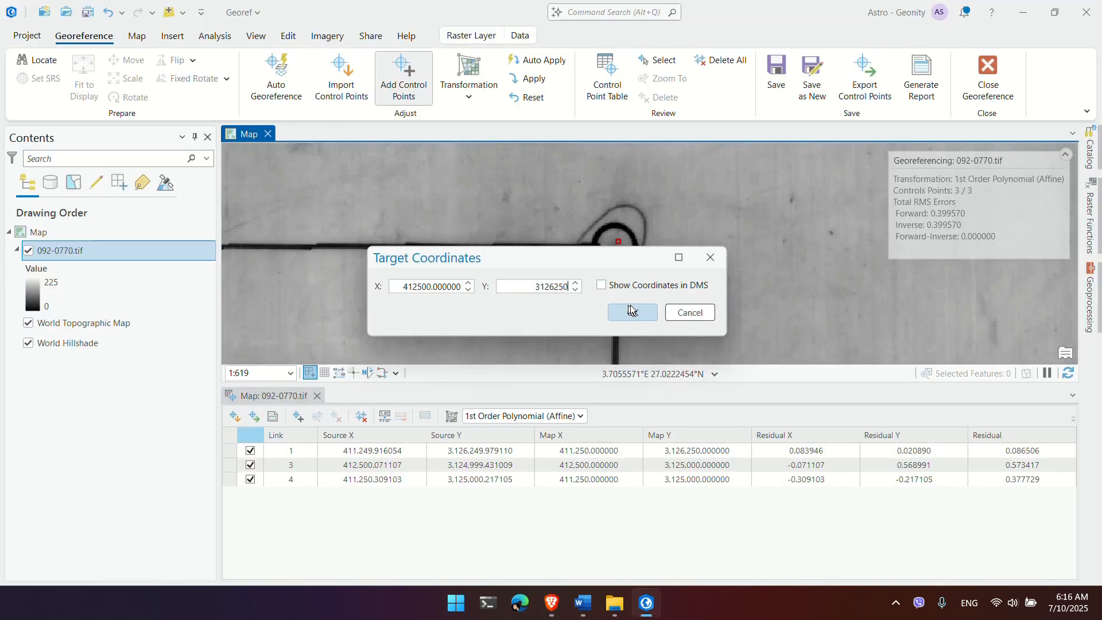
pyautogui.click(633, 312)
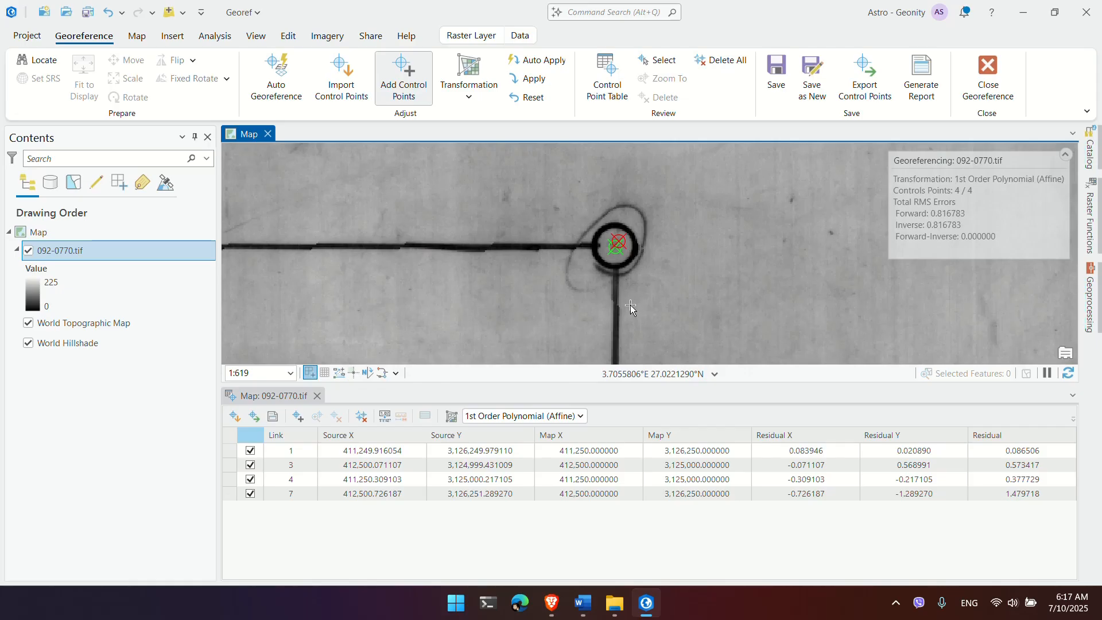
# Step: Check the residuals of control points 7 and 4 in the Control Point Table
pyautogui.click(960, 495)
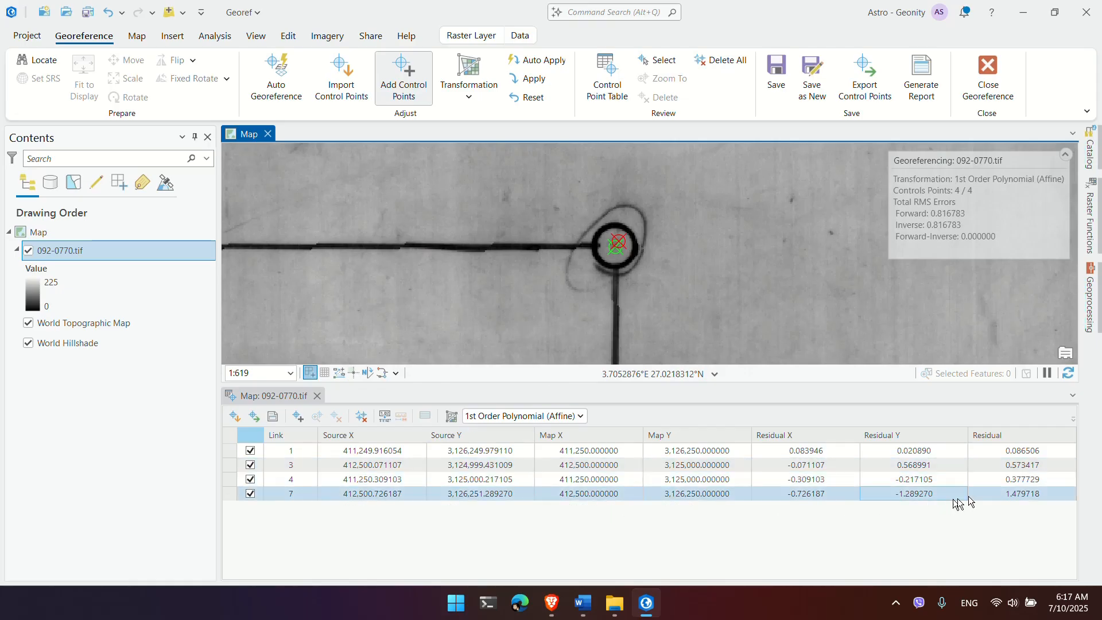
pyautogui.click(1009, 495)
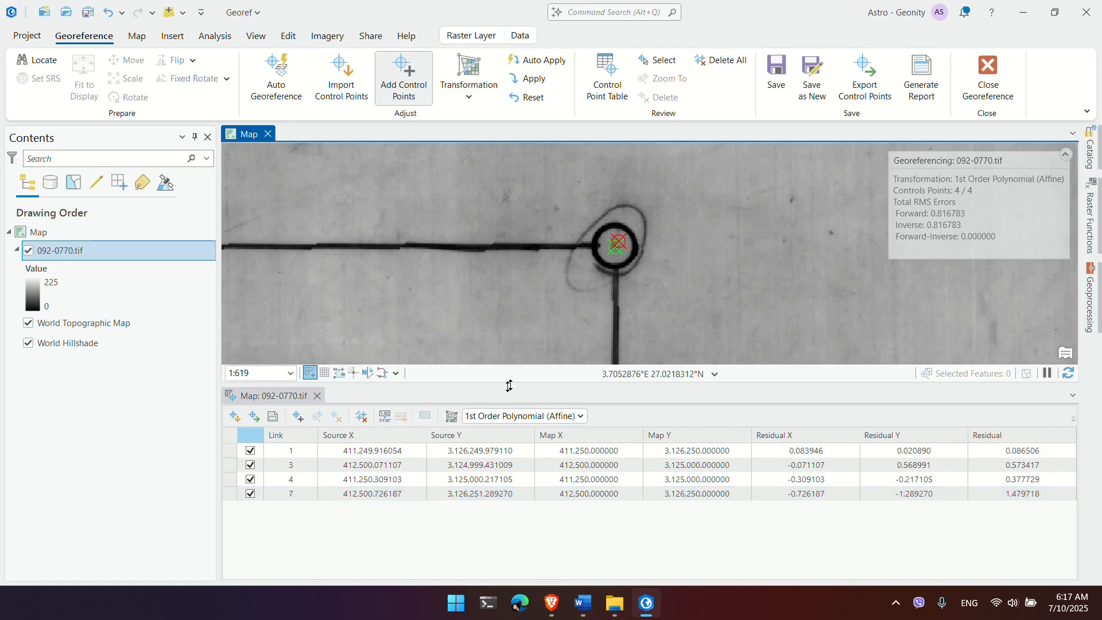
pyautogui.click(1019, 483)
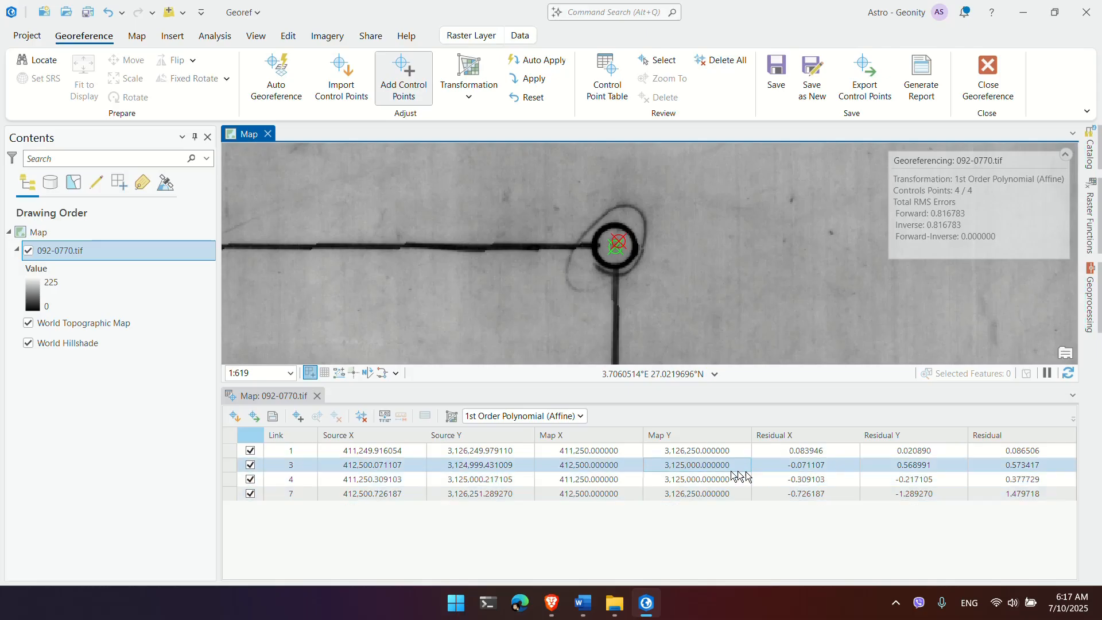
# Step: Pause the screen recording from the system tray
pyautogui.click(896, 604)
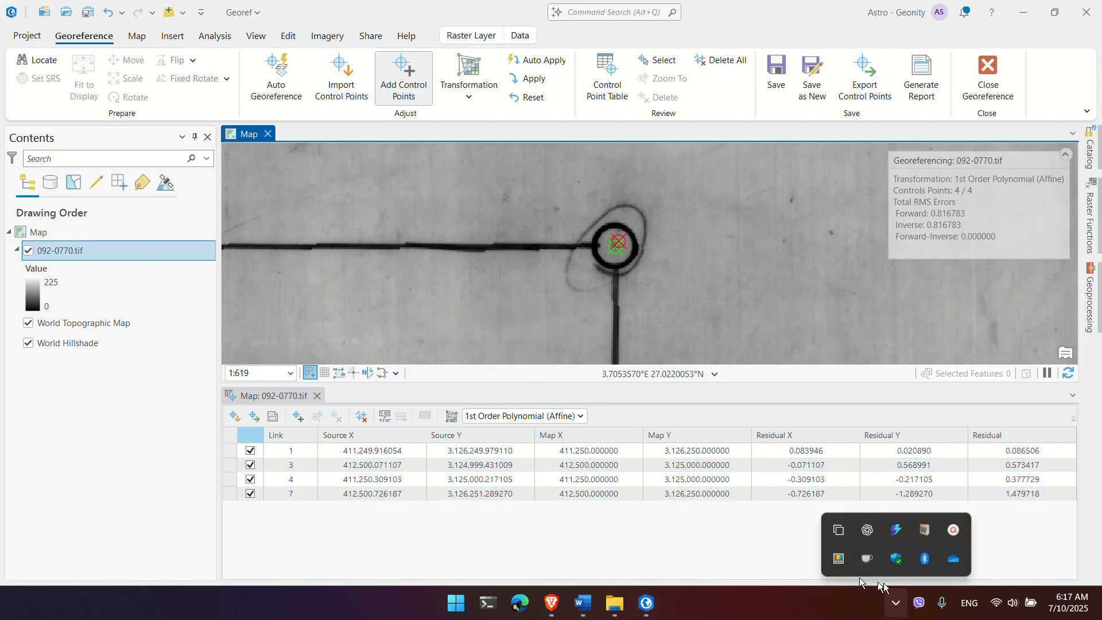
pyautogui.click(944, 533)
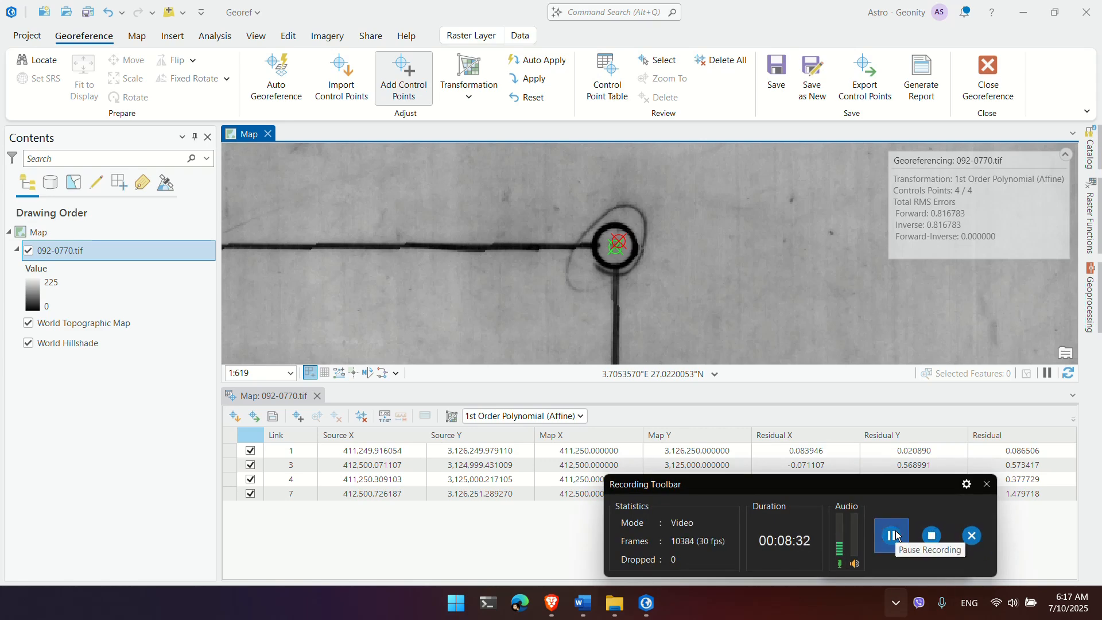
pyautogui.click(892, 536)
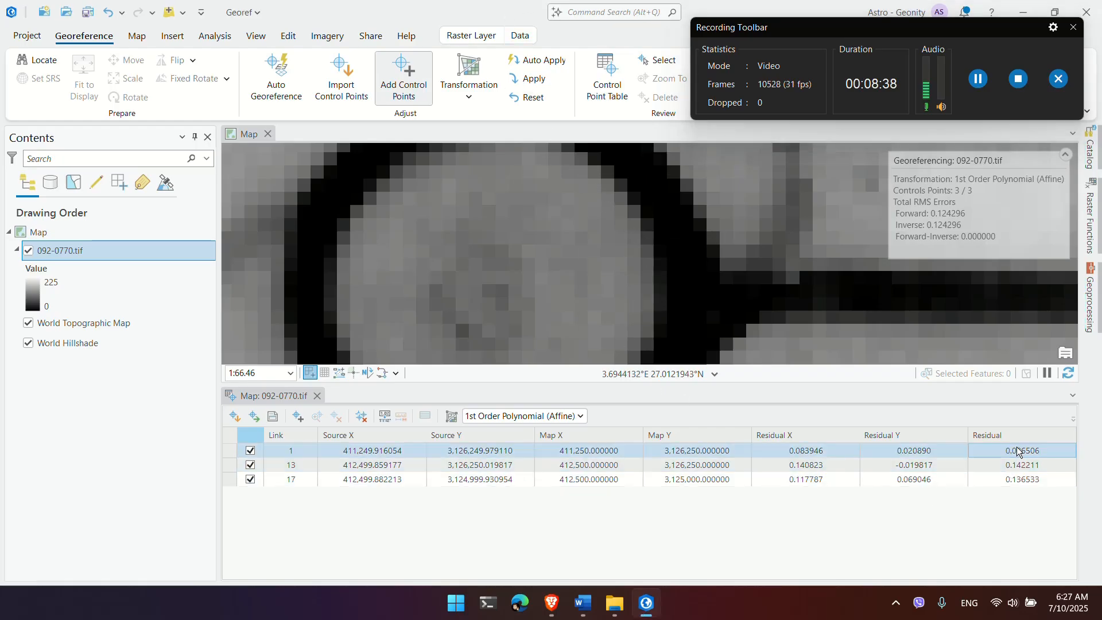
# Step: Link the sheet's southwest grid cross to target coordinates X 411250, Y 3125000
pyautogui.click(1018, 481)
pyautogui.click(1015, 453)
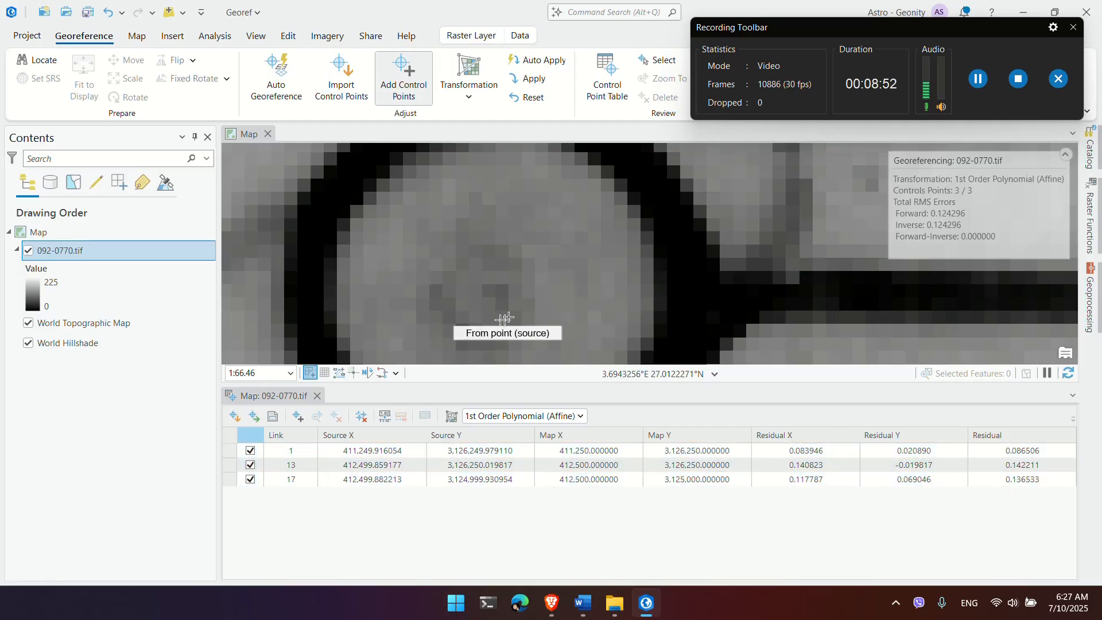
pyautogui.click(474, 309)
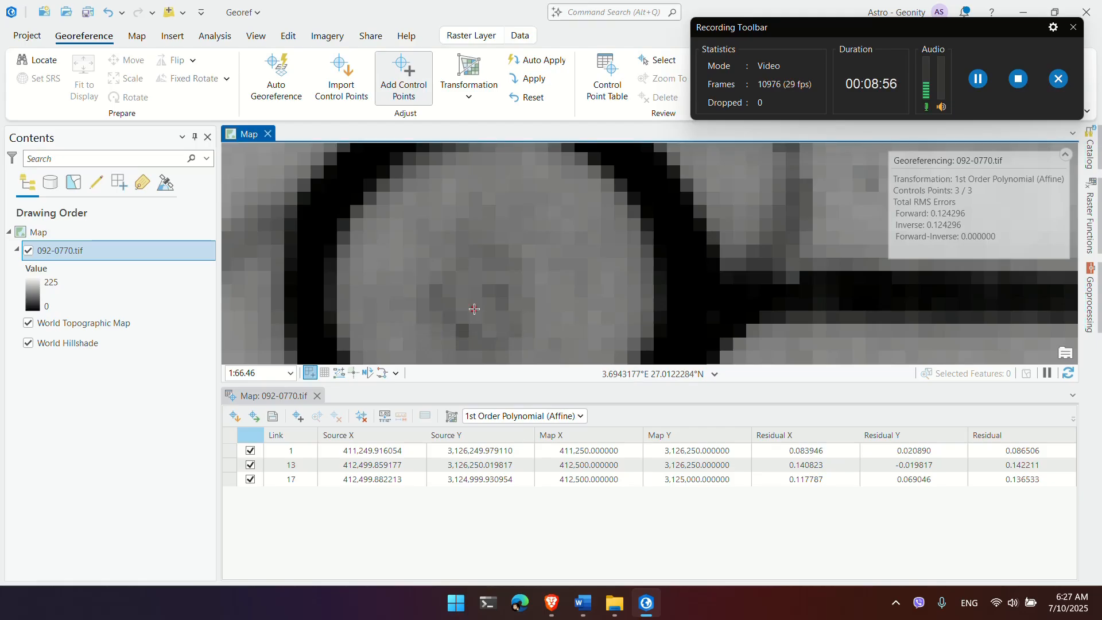
pyautogui.rightClick(474, 309)
pyautogui.doubleClick(515, 287)
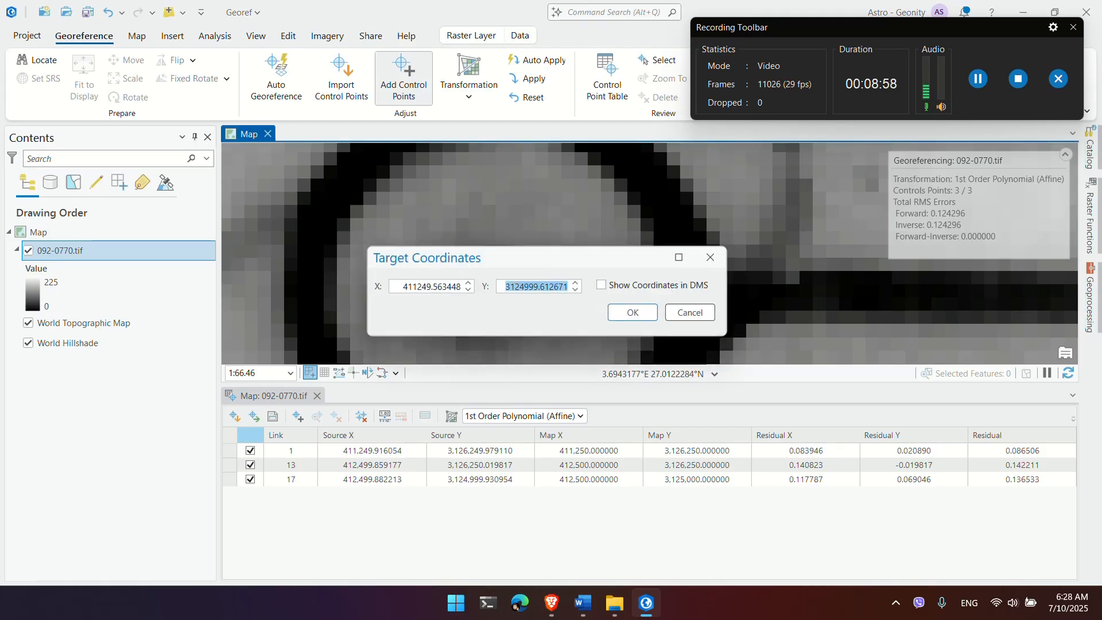
pyautogui.write('411250.000000')
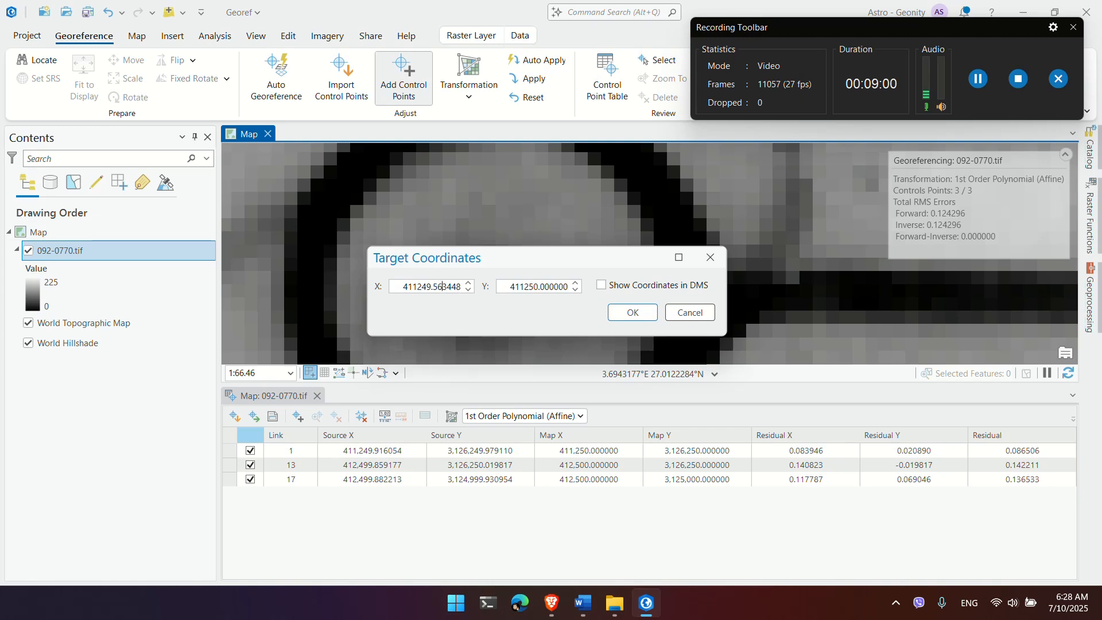
pyautogui.press('Tab')
pyautogui.write('411250')
pyautogui.press('Tab')
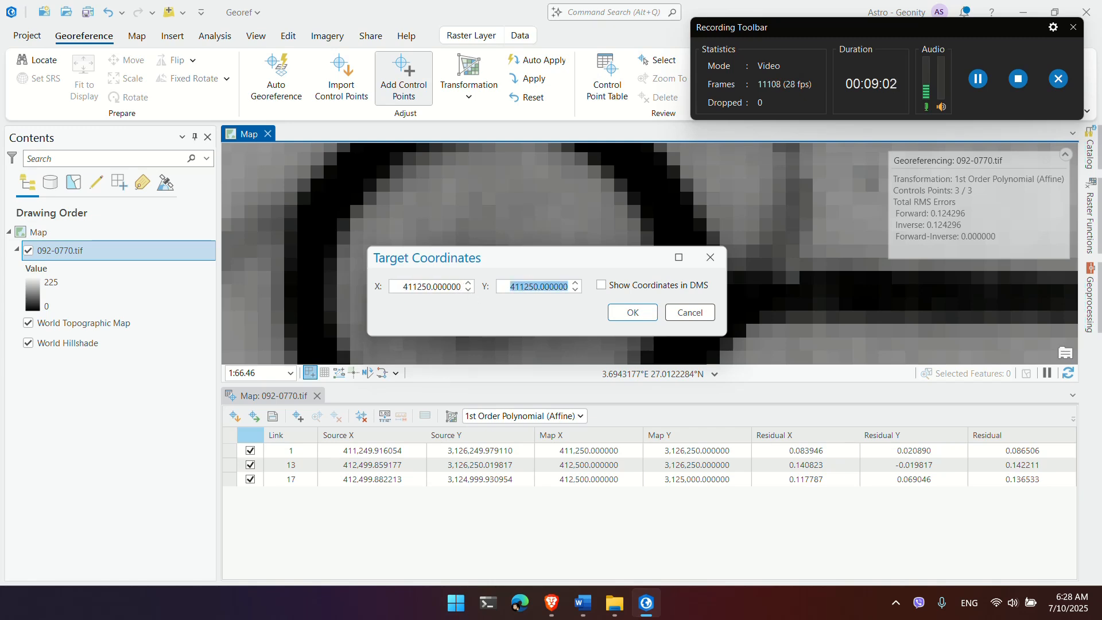
pyautogui.press('super+v')
pyautogui.click(587, 498)
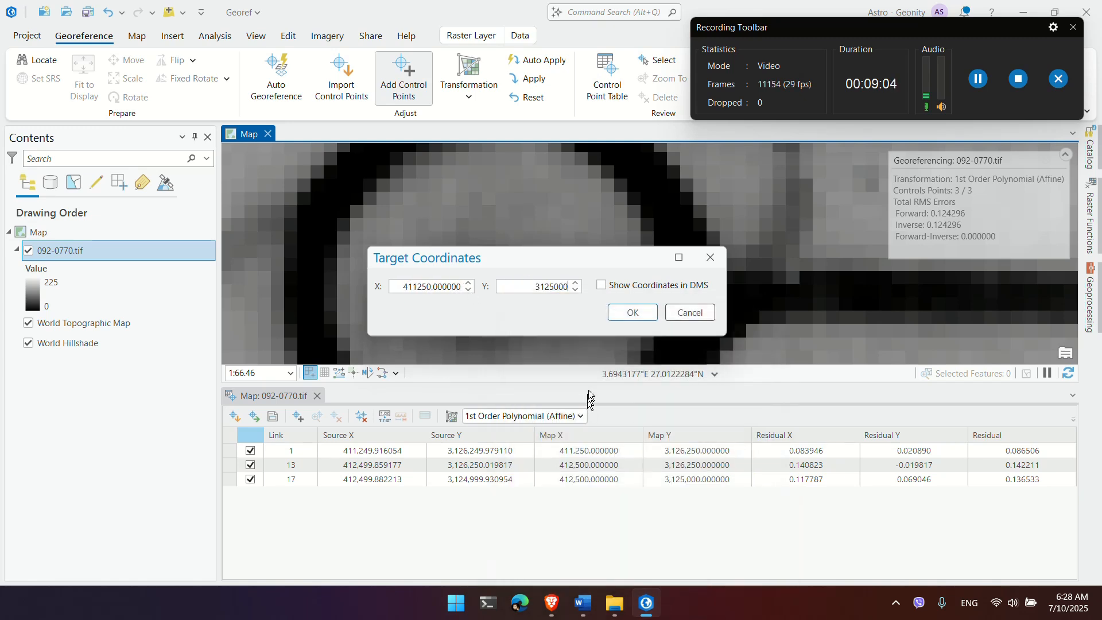
pyautogui.click(632, 313)
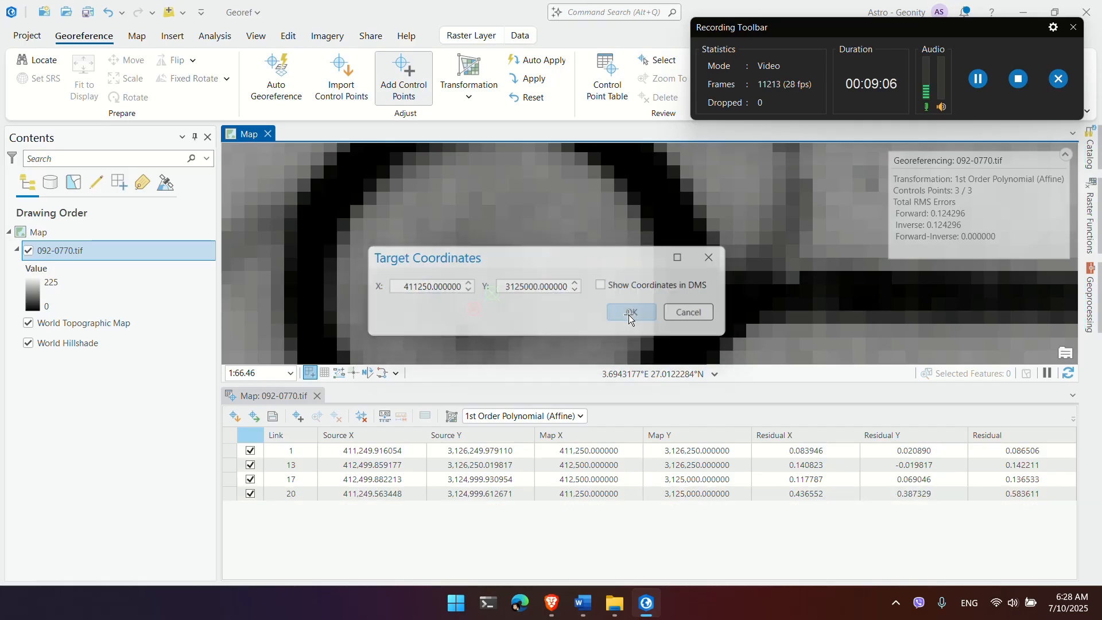
# Step: Review the residuals and delete control point 20 from the Control Point Table
pyautogui.click(1009, 495)
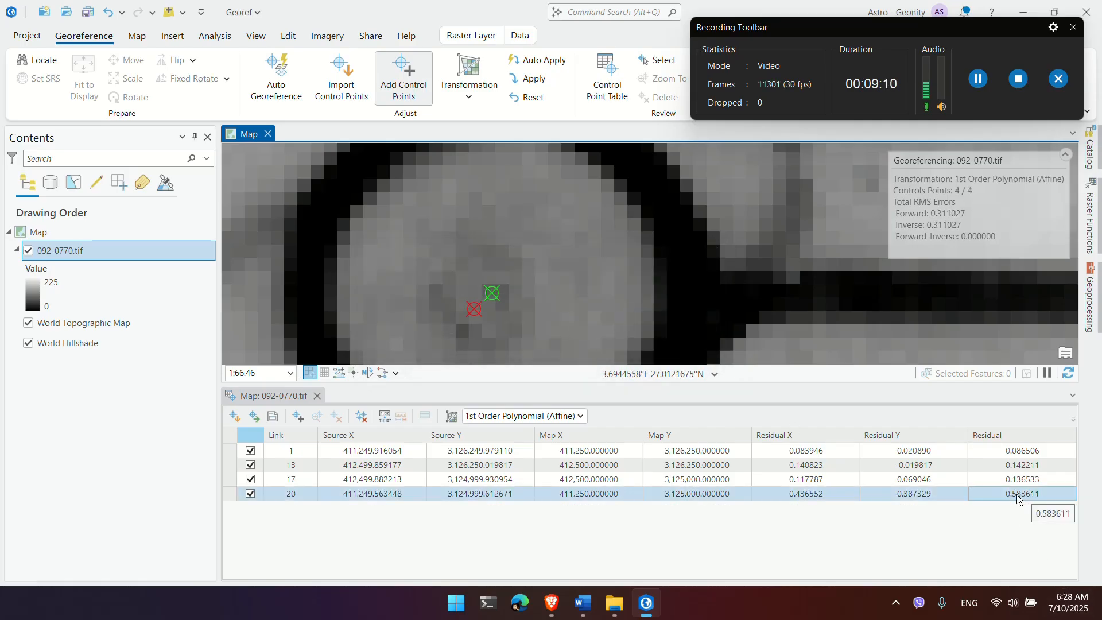
pyautogui.click(823, 495)
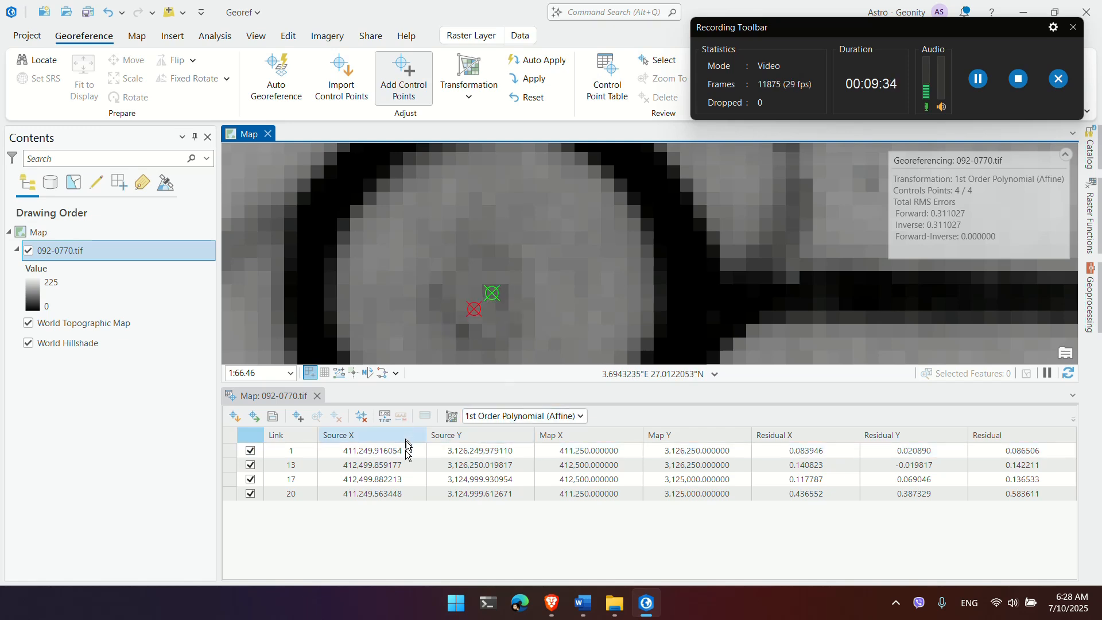
pyautogui.click(400, 479)
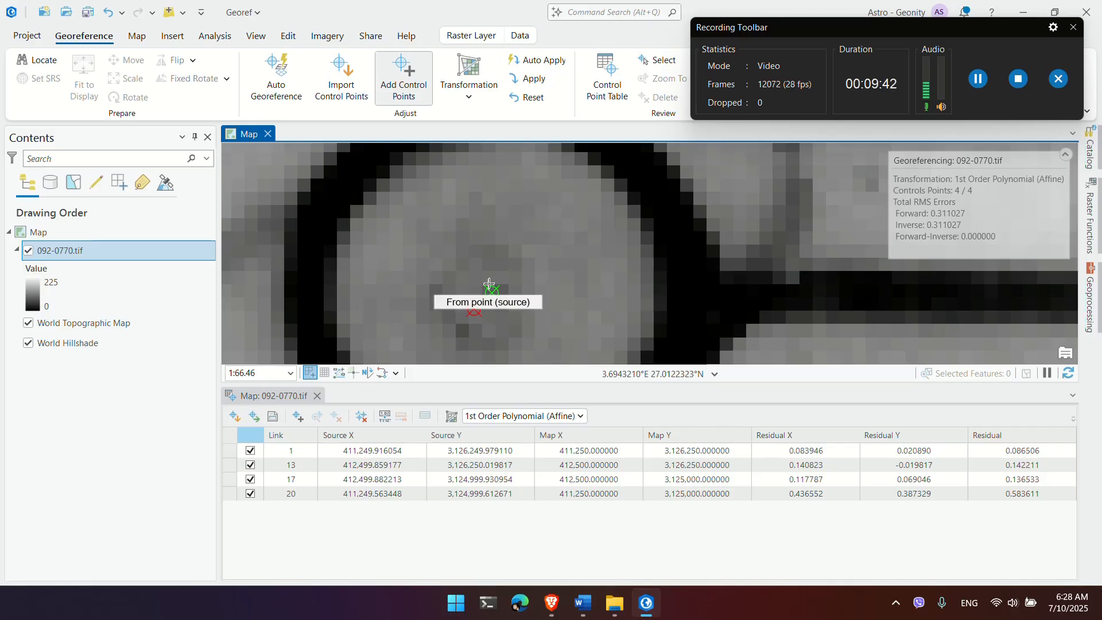
pyautogui.click(360, 453)
pyautogui.click(229, 493)
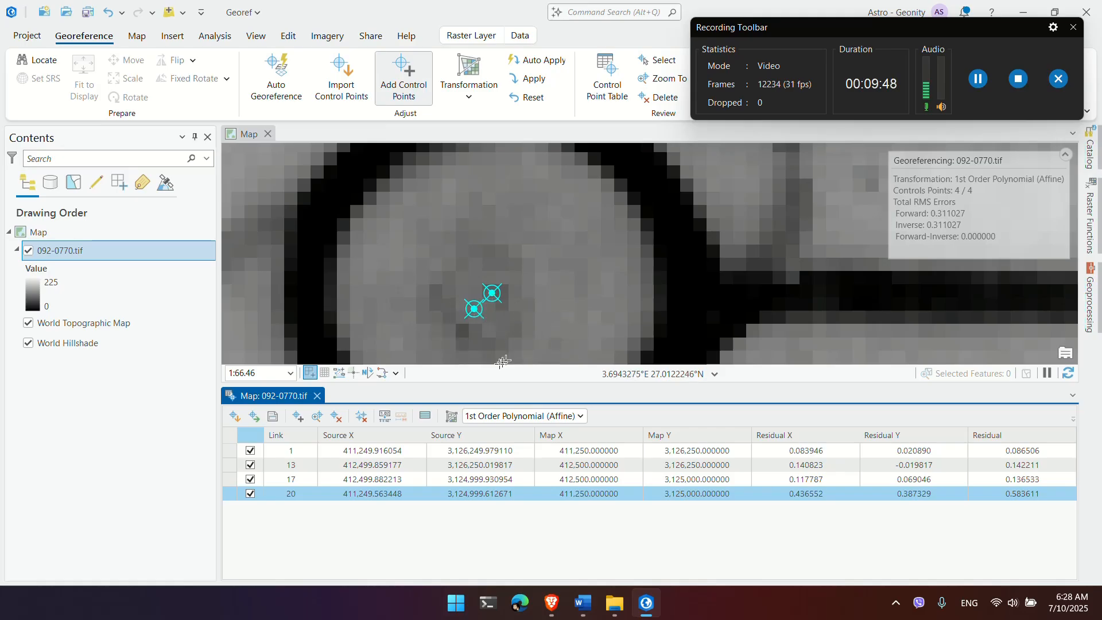
pyautogui.click(401, 465)
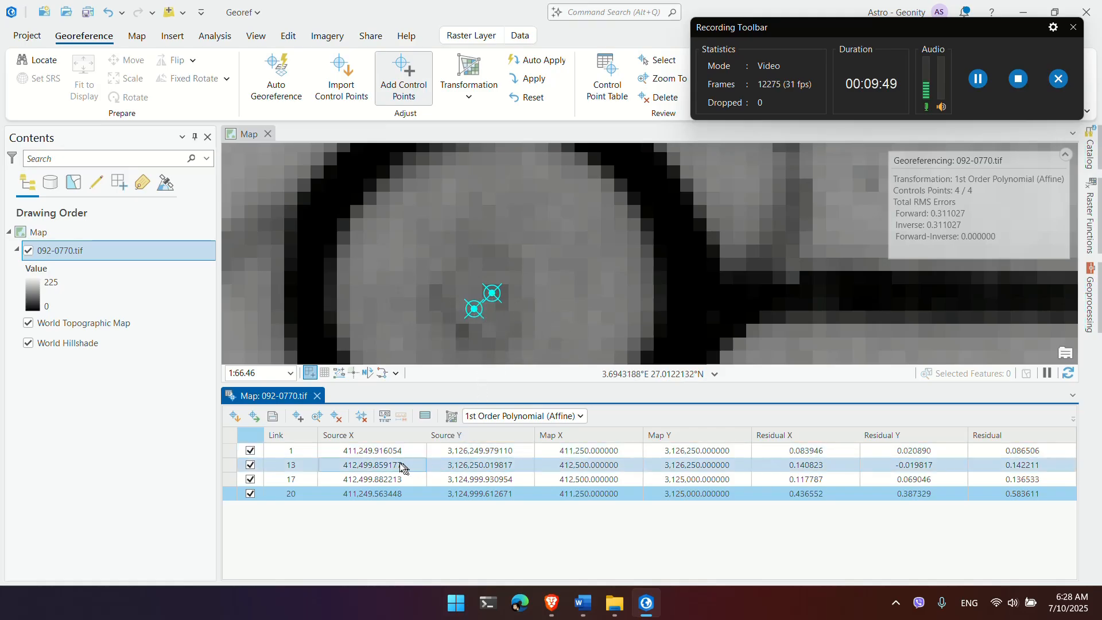
pyautogui.click(337, 417)
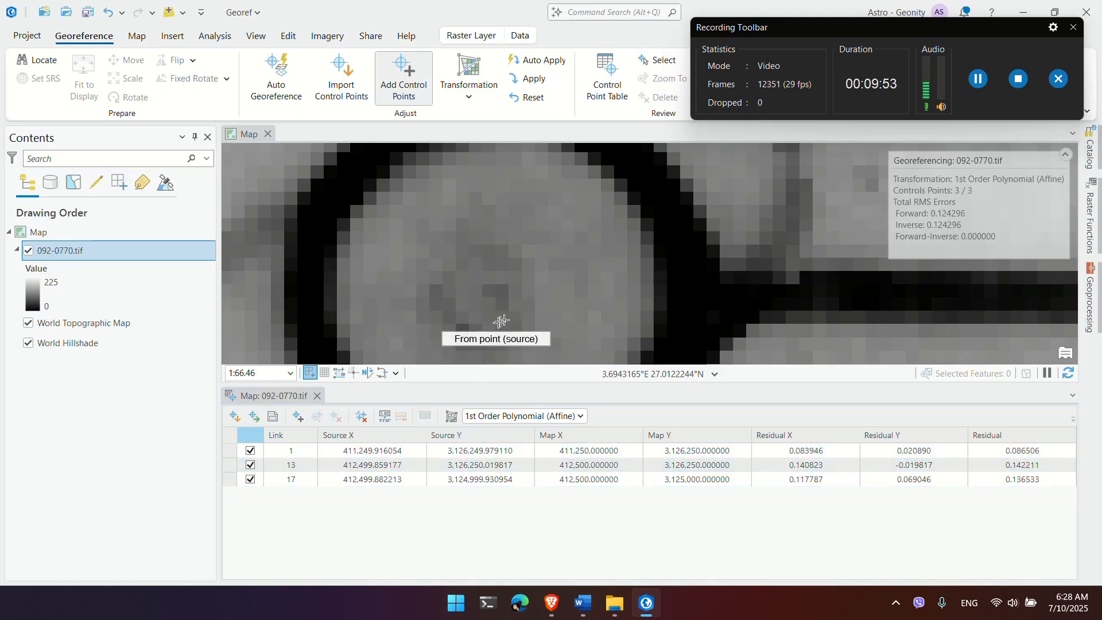
# Step: Re-place the grid cross as control point 21 at X 411250, Y 3125000
pyautogui.click(490, 289)
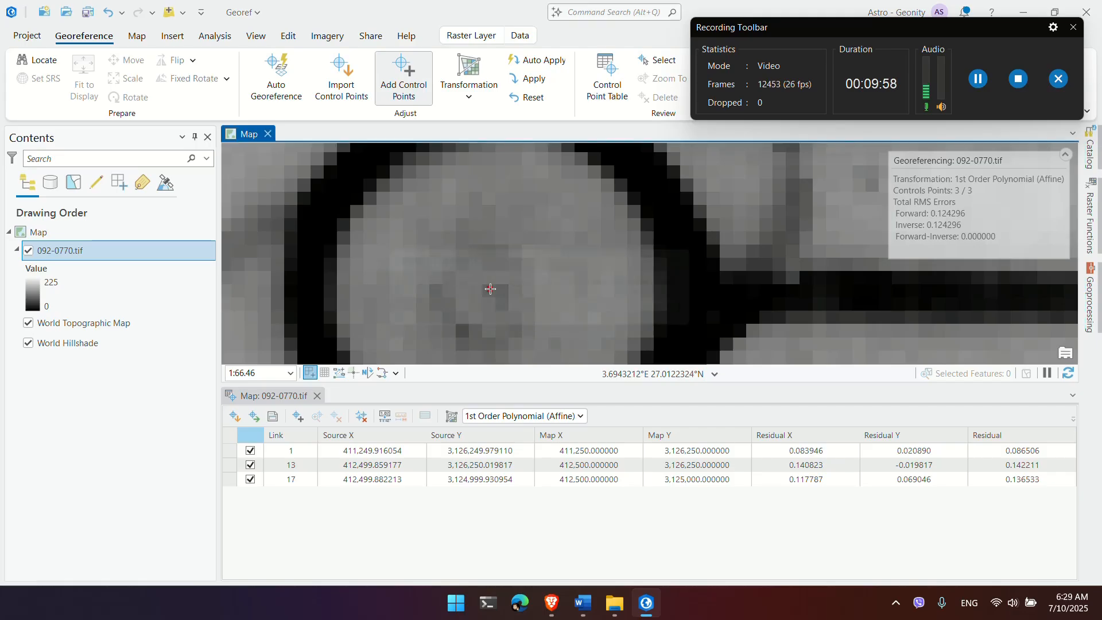
pyautogui.rightClick(491, 289)
pyautogui.hotkey('ctrl', 'a')
pyautogui.write('3125000')
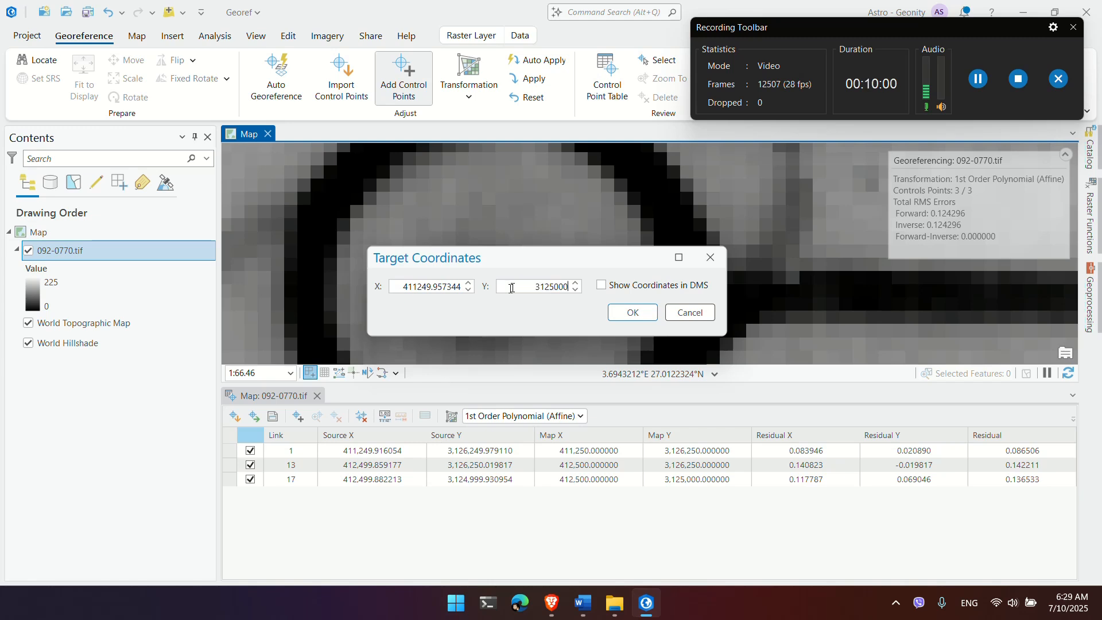
pyautogui.hotkey('shift', 'Tab')
pyautogui.press('super+v')
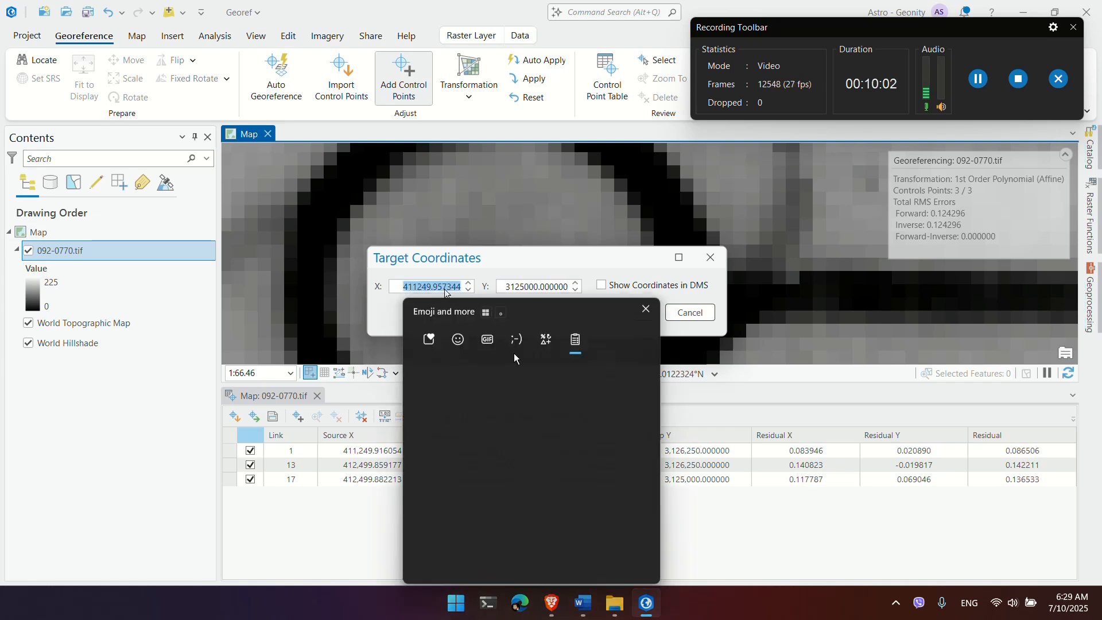
pyautogui.click(539, 424)
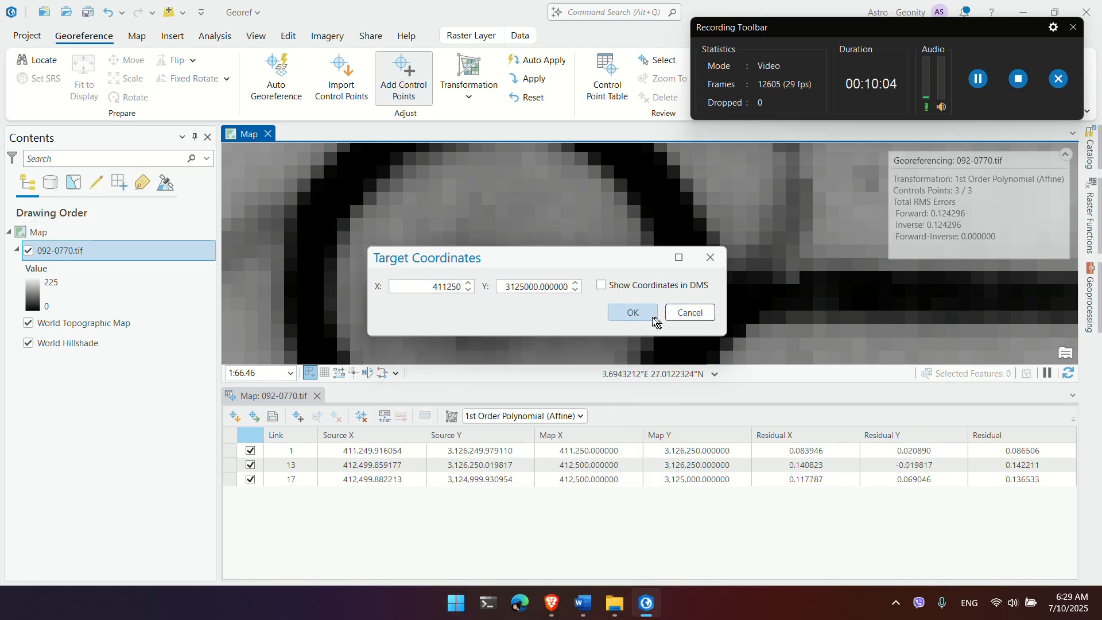
pyautogui.click(650, 317)
pyautogui.click(984, 496)
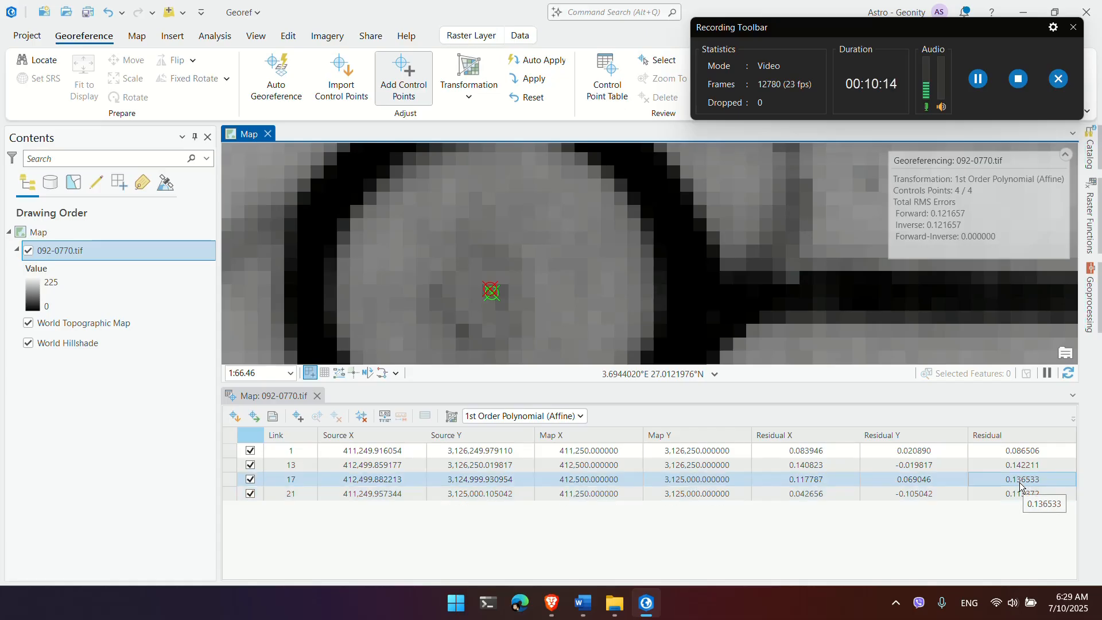
pyautogui.click(556, 417)
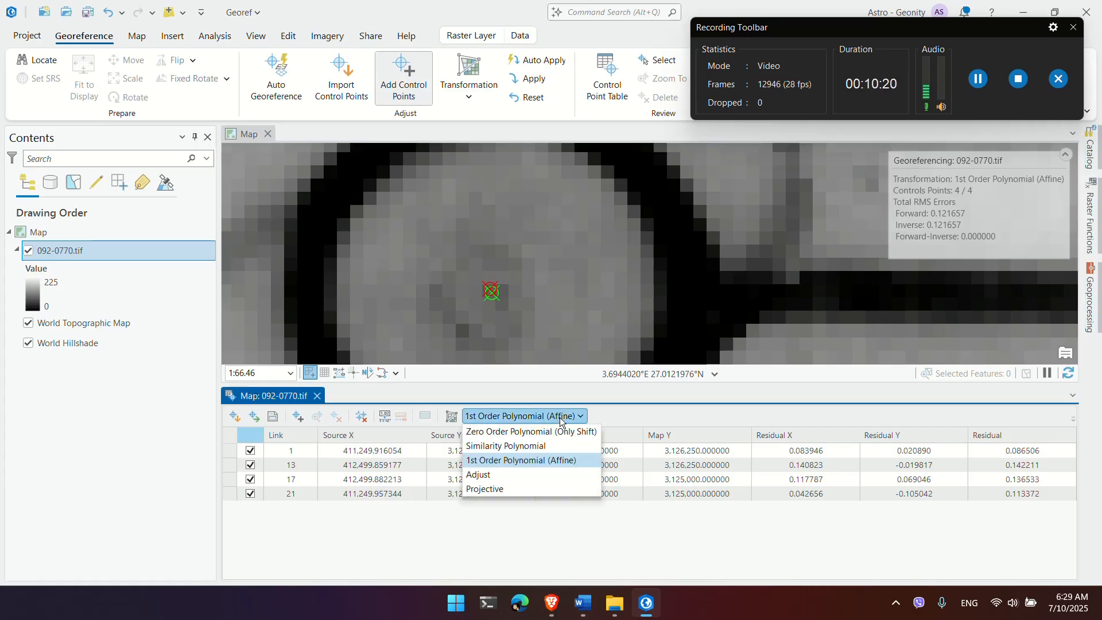
# Step: Apply the 1st Order Polynomial (Affine) transformation and zoom out to view the sheet
pyautogui.click(559, 418)
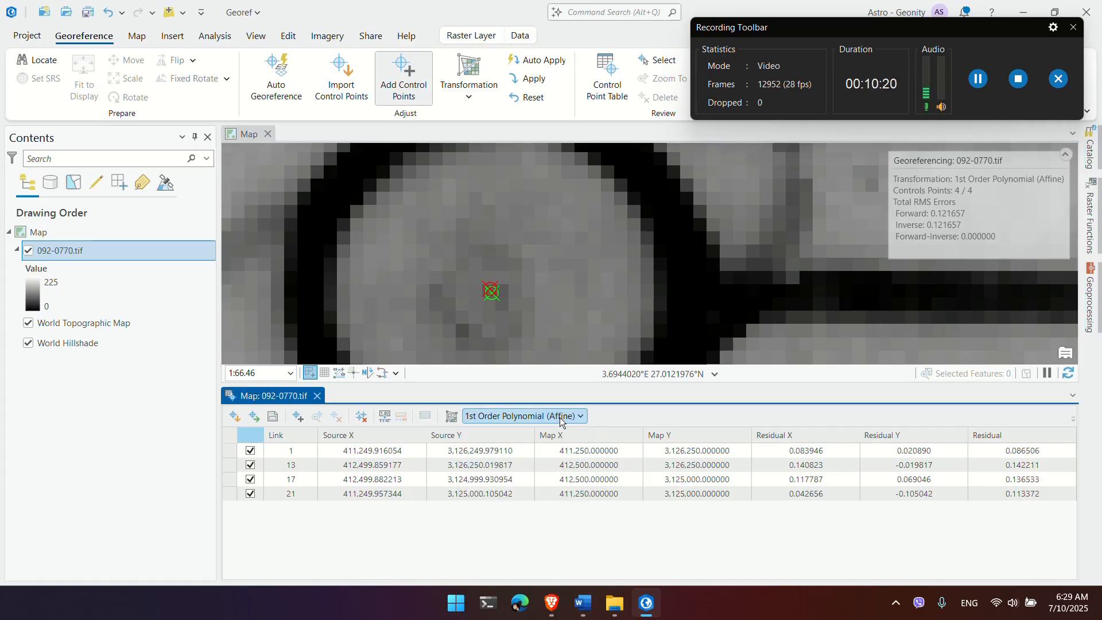
pyautogui.click(536, 83)
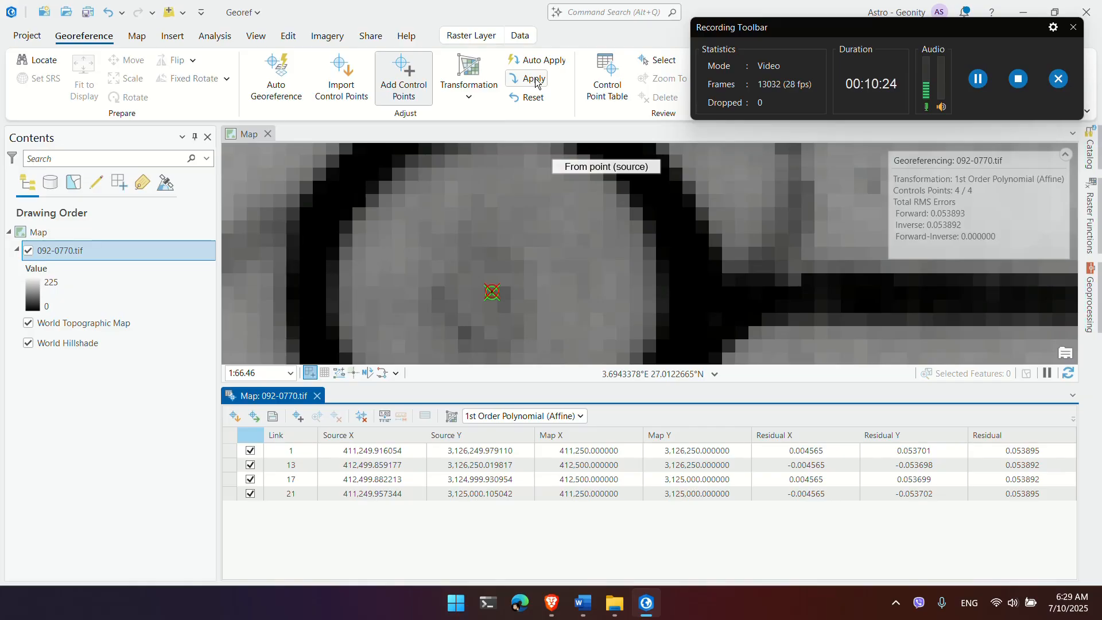
pyautogui.scroll(-5, 587, 218)
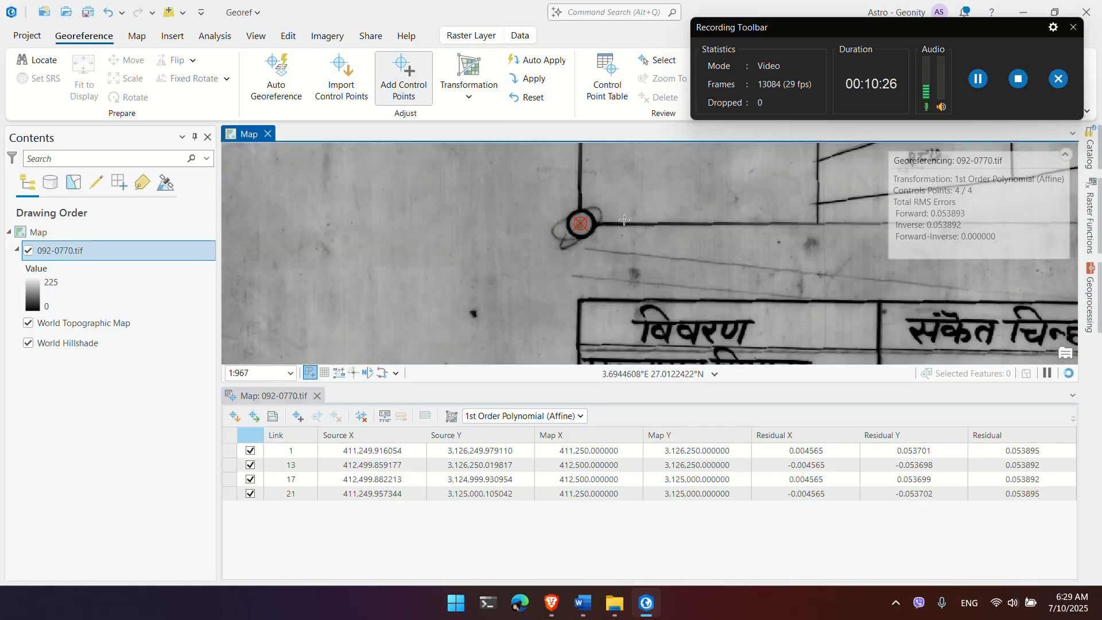
pyautogui.scroll(-4, 641, 261)
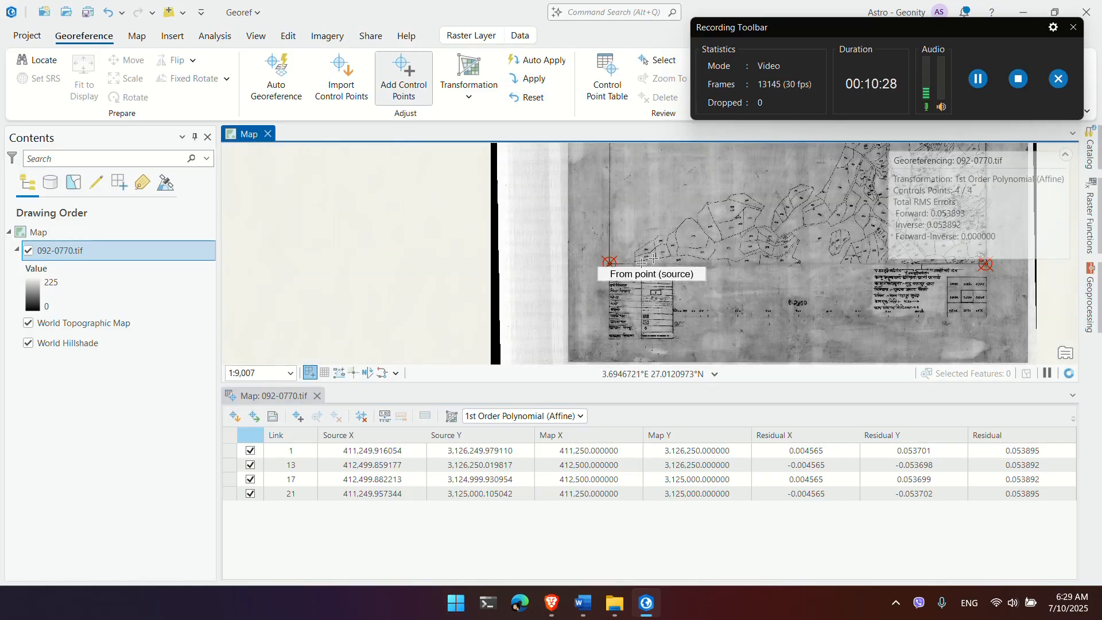
pyautogui.scroll(-2, 642, 261)
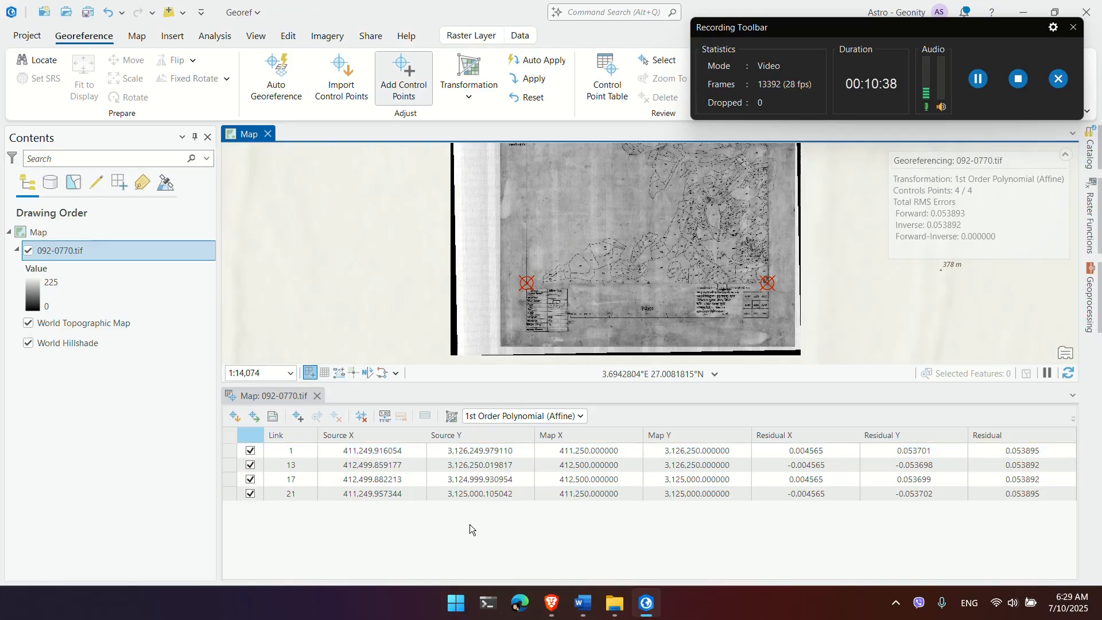
# Step: Screenshot the control point table showing total RMS error 0.053893
pyautogui.press('super+shift+s')
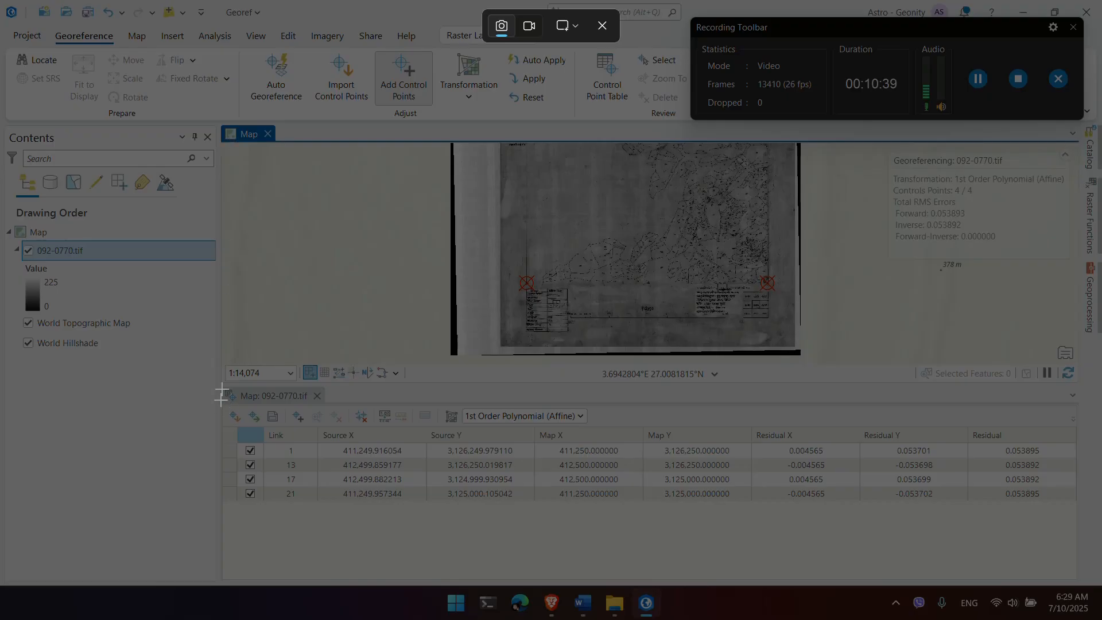
pyautogui.moveTo(222, 386); pyautogui.dragTo(1077, 584)
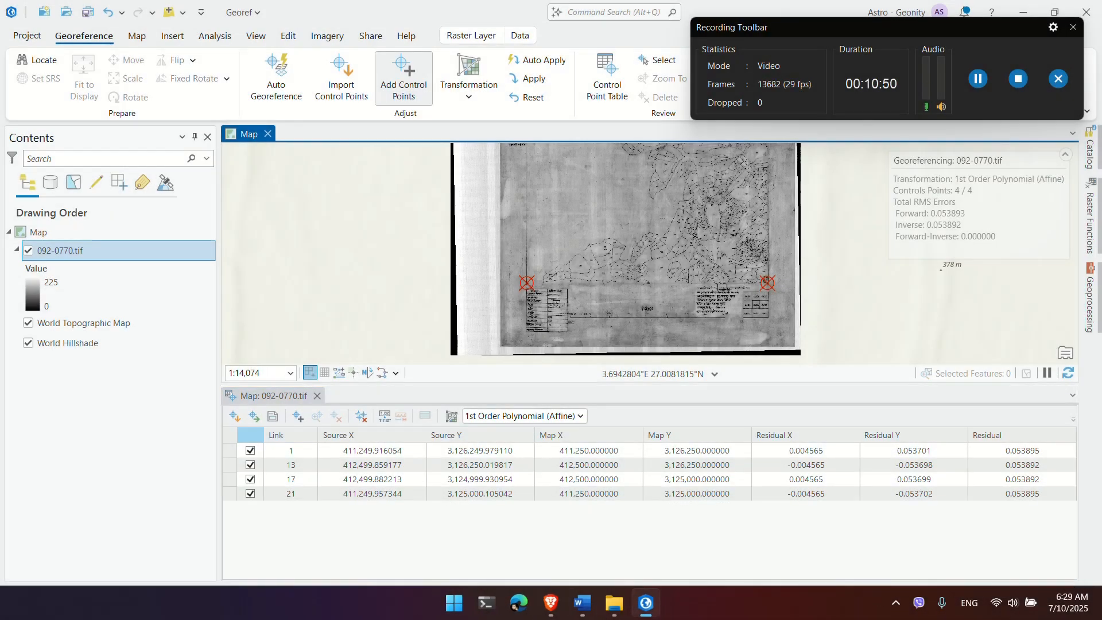
pyautogui.press('super')
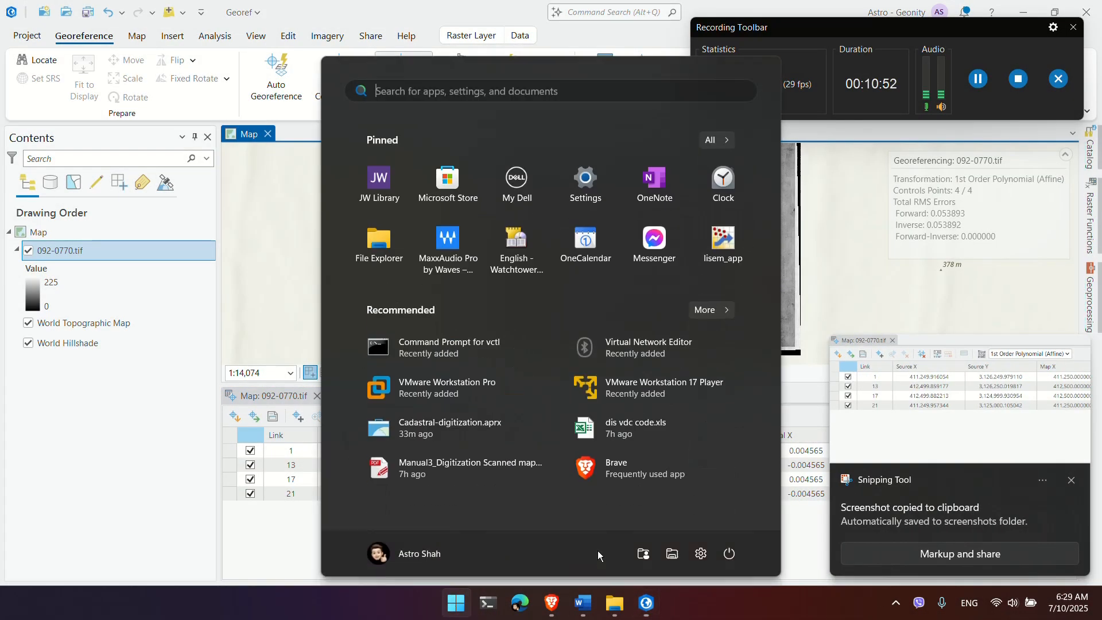
pyautogui.hotkey('alt', 'Tab')
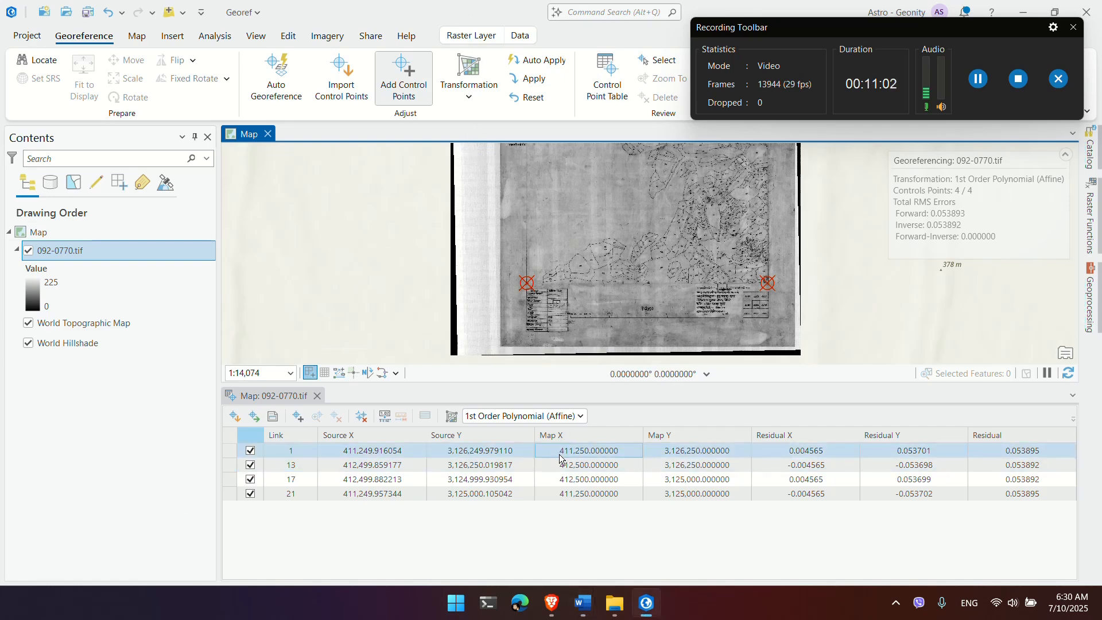
pyautogui.scroll(-3, 535, 305)
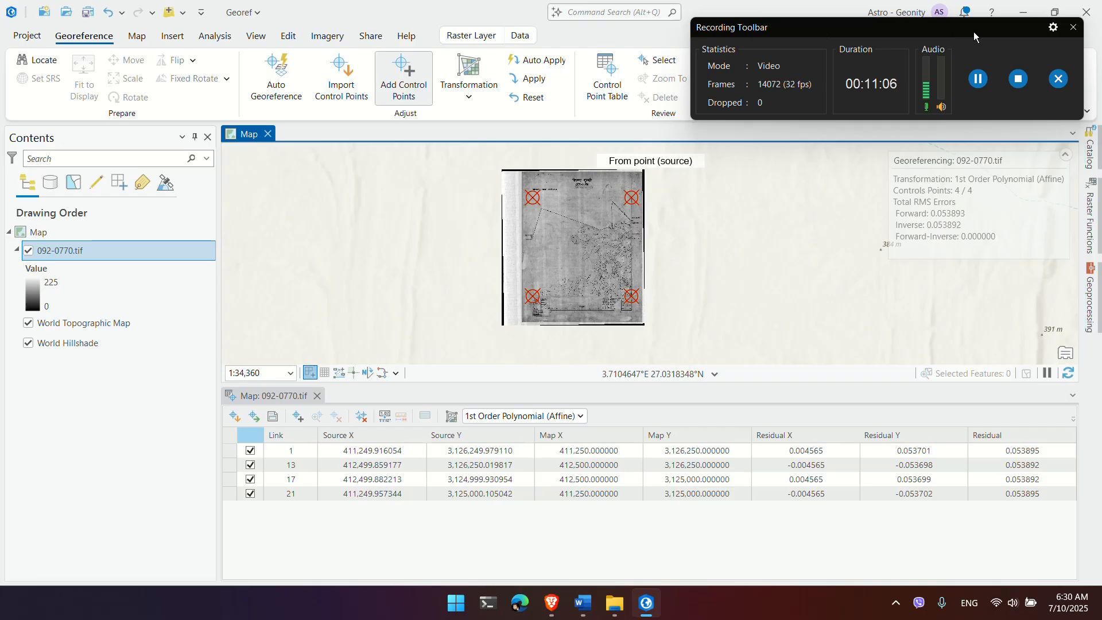
# Step: Export the georeferenced raster to c0920770.tif, then turn off the 092-0770.tif layer
pyautogui.moveTo(974, 32); pyautogui.dragTo(955, 464)
pyautogui.click(1053, 454)
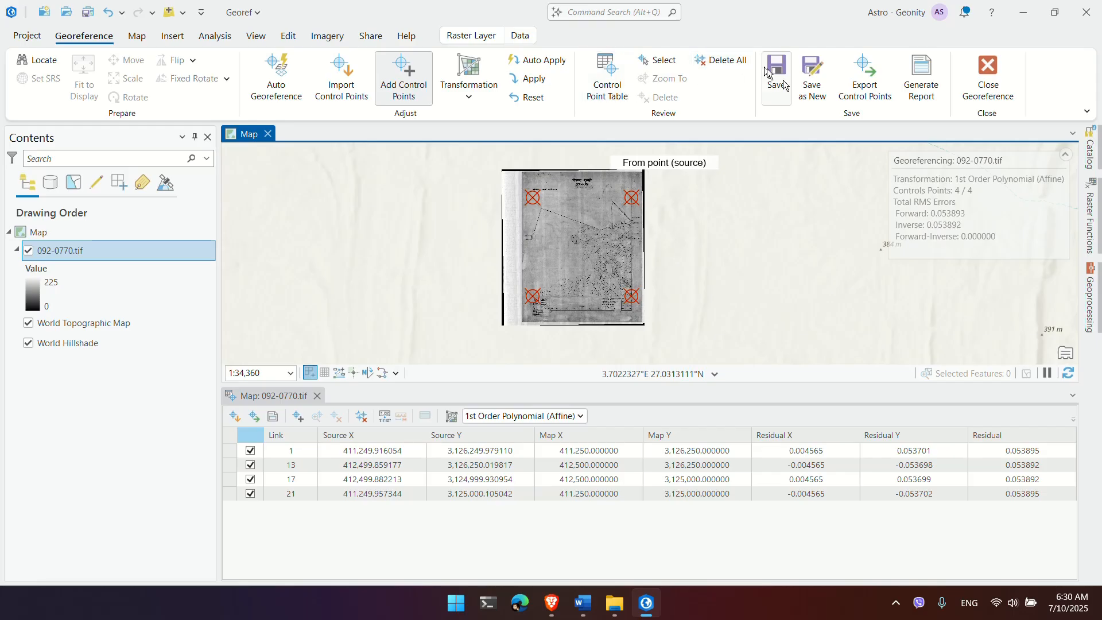
pyautogui.click(815, 89)
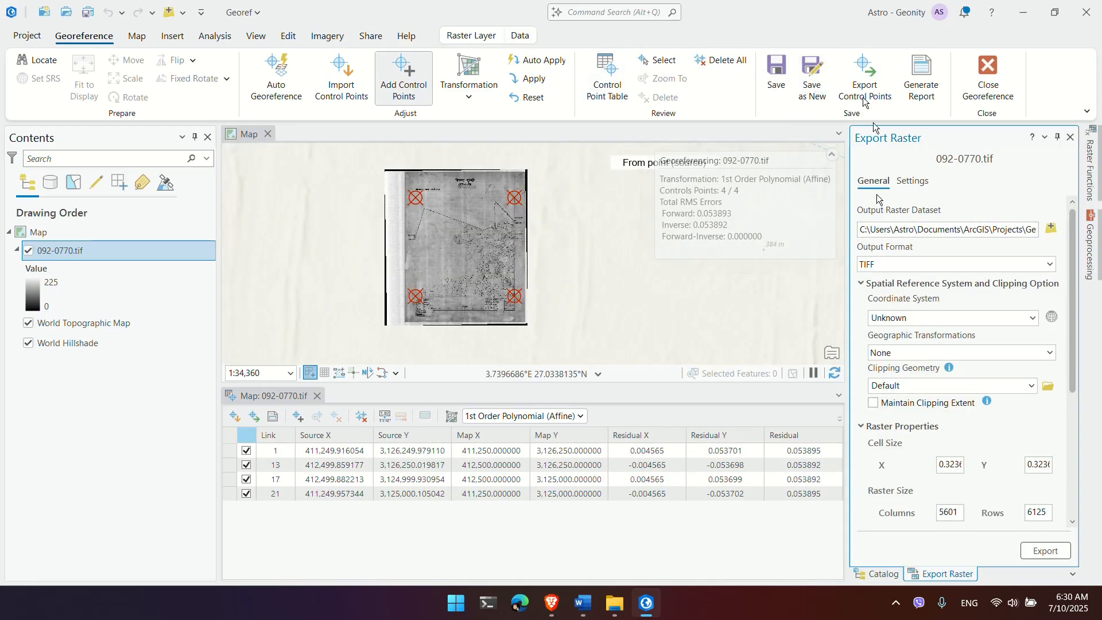
pyautogui.moveTo(983, 229); pyautogui.dragTo(1050, 226)
pyautogui.click(989, 226)
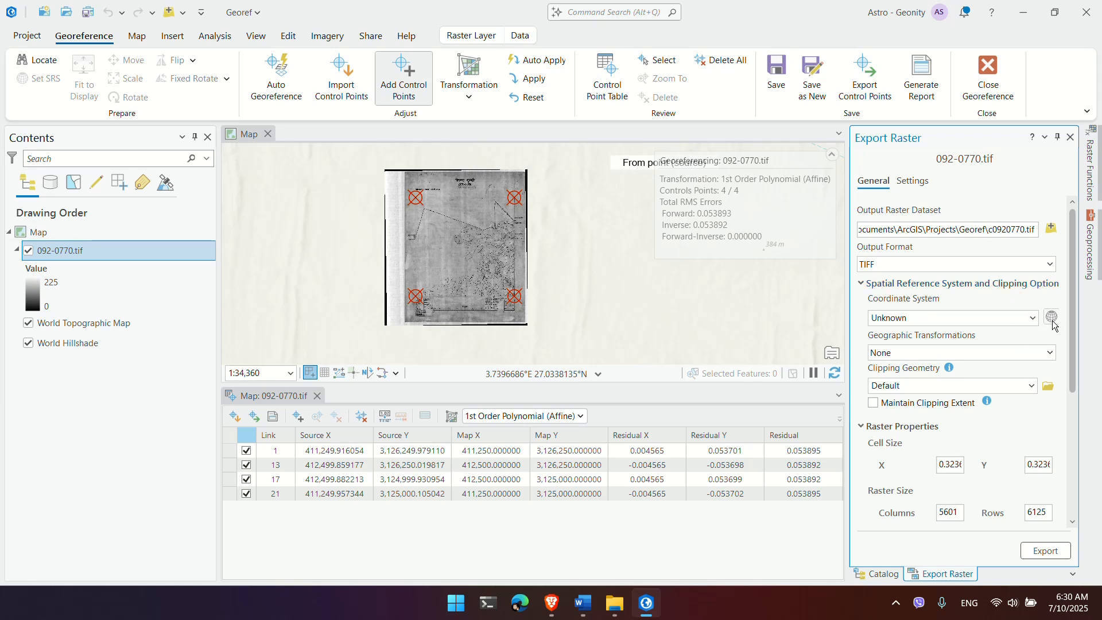
pyautogui.scroll(-3, 1048, 439)
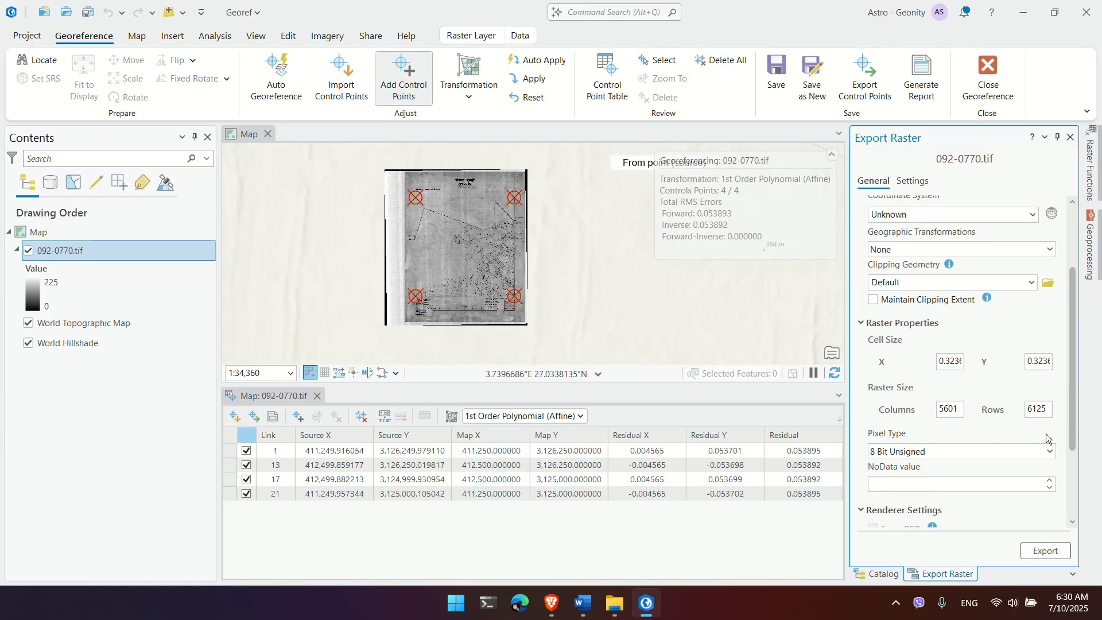
pyautogui.scroll(2, 1043, 428)
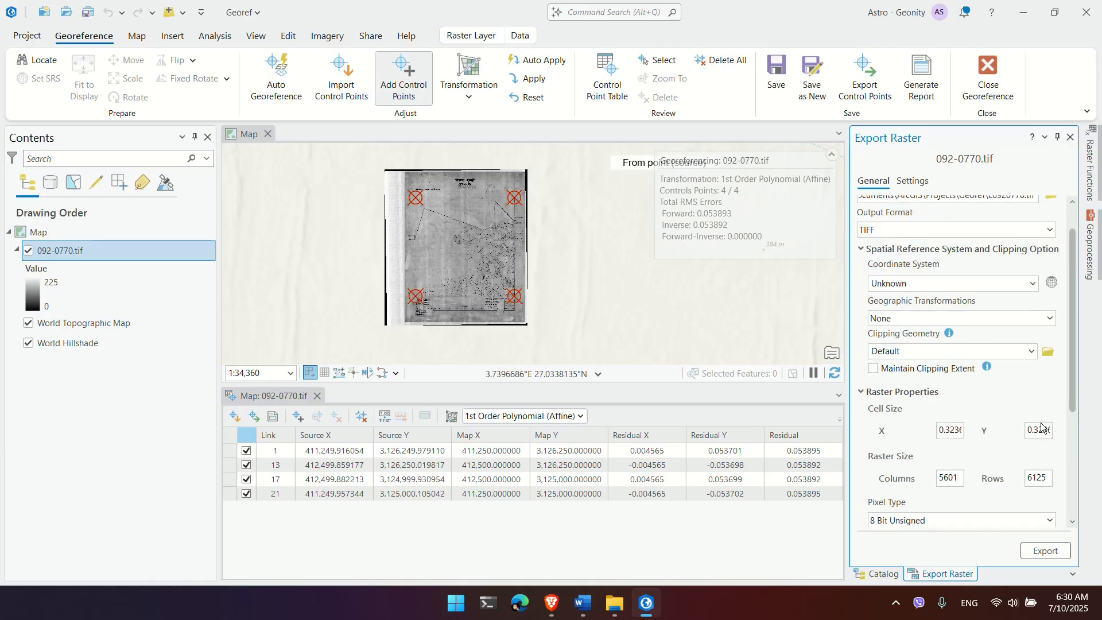
pyautogui.scroll(-5, 1042, 427)
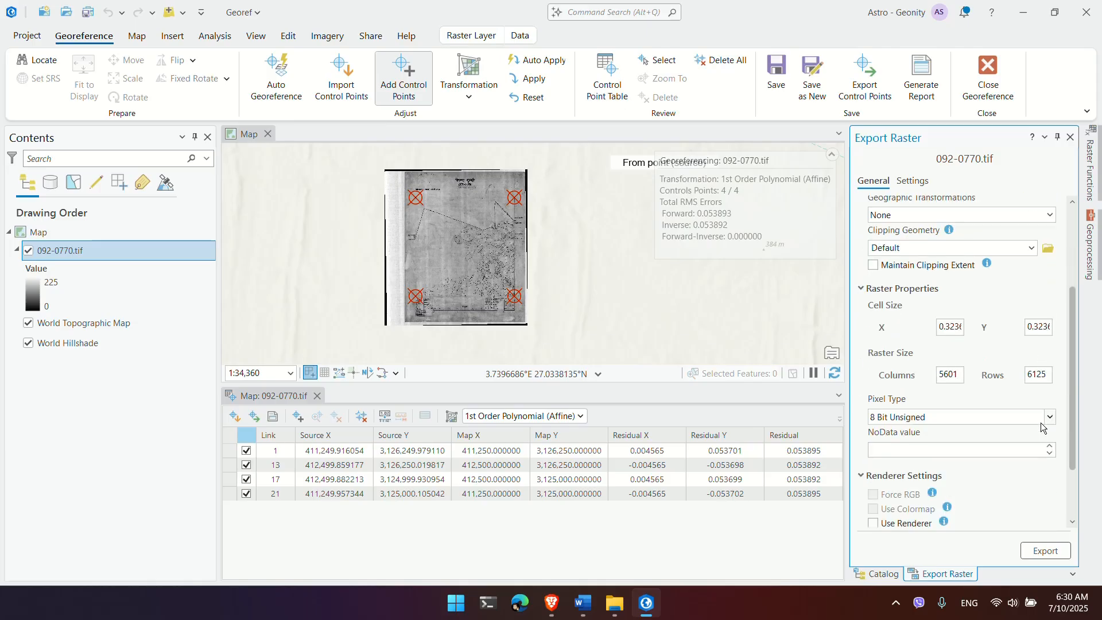
pyautogui.scroll(6, 995, 466)
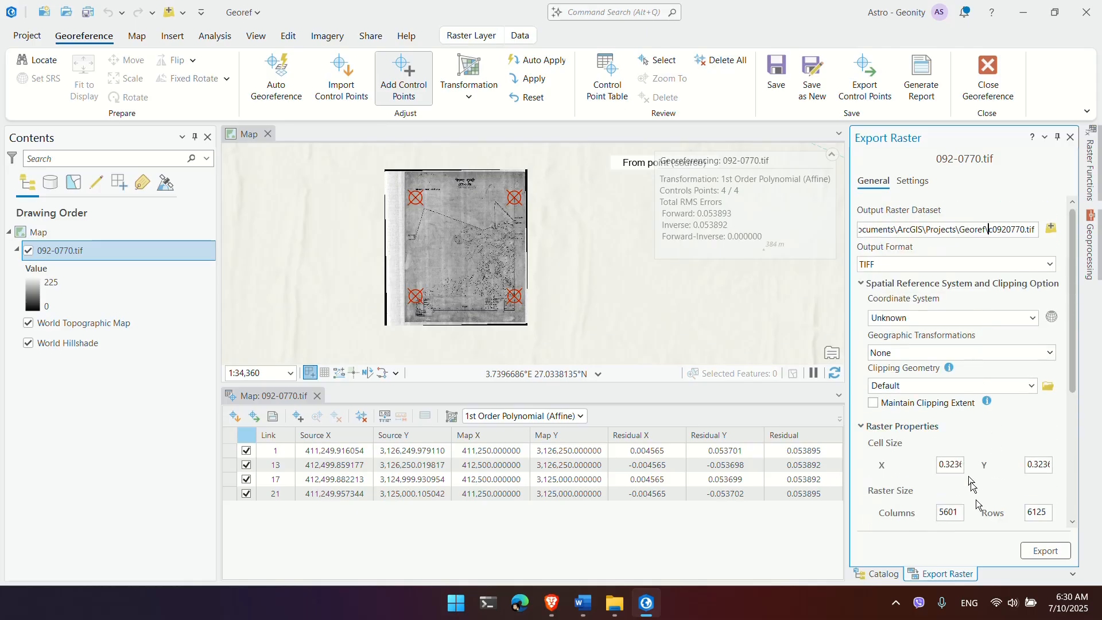
pyautogui.click(1058, 552)
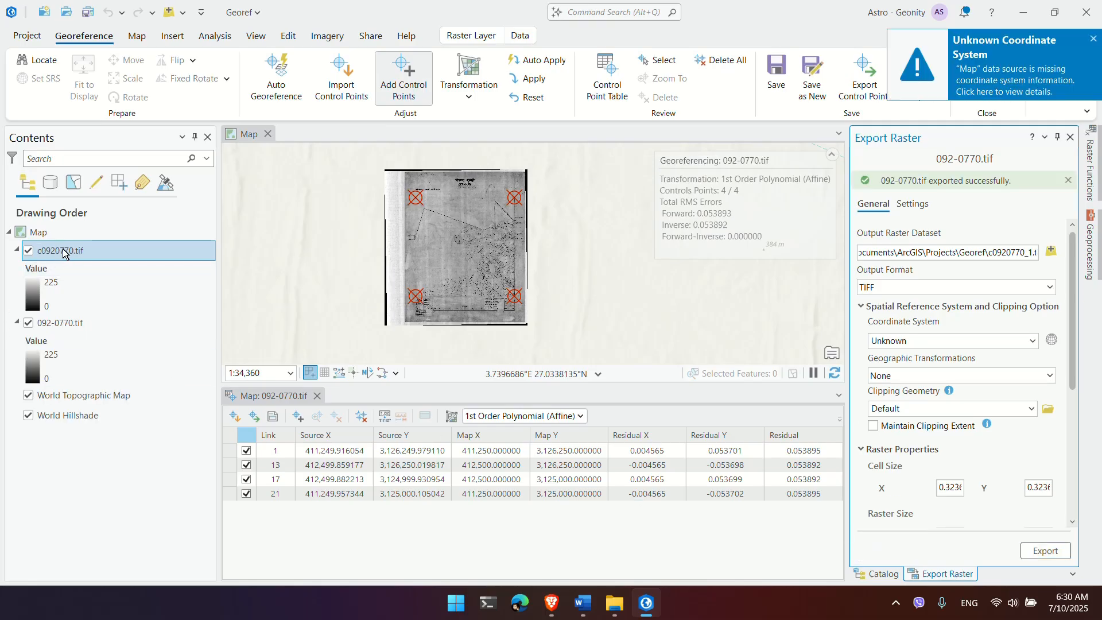
pyautogui.click(29, 323)
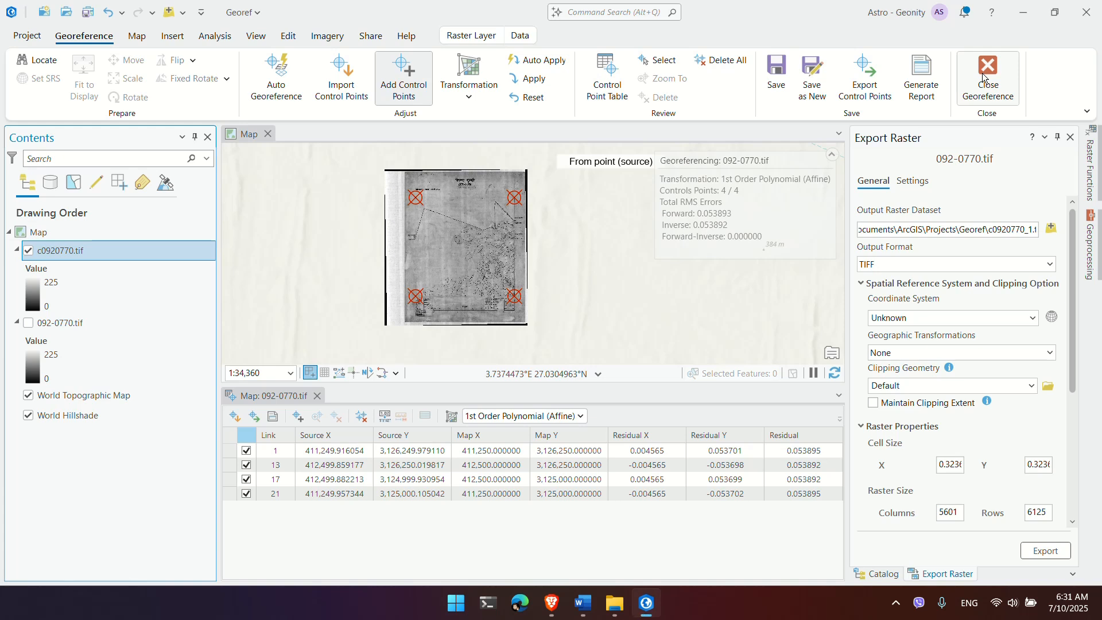
# Step: Close Georeference, discard the unsaved edits, and toggle c0920770.tif off and on to compare
pyautogui.click(983, 74)
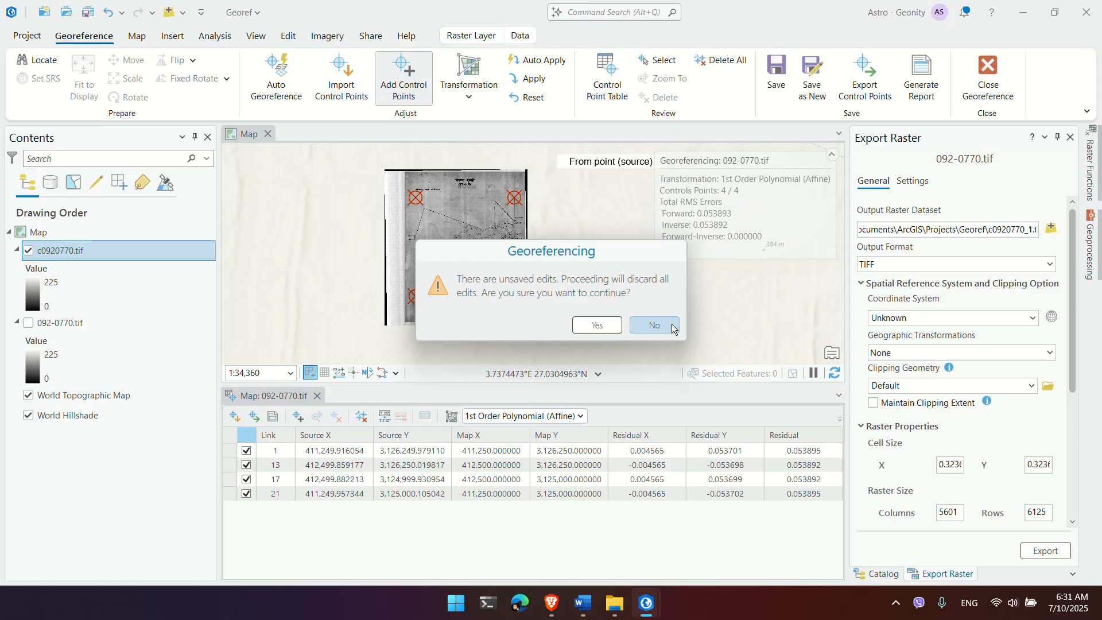
pyautogui.click(599, 329)
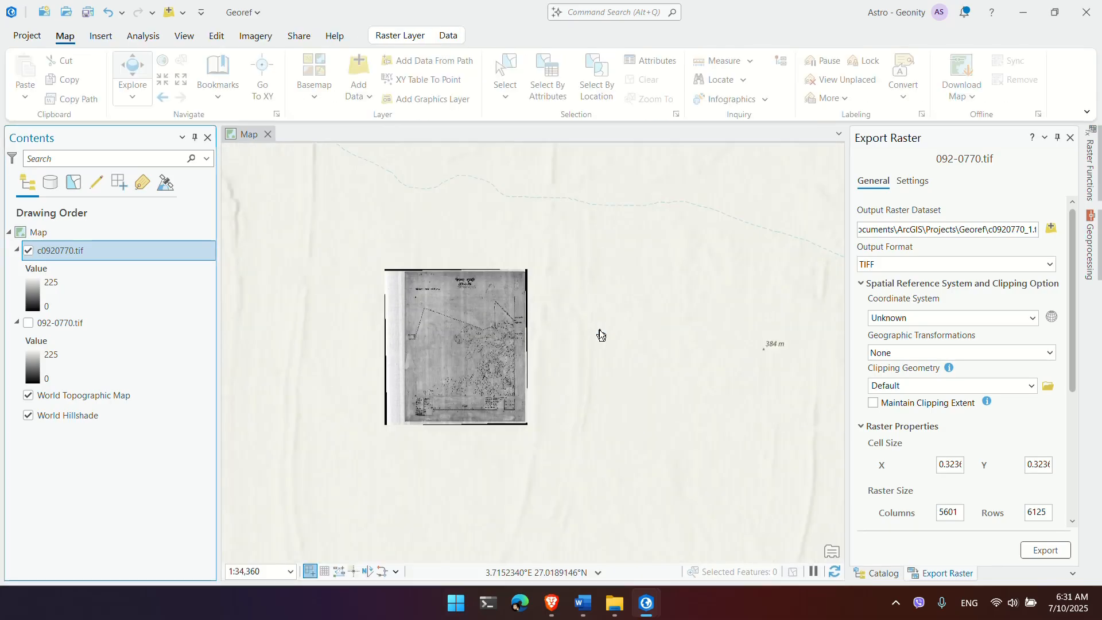
pyautogui.click(27, 255)
pyautogui.click(27, 254)
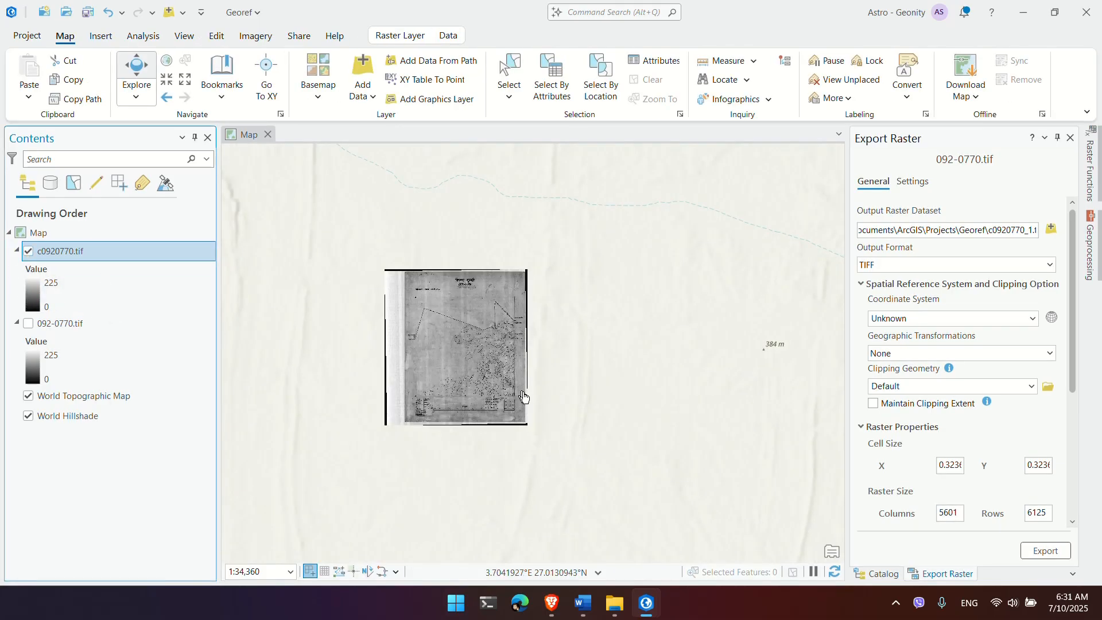
# Step: Zoom and pan to bring the exported sheet's top-left corner into view
pyautogui.scroll(1, 473, 422)
pyautogui.scroll(5, 473, 417)
pyautogui.moveTo(572, 387); pyautogui.dragTo(683, 435)
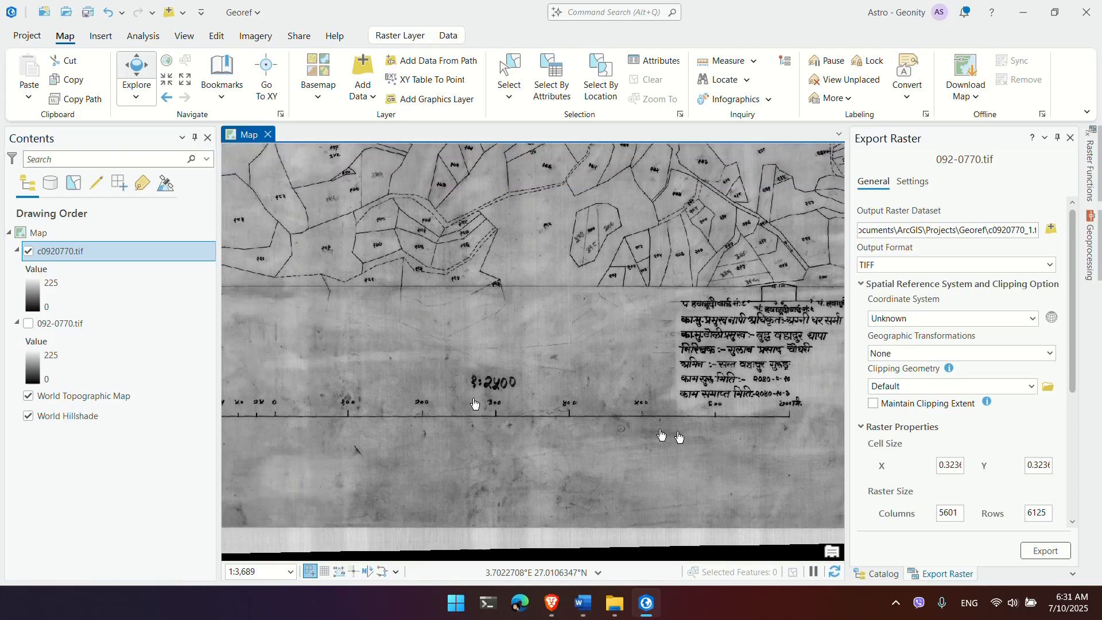
pyautogui.scroll(-3, 561, 344)
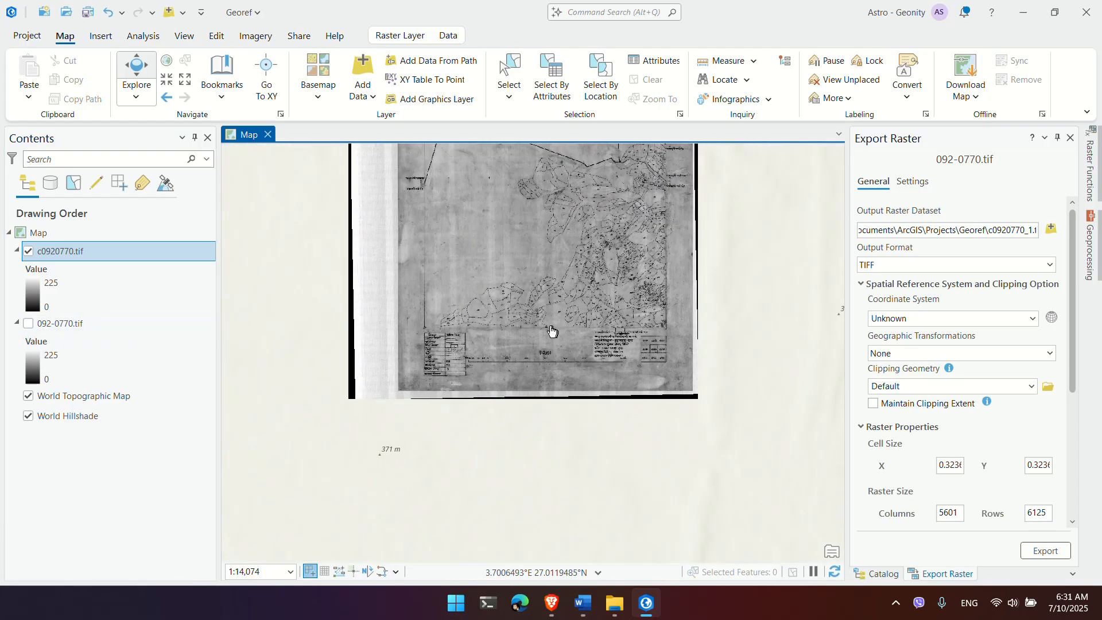
pyautogui.moveTo(553, 327); pyautogui.dragTo(660, 387)
pyautogui.moveTo(623, 322); pyautogui.dragTo(623, 380)
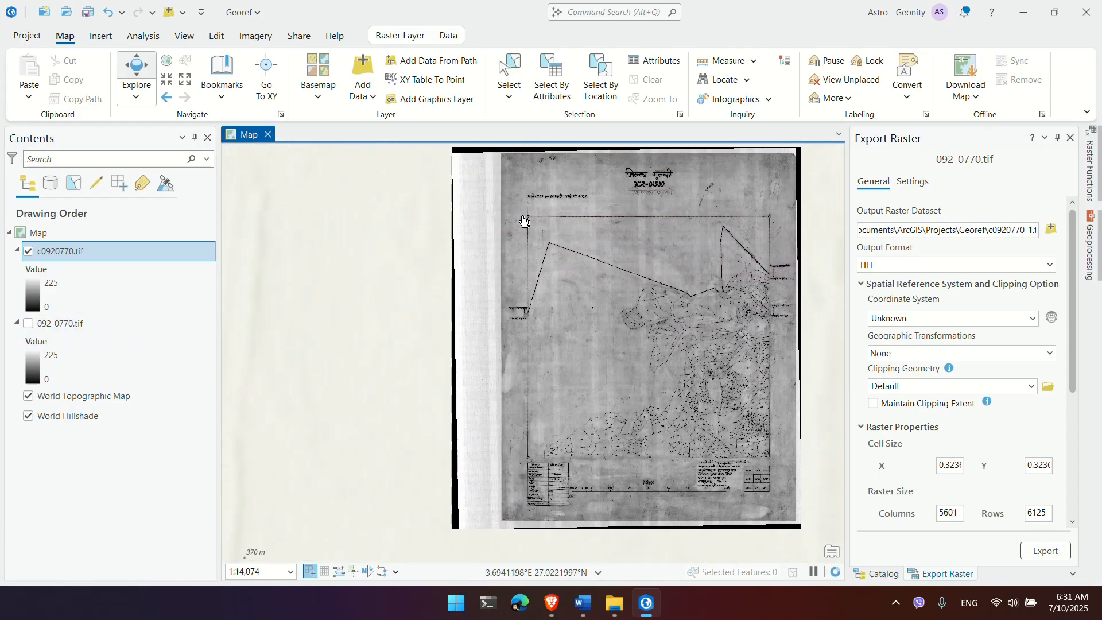
pyautogui.scroll(4, 532, 223)
pyautogui.scroll(1, 540, 220)
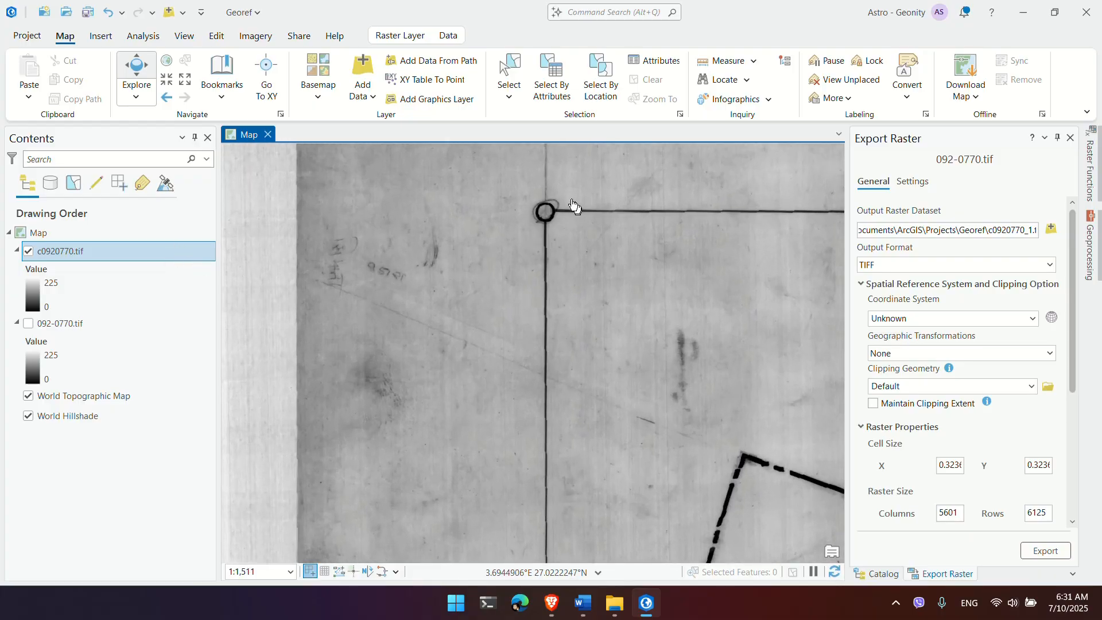
# Step: Switch the status-bar coordinate readout to Meters and zoom around the sheet's top corner
pyautogui.click(598, 573)
pyautogui.click(608, 405)
pyautogui.click(595, 567)
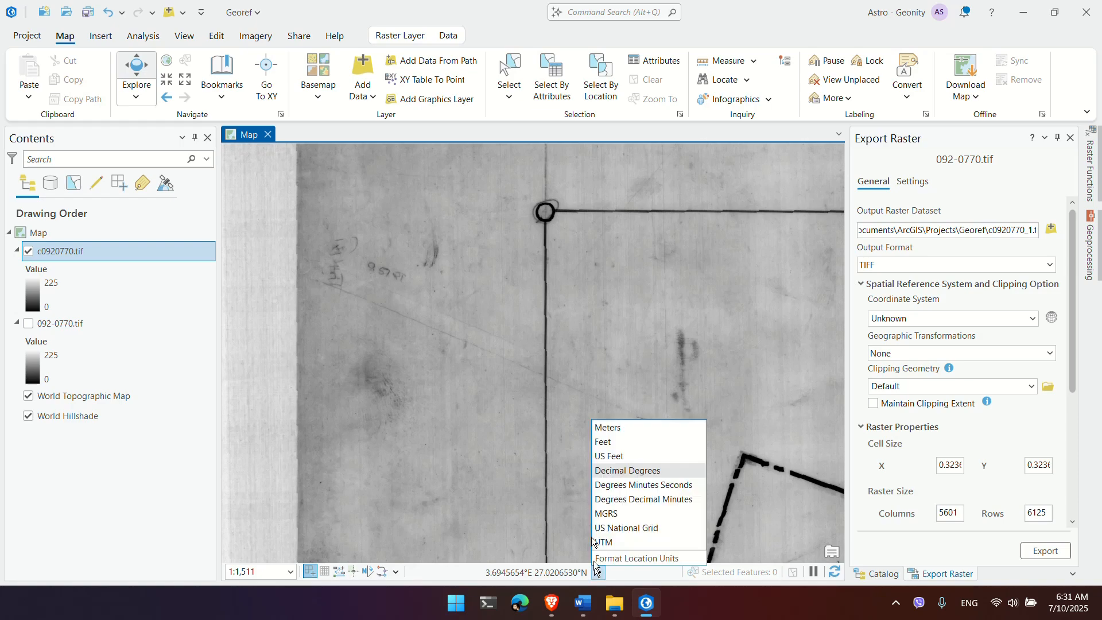
pyautogui.click(620, 428)
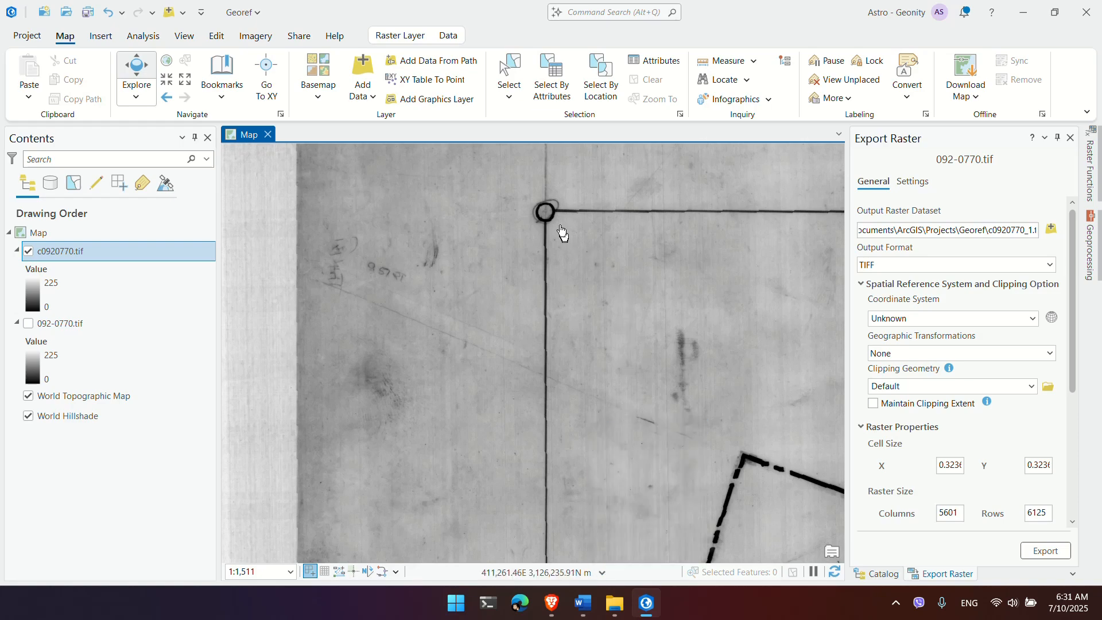
pyautogui.scroll(5, 559, 229)
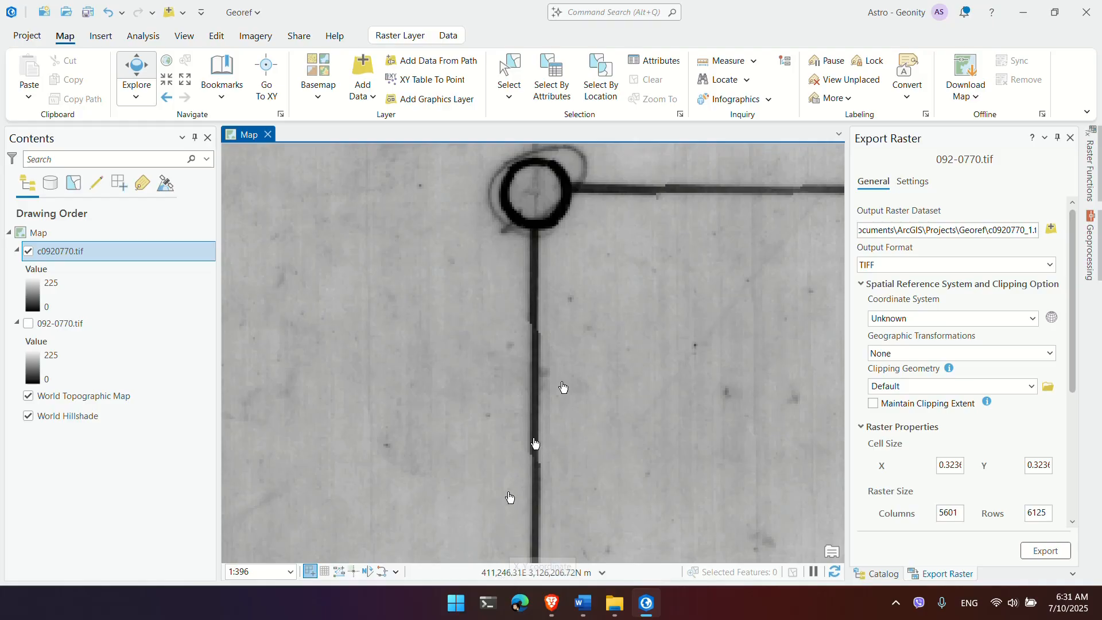
pyautogui.scroll(5, 526, 191)
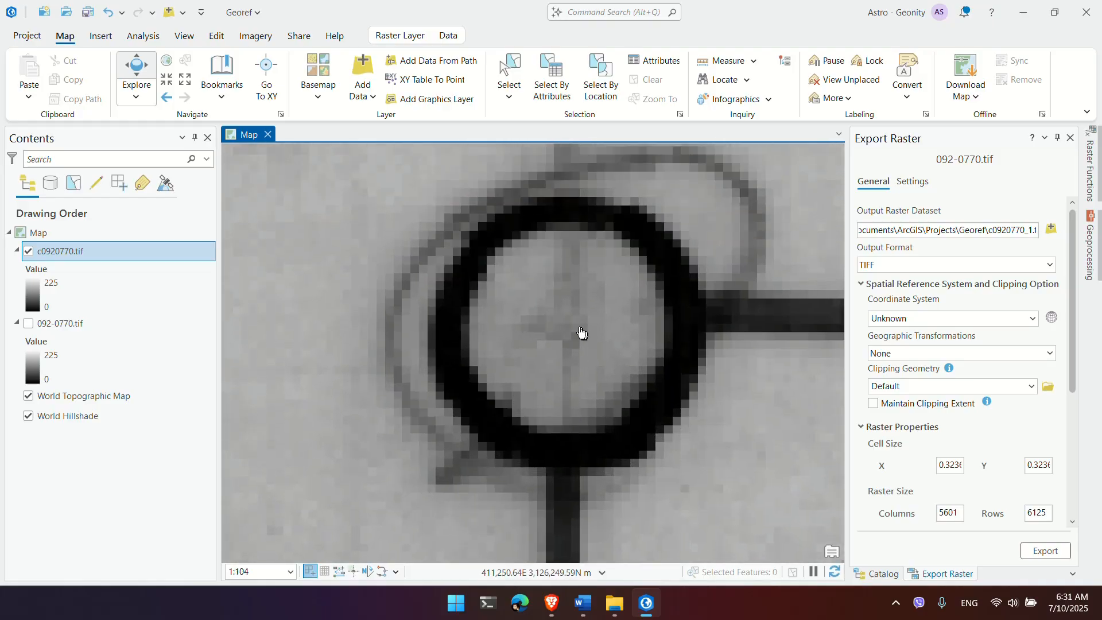
pyautogui.scroll(-5, 579, 335)
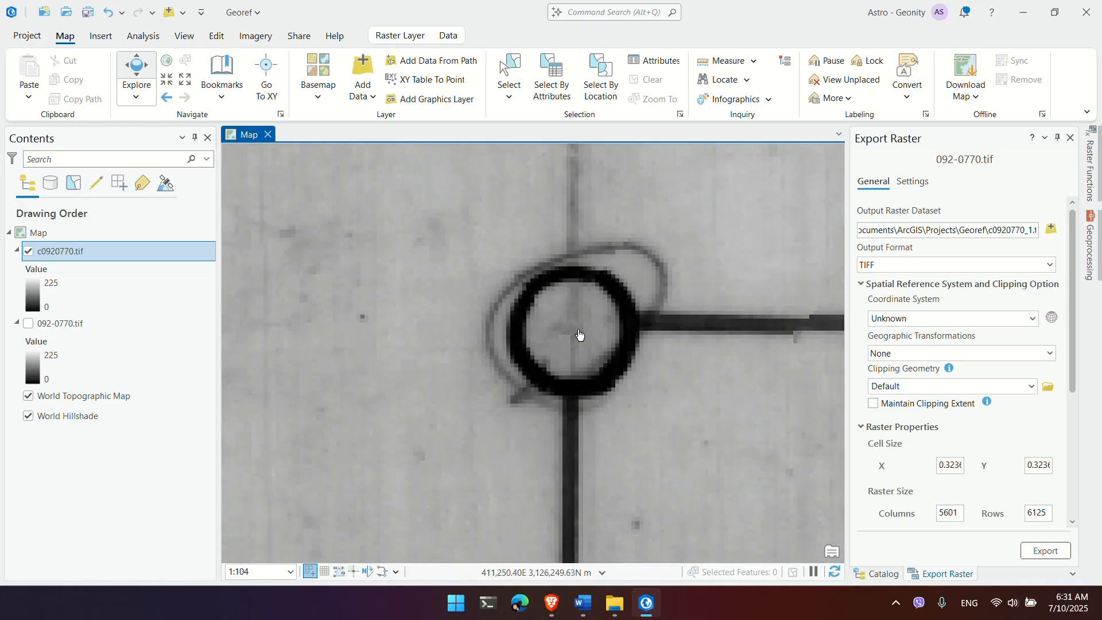
pyautogui.scroll(-6, 578, 338)
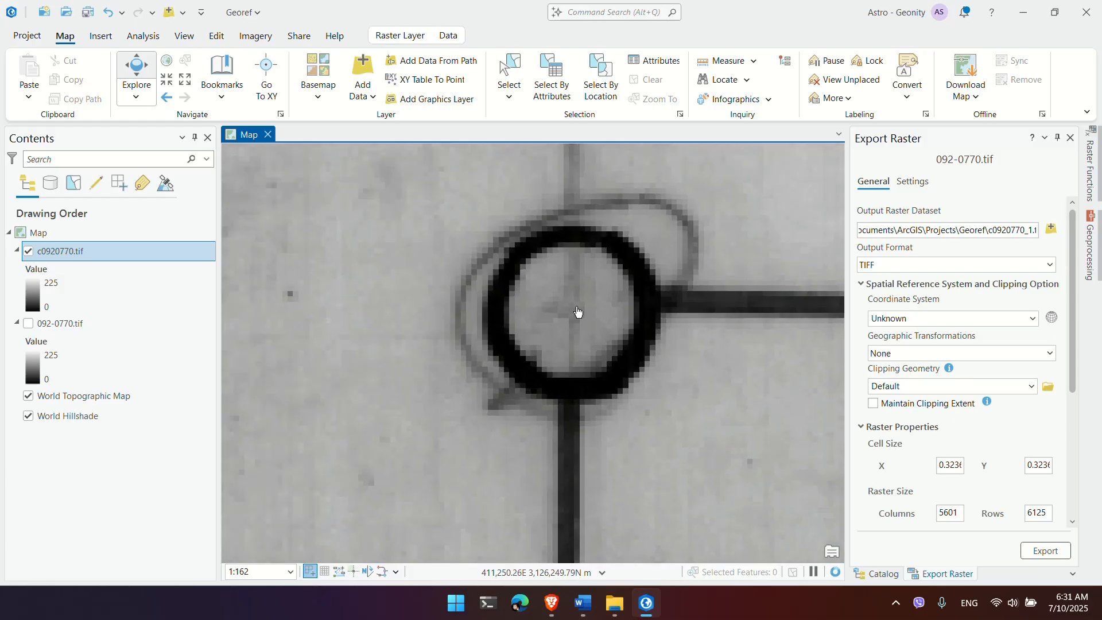
pyautogui.scroll(-5, 602, 326)
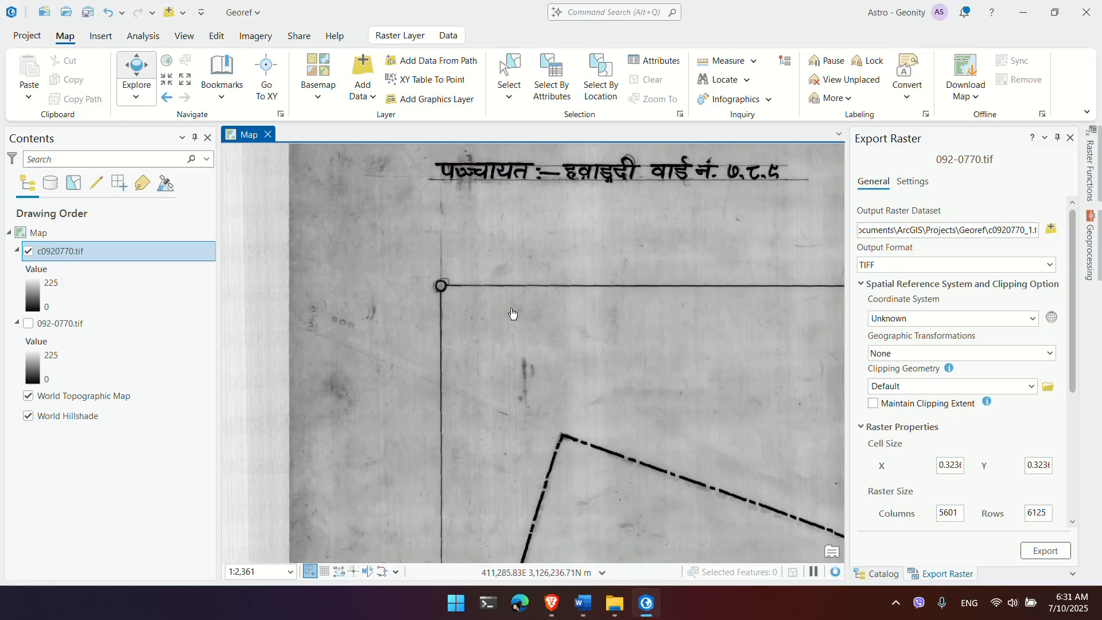
pyautogui.moveTo(556, 312); pyautogui.dragTo(498, 299)
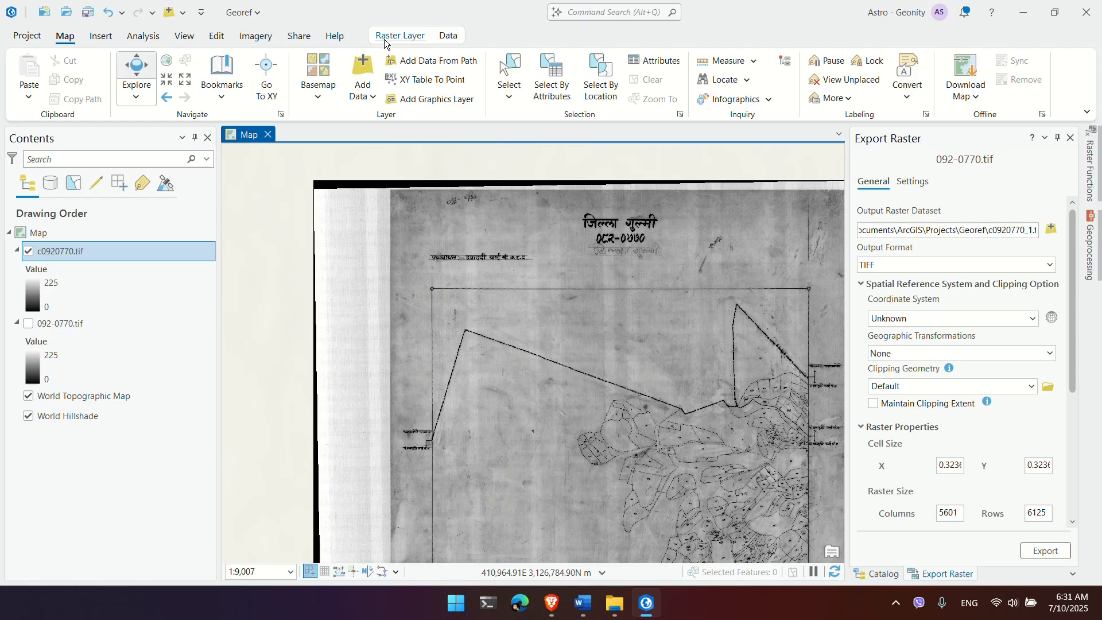
# Step: Browse the Insert, Analysis, View, Edit and Imagery tabs, returning to Map
pyautogui.click(101, 37)
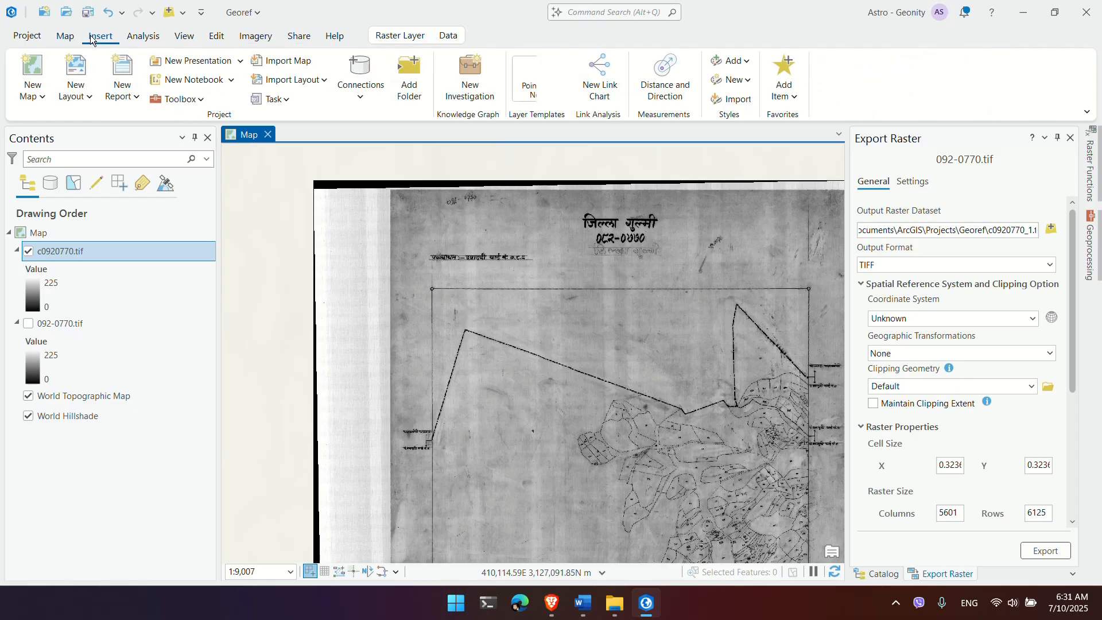
pyautogui.click(144, 38)
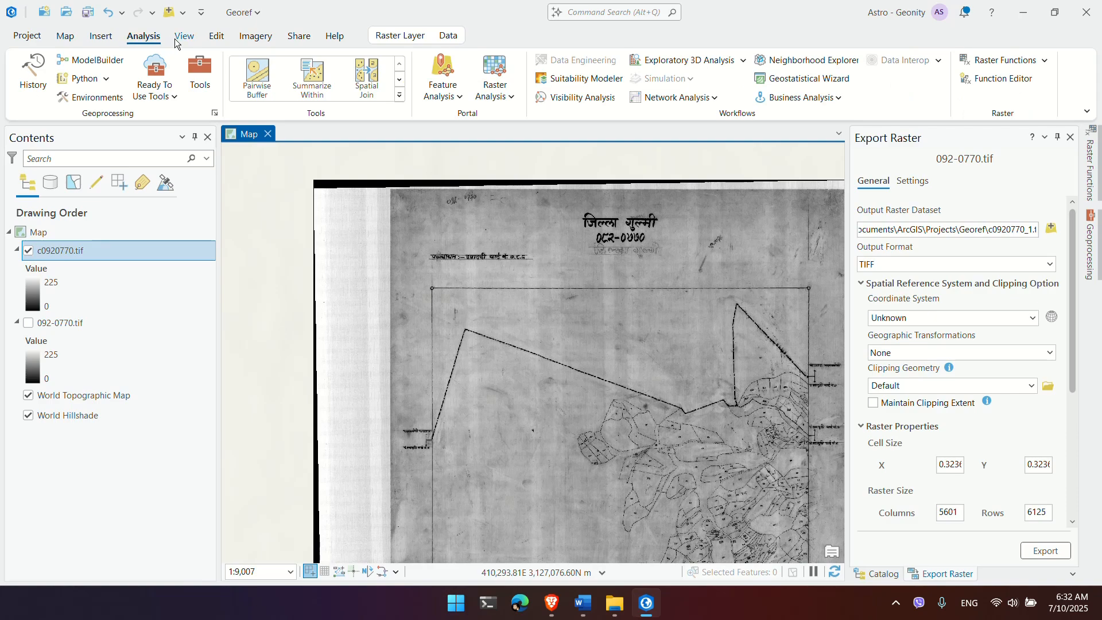
pyautogui.click(177, 40)
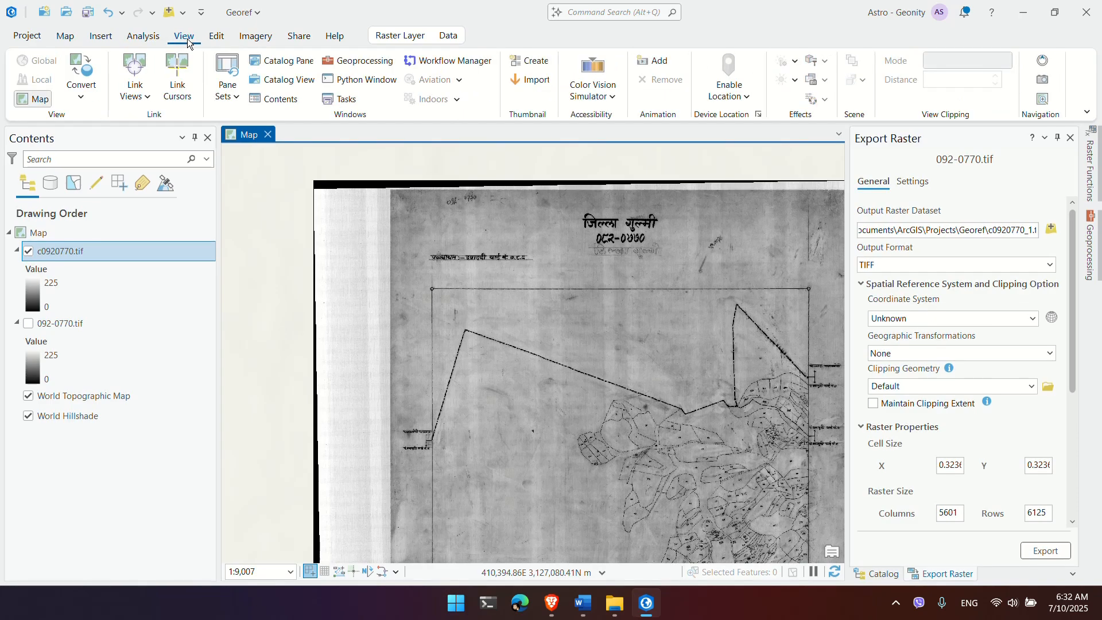
pyautogui.moveTo(701, 285); pyautogui.dragTo(635, 270)
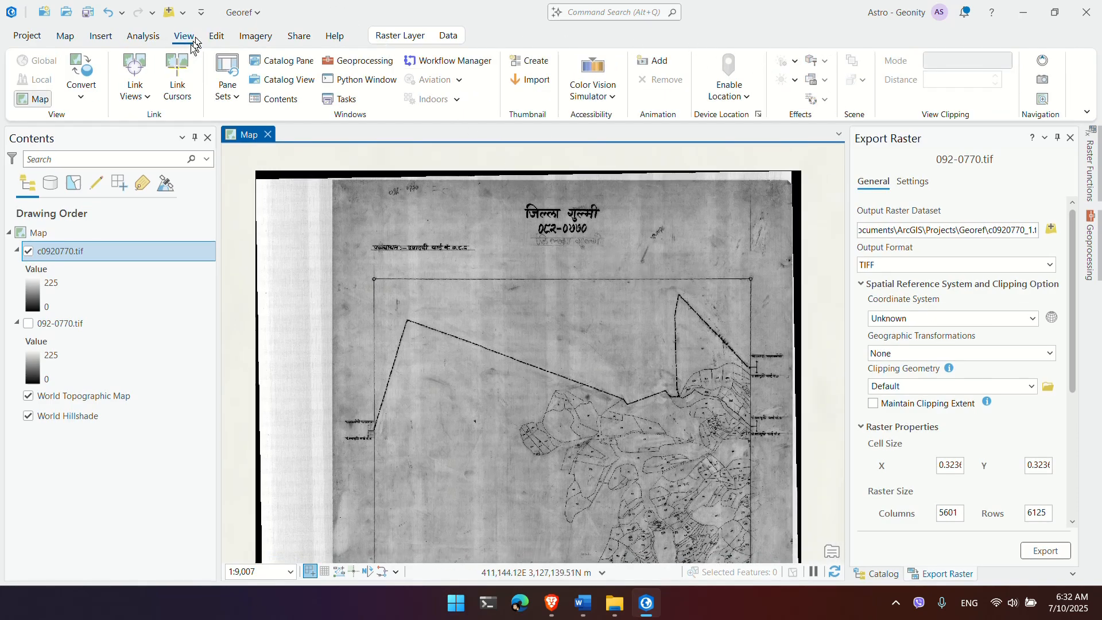
pyautogui.click(217, 37)
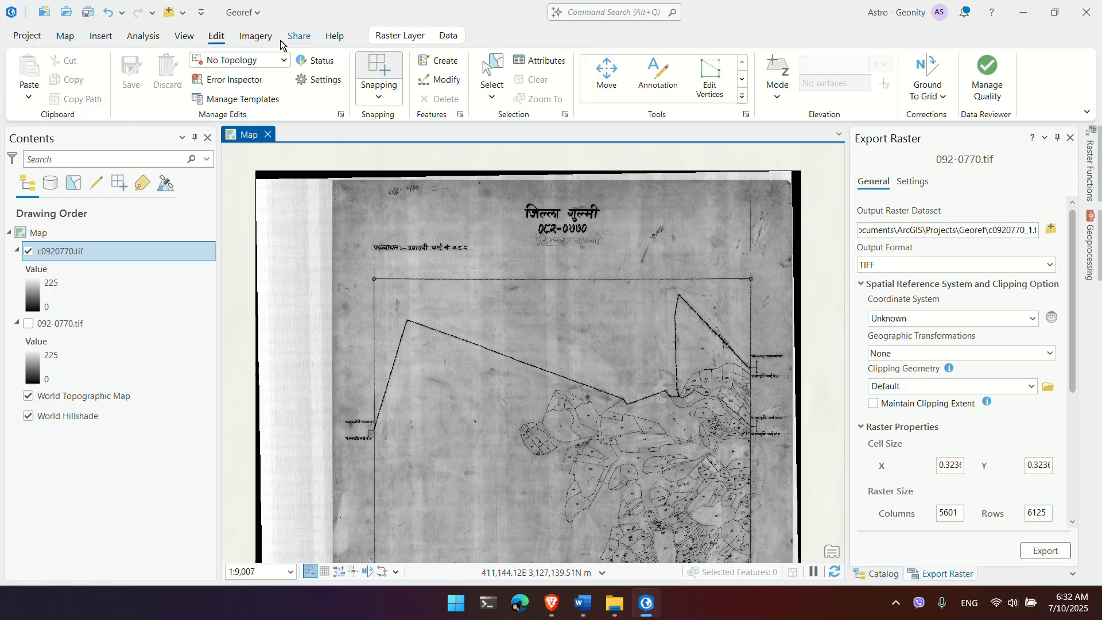
pyautogui.click(257, 38)
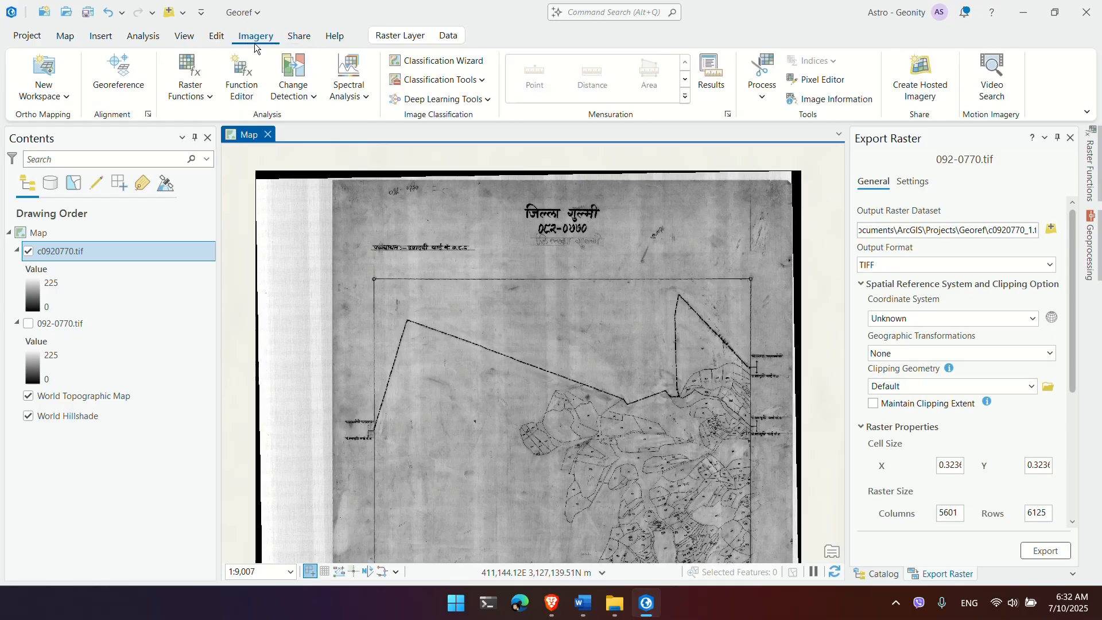
pyautogui.click(100, 36)
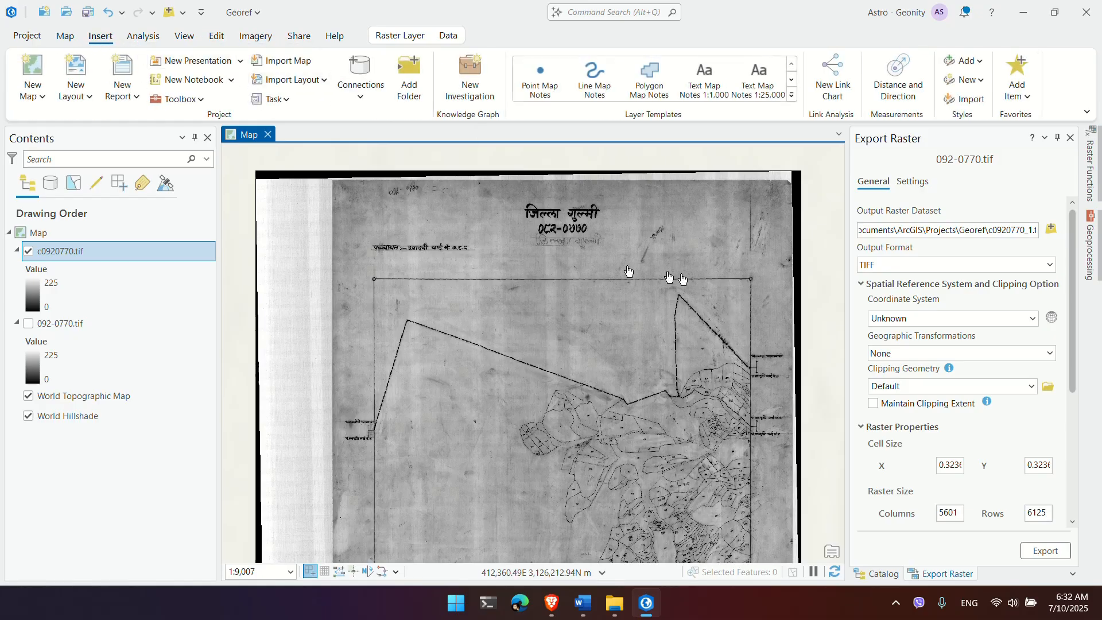
pyautogui.click(67, 39)
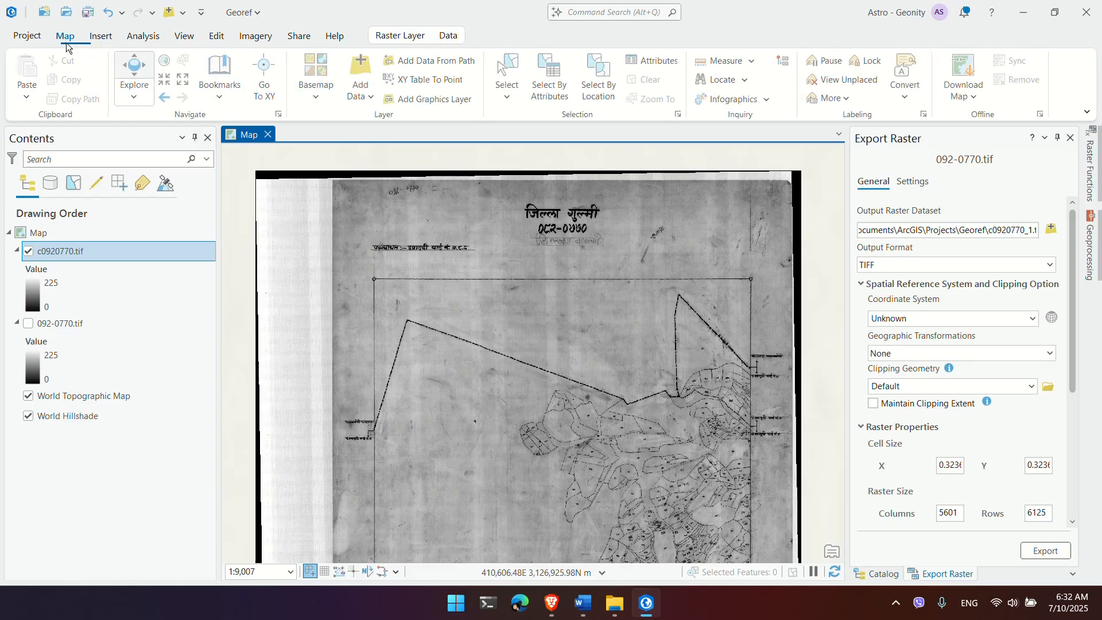
# Step: Measure the sheet's top neatline from corner to corner, about 1,252.60 m
pyautogui.click(725, 61)
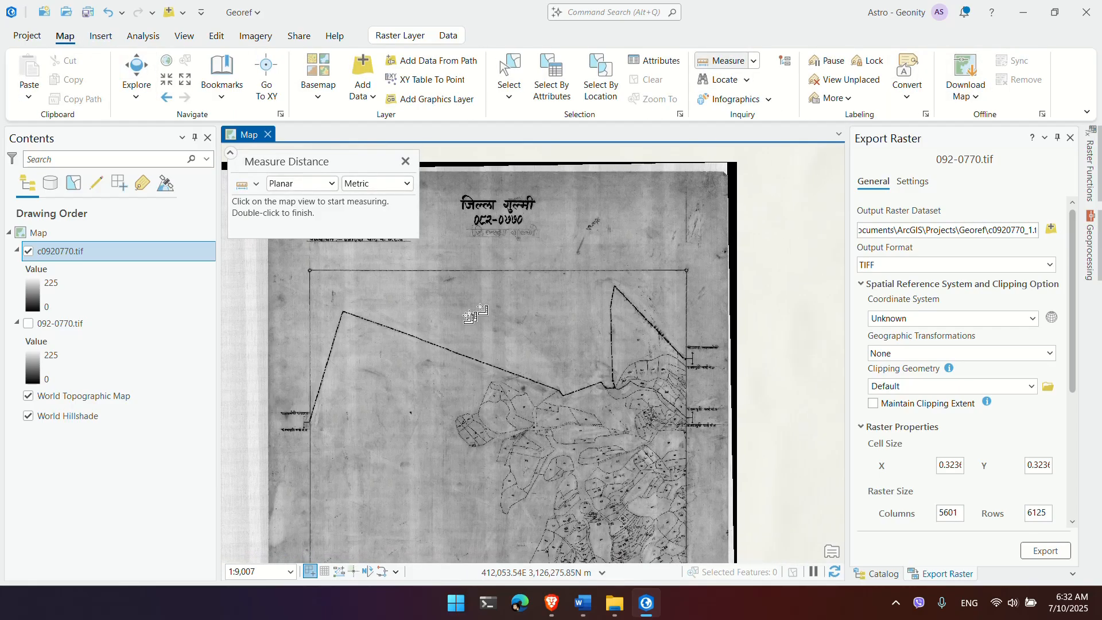
pyautogui.scroll(4, 319, 268)
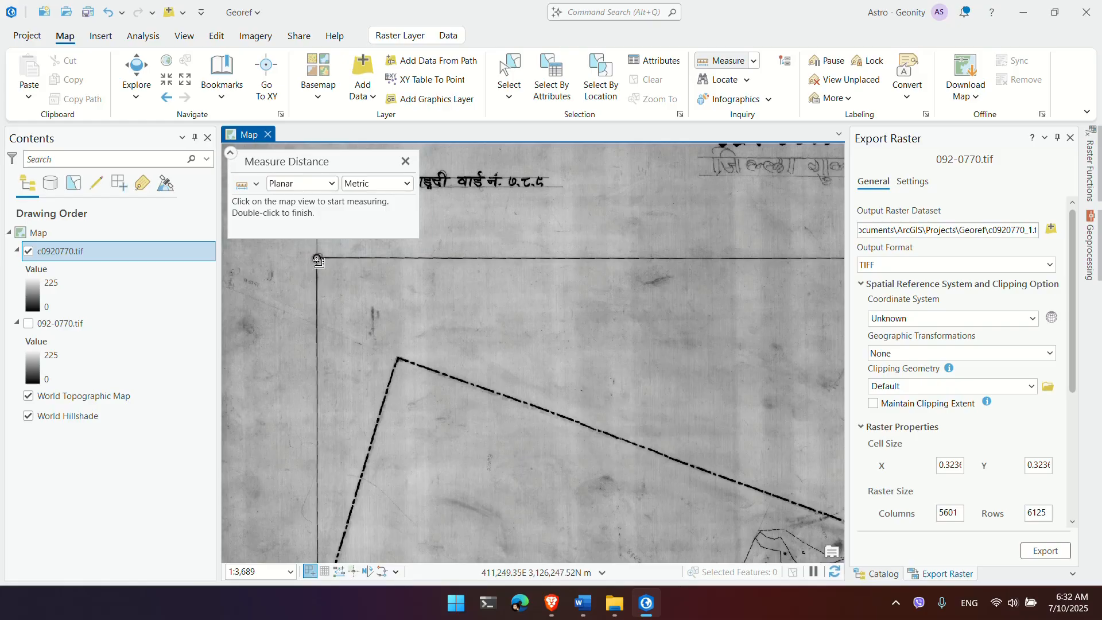
pyautogui.click(317, 260)
pyautogui.moveTo(555, 287); pyautogui.dragTo(392, 438)
pyautogui.moveTo(774, 428); pyautogui.dragTo(545, 389)
pyautogui.moveTo(717, 401); pyautogui.dragTo(642, 378)
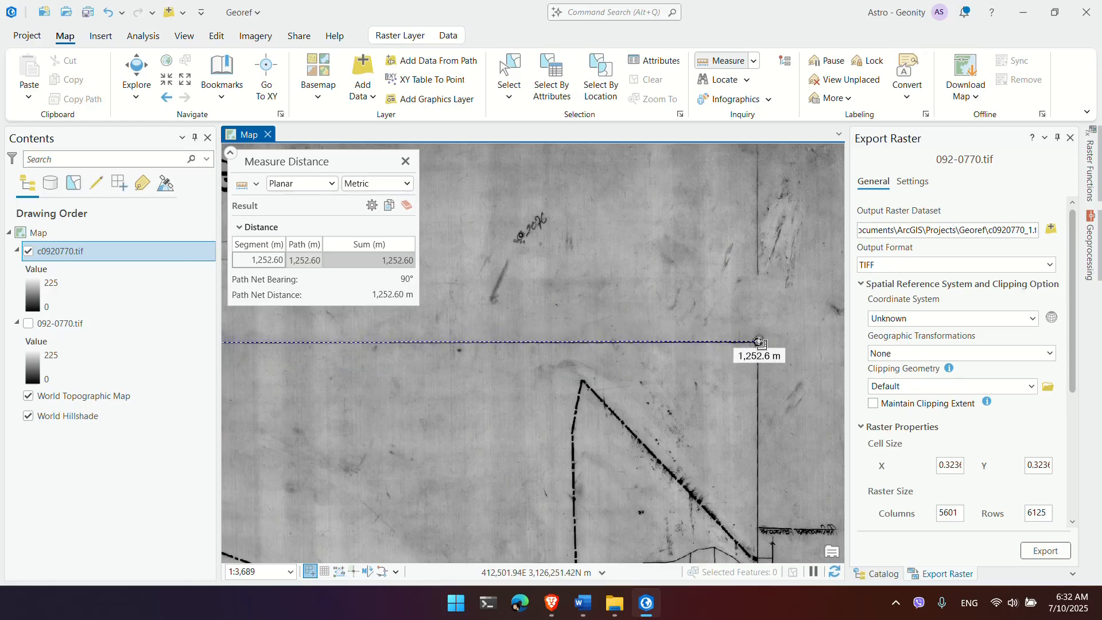
pyautogui.click(759, 343)
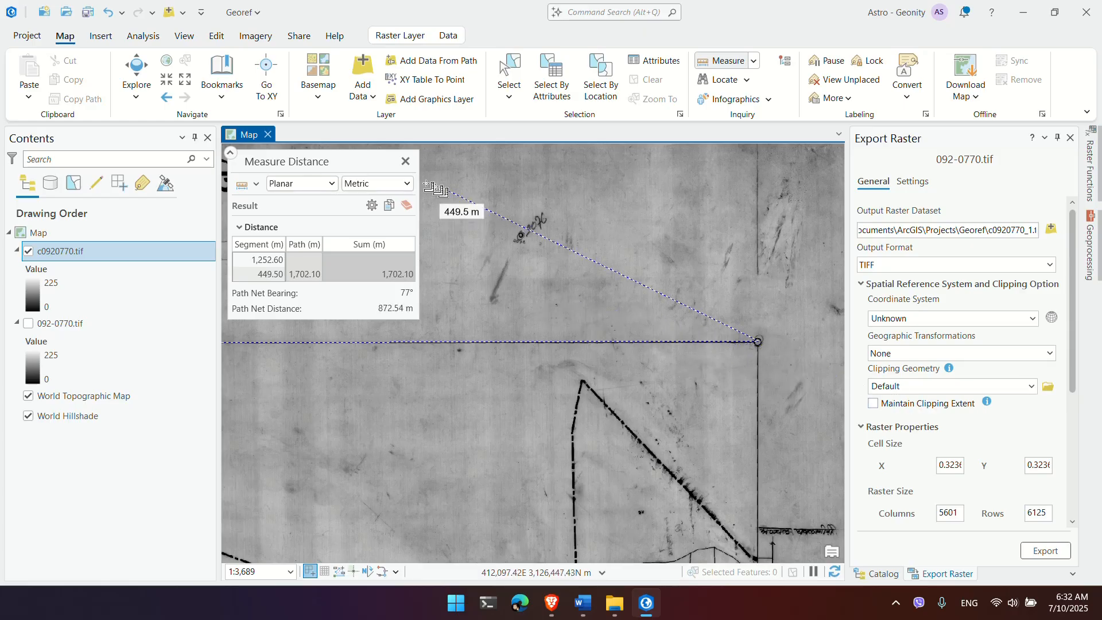
# Step: Close the distance measurement and delete the 092-0770.tif layer from the map
pyautogui.click(405, 162)
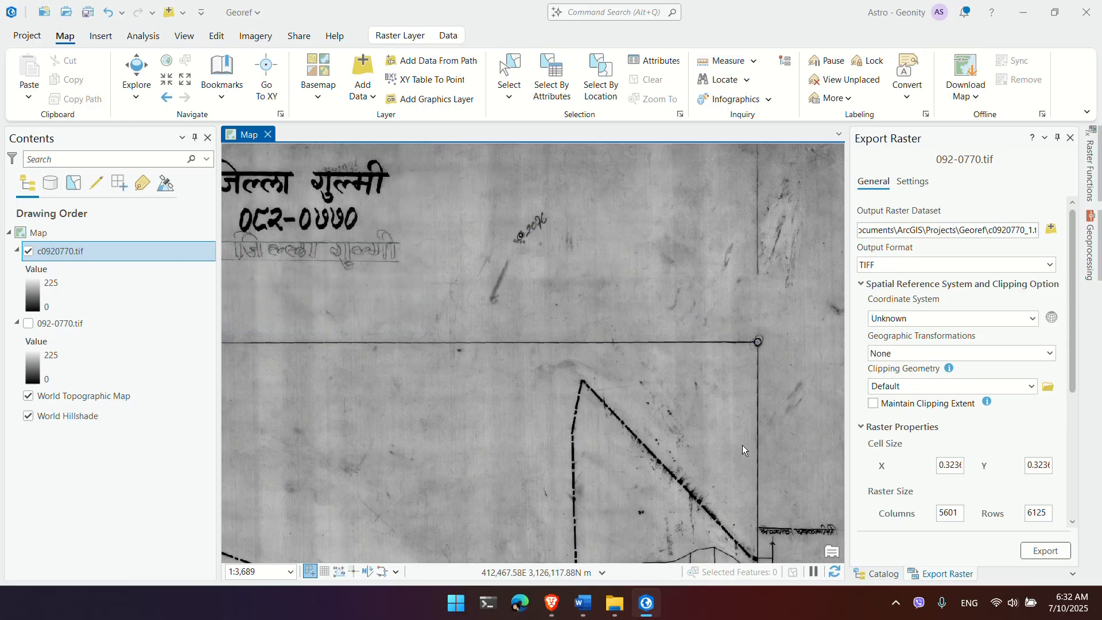
pyautogui.scroll(-3, 735, 414)
pyautogui.moveTo(584, 431); pyautogui.dragTo(635, 367)
pyautogui.click(85, 323)
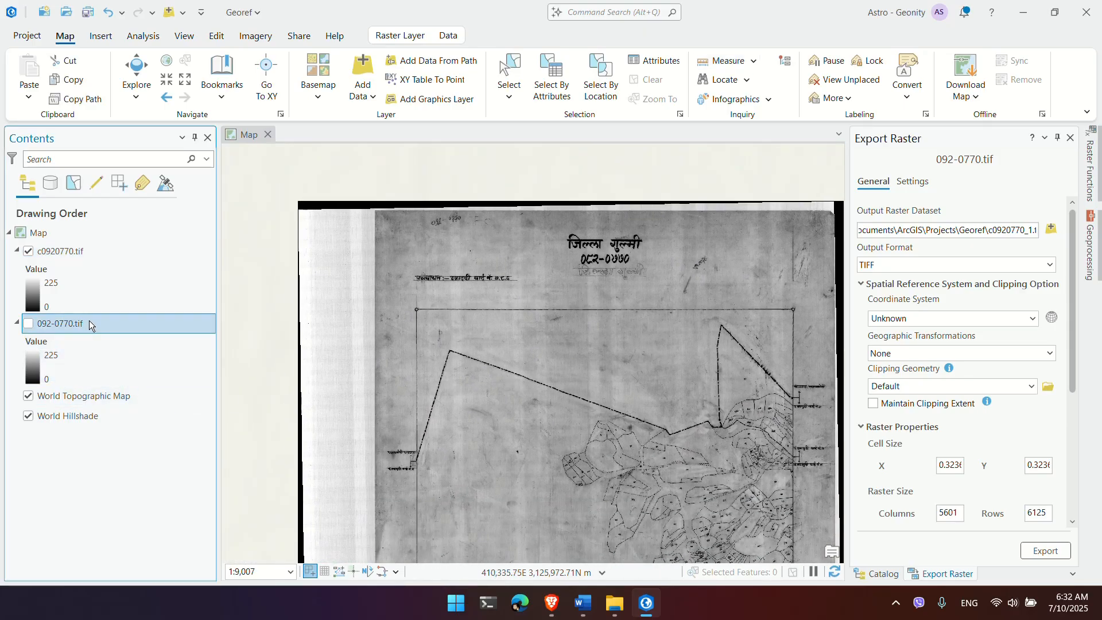
pyautogui.press('Delete')
# Step: Check c0920770.tif's spatial reference in its properties, finding an Unknown Coordinate System
pyautogui.doubleClick(85, 255)
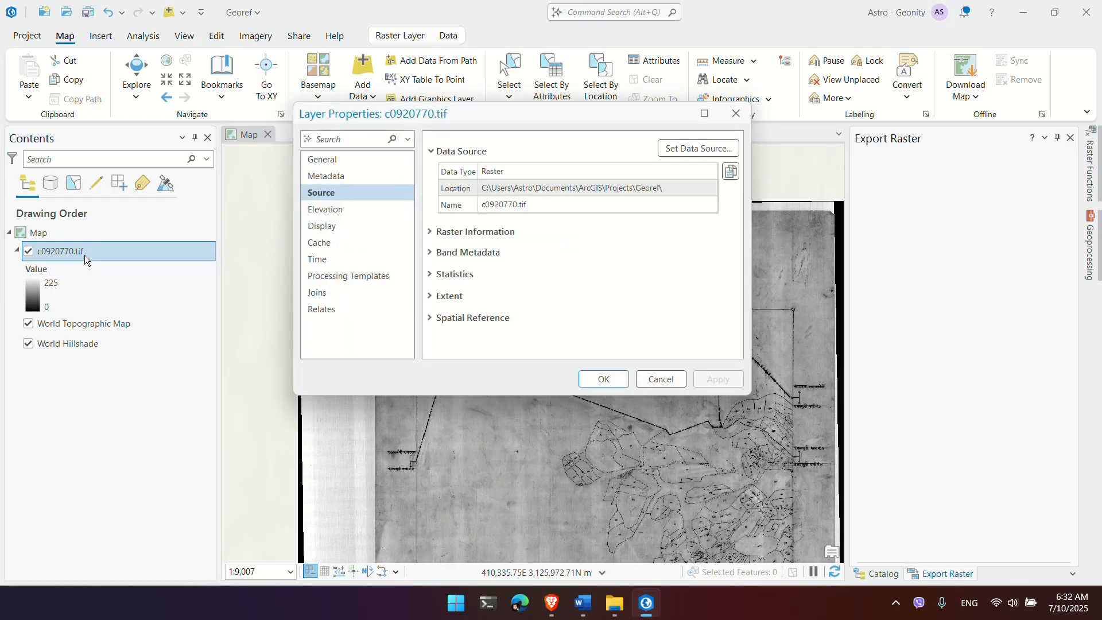
pyautogui.click(463, 322)
pyautogui.click(661, 381)
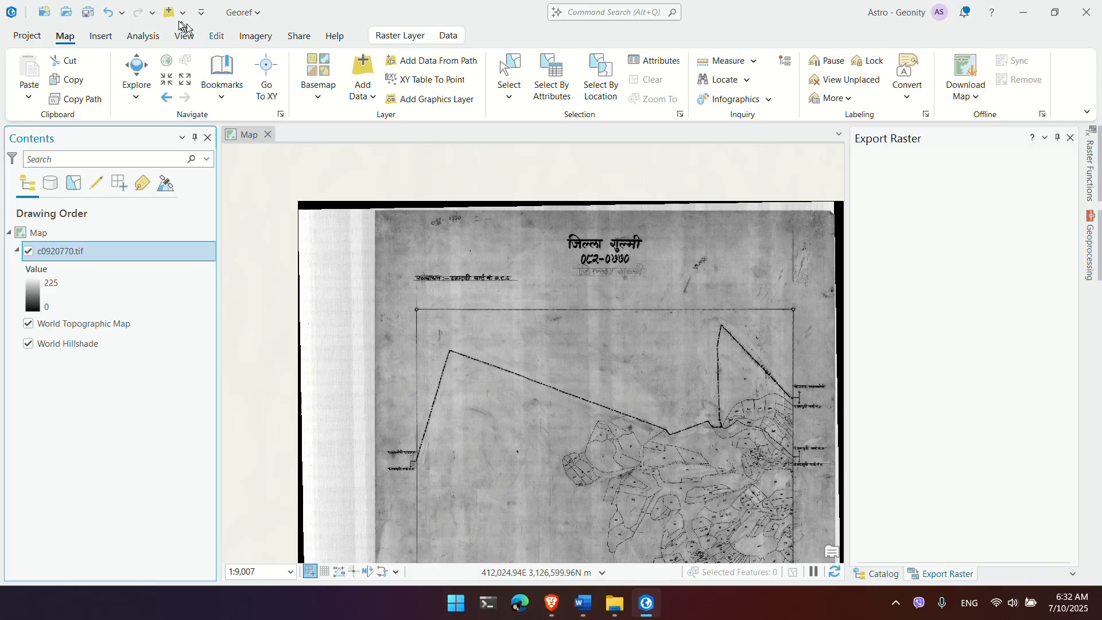
pyautogui.click(143, 35)
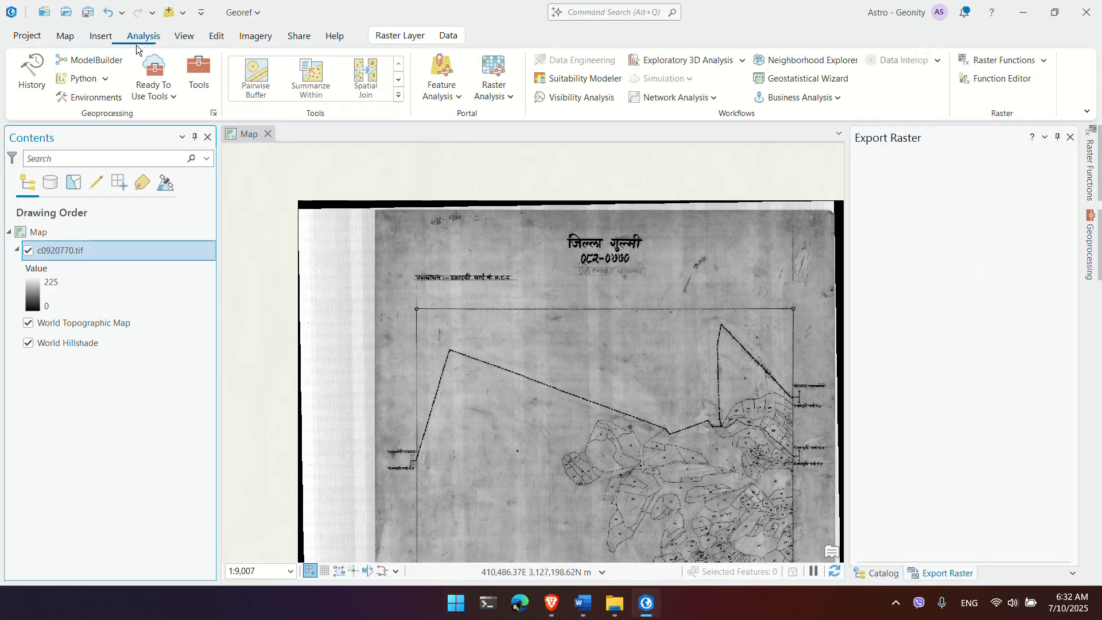
# Step: Open Define Projection for input c0920770.tif and start adding a new coordinate system
pyautogui.click(186, 77)
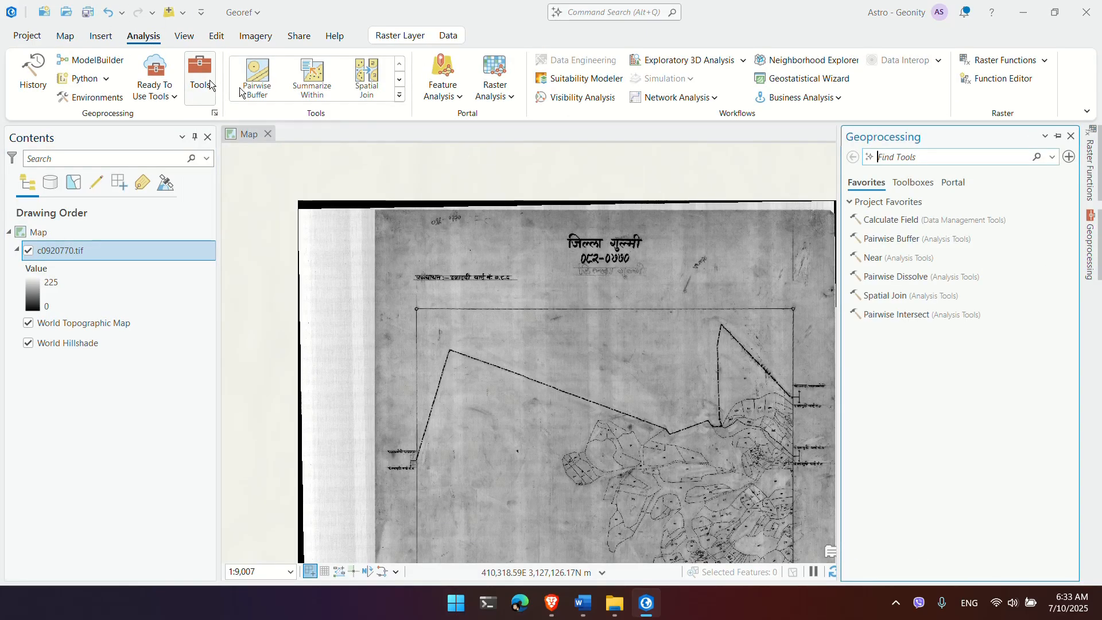
pyautogui.click(999, 158)
pyautogui.write('define')
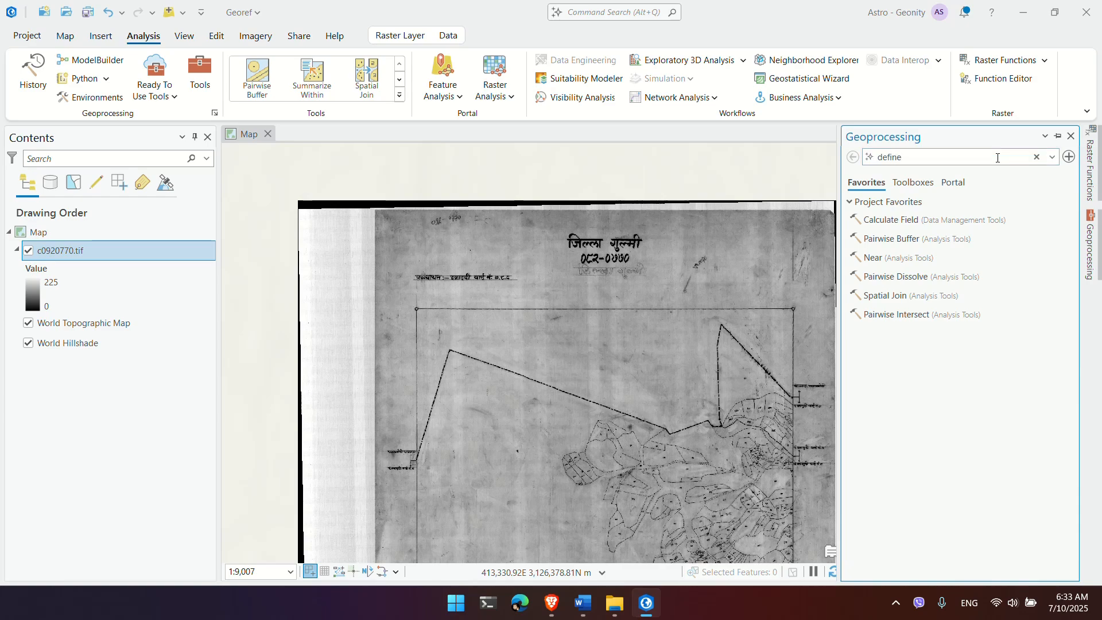
pyautogui.write(' projection')
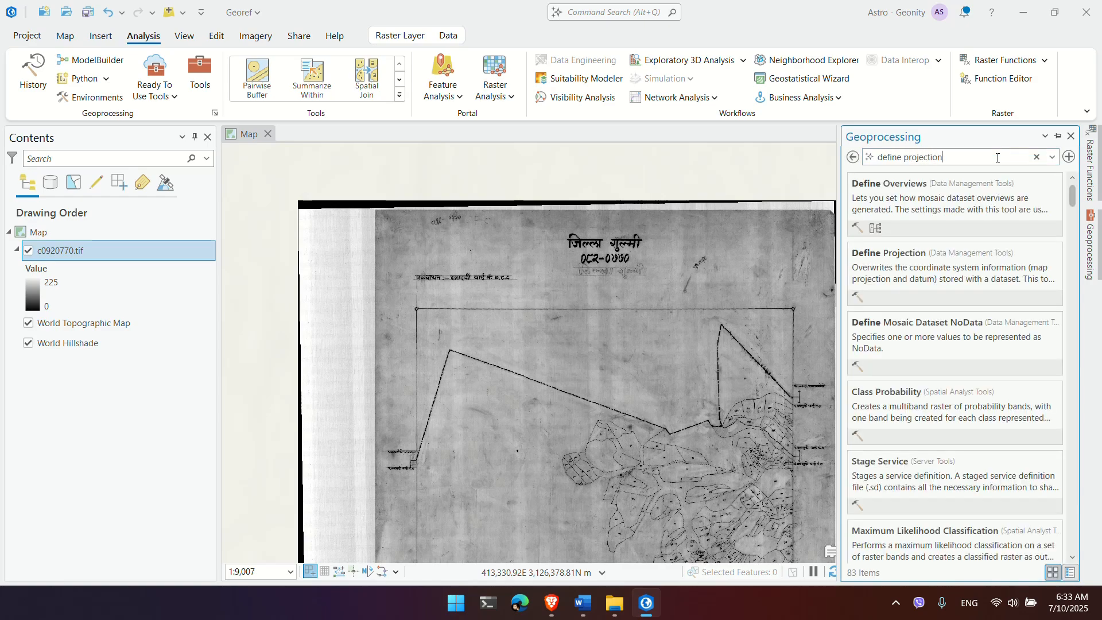
pyautogui.click(911, 184)
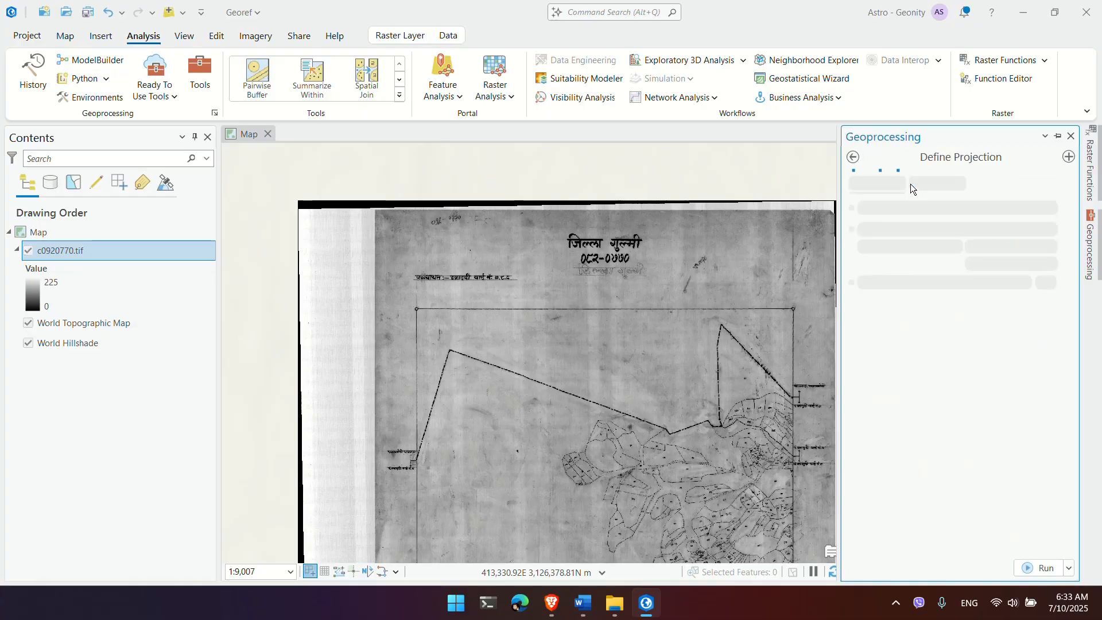
pyautogui.click(1049, 247)
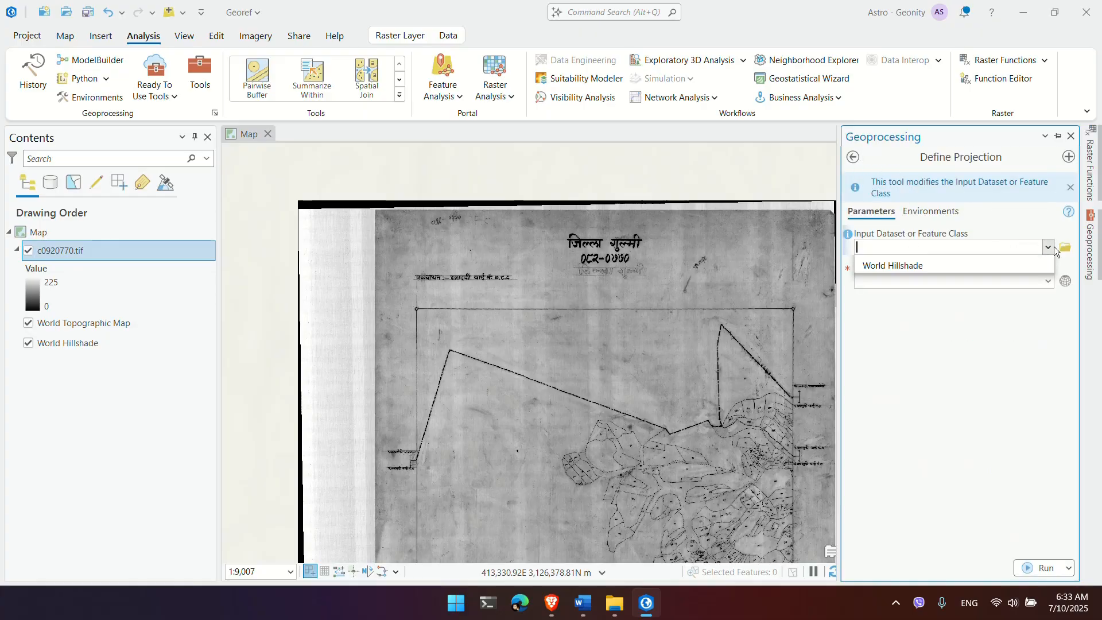
pyautogui.click(995, 264)
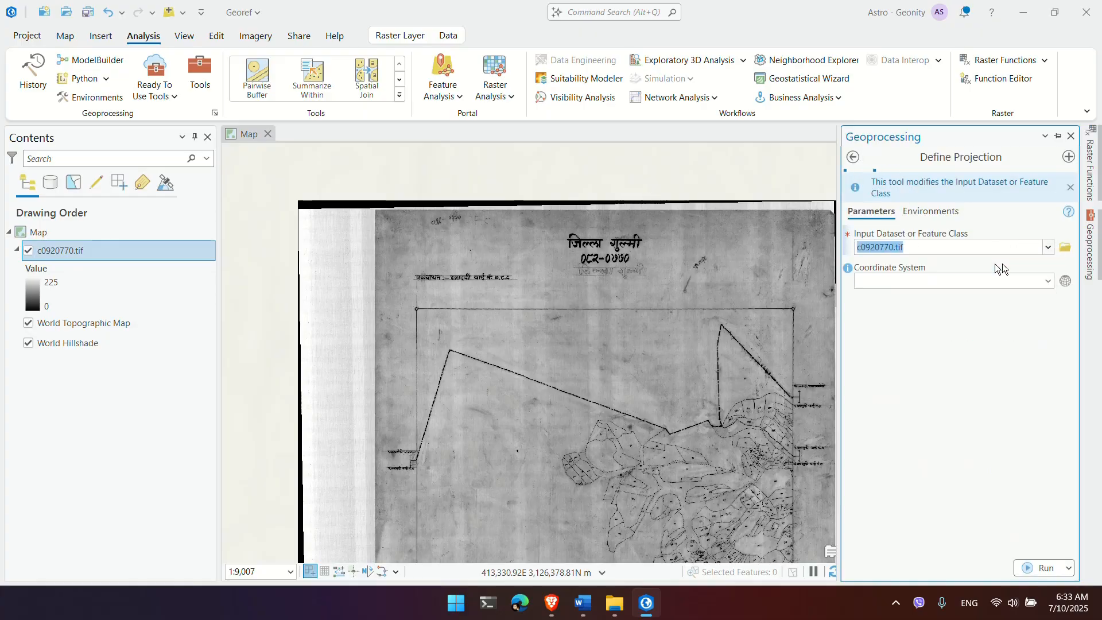
pyautogui.click(1062, 281)
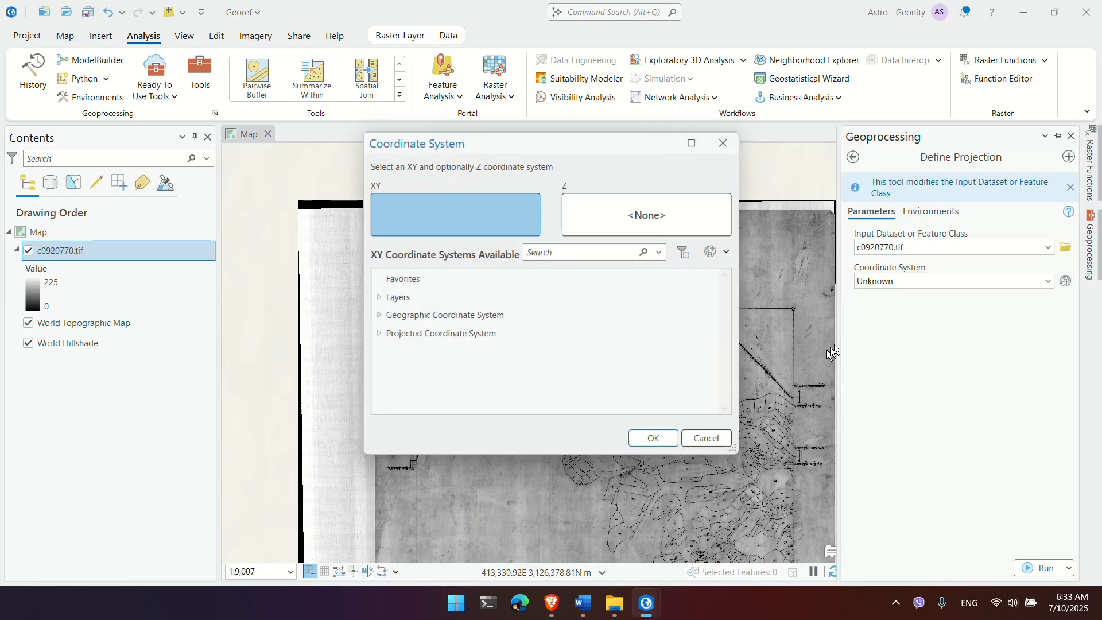
pyautogui.click(715, 253)
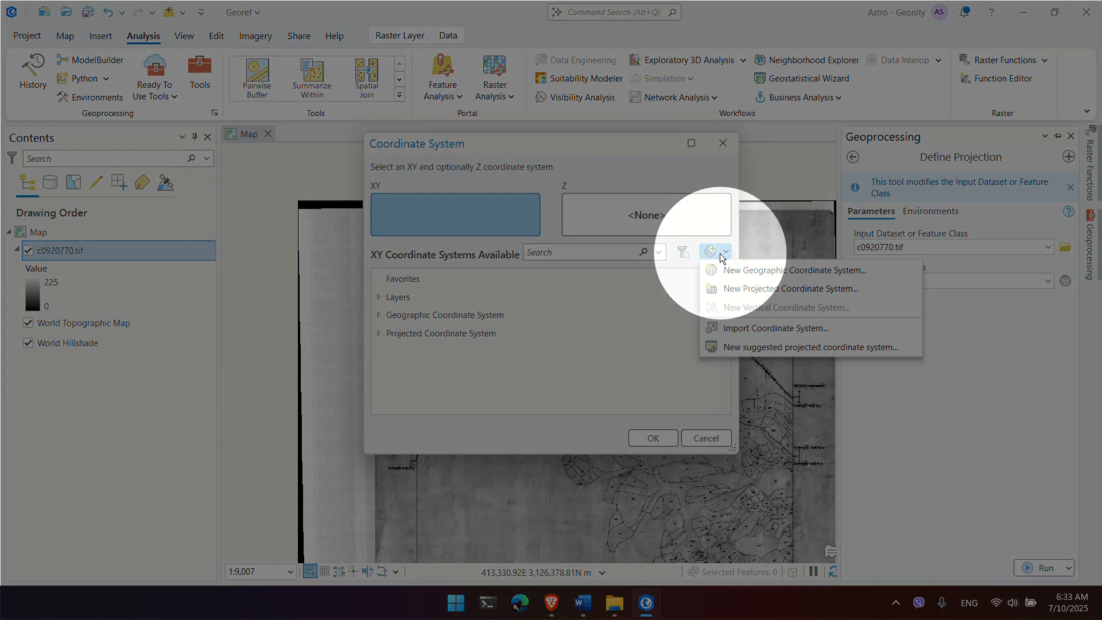
# Step: Create the MUTM84 projected system with false easting 500000, central meridian 84, scale factor 0.9999
pyautogui.click(743, 292)
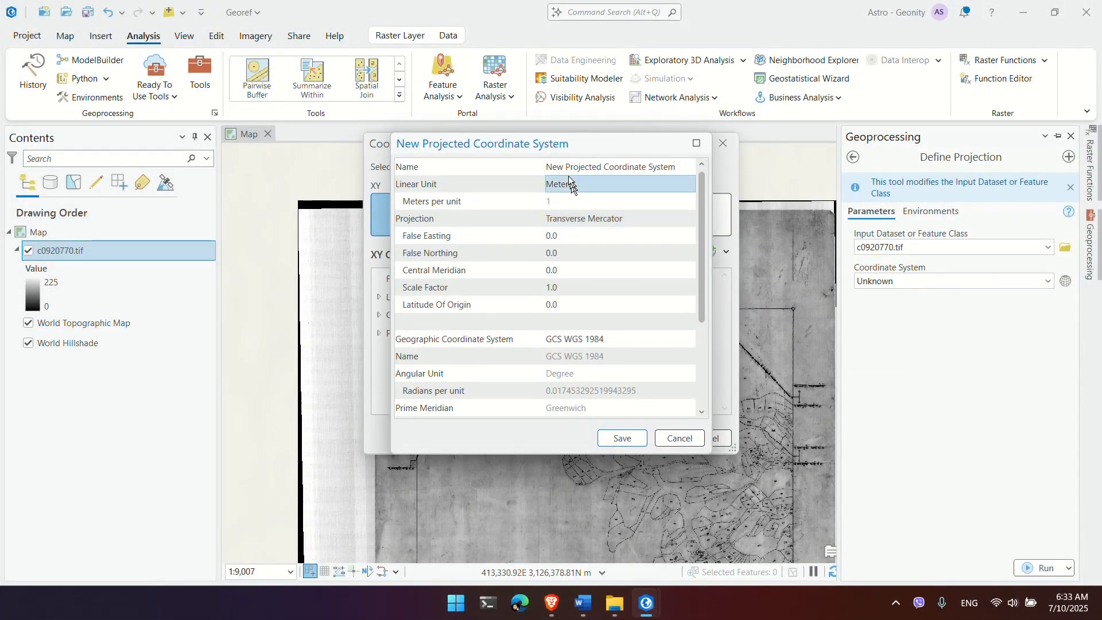
pyautogui.click(568, 167)
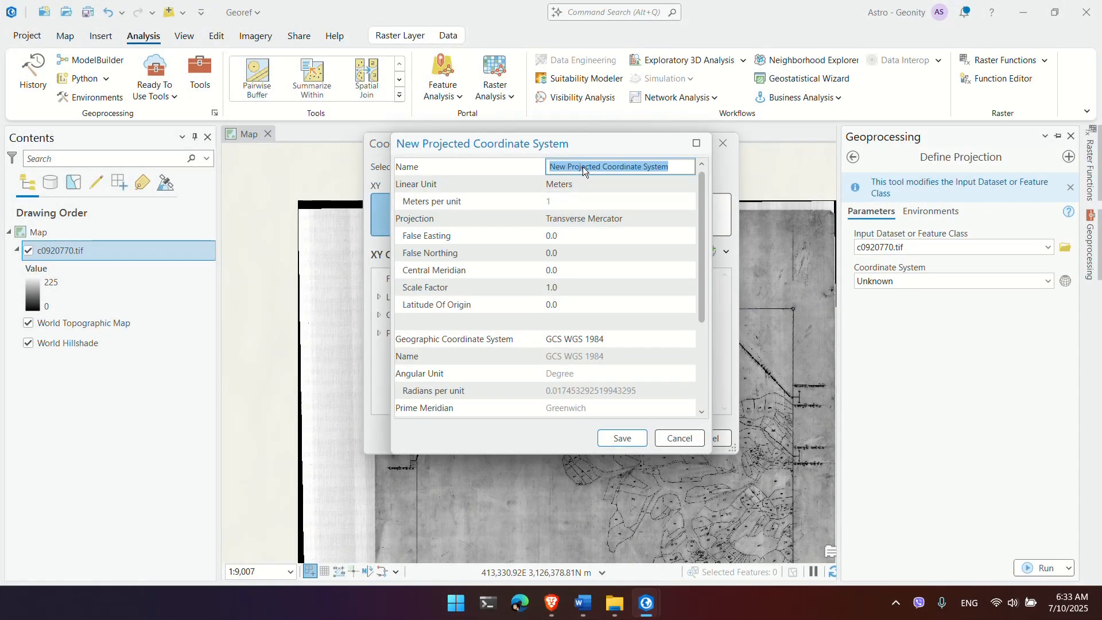
pyautogui.write('MUTM84')
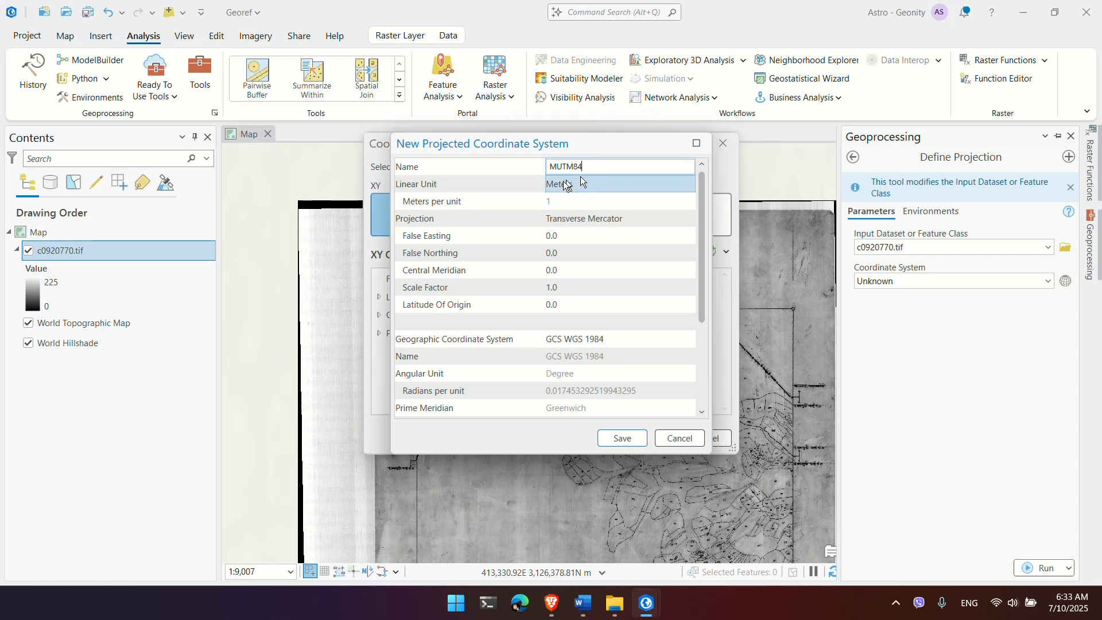
pyautogui.click(562, 201)
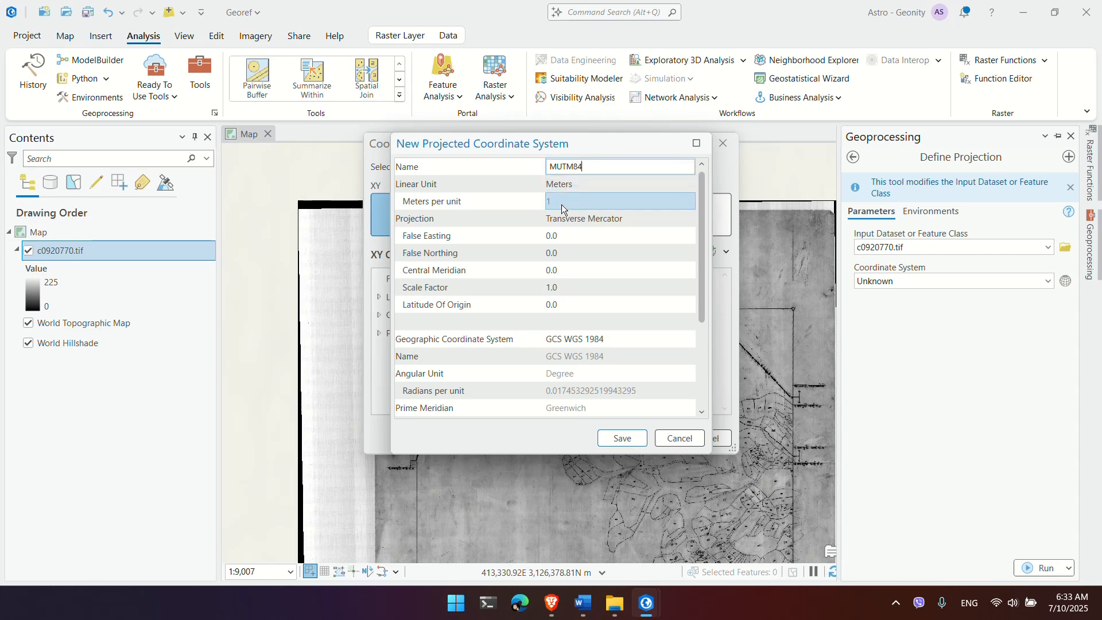
pyautogui.click(570, 231)
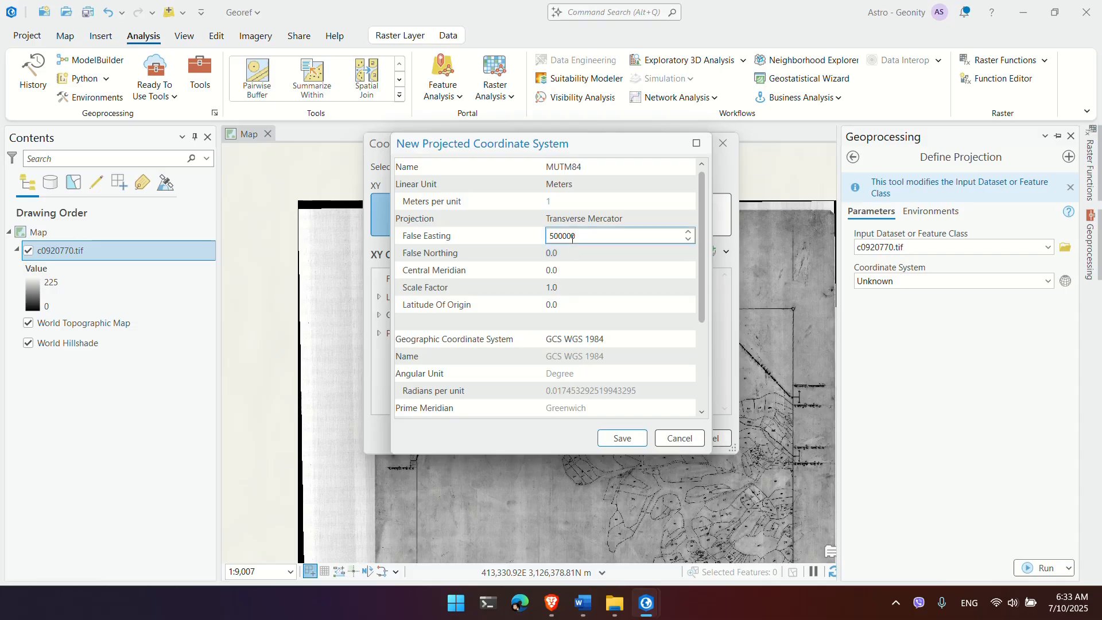
pyautogui.click(561, 272)
pyautogui.write('84')
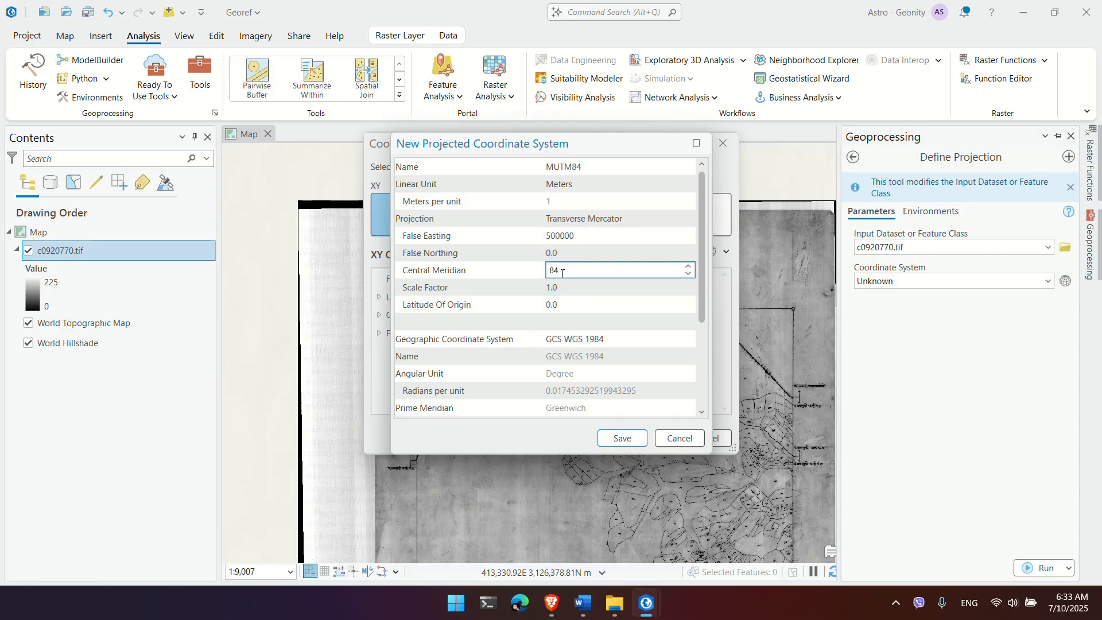
pyautogui.press('Tab')
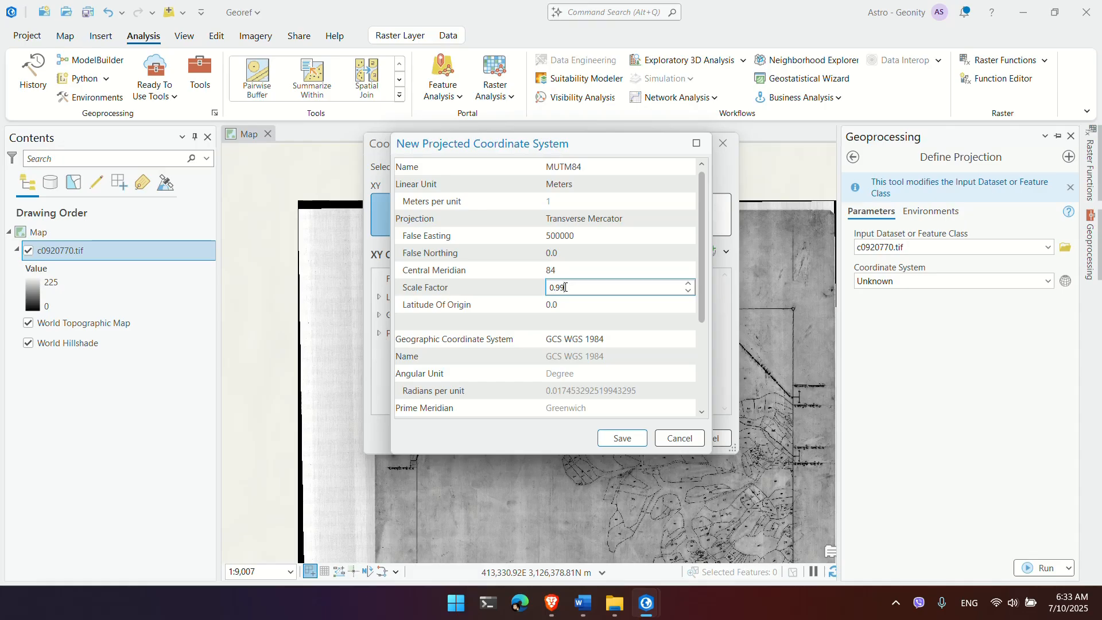
pyautogui.click(568, 340)
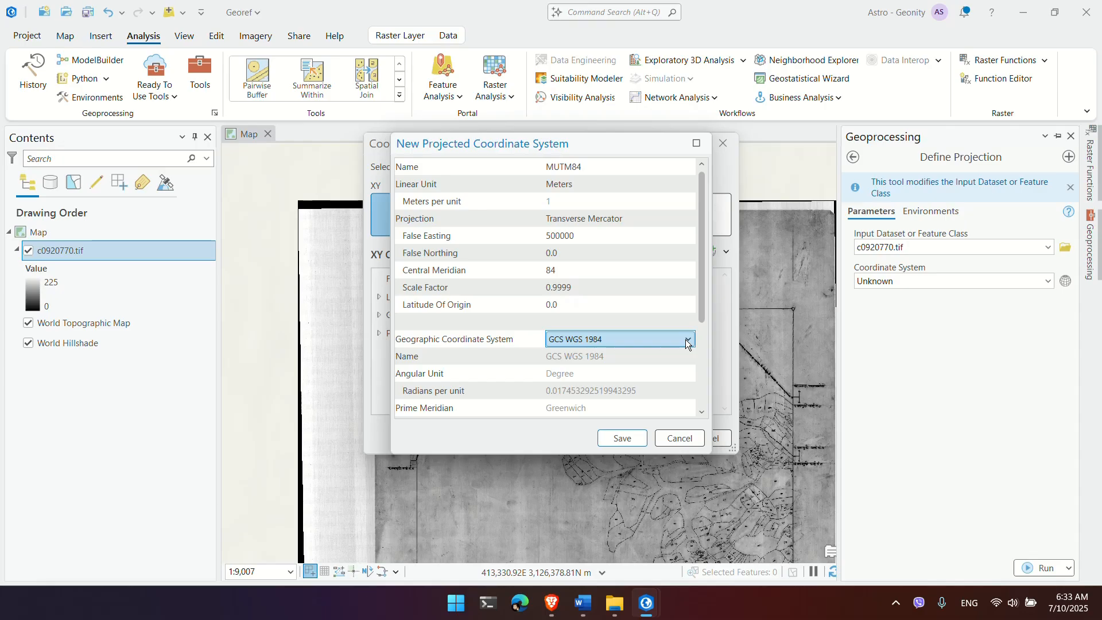
# Step: Base MUTM84 on GCS Everest Adj 1937 and save it as a custom coordinate system
pyautogui.scroll(-2, 588, 401)
pyautogui.click(687, 236)
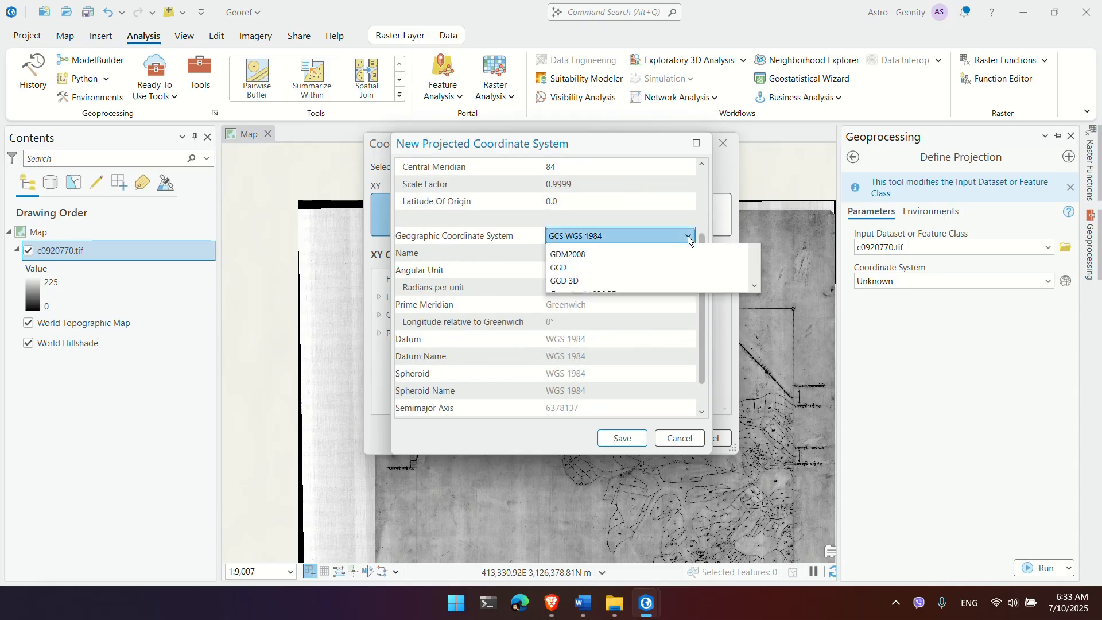
pyautogui.scroll(-3, 652, 298)
pyautogui.scroll(10, 652, 298)
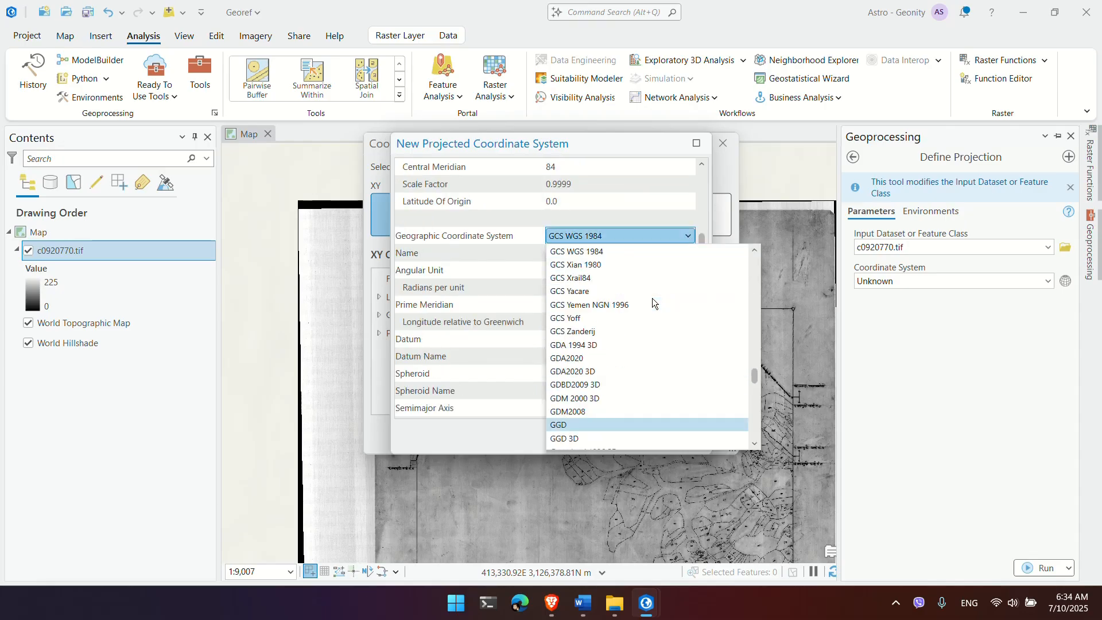
pyautogui.scroll(15, 590, 356)
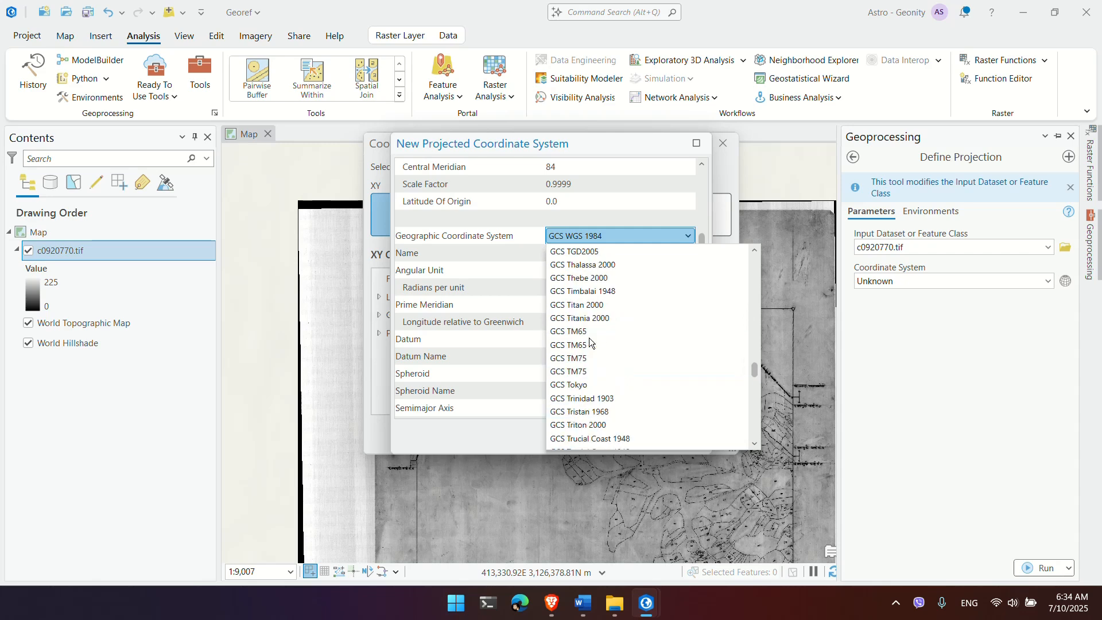
pyautogui.scroll(20, 591, 343)
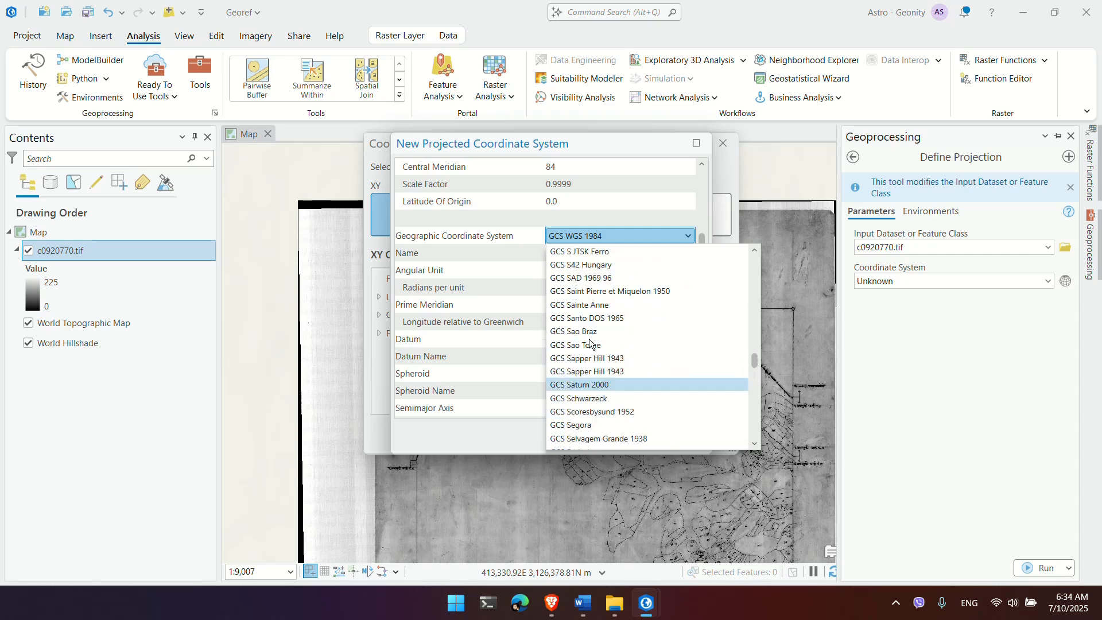
pyautogui.scroll(20, 591, 342)
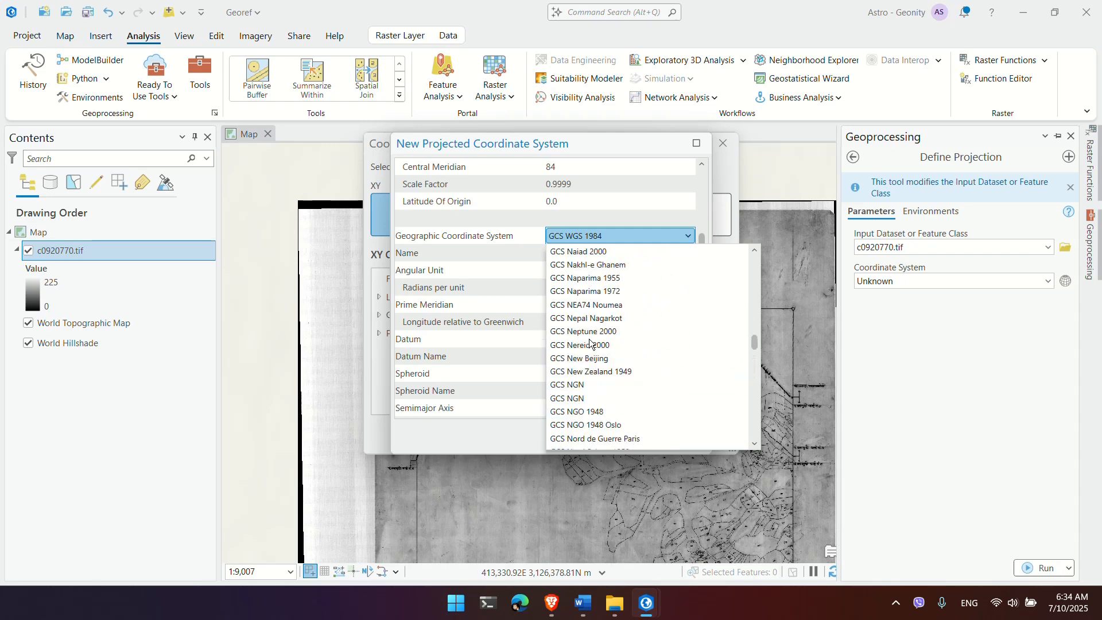
pyautogui.scroll(20, 591, 343)
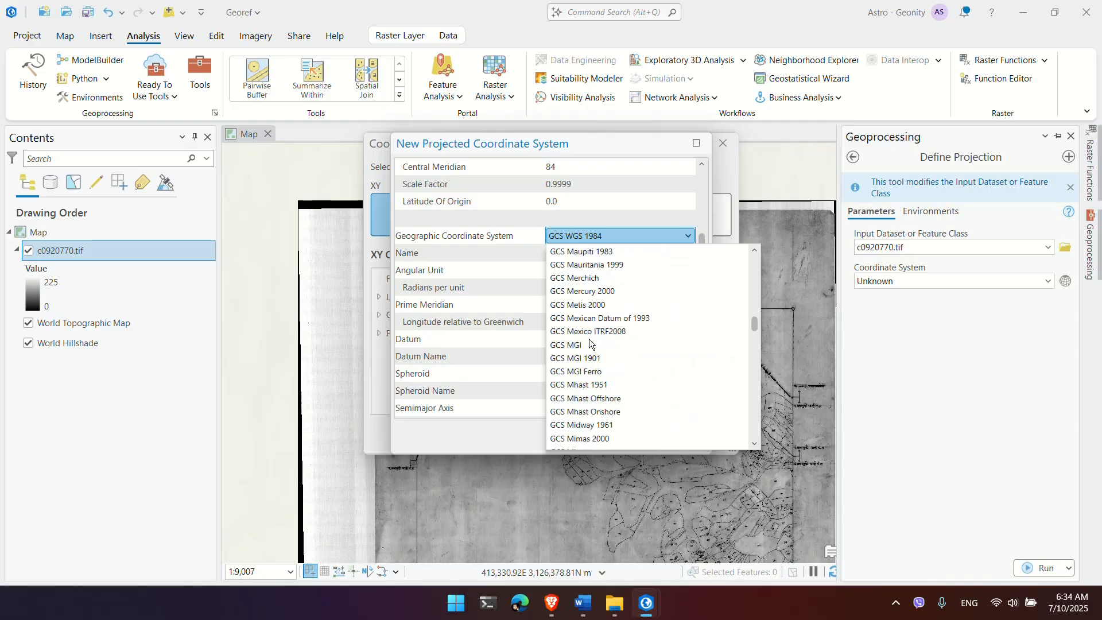
pyautogui.scroll(20, 591, 343)
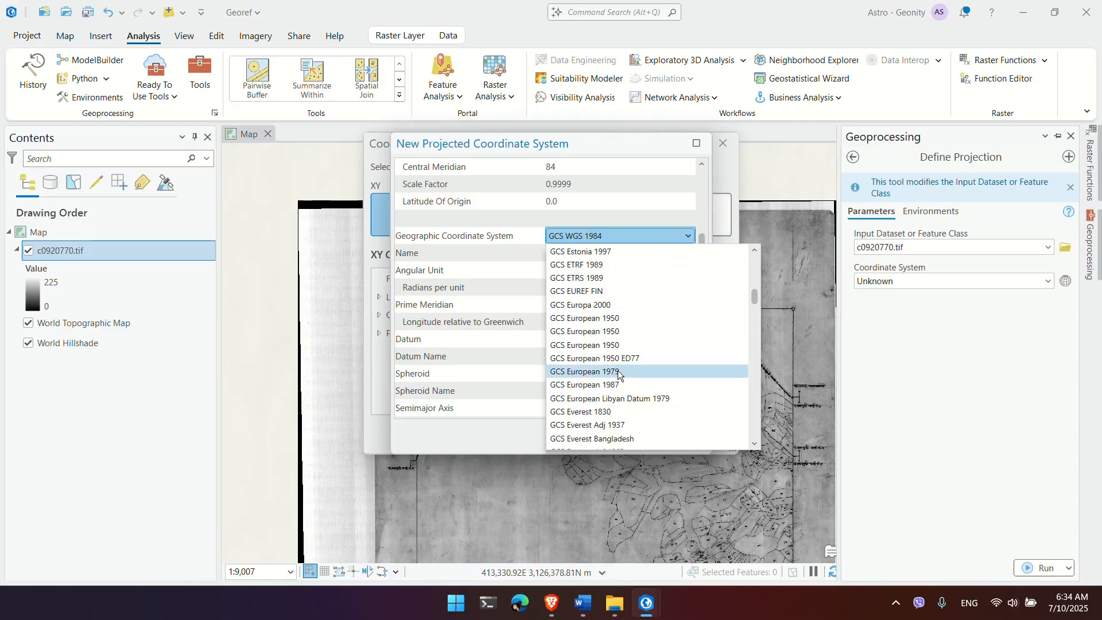
pyautogui.scroll(-2, 615, 396)
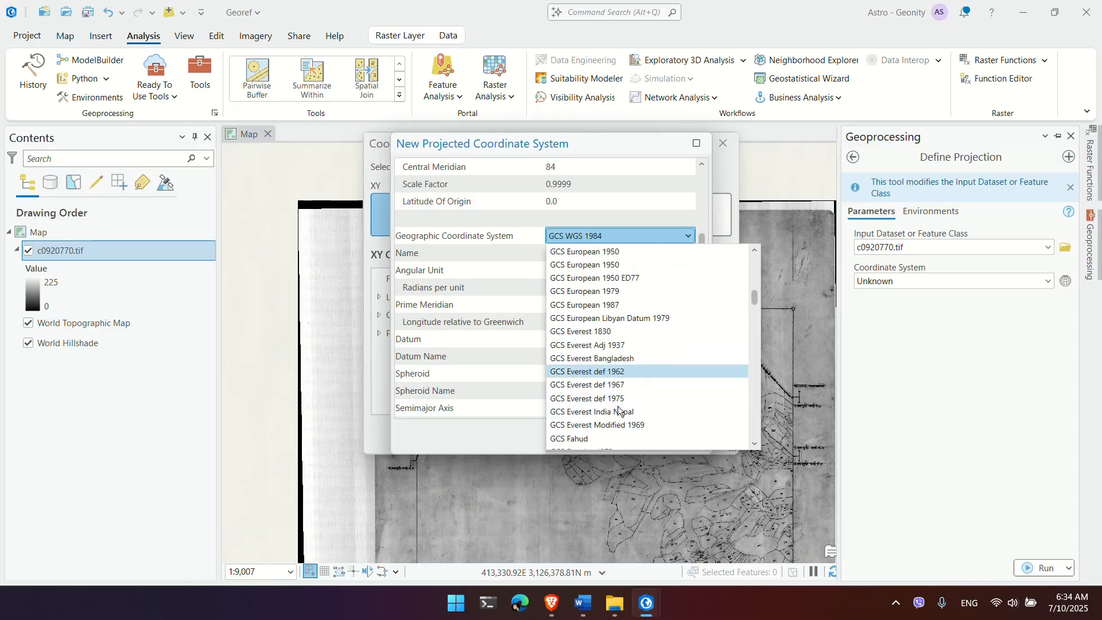
pyautogui.click(614, 348)
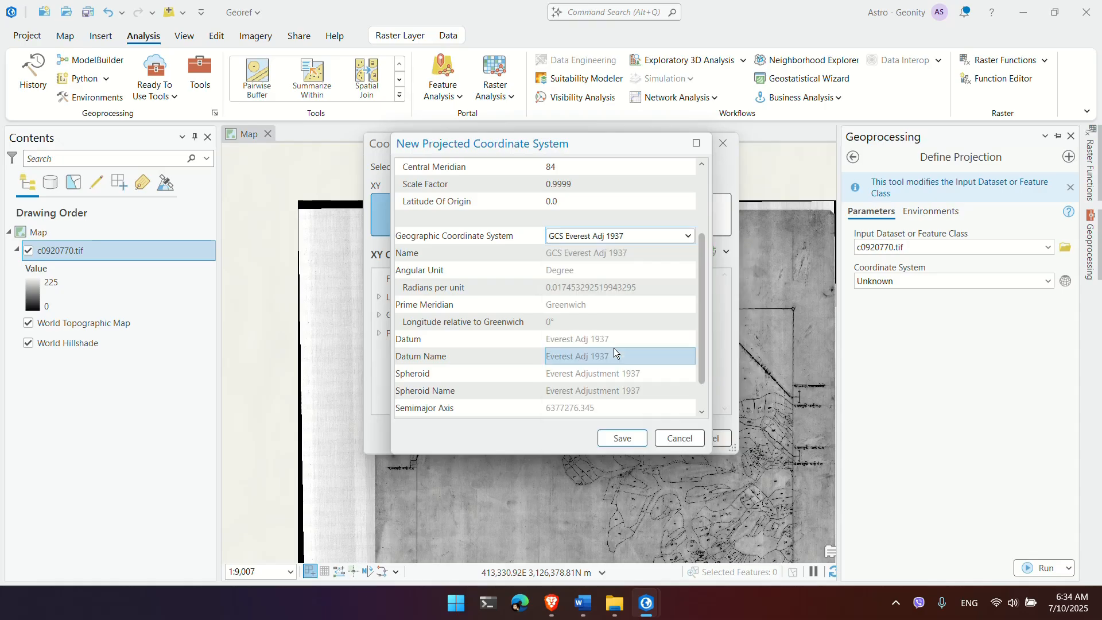
pyautogui.scroll(-1, 479, 365)
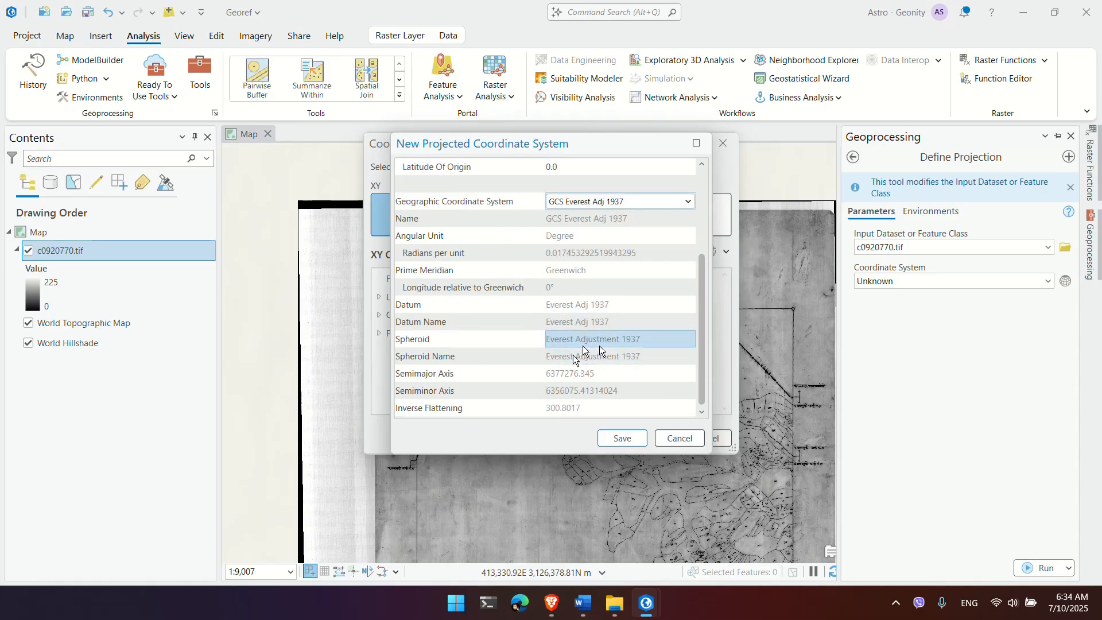
pyautogui.scroll(4, 563, 380)
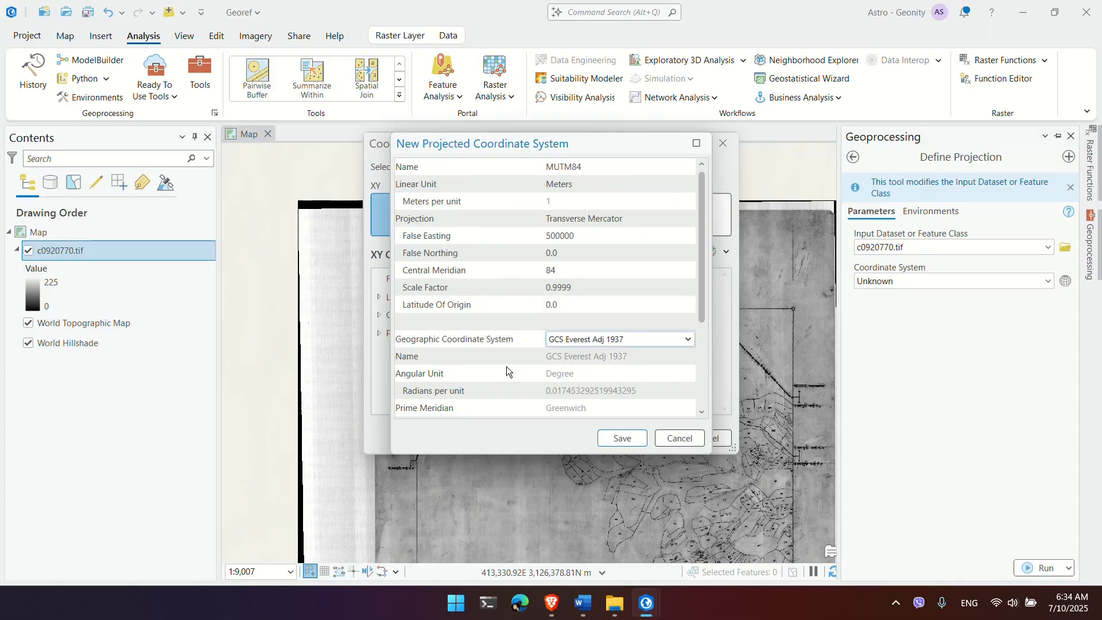
pyautogui.click(622, 438)
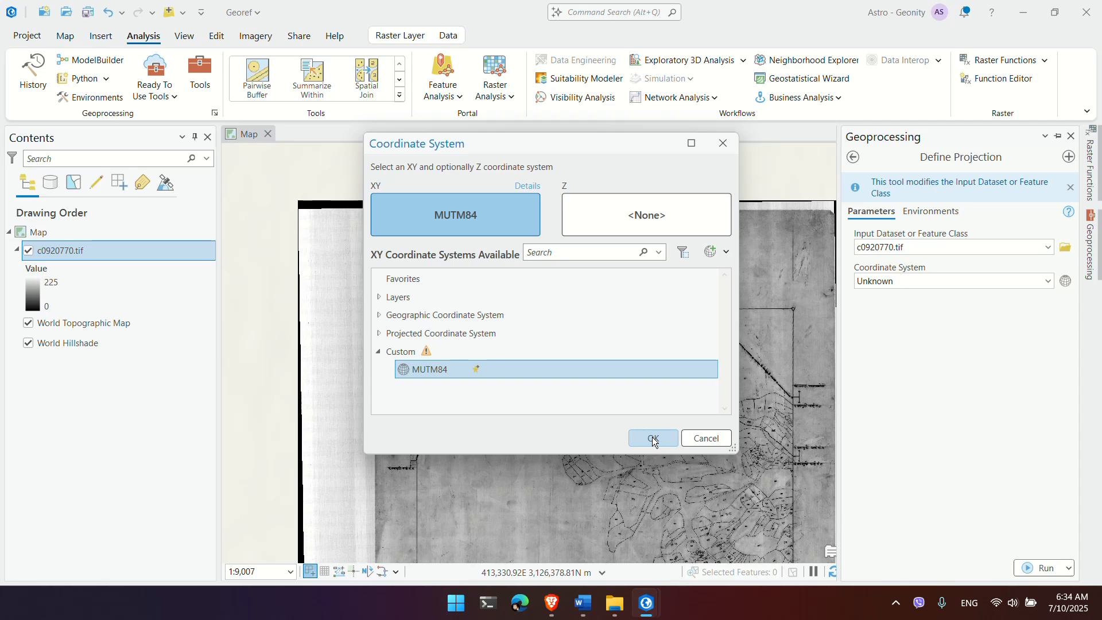
# Step: Run Define Projection with MUTM84 on c0920770.tif and zoom to that layer
pyautogui.click(652, 437)
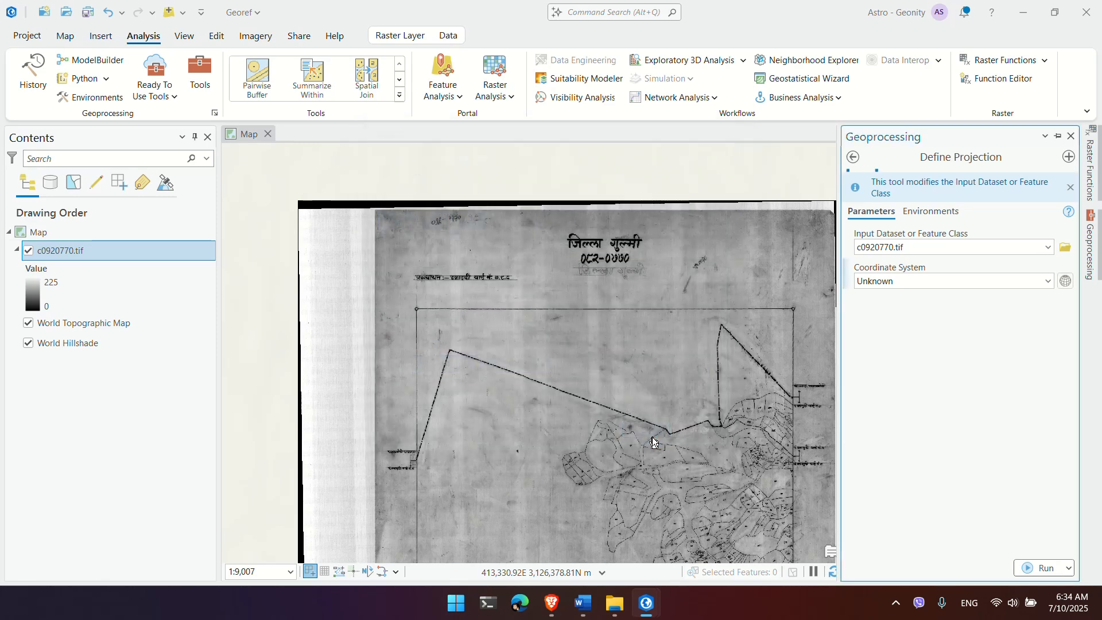
pyautogui.click(1031, 569)
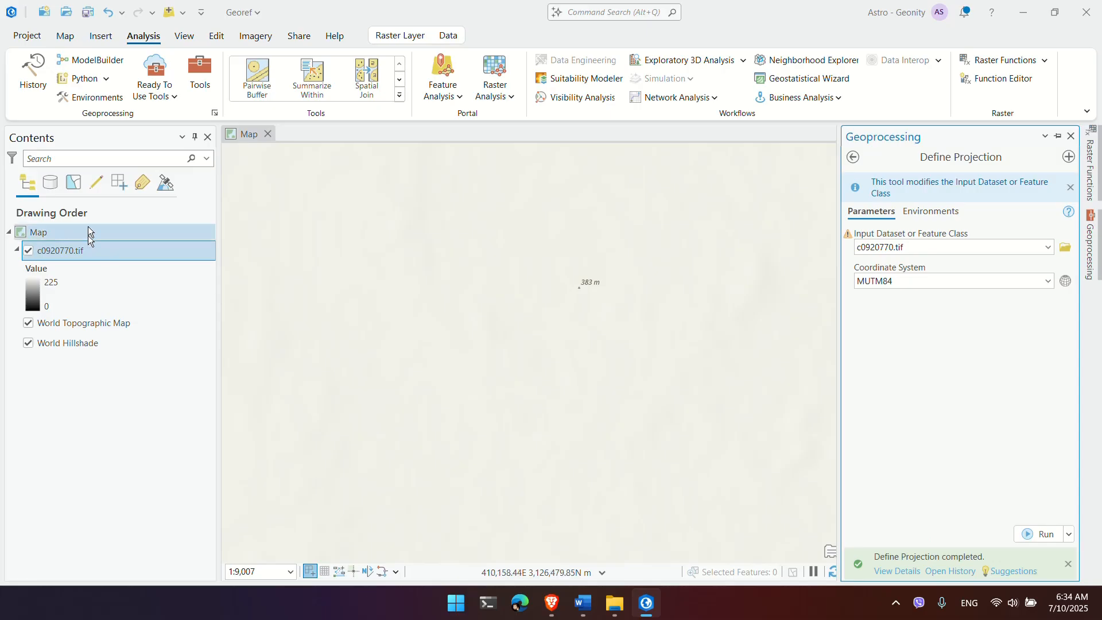
pyautogui.click(59, 253)
pyautogui.rightClick(59, 252)
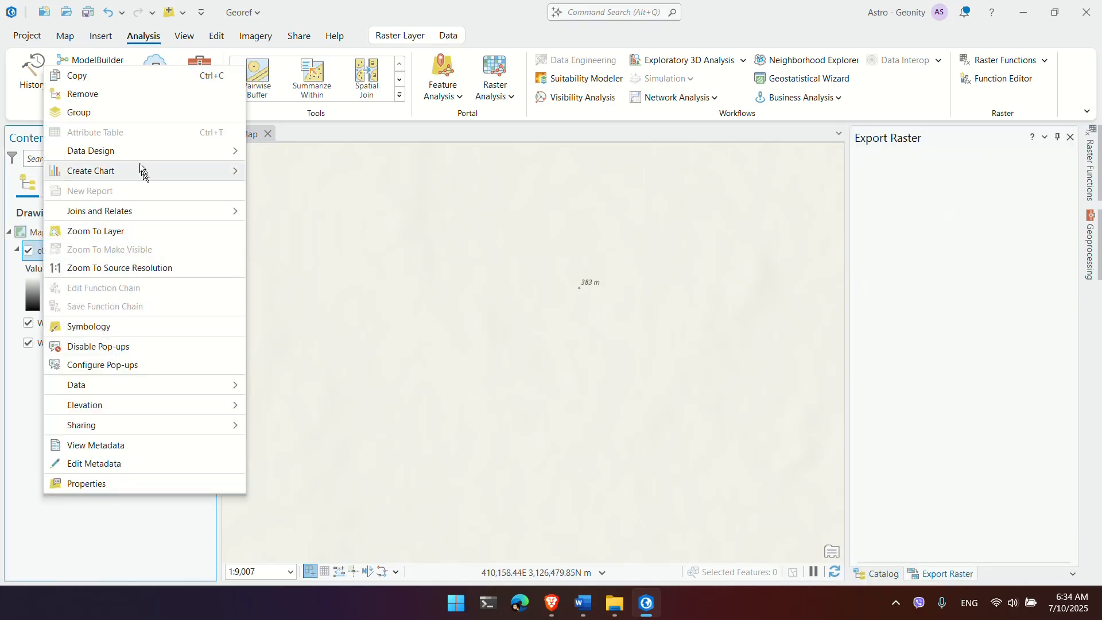
pyautogui.click(139, 233)
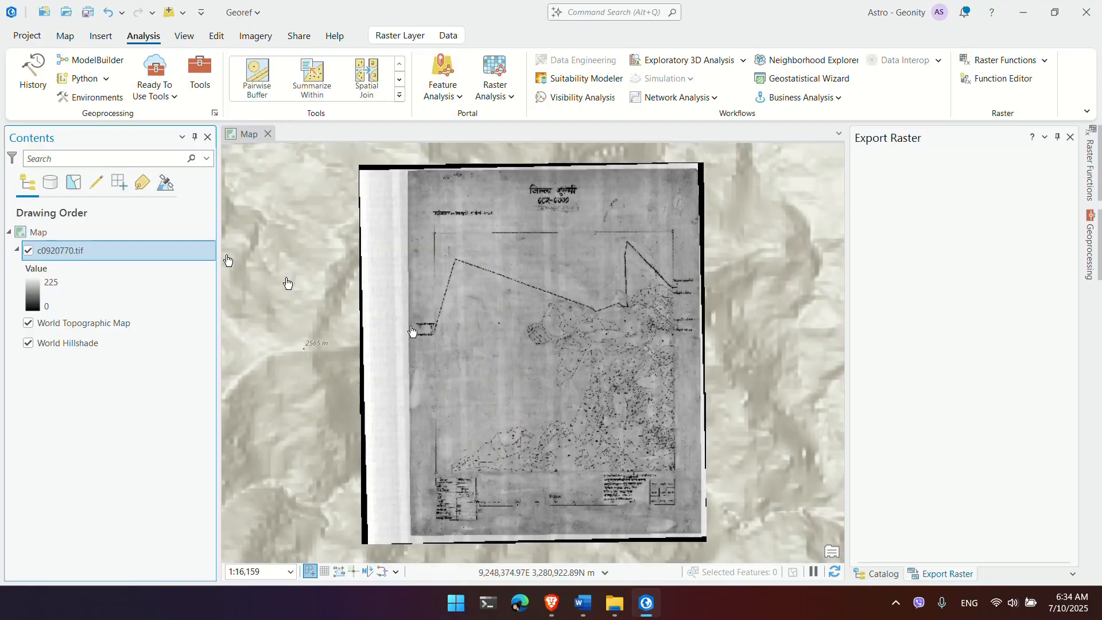
# Step: Inspect the georeferenced sheet by zooming and panning, including its Devanagari title
pyautogui.scroll(10, 513, 435)
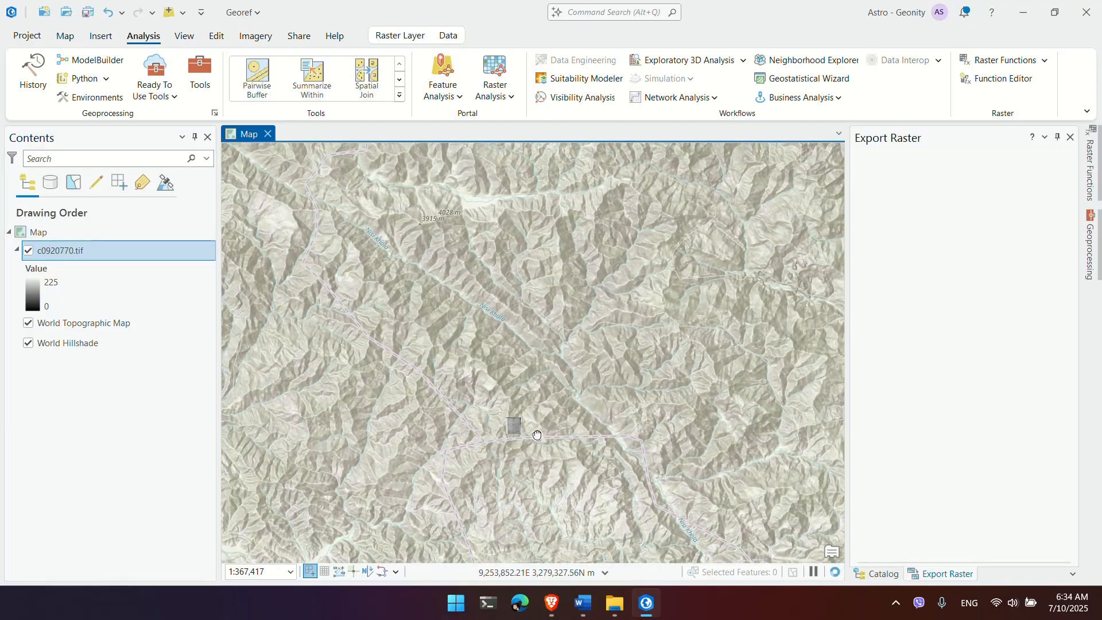
pyautogui.scroll(2, 529, 384)
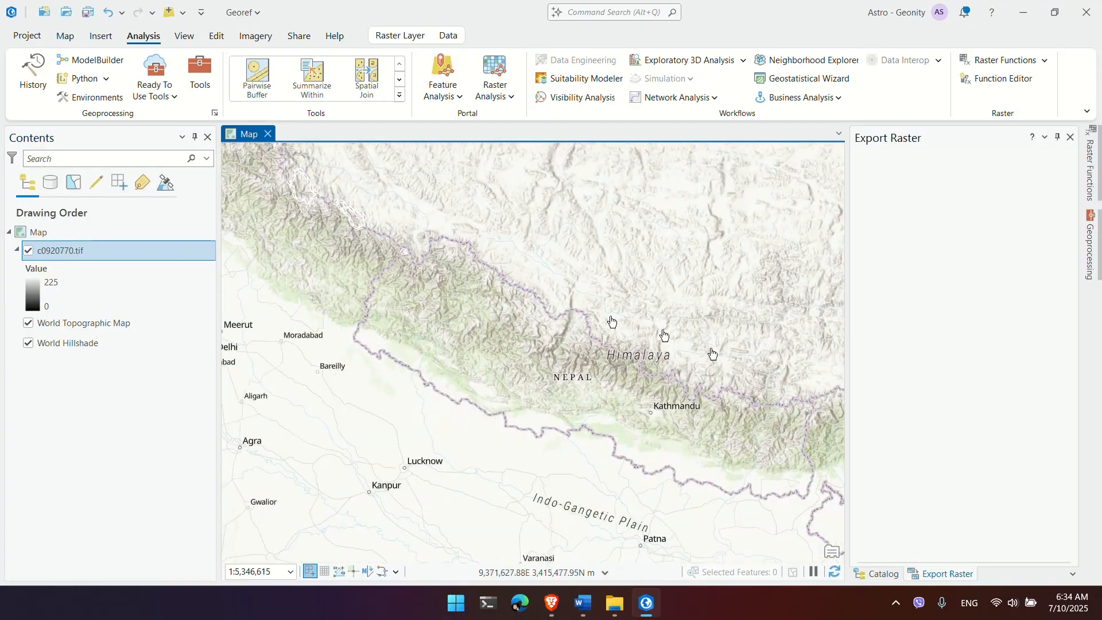
pyautogui.scroll(-6, 538, 387)
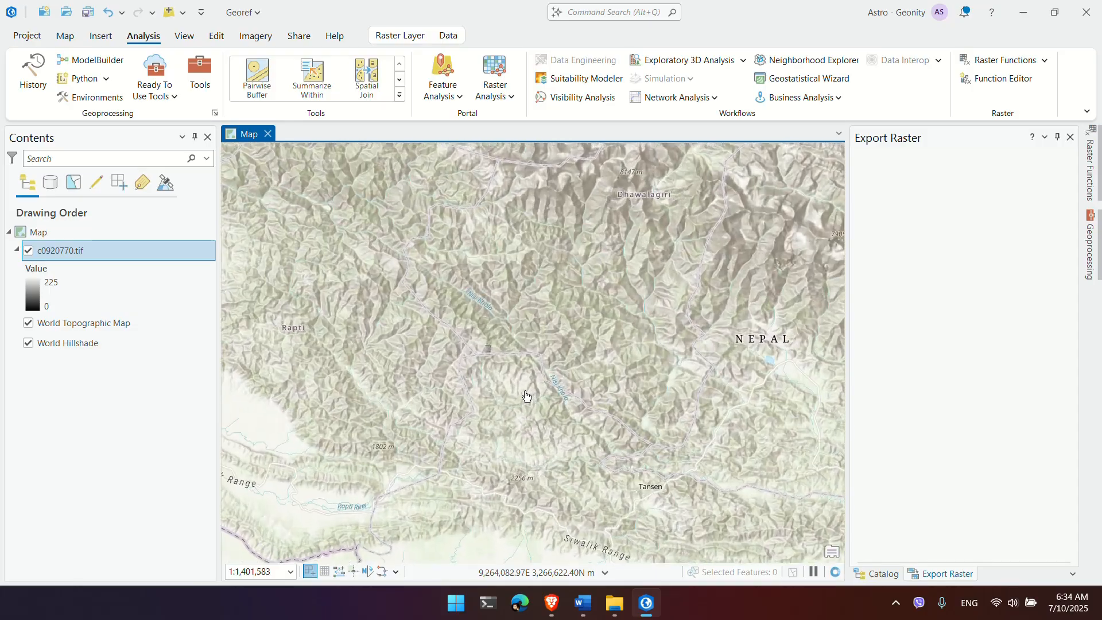
pyautogui.rightClick(87, 252)
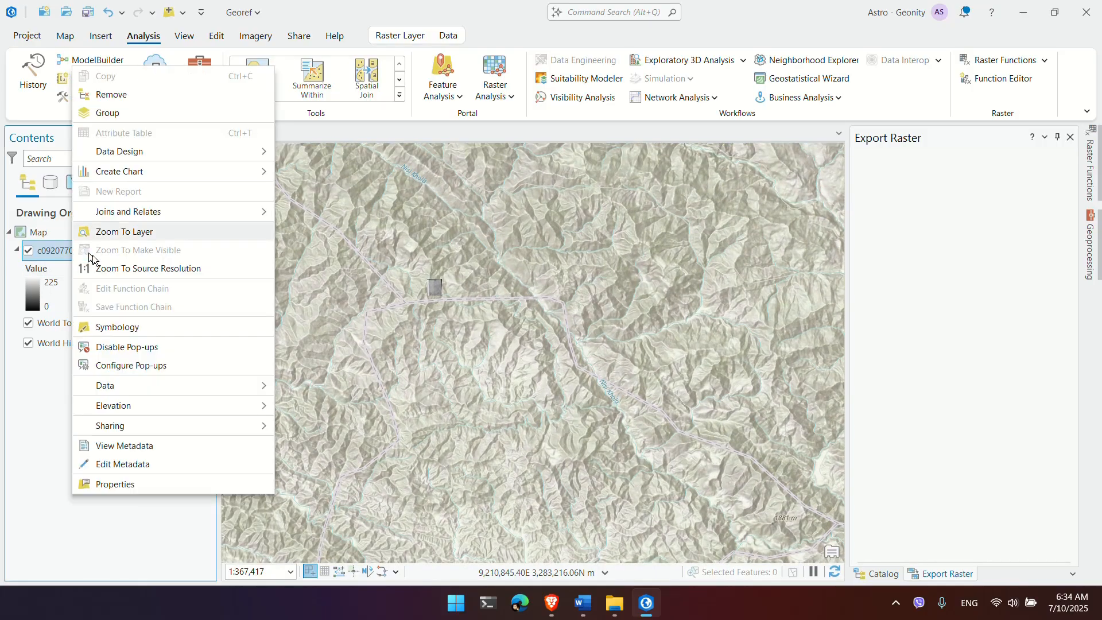
pyautogui.moveTo(172, 432)
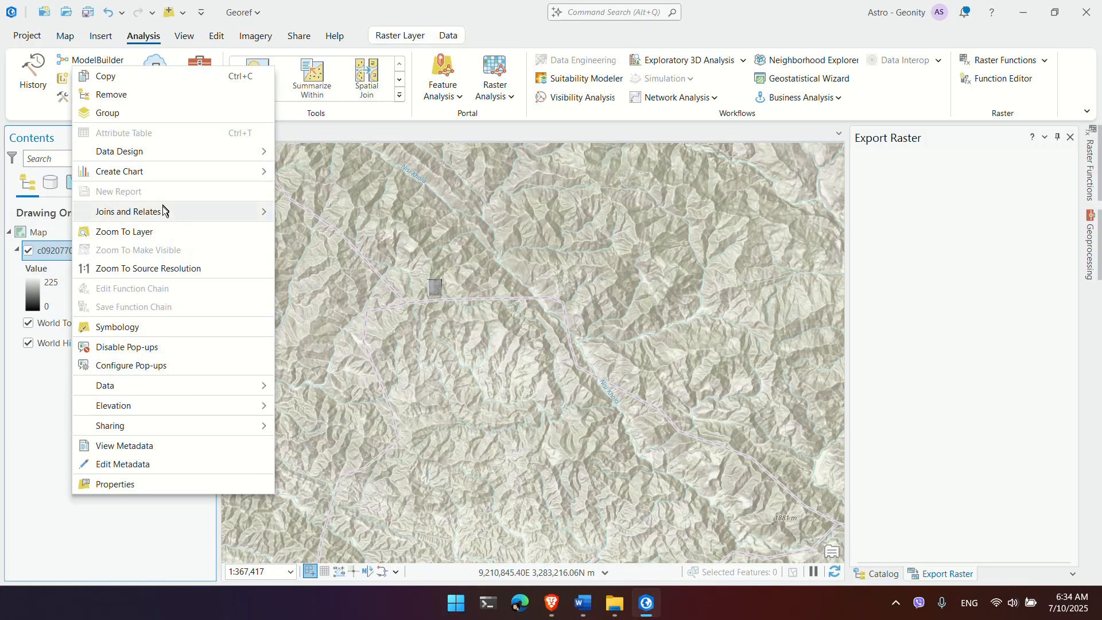
pyautogui.click(168, 231)
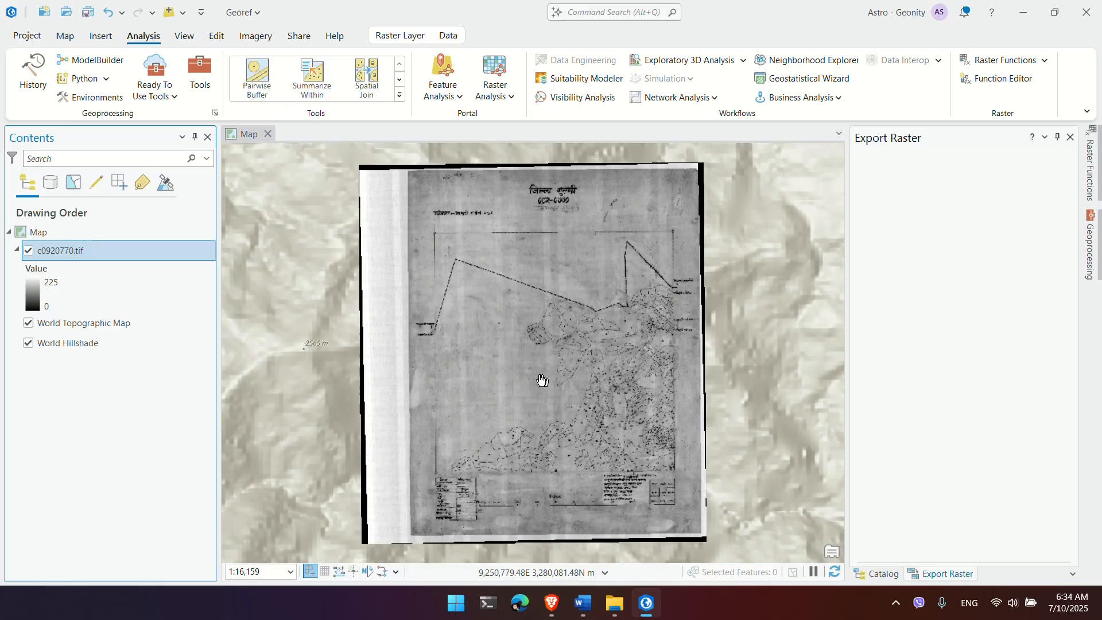
pyautogui.scroll(-1, 541, 382)
pyautogui.moveTo(542, 381); pyautogui.dragTo(620, 374)
pyautogui.scroll(3, 449, 224)
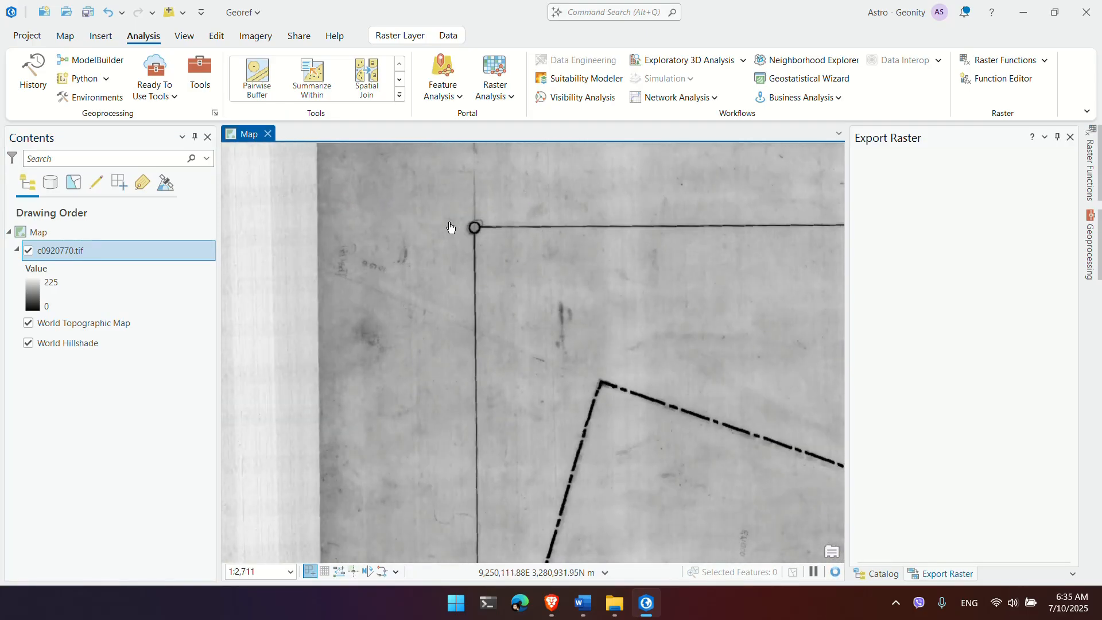
pyautogui.moveTo(593, 302); pyautogui.dragTo(522, 351)
pyautogui.scroll(-1, 522, 350)
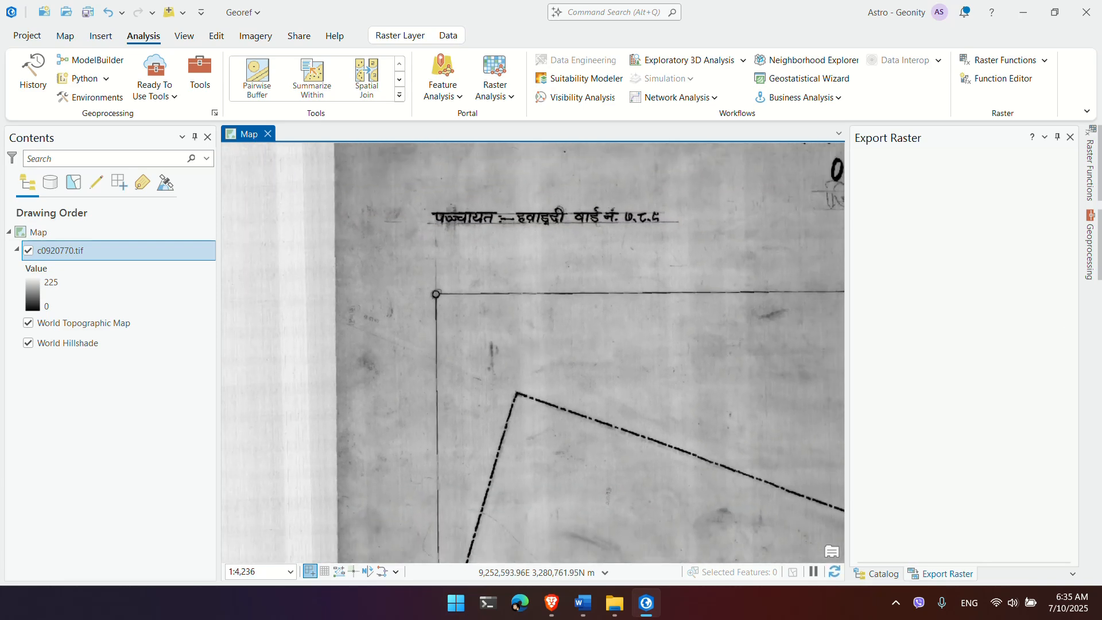
pyautogui.hotkey('alt', 'Tab')
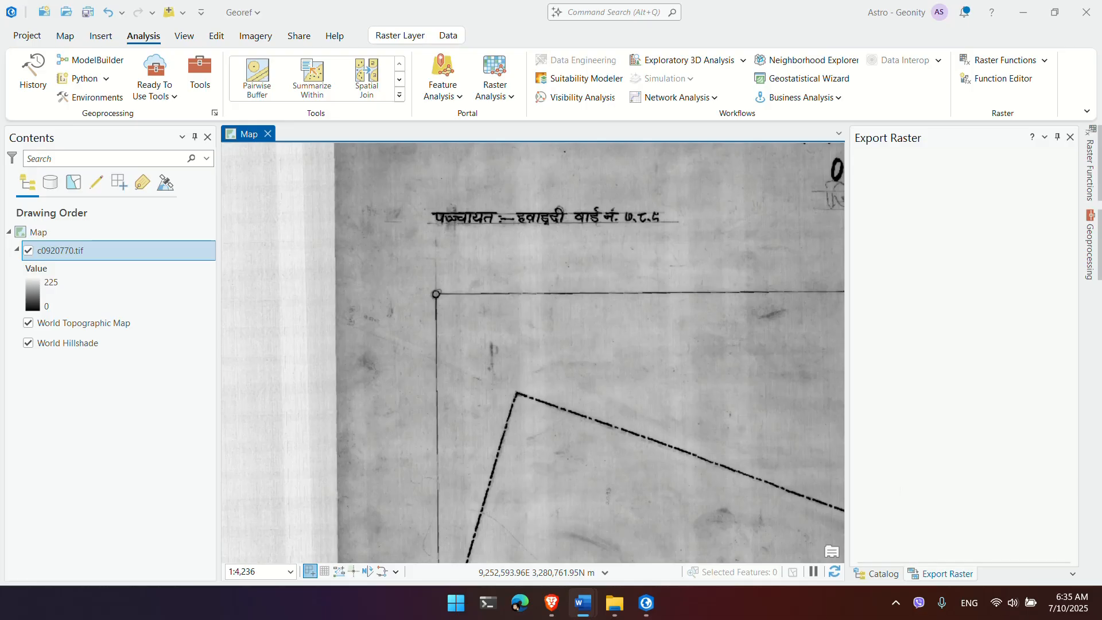
pyautogui.scroll(-2, 743, 401)
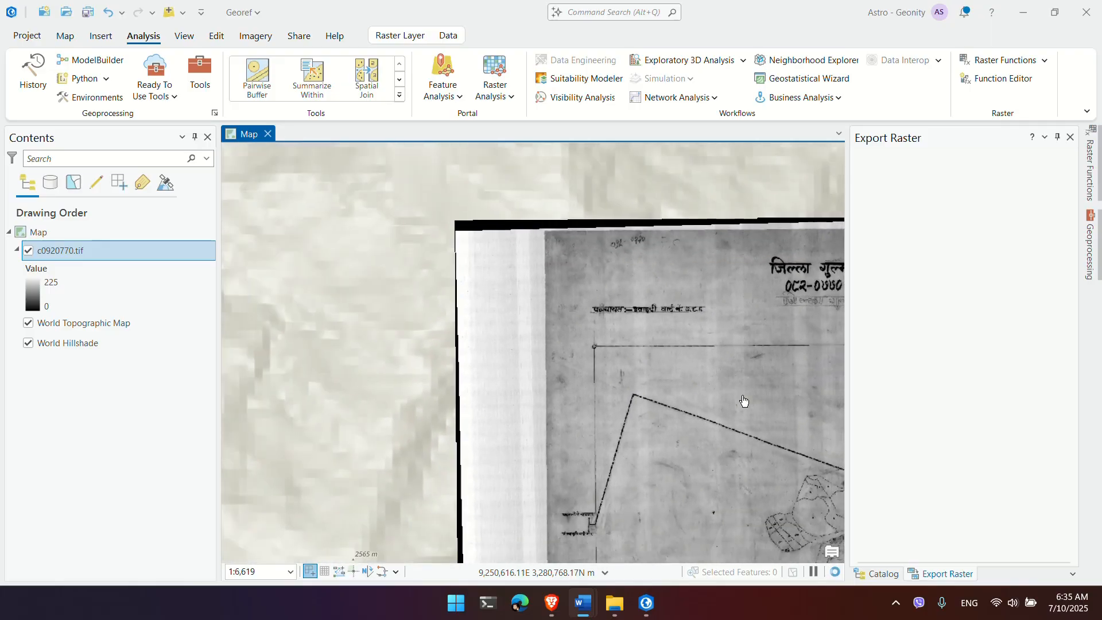
pyautogui.moveTo(692, 394); pyautogui.dragTo(437, 303)
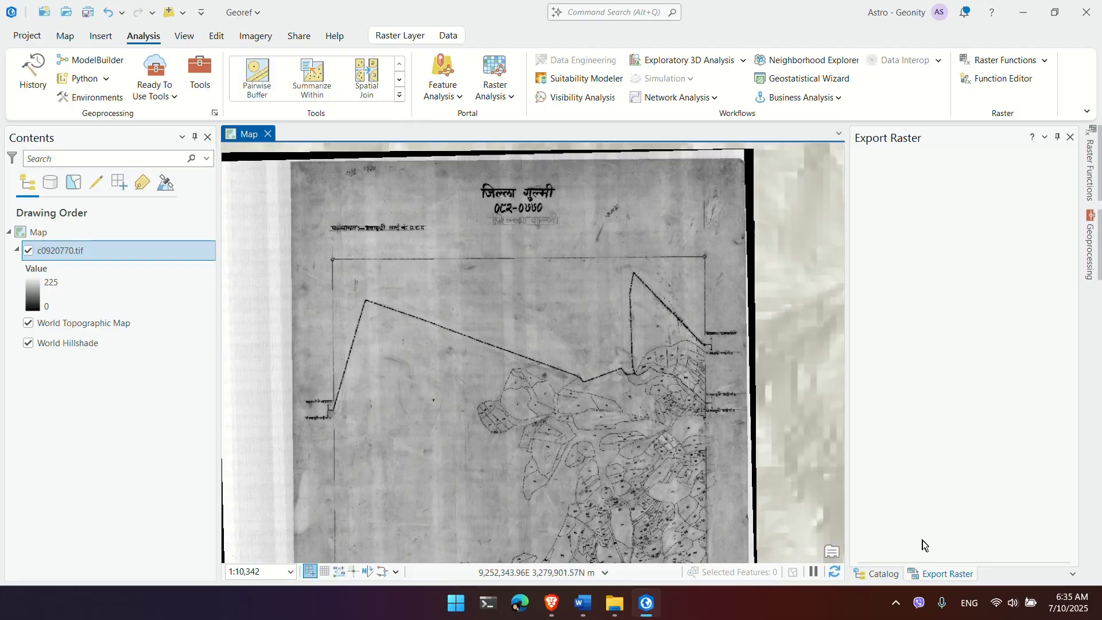
# Step: Show the Catalog pane and expand the project's Databases list
pyautogui.click(883, 575)
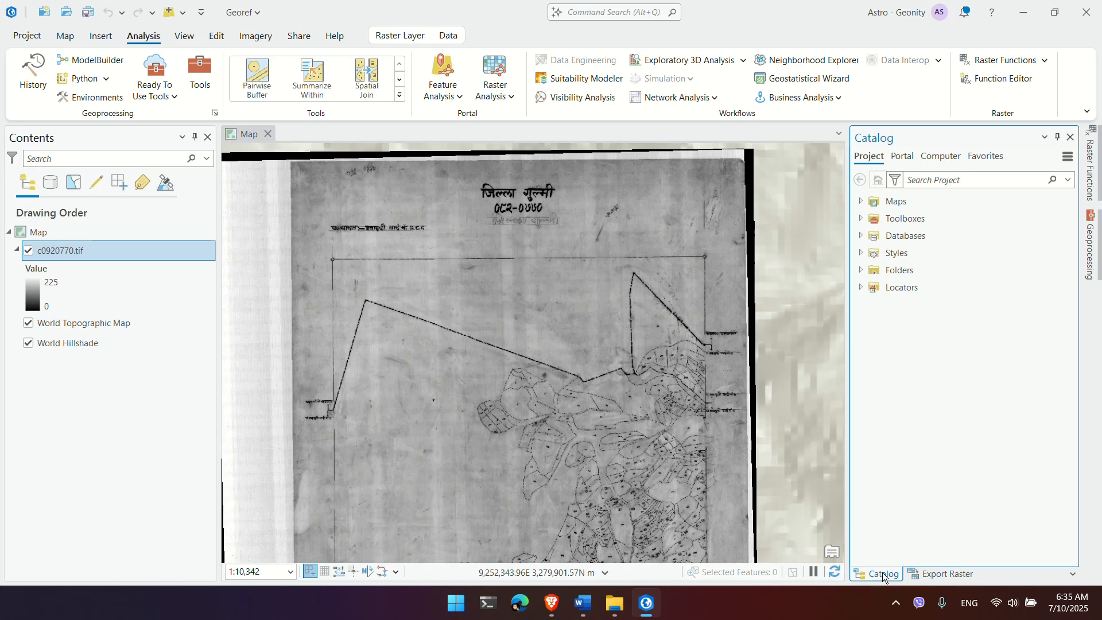
pyautogui.click(184, 36)
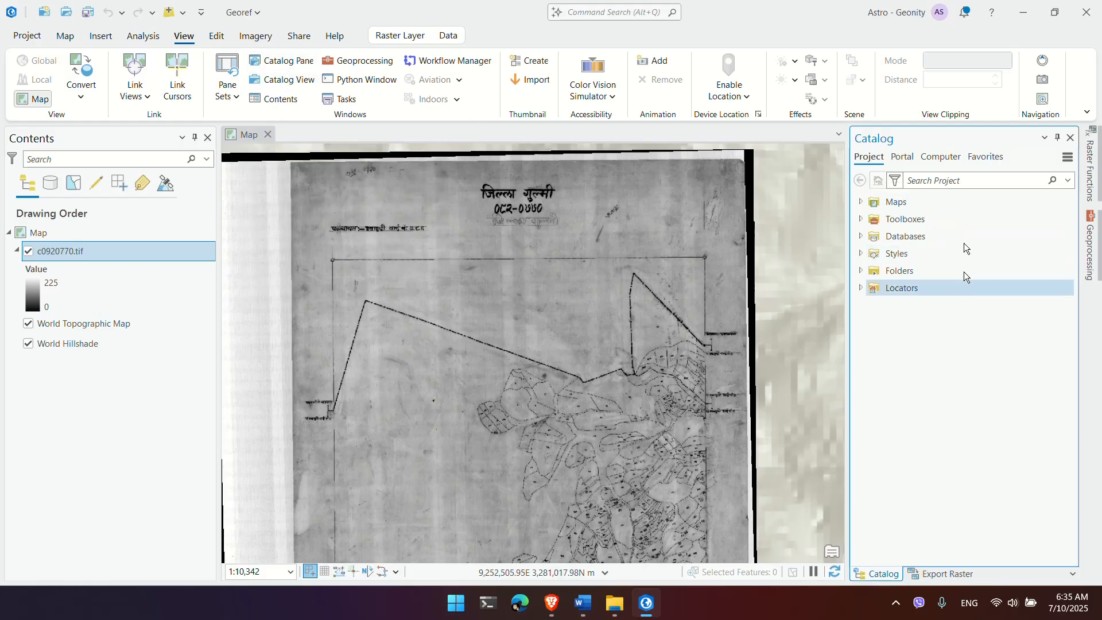
pyautogui.click(860, 235)
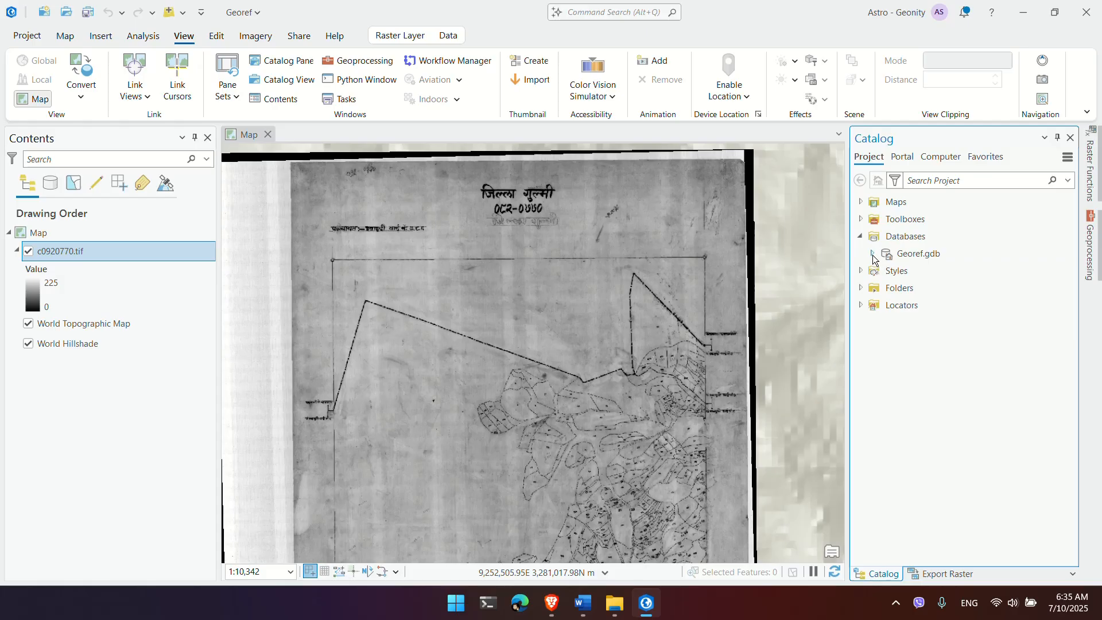
pyautogui.rightClick(902, 240)
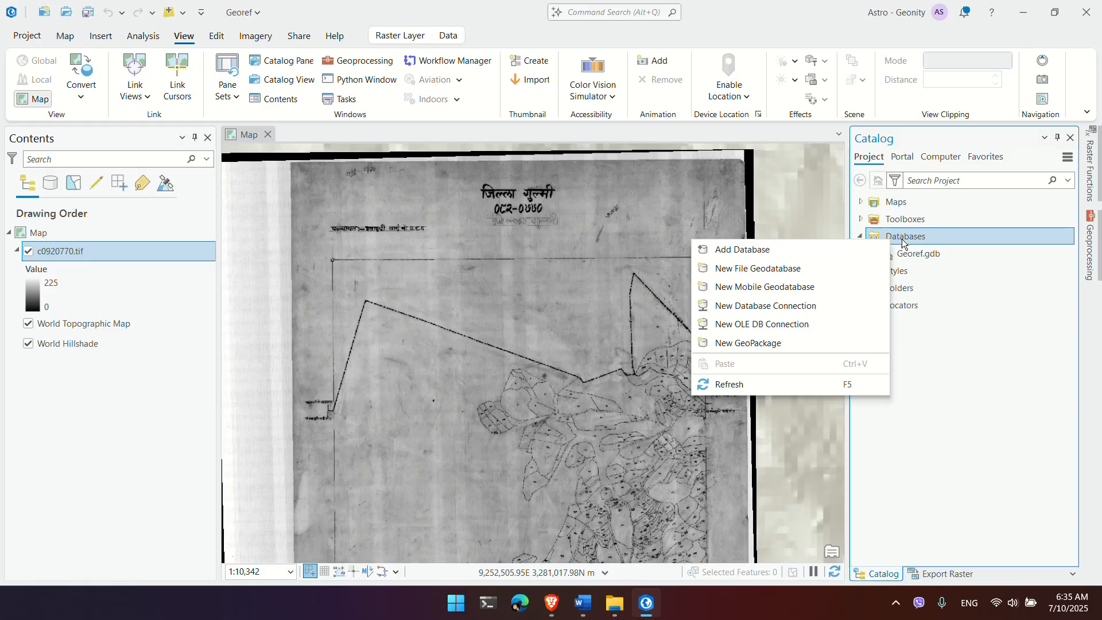
pyautogui.click(863, 250)
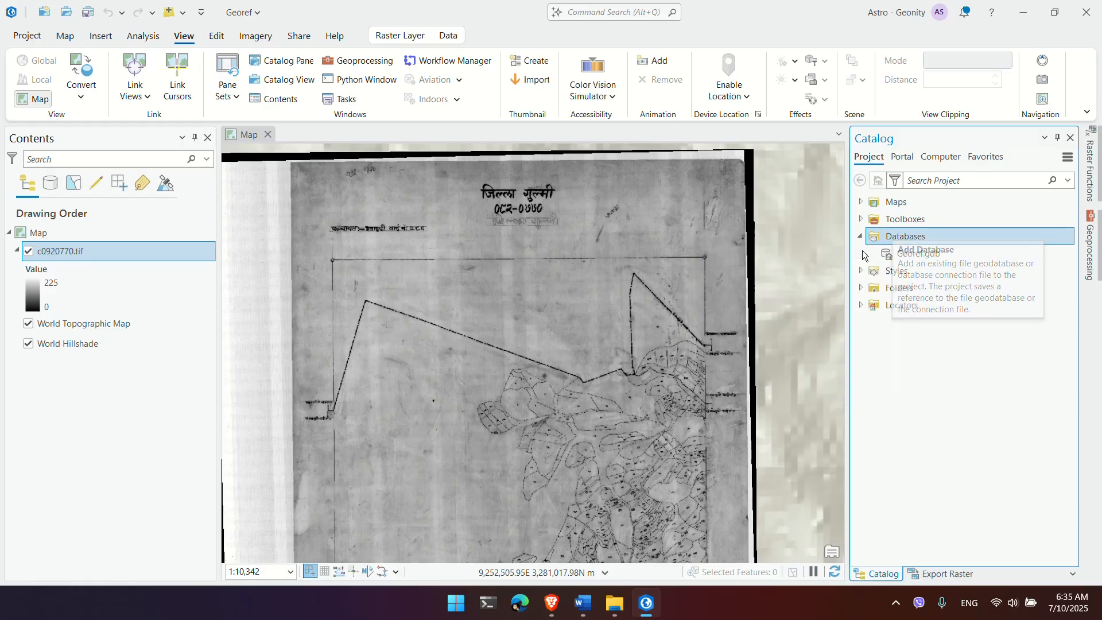
pyautogui.click(709, 153)
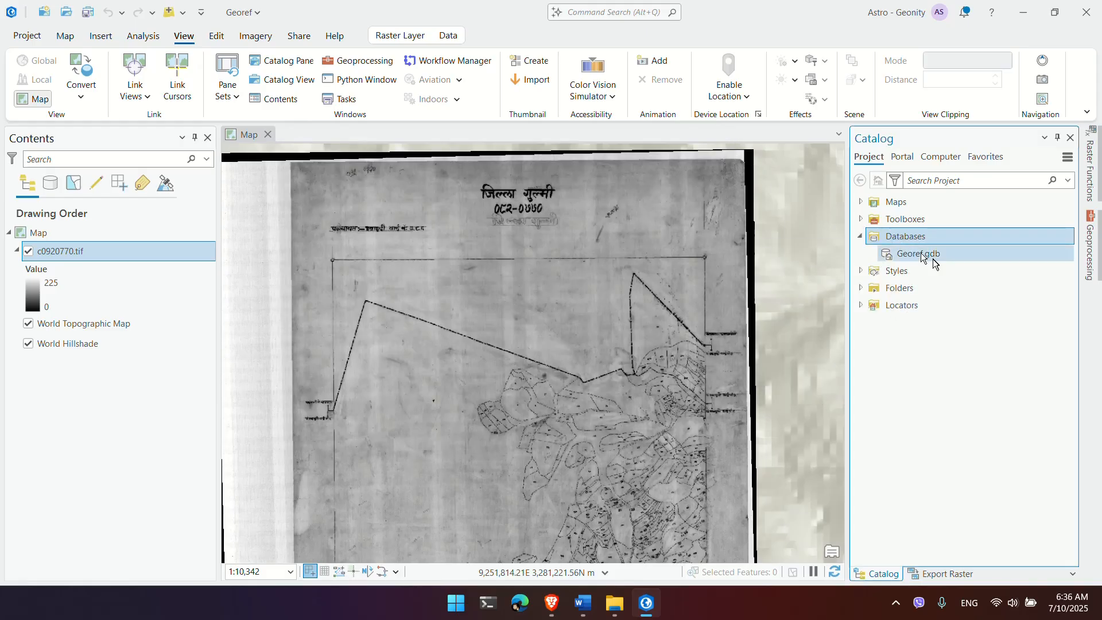
# Step: Create a new file geodatabase named Gulmi under Databases
pyautogui.rightClick(938, 235)
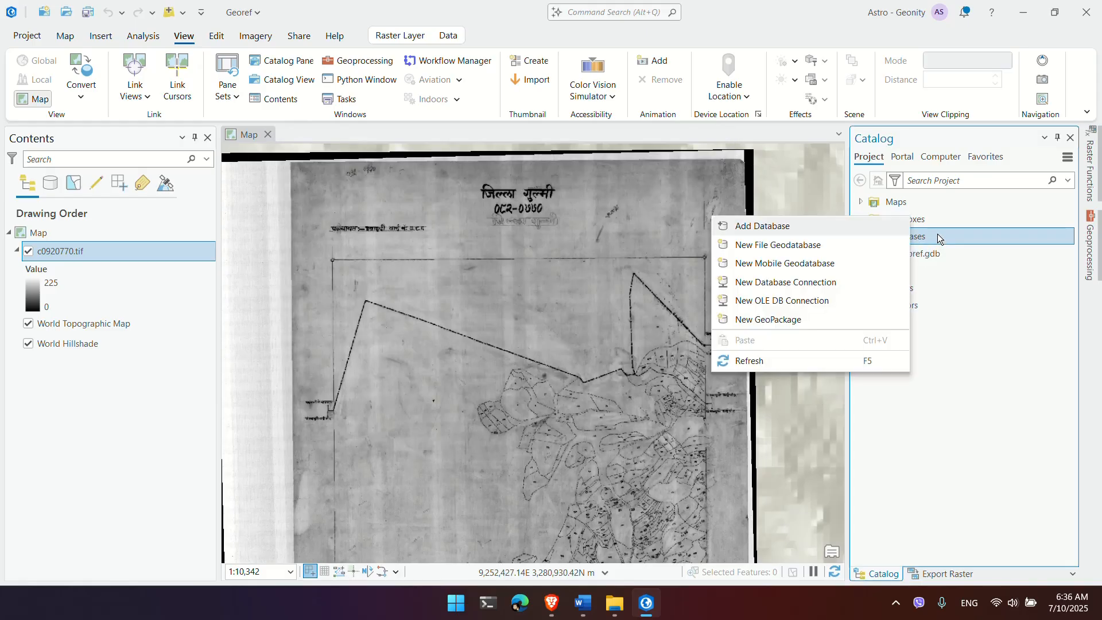
pyautogui.click(829, 250)
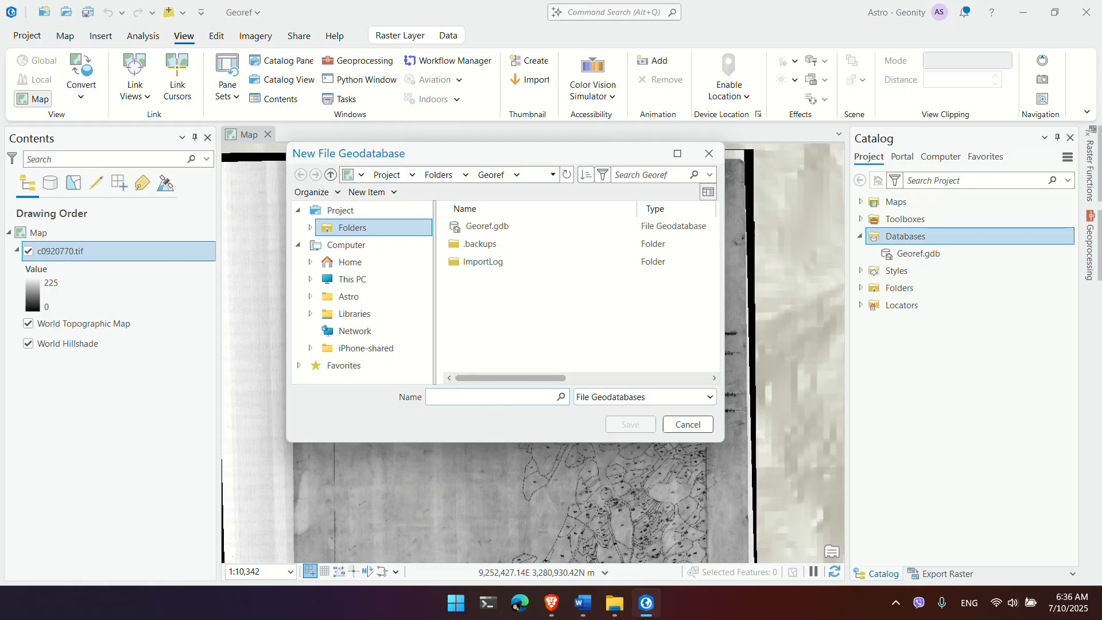
pyautogui.write('Gulmi')
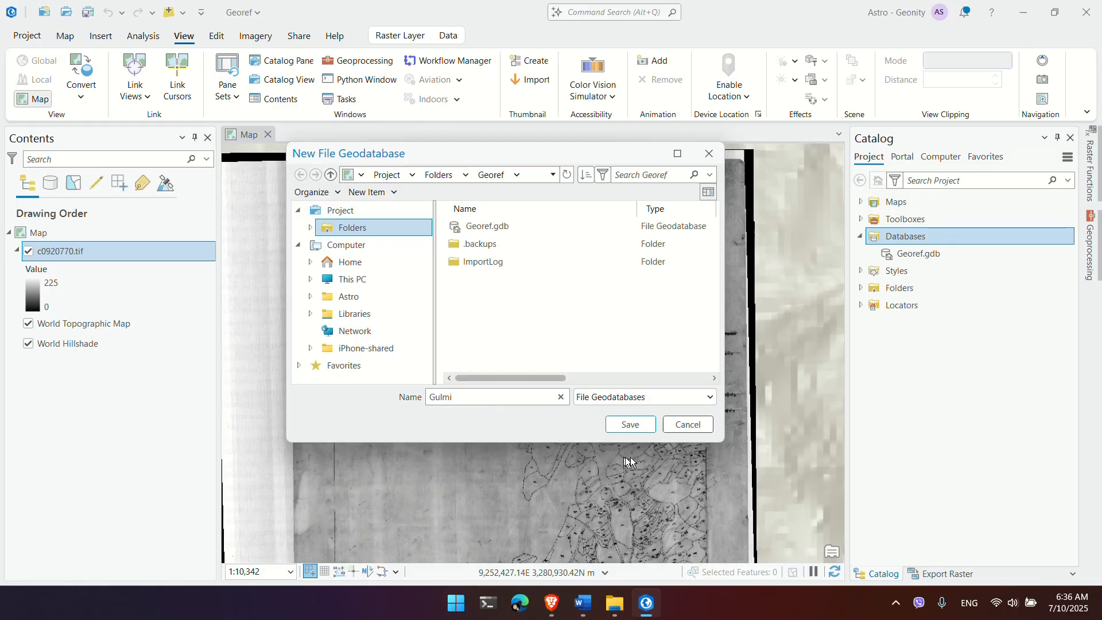
pyautogui.click(631, 427)
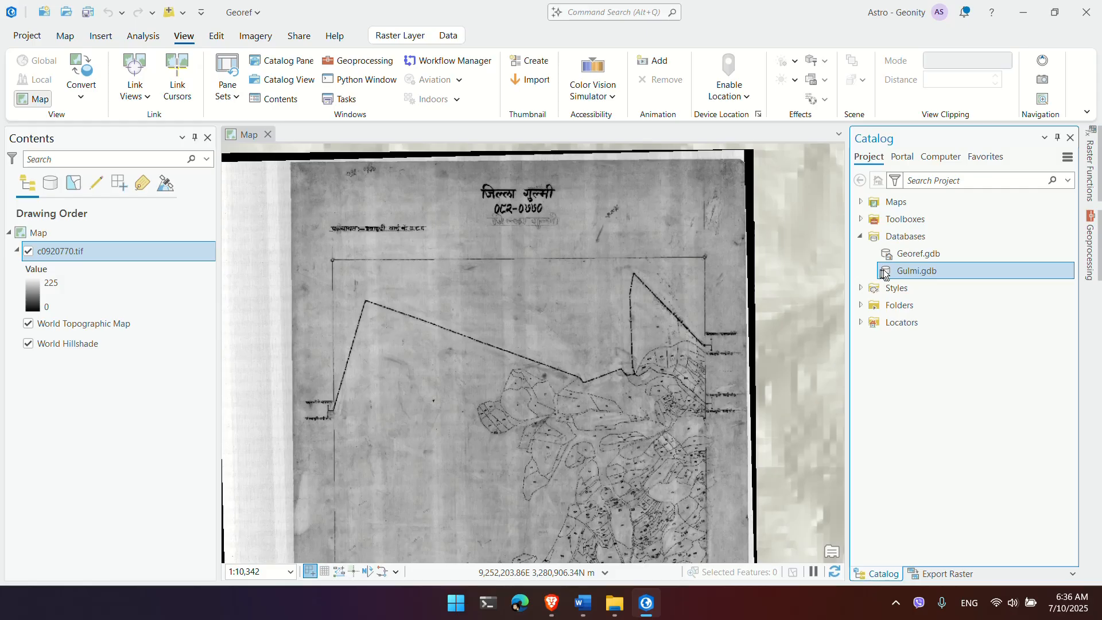
# Step: Start a new polygon feature class named Parcel in Gulmi.gdb and advance to its fields page
pyautogui.rightClick(888, 272)
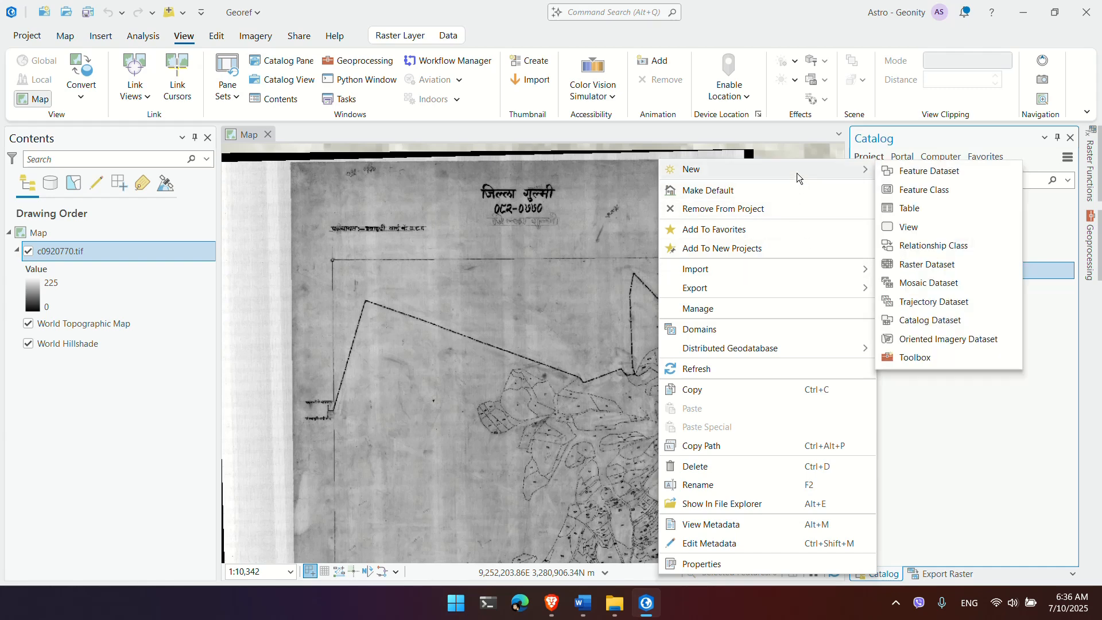
pyautogui.click(932, 190)
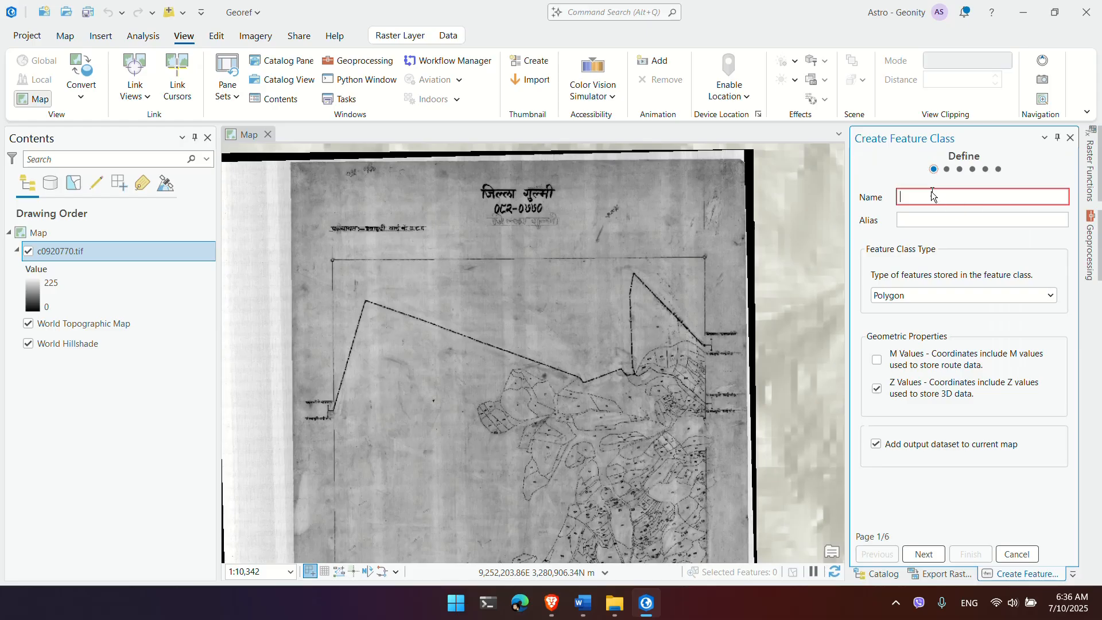
pyautogui.write('Parcel')
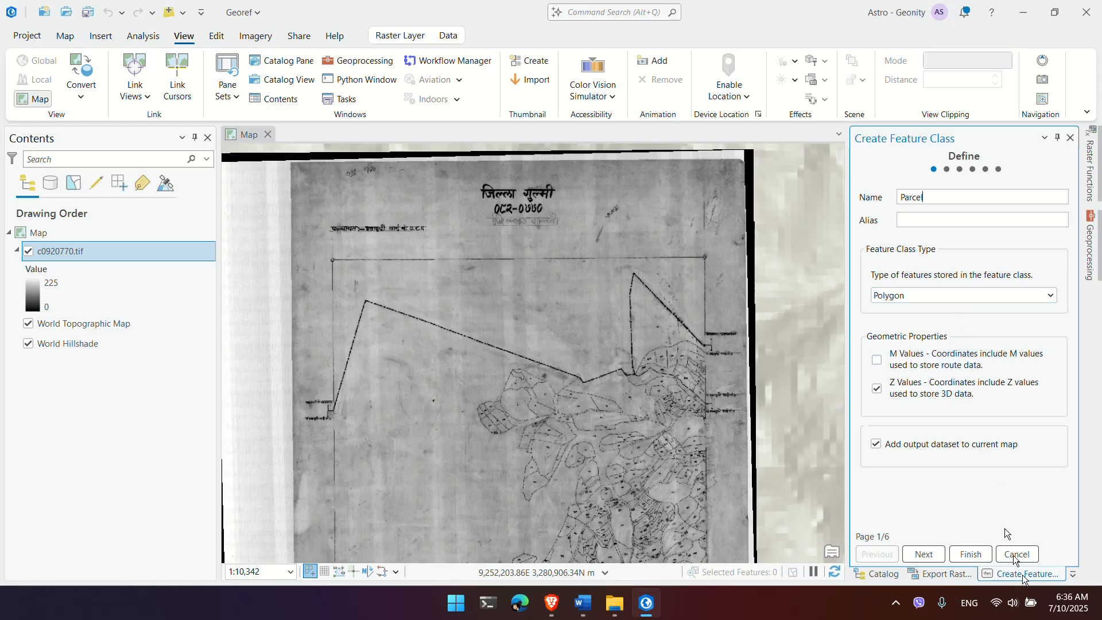
pyautogui.click(925, 560)
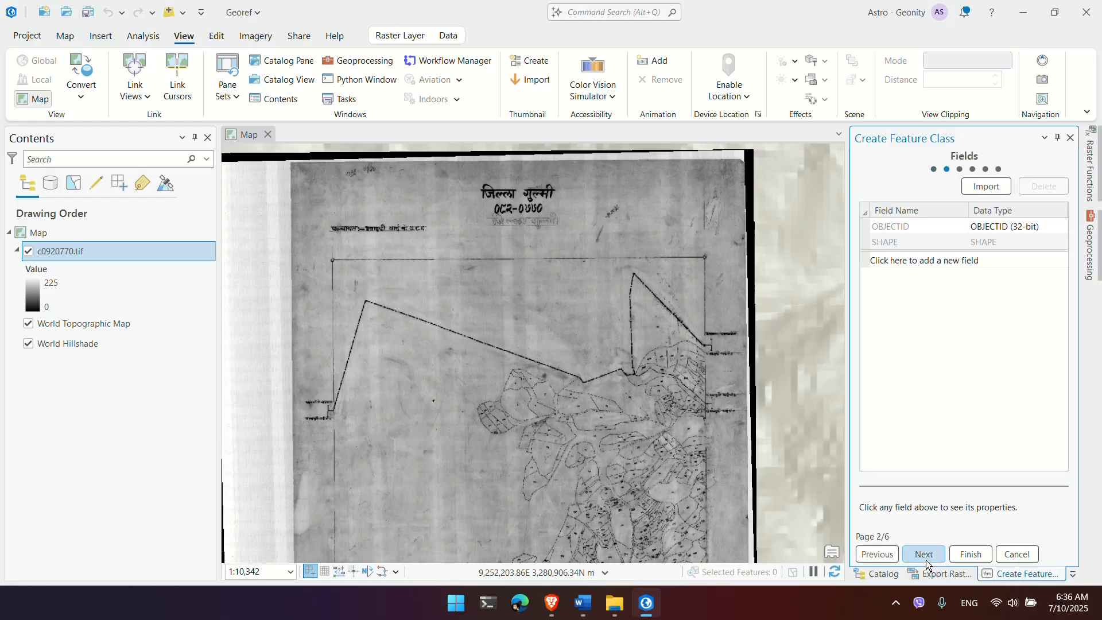
# Step: Add four fields named PARCELNO, DISTRICT, VDC and GRIDS1
pyautogui.click(916, 261)
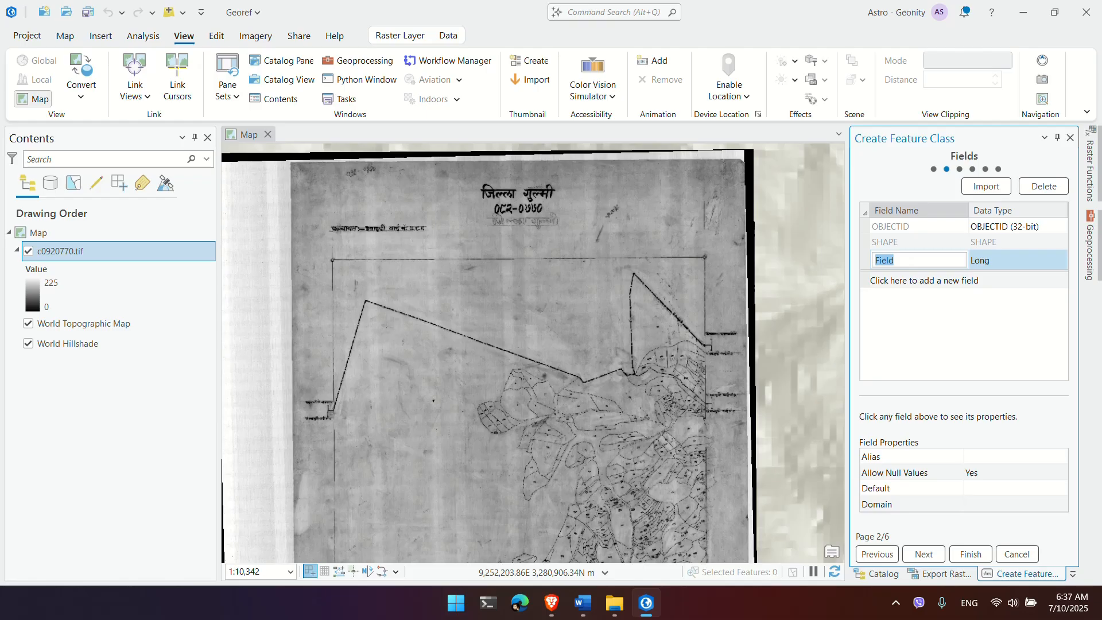
pyautogui.write('PARCELNO')
pyautogui.click(919, 280)
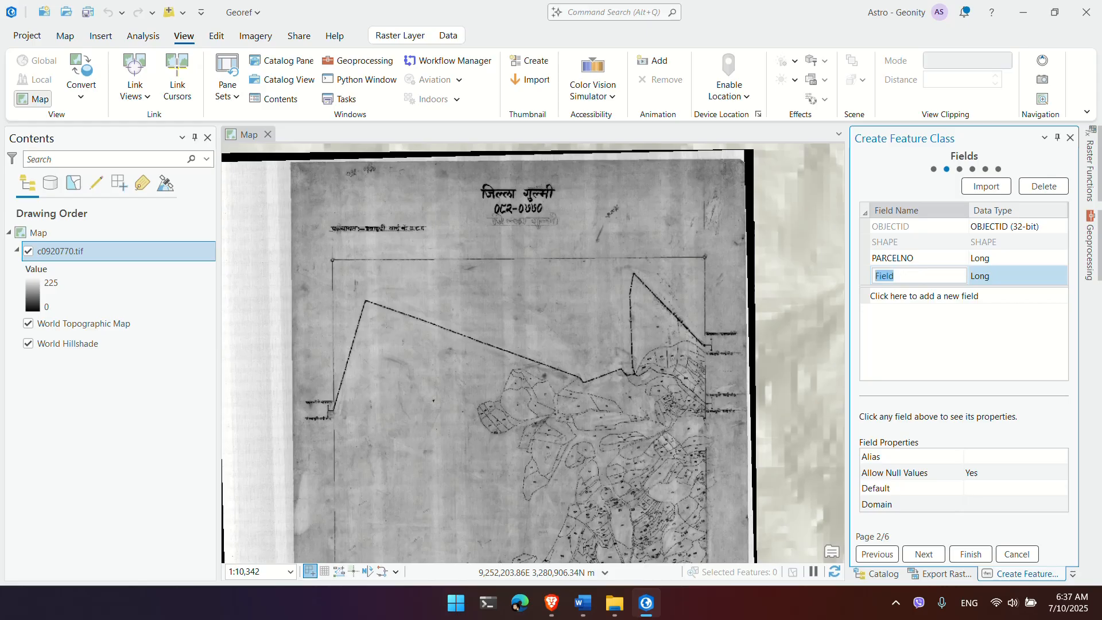
pyautogui.write('DISTRICT')
pyautogui.click(904, 297)
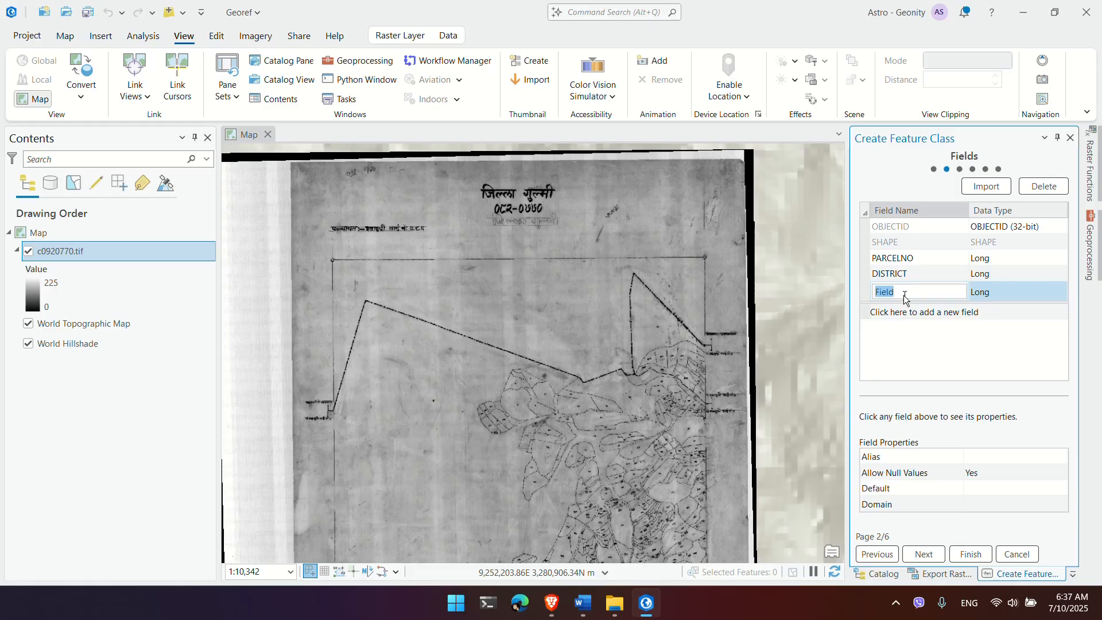
pyautogui.write('VDC')
pyautogui.click(910, 317)
pyautogui.write('GRIDS')
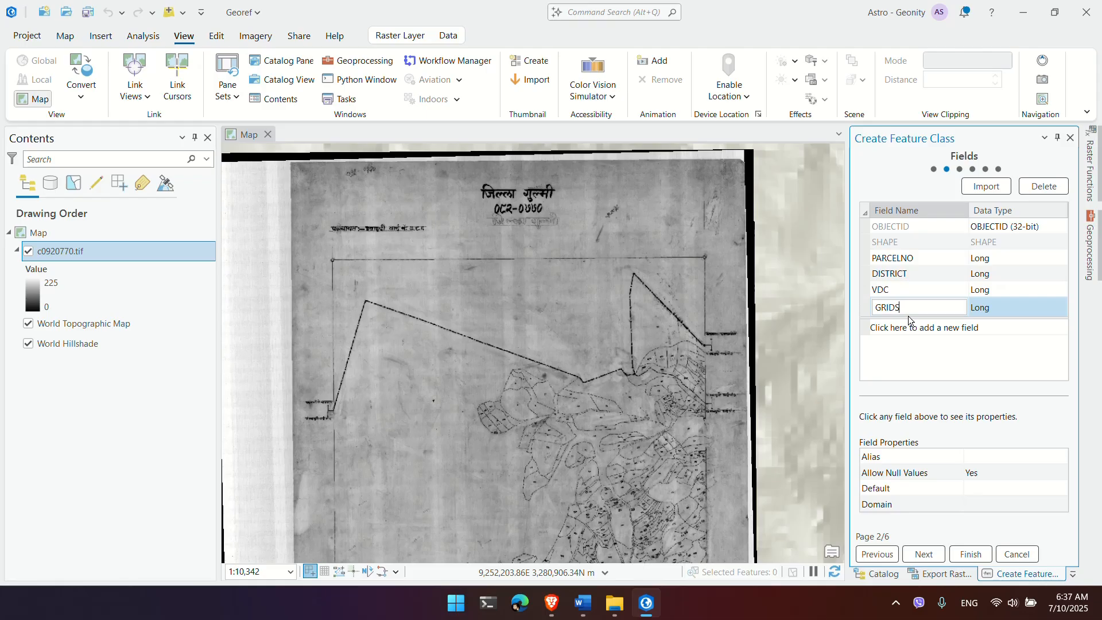
pyautogui.write('1')
pyautogui.click(991, 259)
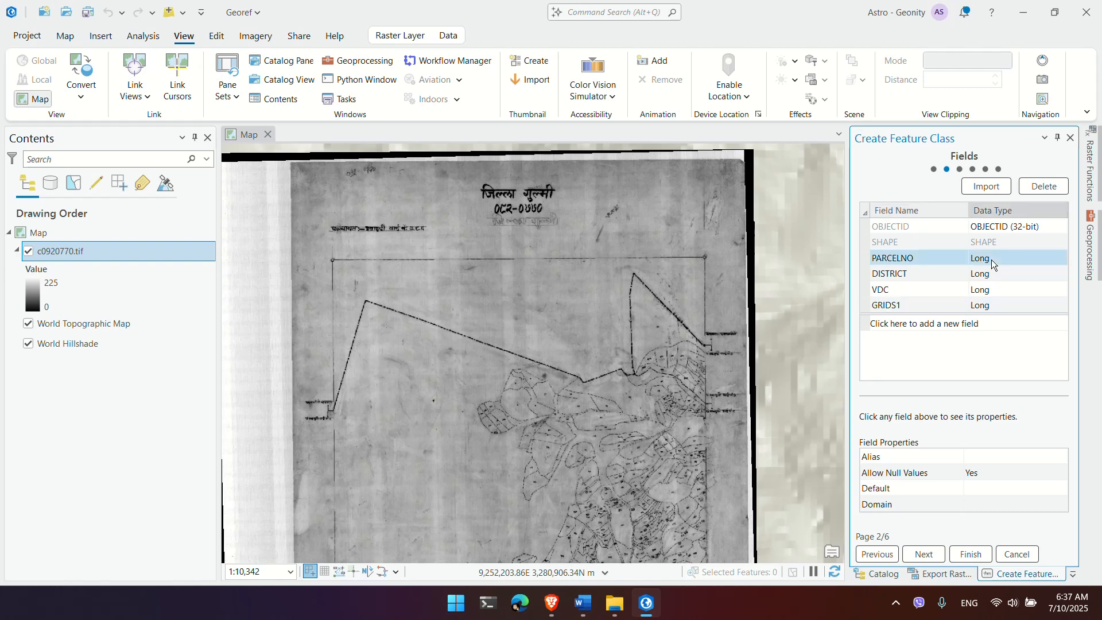
# Step: Set PARCELNO to Short and DISTRICT, VDC and GRIDS1 to Text
pyautogui.click(990, 260)
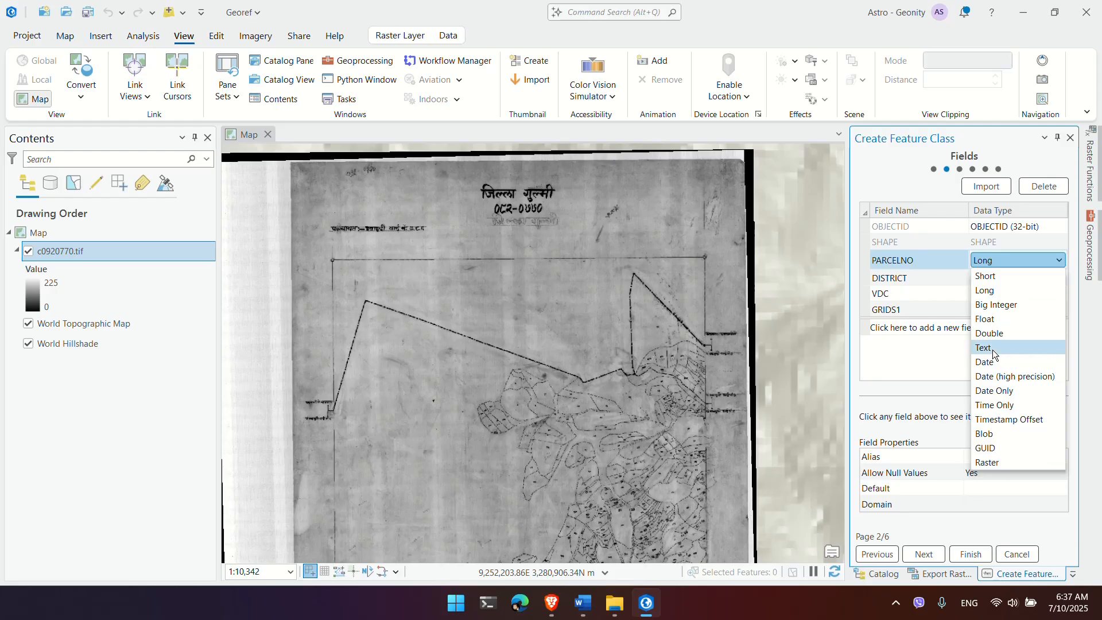
pyautogui.click(992, 279)
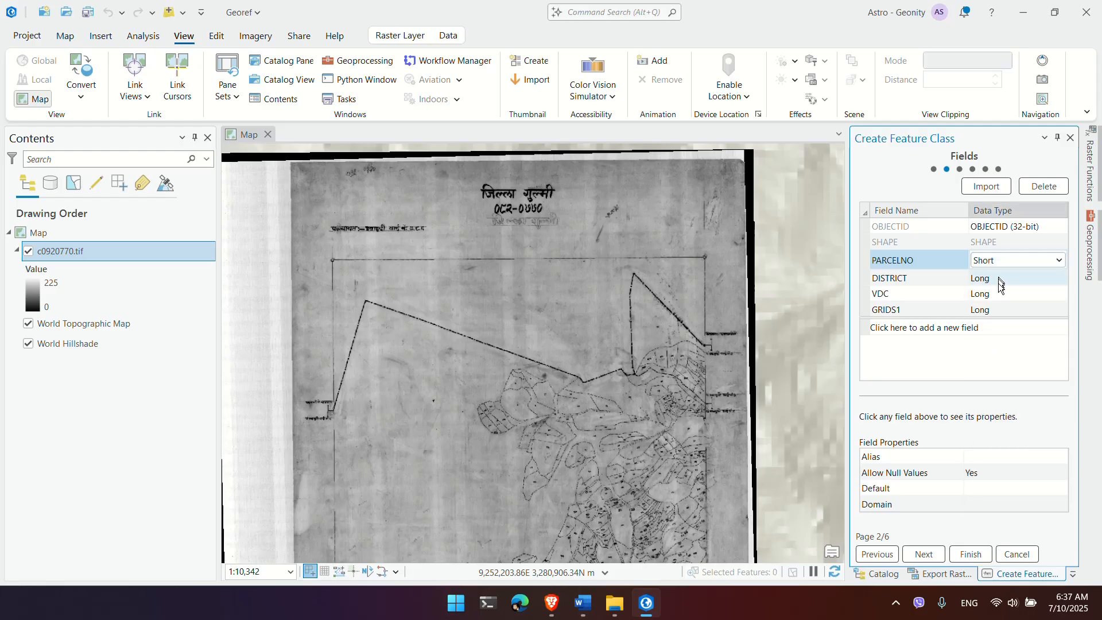
pyautogui.click(998, 284)
pyautogui.click(1057, 277)
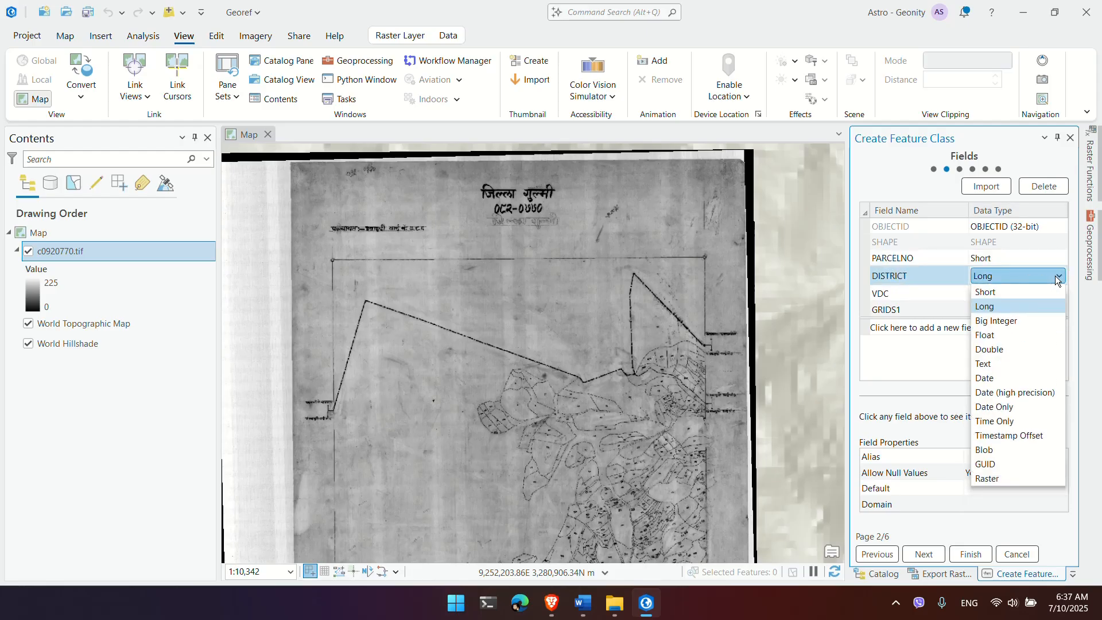
pyautogui.click(991, 365)
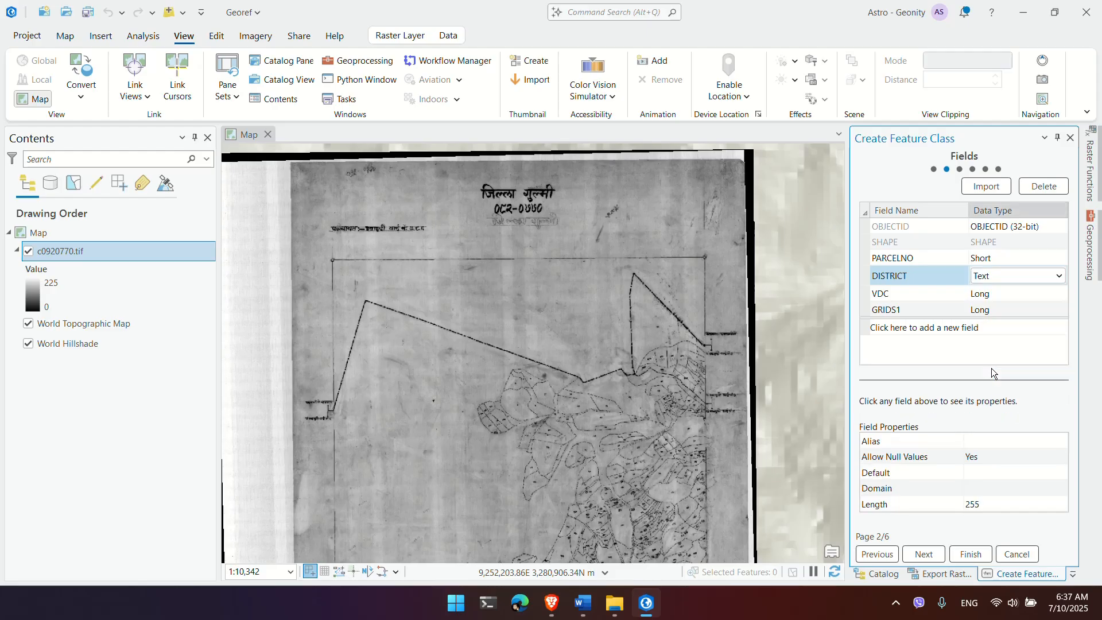
pyautogui.click(1055, 296)
pyautogui.click(1053, 294)
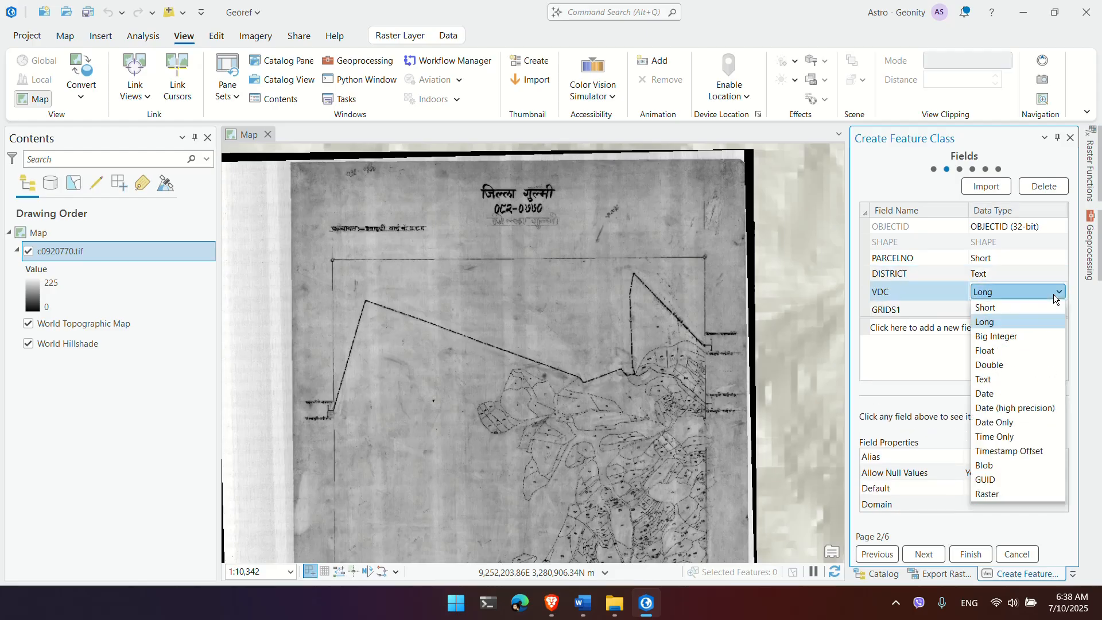
pyautogui.click(1026, 379)
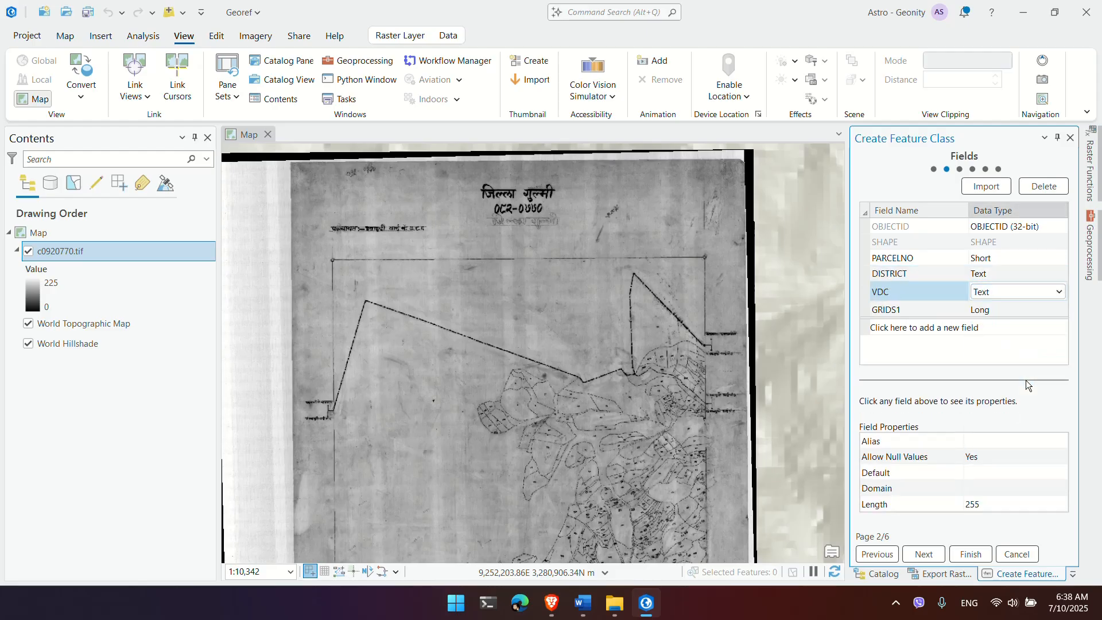
pyautogui.click(1039, 312)
pyautogui.click(1039, 309)
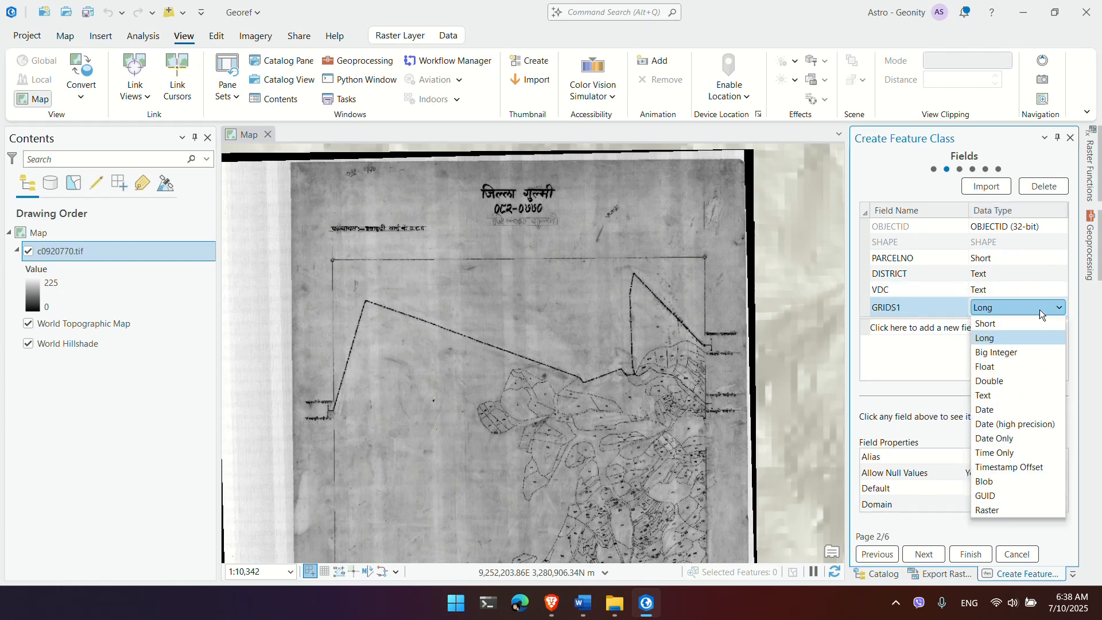
pyautogui.click(1026, 396)
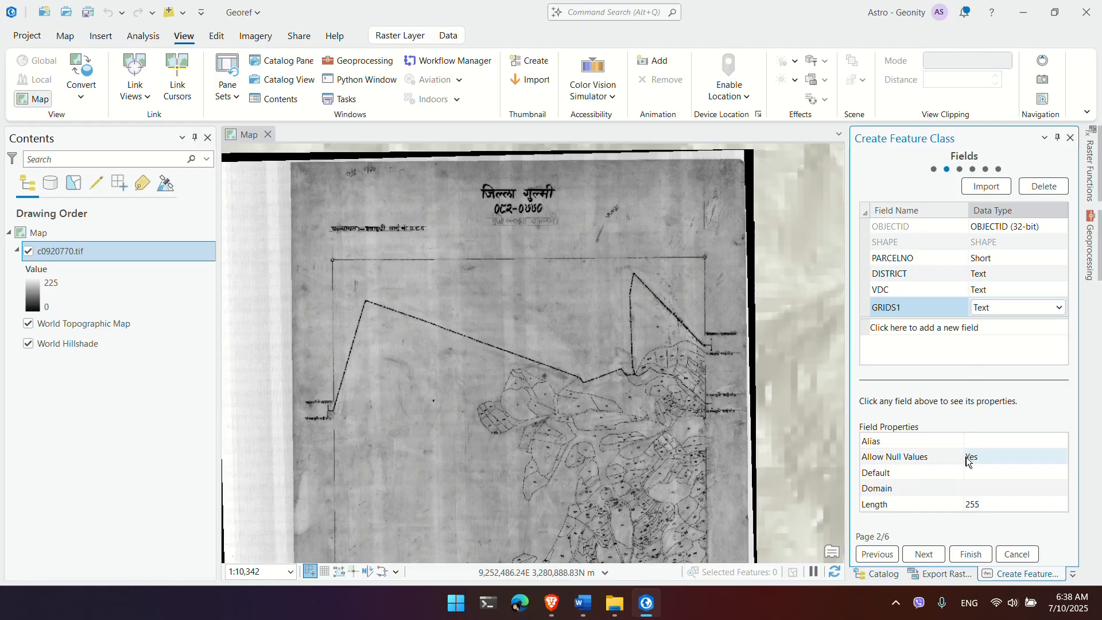
# Step: Assign MUTM84 to Parcel, keep default tolerance and resolution, and finish creating it
pyautogui.click(923, 554)
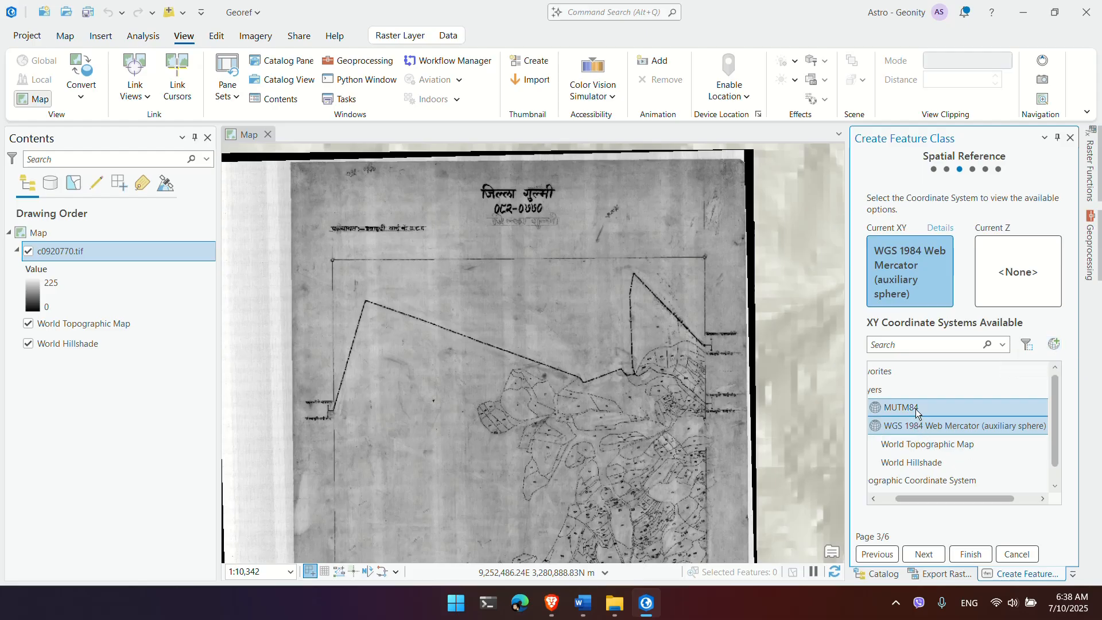
pyautogui.moveTo(931, 498); pyautogui.dragTo(900, 496)
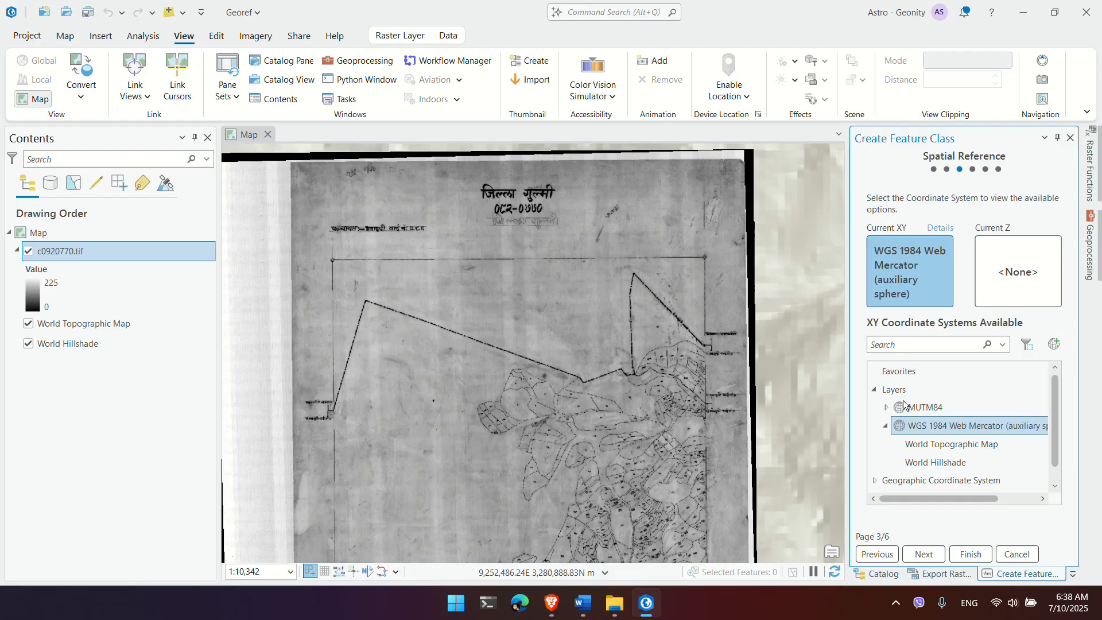
pyautogui.click(927, 408)
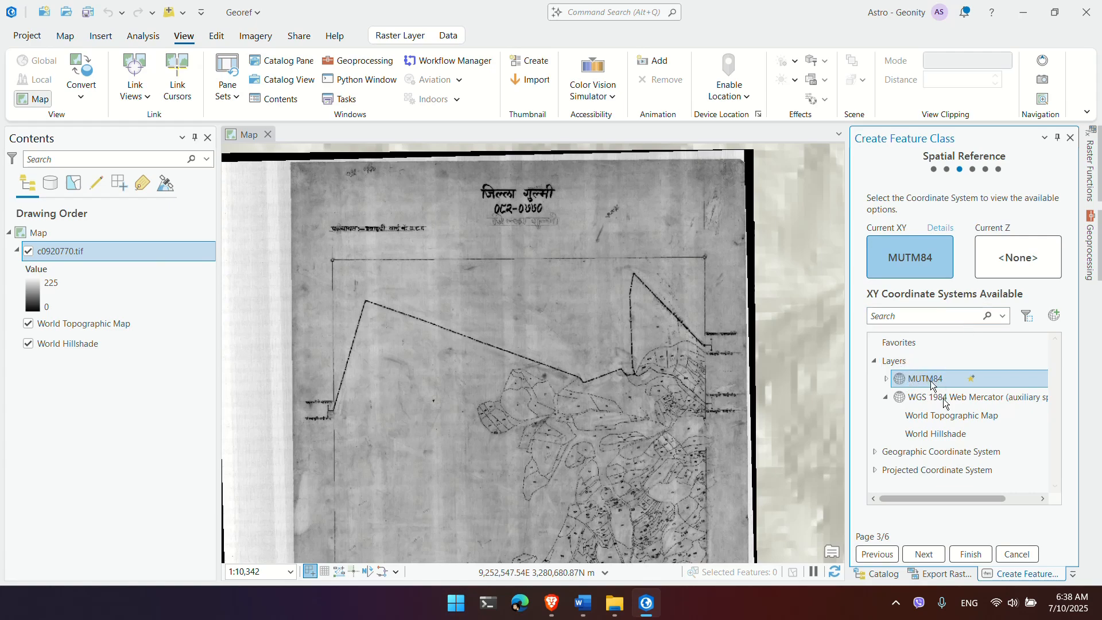
pyautogui.click(924, 554)
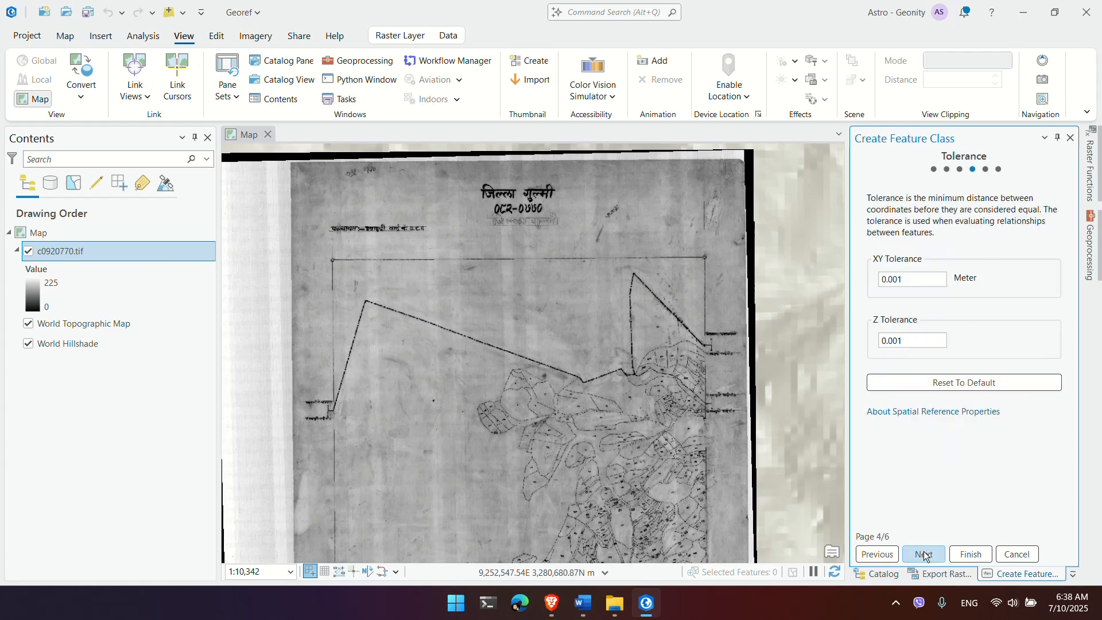
pyautogui.click(924, 555)
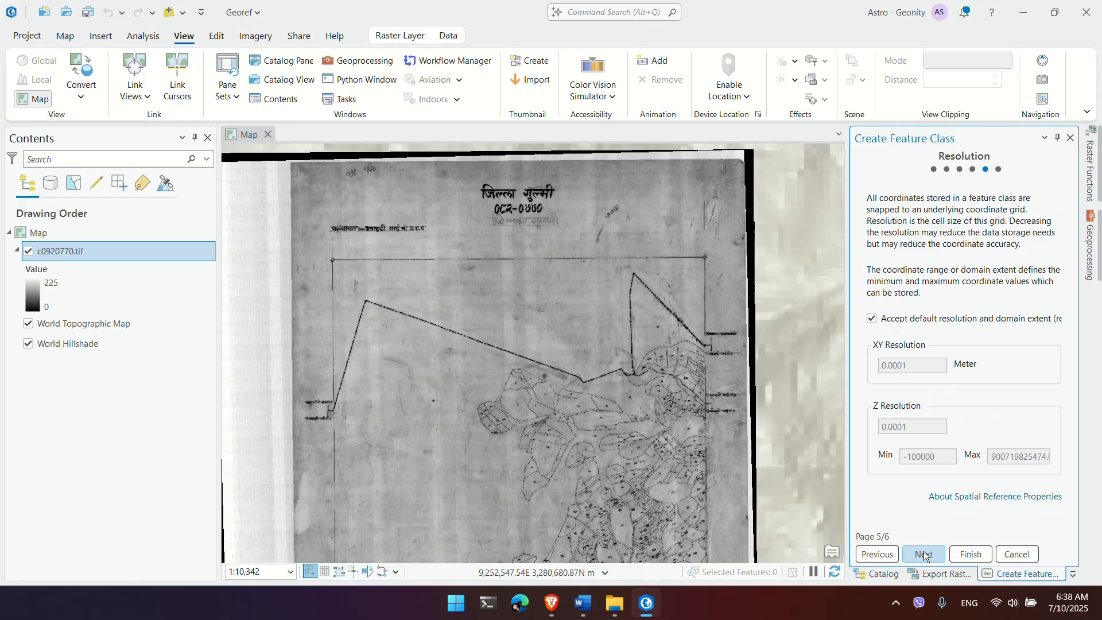
pyautogui.click(925, 554)
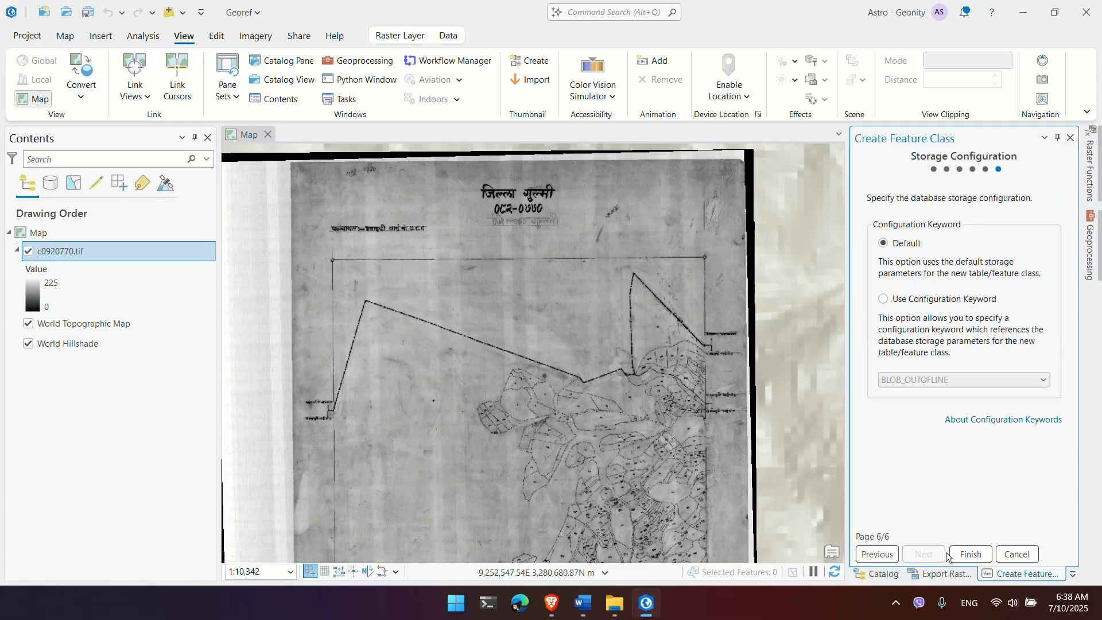
pyautogui.click(971, 554)
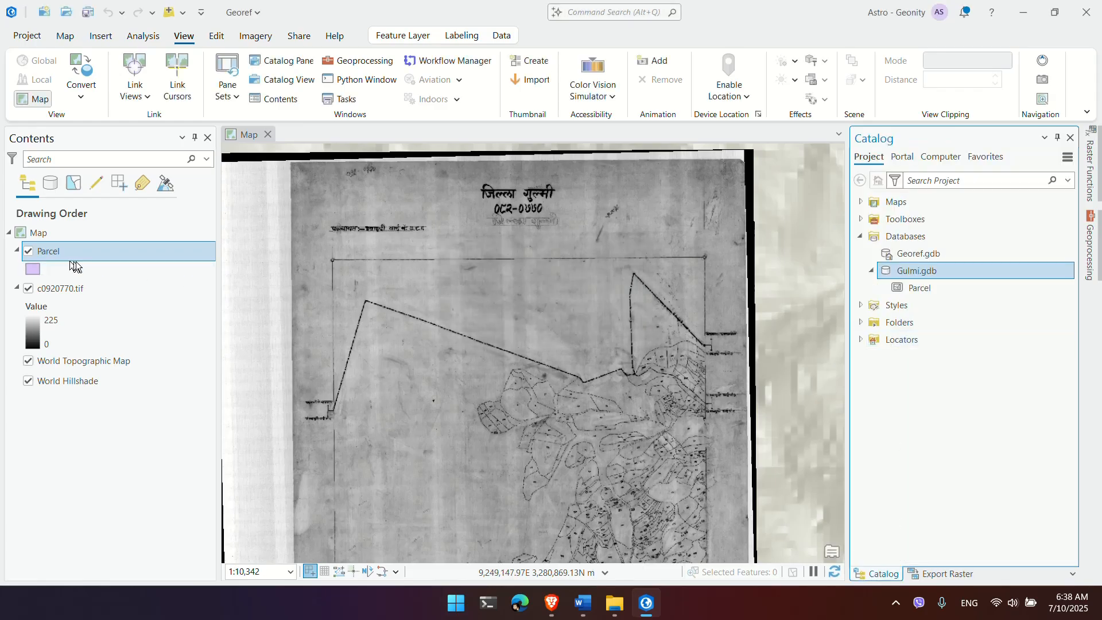
# Step: Auto-hide the Catalog pane and zoom in on the scanned sheet's top-left corner
pyautogui.scroll(-3, 493, 355)
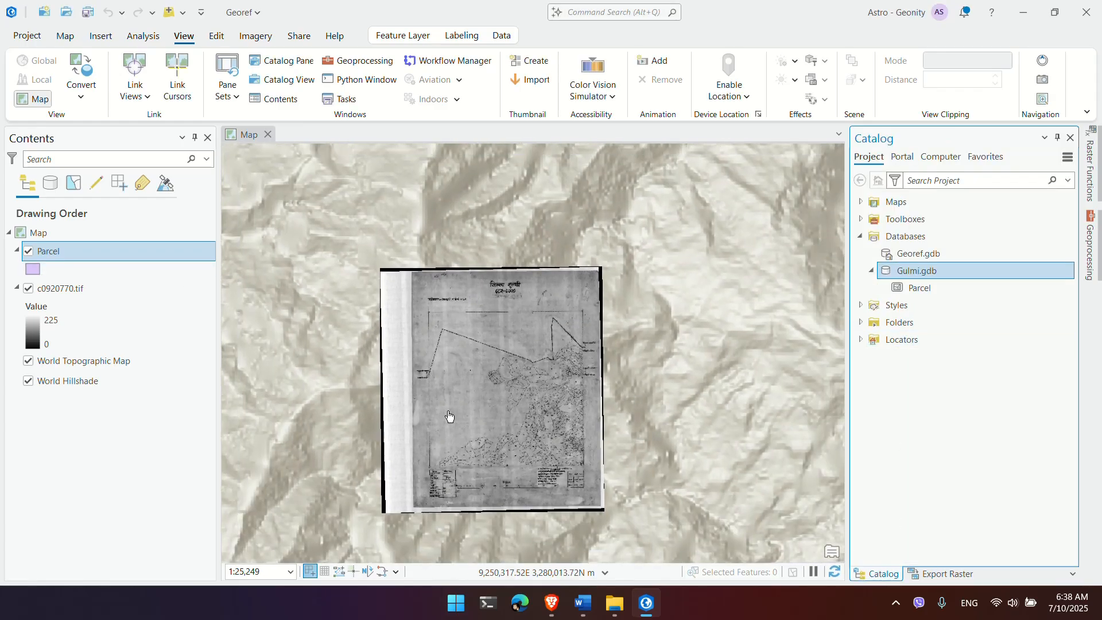
pyautogui.scroll(2, 471, 417)
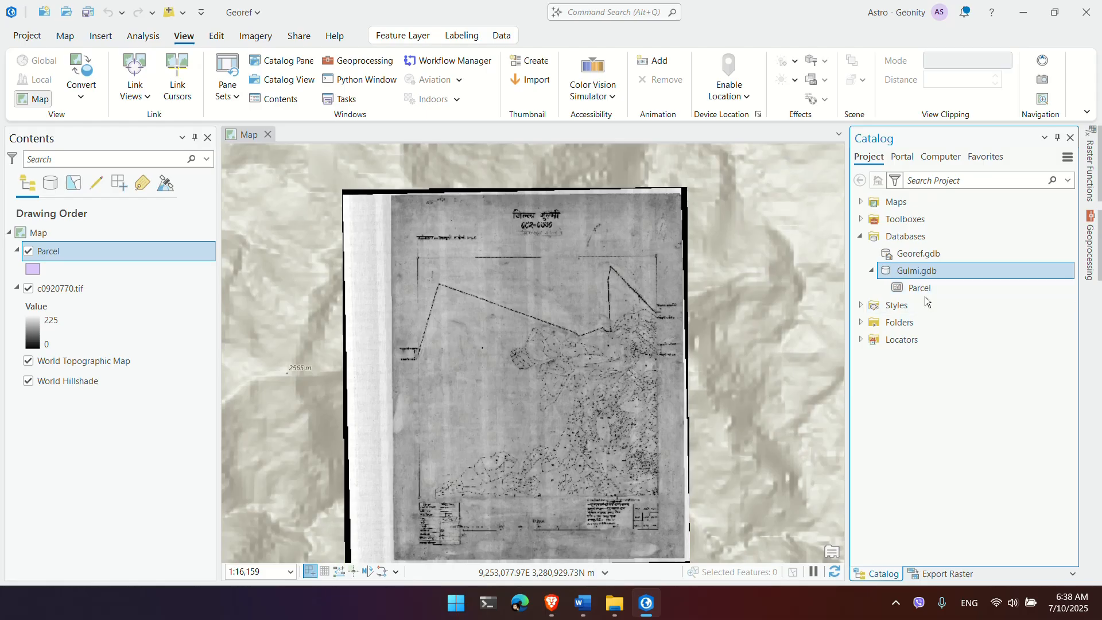
pyautogui.click(1097, 253)
pyautogui.click(1097, 253)
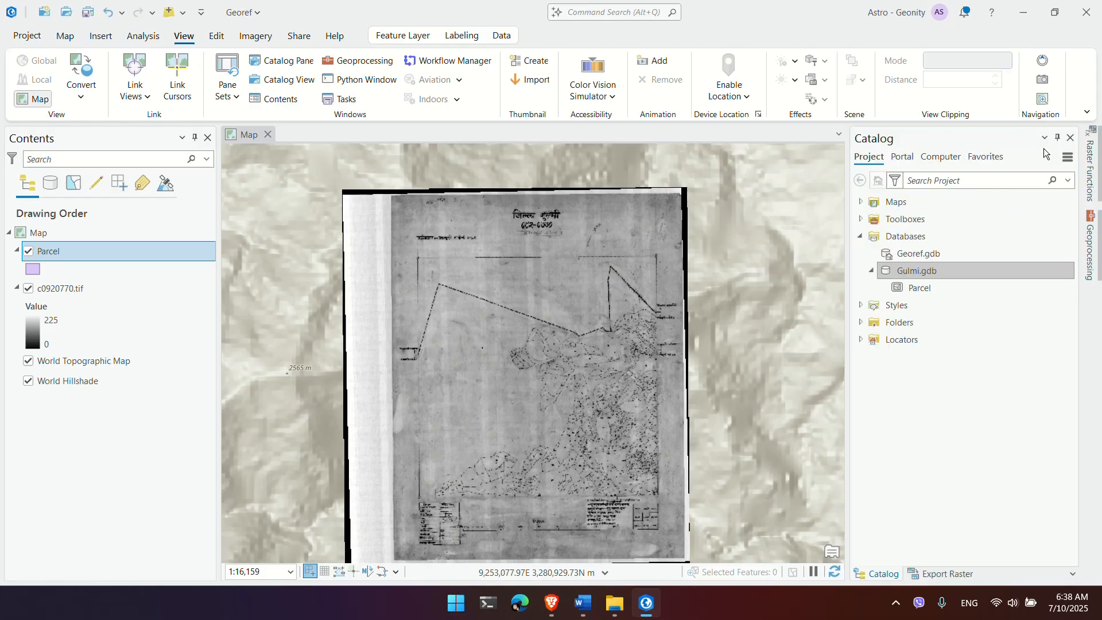
pyautogui.click(1057, 138)
pyautogui.scroll(-3, 706, 425)
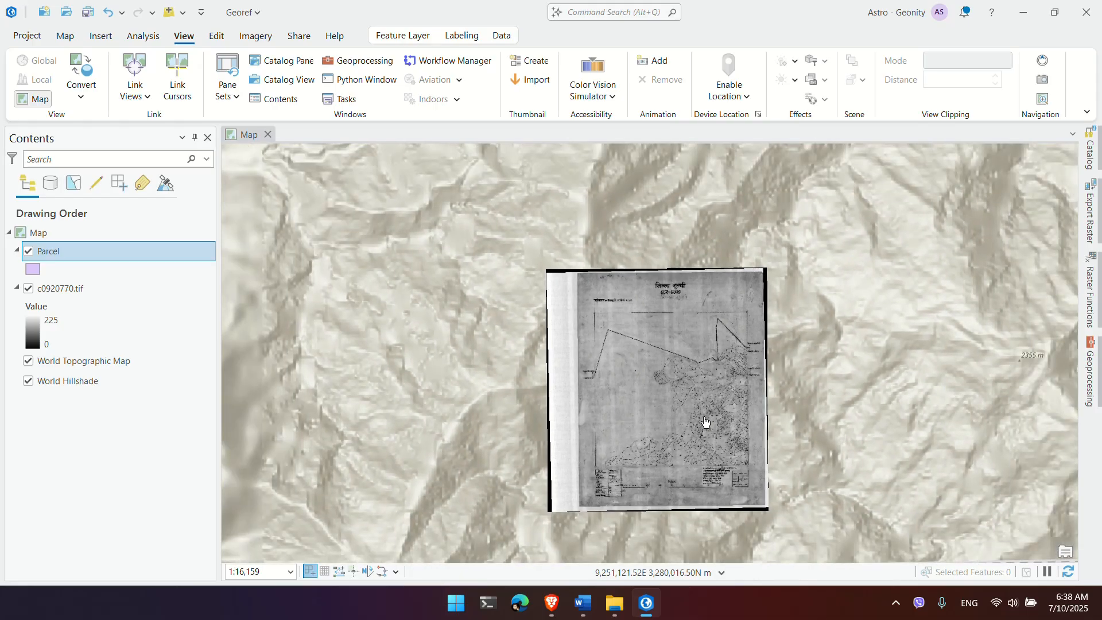
pyautogui.scroll(1, 676, 457)
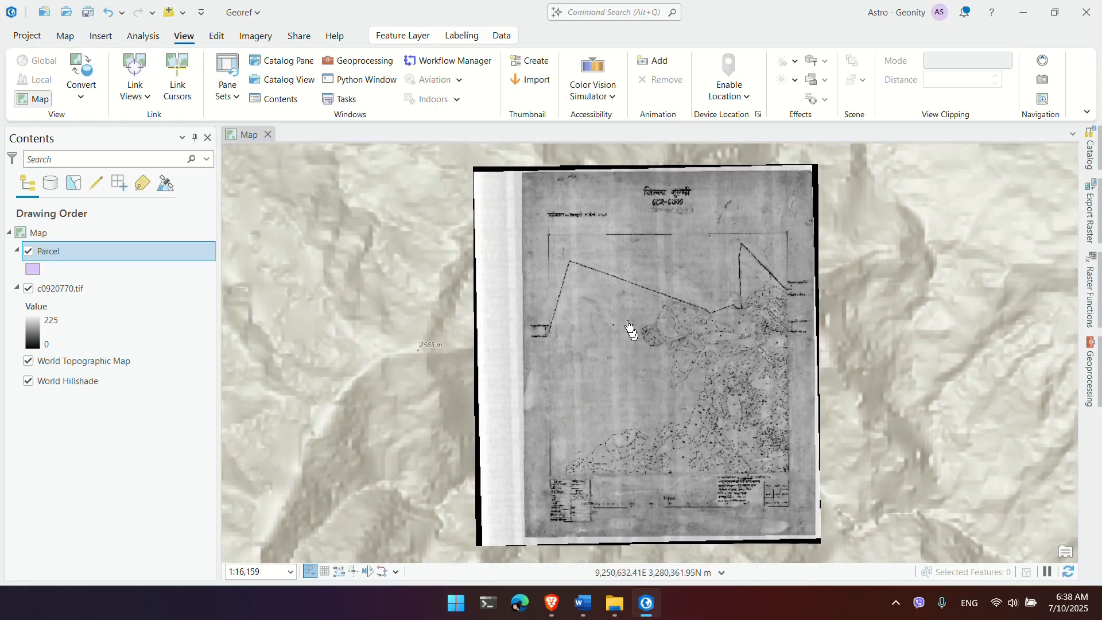
pyautogui.scroll(2, 620, 321)
pyautogui.scroll(6, 615, 315)
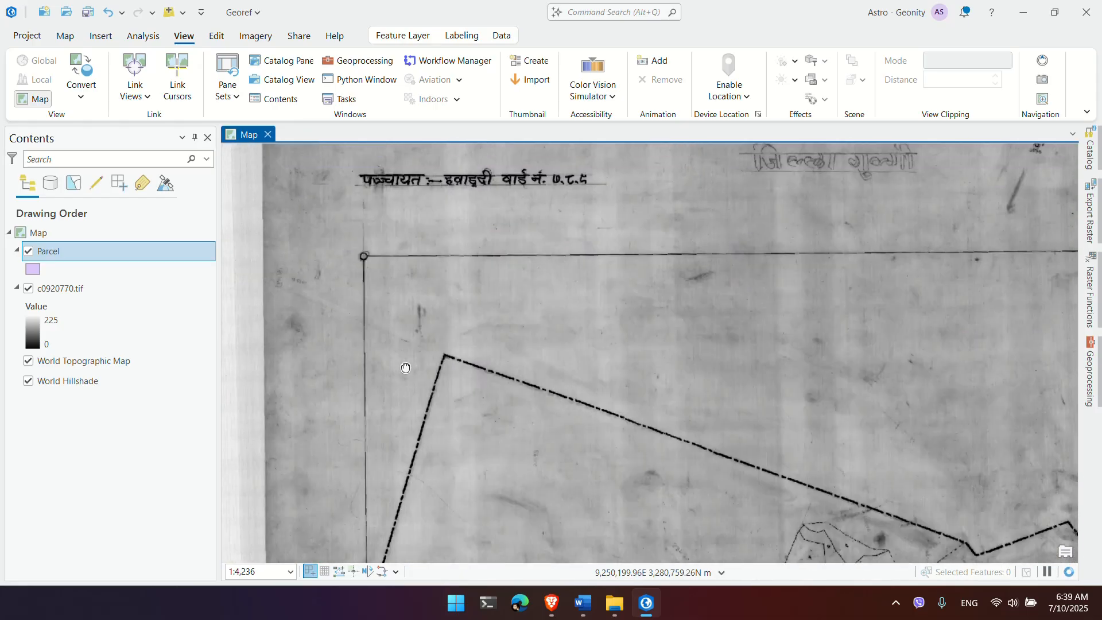
pyautogui.scroll(4, 360, 269)
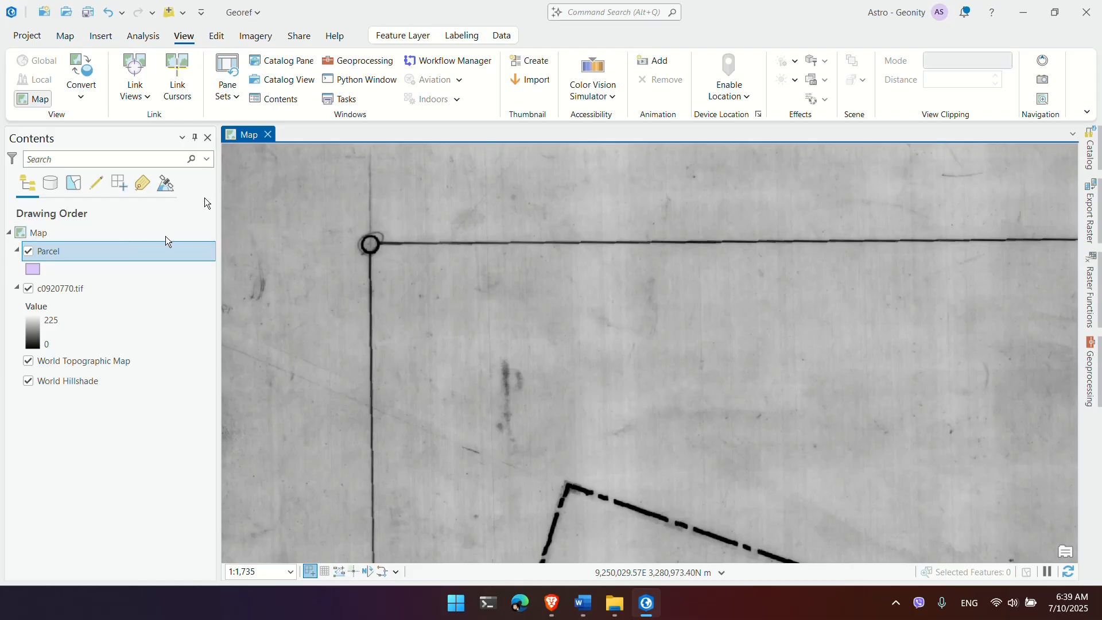
# Step: Pin the Create Features pane, narrow Contents to widen the map, and pick the Parcel template
pyautogui.click(213, 36)
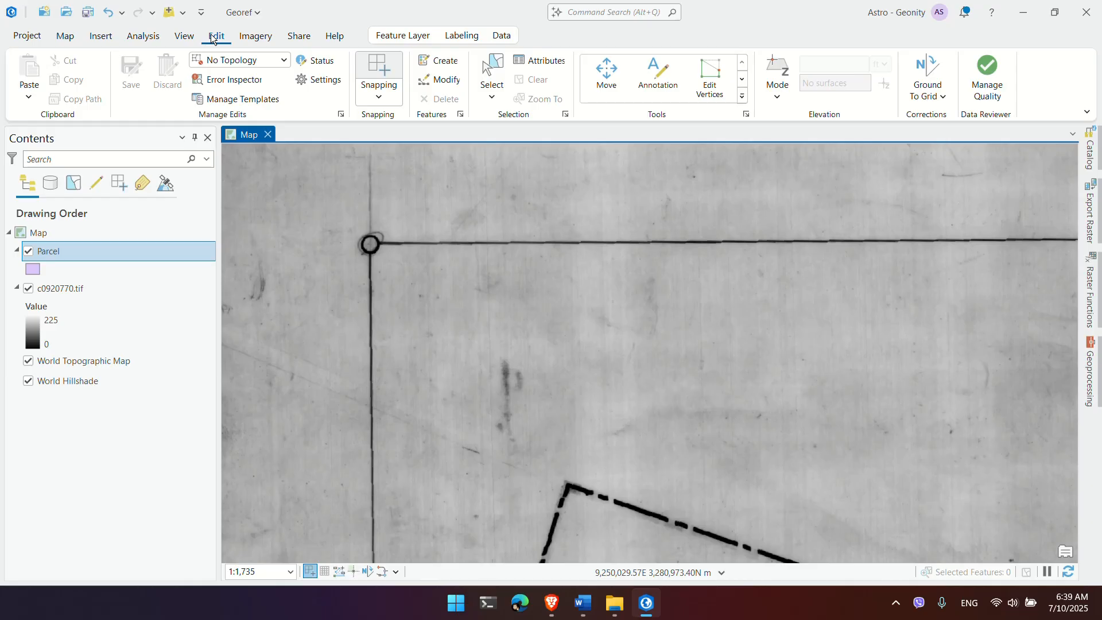
pyautogui.click(440, 61)
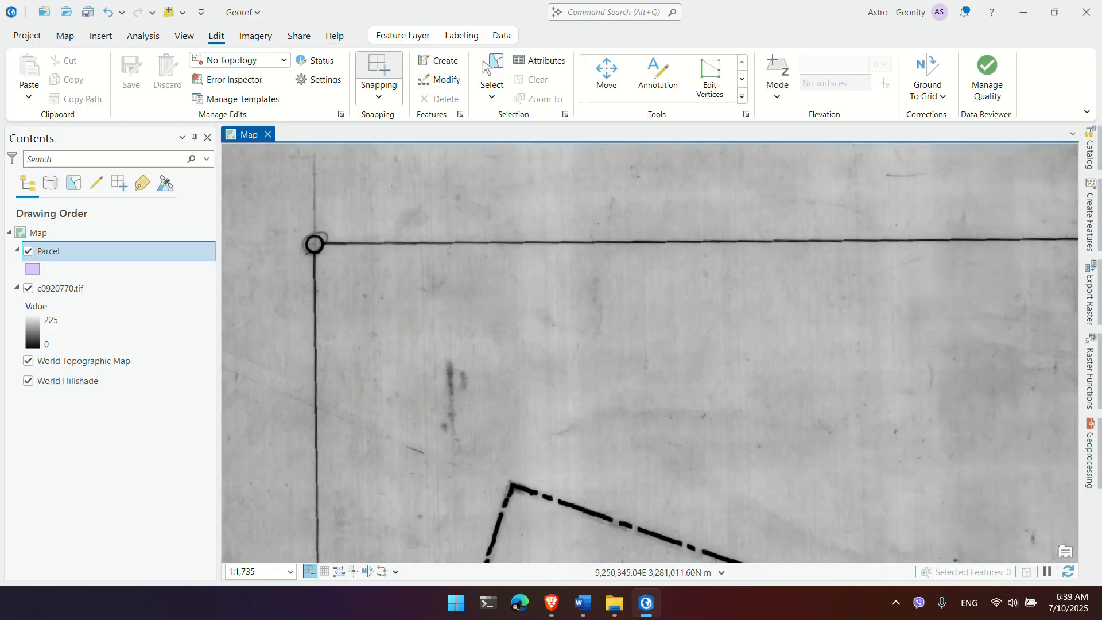
pyautogui.click(1090, 221)
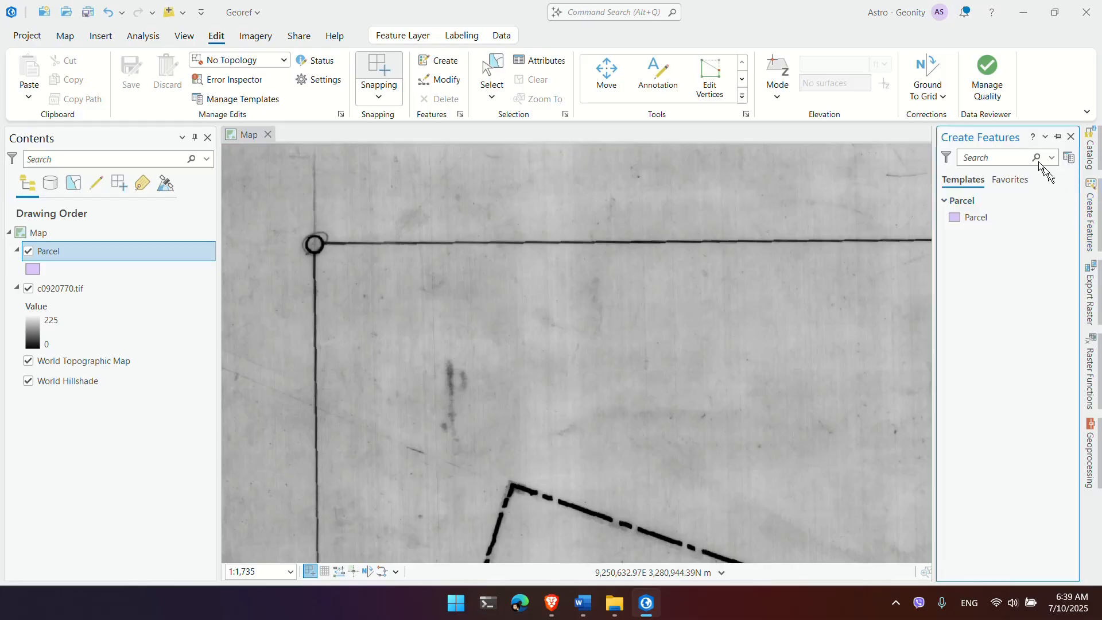
pyautogui.click(1059, 138)
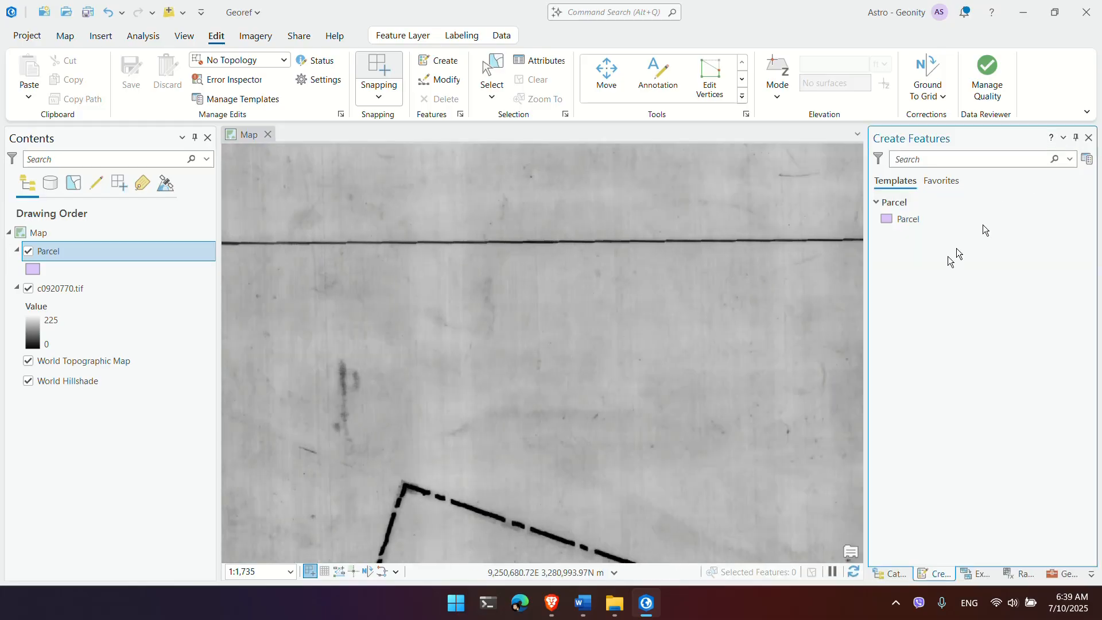
pyautogui.moveTo(866, 307); pyautogui.dragTo(933, 306)
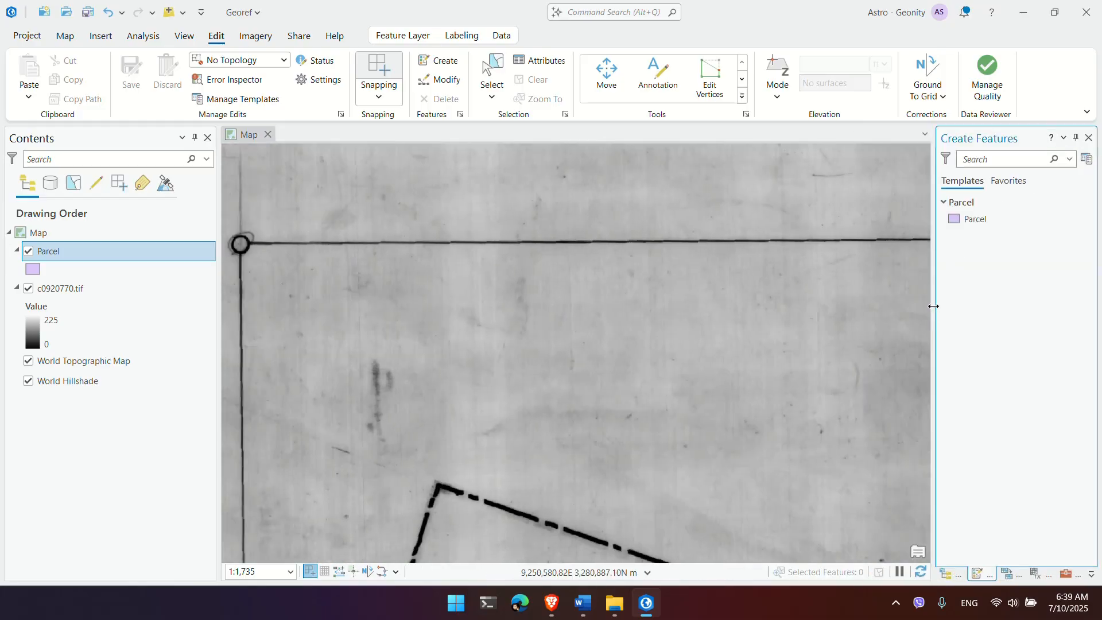
pyautogui.moveTo(218, 281); pyautogui.dragTo(142, 284)
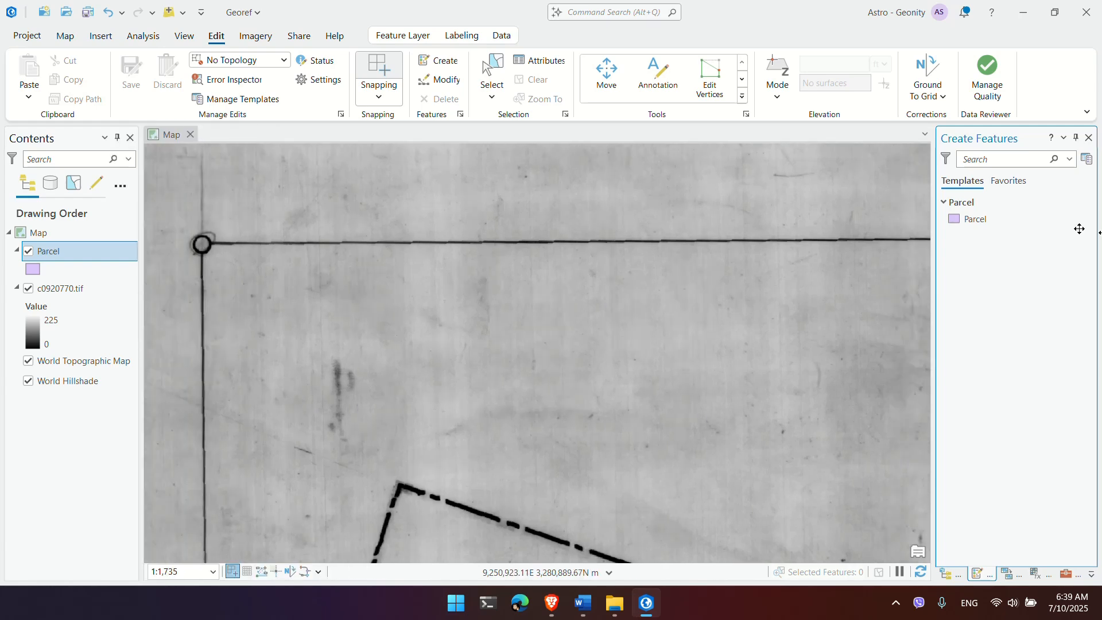
pyautogui.click(982, 219)
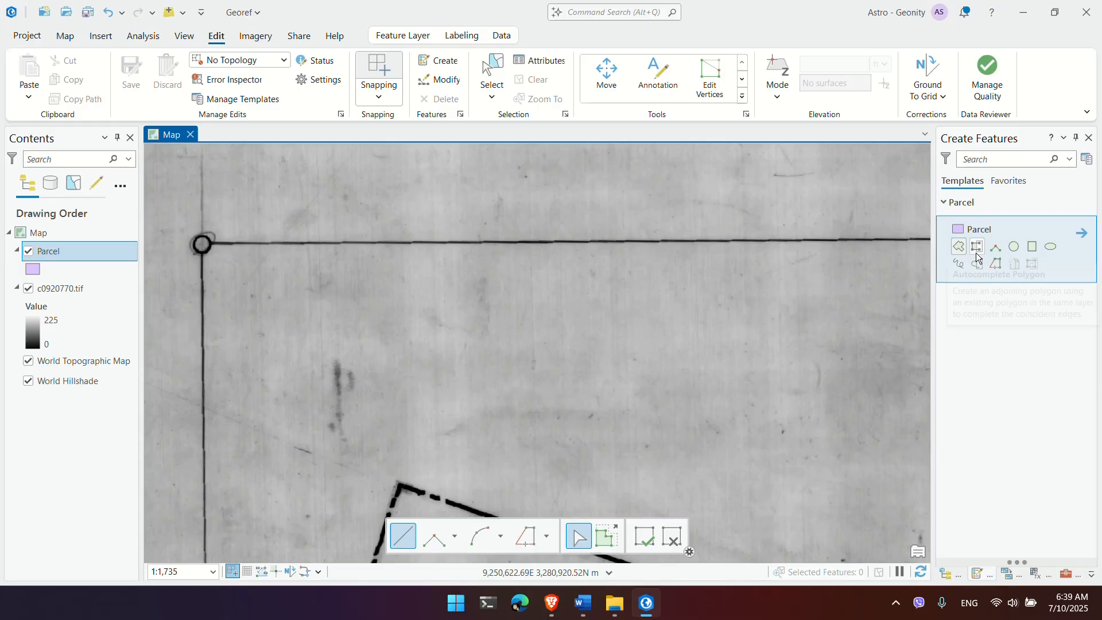
# Step: Place Parcel vertices on the sheet frame's top-right and lower-right corner marks
pyautogui.scroll(1, 198, 244)
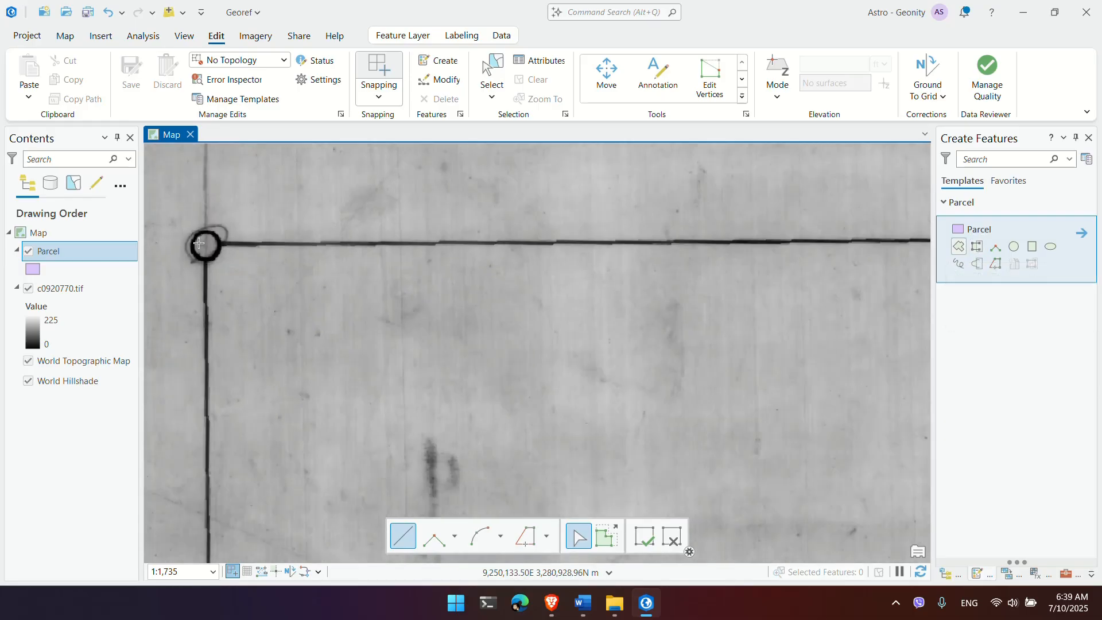
pyautogui.scroll(4, 198, 243)
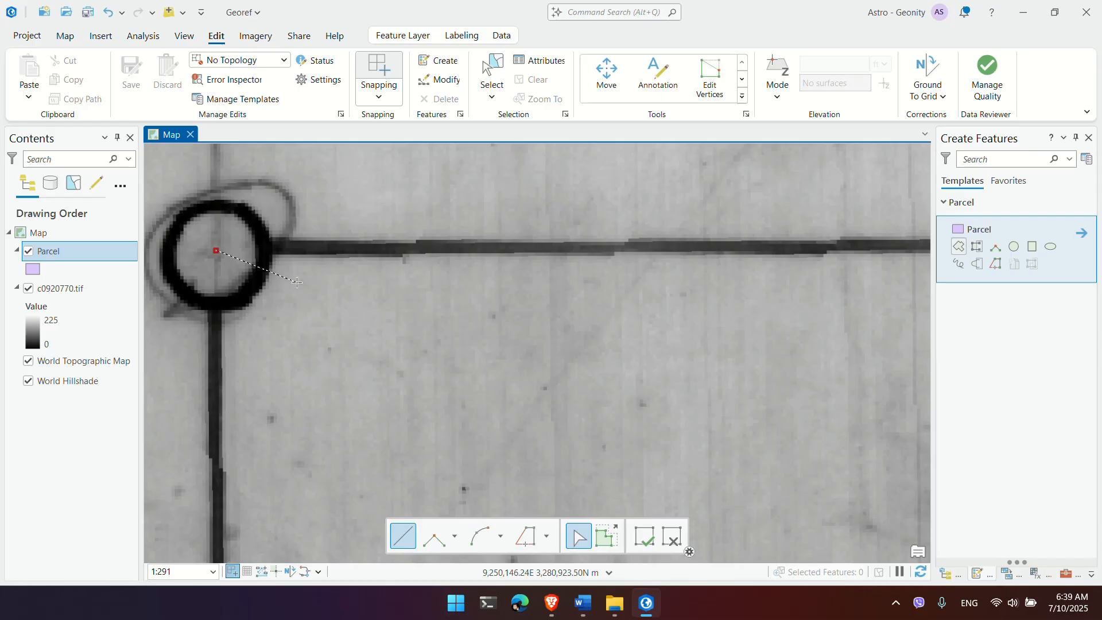
pyautogui.scroll(-6, 296, 282)
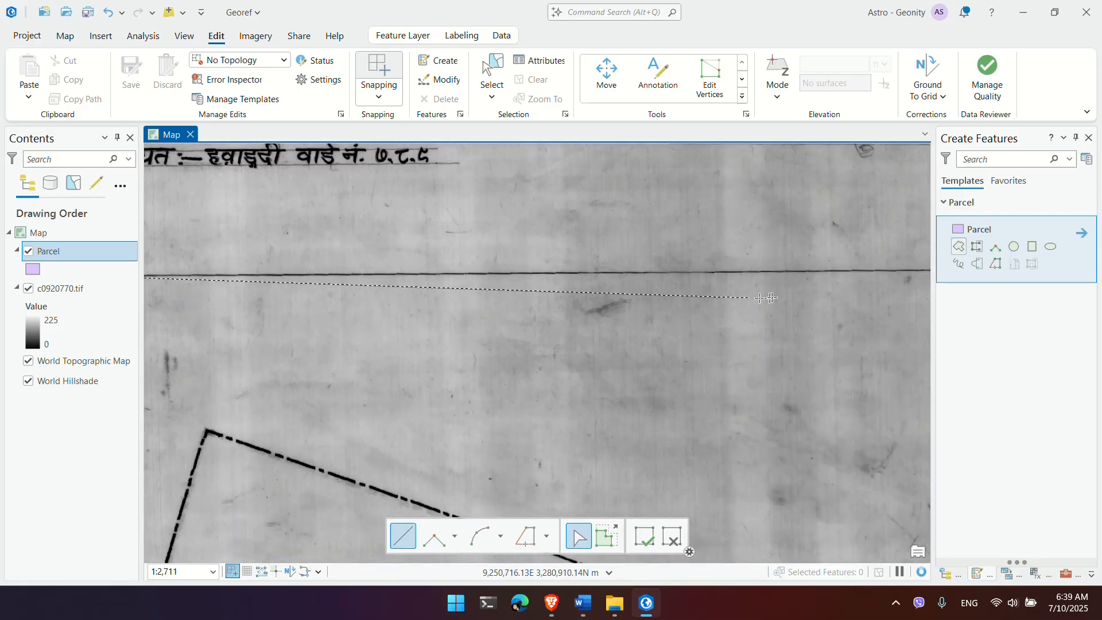
pyautogui.scroll(-2, 772, 298)
pyautogui.moveTo(721, 320); pyautogui.dragTo(508, 329)
pyautogui.scroll(1, 742, 309)
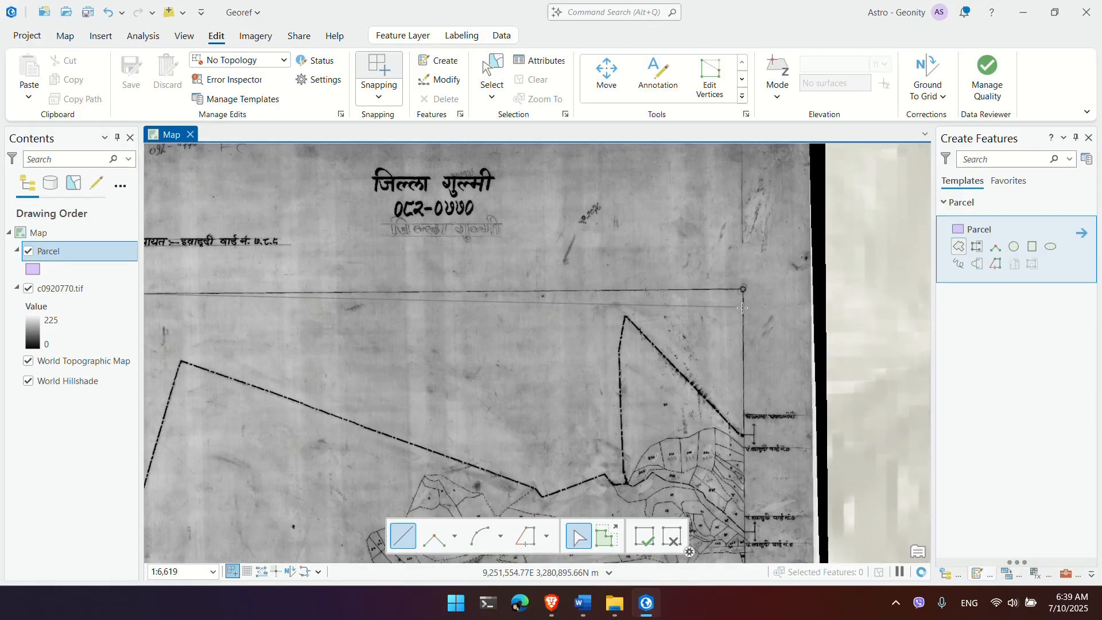
pyautogui.scroll(4, 742, 309)
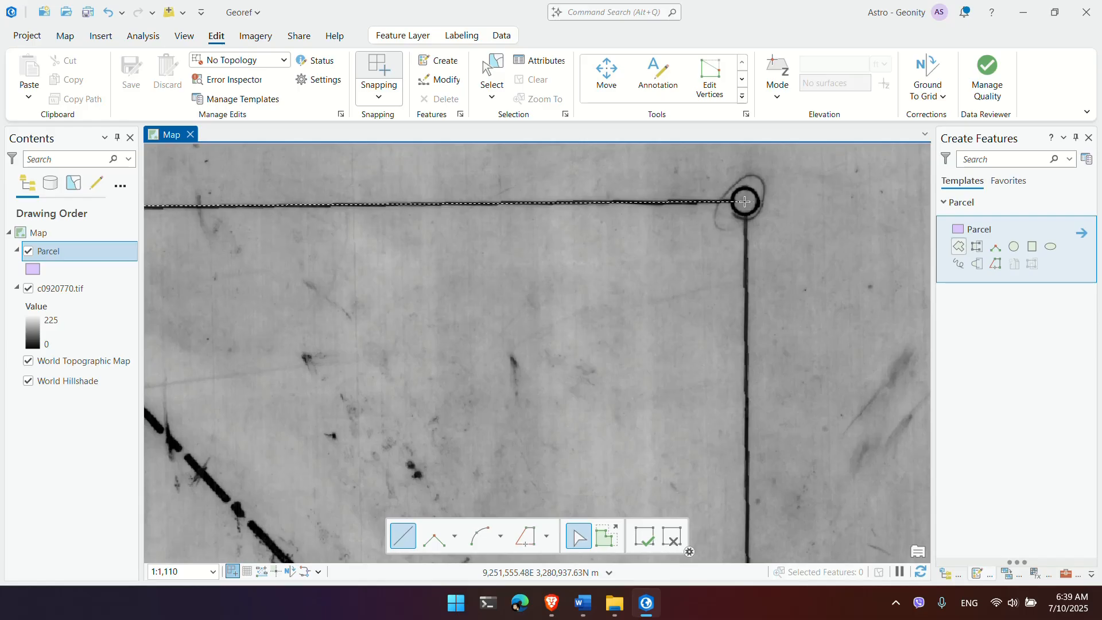
pyautogui.click(745, 202)
pyautogui.scroll(-2, 549, 302)
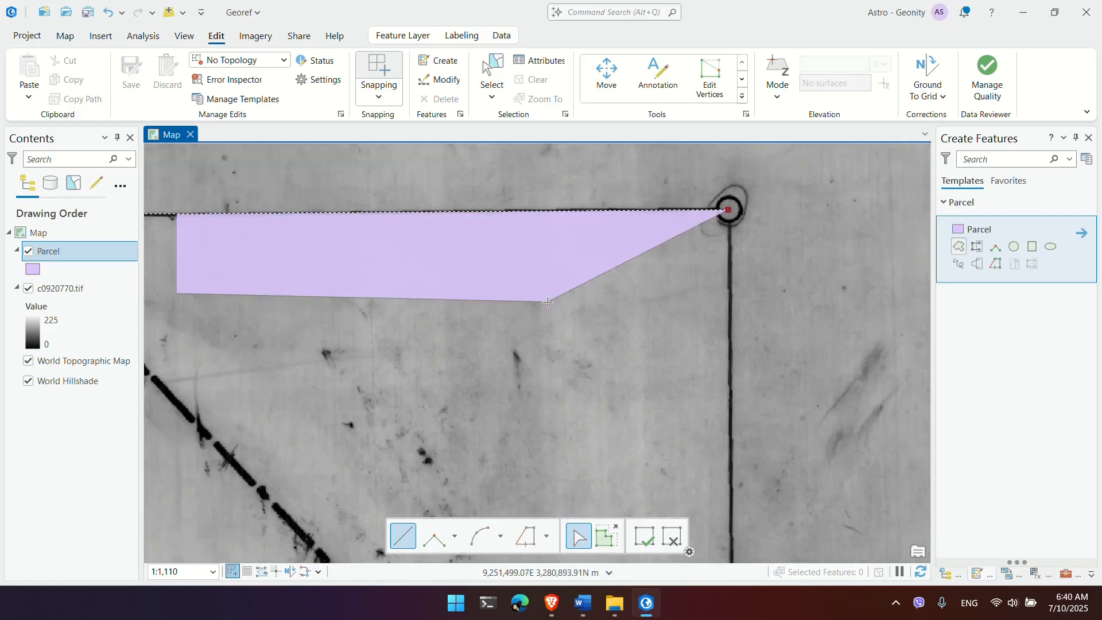
pyautogui.moveTo(591, 347); pyautogui.dragTo(593, 187)
pyautogui.scroll(-5, 621, 246)
pyautogui.moveTo(658, 390); pyautogui.dragTo(716, 81)
pyautogui.scroll(5, 714, 456)
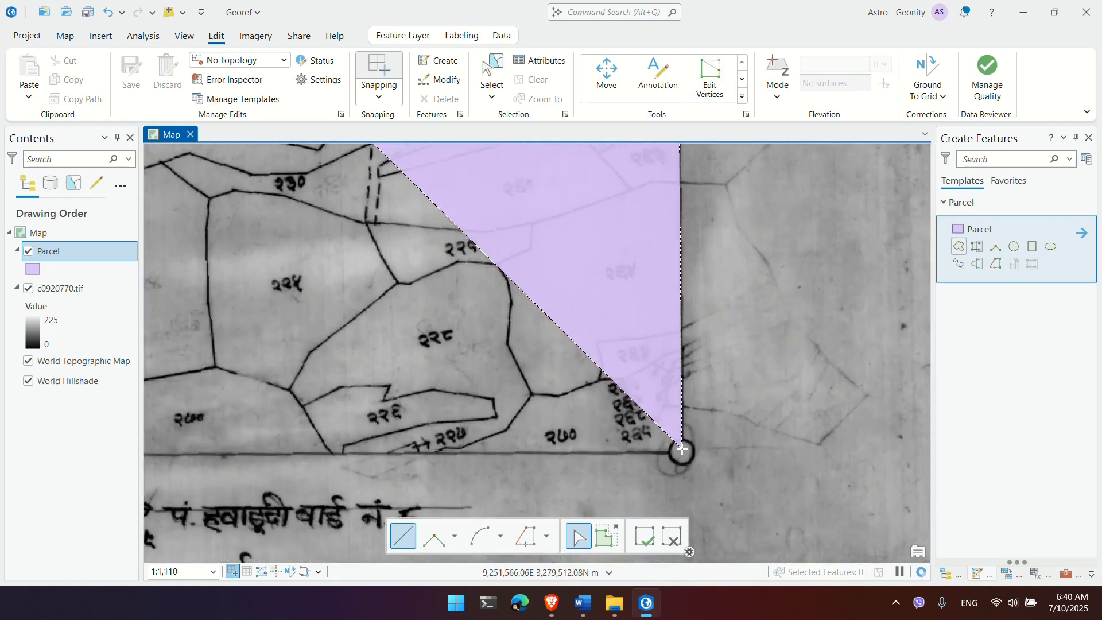
pyautogui.click(682, 452)
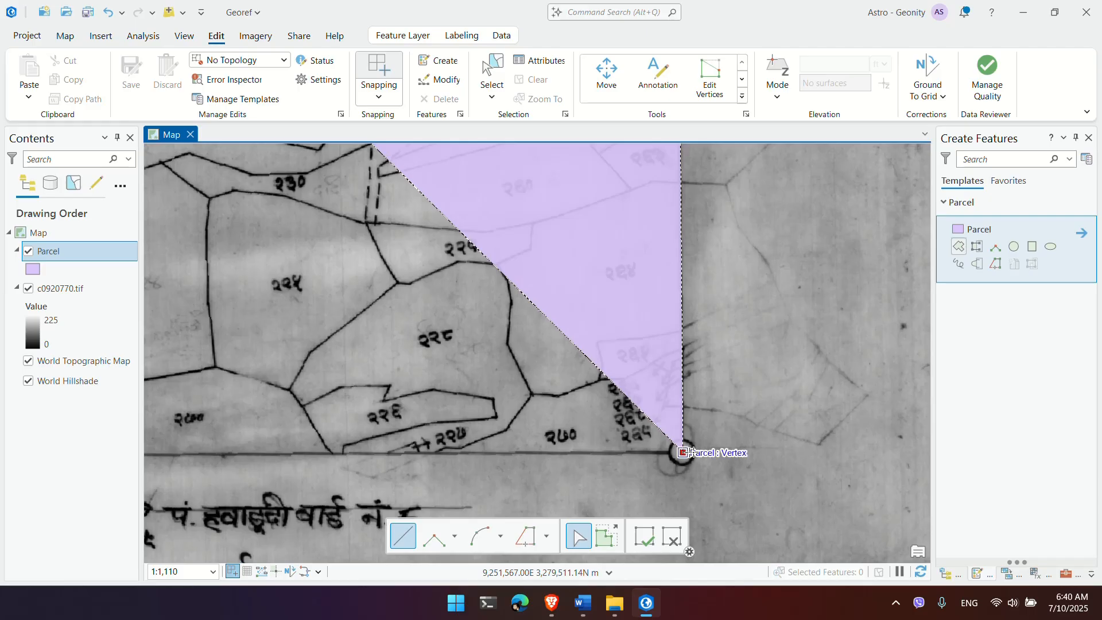
# Step: Add the bottom-left corner vertex and finish the Parcel polygon
pyautogui.scroll(-3, 681, 453)
pyautogui.scroll(-4, 646, 394)
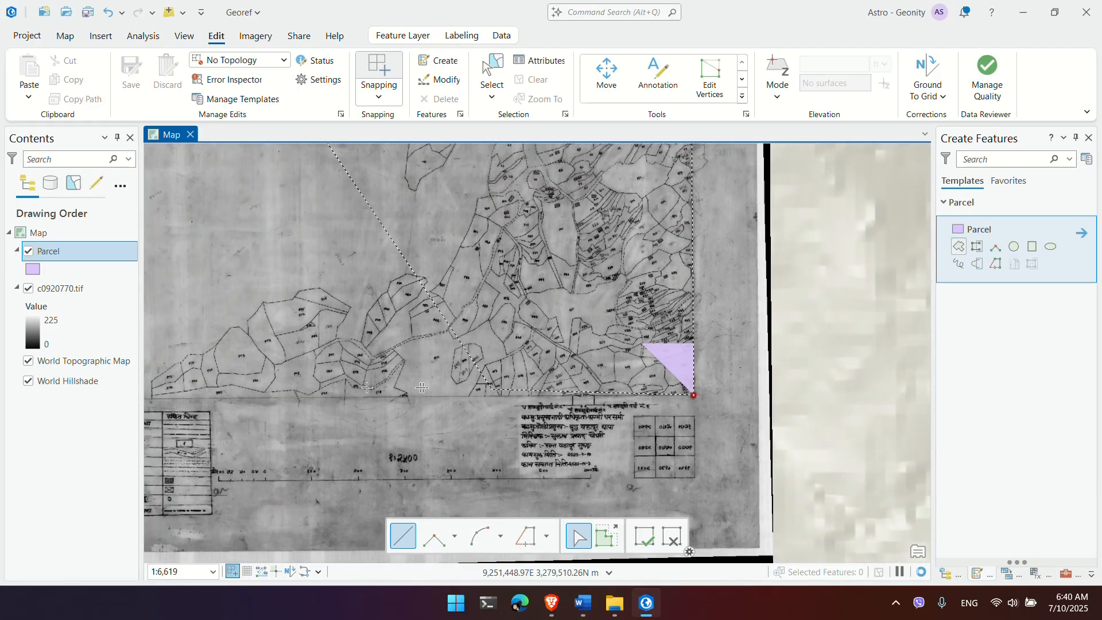
pyautogui.scroll(3, 407, 403)
pyautogui.scroll(4, 407, 403)
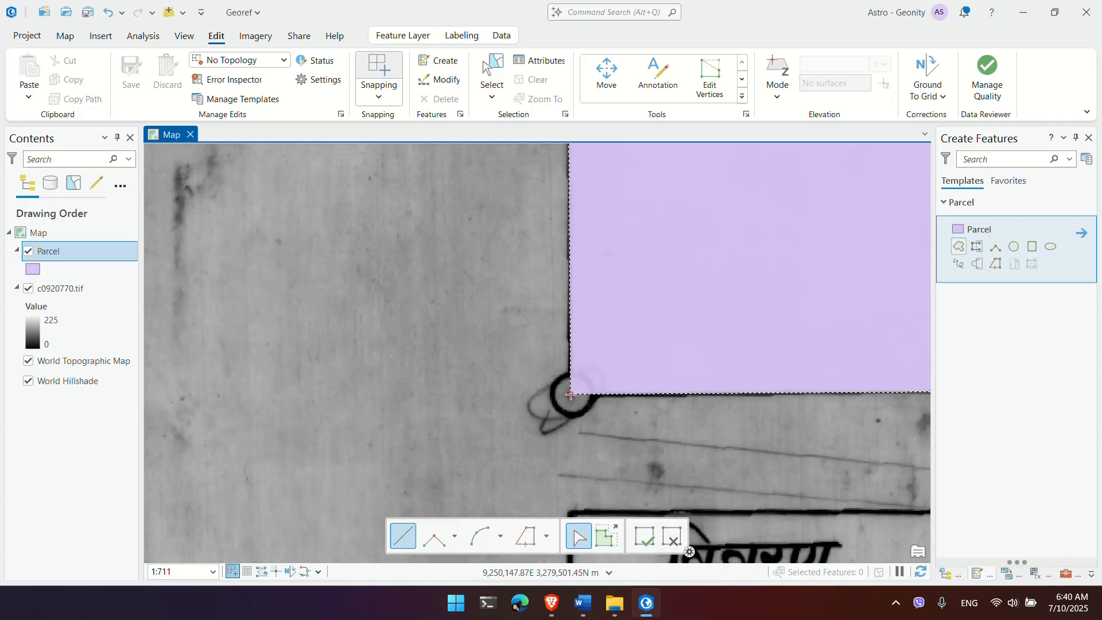
pyautogui.click(570, 394)
pyautogui.rightClick(570, 382)
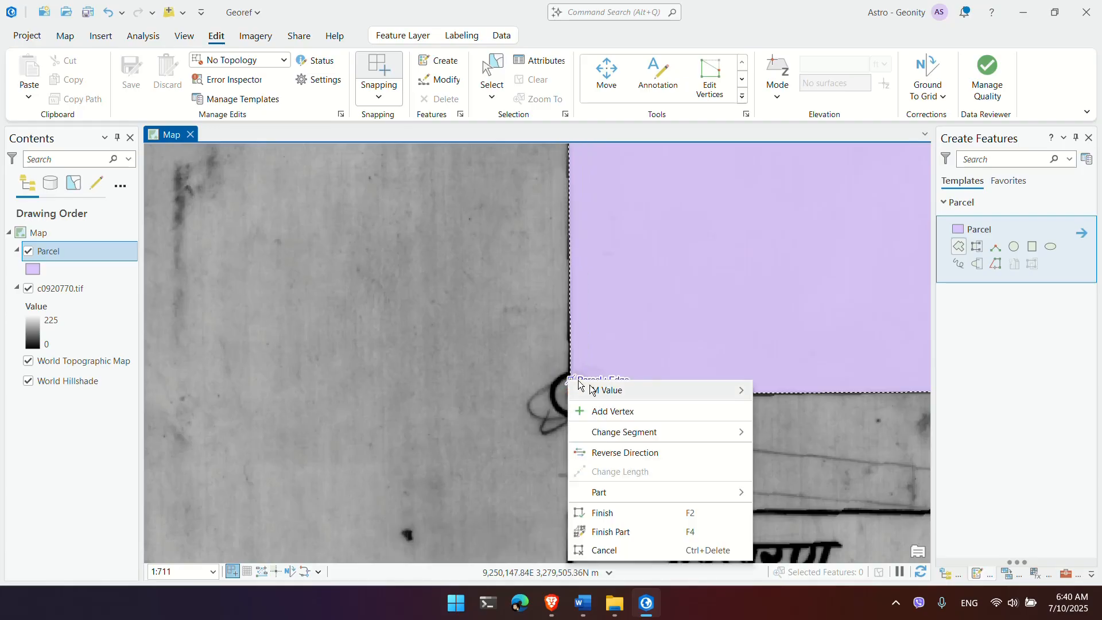
pyautogui.click(663, 513)
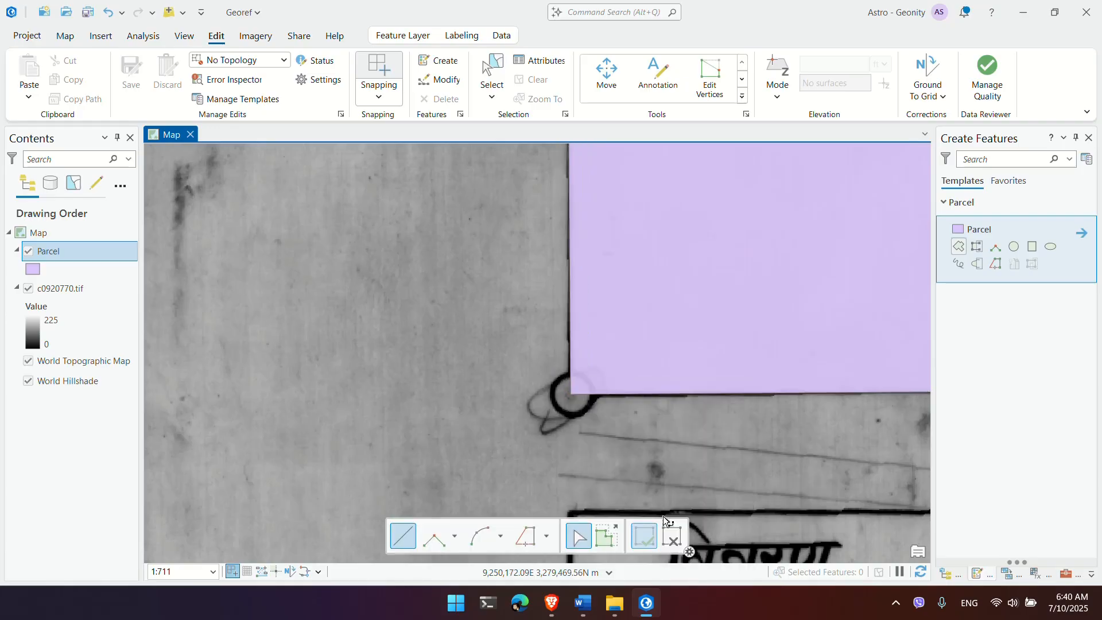
pyautogui.scroll(-4, 622, 398)
pyautogui.scroll(-2, 724, 345)
pyautogui.moveTo(724, 345); pyautogui.dragTo(367, 418)
pyautogui.moveTo(686, 276); pyautogui.dragTo(566, 421)
pyautogui.scroll(-6, 574, 348)
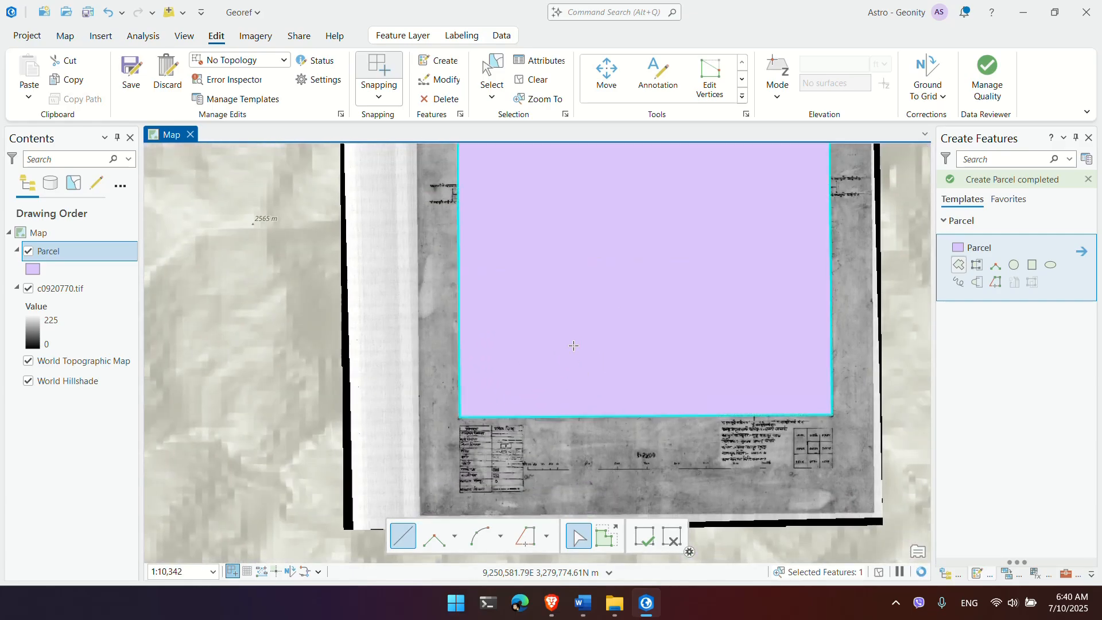
pyautogui.scroll(-2, 579, 287)
pyautogui.moveTo(590, 239); pyautogui.dragTo(566, 346)
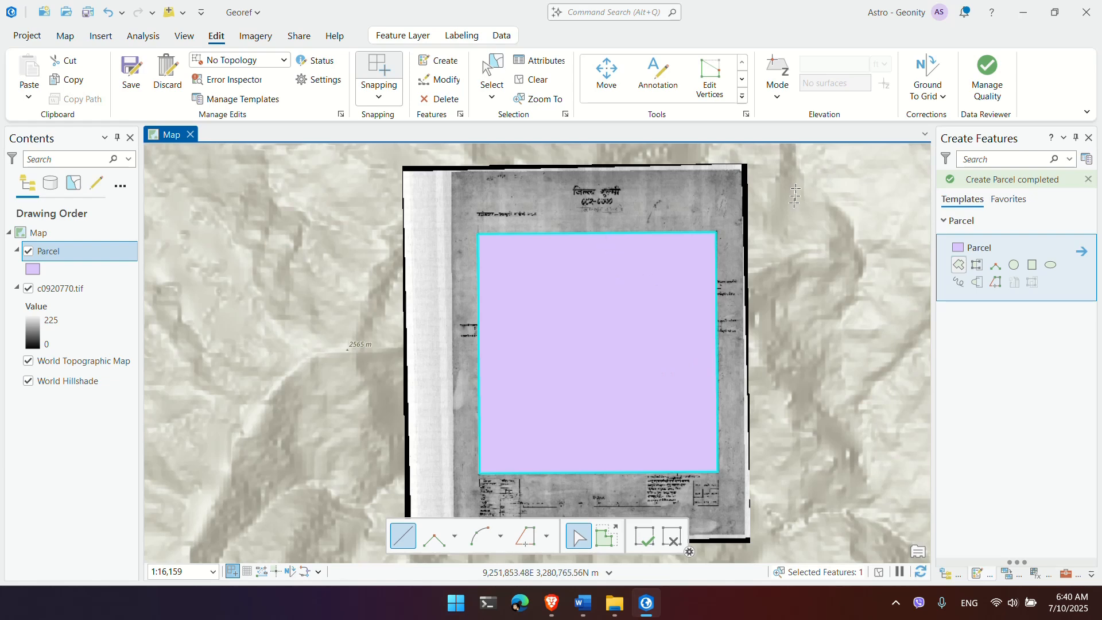
pyautogui.click(742, 98)
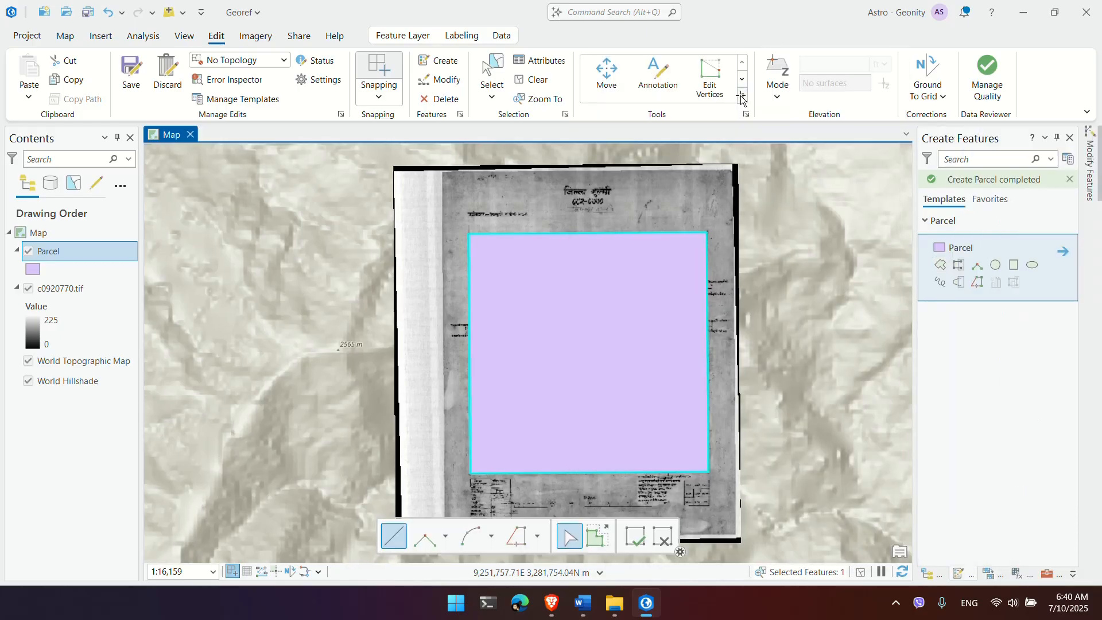
pyautogui.click(742, 96)
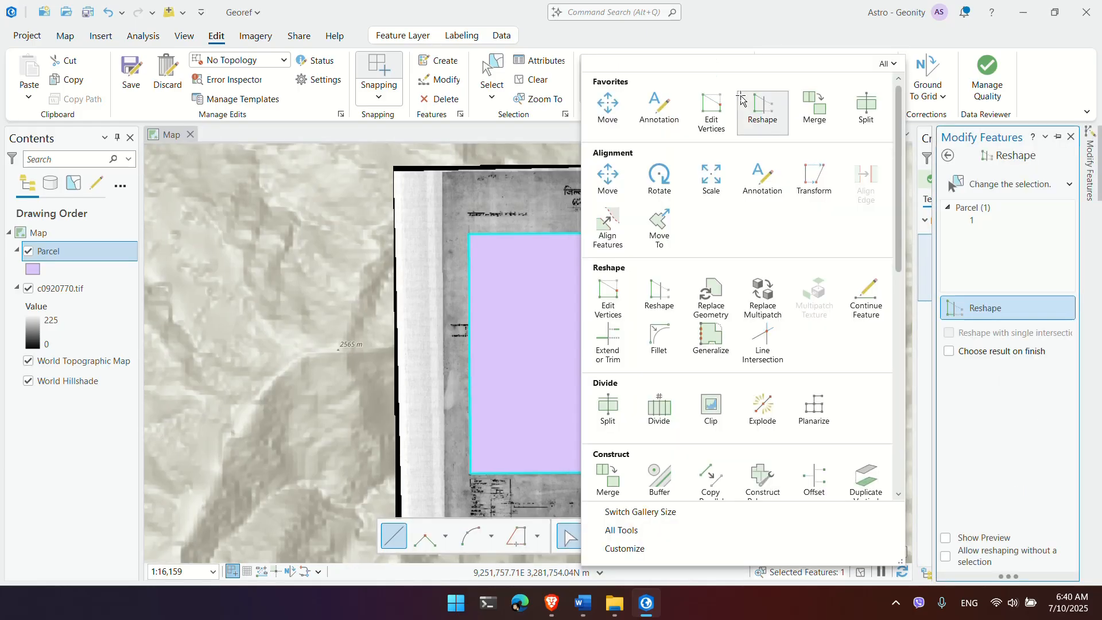
pyautogui.click(811, 44)
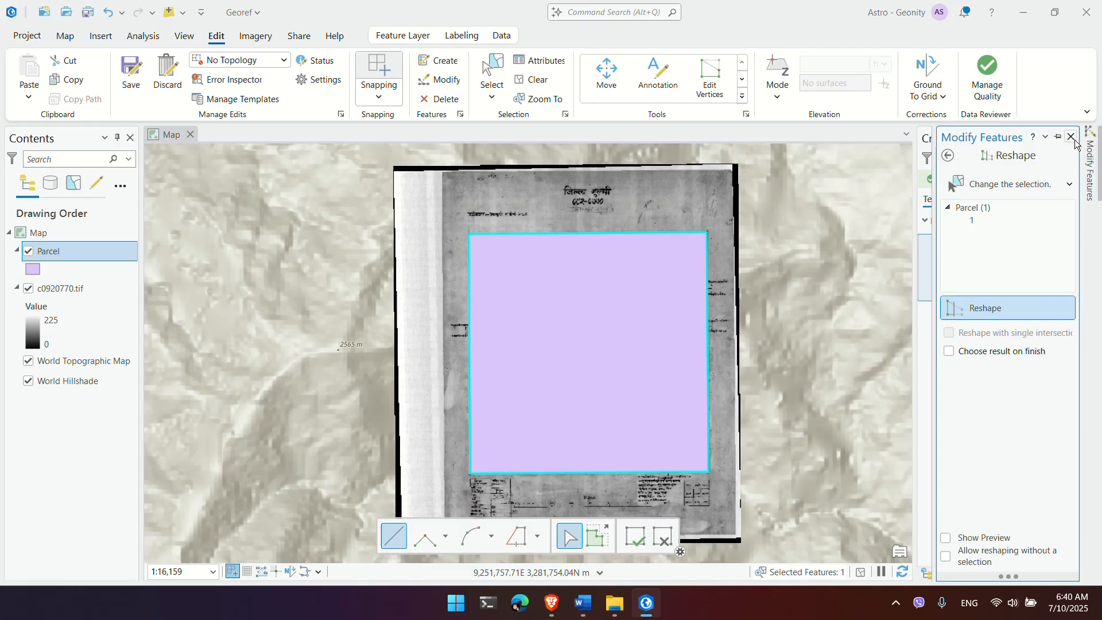
pyautogui.click(1072, 138)
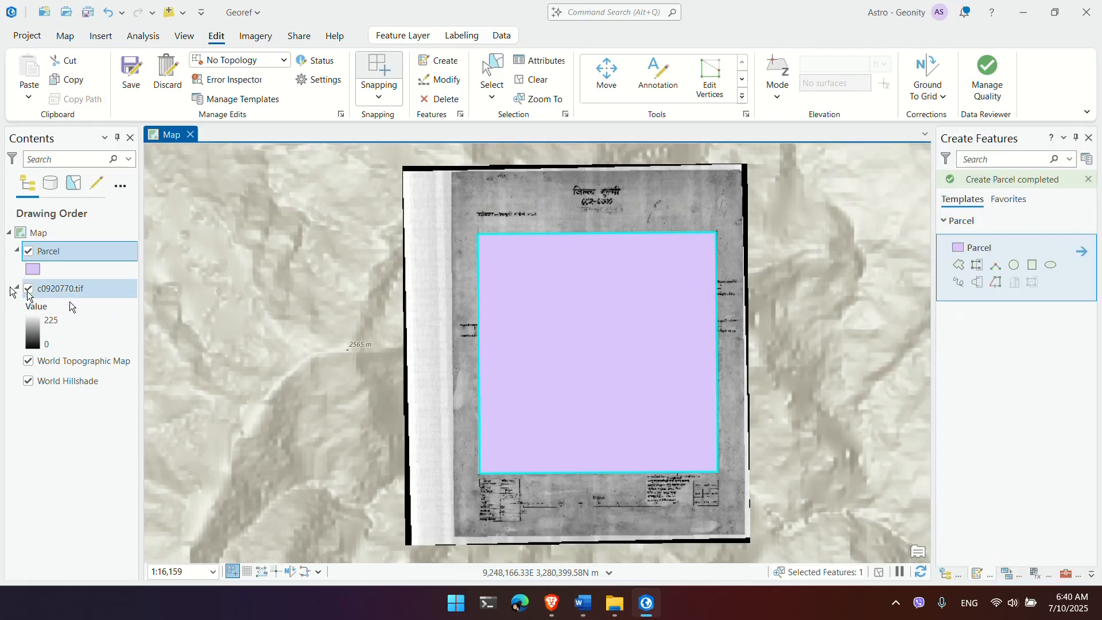
# Step: Give the Parcel symbol a hollow fill with a red outline, then identify a map feature
pyautogui.click(35, 270)
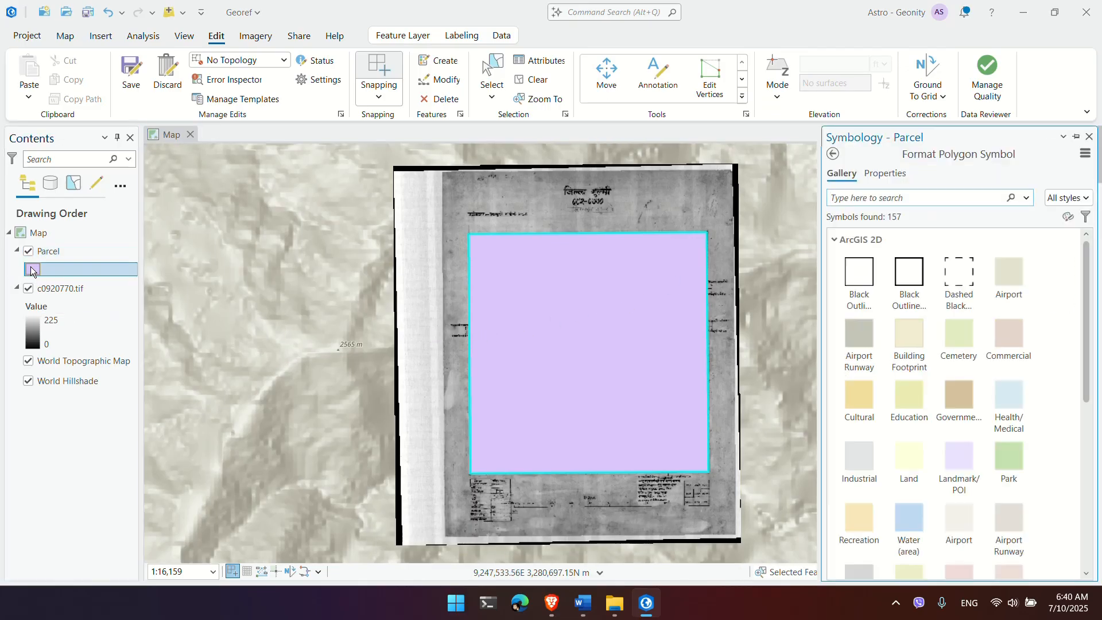
pyautogui.click(867, 293)
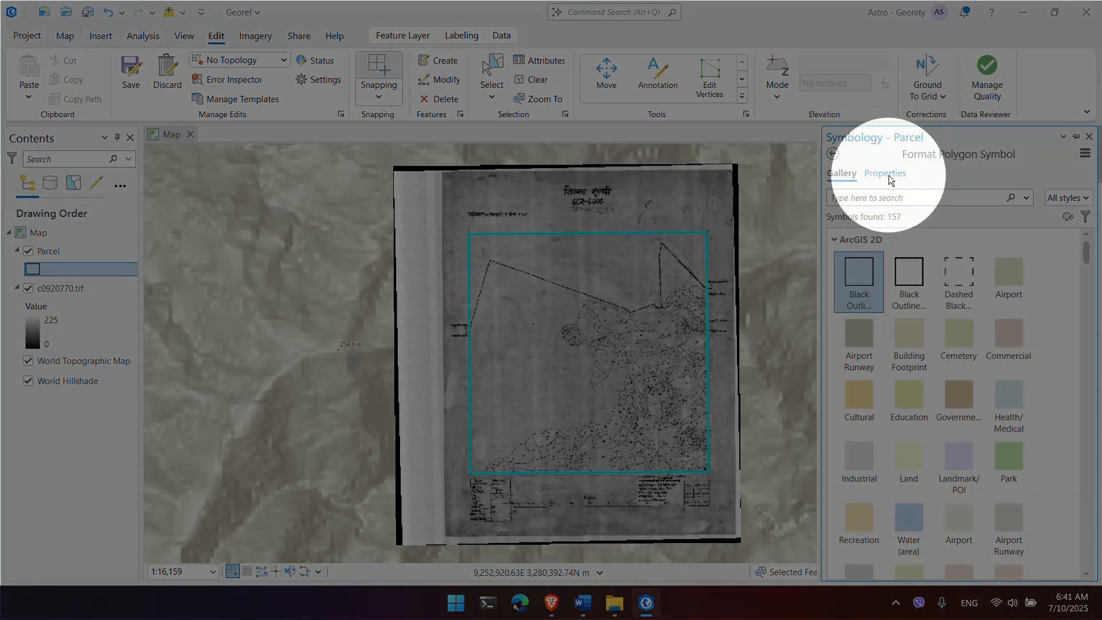
pyautogui.click(887, 174)
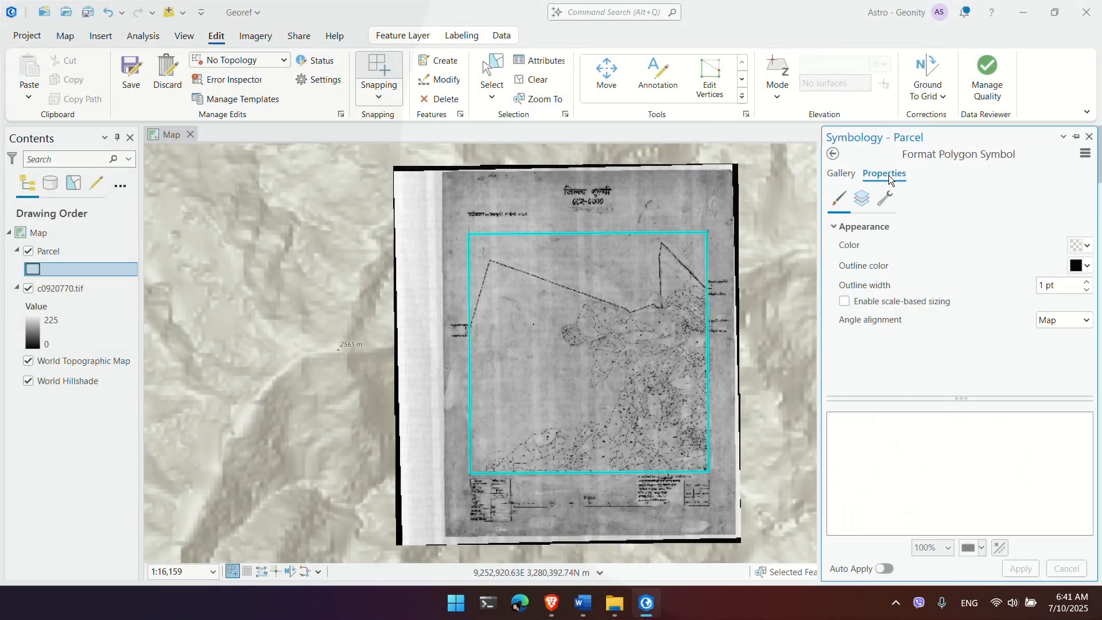
pyautogui.click(1085, 266)
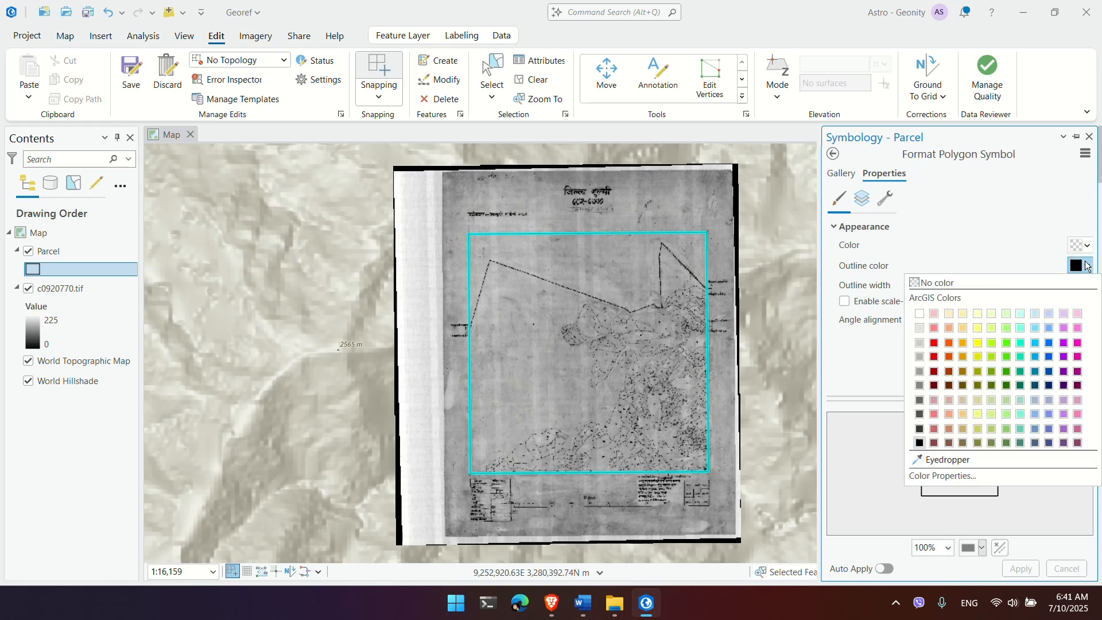
pyautogui.click(936, 344)
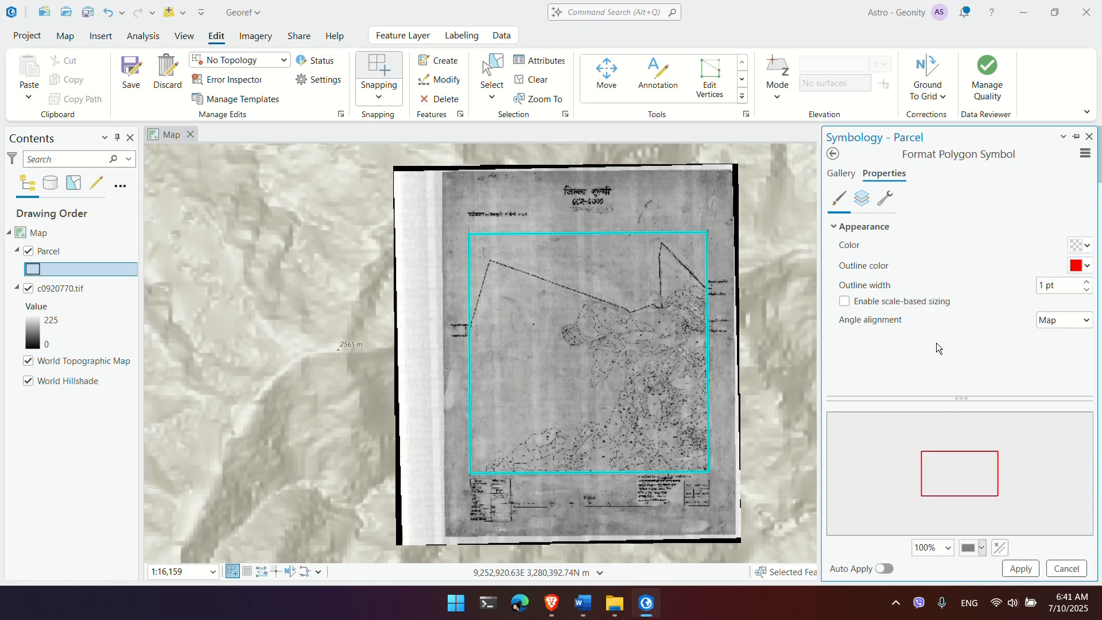
pyautogui.click(1029, 569)
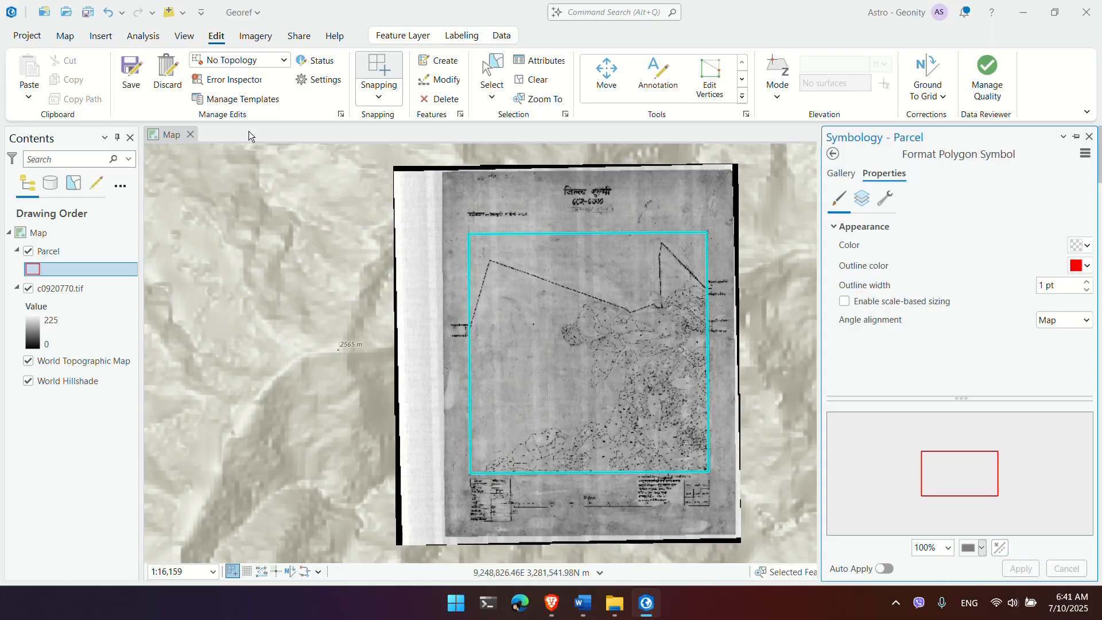
pyautogui.click(66, 36)
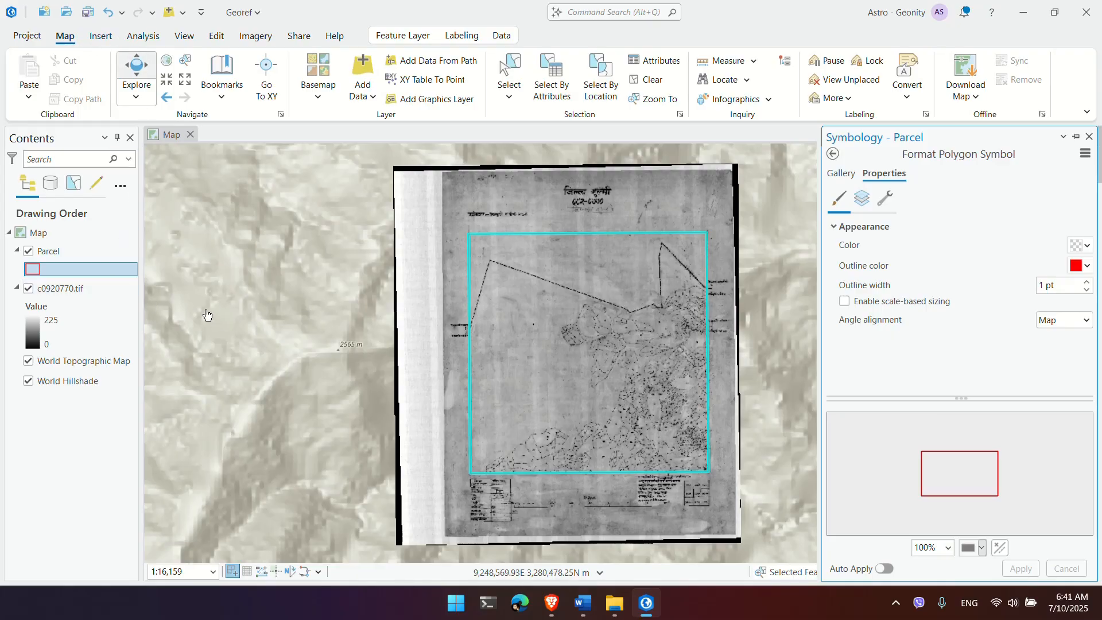
pyautogui.click(261, 313)
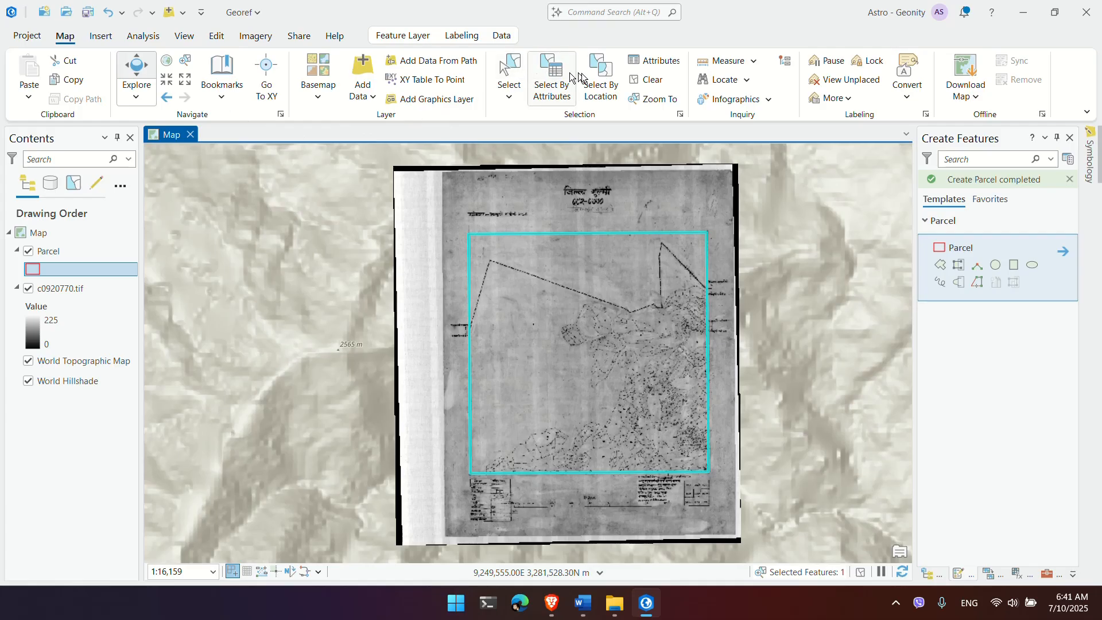
# Step: Clear the parcel selection and zoom in to compare its edges with the sheet's boundaries
pyautogui.click(647, 79)
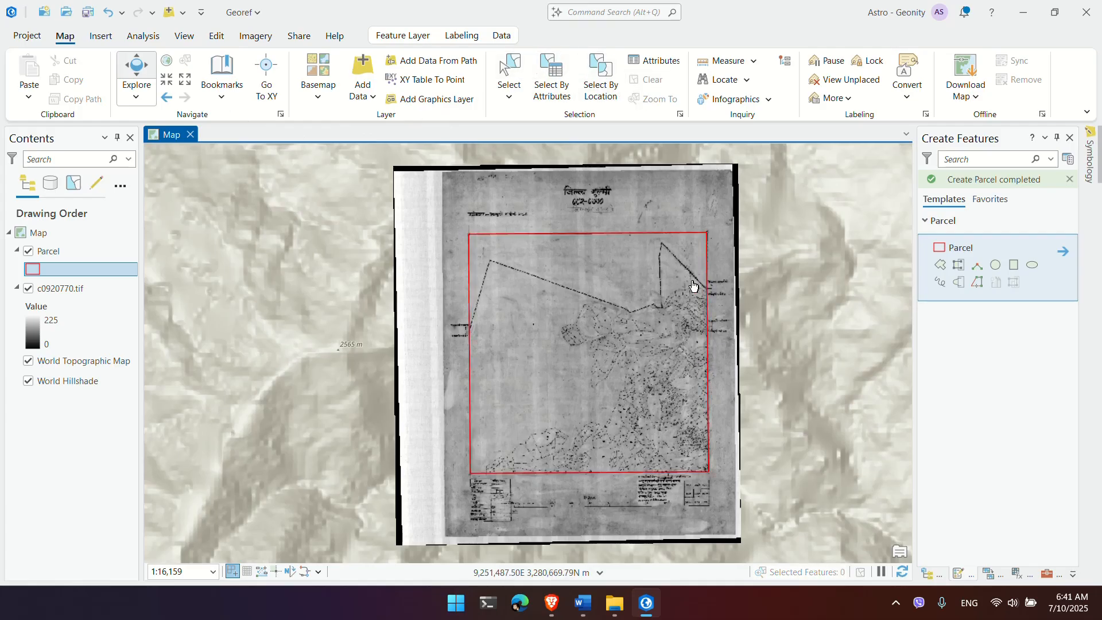
pyautogui.scroll(2, 693, 285)
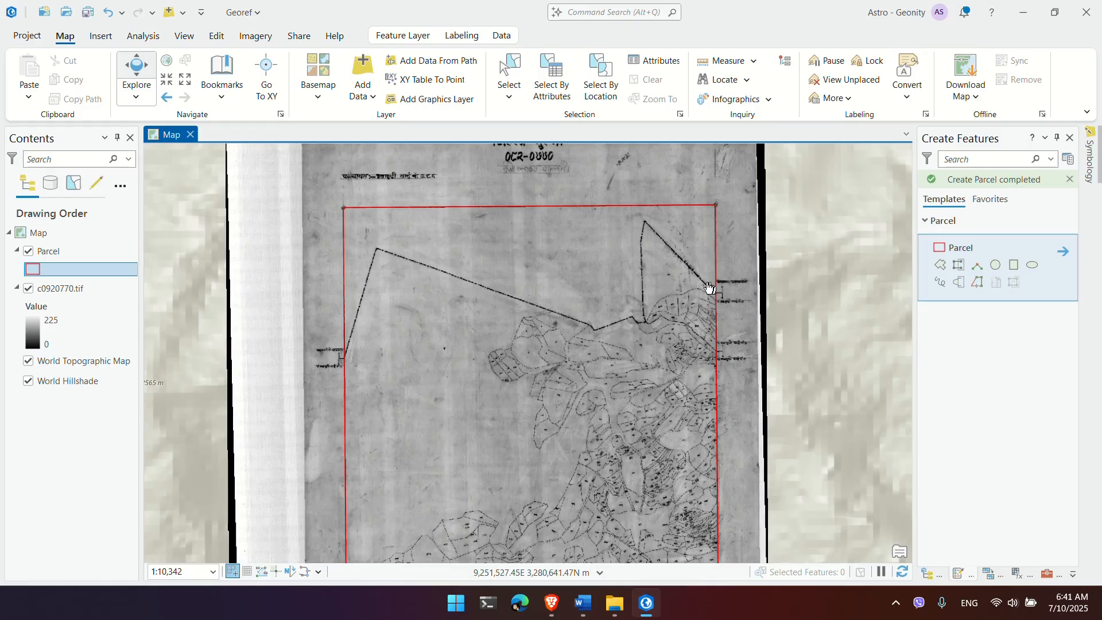
pyautogui.scroll(6, 710, 287)
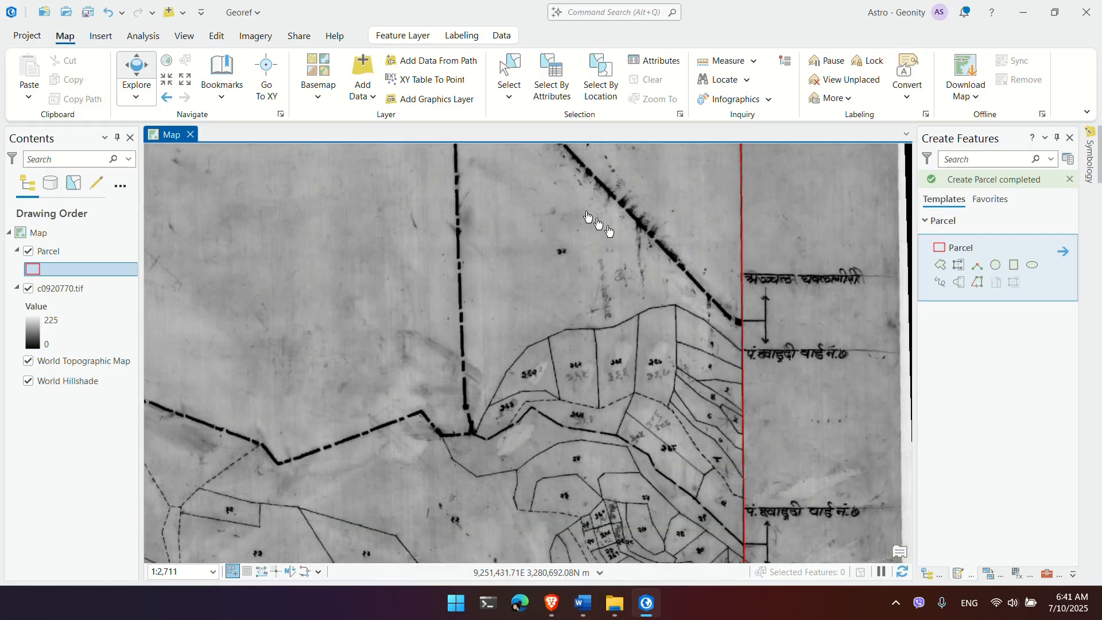
pyautogui.scroll(-8, 571, 256)
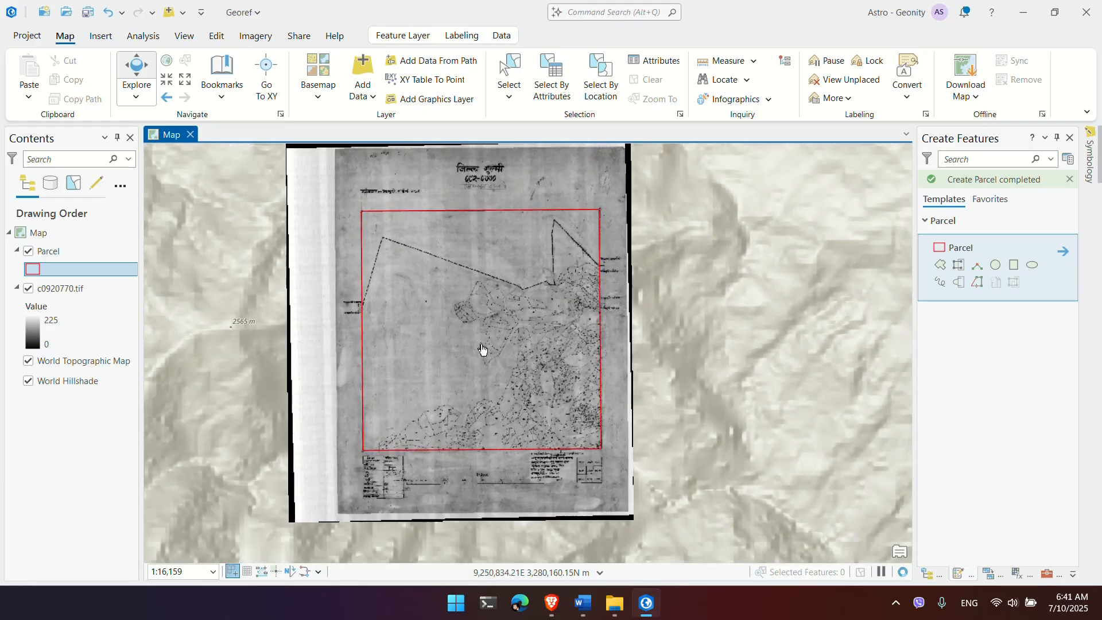
pyautogui.moveTo(484, 352); pyautogui.dragTo(503, 251)
pyautogui.scroll(8, 423, 387)
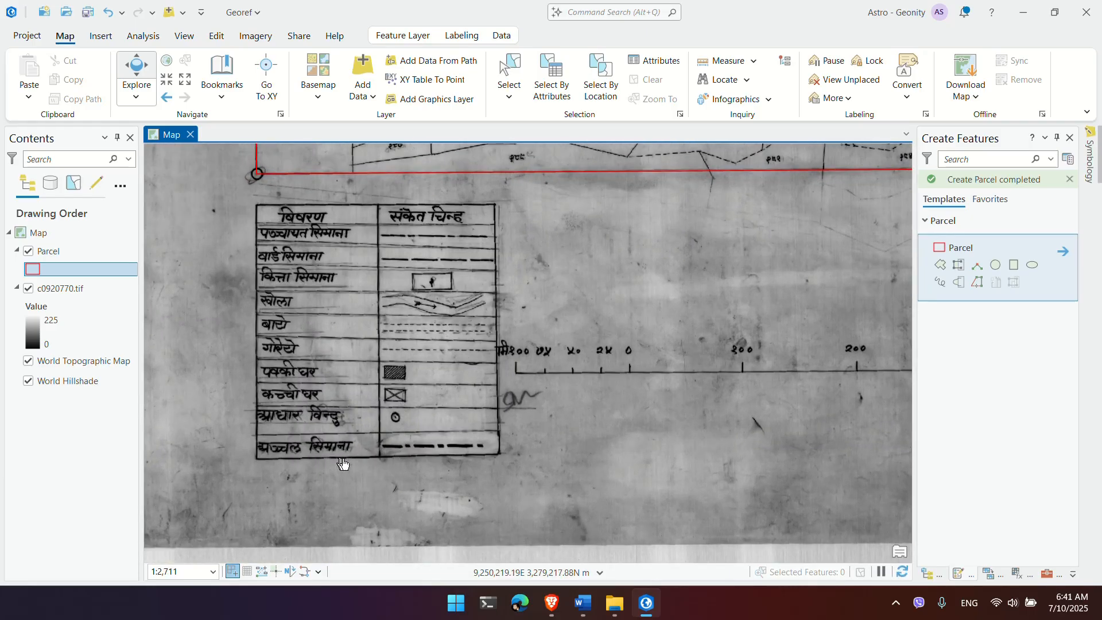
pyautogui.scroll(-6, 399, 458)
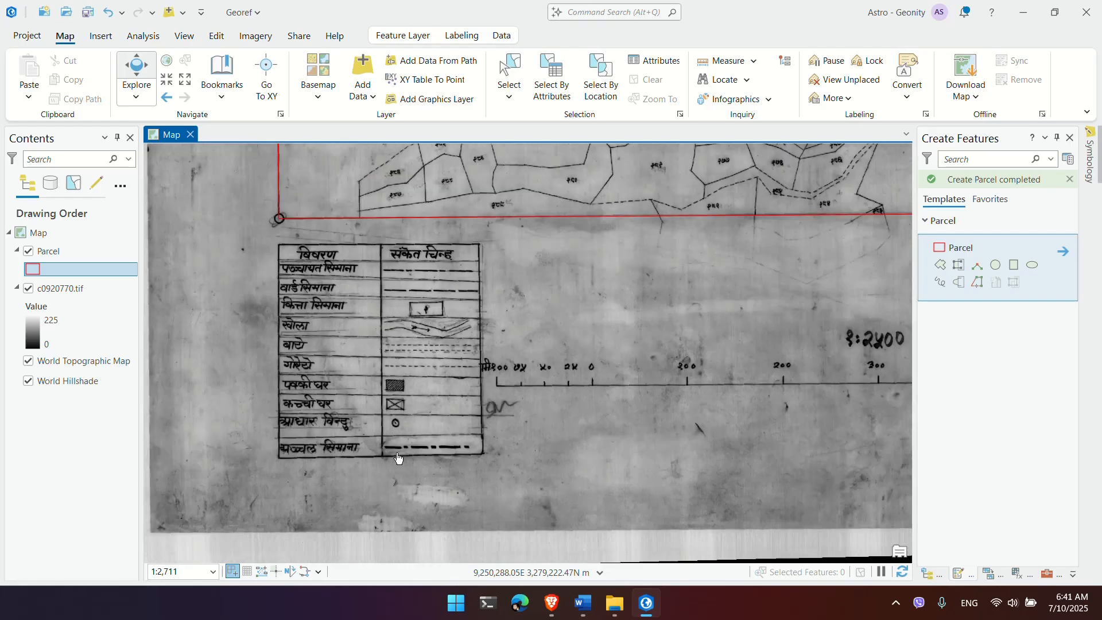
# Step: Pan across the top of the scanned sheet, then select the Parcel layer in Contents
pyautogui.moveTo(513, 260); pyautogui.dragTo(454, 488)
pyautogui.scroll(6, 639, 321)
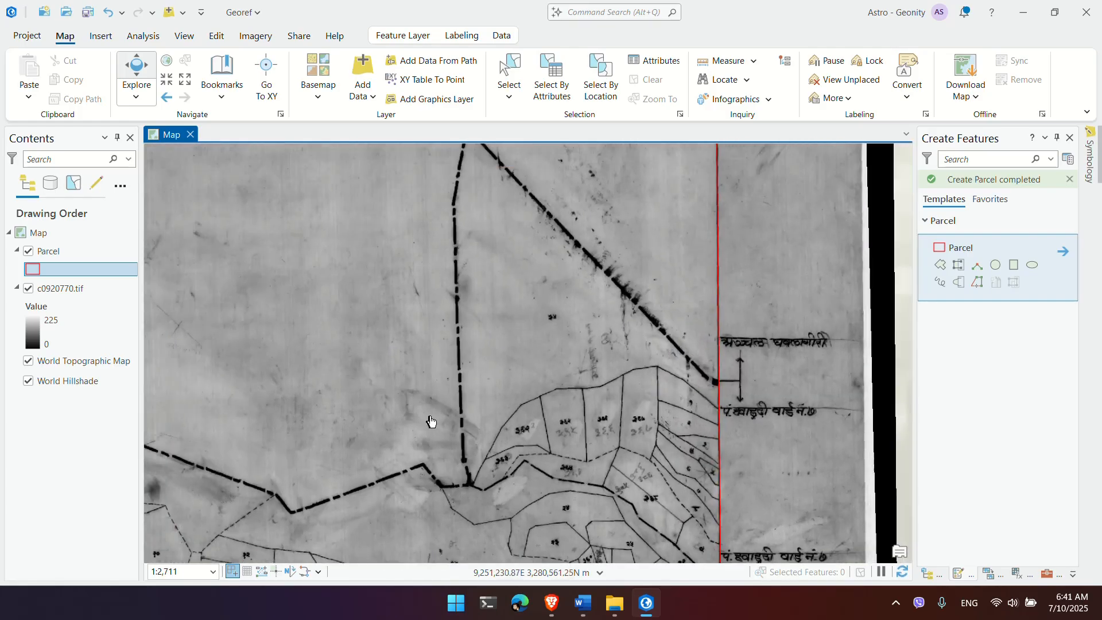
pyautogui.scroll(-6, 432, 425)
pyautogui.moveTo(428, 444); pyautogui.dragTo(548, 248)
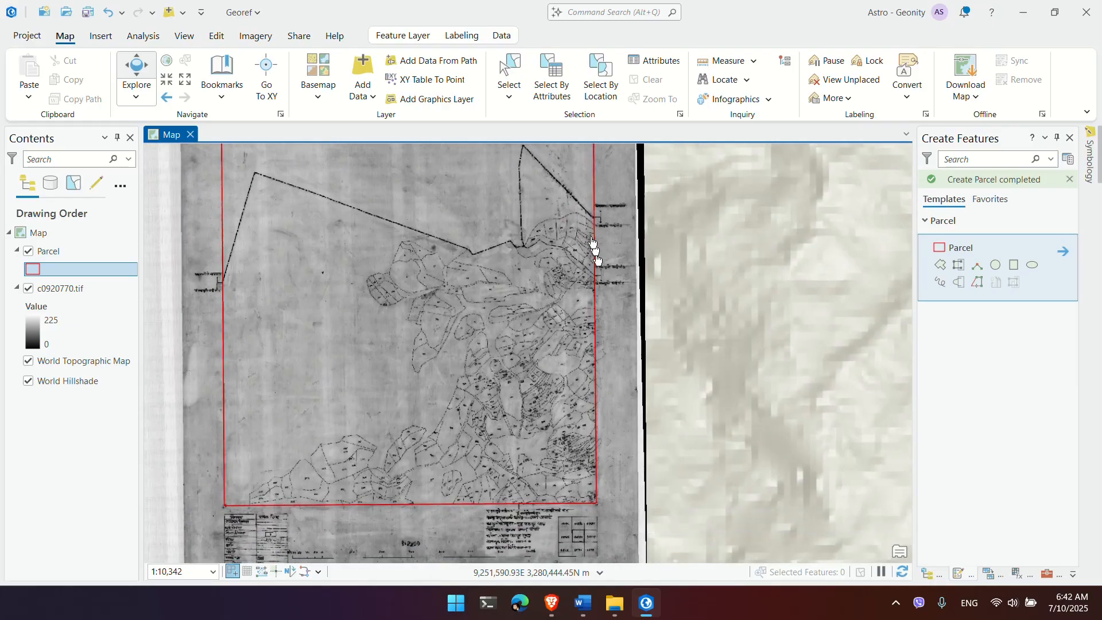
pyautogui.scroll(4, 593, 244)
pyautogui.moveTo(566, 197); pyautogui.dragTo(543, 301)
pyautogui.scroll(3, 543, 304)
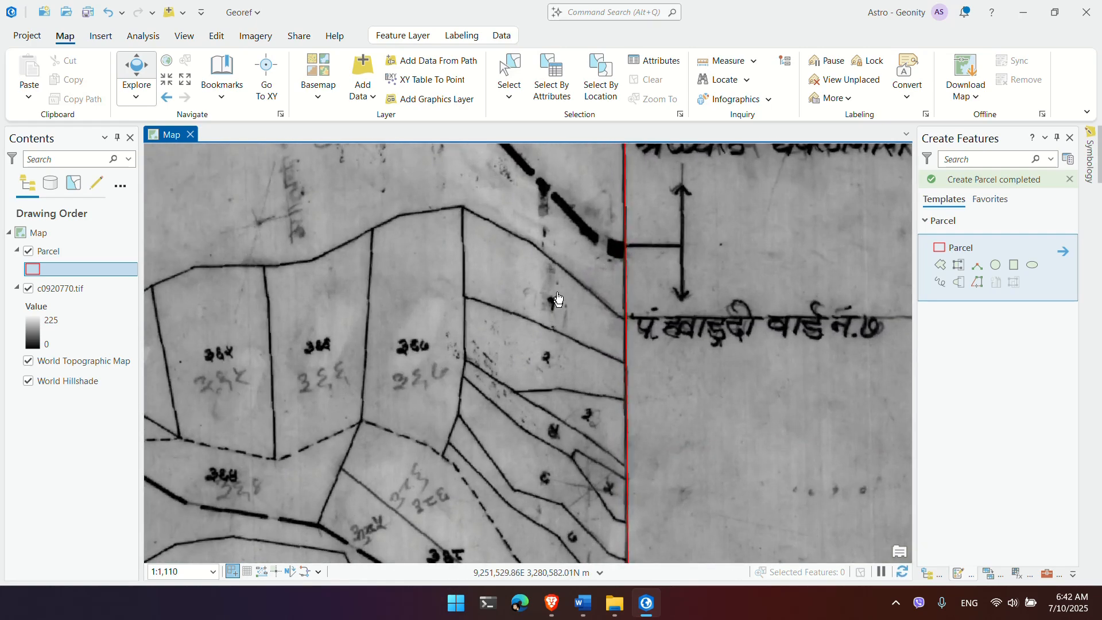
pyautogui.click(51, 271)
pyautogui.click(217, 38)
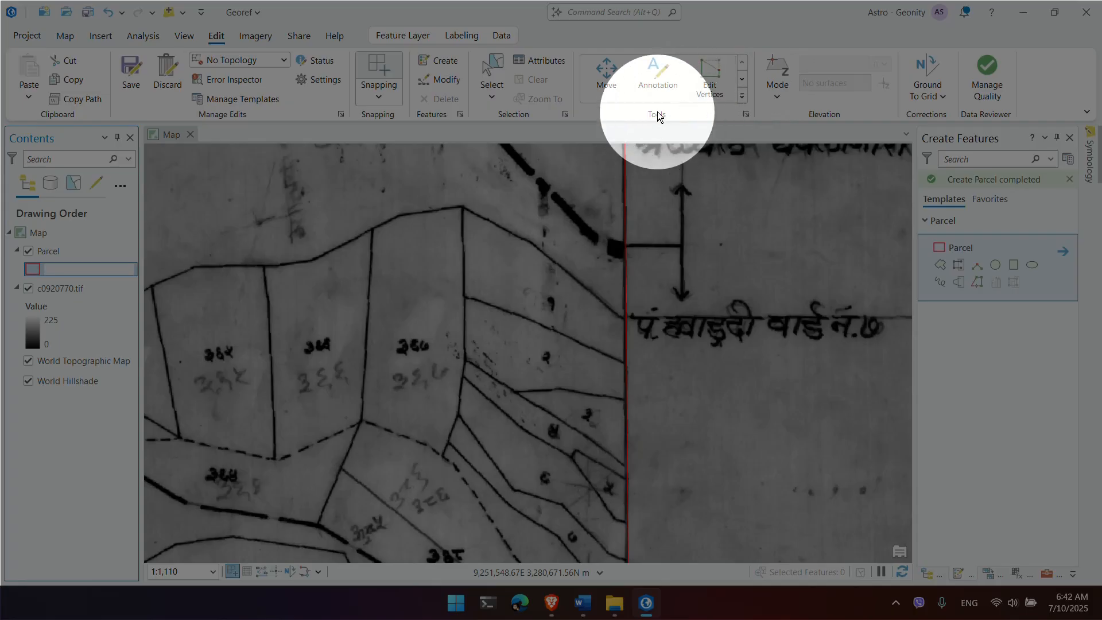
# Step: Choose the Split tool from the Edit tab's Tools gallery
pyautogui.click(742, 99)
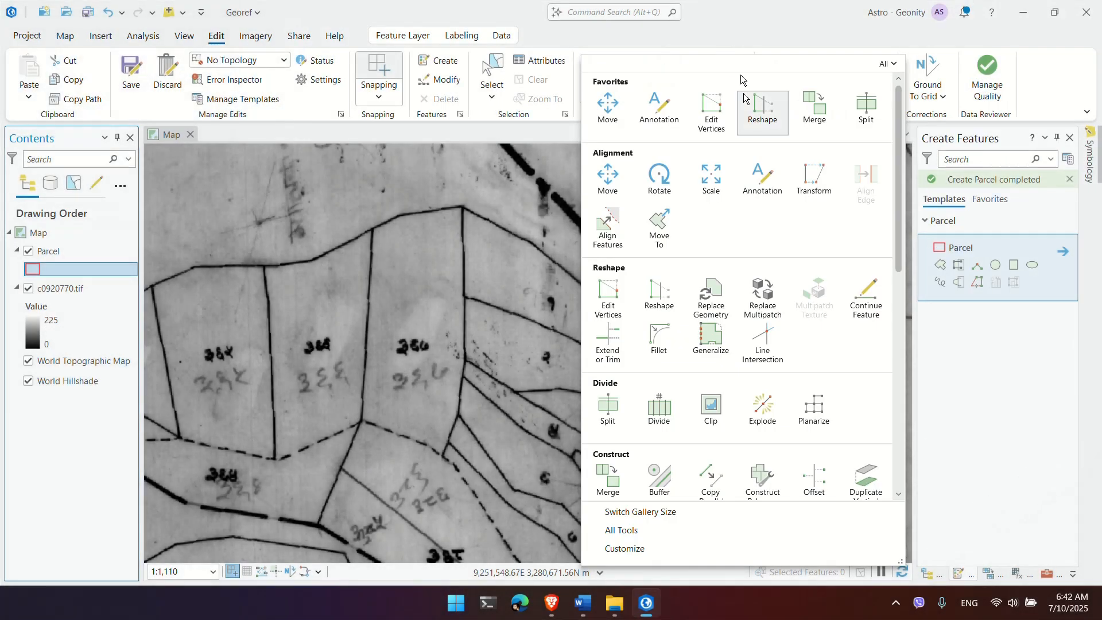
pyautogui.click(747, 51)
pyautogui.click(742, 103)
pyautogui.click(864, 111)
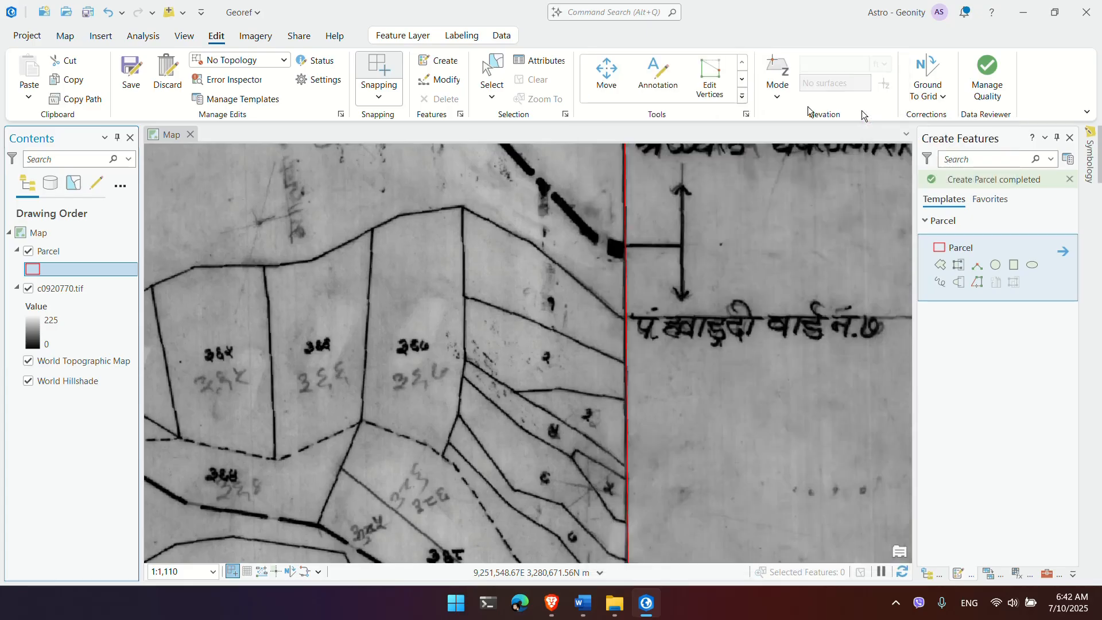
pyautogui.click(742, 96)
pyautogui.click(865, 108)
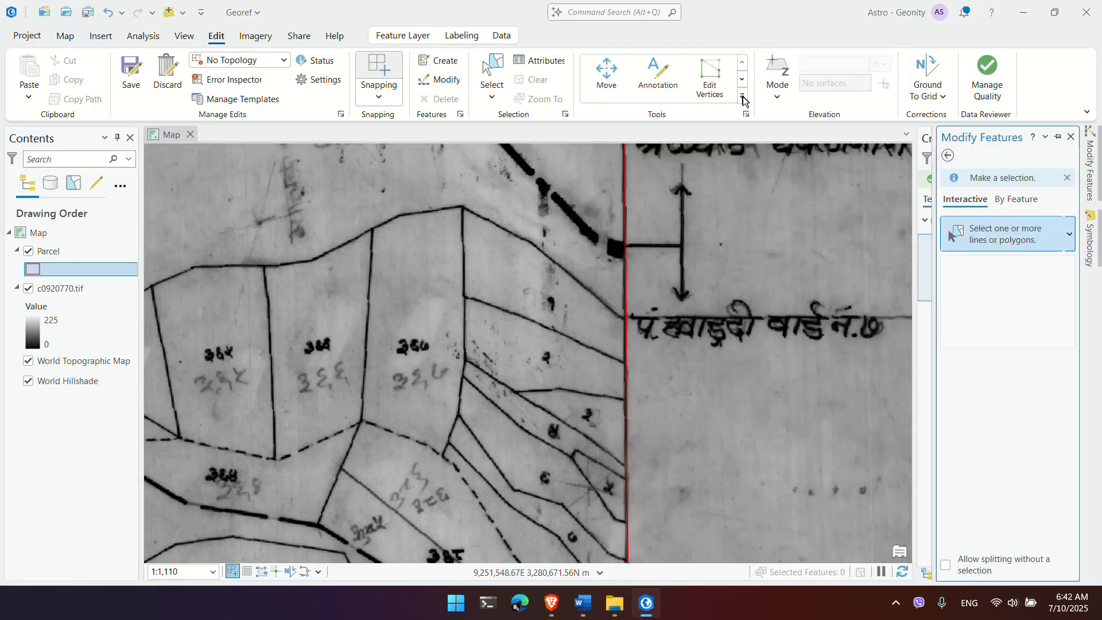
pyautogui.click(742, 96)
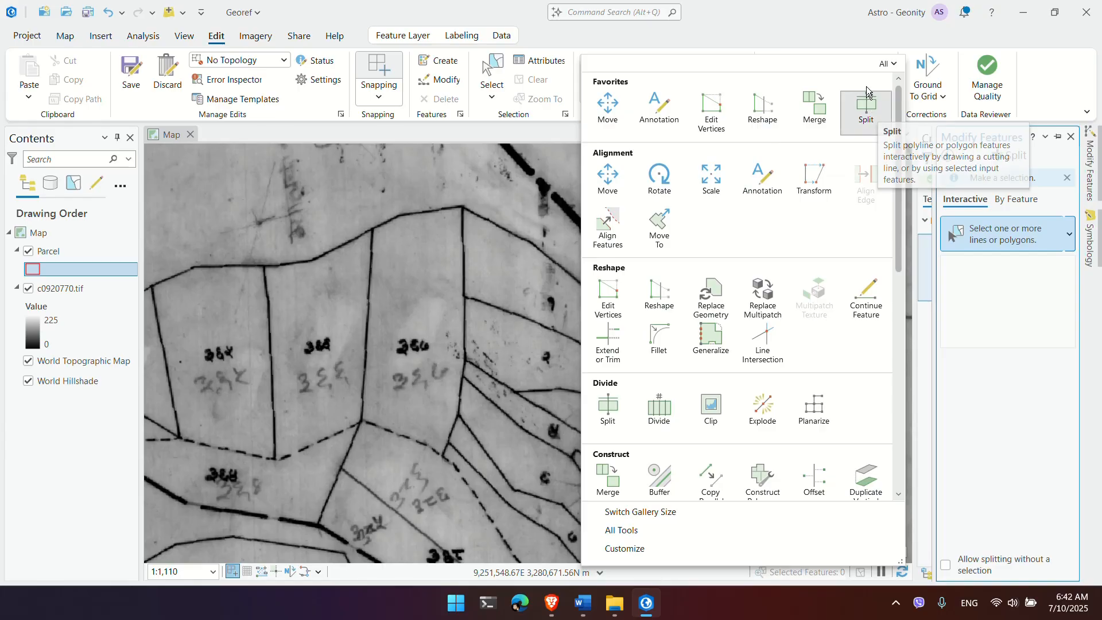
pyautogui.click(867, 109)
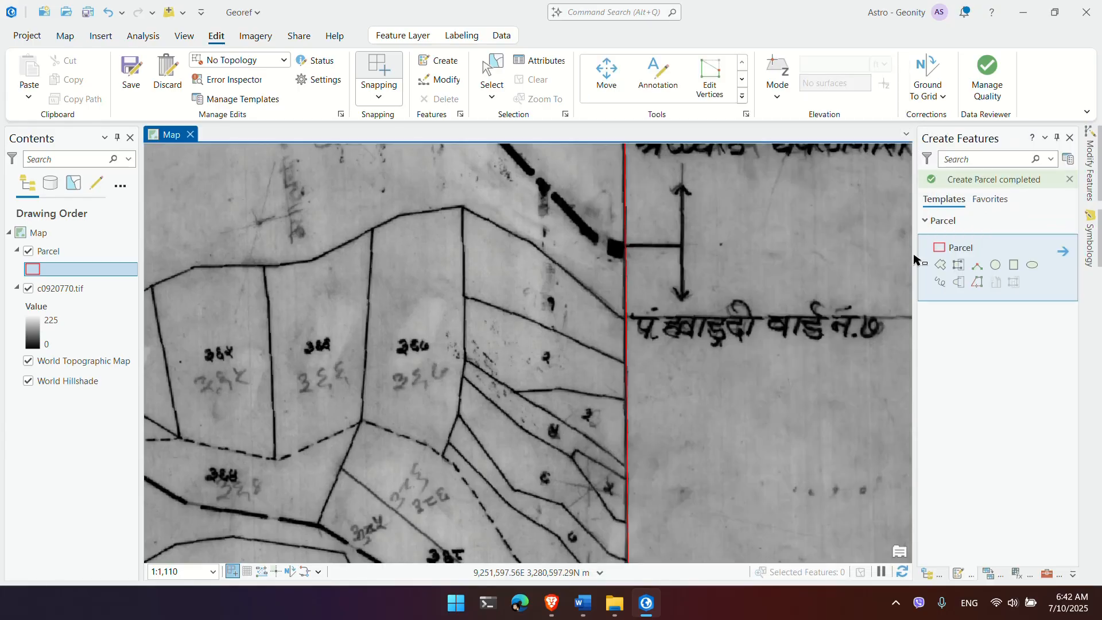
pyautogui.click(742, 98)
pyautogui.click(871, 116)
# Step: Select the large parcel and start a cutting line from its right edge along the plot boundary
pyautogui.click(627, 222)
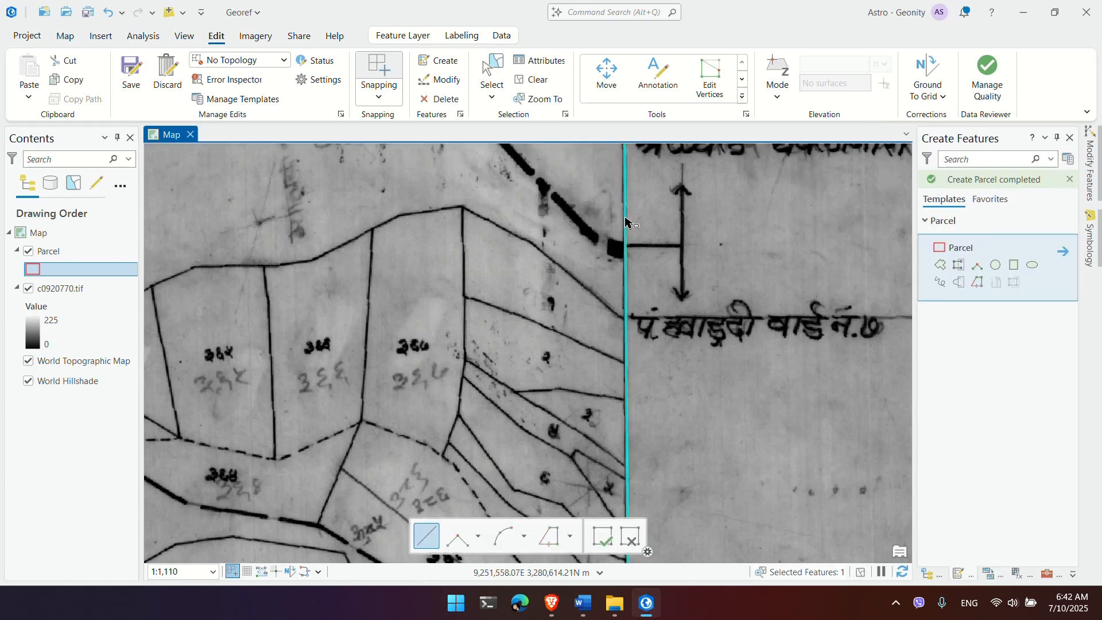
pyautogui.moveTo(573, 254); pyautogui.dragTo(602, 406)
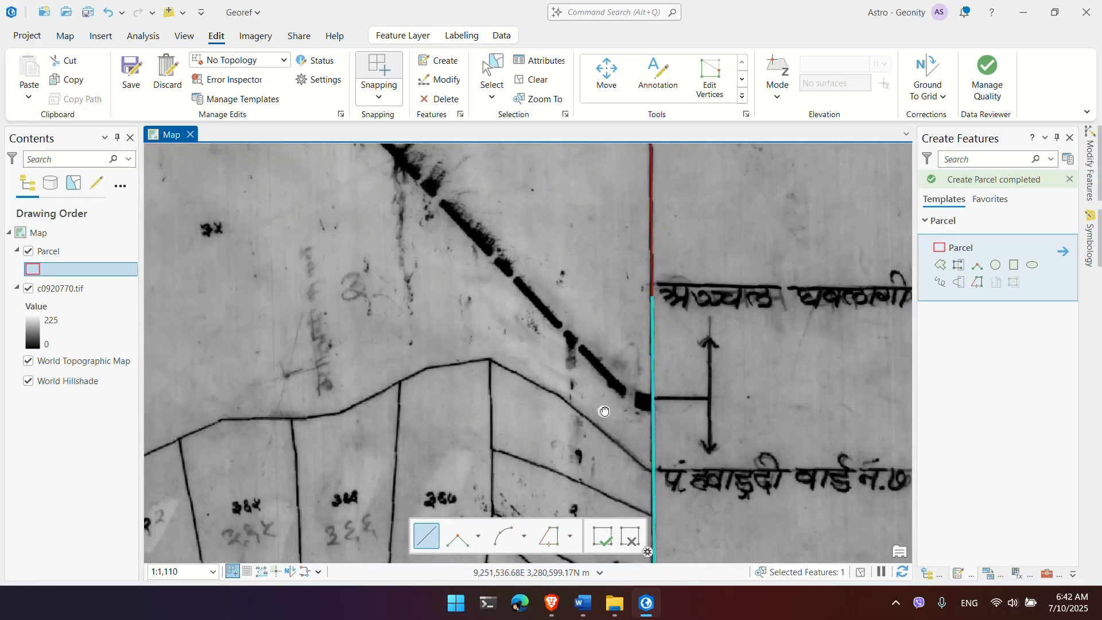
pyautogui.scroll(-2, 603, 406)
pyautogui.scroll(-2, 603, 406)
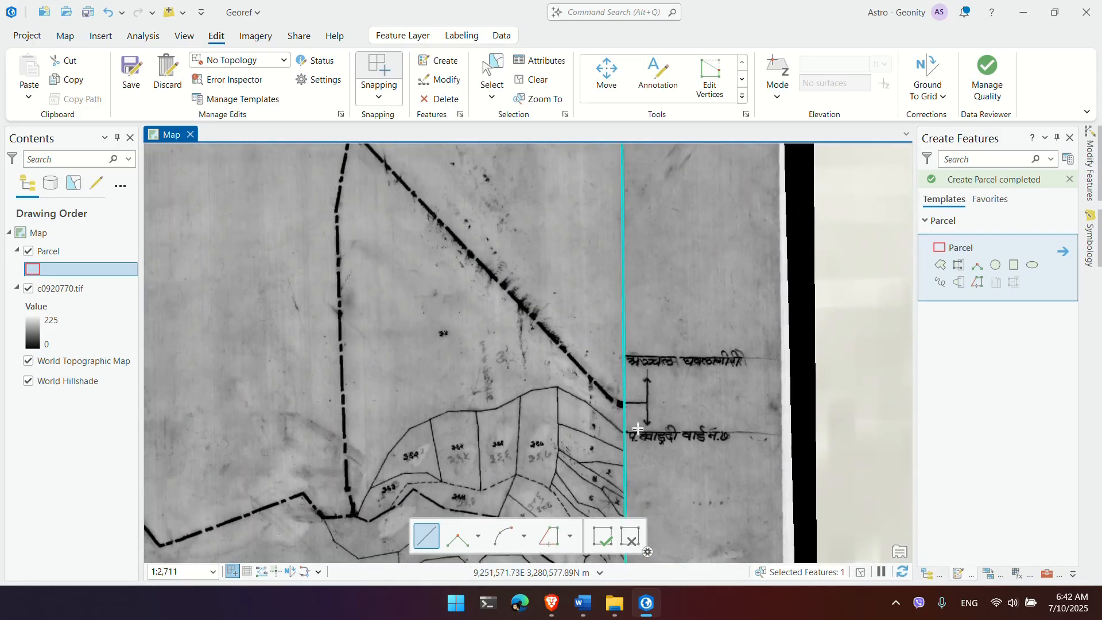
pyautogui.scroll(4, 612, 459)
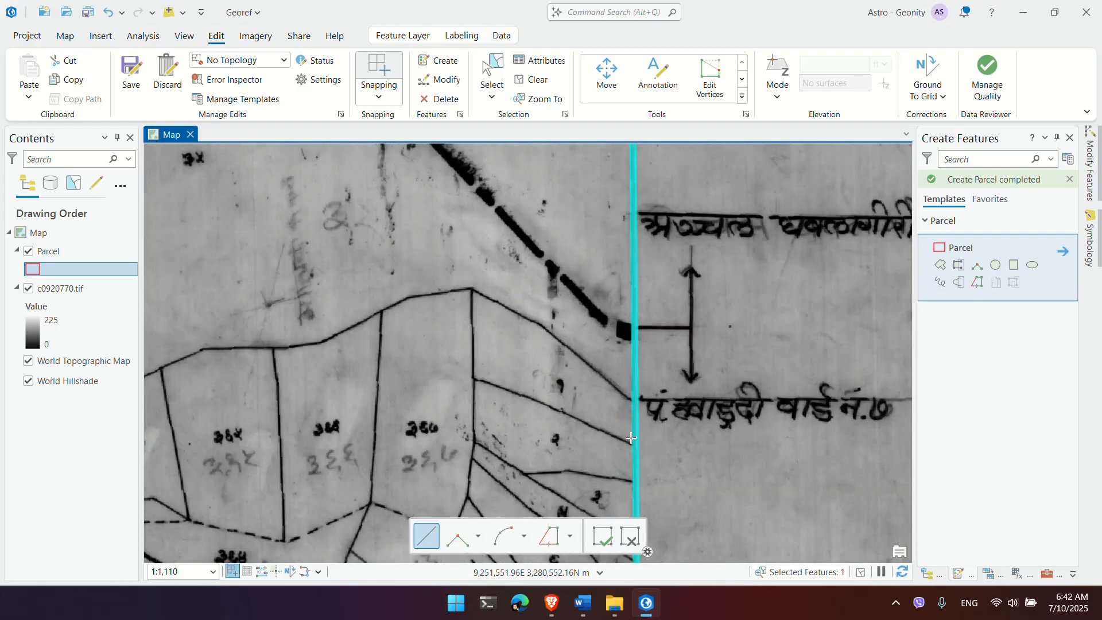
pyautogui.scroll(-2, 636, 402)
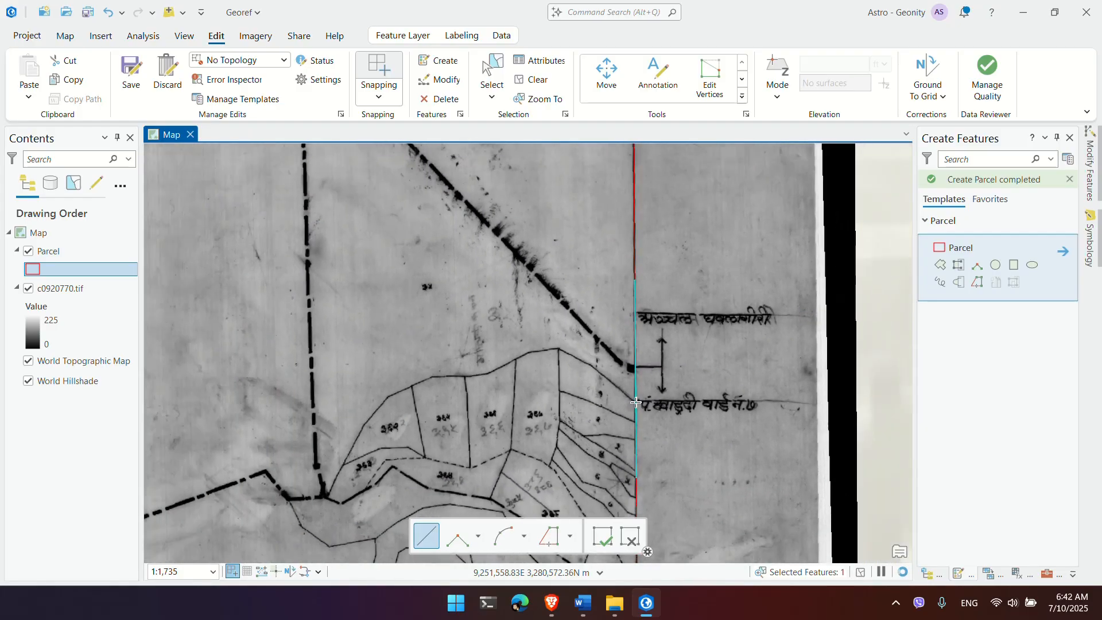
pyautogui.scroll(6, 637, 398)
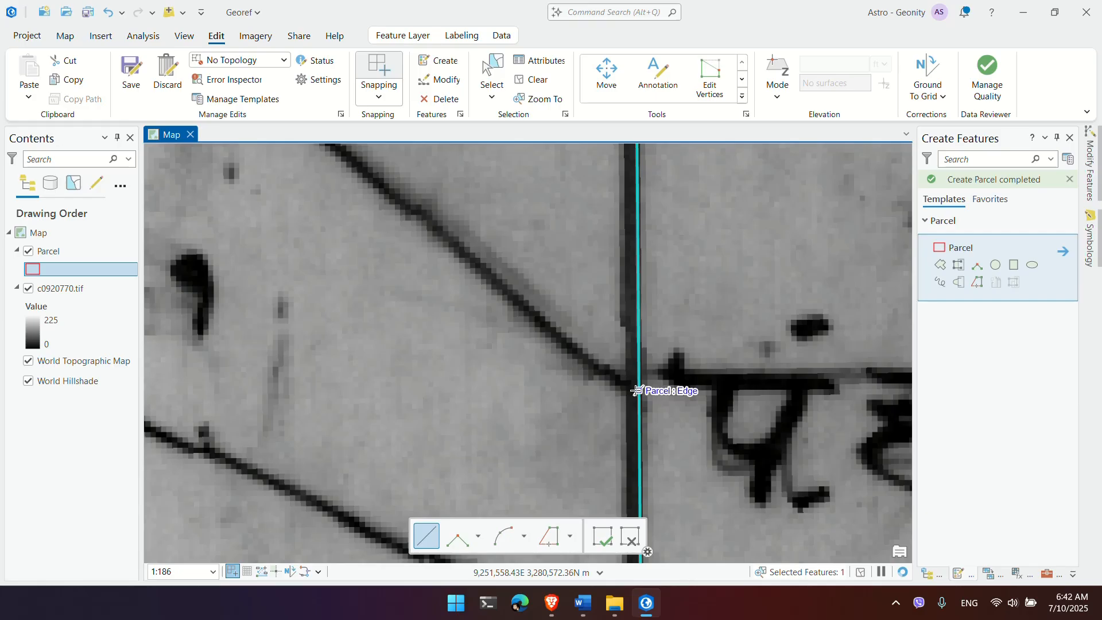
pyautogui.click(636, 394)
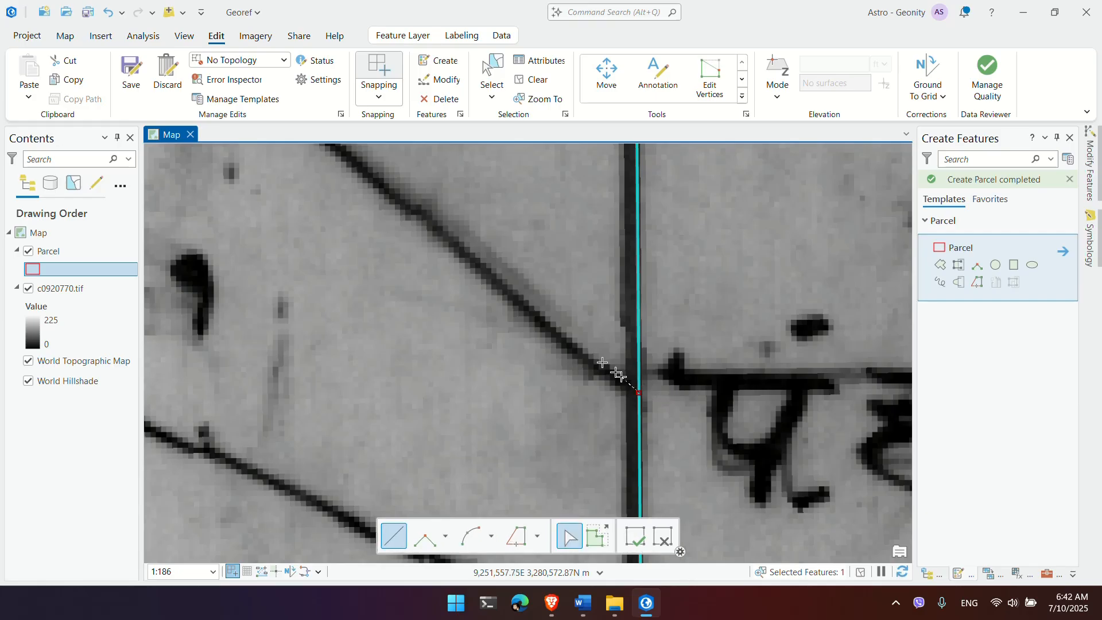
pyautogui.moveTo(492, 288); pyautogui.dragTo(669, 366)
pyautogui.scroll(-3, 657, 359)
pyautogui.scroll(-1, 657, 358)
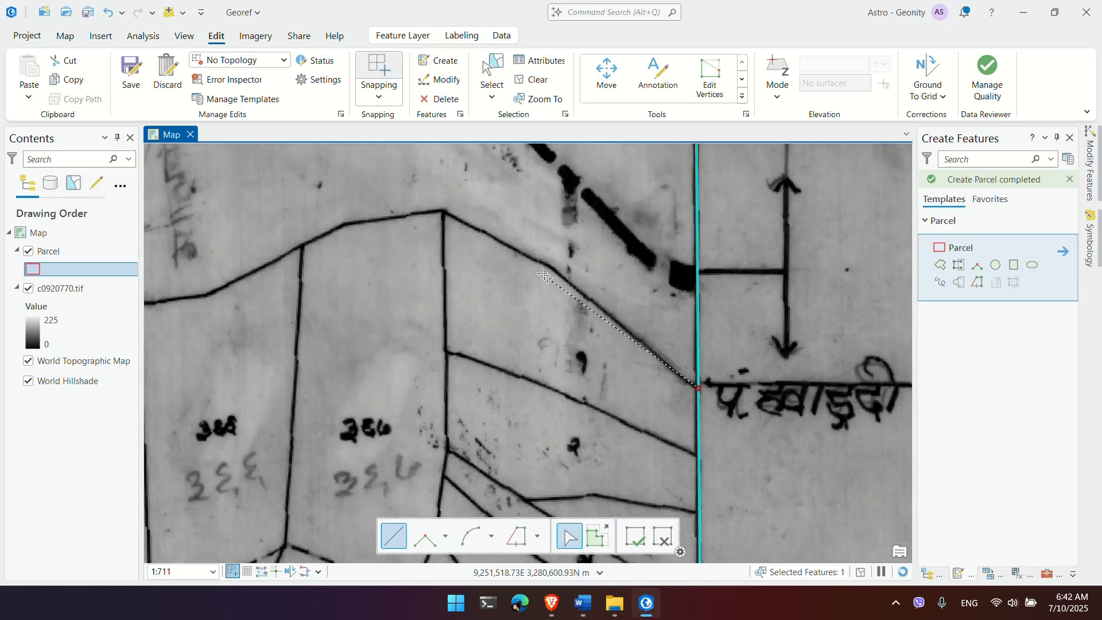
pyautogui.click(549, 267)
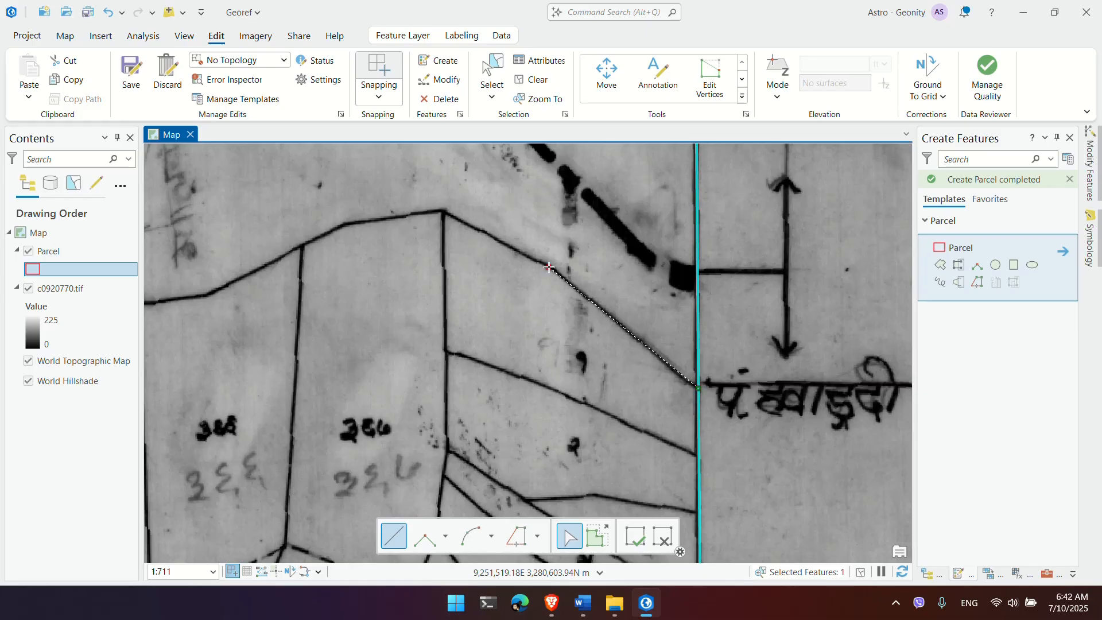
pyautogui.click(443, 211)
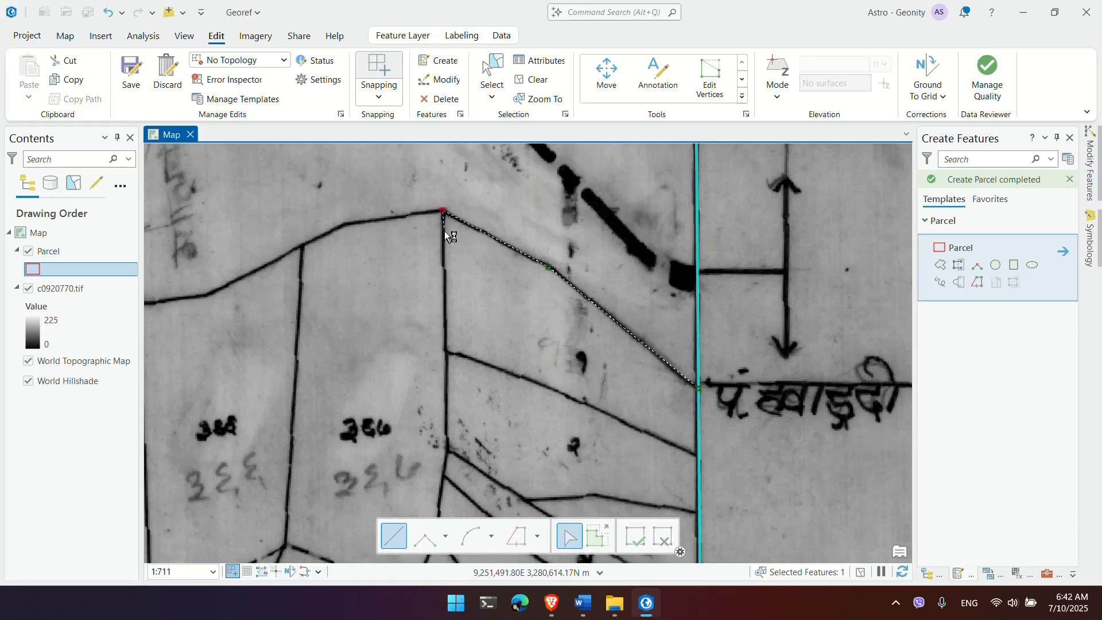
pyautogui.click(447, 354)
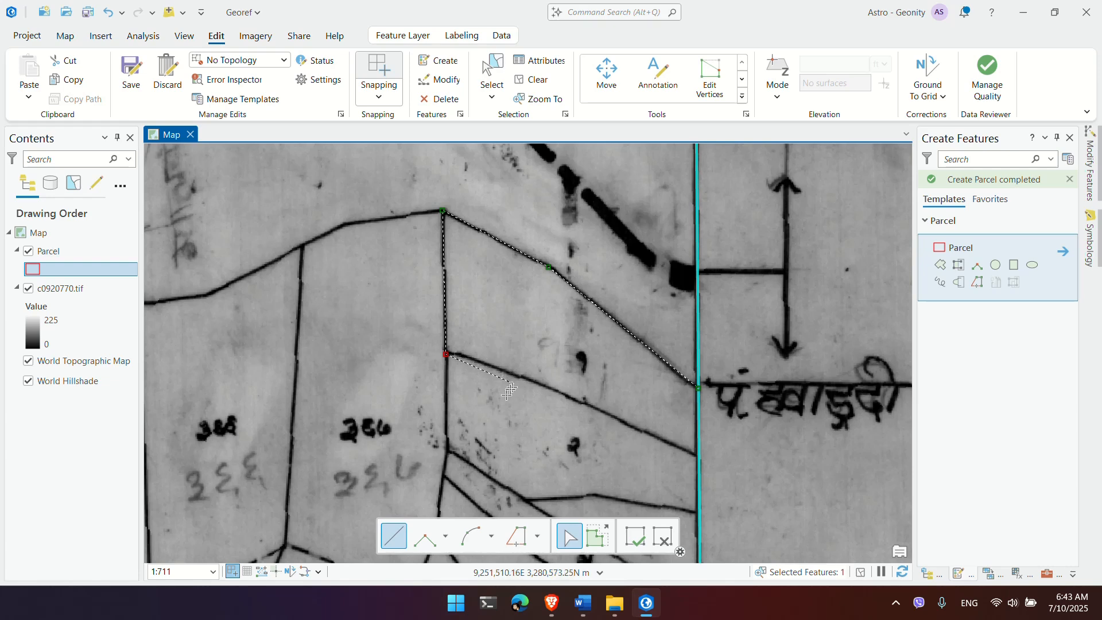
# Step: Correct the misplaced corner vertex and finish the cut at the parcel edge, splitting off a four-sided plot
pyautogui.scroll(4, 443, 365)
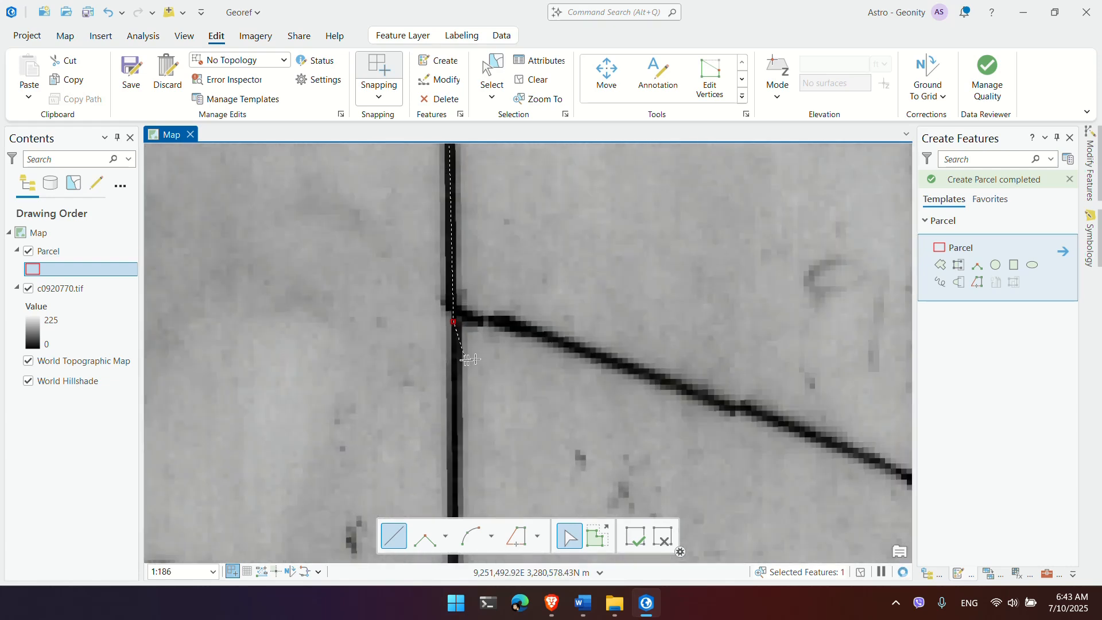
pyautogui.hotkey('ctrl', 'z')
pyautogui.scroll(-1, 473, 325)
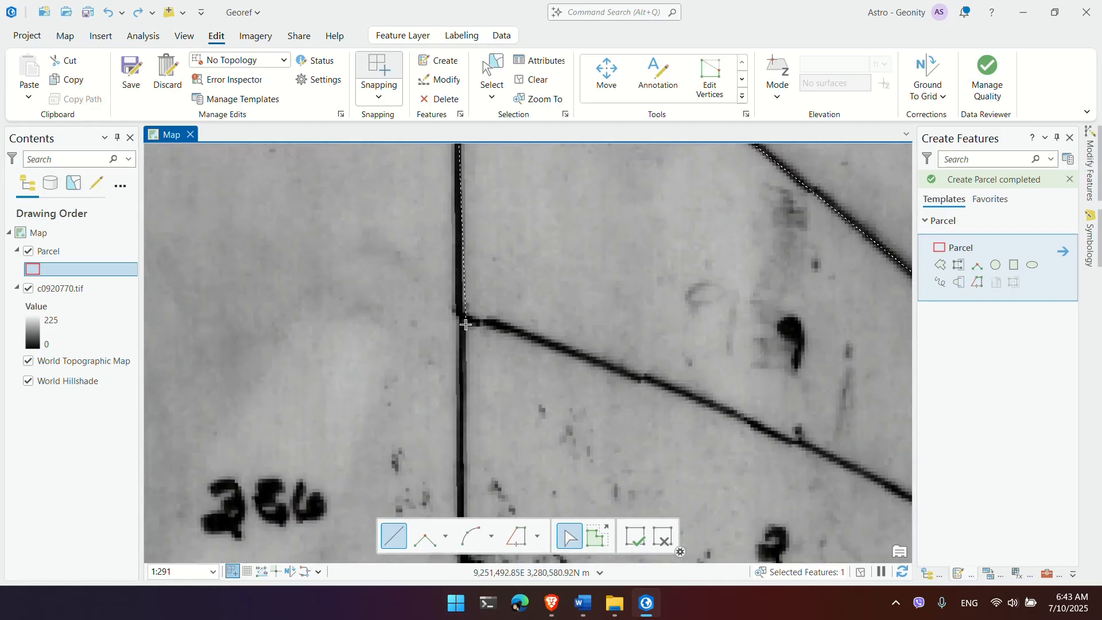
pyautogui.click(461, 319)
pyautogui.moveTo(627, 382); pyautogui.dragTo(475, 323)
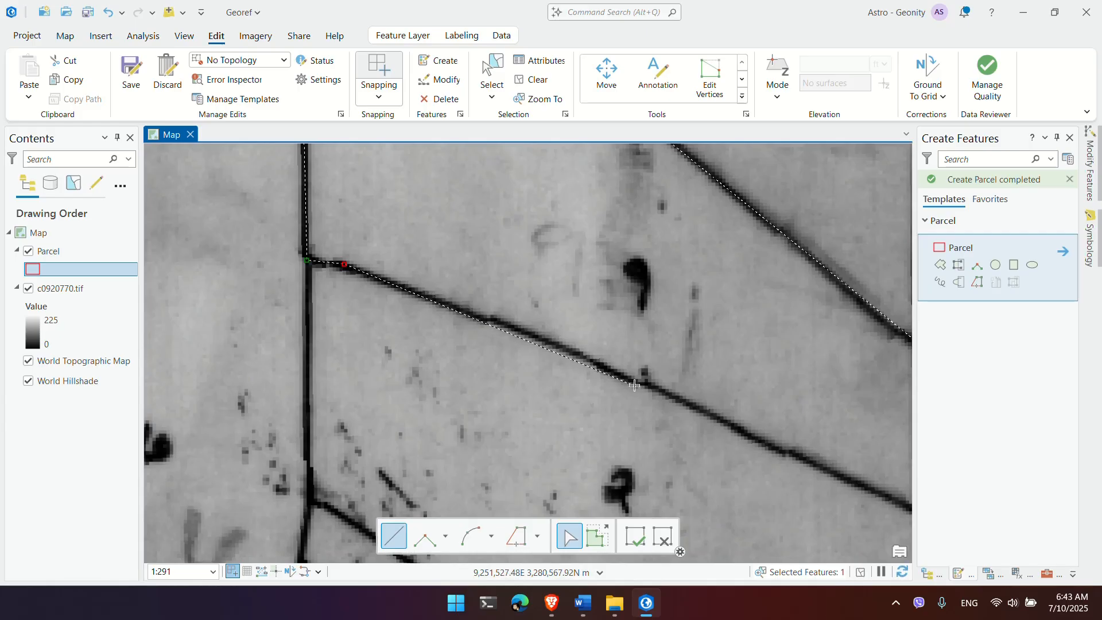
pyautogui.scroll(-4, 634, 383)
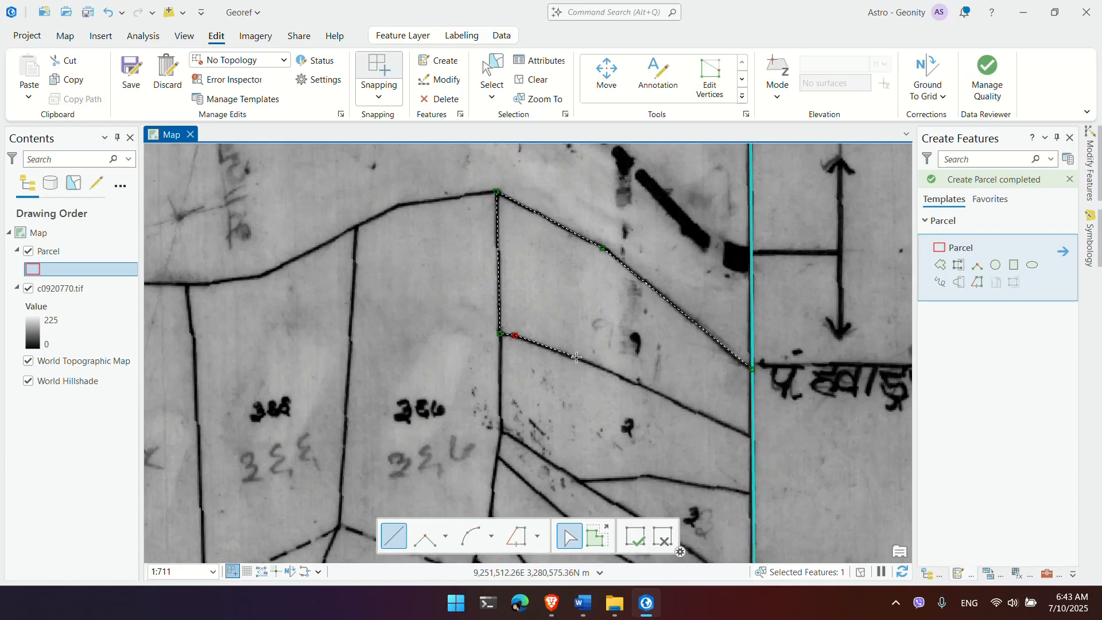
pyautogui.click(636, 385)
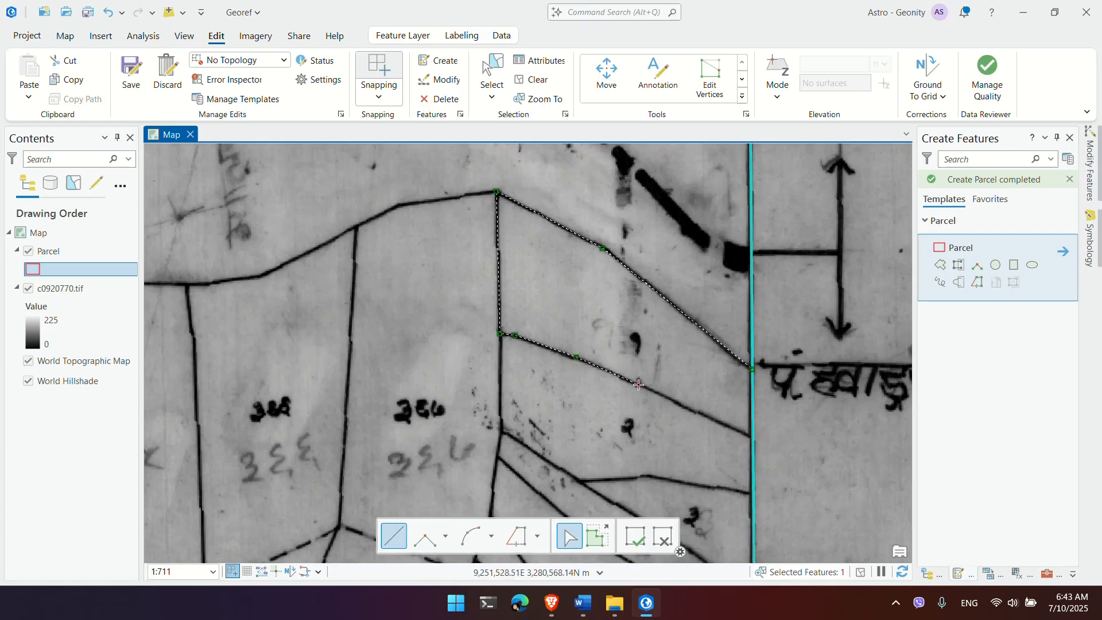
pyautogui.doubleClick(751, 438)
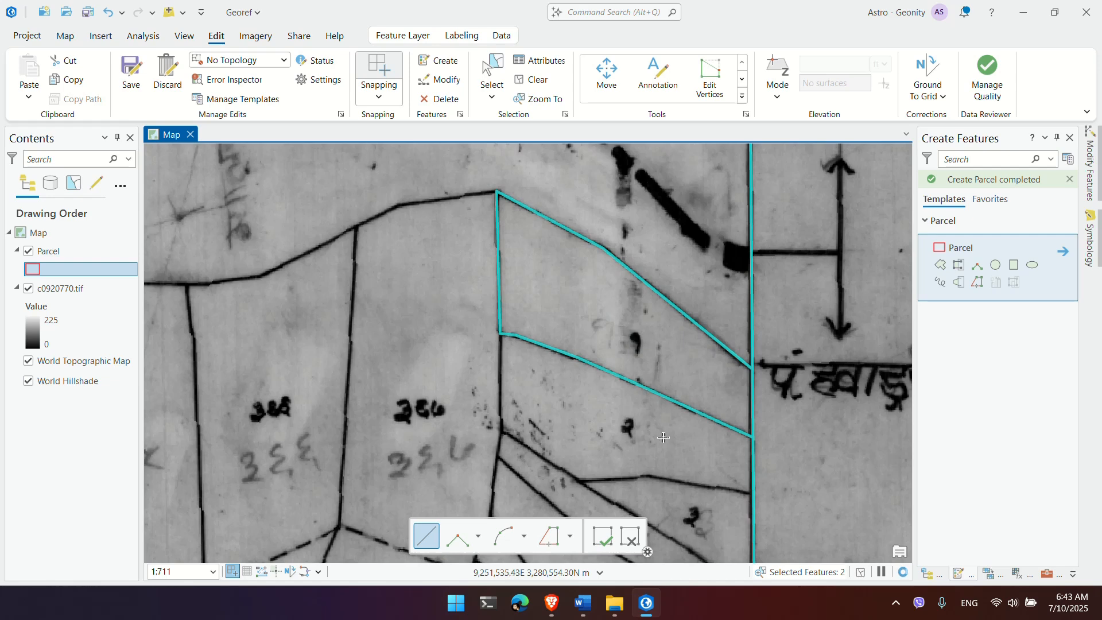
# Step: Draw two snapped split lines, cutting off another plot and a triangular plot beneath it
pyautogui.moveTo(663, 438); pyautogui.dragTo(582, 335)
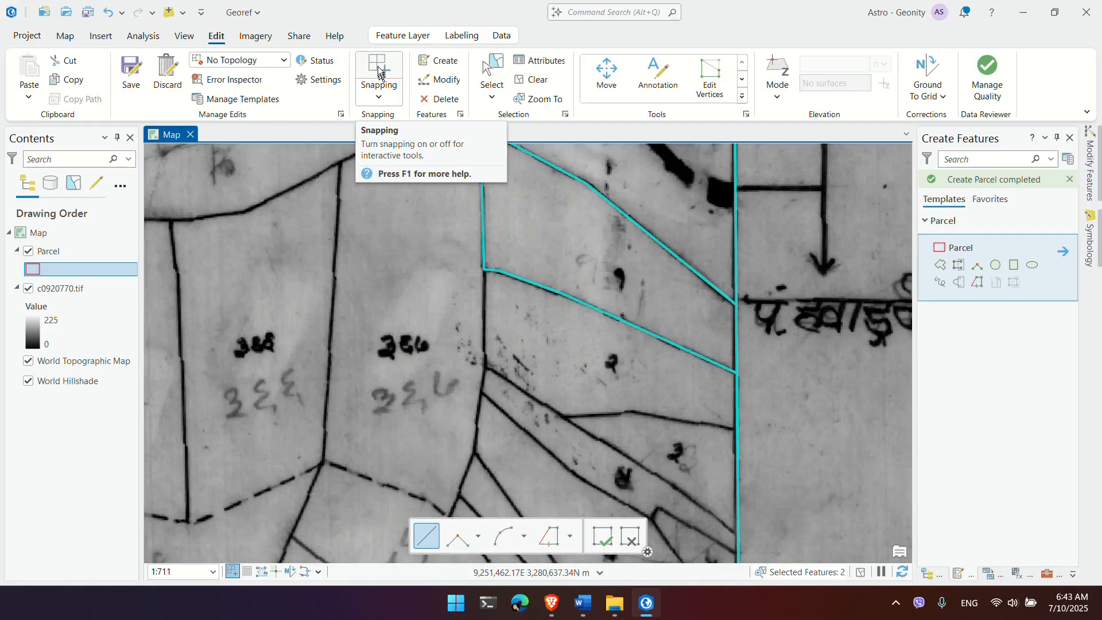
pyautogui.click(380, 94)
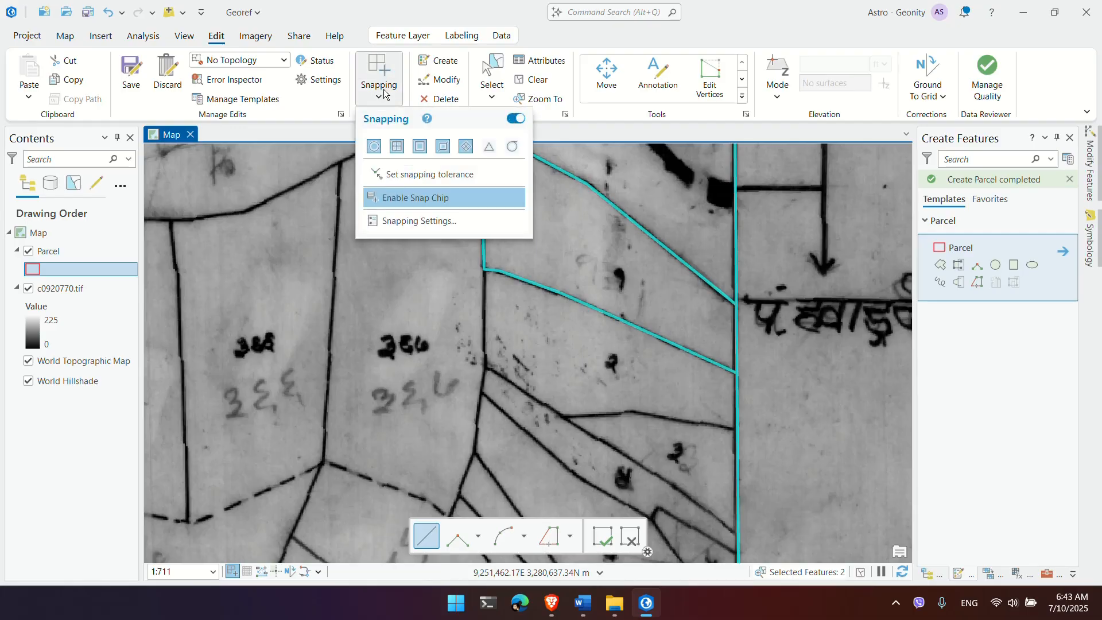
pyautogui.click(384, 93)
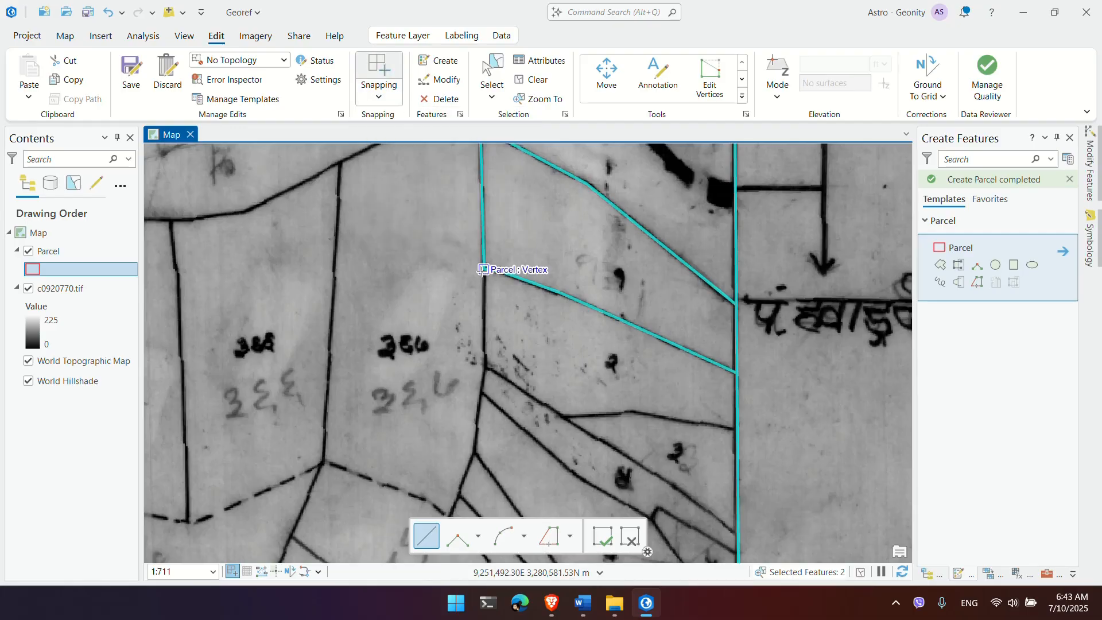
pyautogui.click(482, 270)
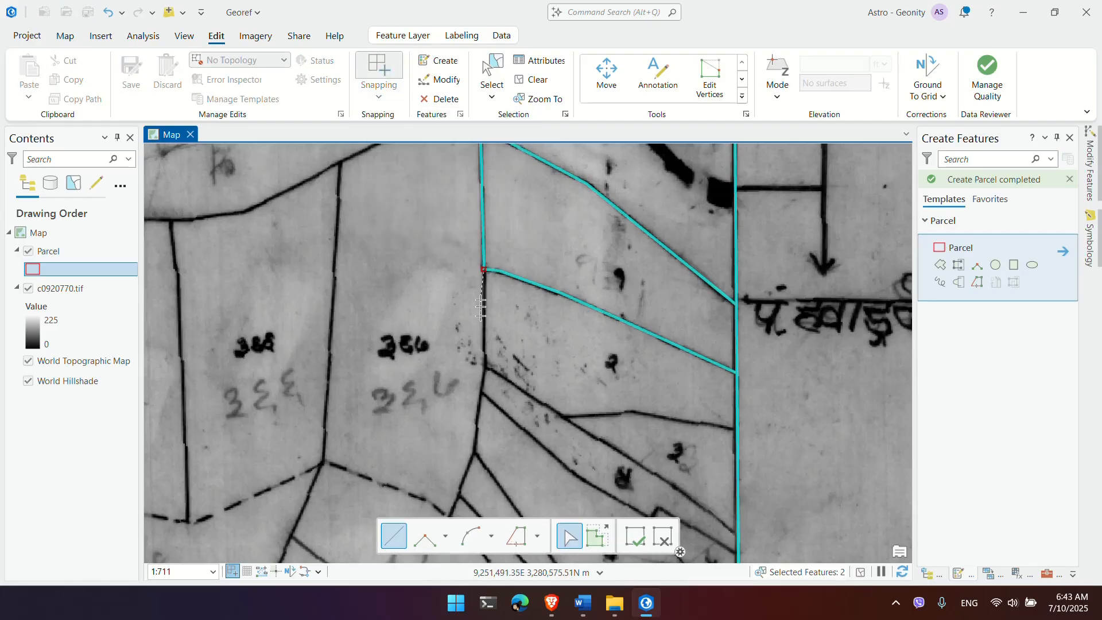
pyautogui.click(487, 370)
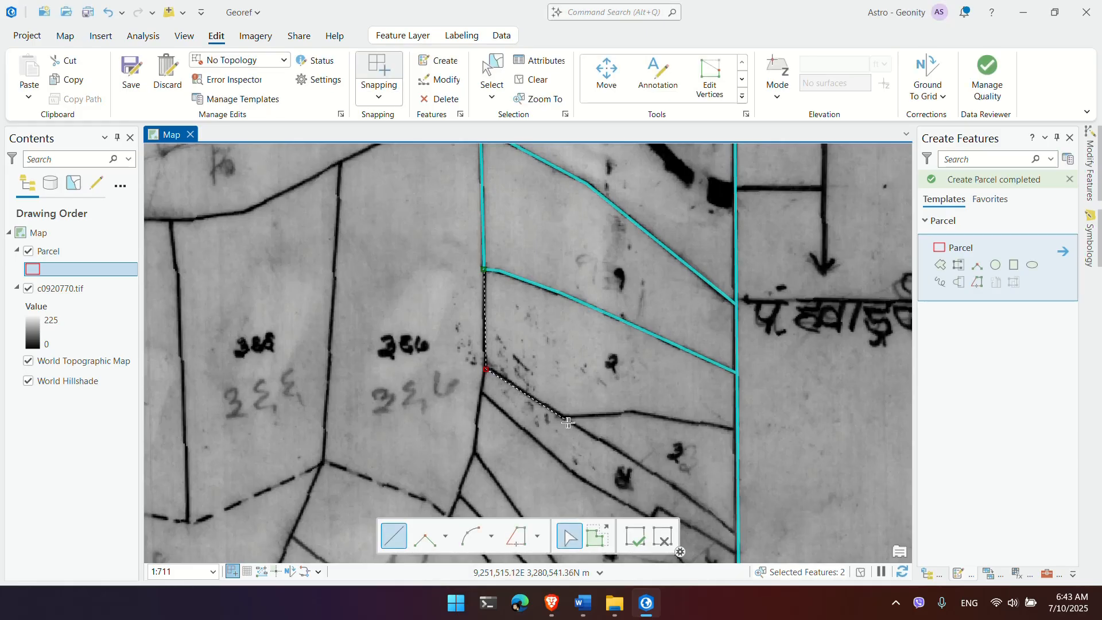
pyautogui.click(625, 411)
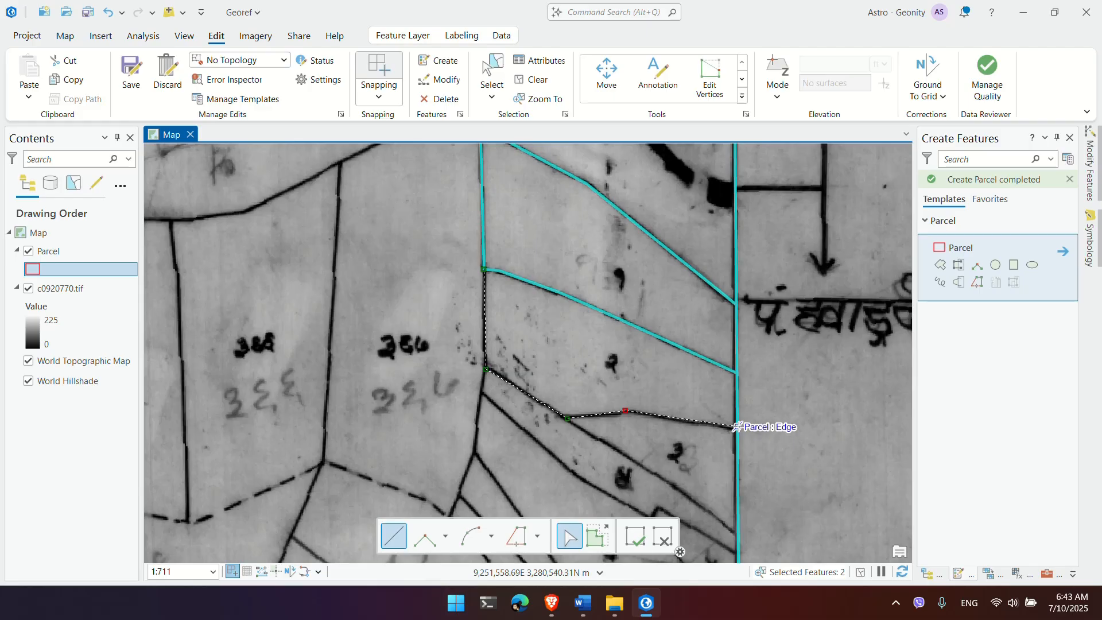
pyautogui.doubleClick(736, 427)
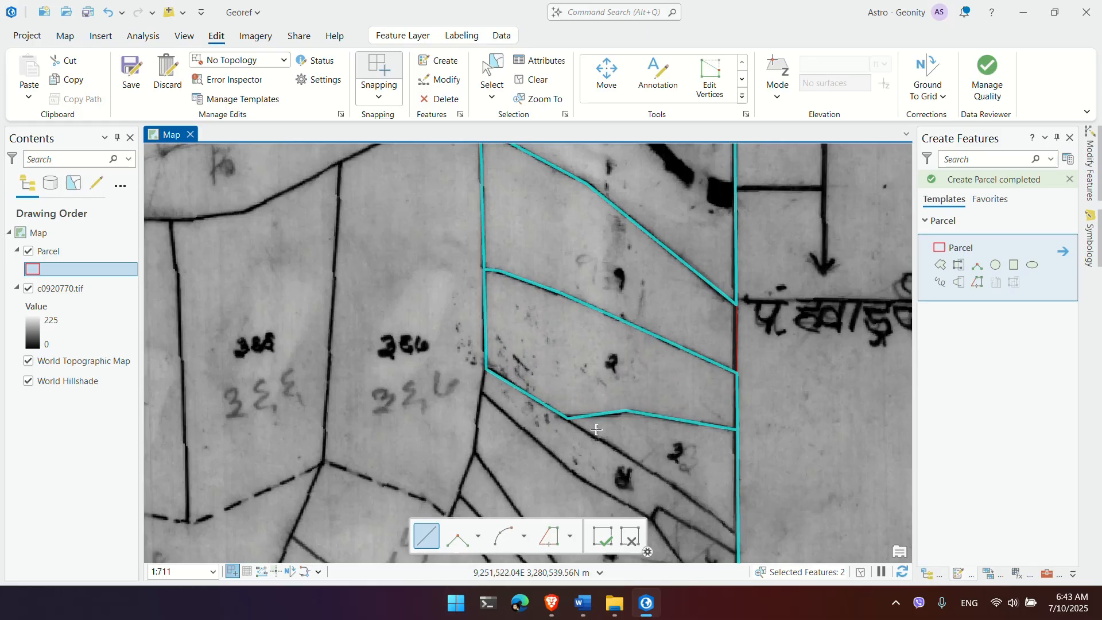
pyautogui.click(567, 419)
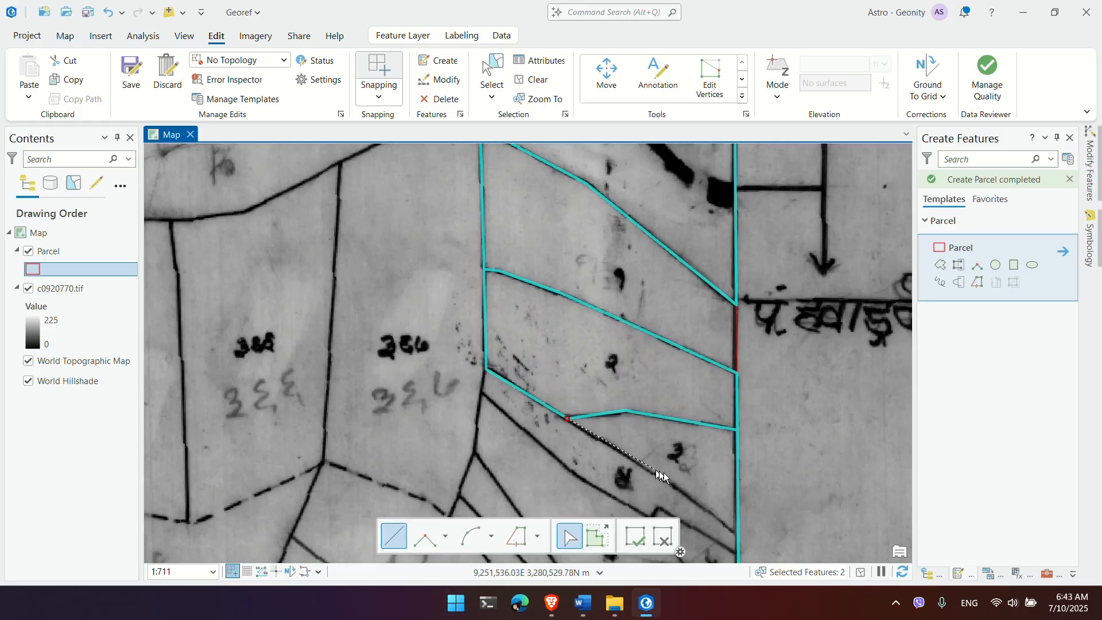
pyautogui.doubleClick(739, 535)
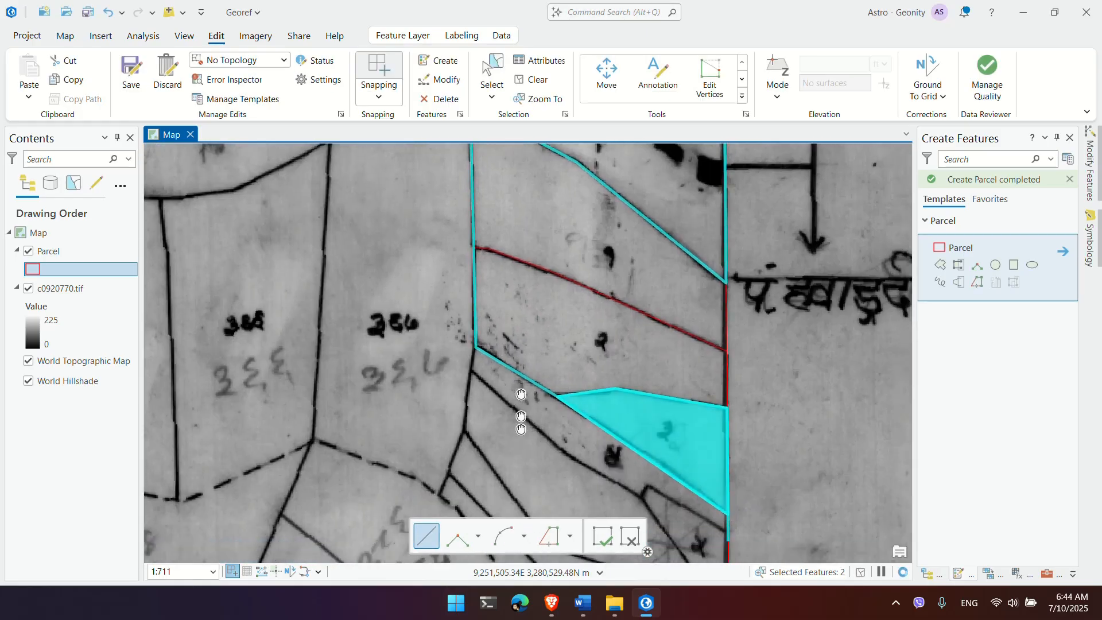
# Step: Split off a plot along the boundary from the next corner to the parcel's right edge
pyautogui.click(475, 276)
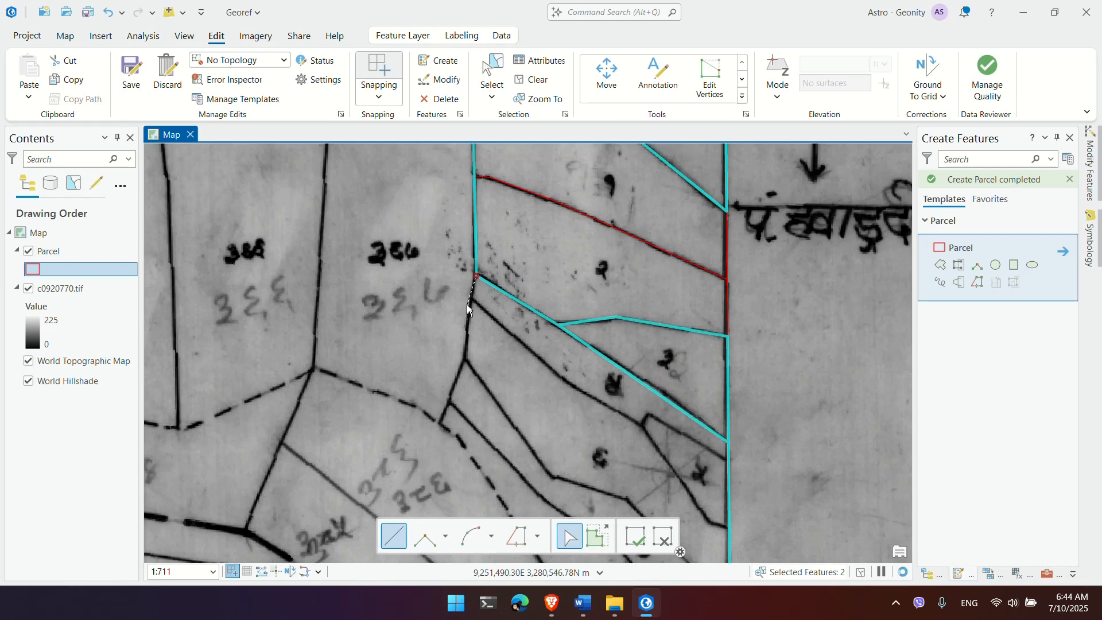
pyautogui.click(641, 426)
pyautogui.click(648, 413)
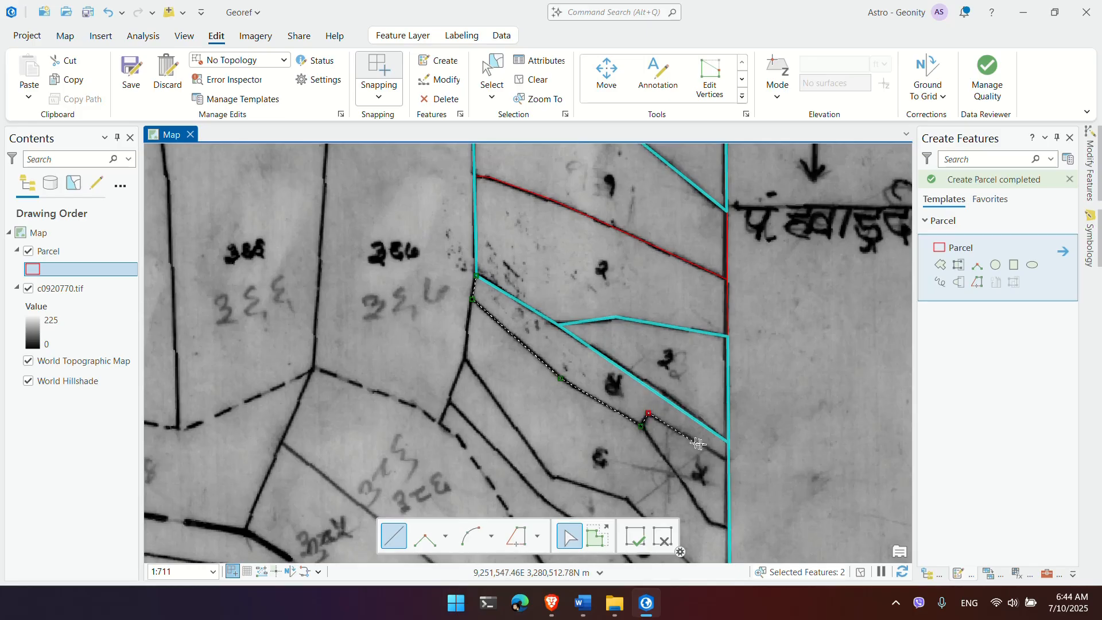
pyautogui.doubleClick(730, 463)
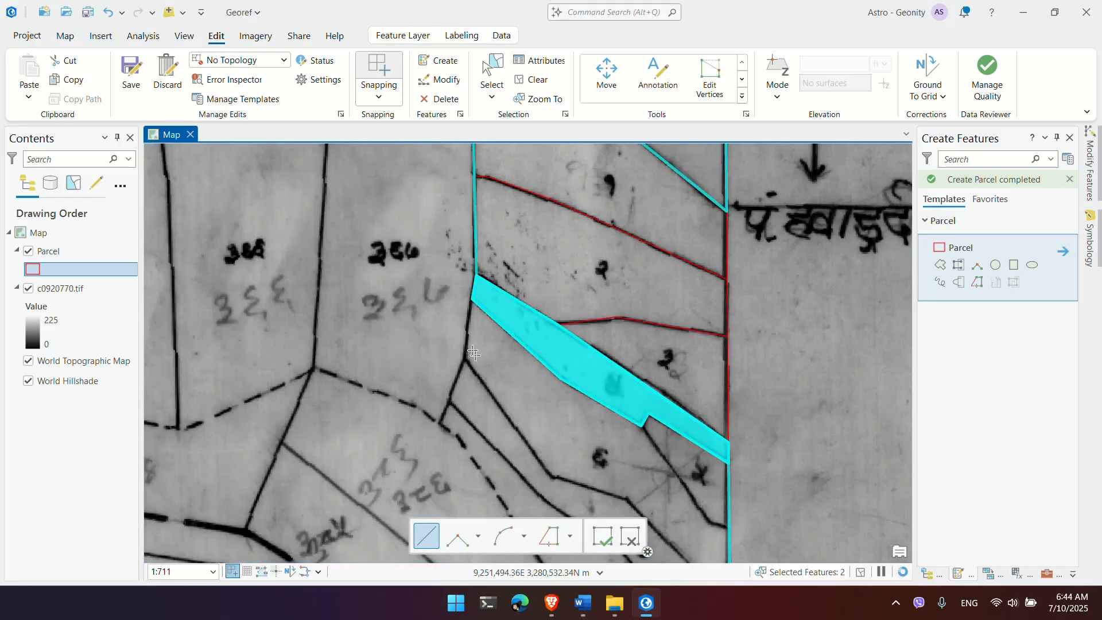
# Step: Trace the next boundary line downward and split off another strip at the edge
pyautogui.click(472, 299)
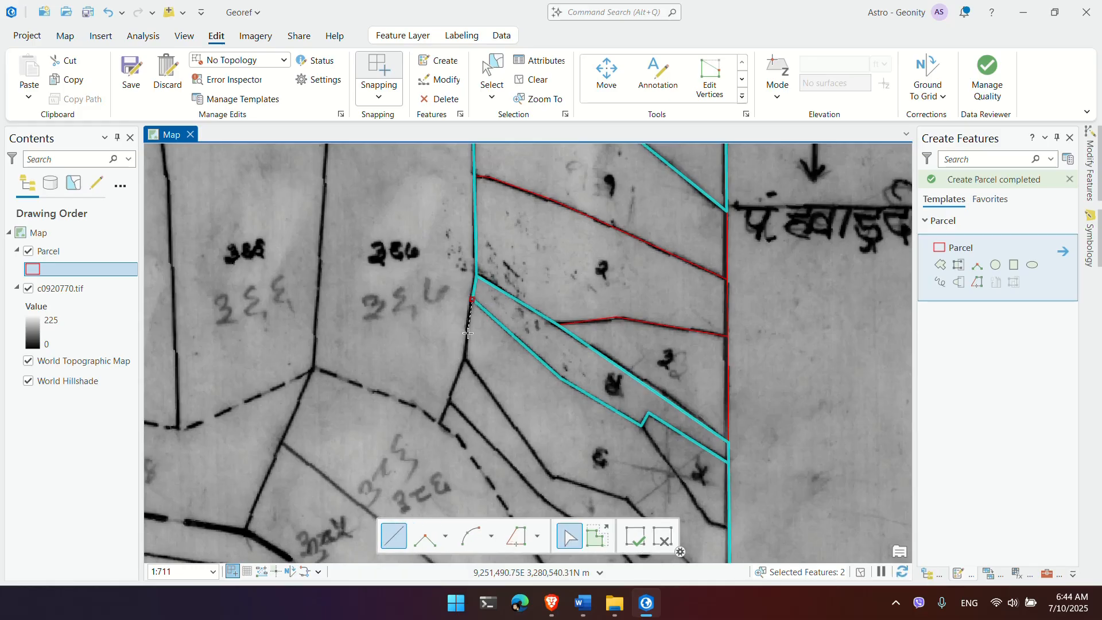
pyautogui.click(468, 333)
pyautogui.click(465, 359)
pyautogui.moveTo(637, 509); pyautogui.dragTo(561, 337)
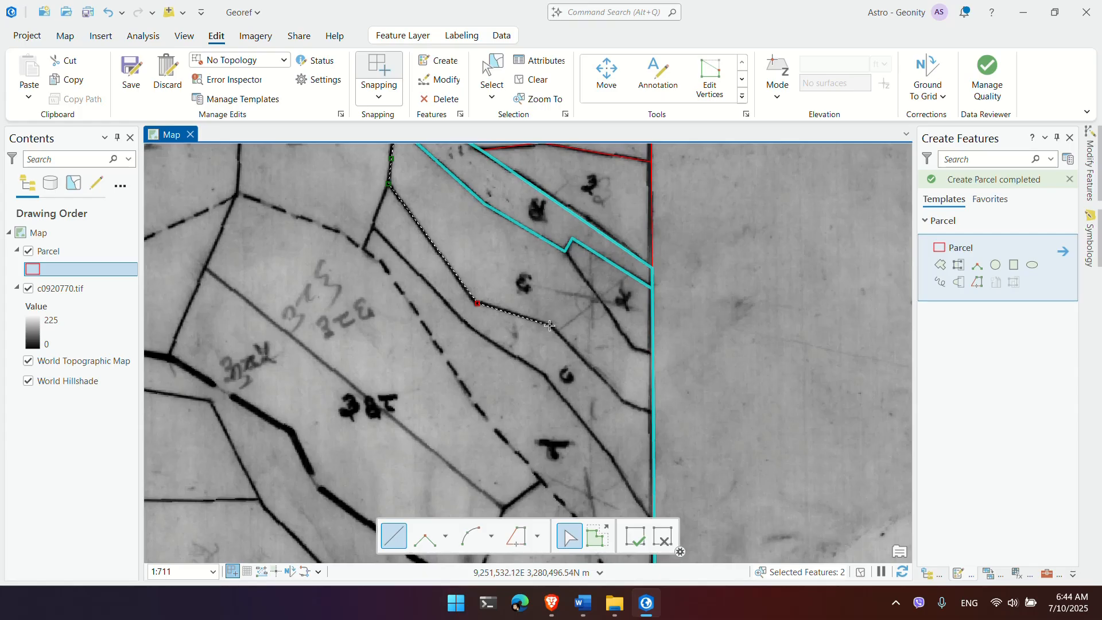
pyautogui.click(625, 401)
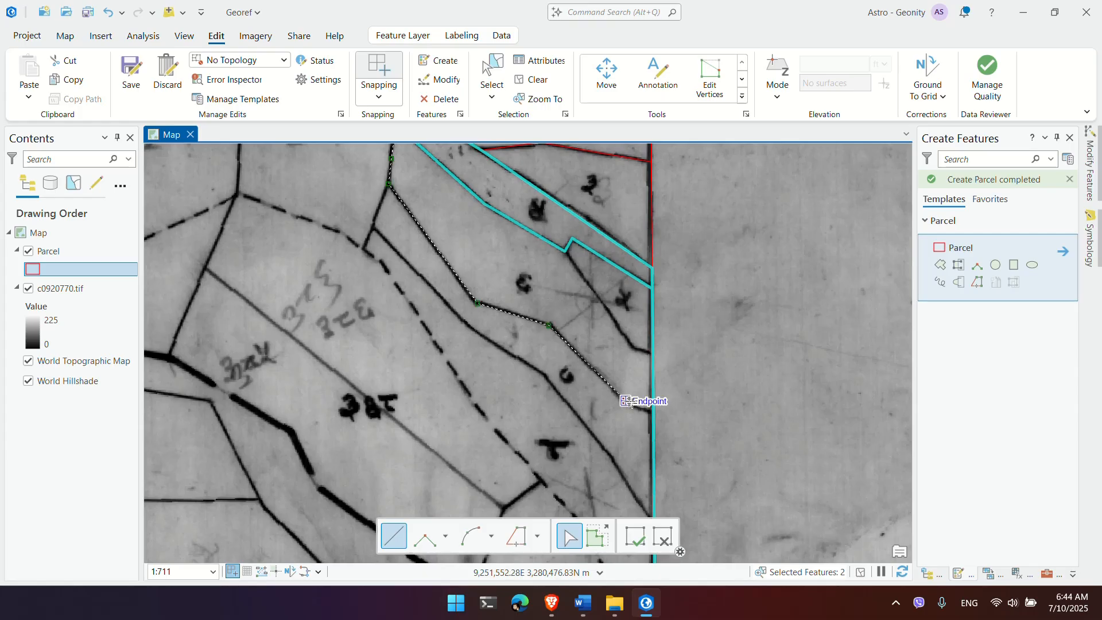
pyautogui.doubleClick(655, 413)
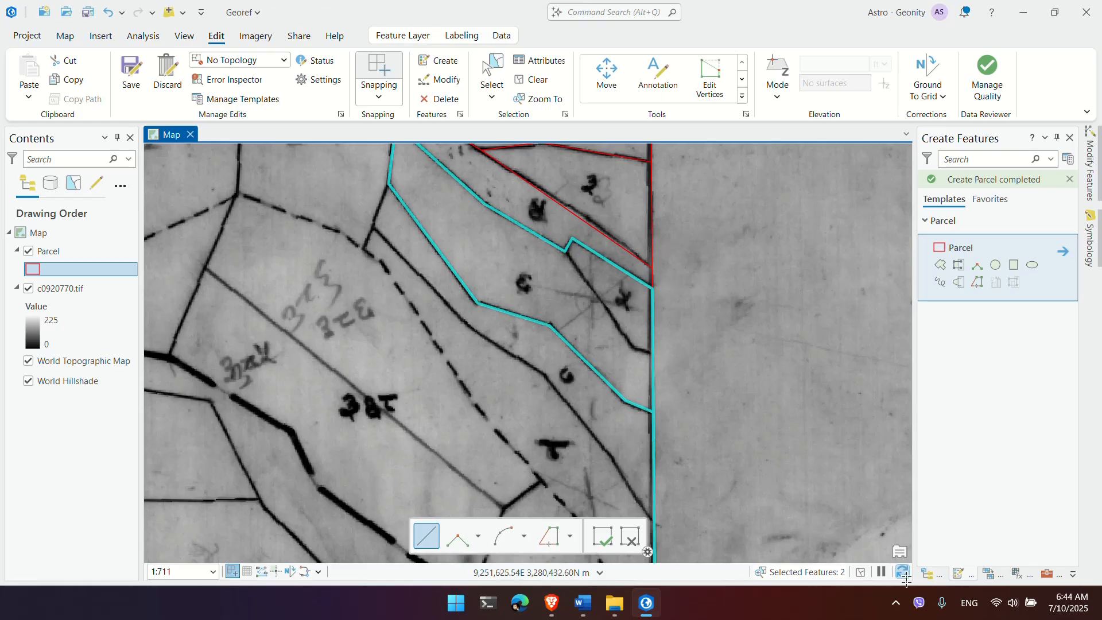
# Step: Sketch a cutting line along the dashed boundary to the red edge, then escape and apply the pending split
pyautogui.click(896, 603)
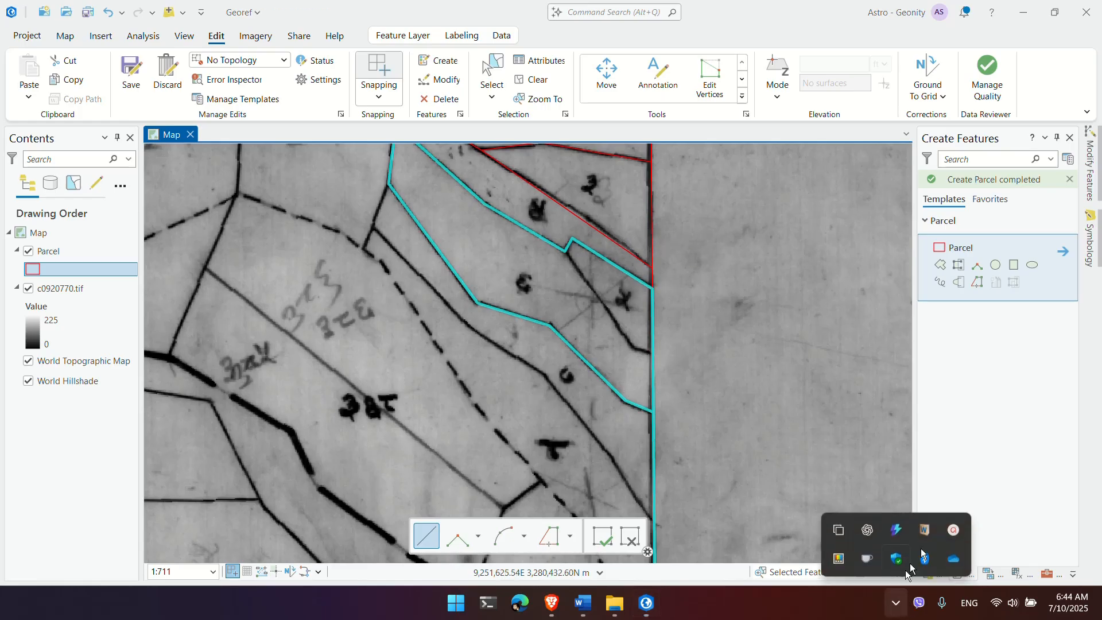
pyautogui.click(952, 532)
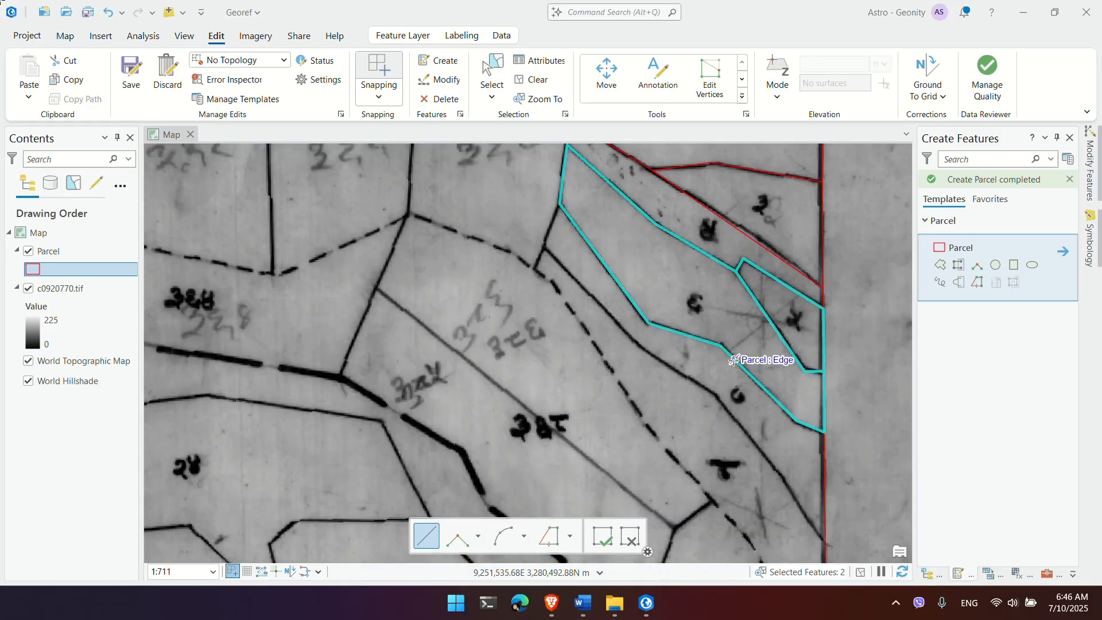
pyautogui.click(560, 203)
pyautogui.click(543, 245)
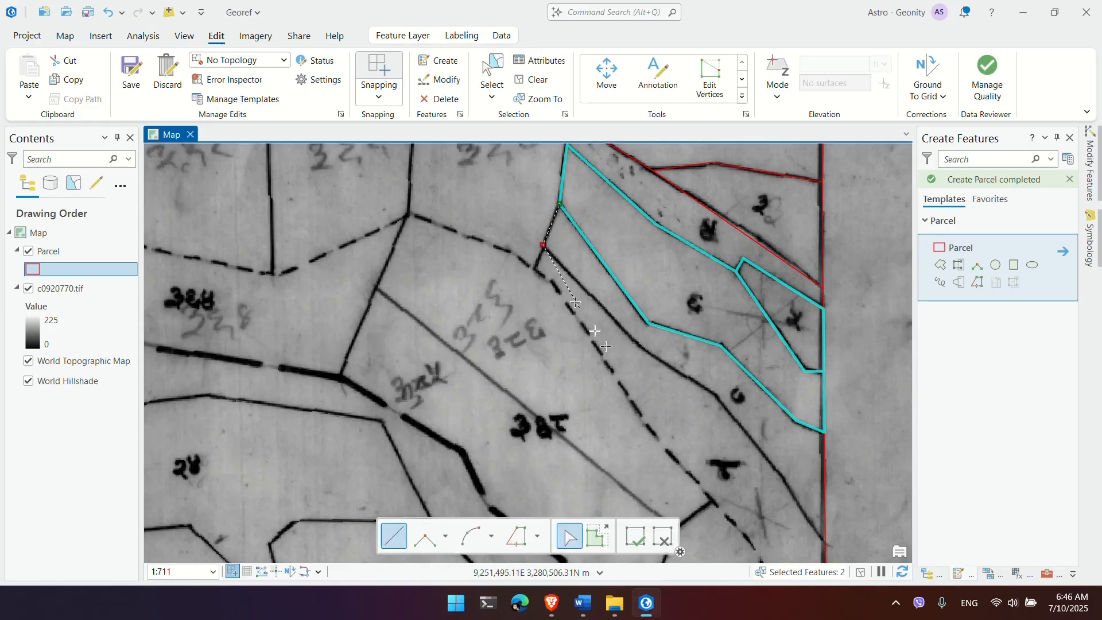
pyautogui.click(685, 381)
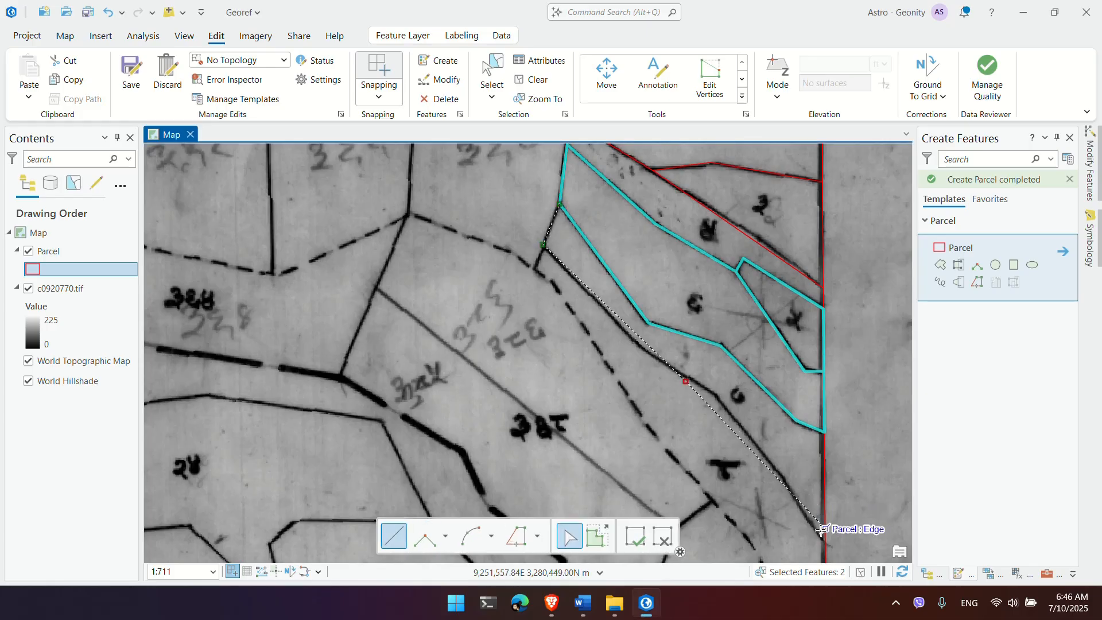
pyautogui.click(835, 547)
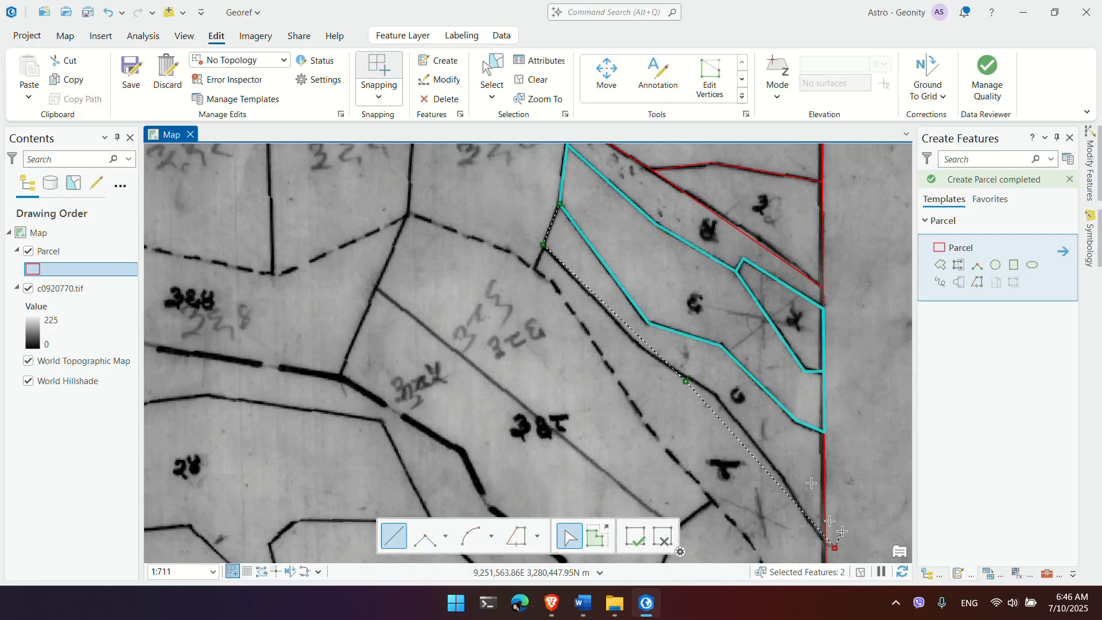
pyautogui.scroll(-2, 652, 315)
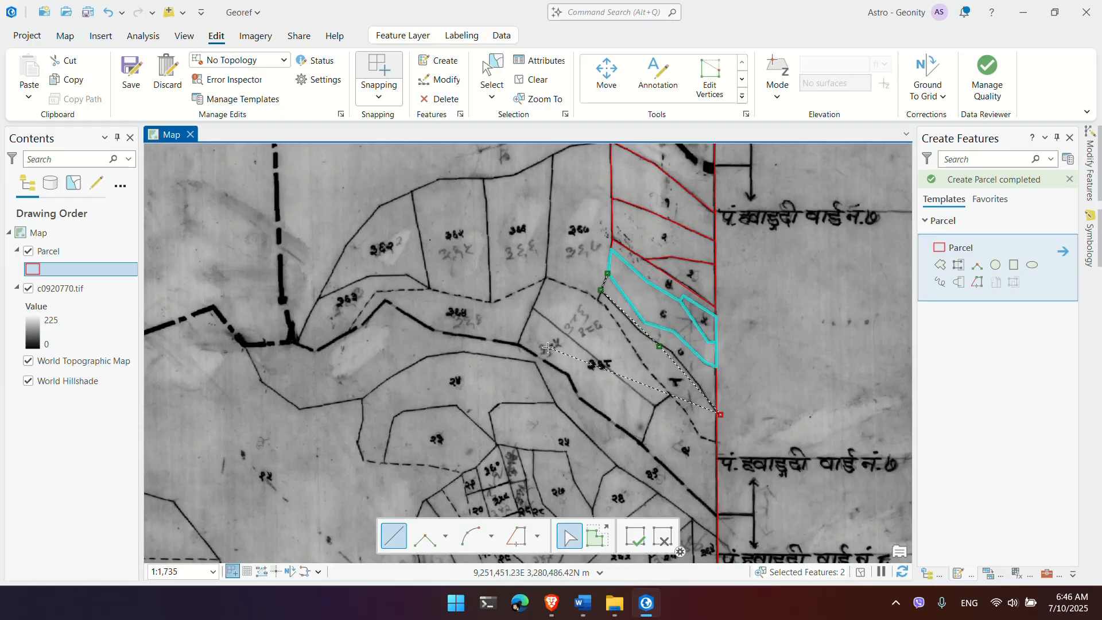
pyautogui.press('Escape')
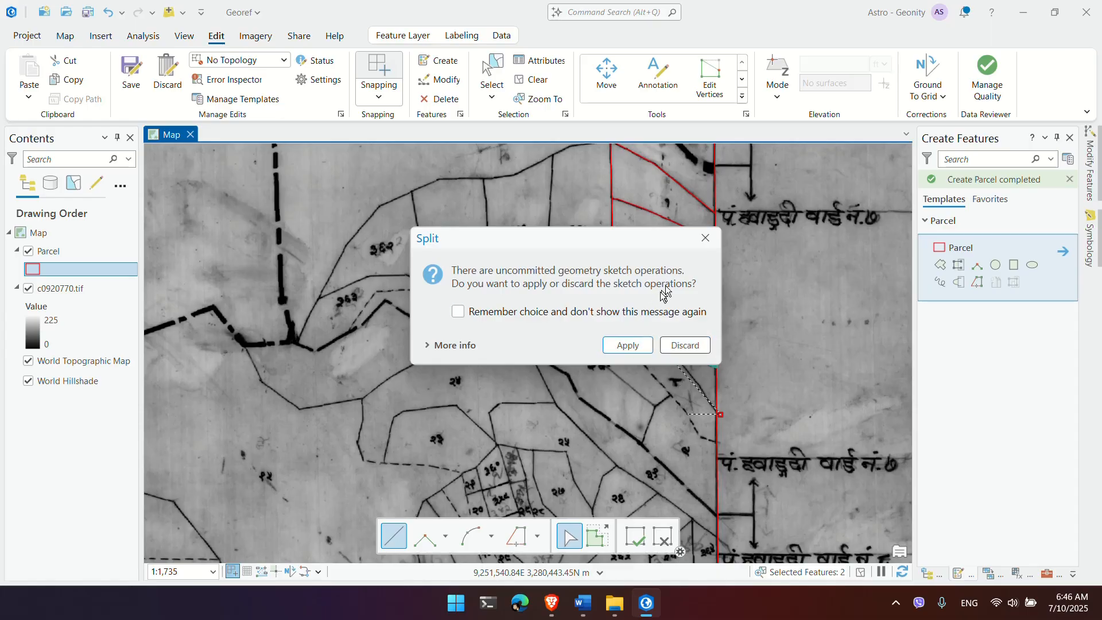
pyautogui.click(705, 239)
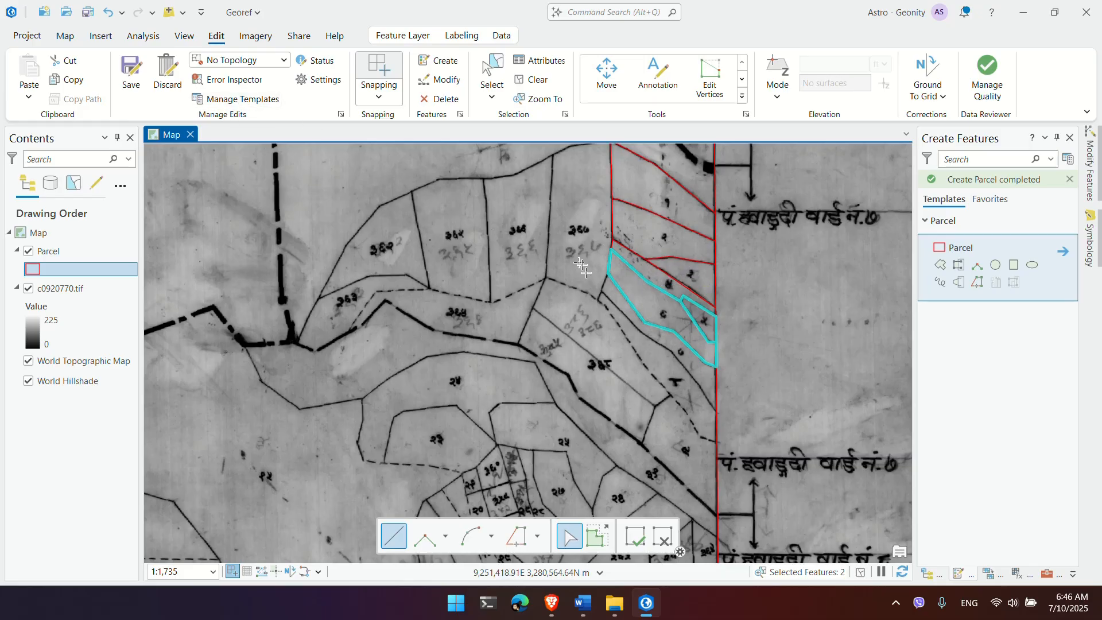
# Step: Save all parcel edits and select the large unsplit parcel on the map
pyautogui.click(128, 80)
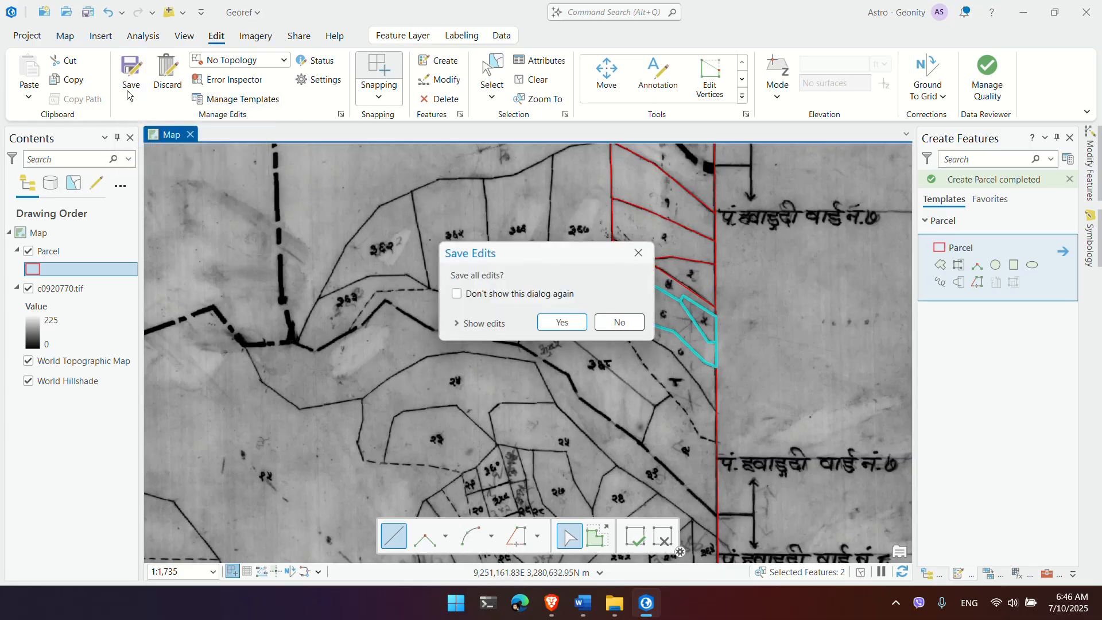
pyautogui.click(570, 324)
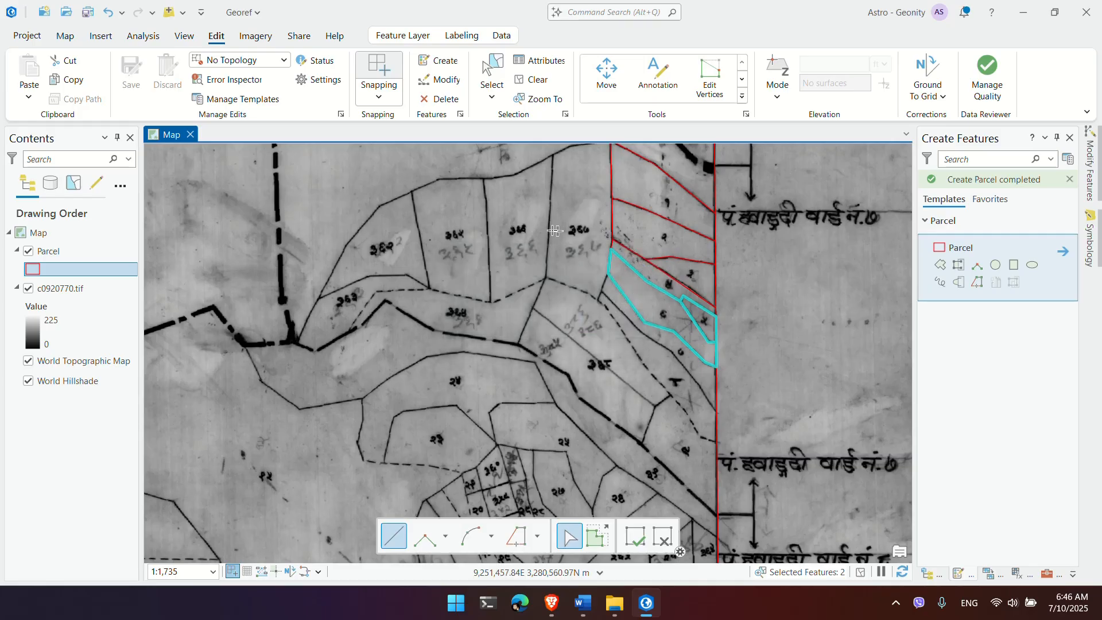
pyautogui.click(492, 75)
pyautogui.click(492, 303)
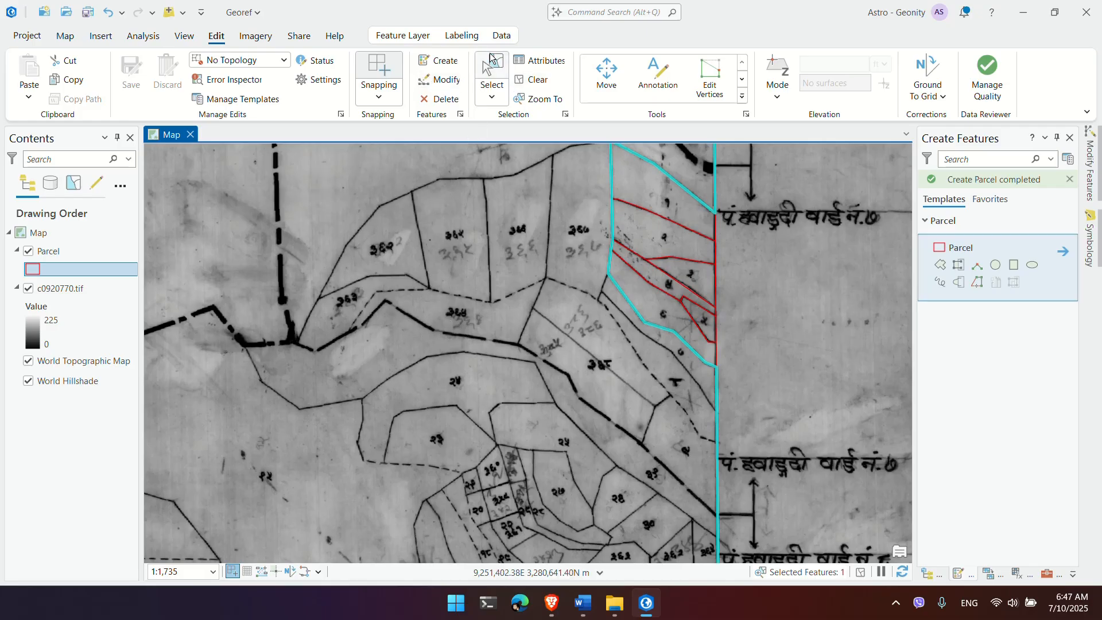
# Step: Split the cyan parcel with a split line traced along the dashed boundary
pyautogui.click(743, 97)
pyautogui.click(852, 106)
pyautogui.click(608, 275)
pyautogui.click(602, 289)
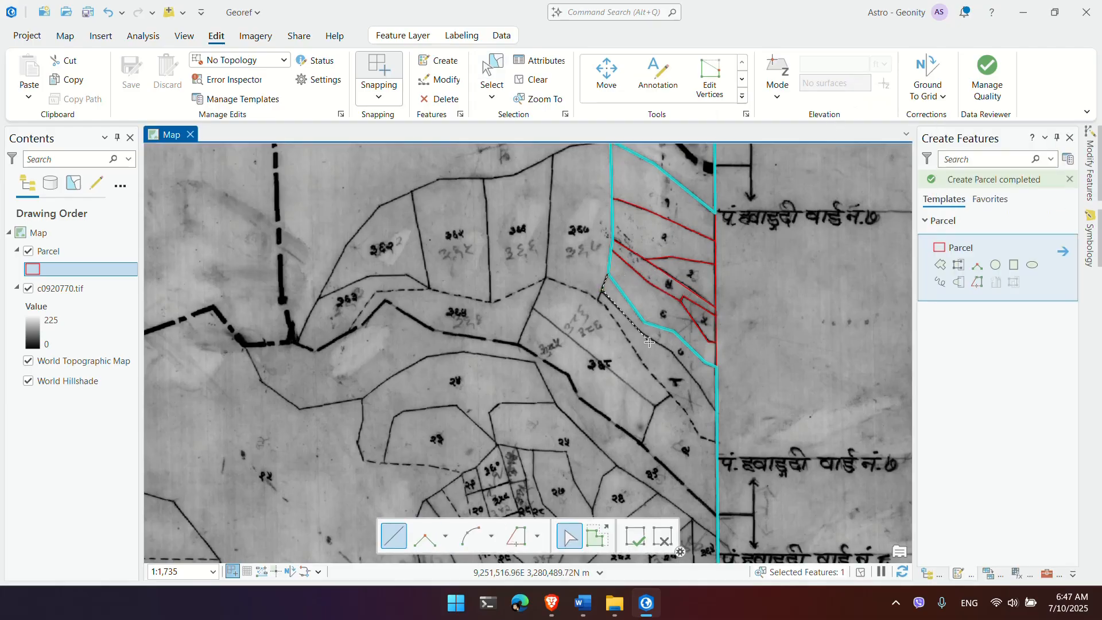
pyautogui.click(649, 342)
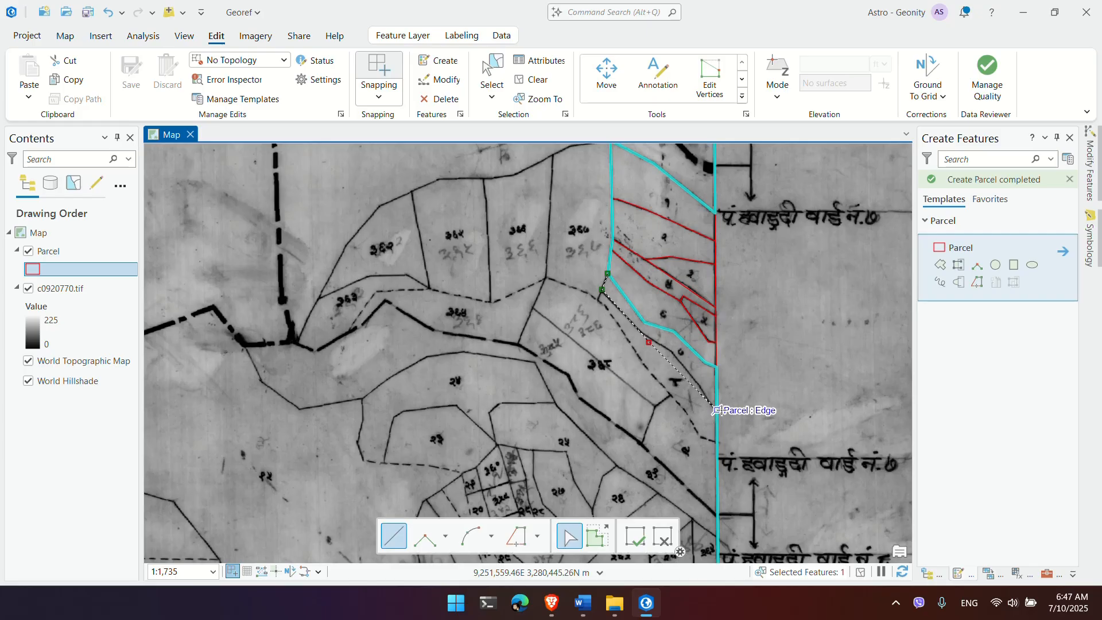
pyautogui.doubleClick(749, 436)
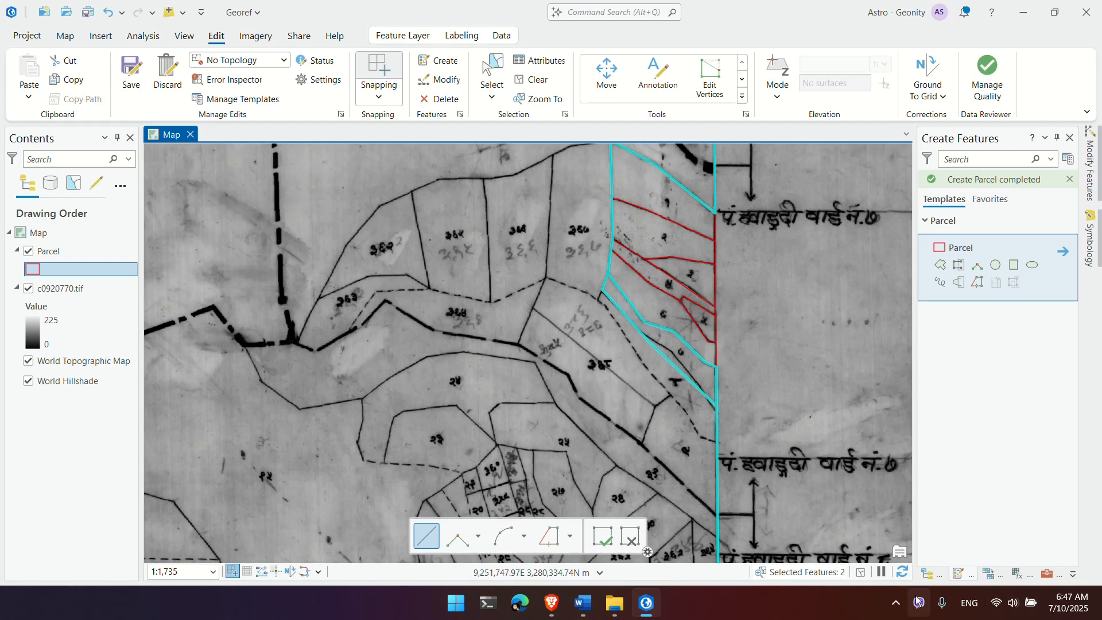
# Step: Save the parcel edits
pyautogui.click(898, 602)
pyautogui.click(954, 540)
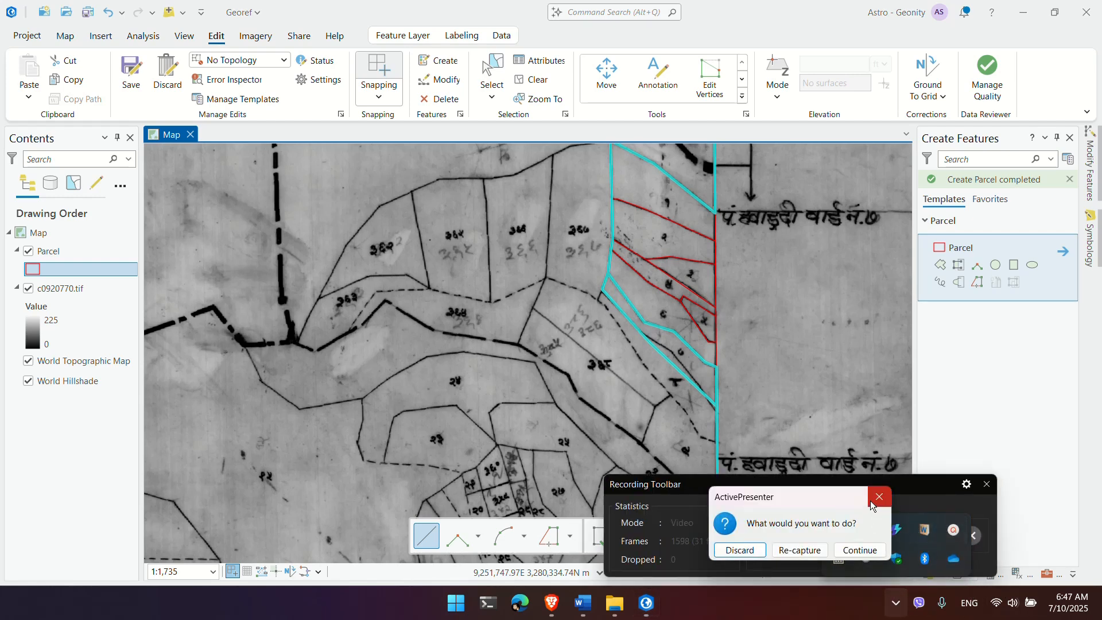
pyautogui.click(871, 503)
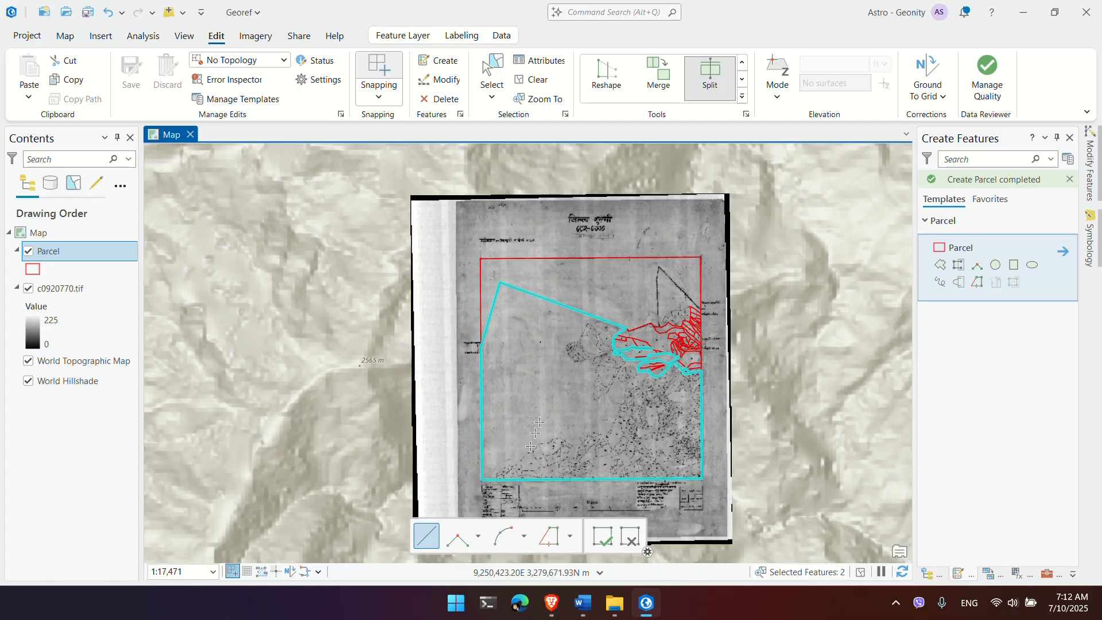
# Step: Select the large parcel with the Select tool and start the Split tool on it
pyautogui.scroll(5, 649, 383)
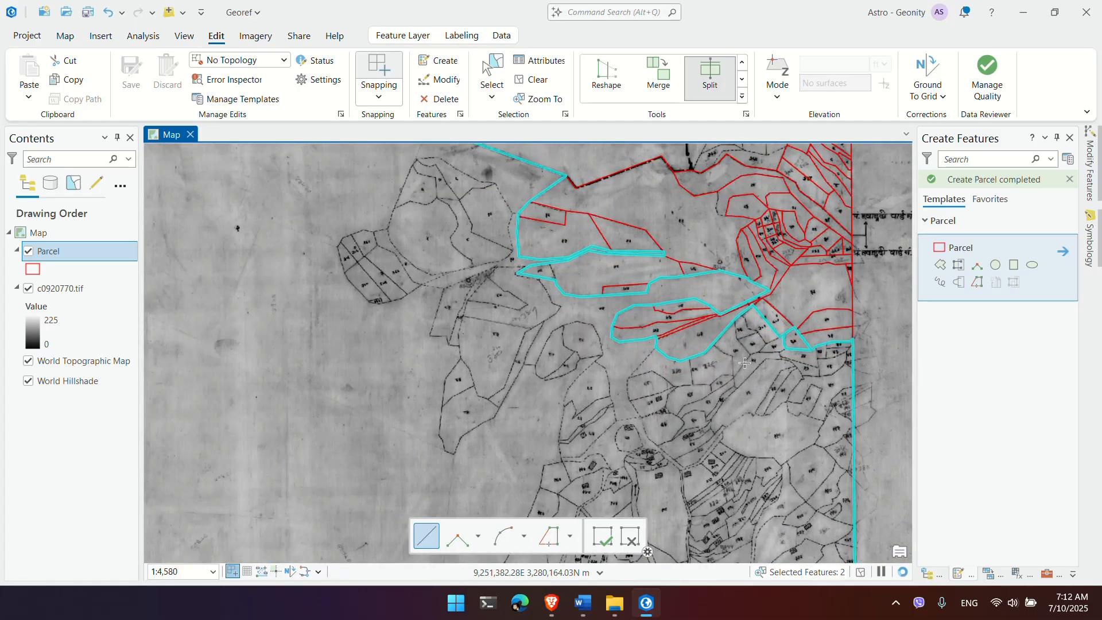
pyautogui.scroll(3, 743, 373)
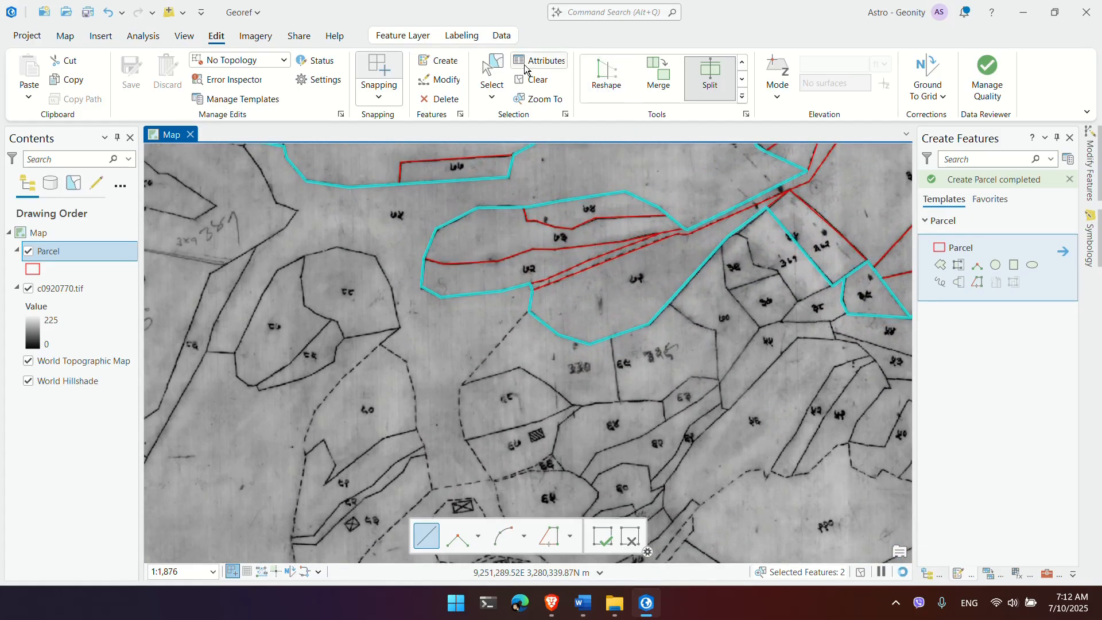
pyautogui.click(494, 64)
pyautogui.click(722, 424)
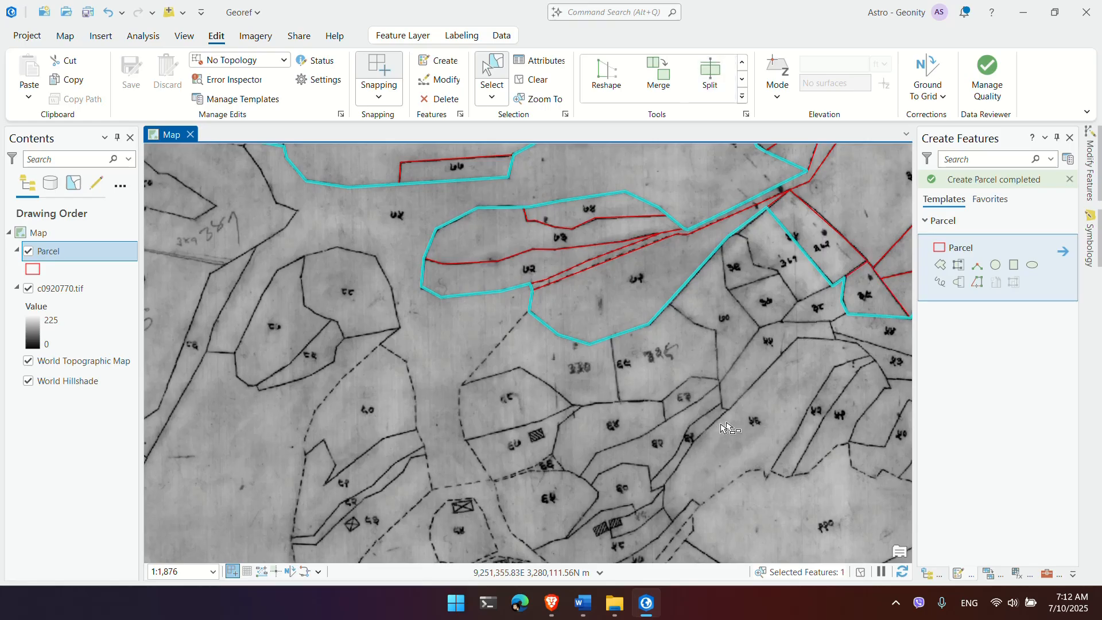
pyautogui.click(718, 84)
# Step: Draw a split line along the eastern plot boundary to cut off the small plot
pyautogui.scroll(3, 740, 236)
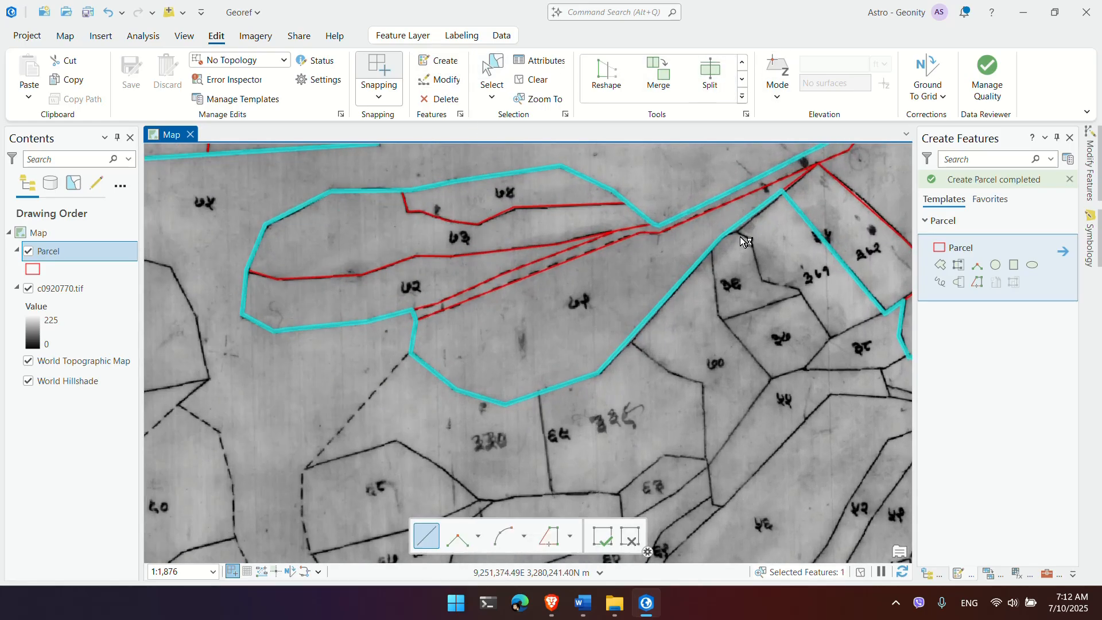
pyautogui.scroll(2, 736, 231)
pyautogui.click(712, 236)
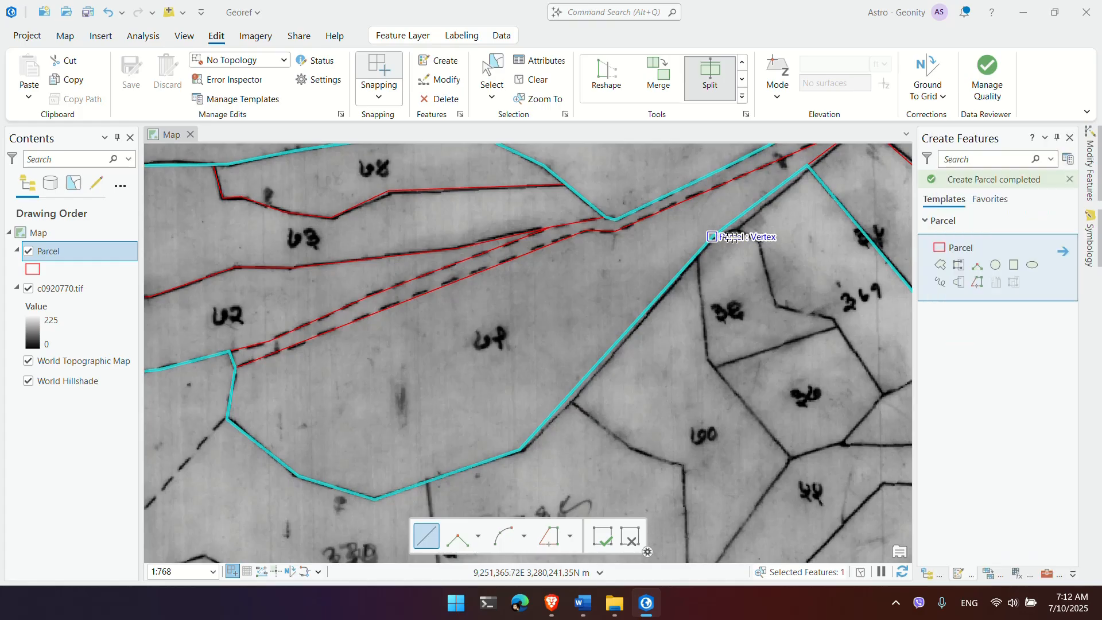
pyautogui.click(761, 243)
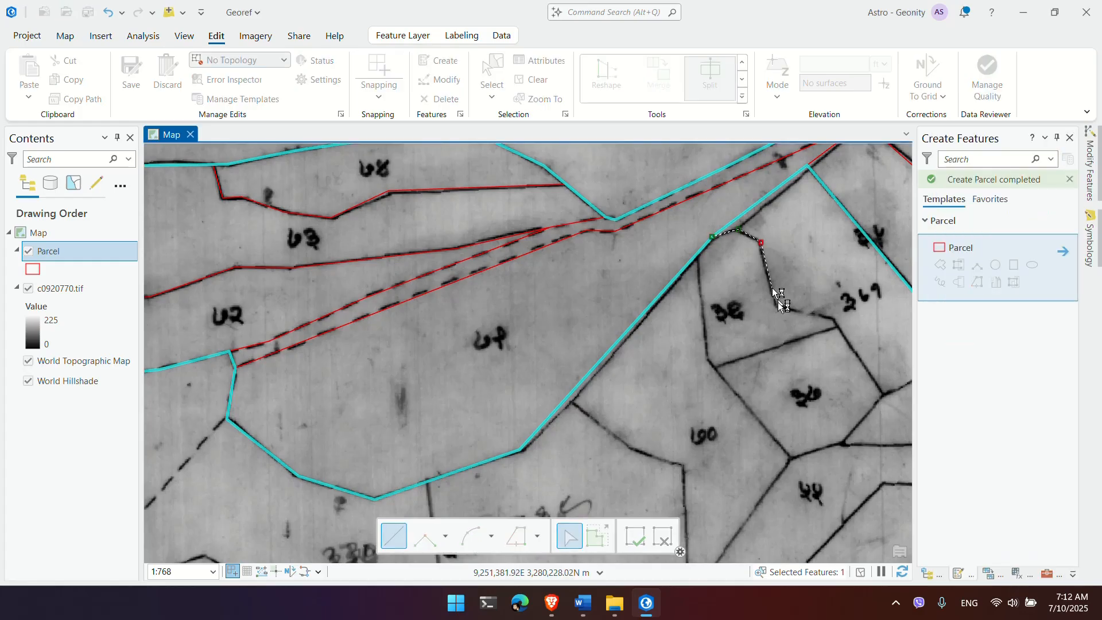
pyautogui.moveTo(773, 287); pyautogui.dragTo(622, 202)
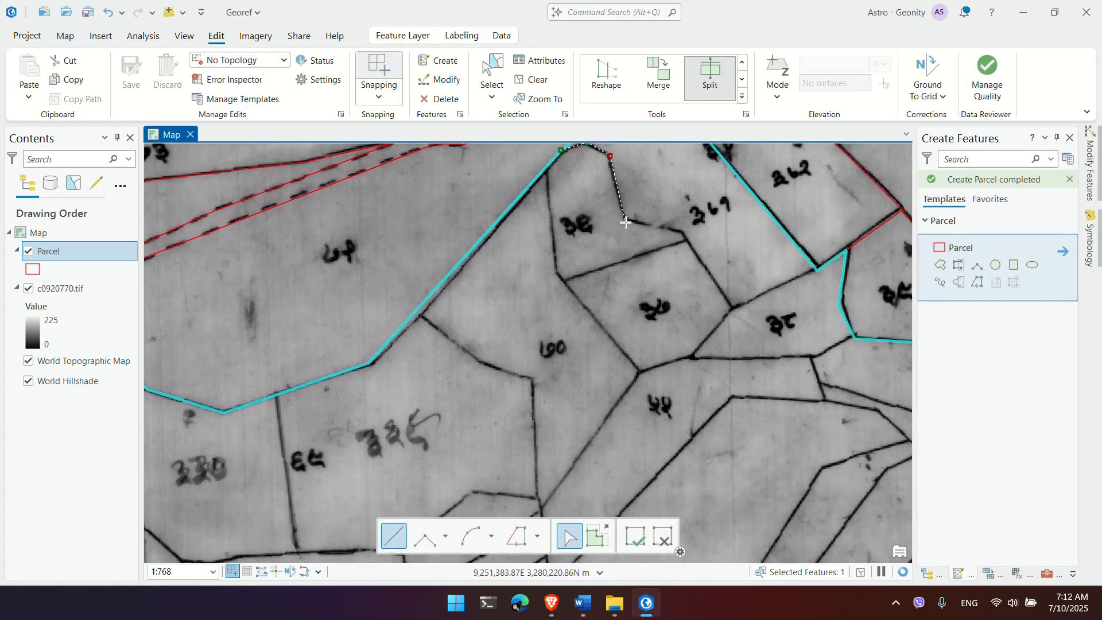
pyautogui.click(626, 220)
pyautogui.click(729, 310)
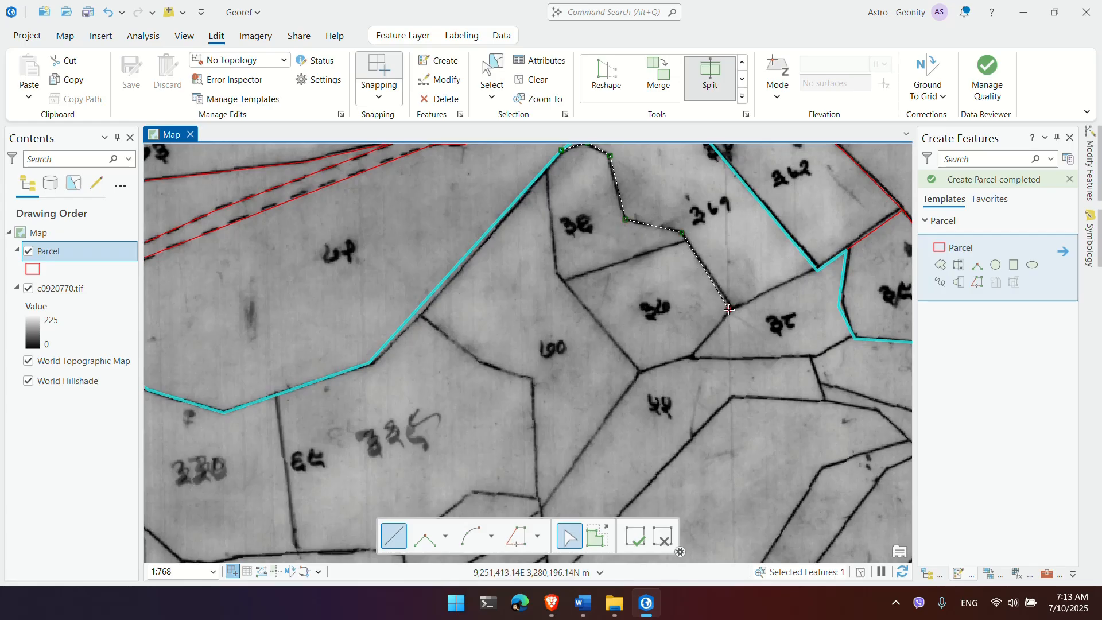
pyautogui.doubleClick(817, 270)
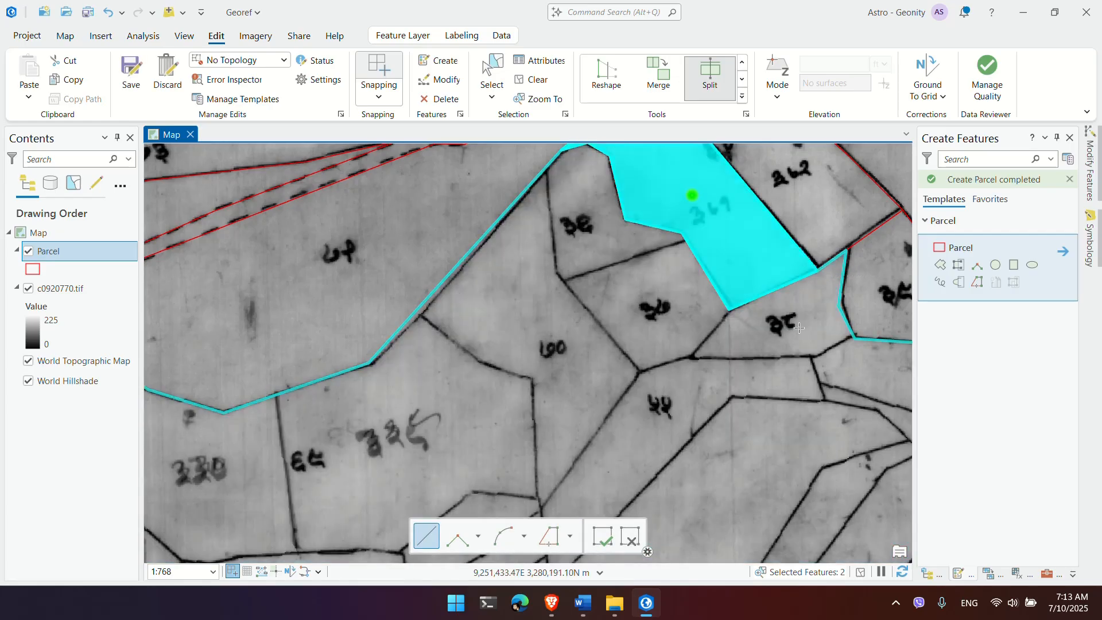
pyautogui.scroll(-4, 799, 328)
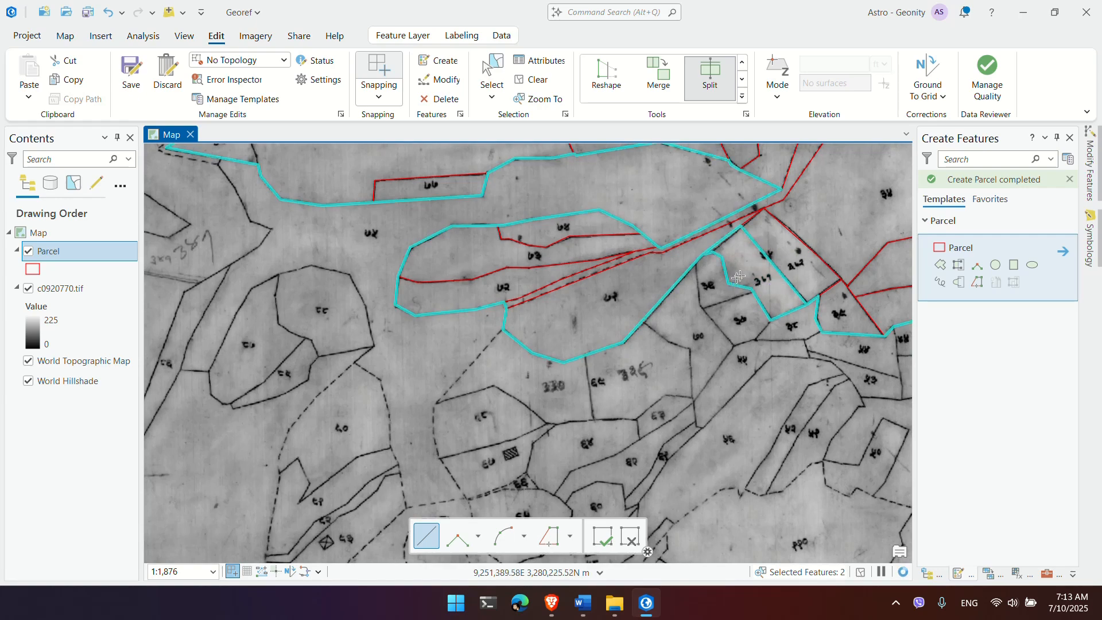
pyautogui.rightClick(48, 251)
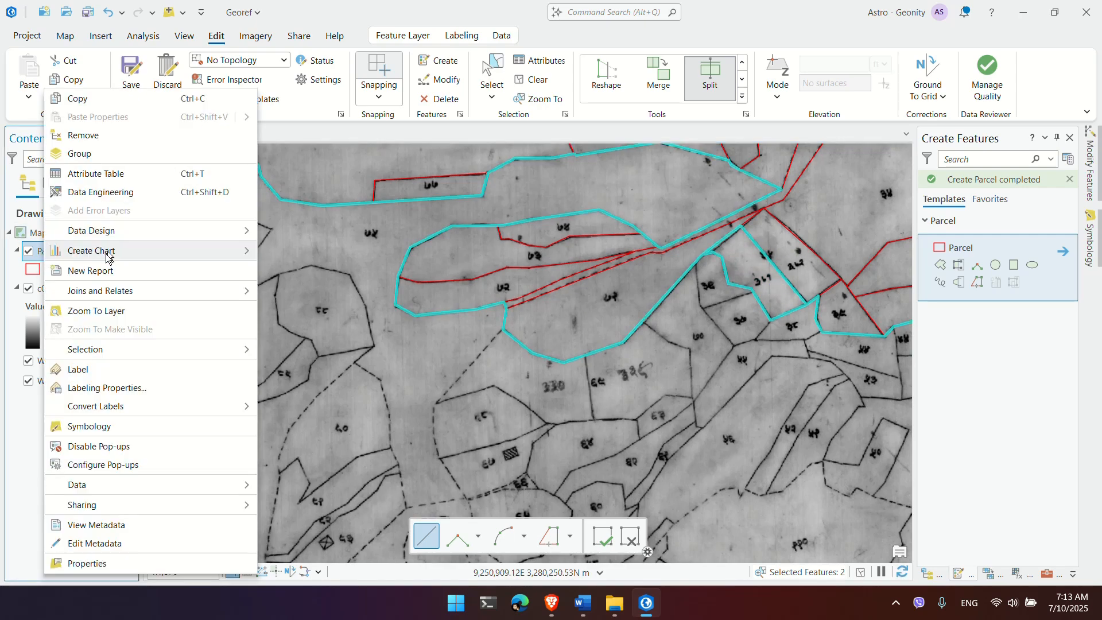
pyautogui.click(123, 176)
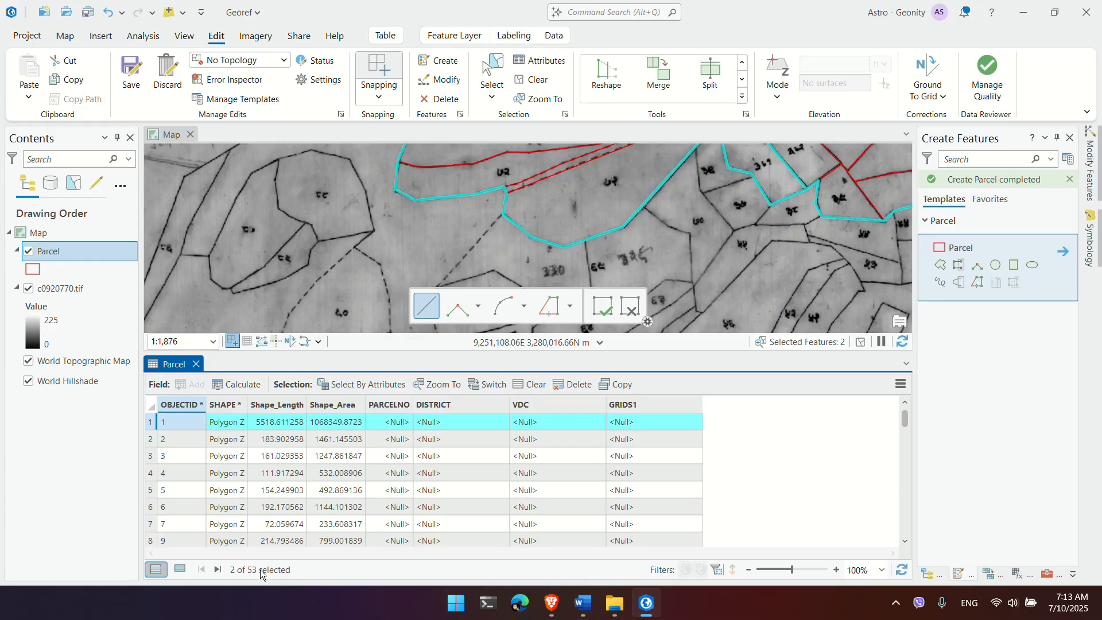
pyautogui.click(197, 364)
pyautogui.scroll(3, 441, 366)
pyautogui.scroll(-6, 440, 366)
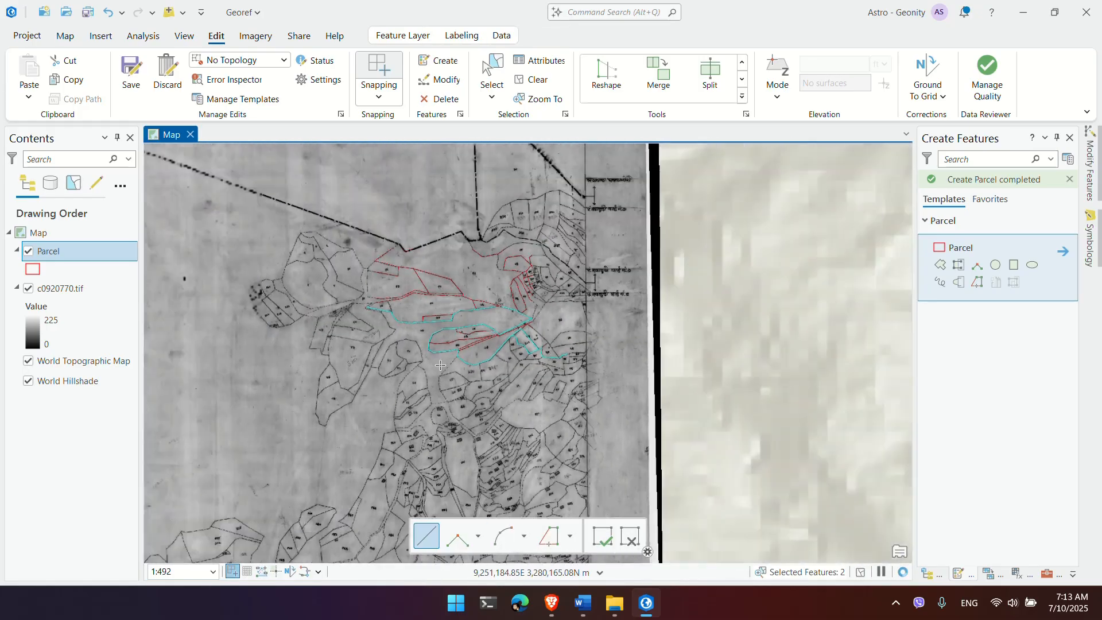
pyautogui.scroll(-5, 440, 366)
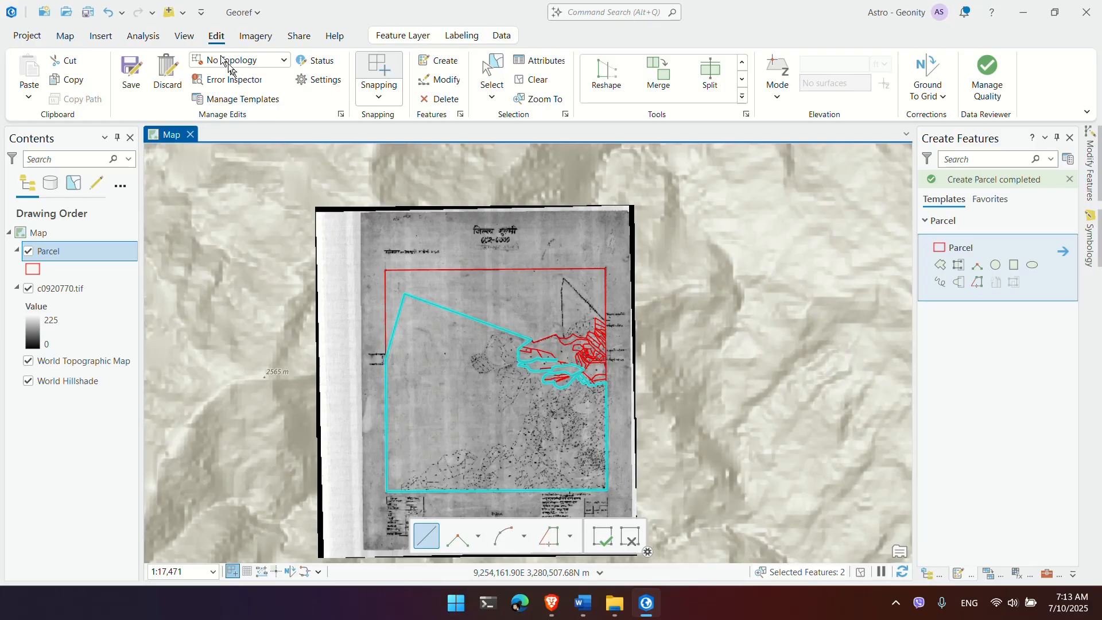
# Step: Save all parcel edits, confirming Yes in the Save Edits dialog
pyautogui.click(125, 82)
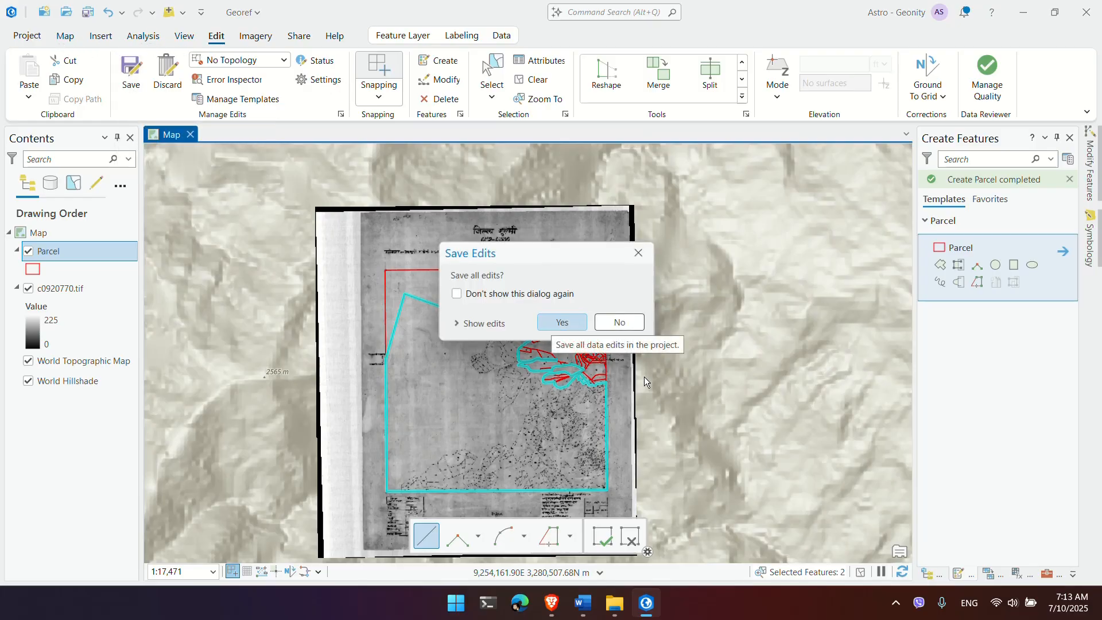
pyautogui.click(562, 323)
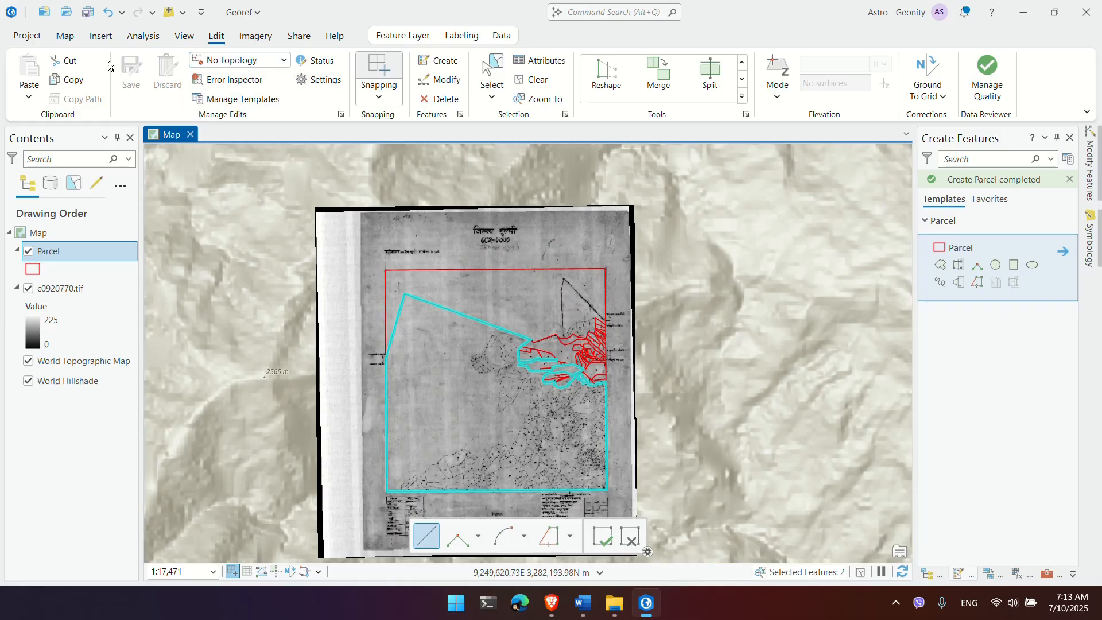
pyautogui.click(74, 39)
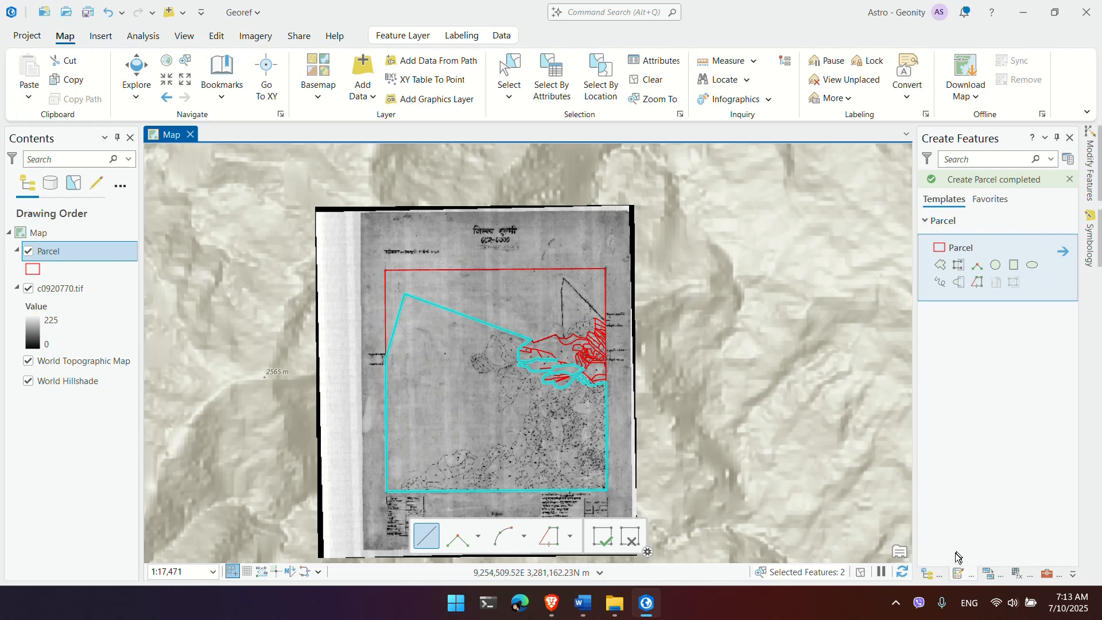
# Step: From the Catalog pane, start a new feature class in Gulmi.gdb named GridSheet
pyautogui.click(931, 574)
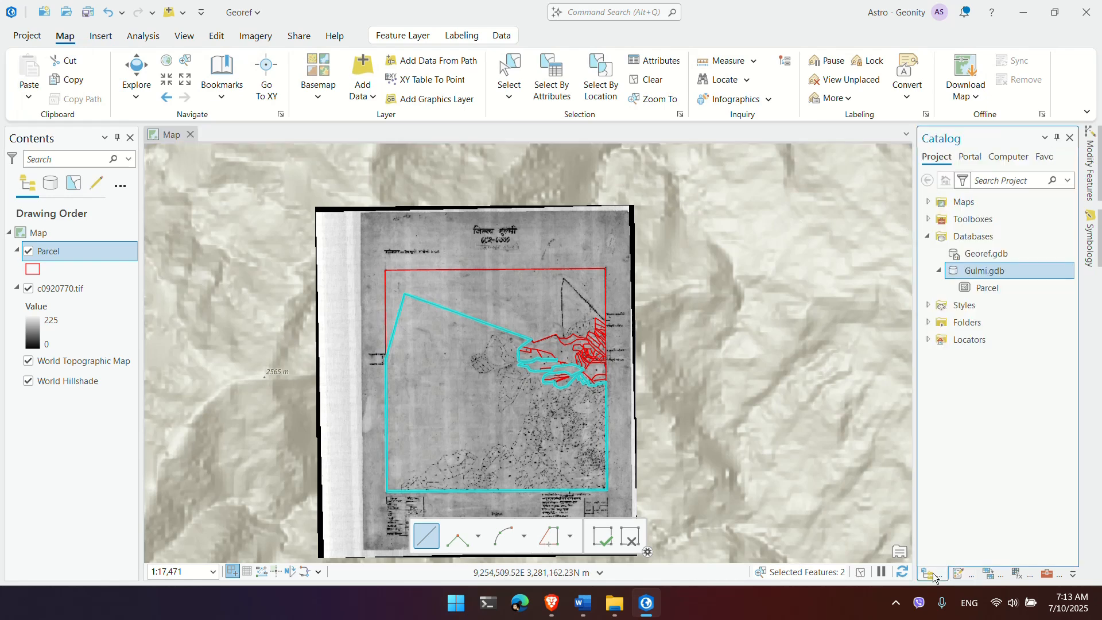
pyautogui.rightClick(971, 275)
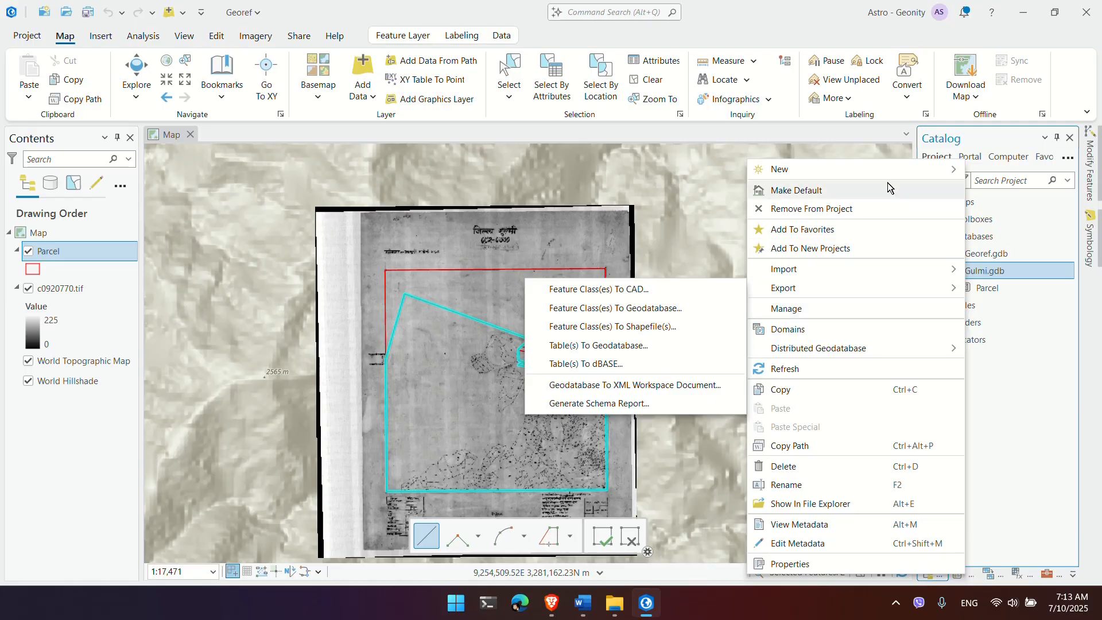
pyautogui.moveTo(887, 173)
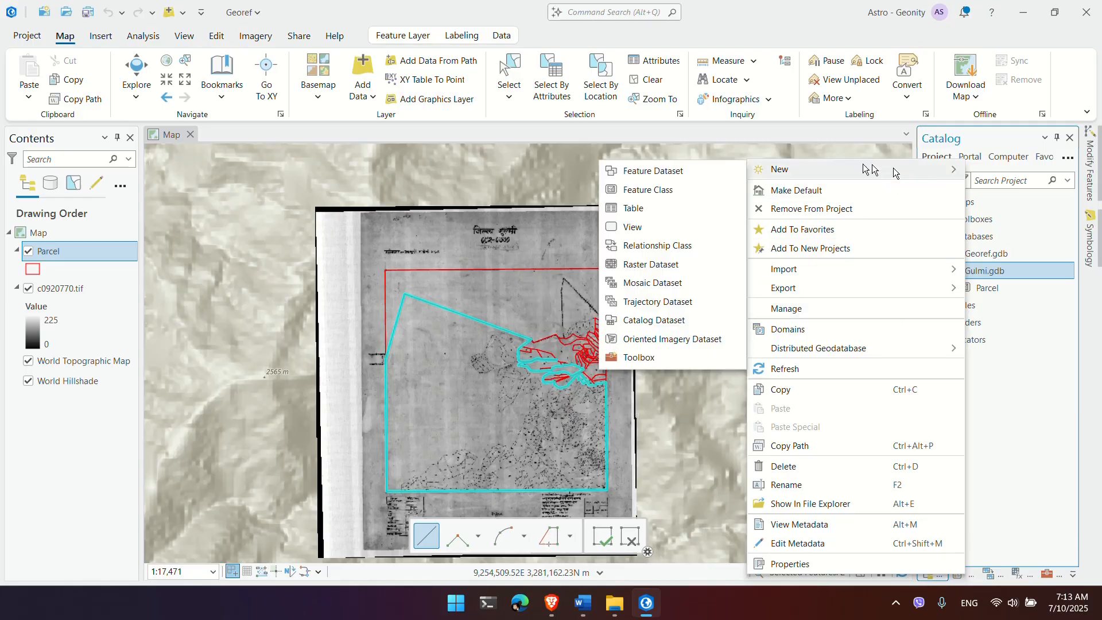
pyautogui.click(644, 191)
pyautogui.write('GridSheet')
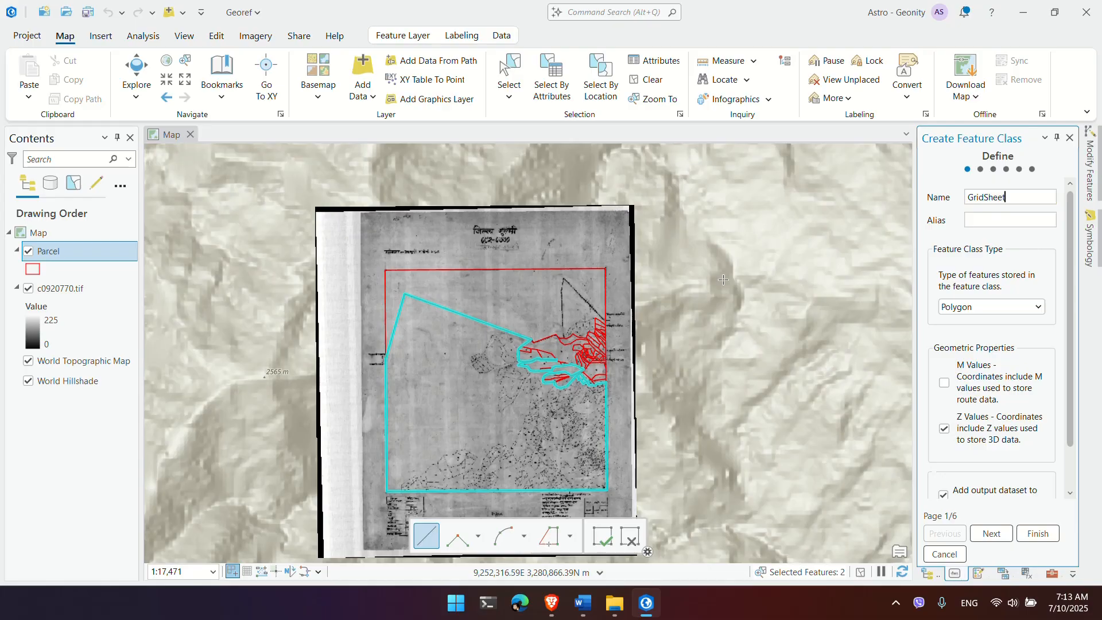
# Step: Accept default fields, spatial reference, tolerance, resolution and storage, then finish GridSheet
pyautogui.click(992, 535)
pyautogui.click(993, 535)
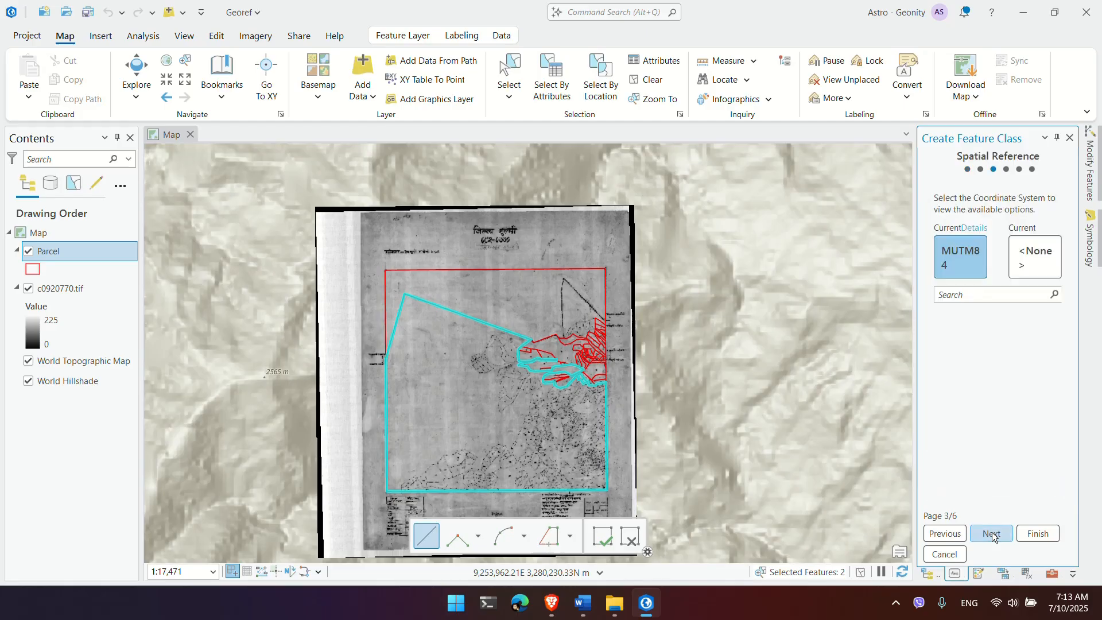
pyautogui.click(952, 537)
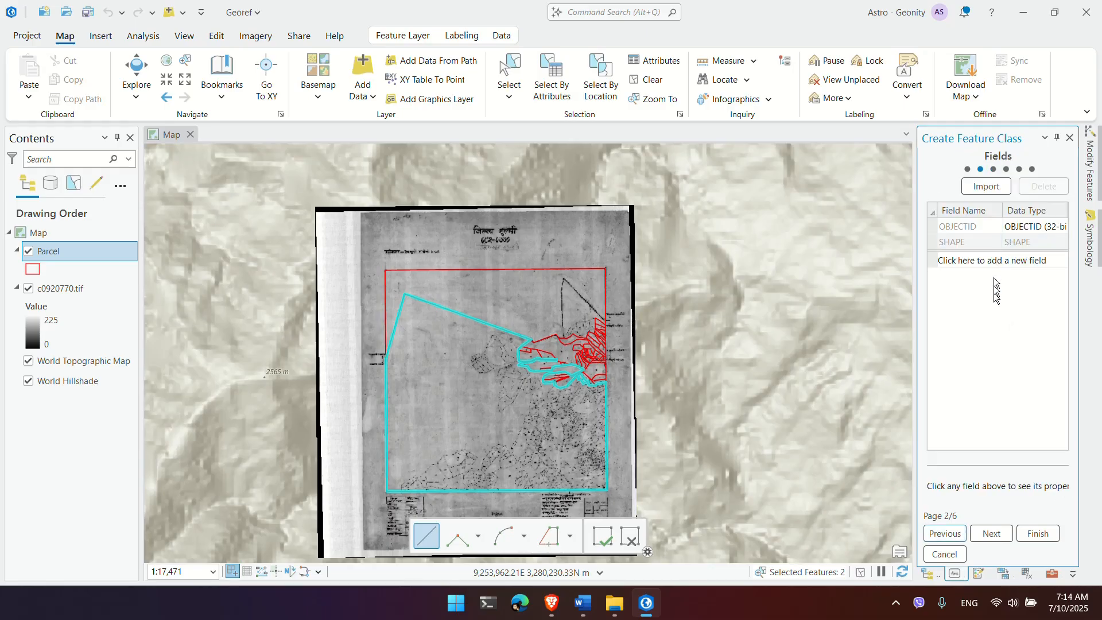
pyautogui.click(997, 532)
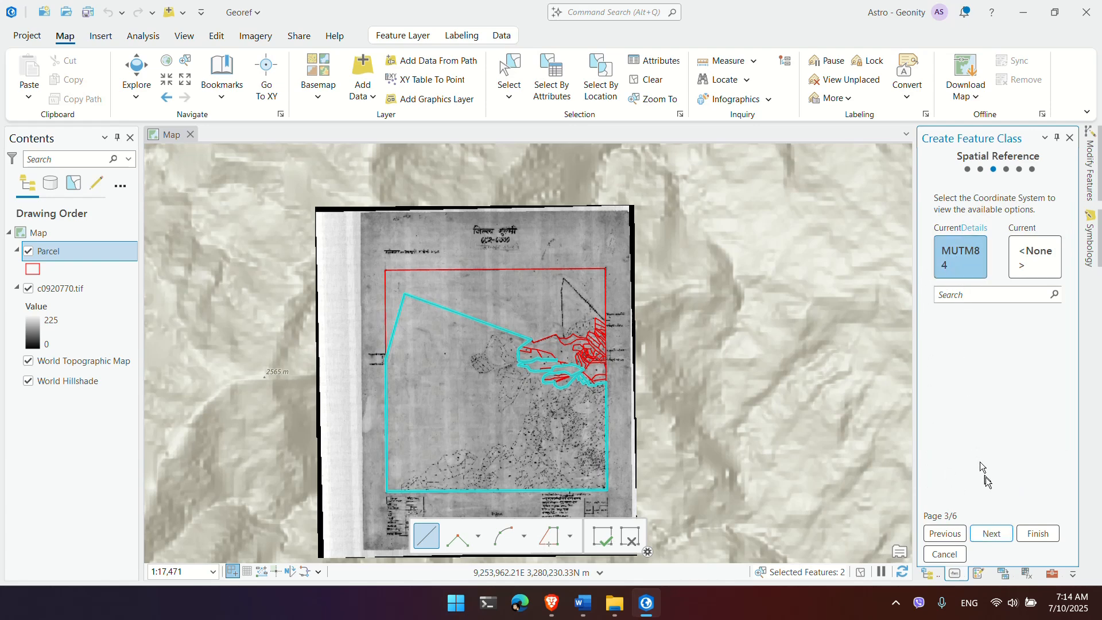
pyautogui.click(996, 539)
pyautogui.click(997, 539)
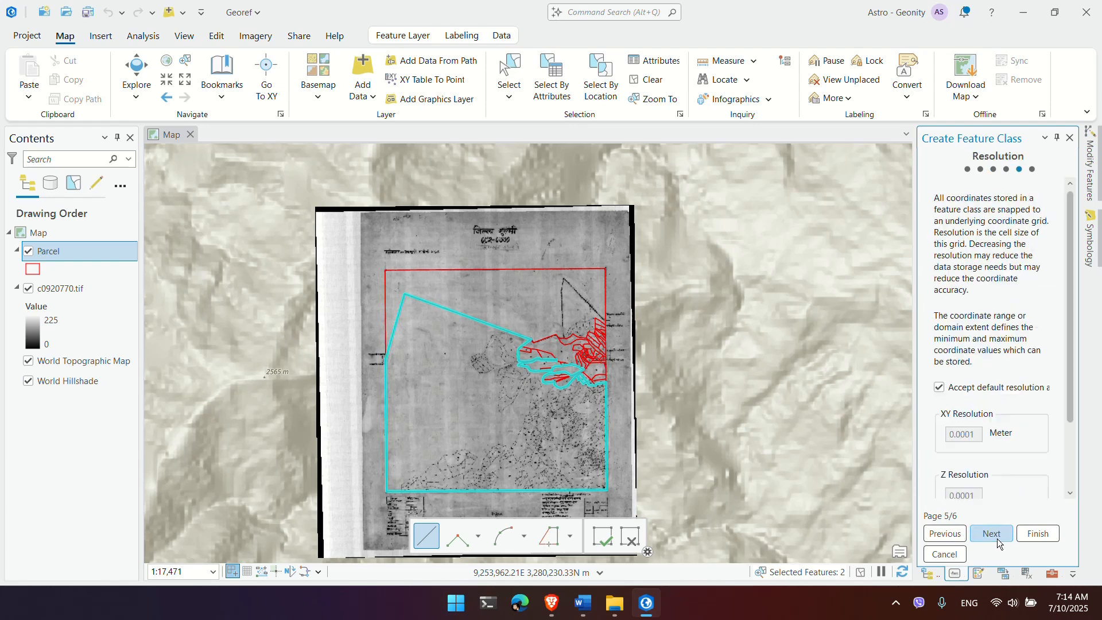
pyautogui.click(1000, 539)
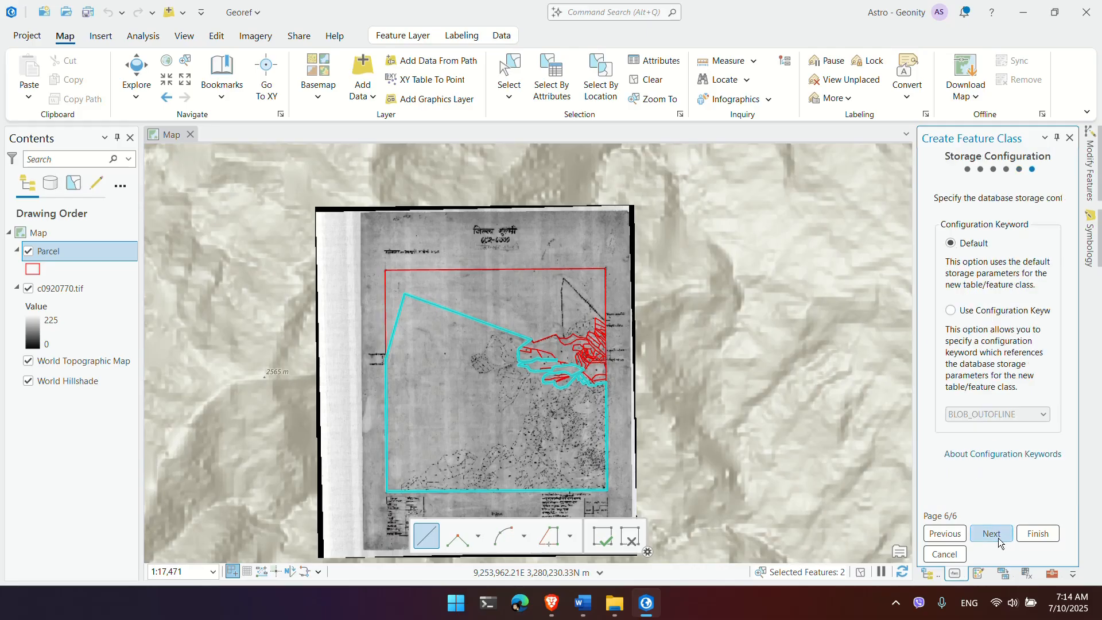
pyautogui.click(1022, 535)
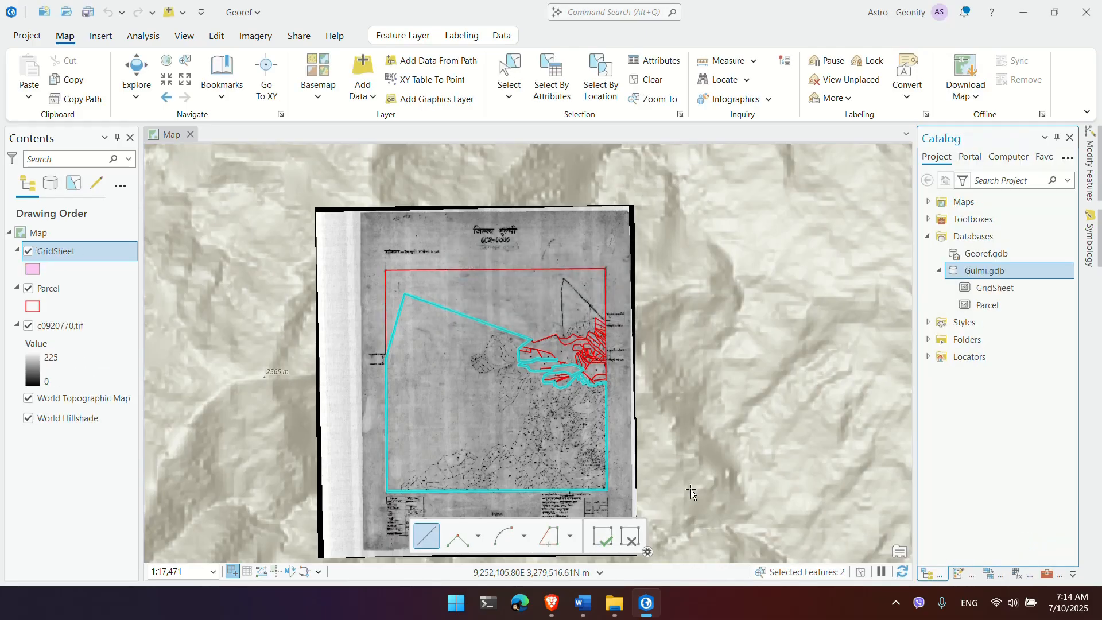
# Step: Fit the whole scanned sheet in view and open the Create Features pane from the Edit tab
pyautogui.scroll(4, 435, 374)
pyautogui.moveTo(457, 387); pyautogui.dragTo(551, 493)
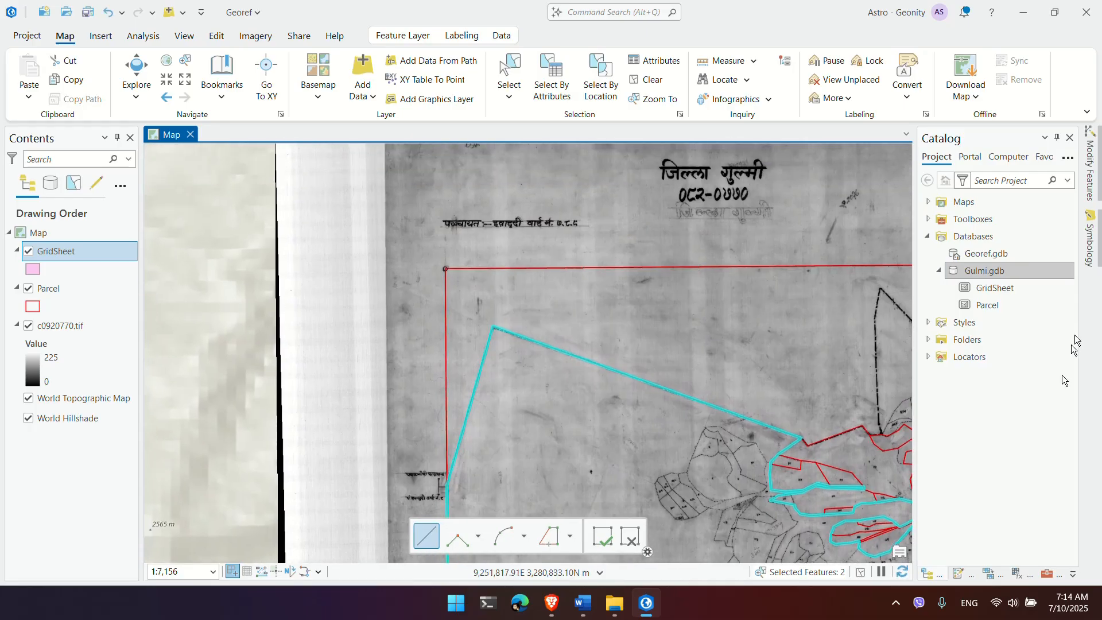
pyautogui.scroll(-2, 496, 295)
pyautogui.moveTo(548, 303); pyautogui.dragTo(356, 263)
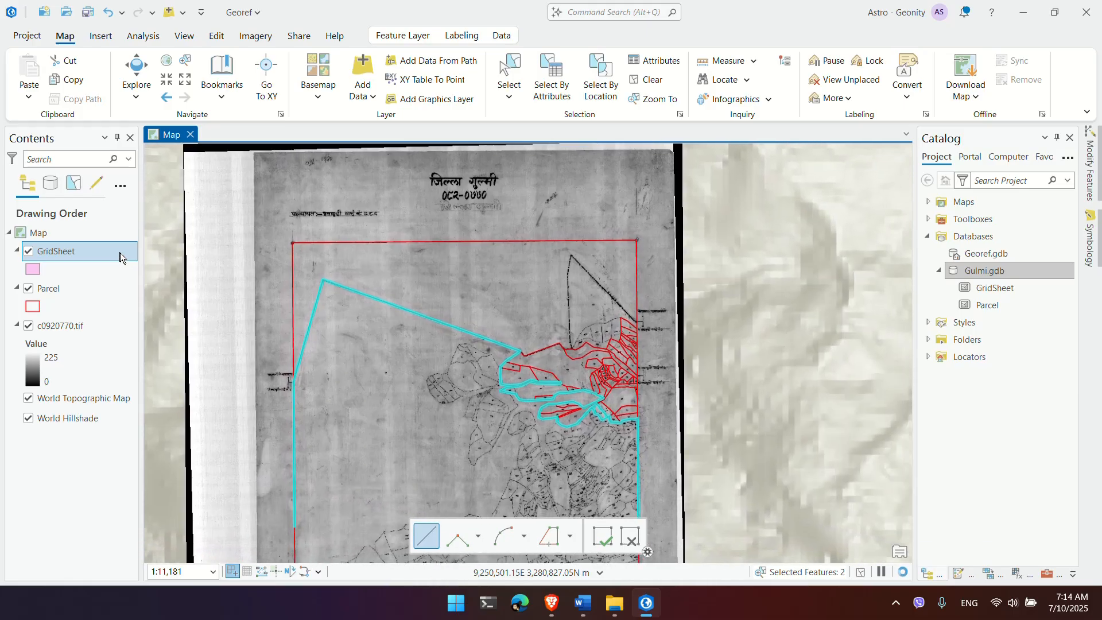
pyautogui.scroll(2, 260, 236)
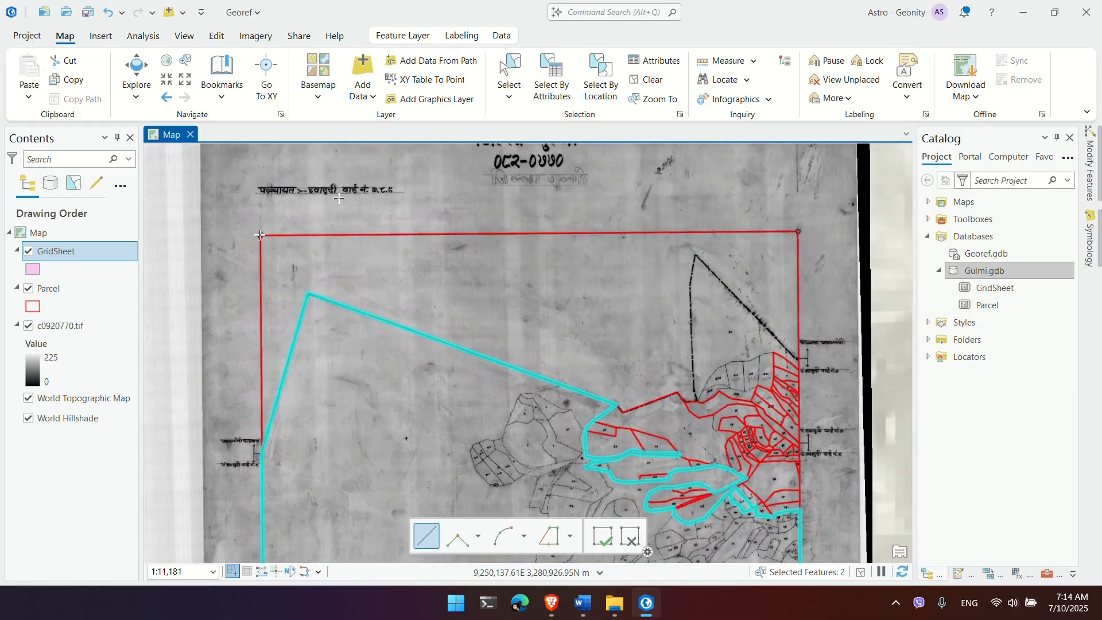
pyautogui.click(217, 36)
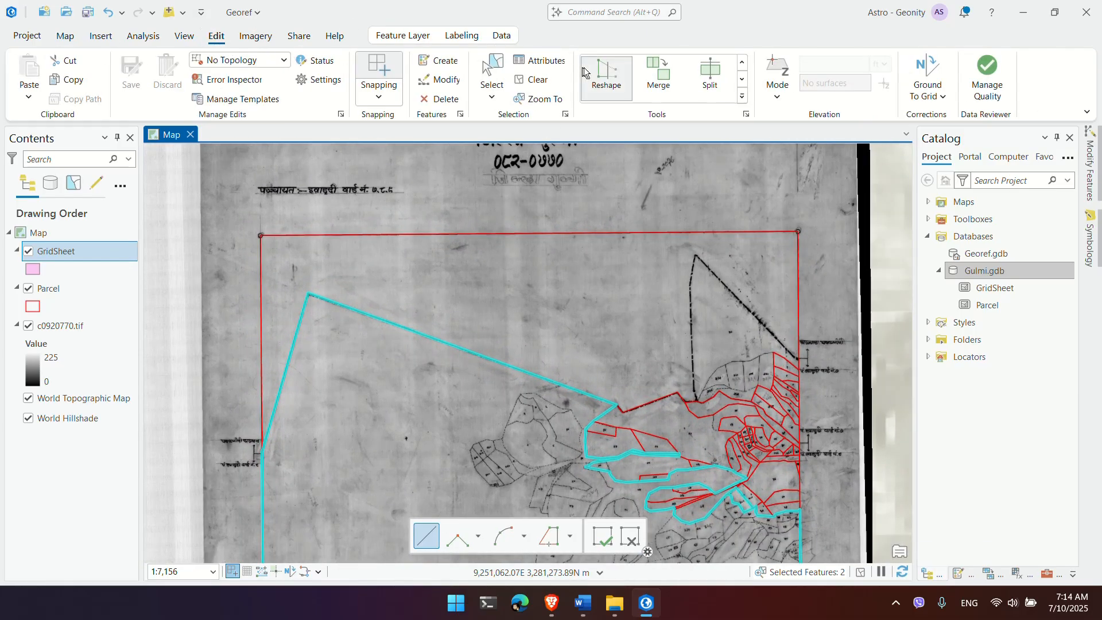
pyautogui.scroll(3, 681, 78)
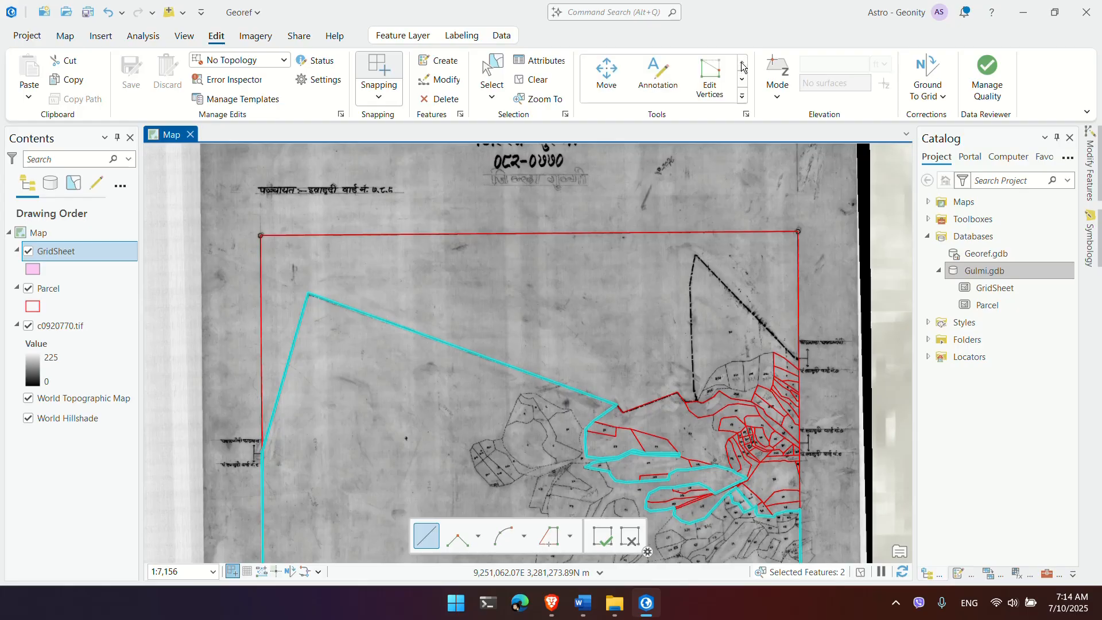
pyautogui.click(438, 62)
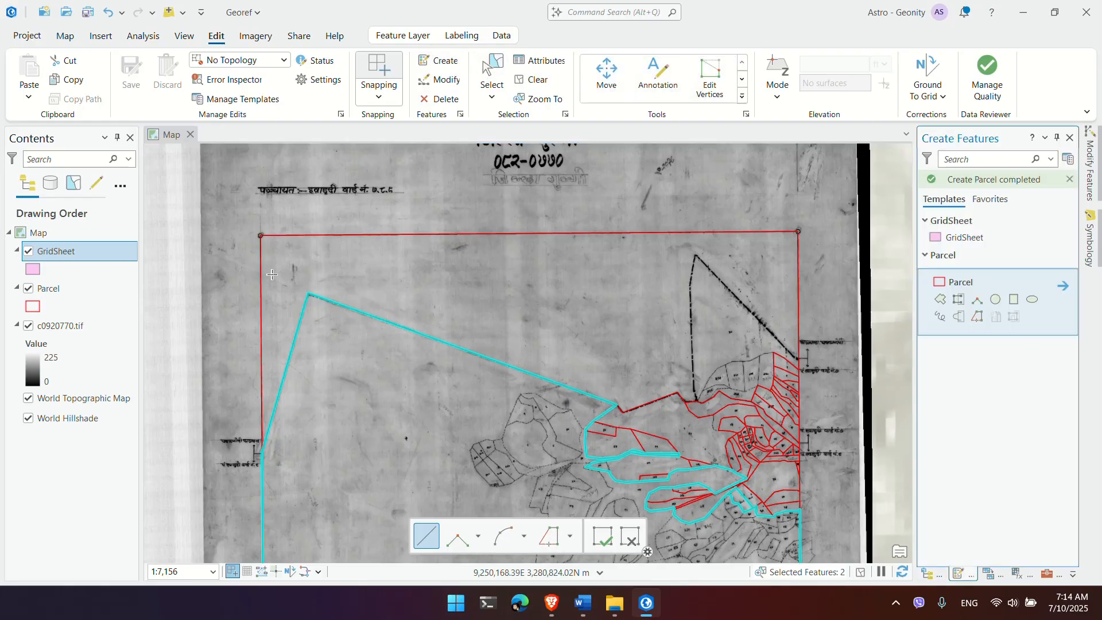
# Step: Using the GridSheet template, snap to the frame's top-left, top-right, bottom-right, bottom-left corners and finish
pyautogui.click(967, 237)
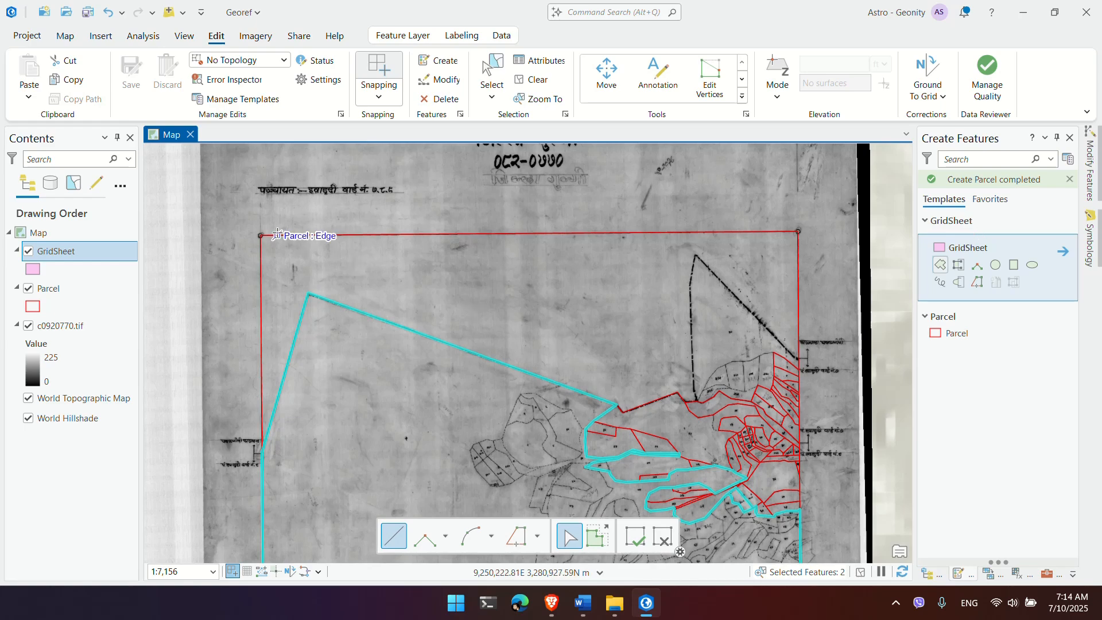
pyautogui.scroll(3, 260, 236)
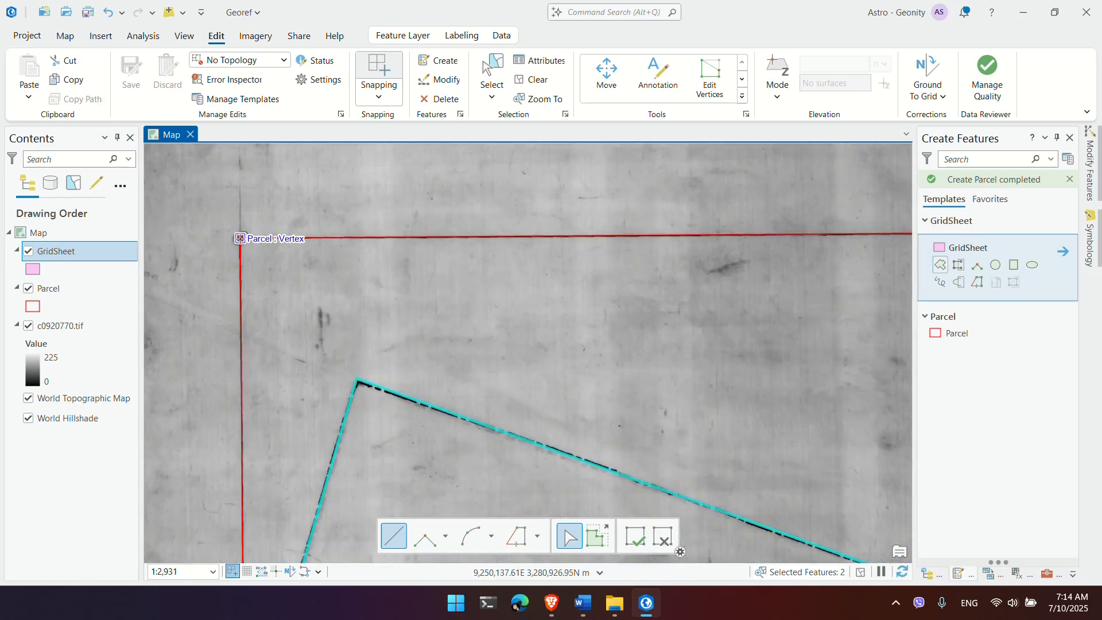
pyautogui.click(240, 238)
pyautogui.scroll(-4, 258, 270)
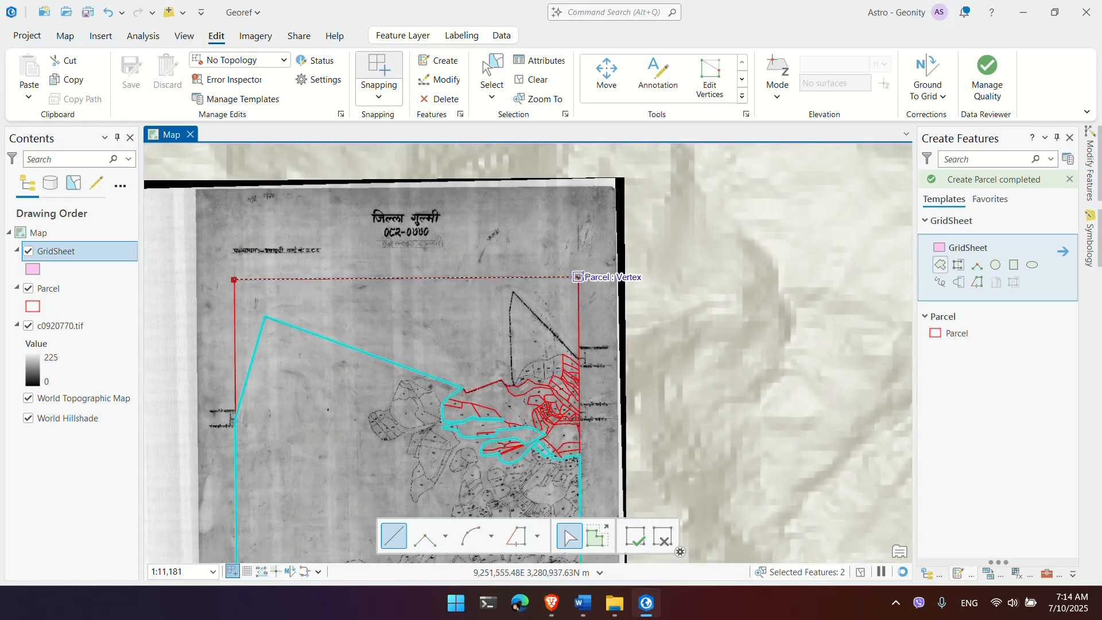
pyautogui.click(579, 277)
pyautogui.moveTo(601, 324); pyautogui.dragTo(625, 126)
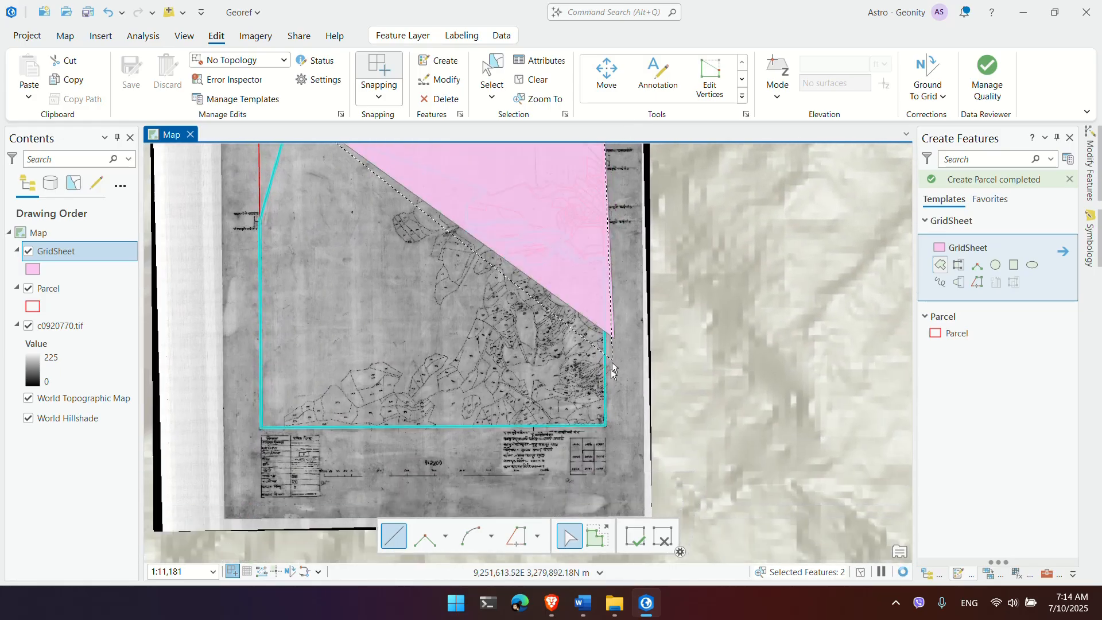
pyautogui.click(603, 421)
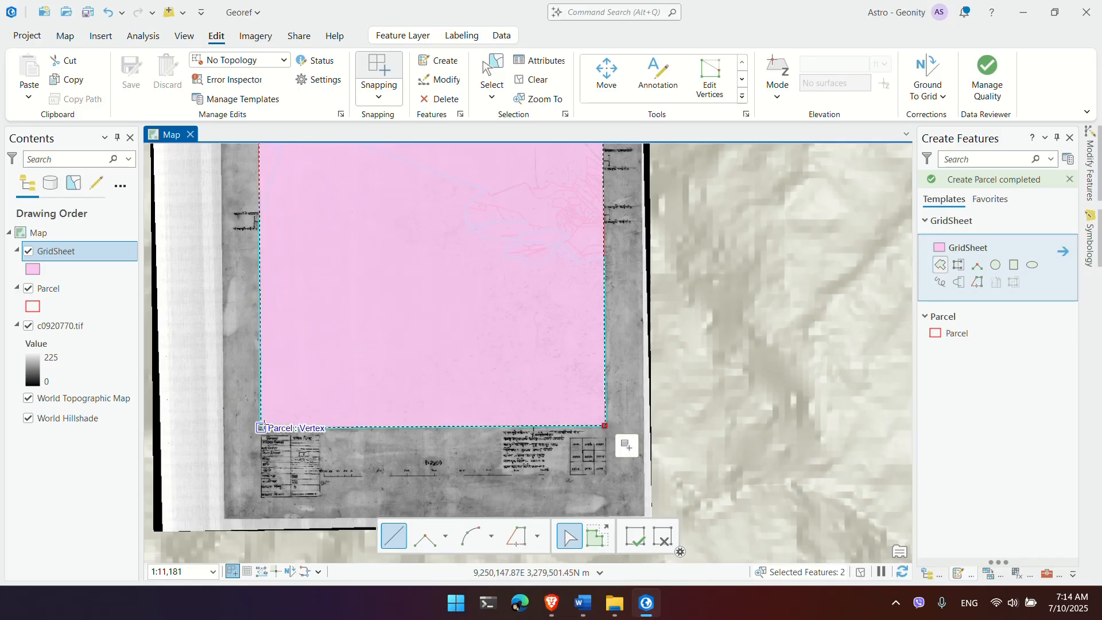
pyautogui.click(263, 426)
pyautogui.rightClick(270, 429)
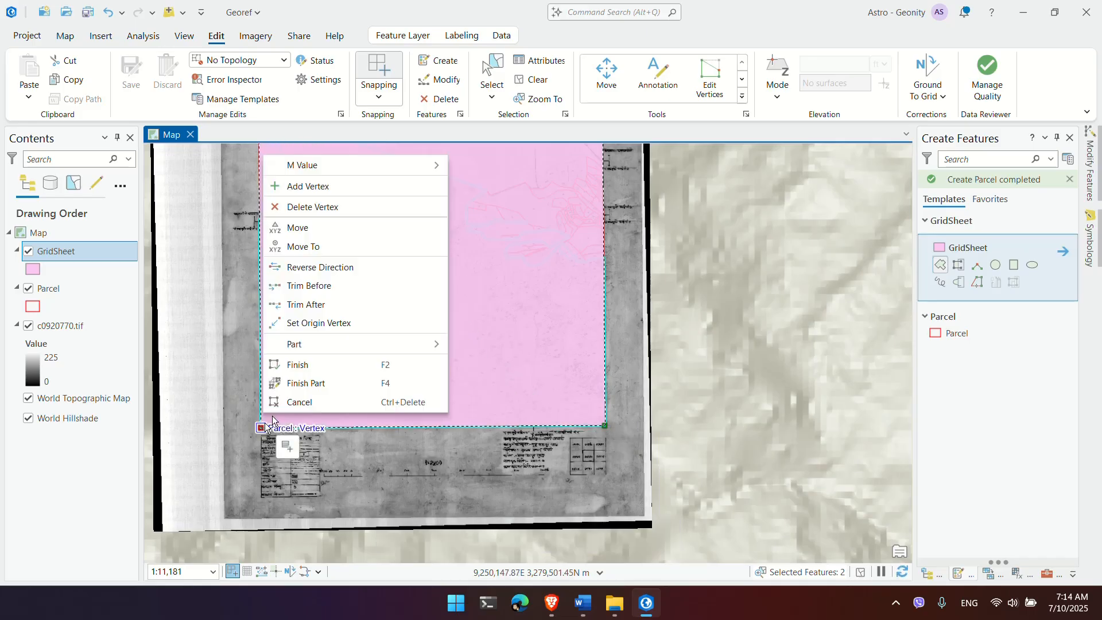
pyautogui.click(302, 366)
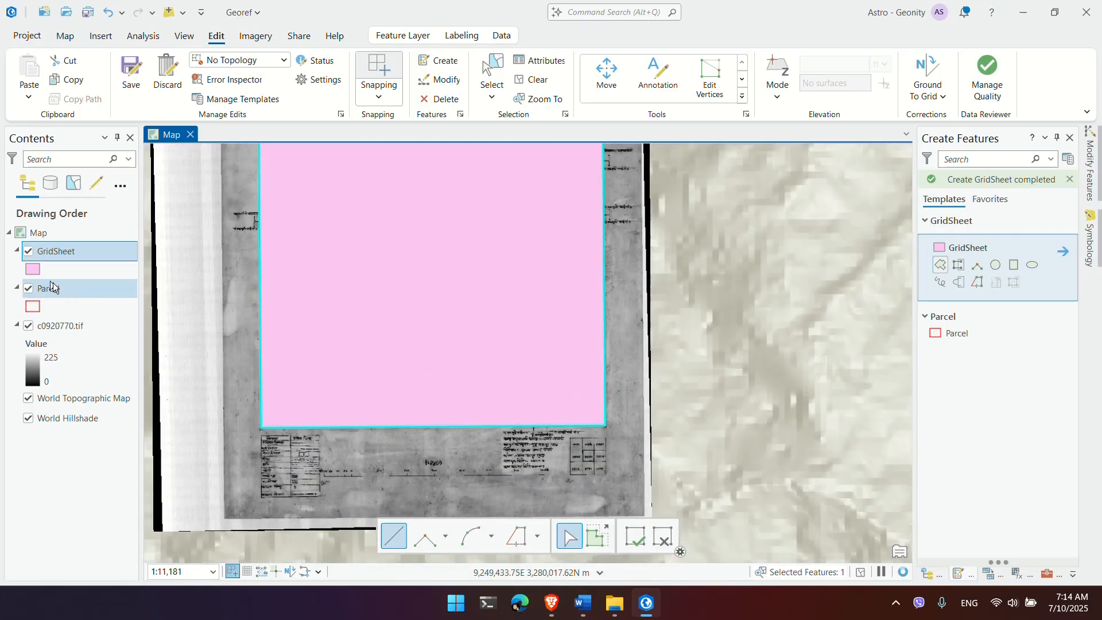
# Step: Give the GridSheet symbol No color fill and a teal outline, and apply it
pyautogui.click(33, 269)
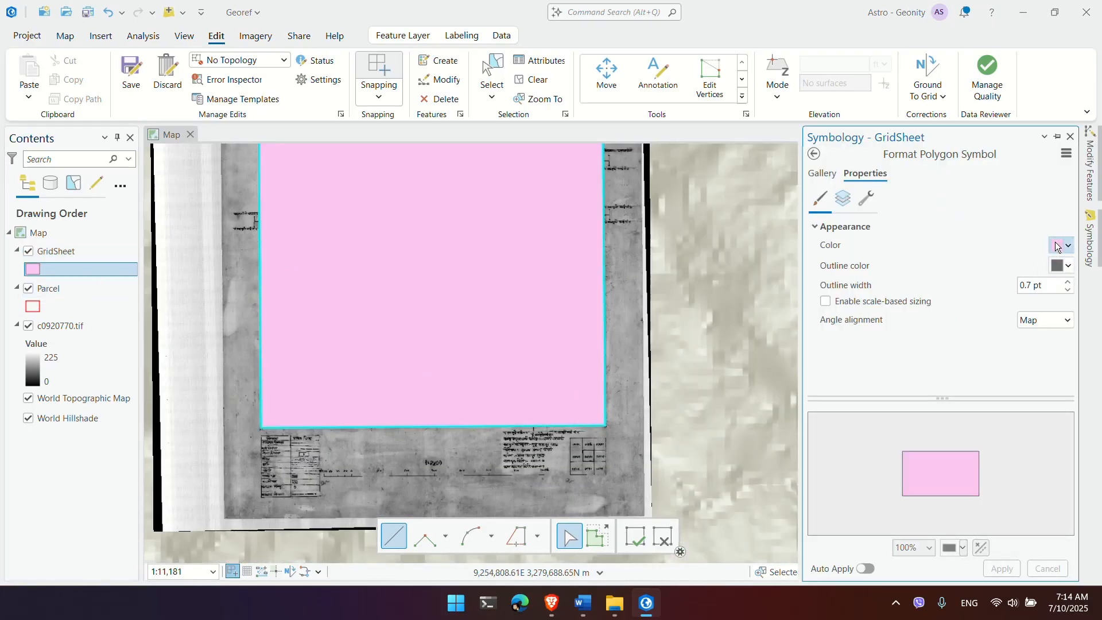
pyautogui.click(1055, 246)
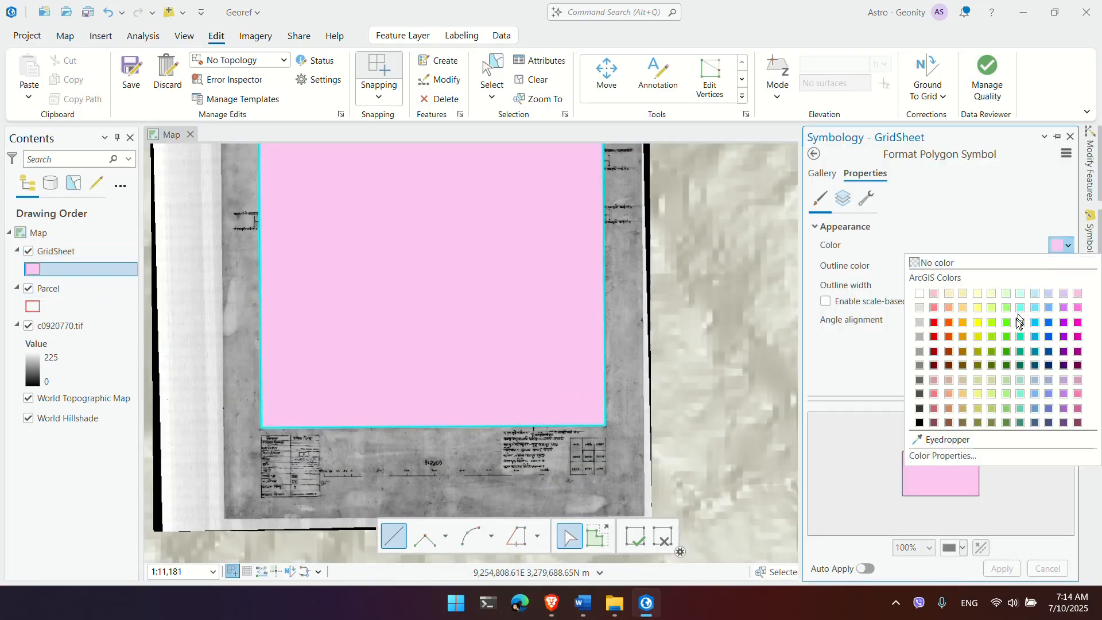
pyautogui.click(1010, 263)
pyautogui.click(1061, 265)
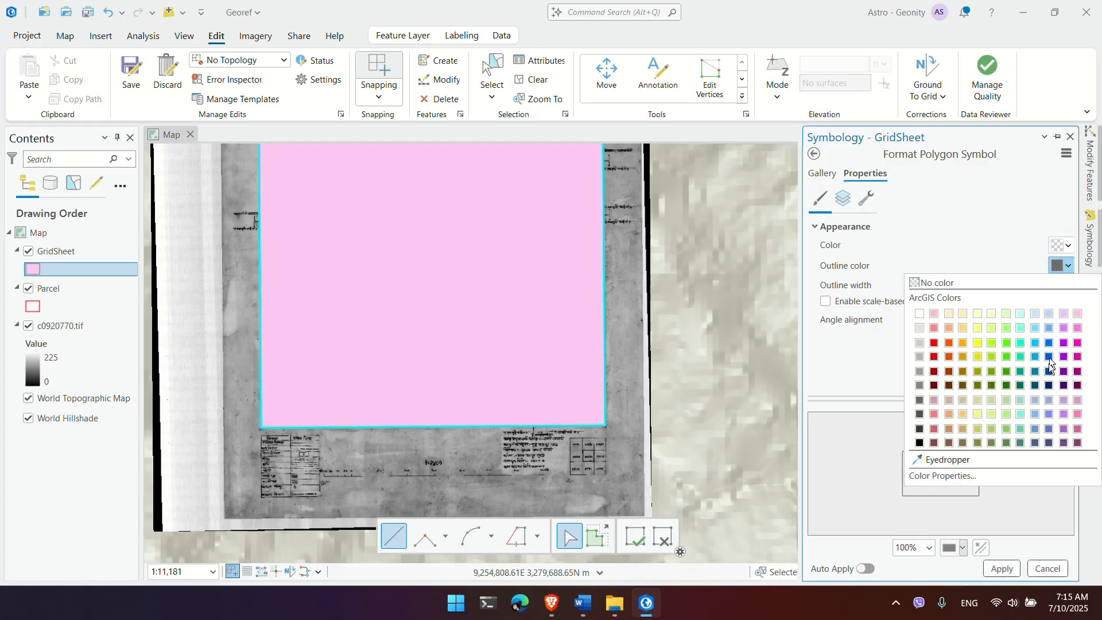
pyautogui.click(1021, 372)
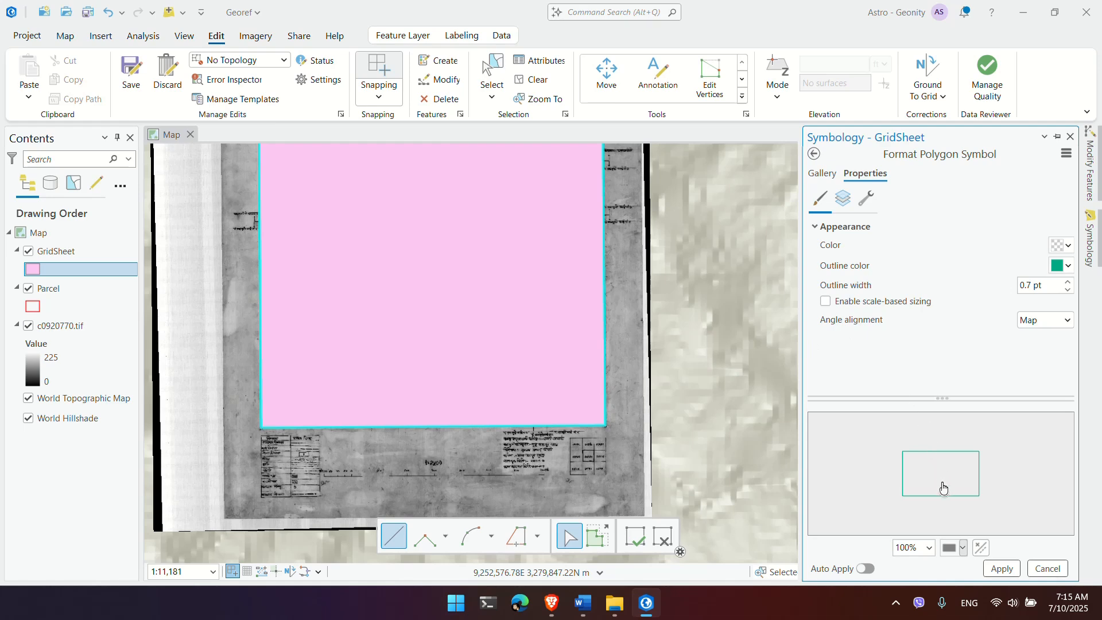
pyautogui.click(1002, 568)
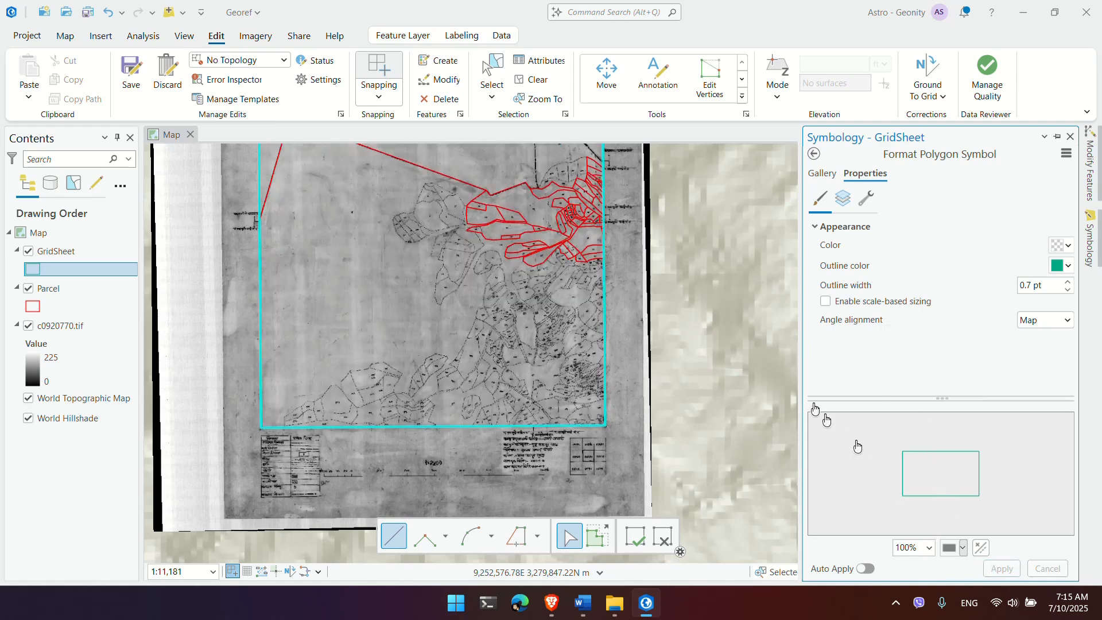
pyautogui.moveTo(717, 302); pyautogui.dragTo(799, 437)
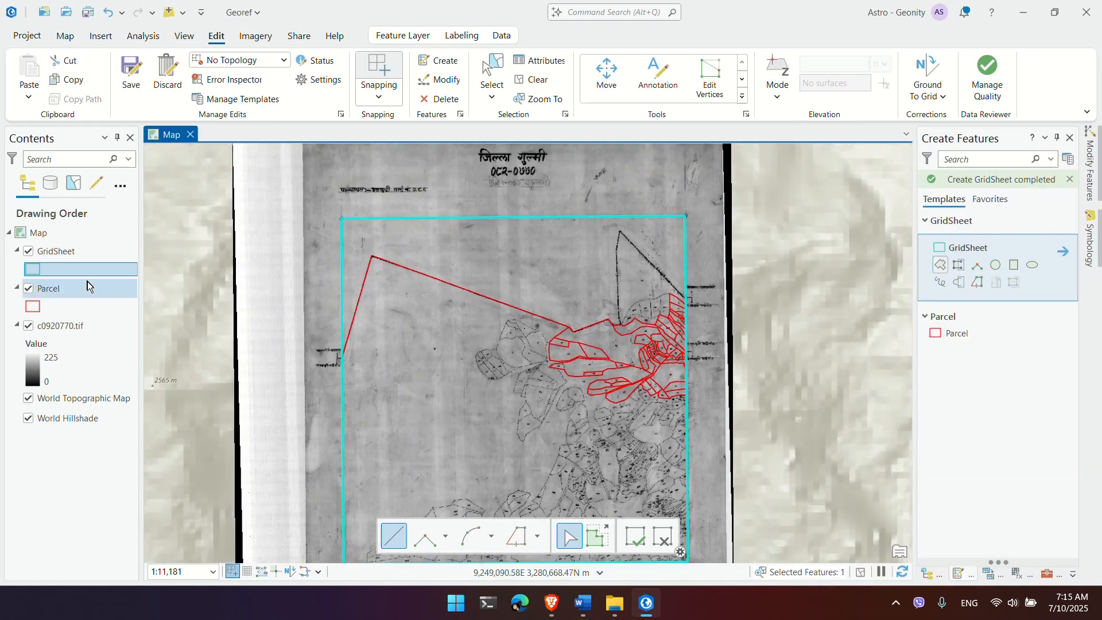
# Step: Save the pending edits with Yes in the Save Edits dialog, then select the Parcel layer
pyautogui.click(131, 72)
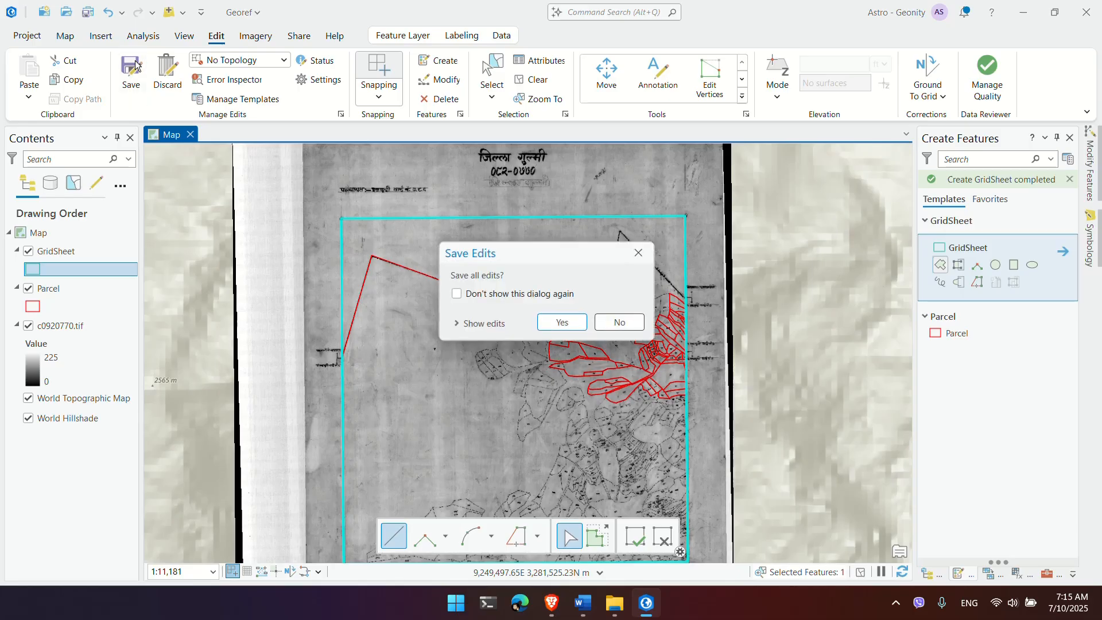
pyautogui.click(558, 325)
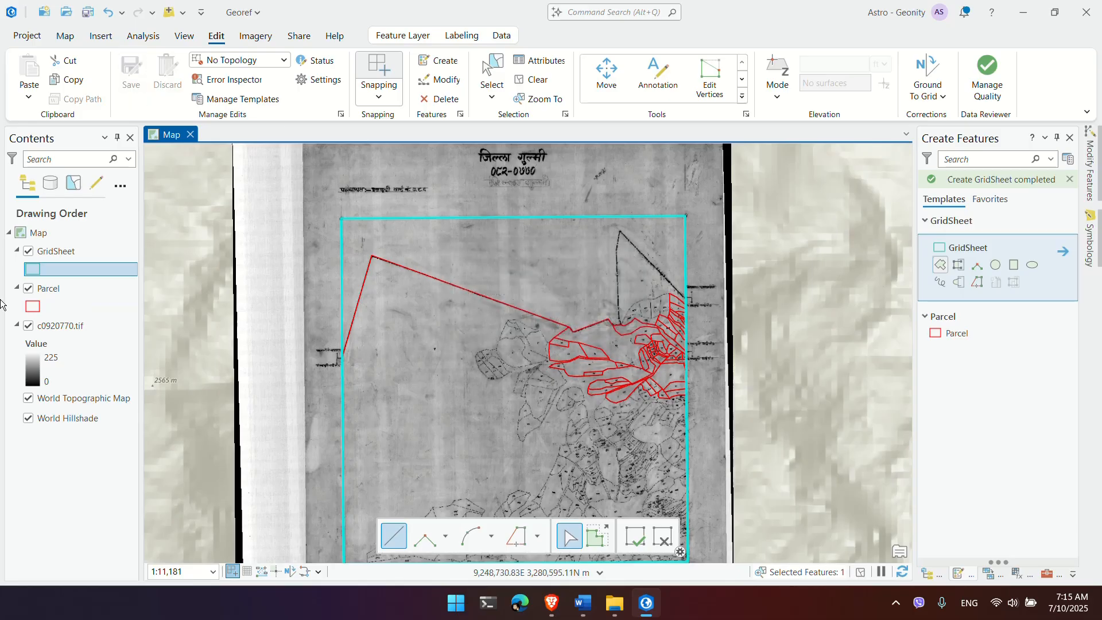
pyautogui.click(66, 288)
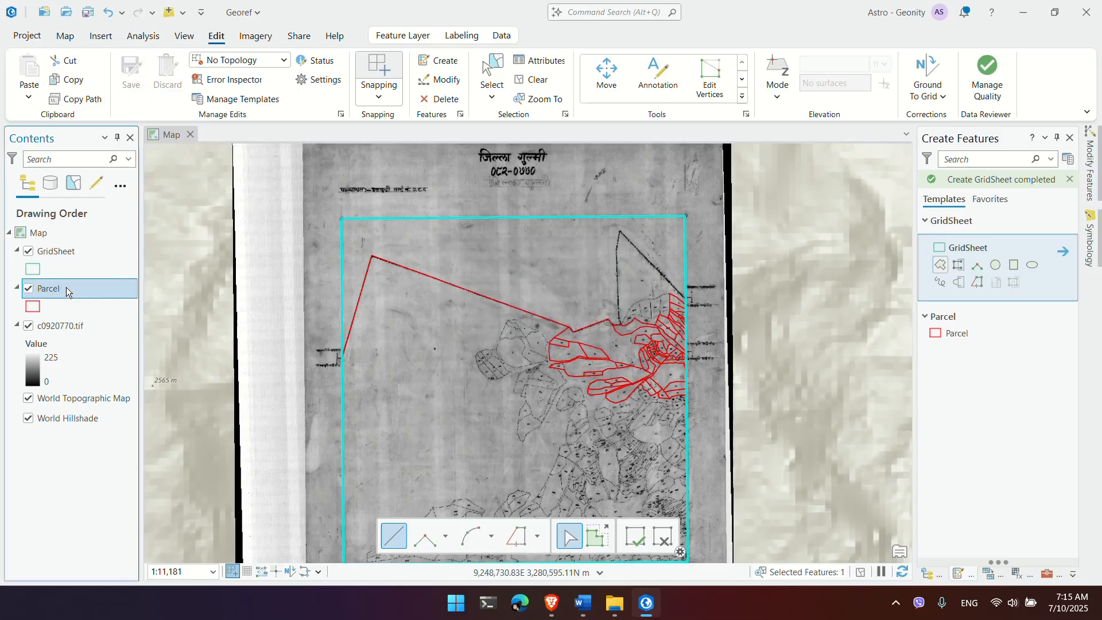
pyautogui.rightClick(66, 289)
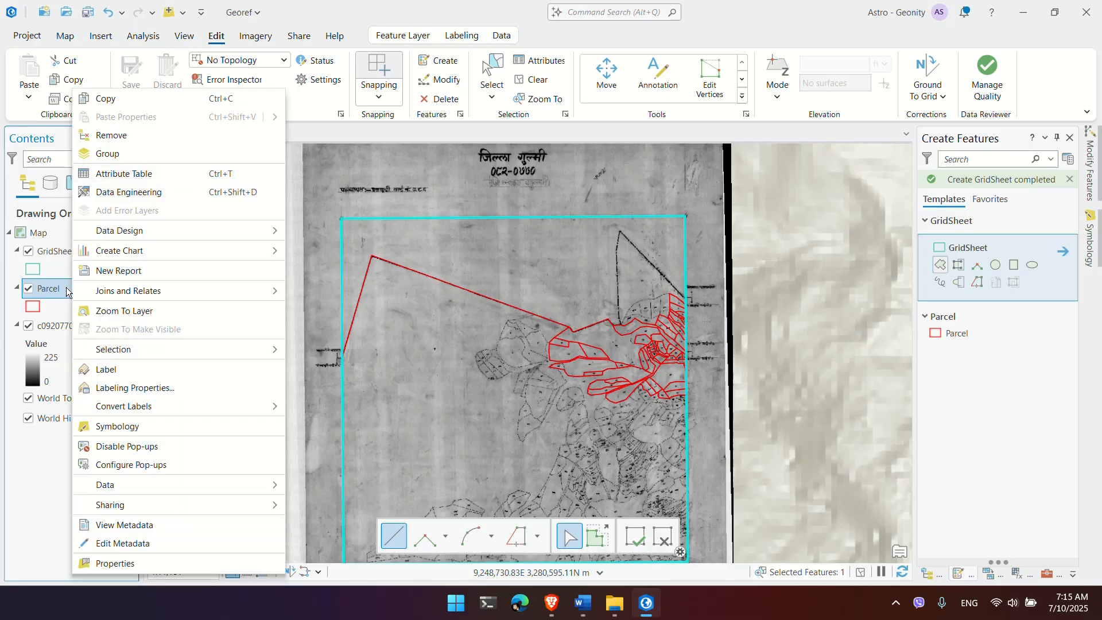
pyautogui.click(137, 167)
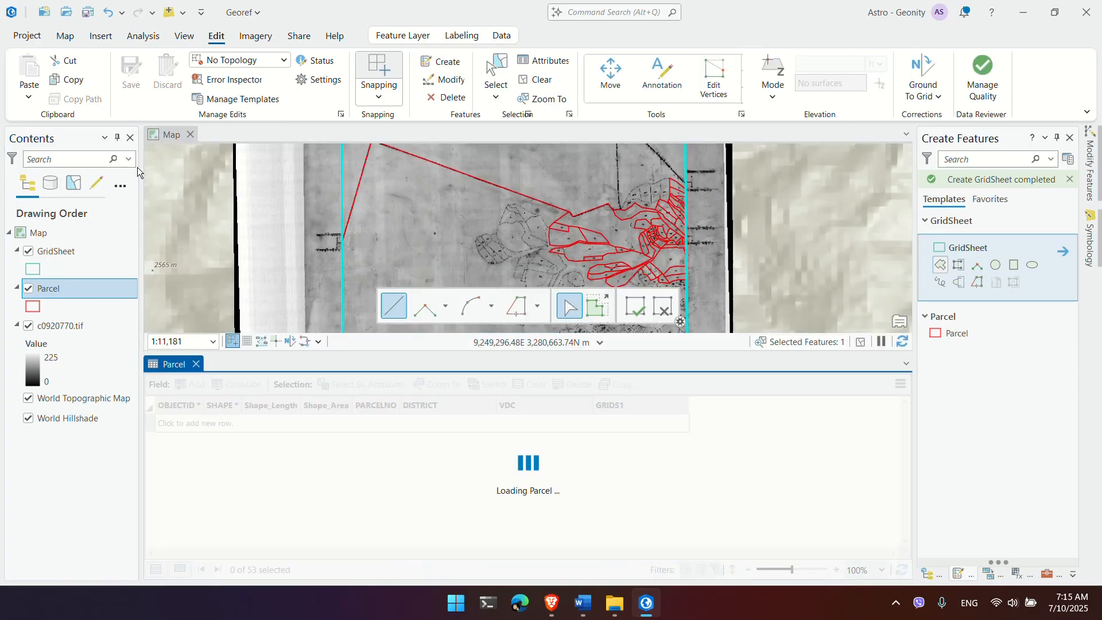
pyautogui.moveTo(604, 353); pyautogui.dragTo(727, 319)
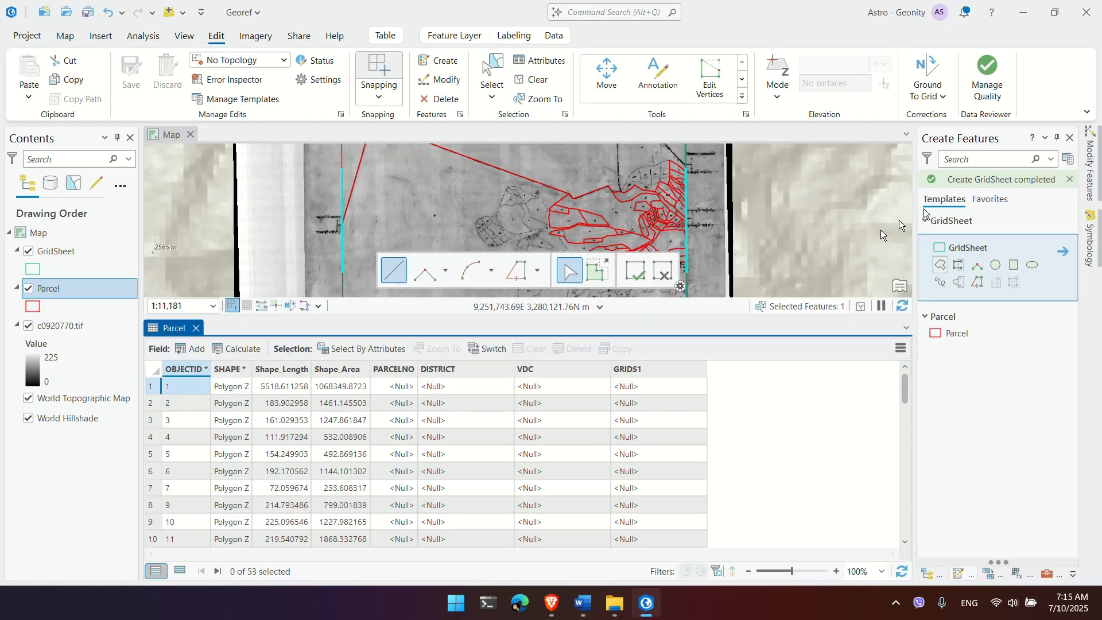
pyautogui.click(1069, 138)
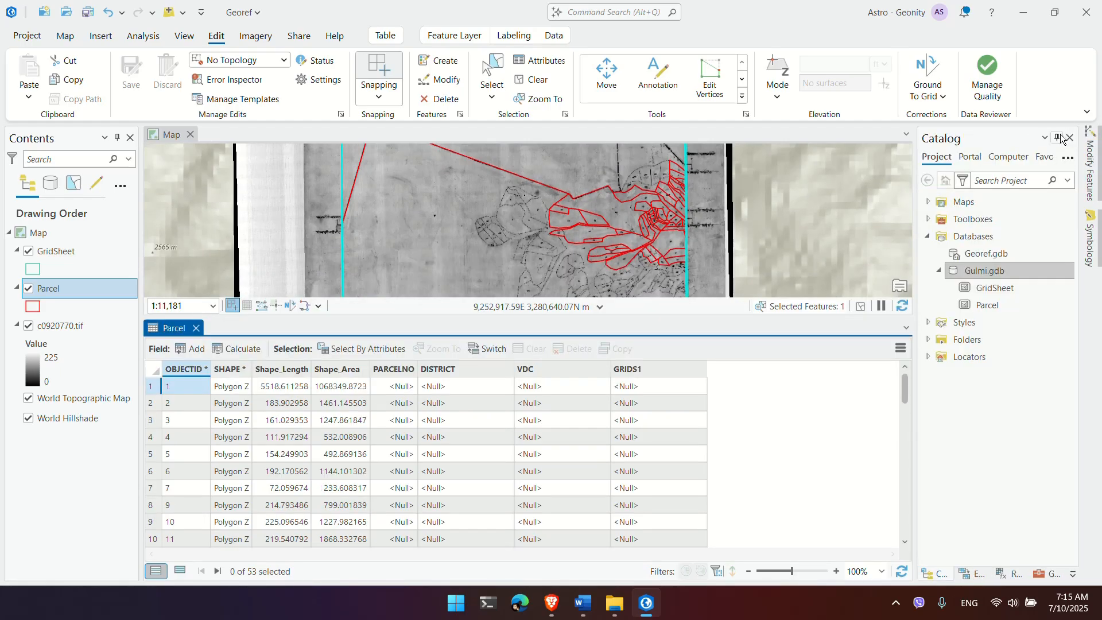
pyautogui.click(1059, 138)
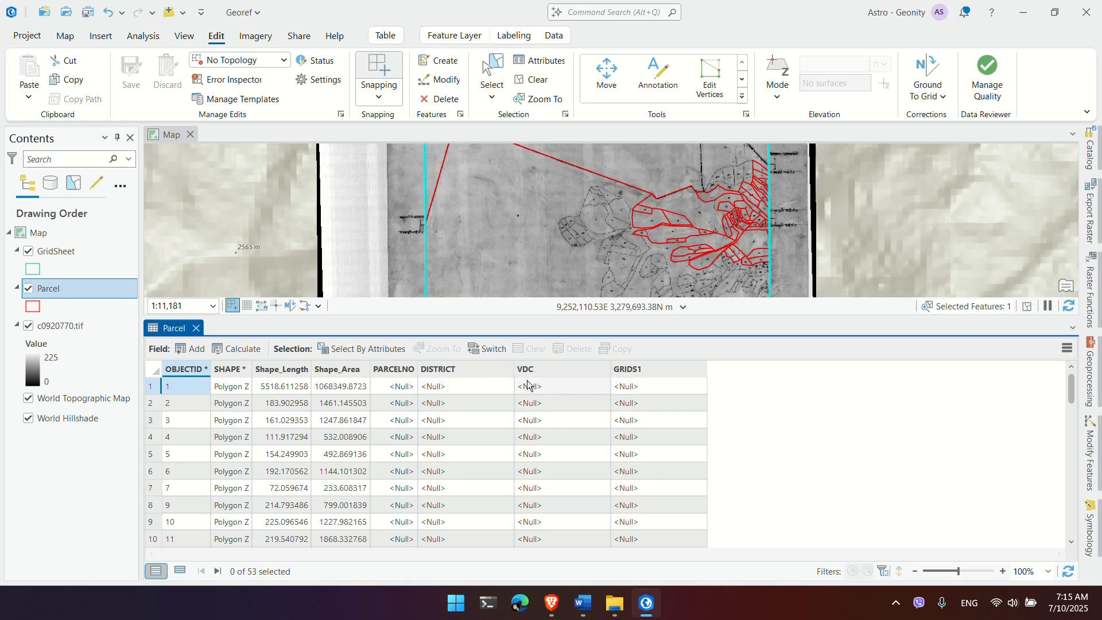
pyautogui.moveTo(643, 204); pyautogui.dragTo(641, 301)
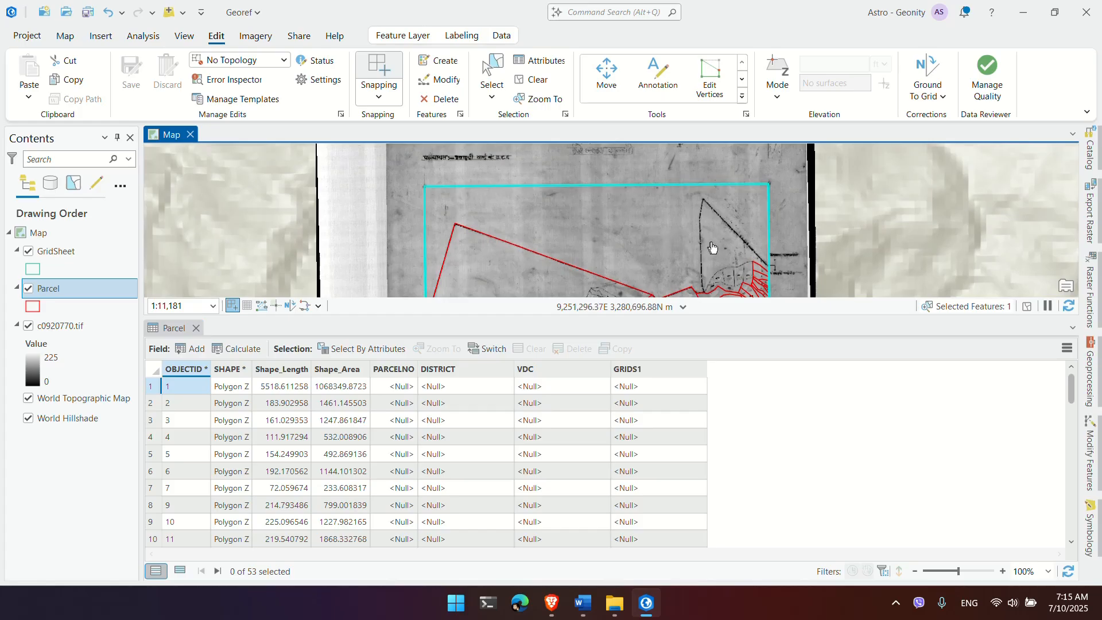
pyautogui.scroll(3, 712, 247)
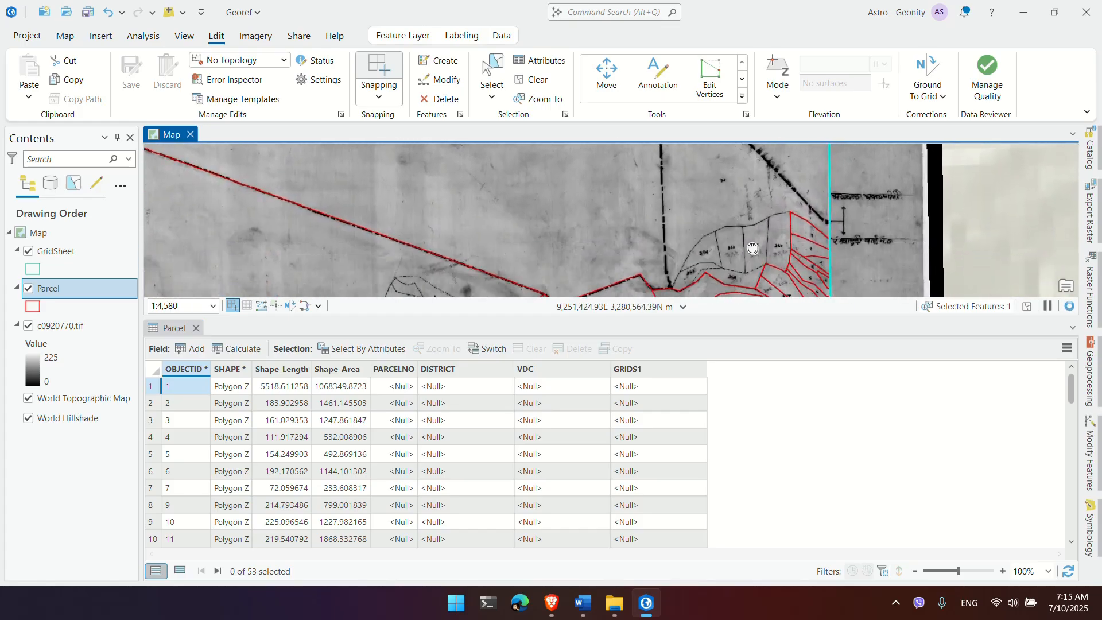
pyautogui.moveTo(752, 248); pyautogui.dragTo(735, 155)
pyautogui.moveTo(740, 217); pyautogui.dragTo(697, 268)
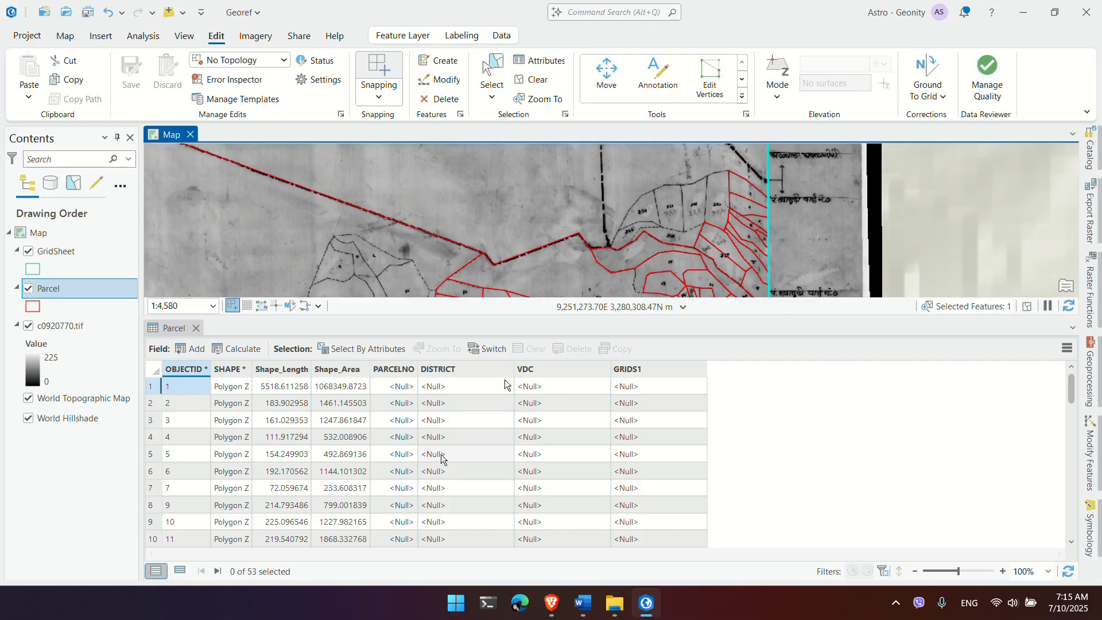
pyautogui.scroll(3, 781, 195)
pyautogui.moveTo(697, 196); pyautogui.dragTo(719, 225)
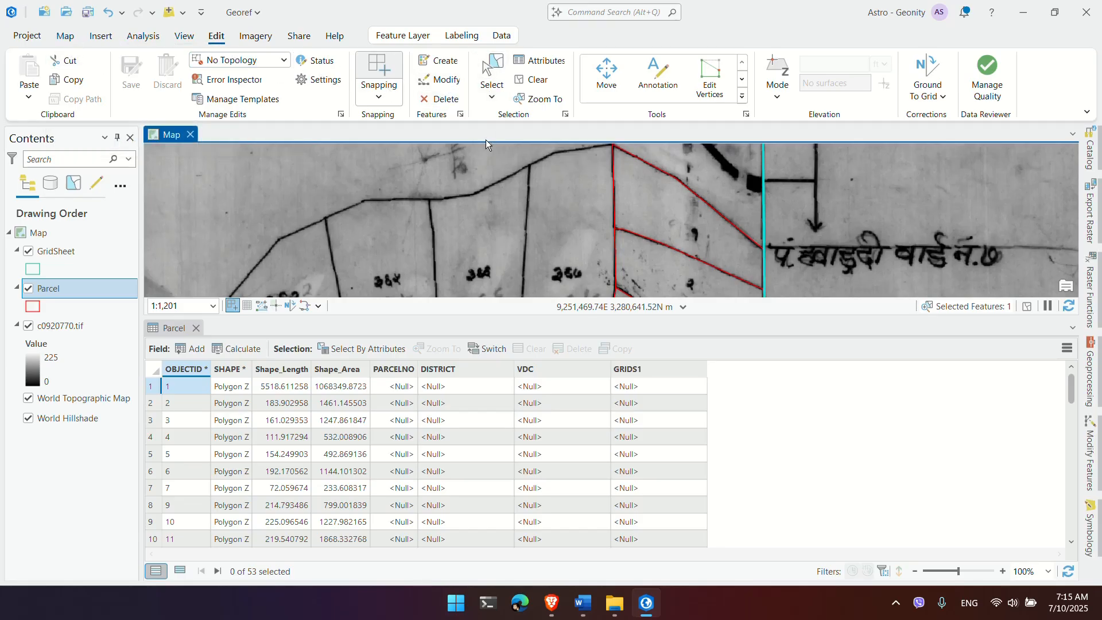
pyautogui.click(493, 69)
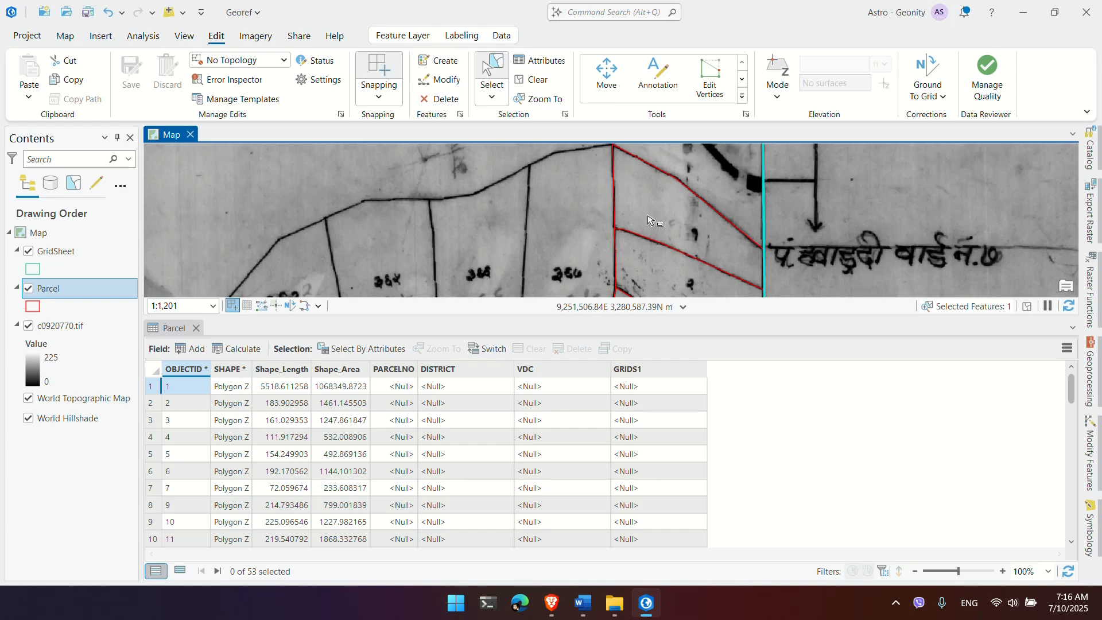
pyautogui.click(47, 291)
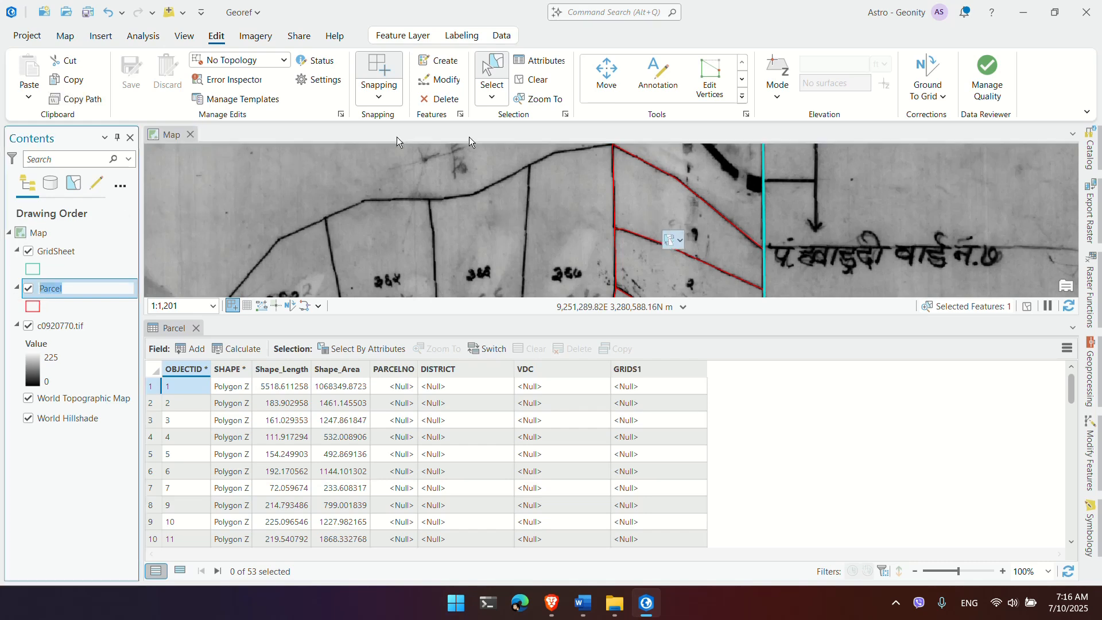
# Step: Move the Parcel layer above GridSheet in Contents and select parcel 2 on the map
pyautogui.click(65, 35)
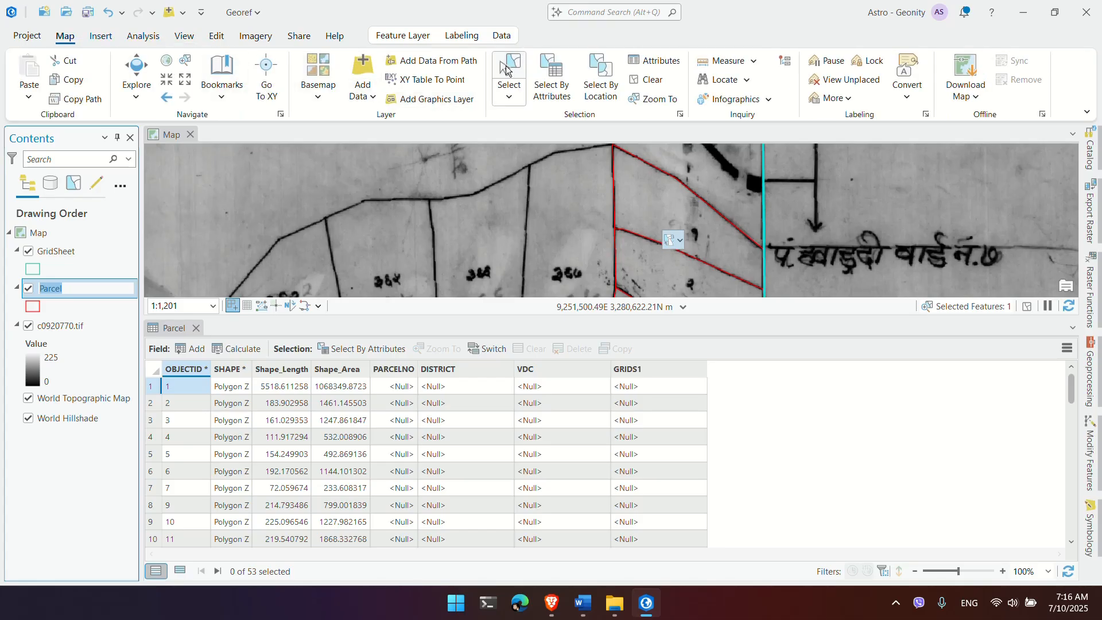
pyautogui.click(681, 222)
pyautogui.click(74, 289)
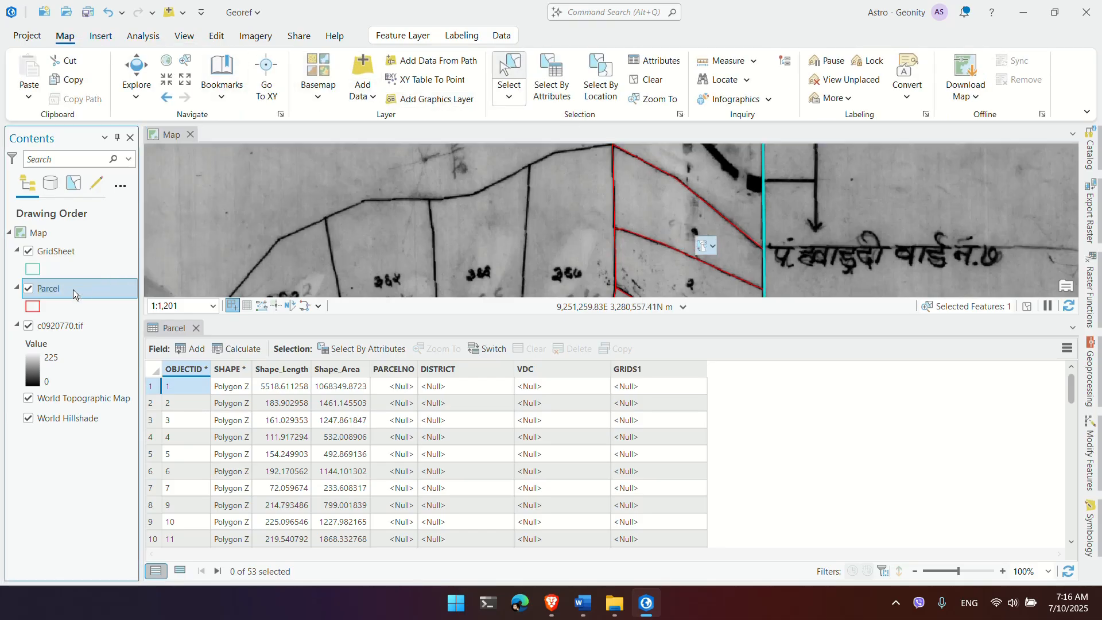
pyautogui.press('Escape')
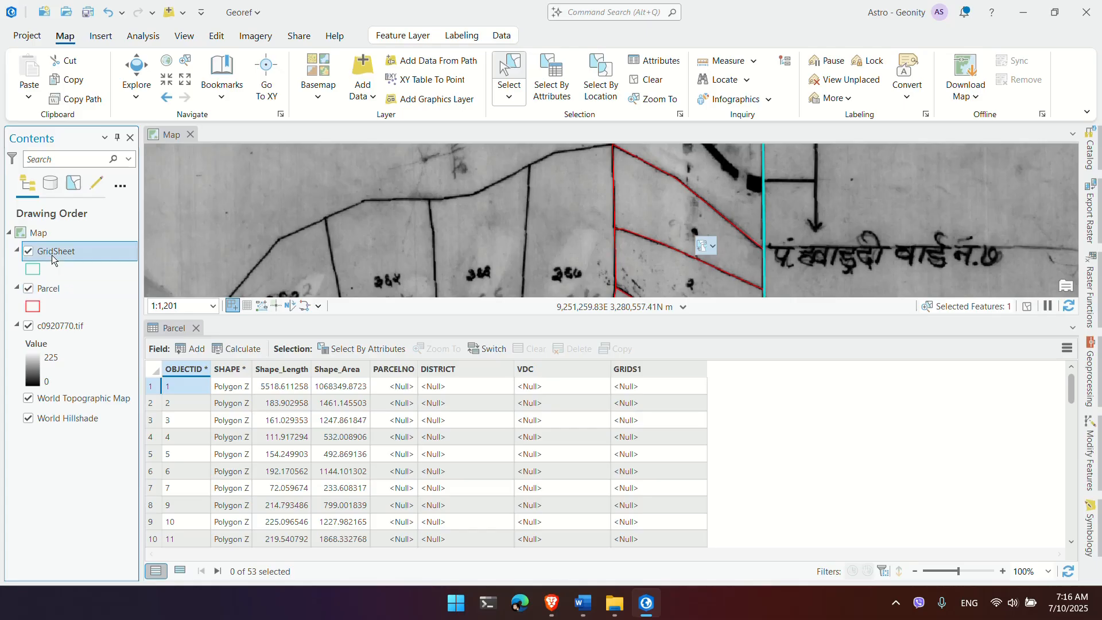
pyautogui.moveTo(57, 290); pyautogui.dragTo(58, 252)
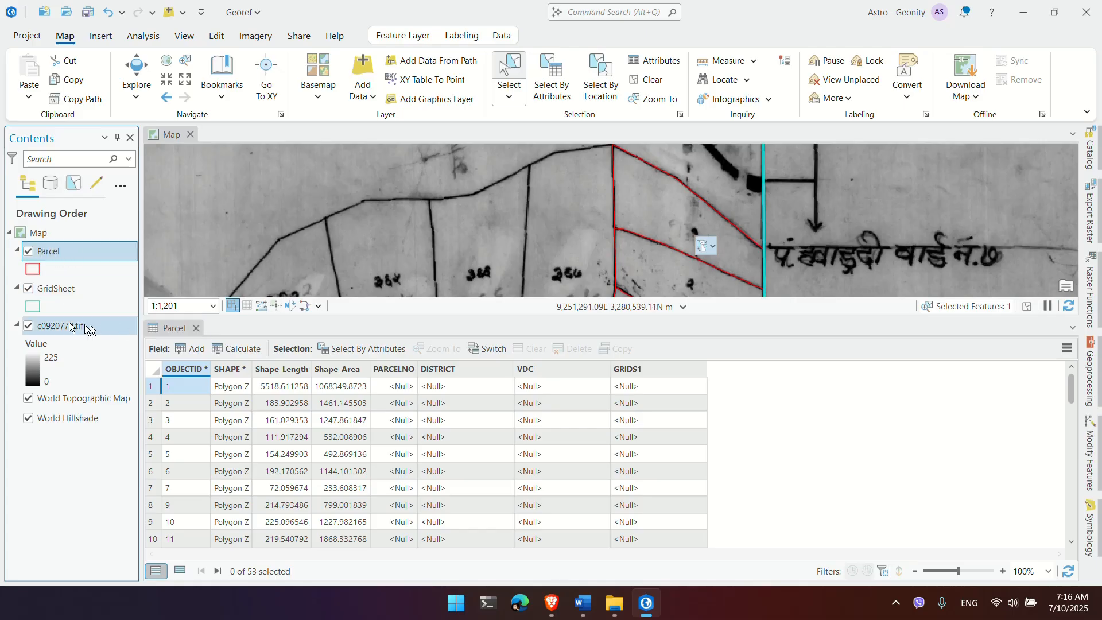
pyautogui.click(626, 221)
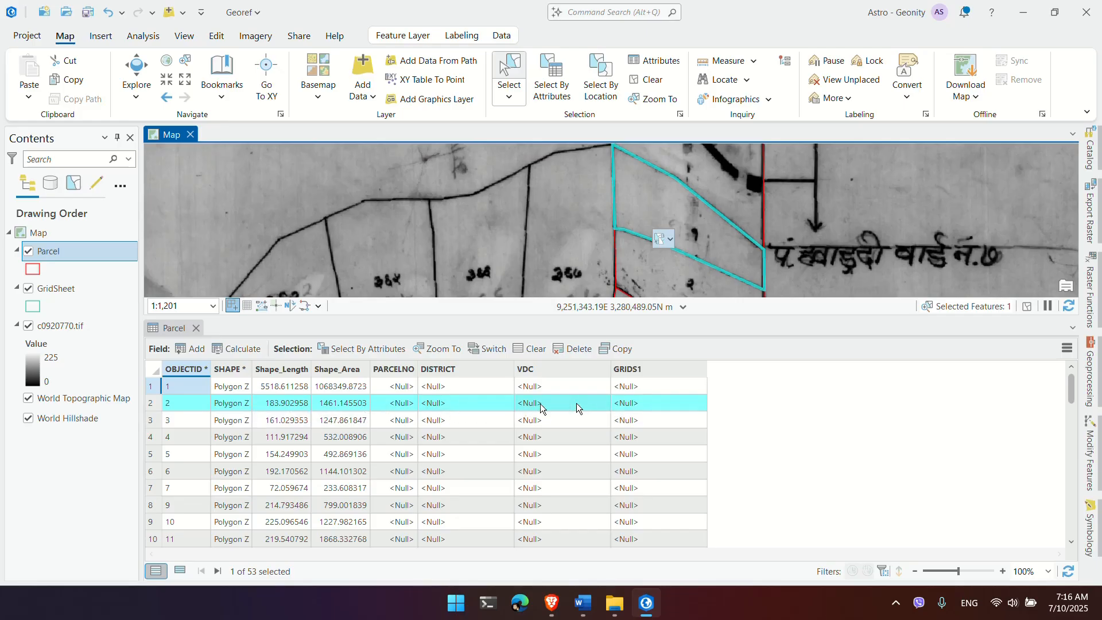
# Step: Enter 1 as parcel 2's PARCELNO, leave DISTRICT empty, and save the edit
pyautogui.click(395, 403)
pyautogui.click(395, 403)
pyautogui.write('1')
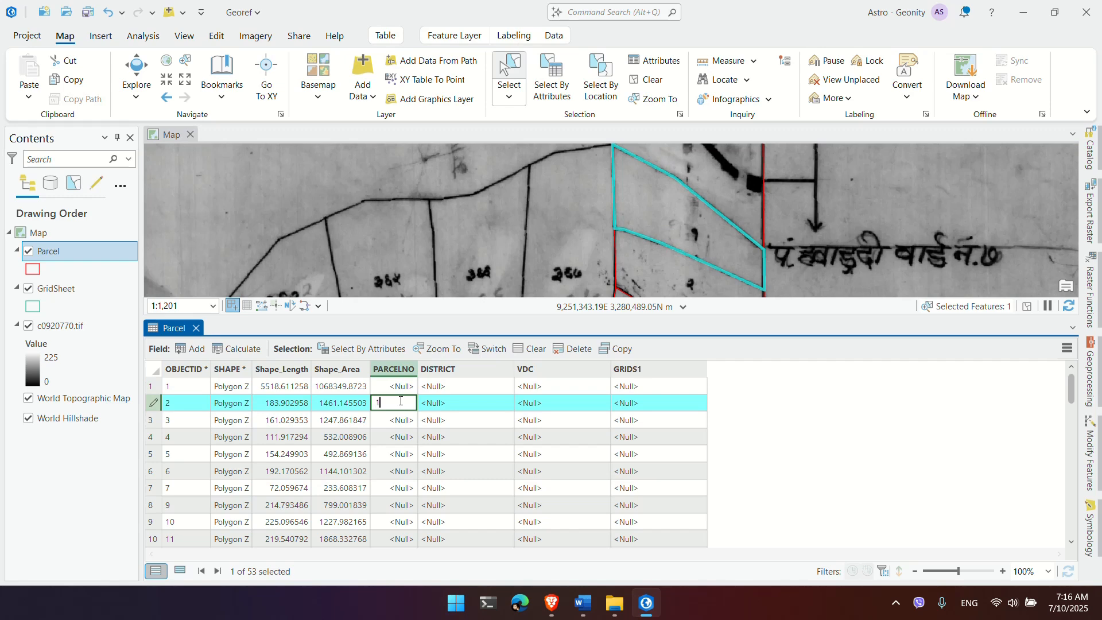
pyautogui.click(422, 403)
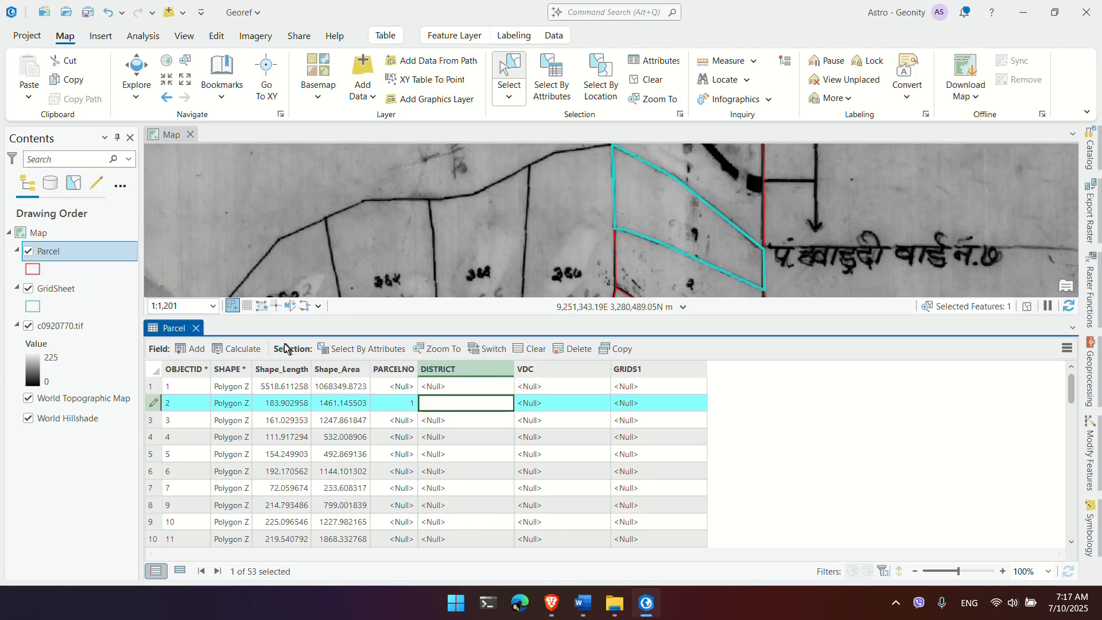
pyautogui.click(192, 345)
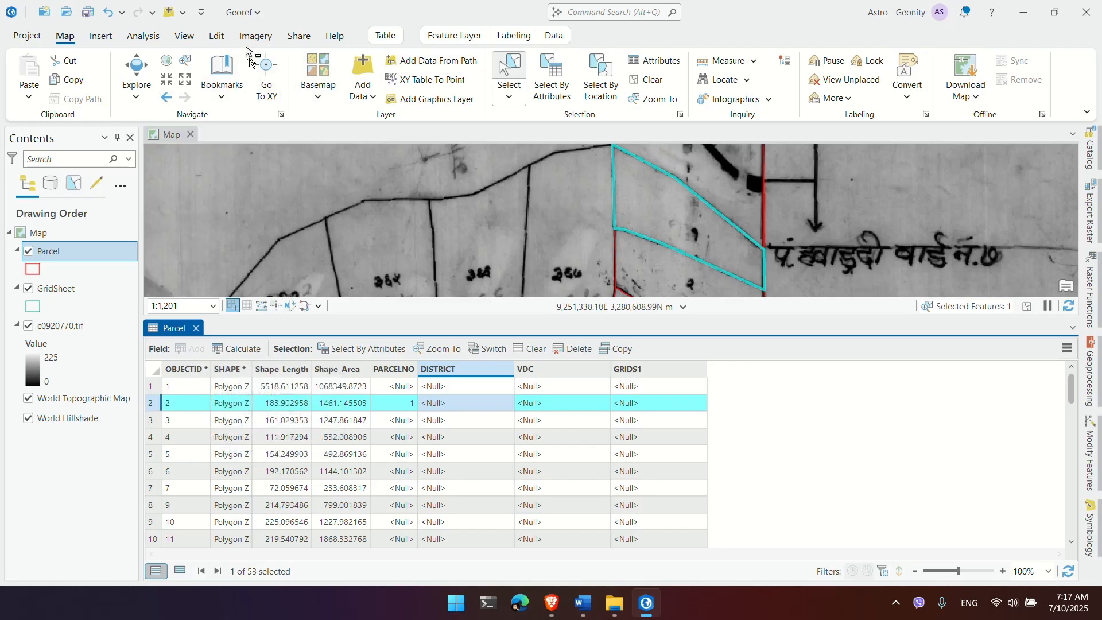
pyautogui.click(216, 35)
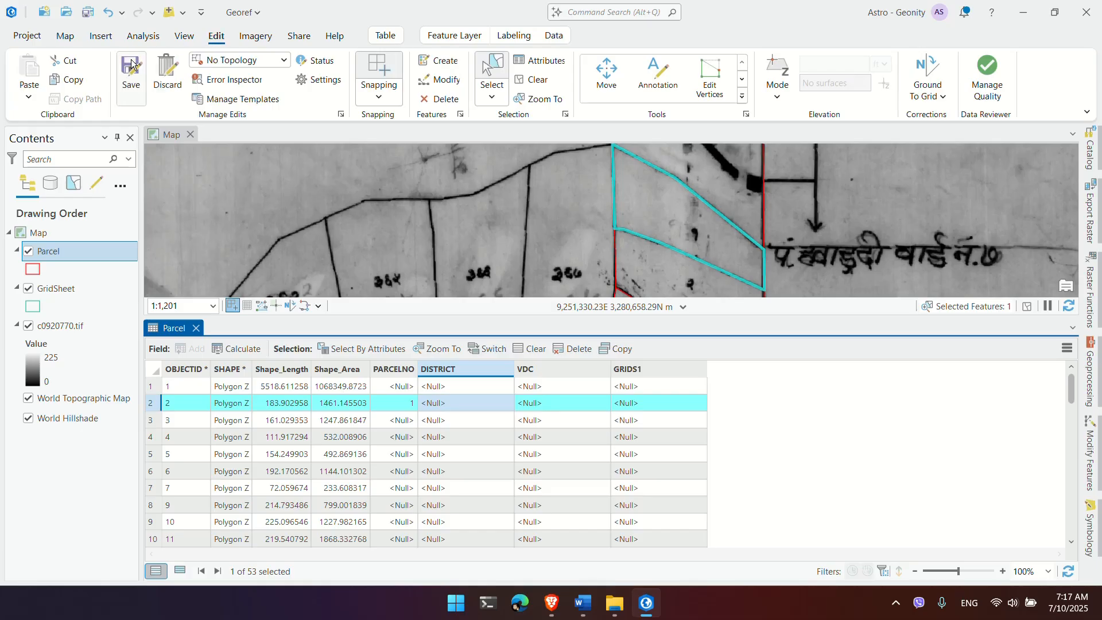
pyautogui.click(131, 64)
# Step: Confirm the pending save, then add a Districtcode field with data type Short
pyautogui.click(561, 320)
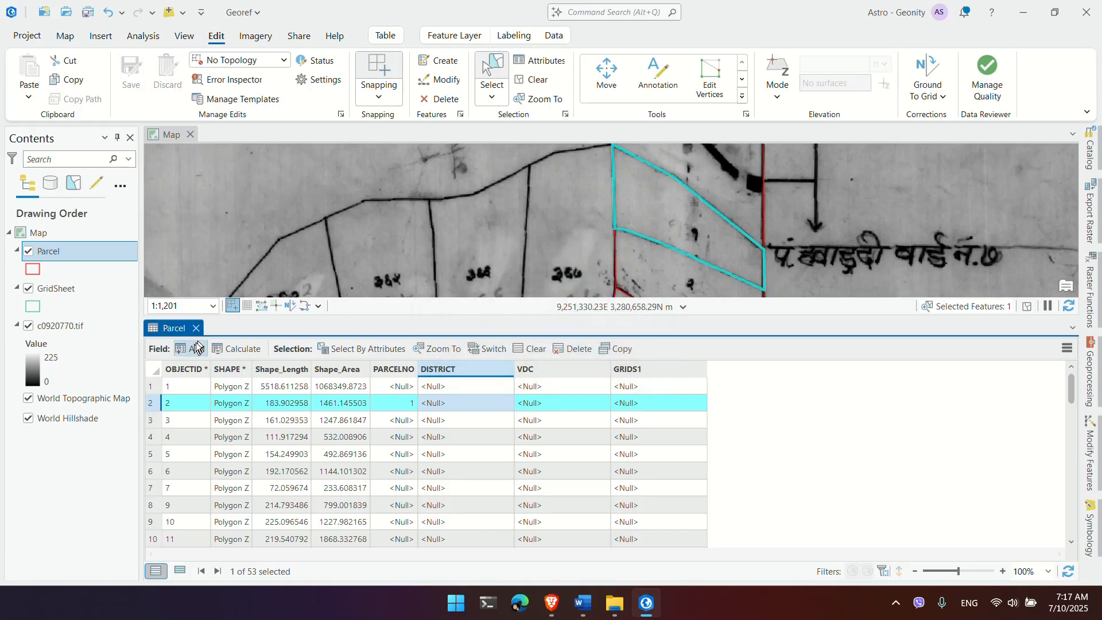
pyautogui.click(196, 348)
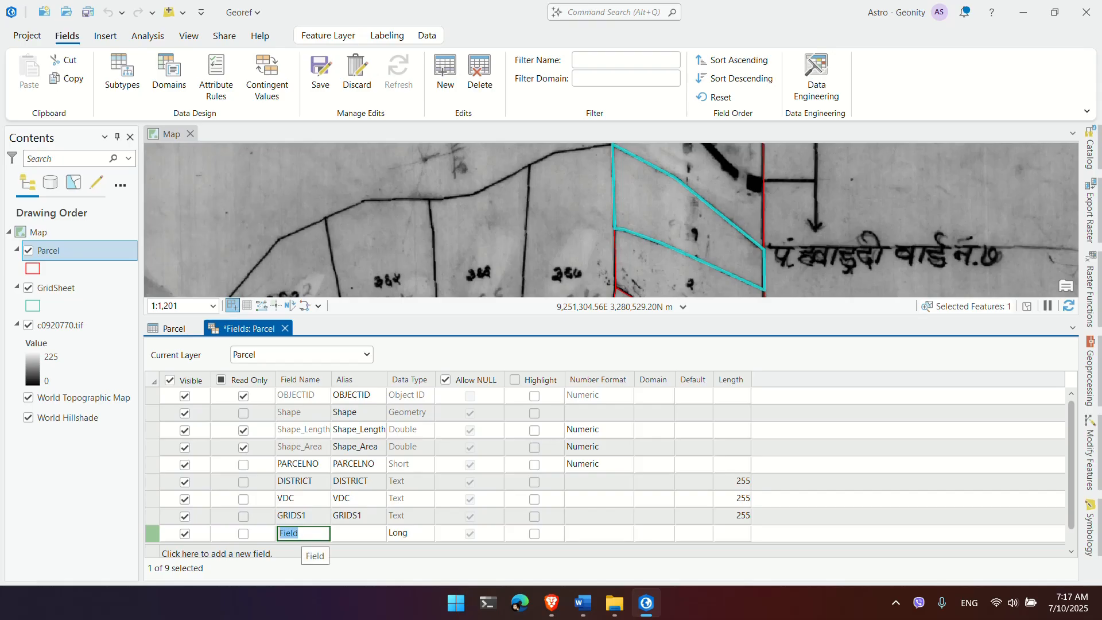
pyautogui.write('Dris')
pyautogui.press('BackSpace')
pyautogui.press('BackSpace')
pyautogui.press('BackSpace')
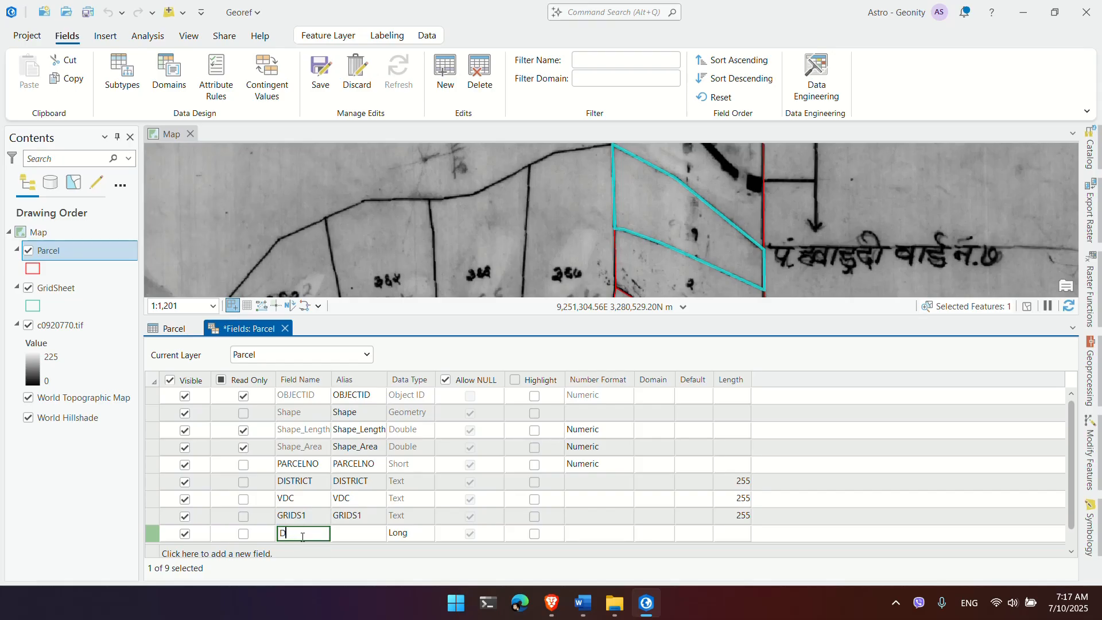
pyautogui.write('istrict')
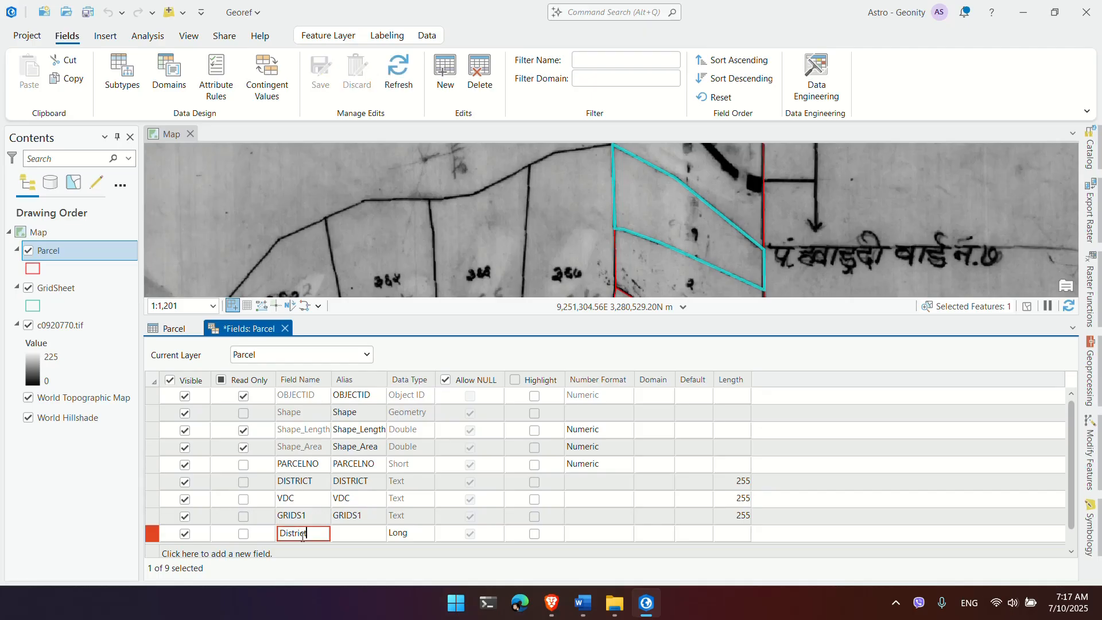
pyautogui.write('code')
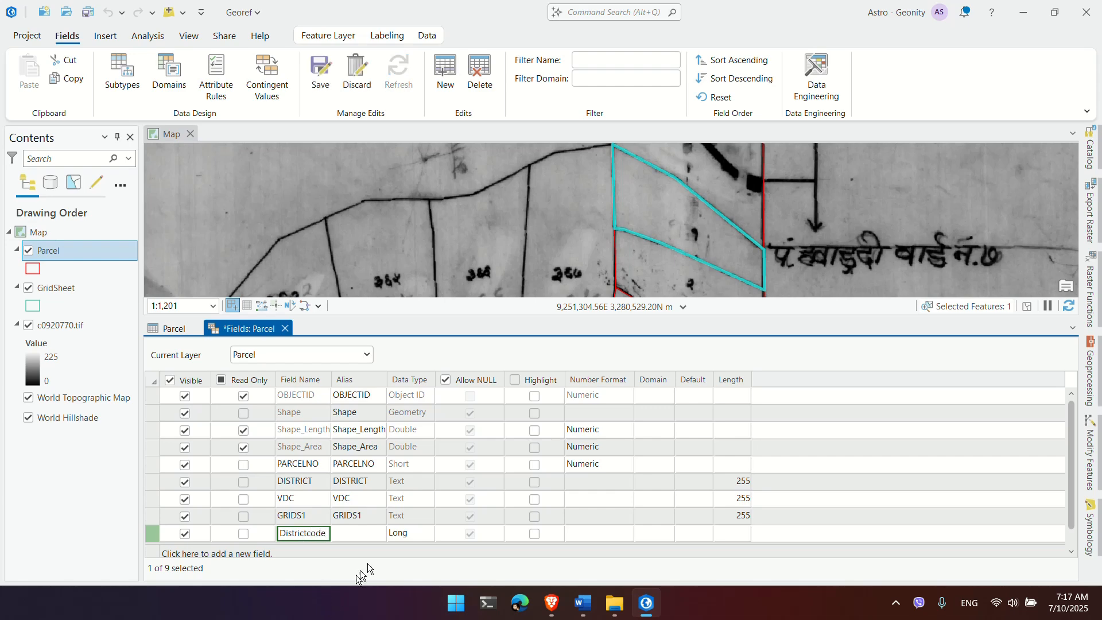
pyautogui.click(422, 532)
pyautogui.click(433, 533)
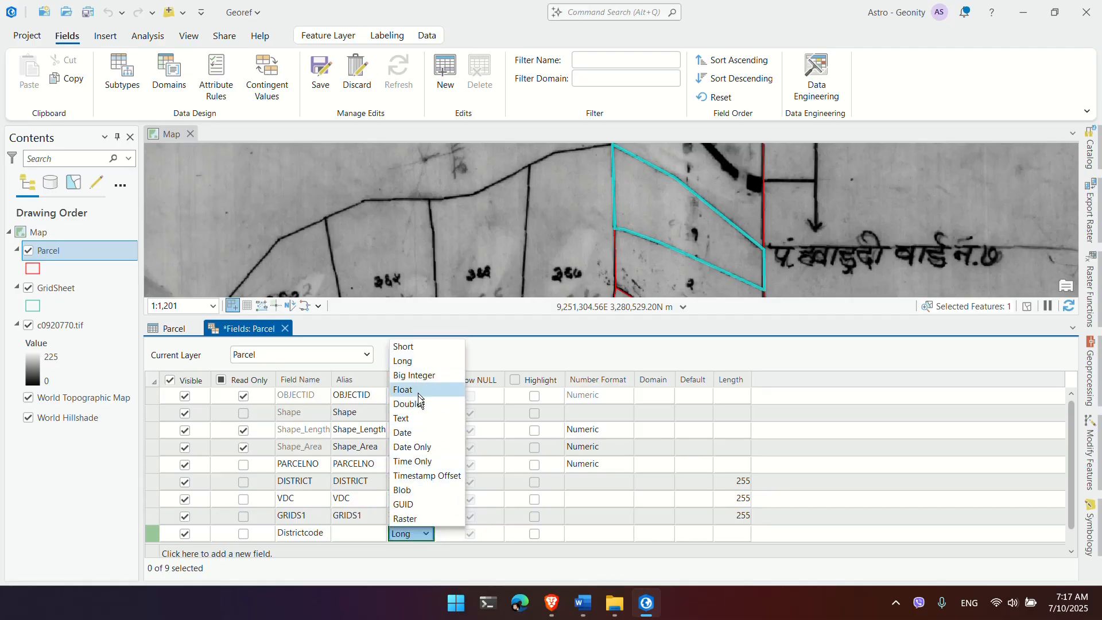
pyautogui.click(420, 349)
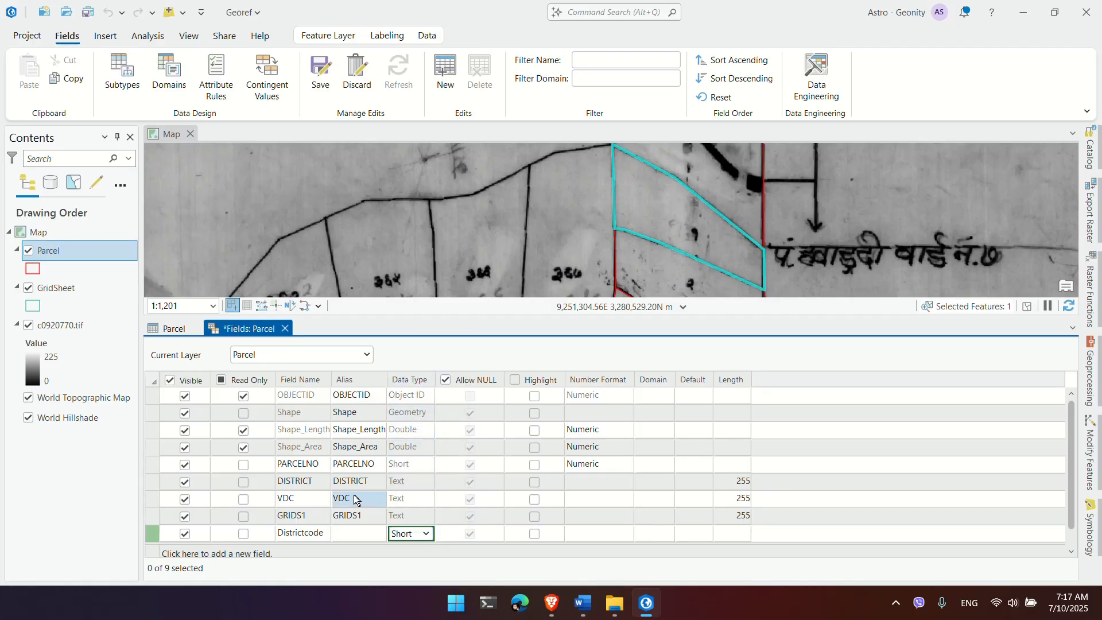
# Step: Add a VDCcode field and give the fields aliases District Code and VDC Code
pyautogui.scroll(-1, 339, 488)
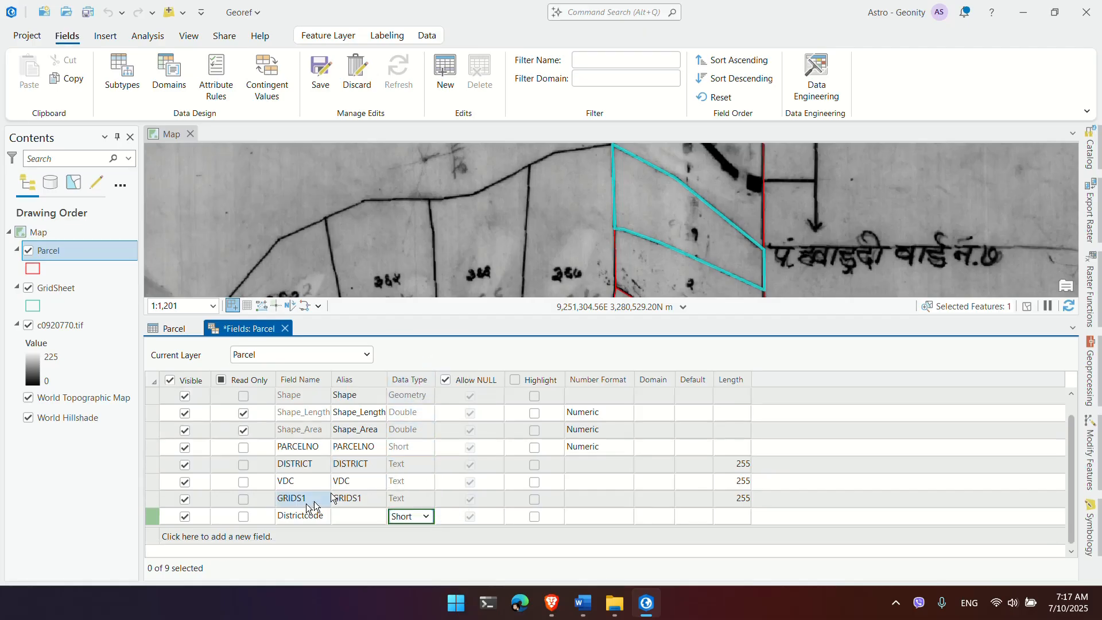
pyautogui.click(251, 537)
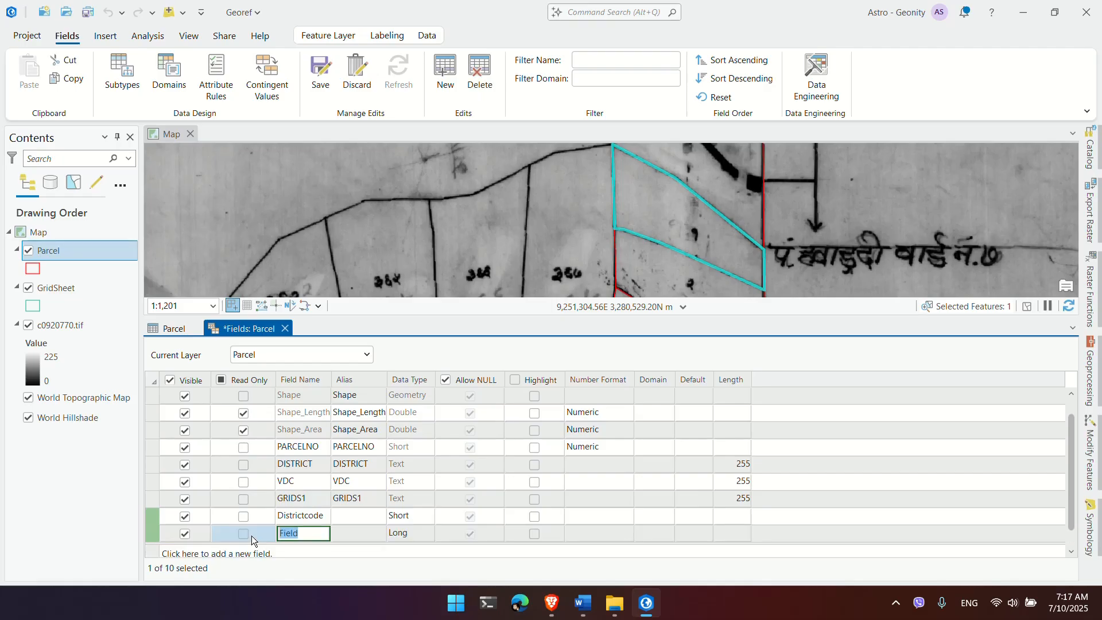
pyautogui.write('VDC')
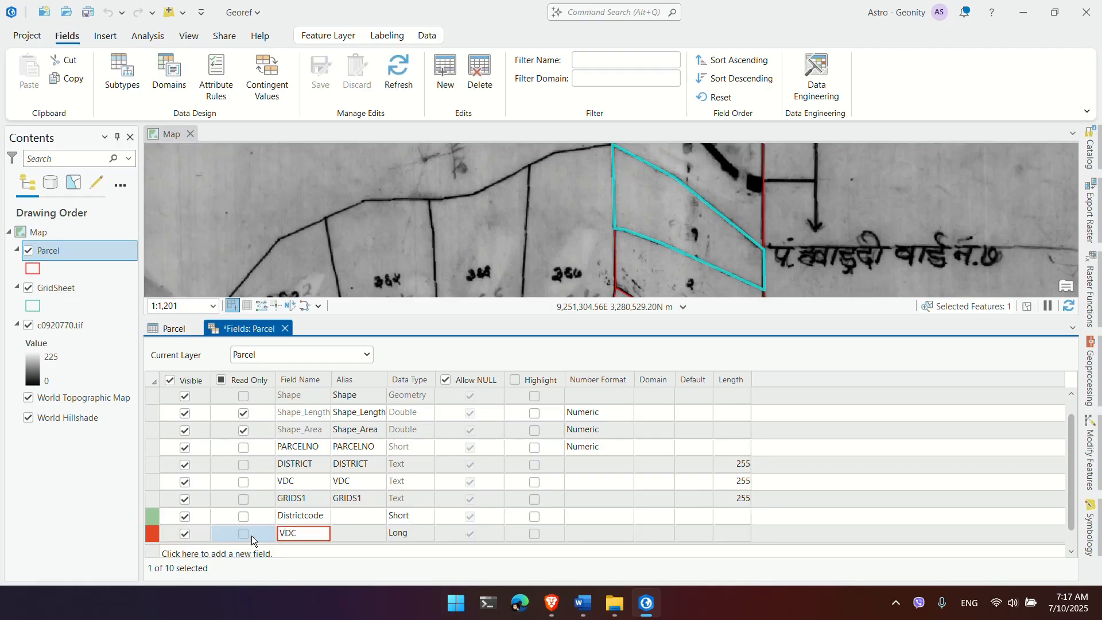
pyautogui.write('code')
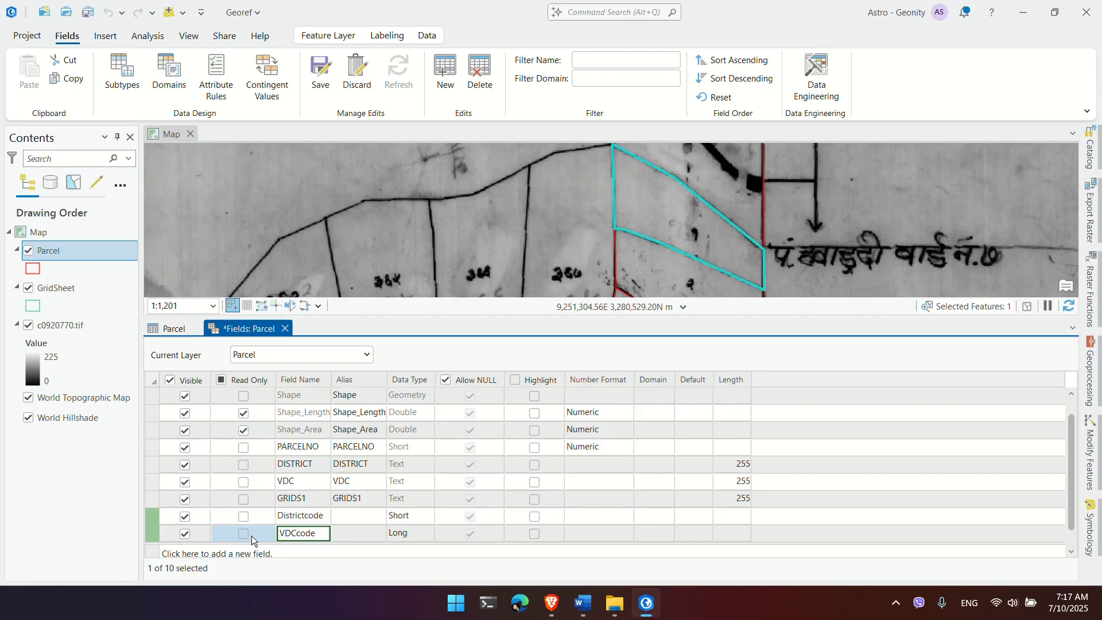
pyautogui.press('Return')
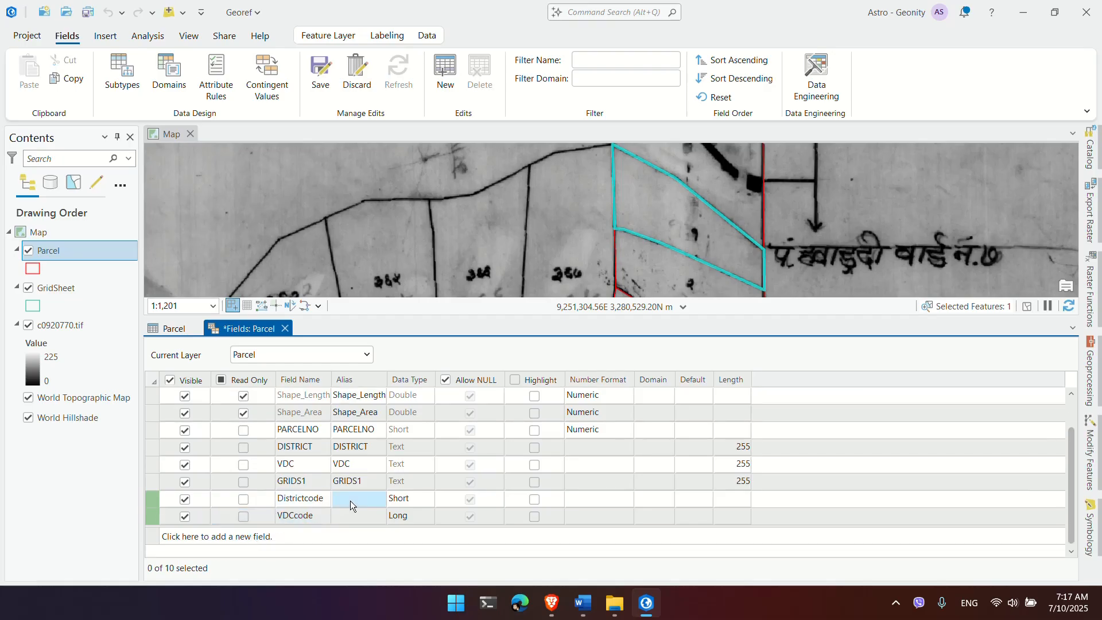
pyautogui.click(350, 501)
pyautogui.write('District Code')
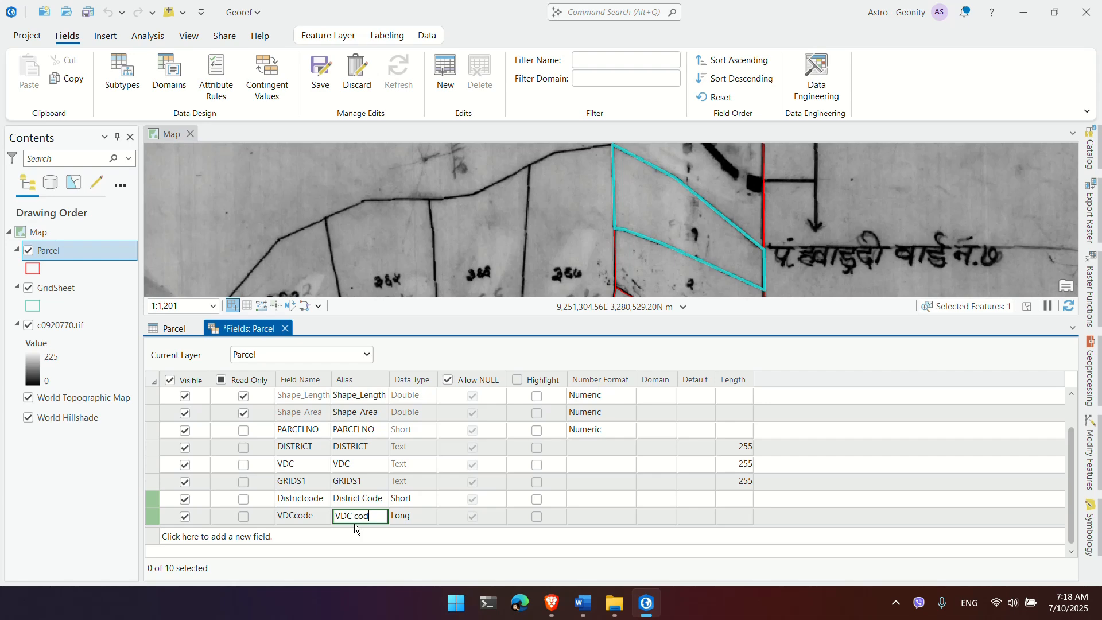
pyautogui.click(354, 524)
pyautogui.write('VDC co')
pyautogui.press('BackSpace')
pyautogui.press('BackSpace')
pyautogui.write('C')
pyautogui.click(404, 518)
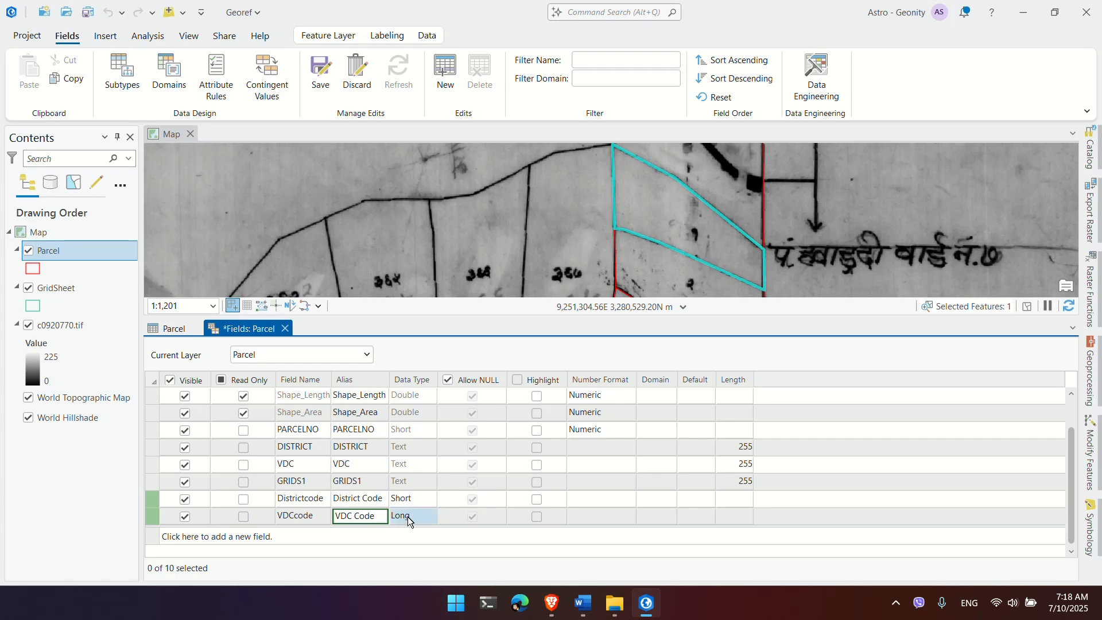
# Step: Set VDCcode's data type to Short and save both new fields to Parcel
pyautogui.click(407, 518)
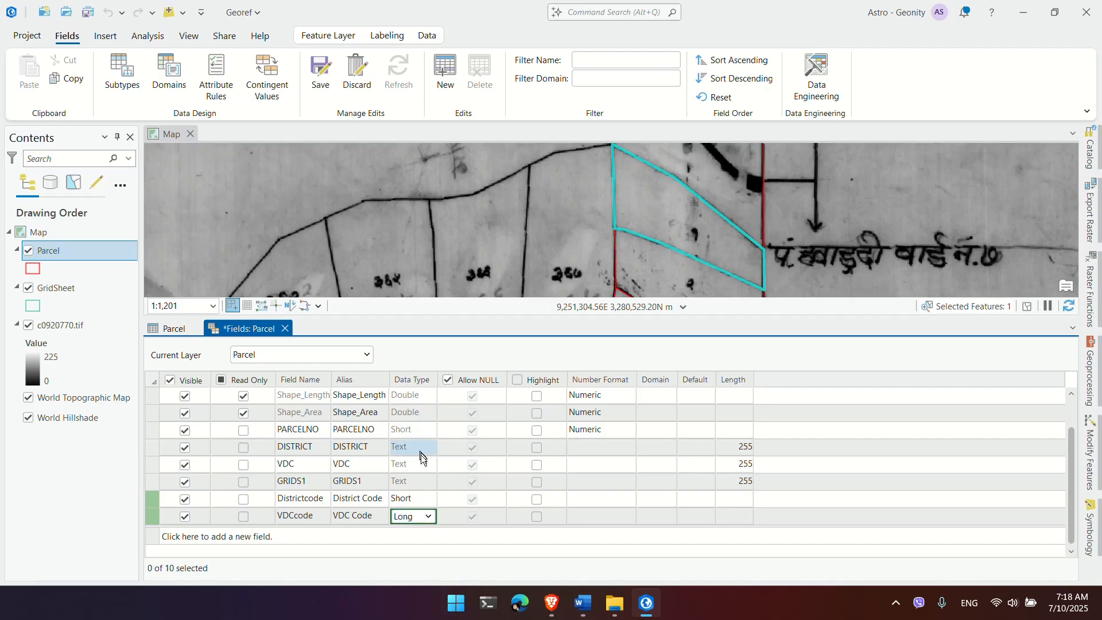
pyautogui.click(423, 517)
pyautogui.click(405, 444)
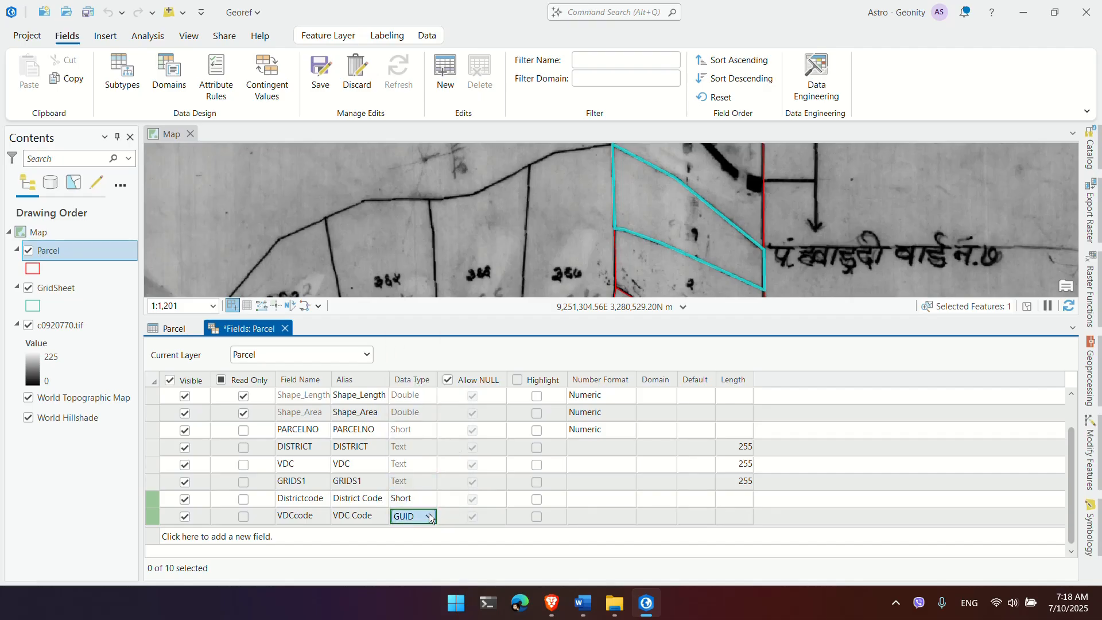
pyautogui.scroll(1, 430, 516)
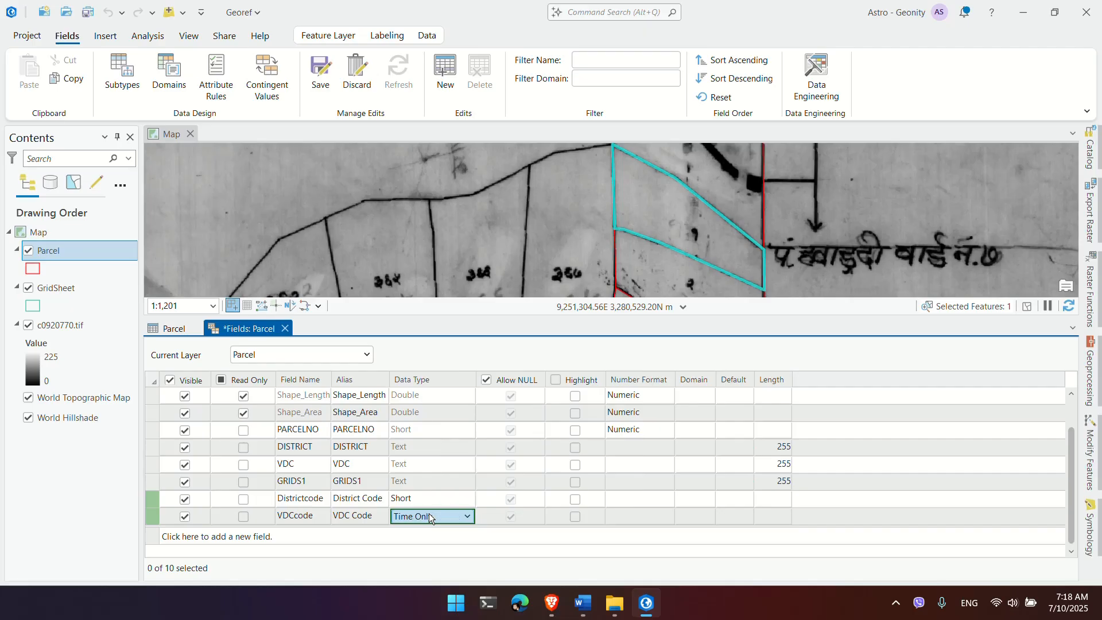
pyautogui.scroll(5, 429, 516)
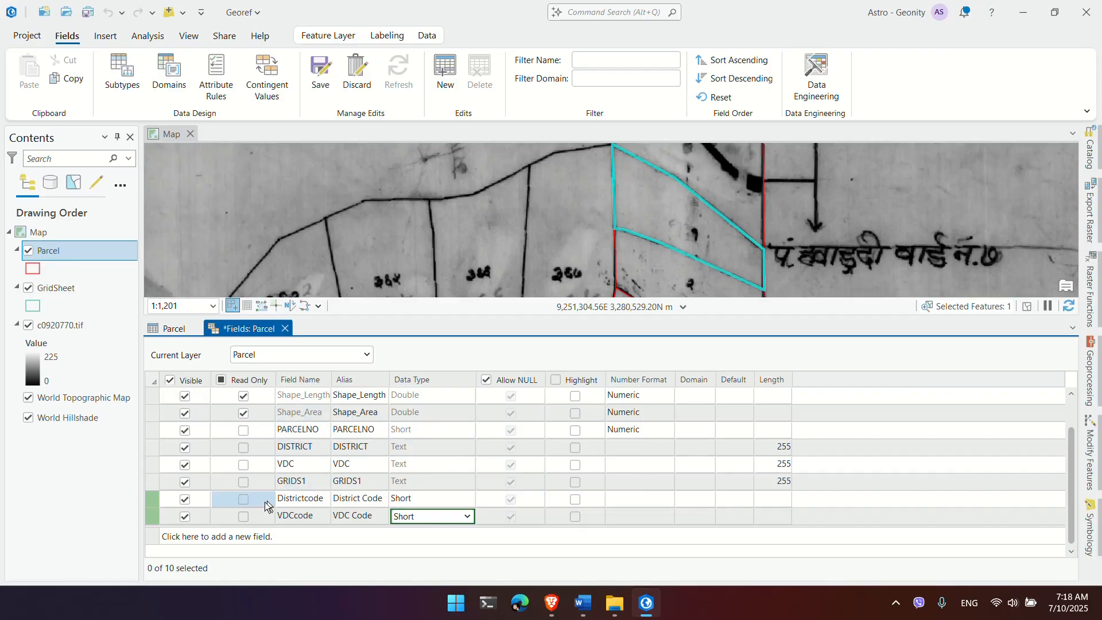
pyautogui.click(324, 80)
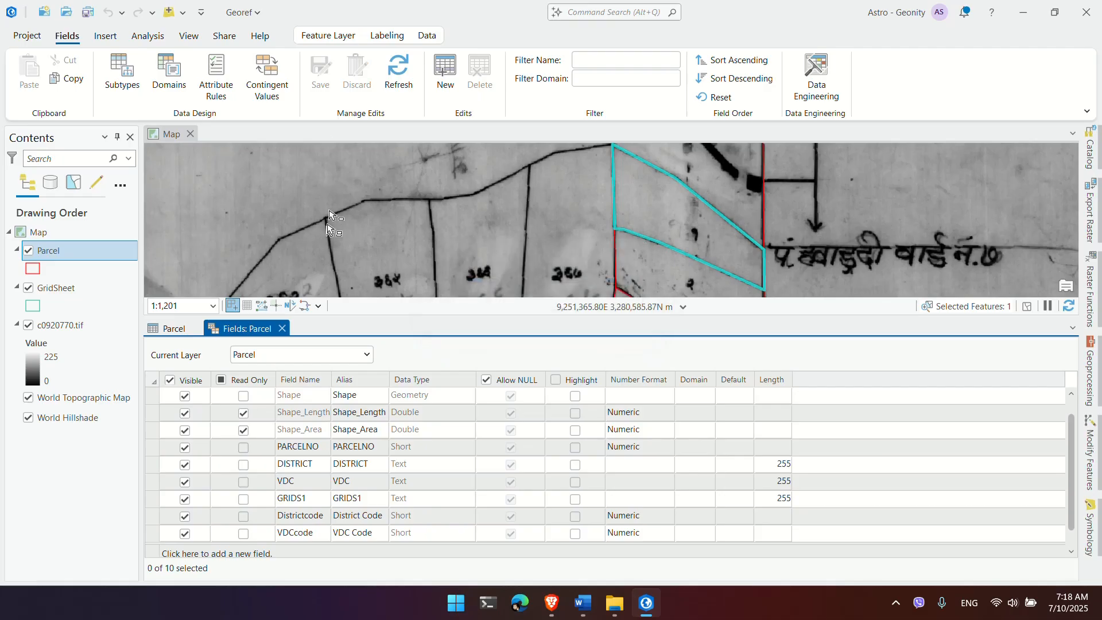
pyautogui.middleClick(237, 328)
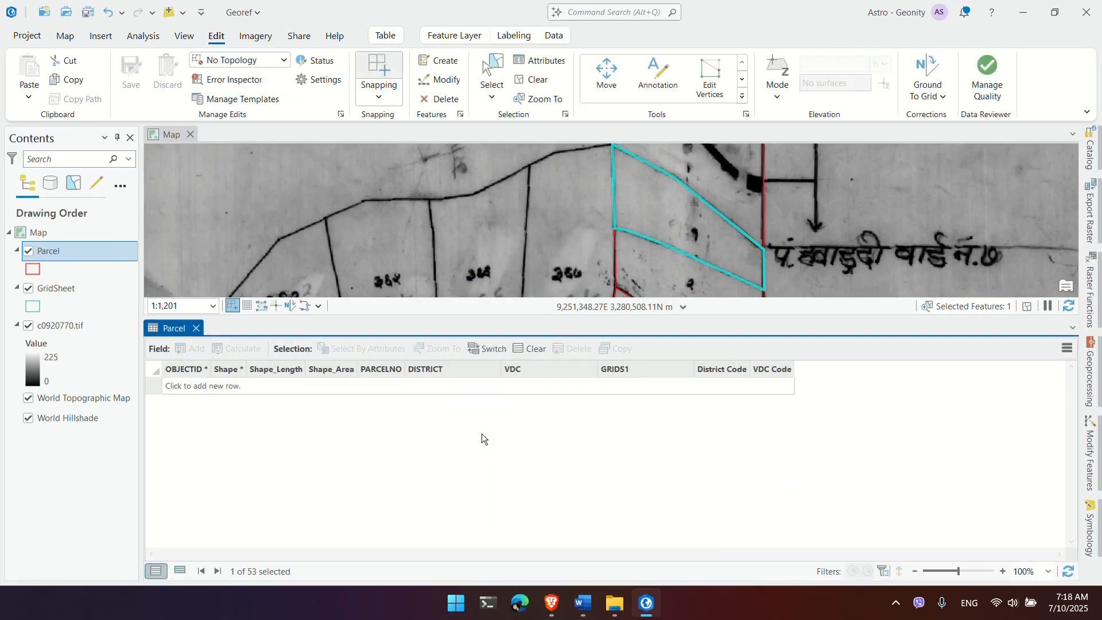
pyautogui.scroll(-5, 283, 505)
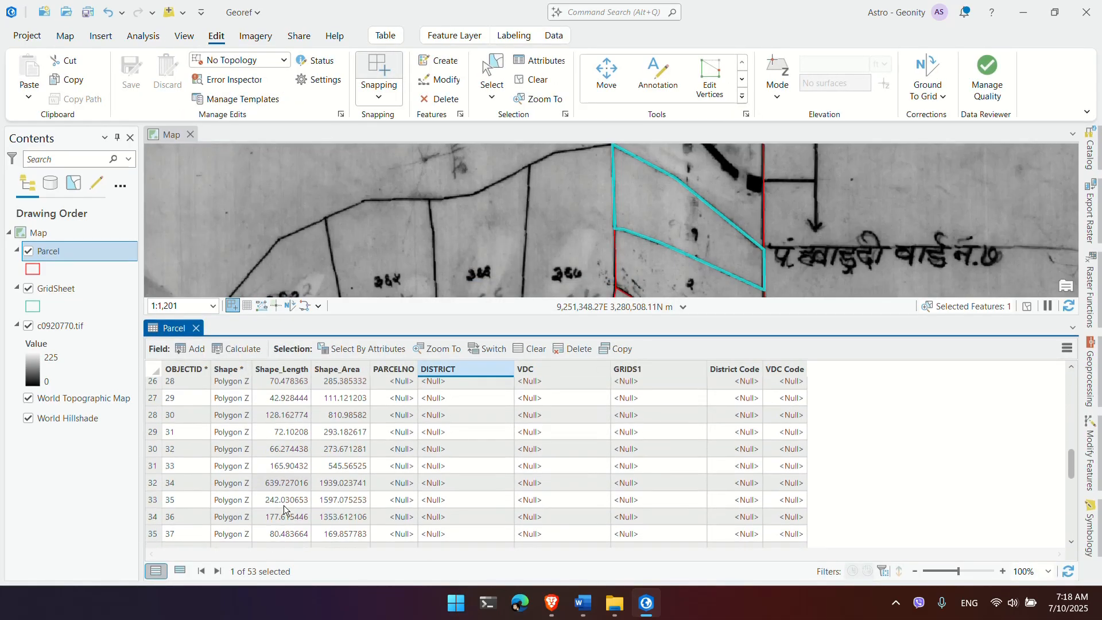
pyautogui.click(198, 349)
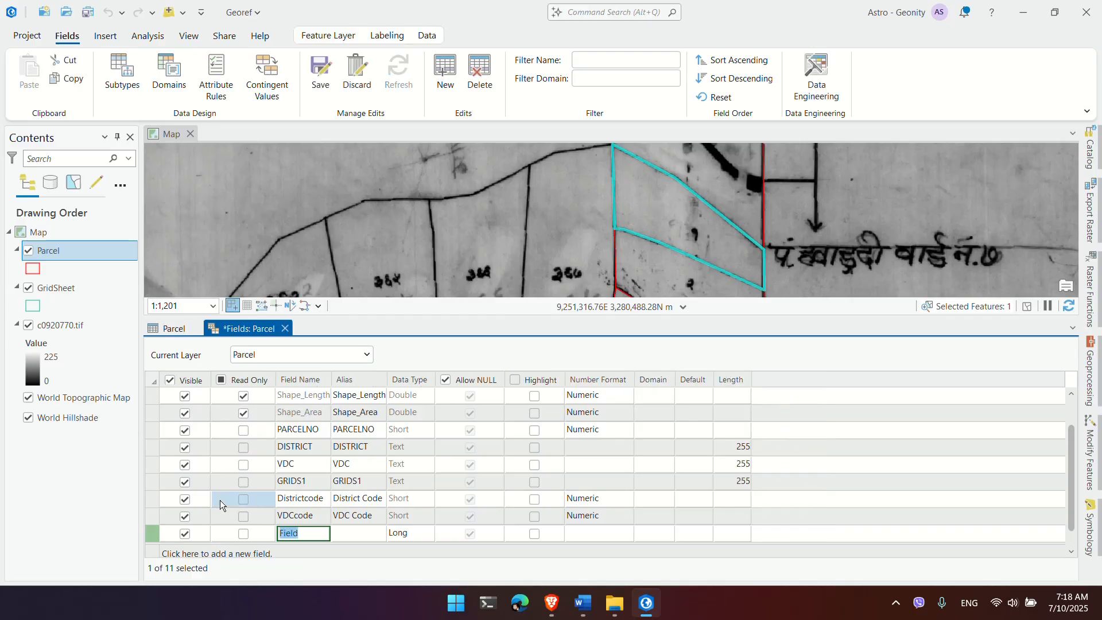
pyautogui.click(151, 499)
pyautogui.rightClick(149, 500)
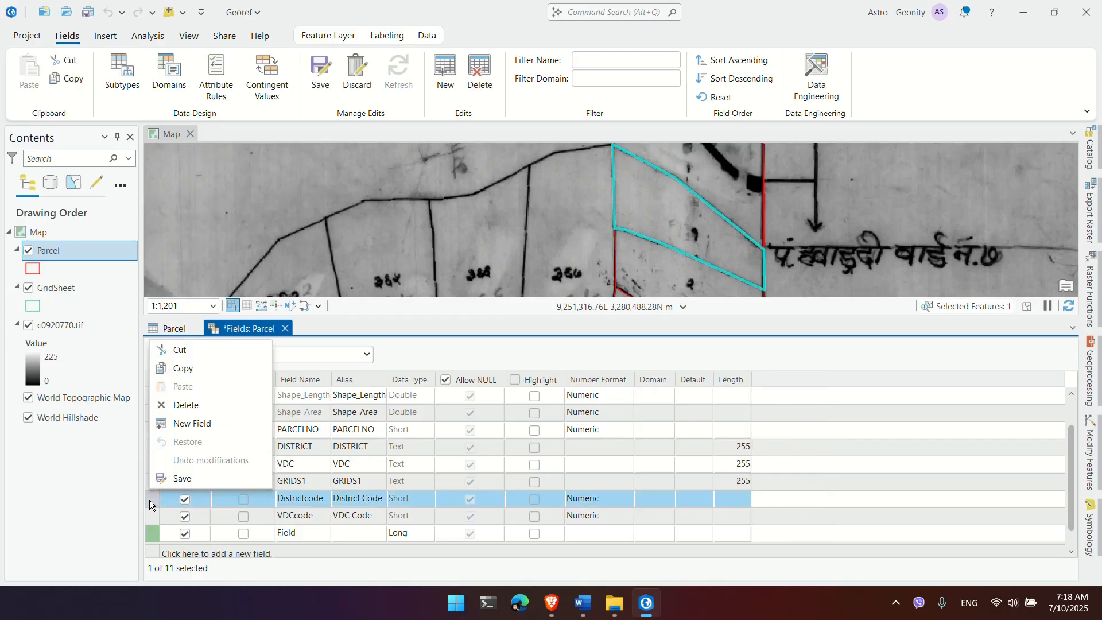
pyautogui.click(795, 452)
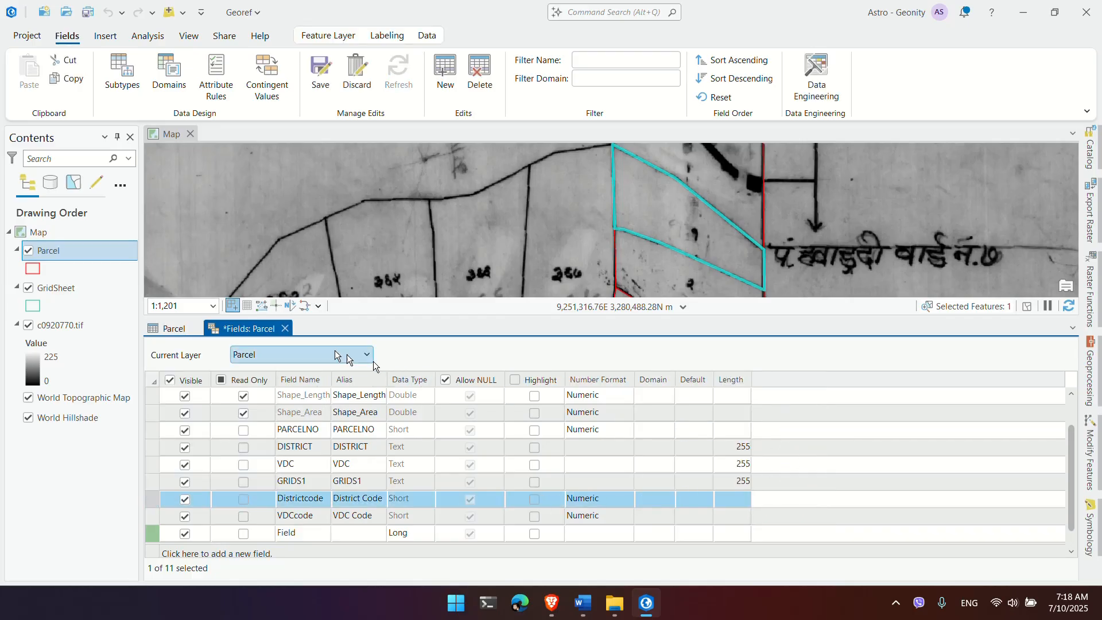
pyautogui.click(360, 73)
pyautogui.click(285, 328)
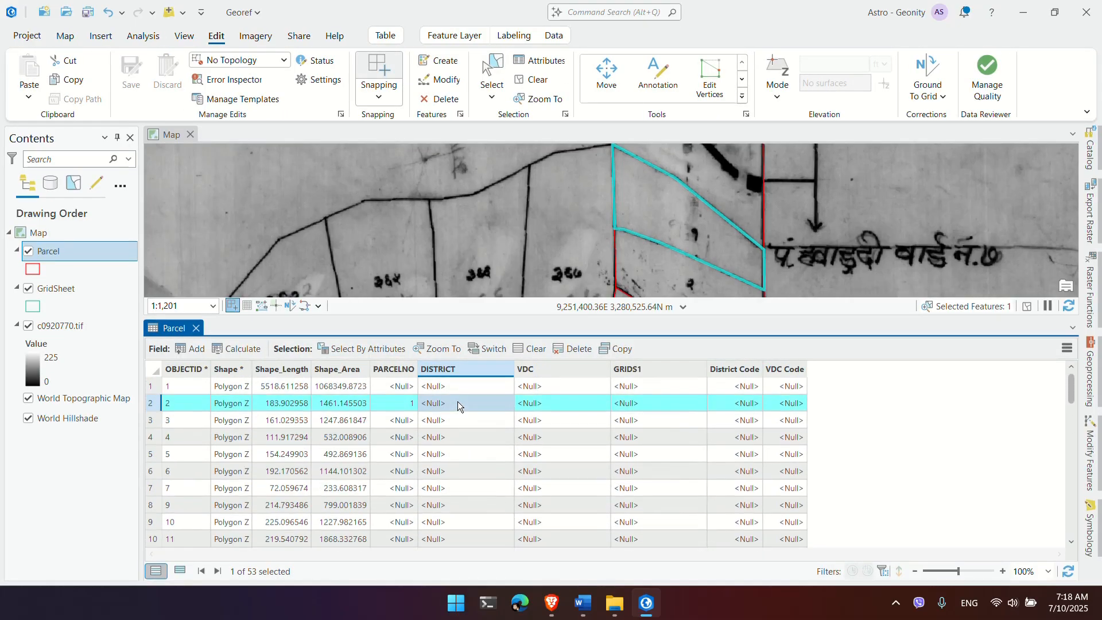
# Step: Bring the sheet's district heading into view and select the Parcel table's DISTRICT column
pyautogui.click(456, 393)
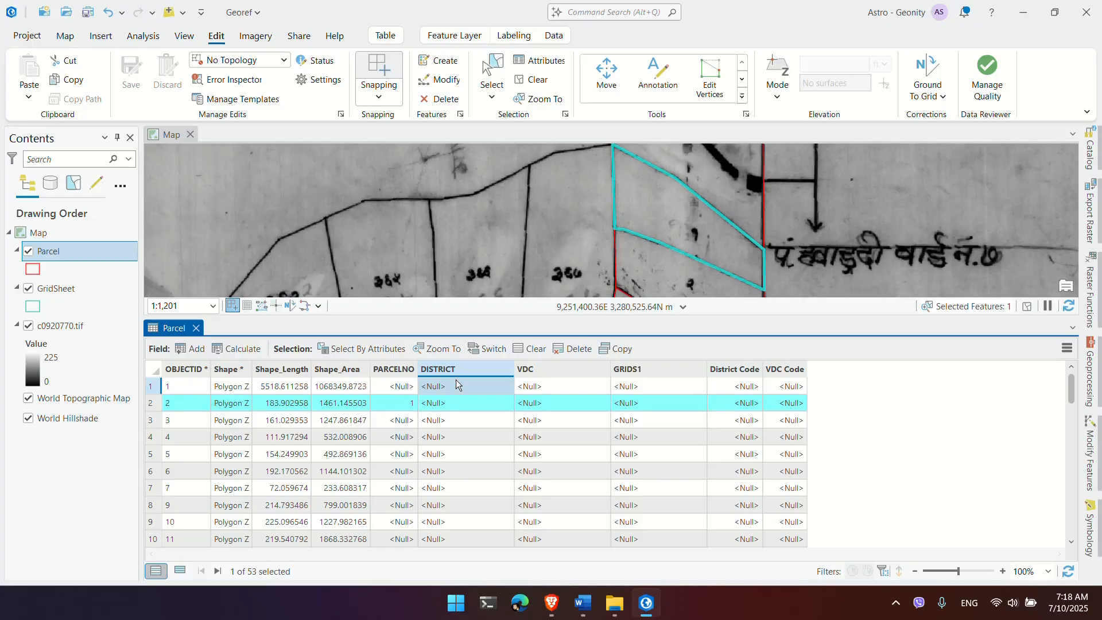
pyautogui.scroll(-3, 499, 266)
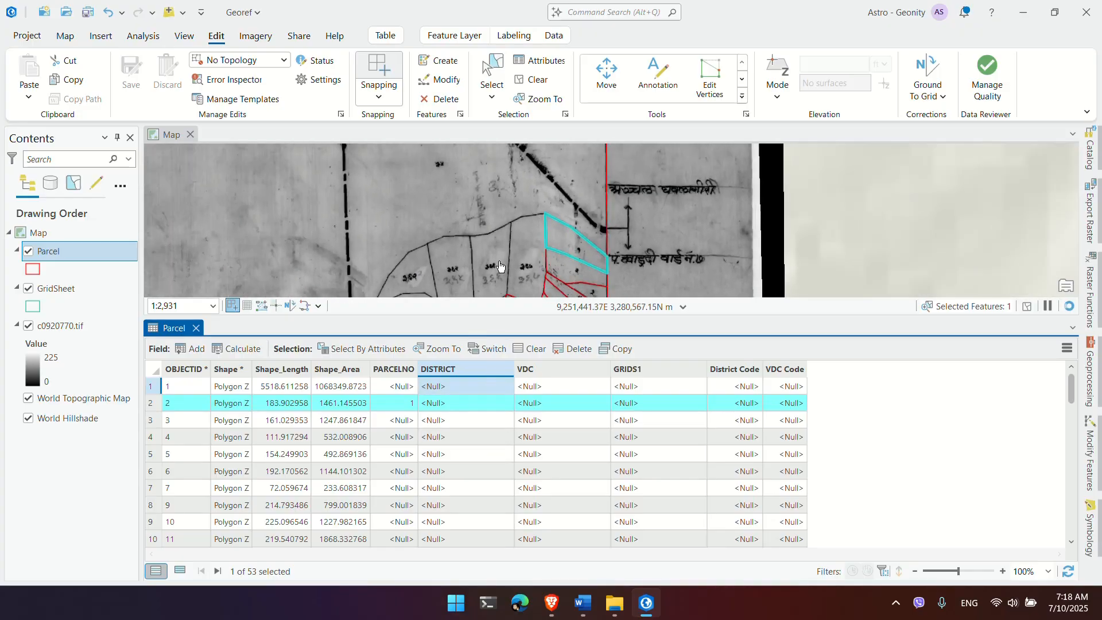
pyautogui.scroll(-6, 500, 265)
pyautogui.moveTo(407, 169); pyautogui.dragTo(463, 180)
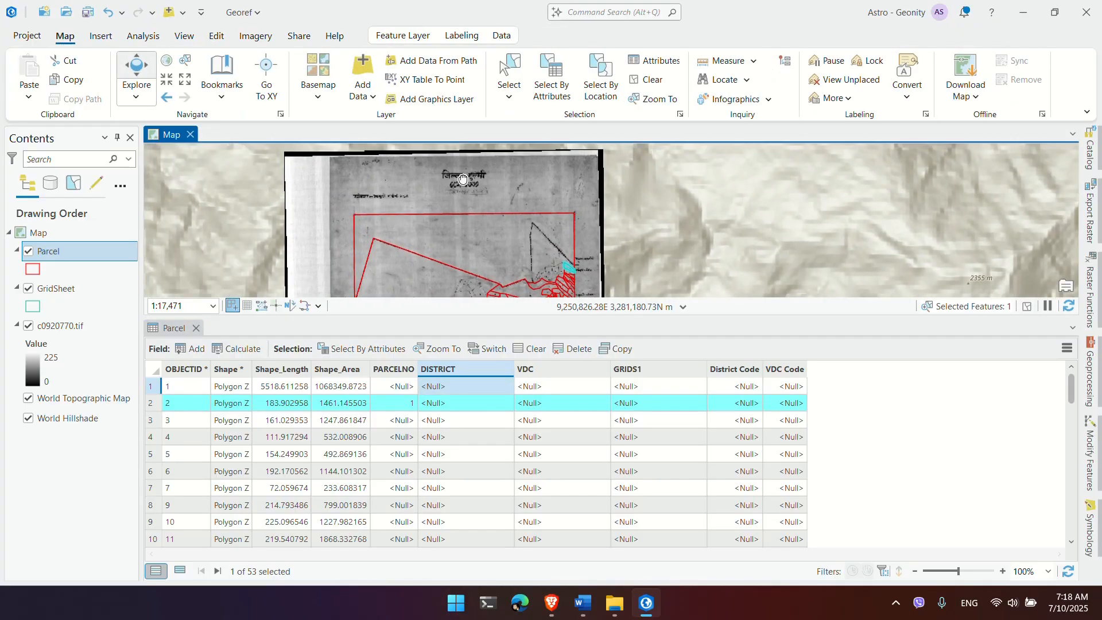
pyautogui.scroll(3, 463, 180)
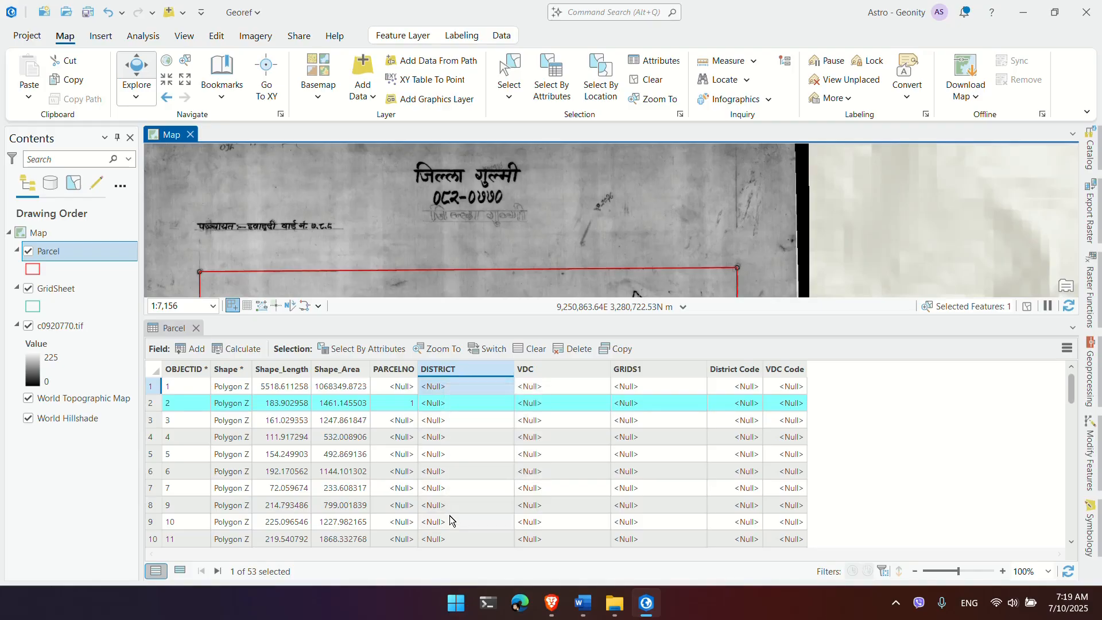
pyautogui.click(446, 371)
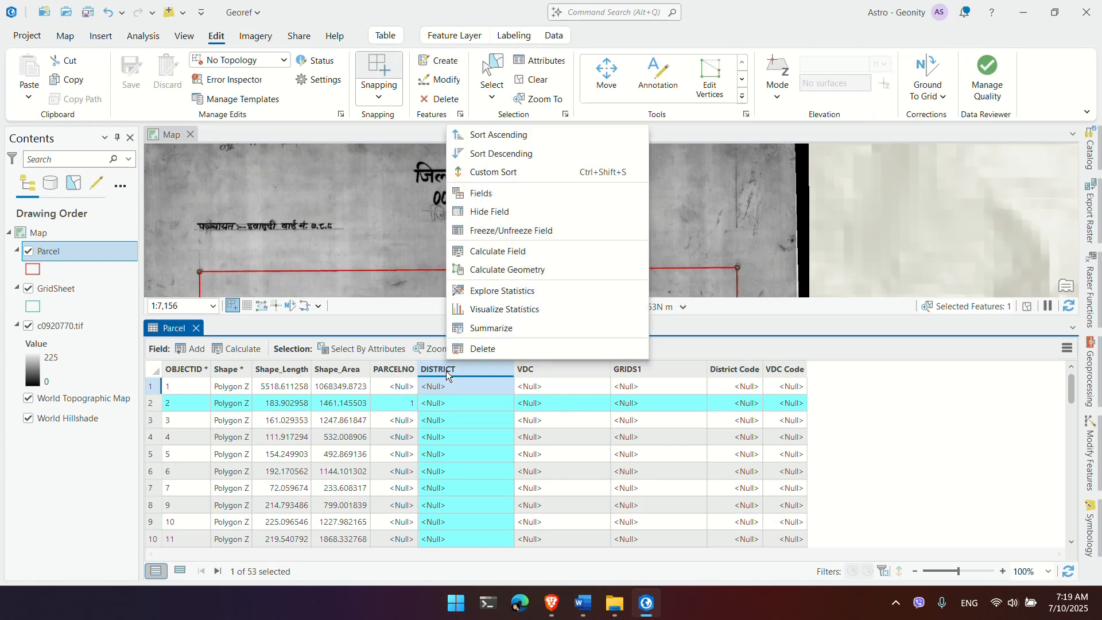
# Step: Calculate DISTRICT as Gulmi without quotes, which raises a NameError
pyautogui.click(502, 252)
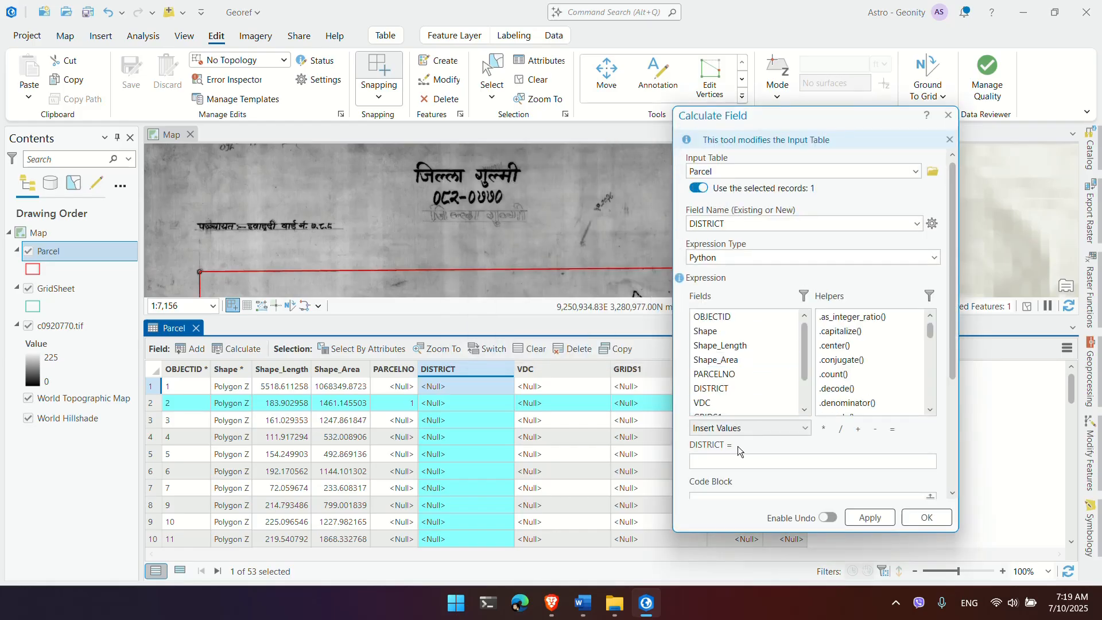
pyautogui.click(741, 462)
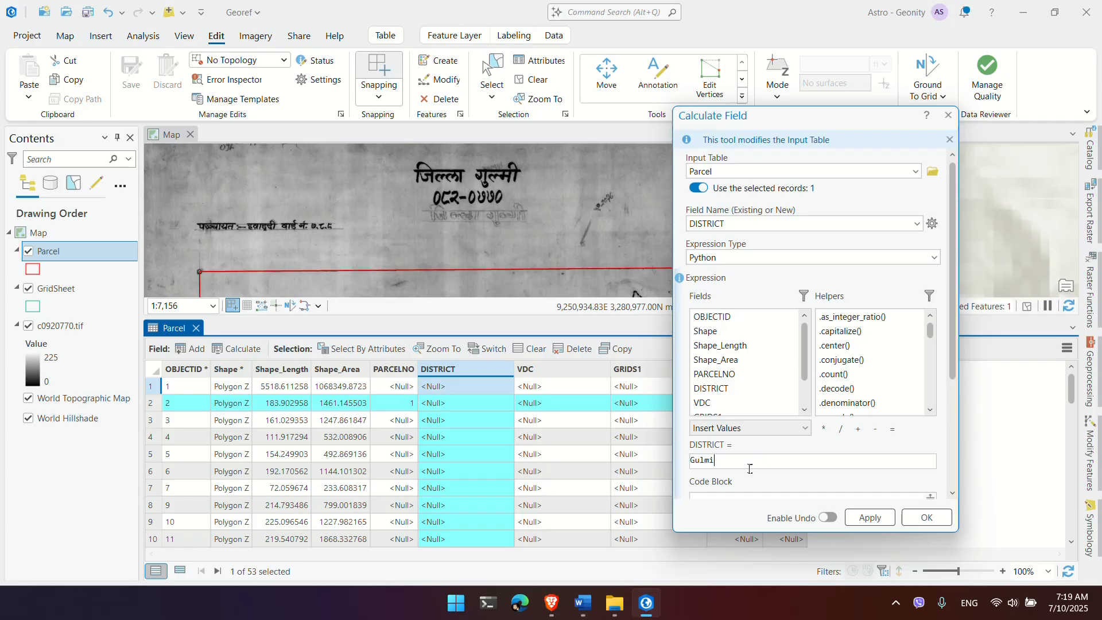
pyautogui.scroll(-1, 750, 469)
pyautogui.click(879, 516)
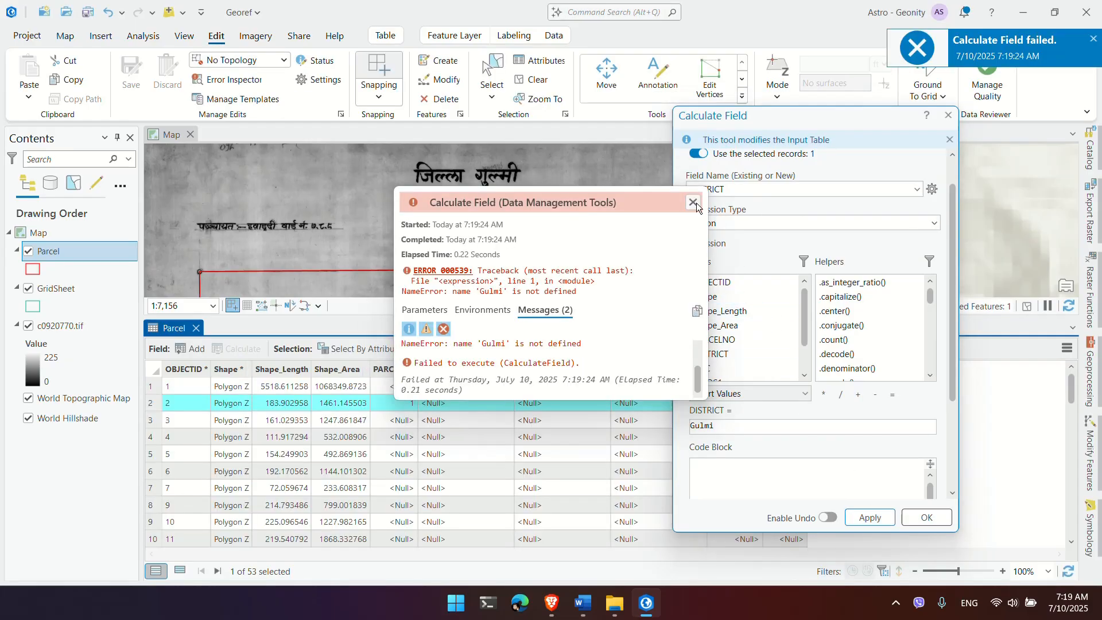
# Step: Dismiss the NameError, keep Python as the expression language, and clear the faulty expression
pyautogui.click(719, 256)
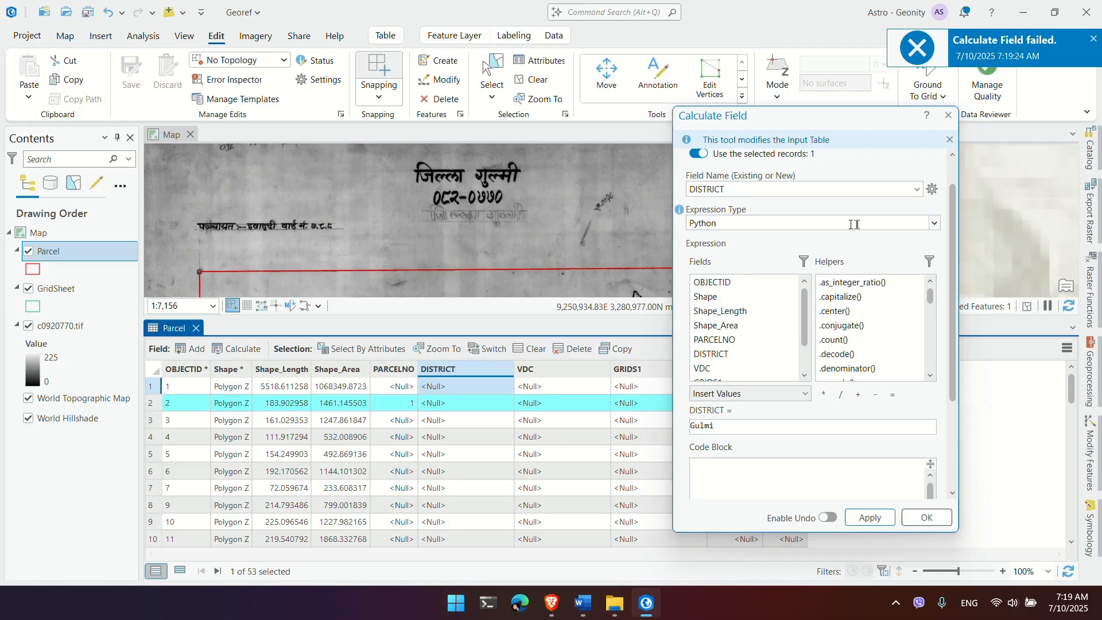
pyautogui.click(935, 224)
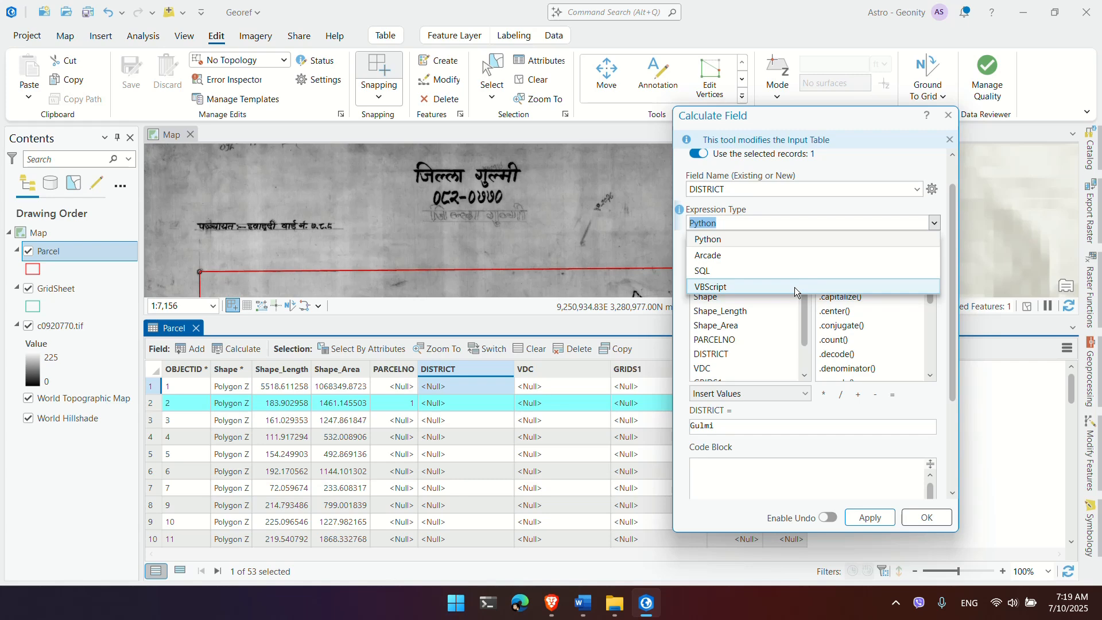
pyautogui.click(792, 424)
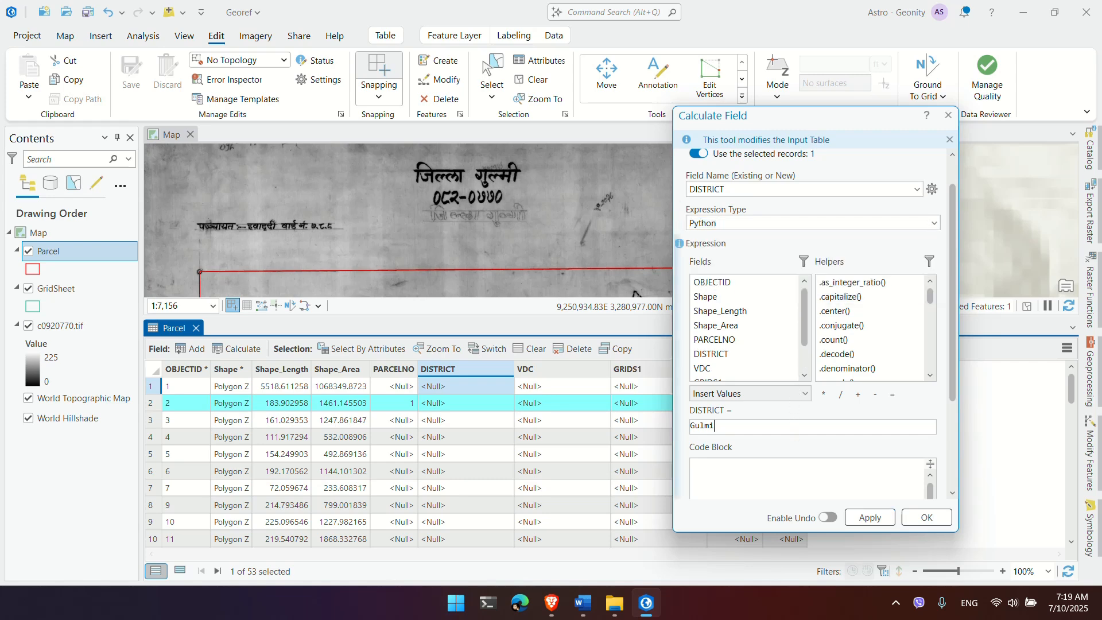
pyautogui.hotkey('ctrl', 'a')
pyautogui.press('BackSpace')
# Step: Apply DISTRICT = "Gulmi" to parcel 2, then clear the selection and apply it to all parcels
pyautogui.click(870, 518)
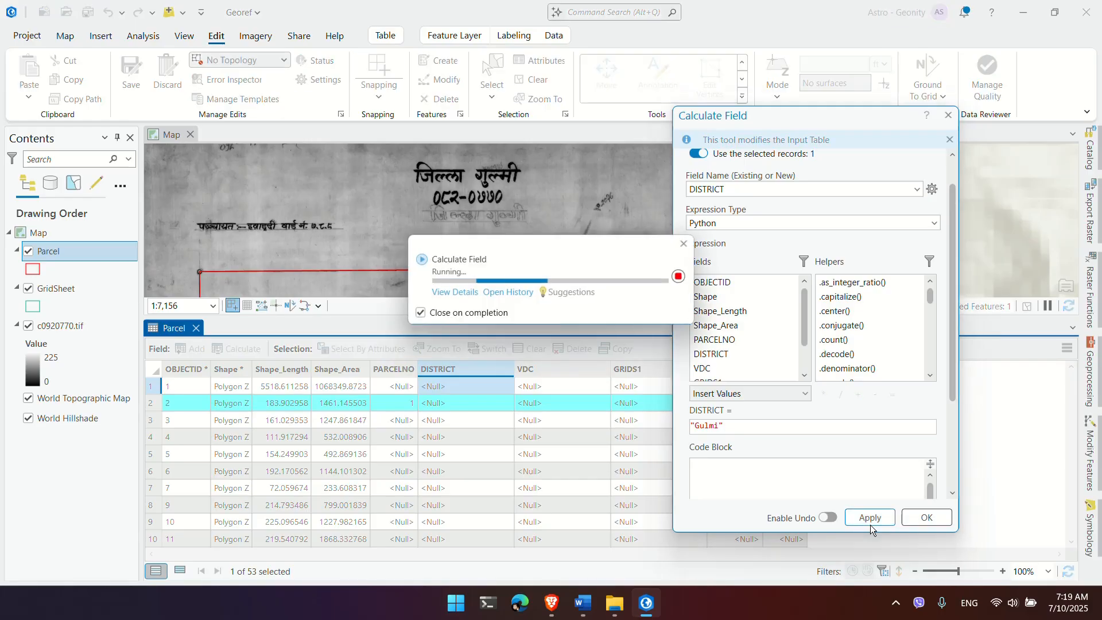
pyautogui.click(486, 393)
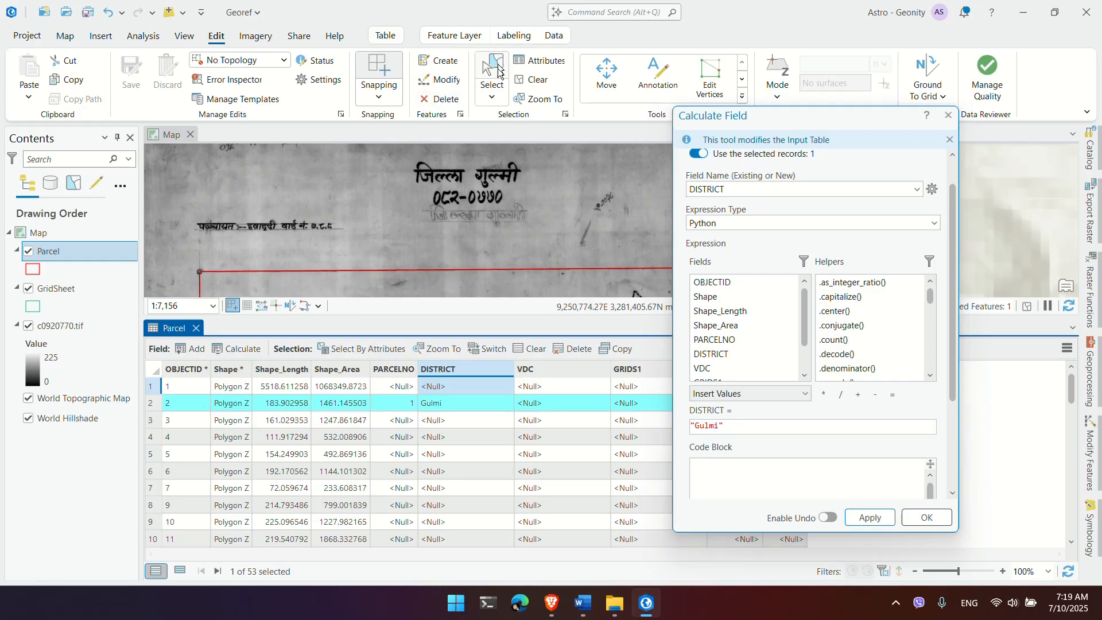
pyautogui.click(533, 84)
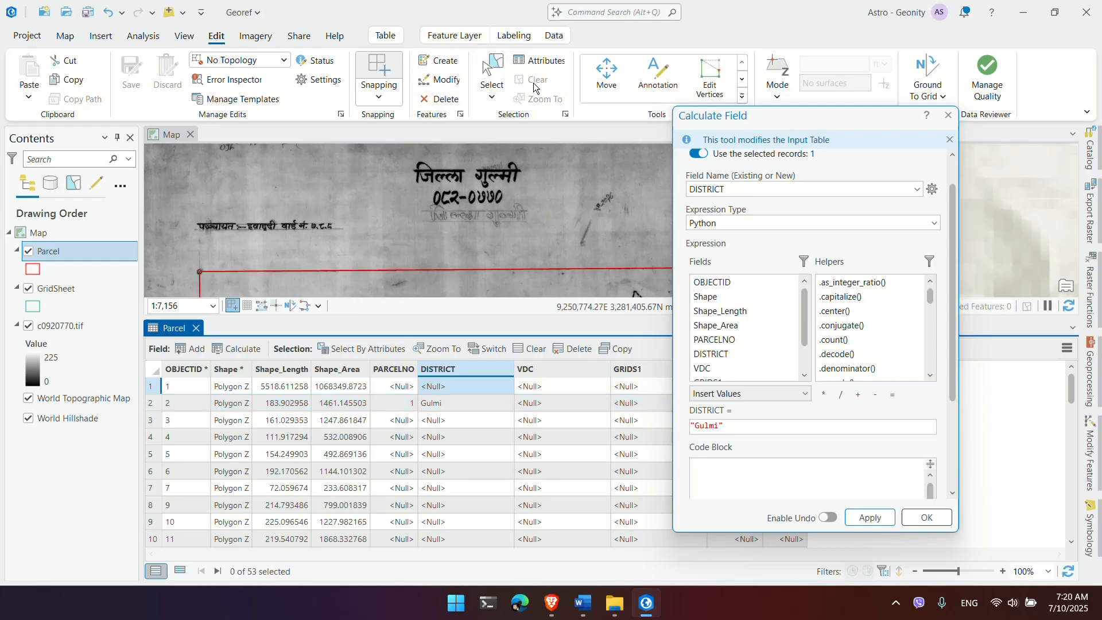
pyautogui.click(459, 370)
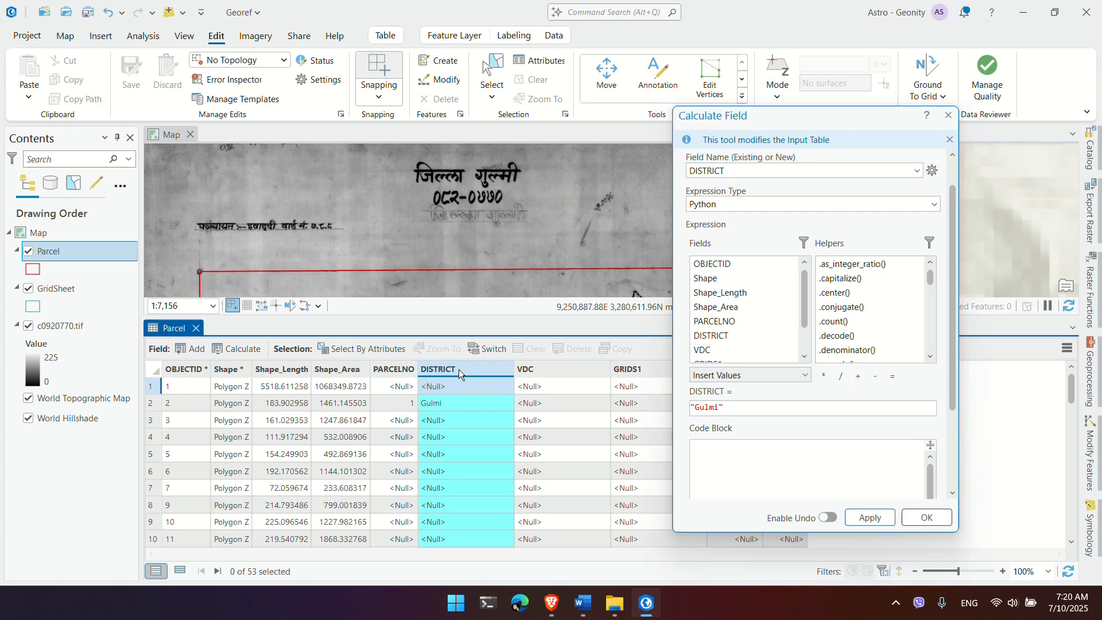
pyautogui.click(876, 519)
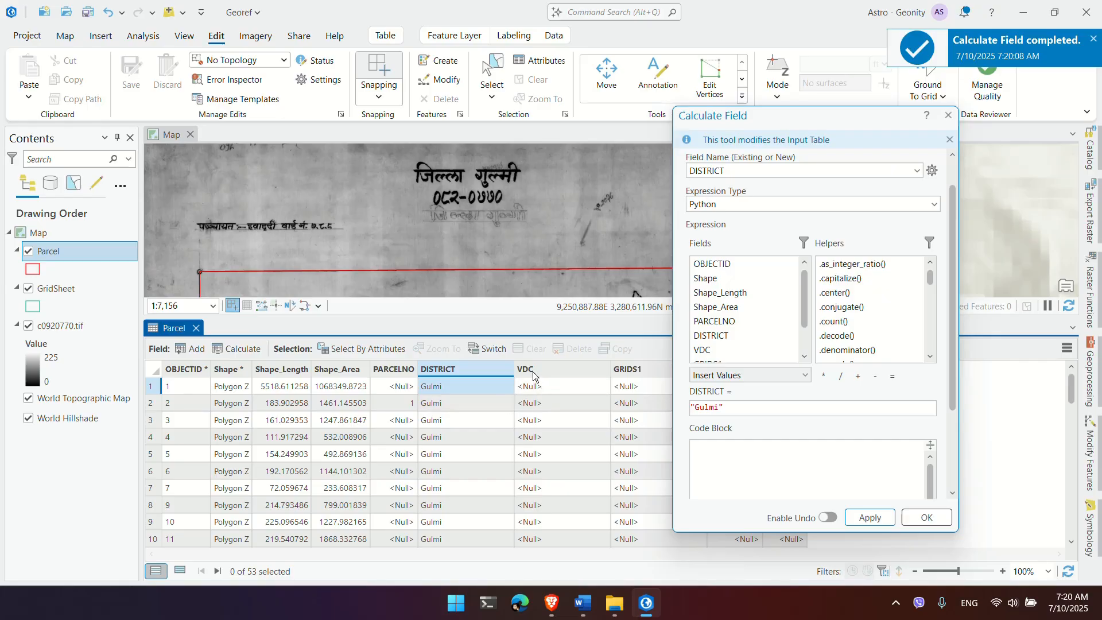
# Step: Move the calculator aside to show District Code and open the Final Assignment folder in File Explorer
pyautogui.scroll(3, 255, 249)
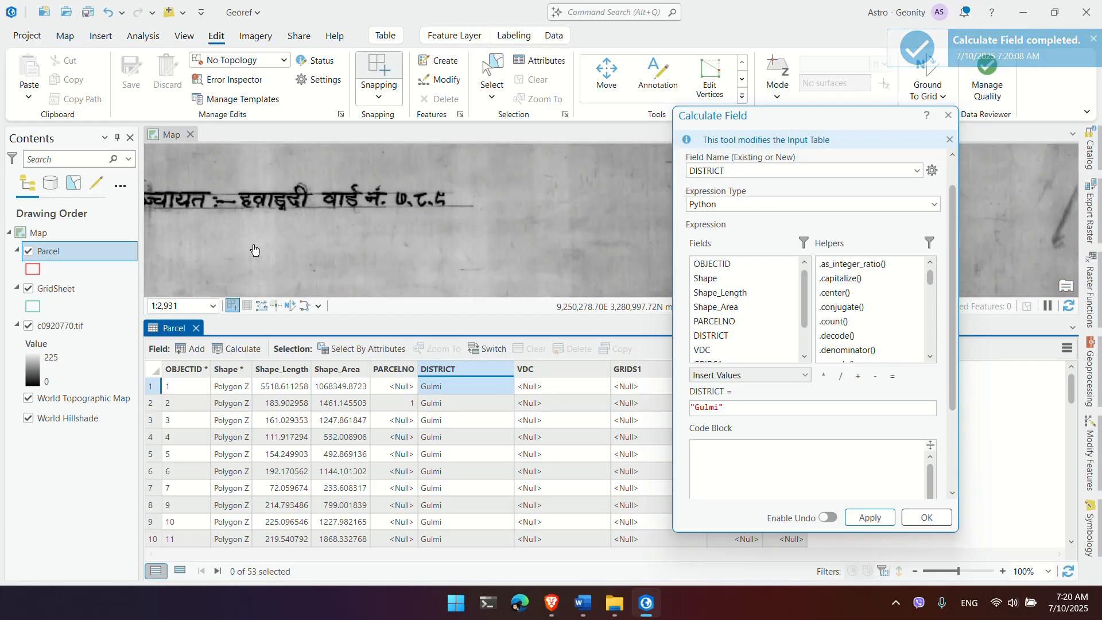
pyautogui.scroll(-4, 254, 249)
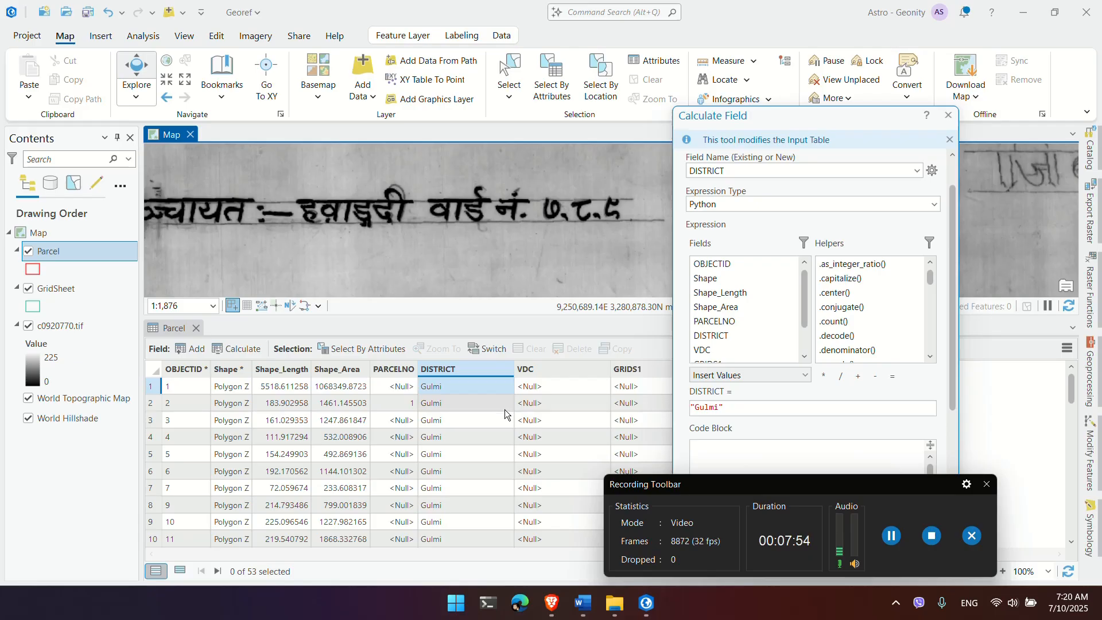
pyautogui.moveTo(769, 121); pyautogui.dragTo(867, 105)
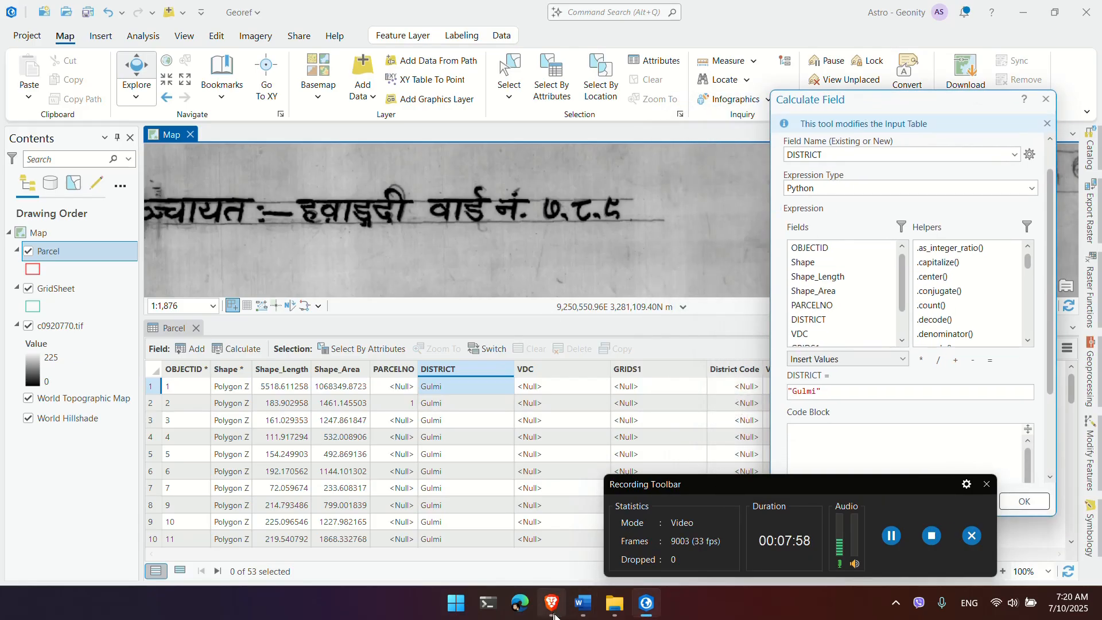
pyautogui.click(613, 608)
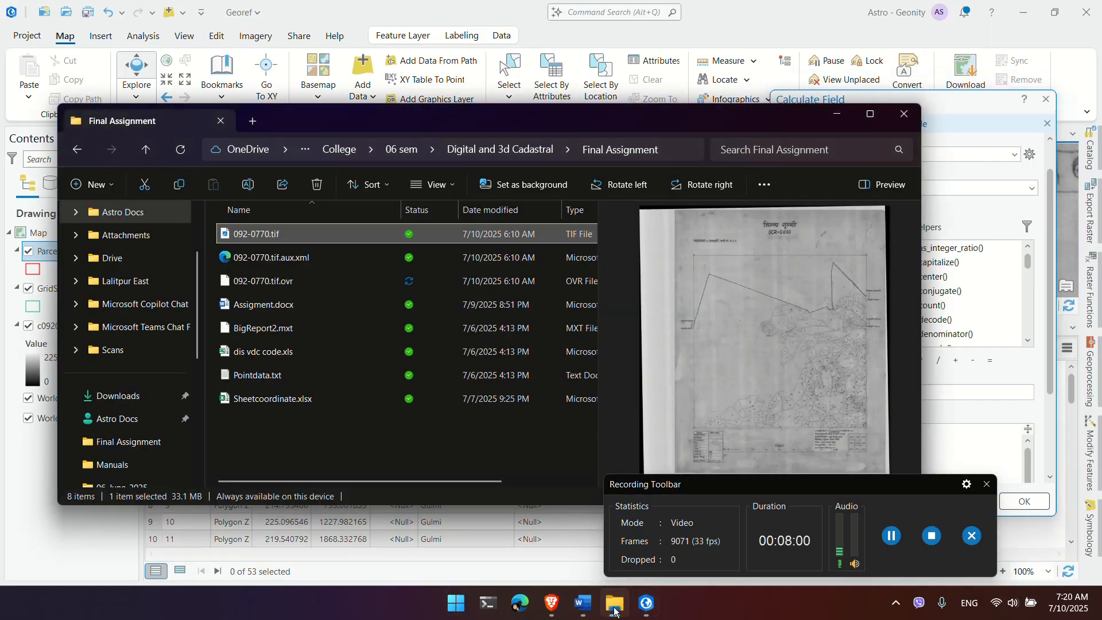
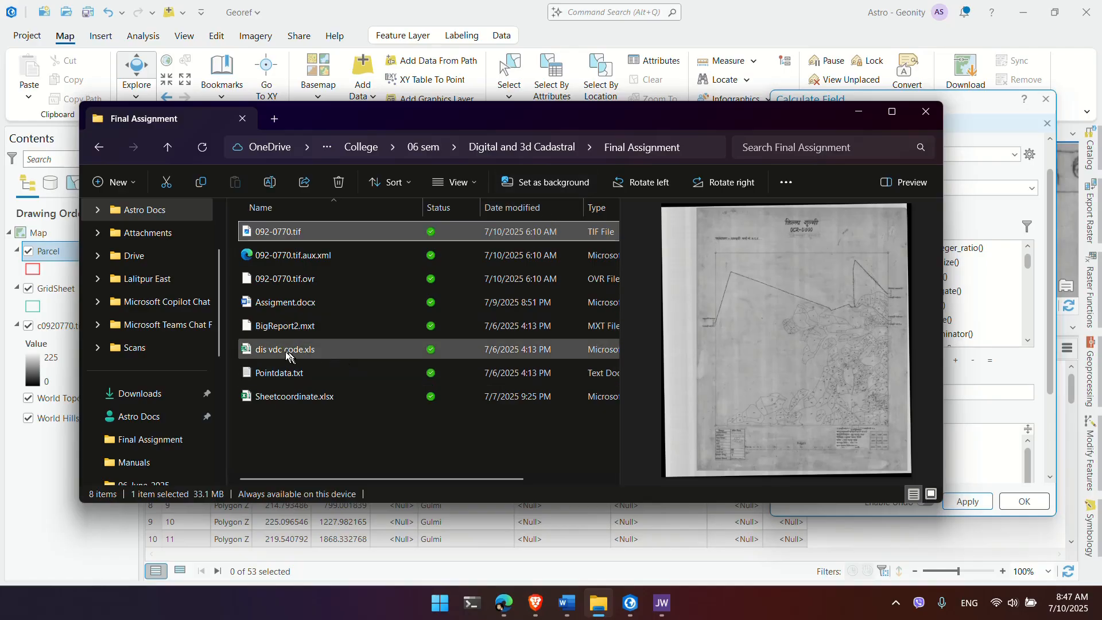
# Step: Open dis vdc code.xls from the Final Assignment folder in Excel, cancelling the accidental rename
pyautogui.click(282, 350)
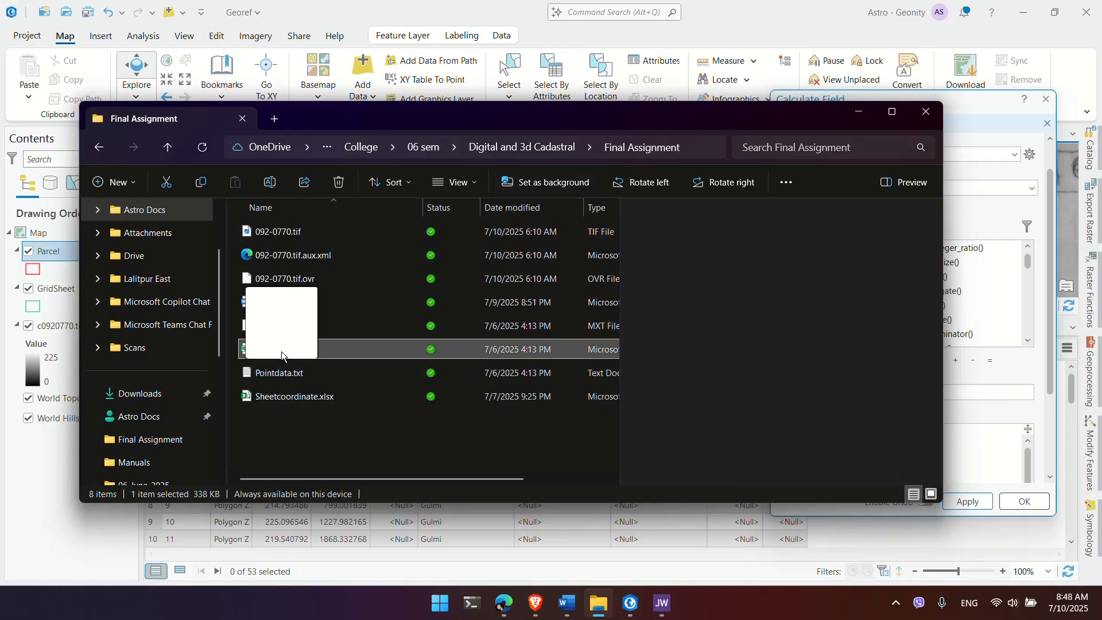
pyautogui.click(282, 349)
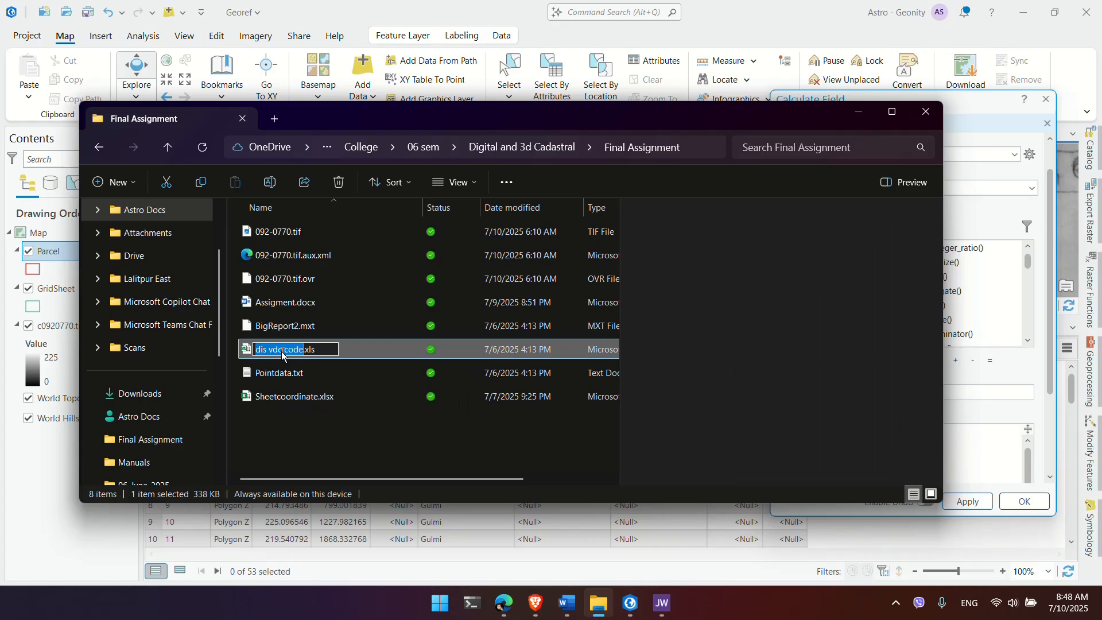
pyautogui.click(360, 353)
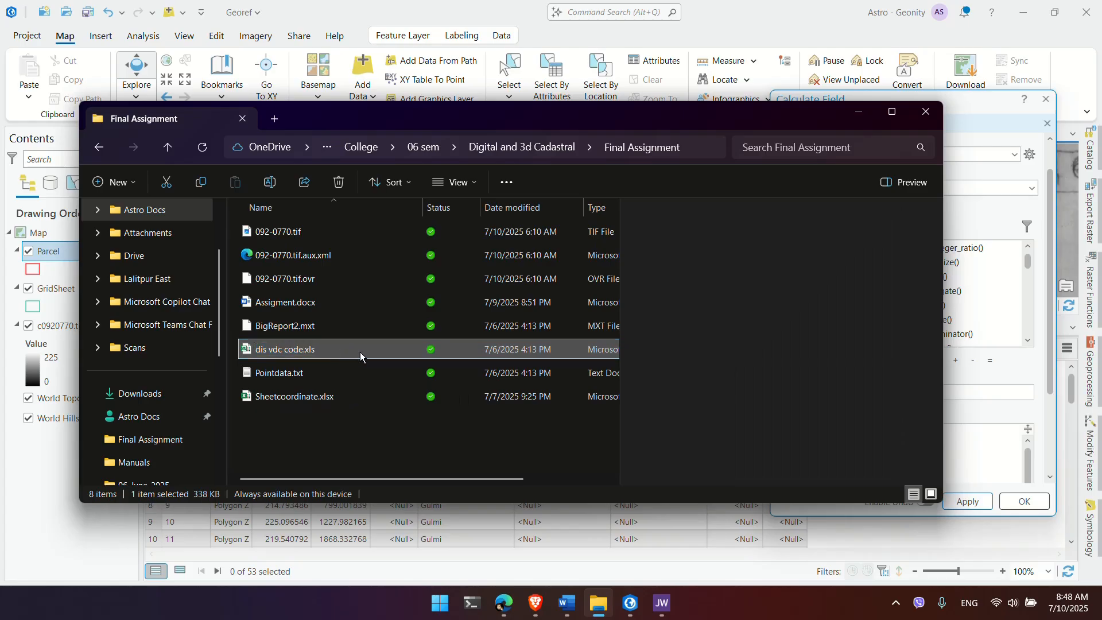
pyautogui.doubleClick(360, 352)
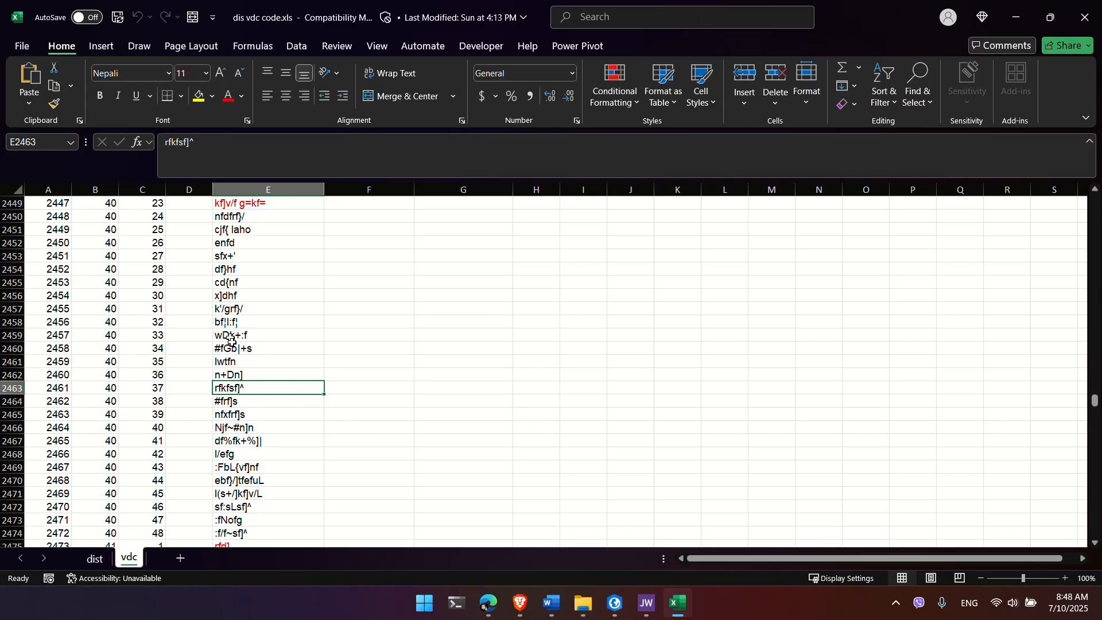
# Step: Search the dist sheet for GULMI, note its district code 46 in row 48, then return to ArcGIS Pro
pyautogui.scroll(20, 221, 442)
pyautogui.scroll(7, 221, 442)
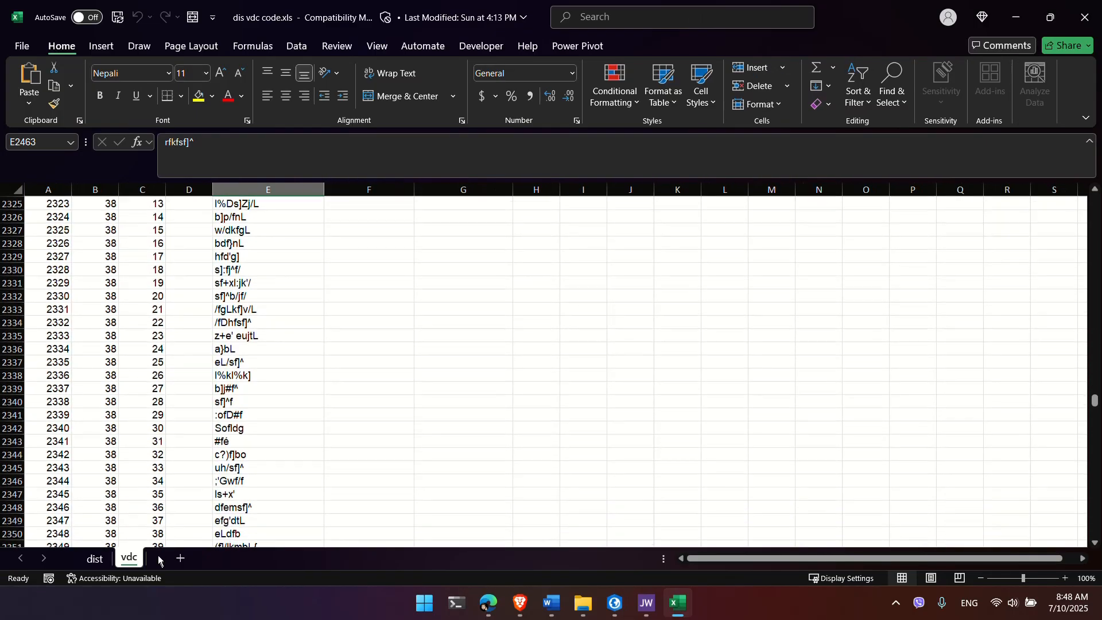
pyautogui.click(95, 558)
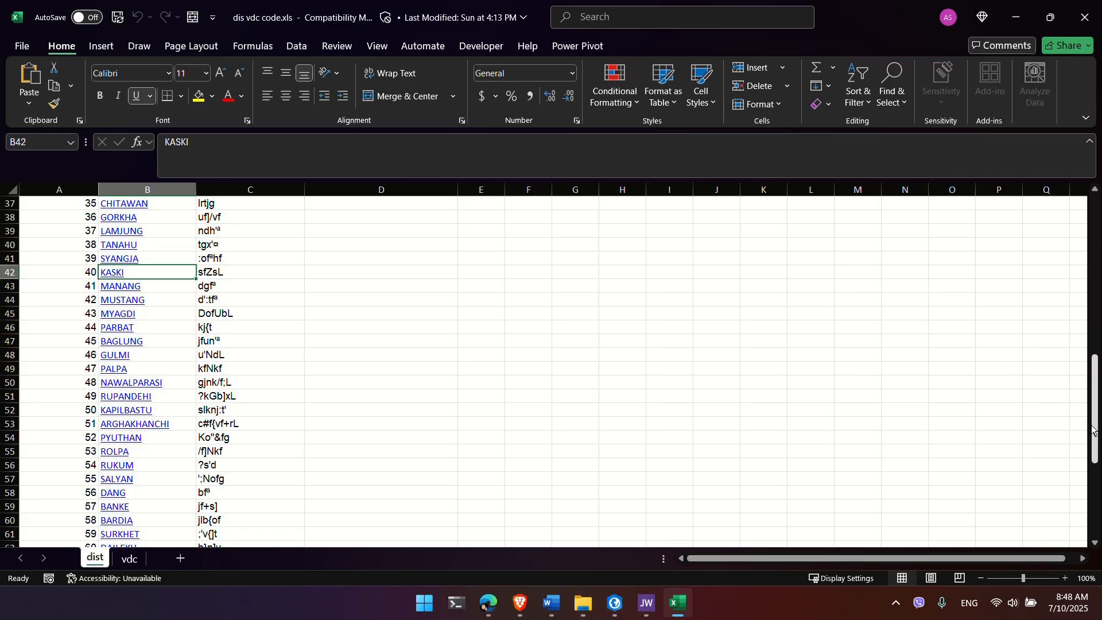
pyautogui.moveTo(1096, 430); pyautogui.dragTo(1053, 194)
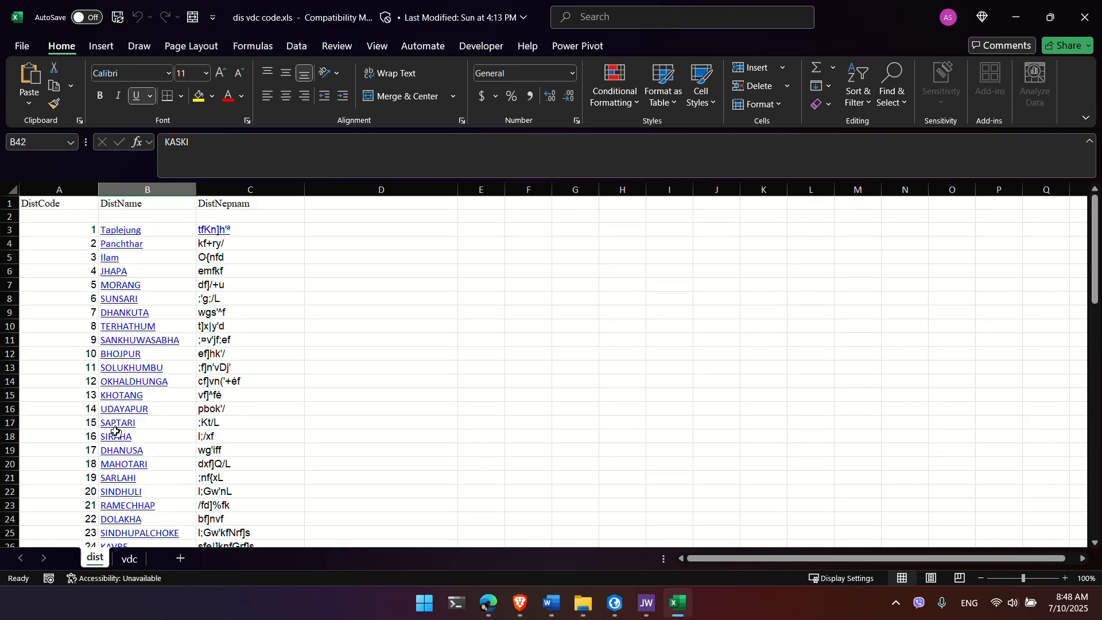
pyautogui.click(234, 455)
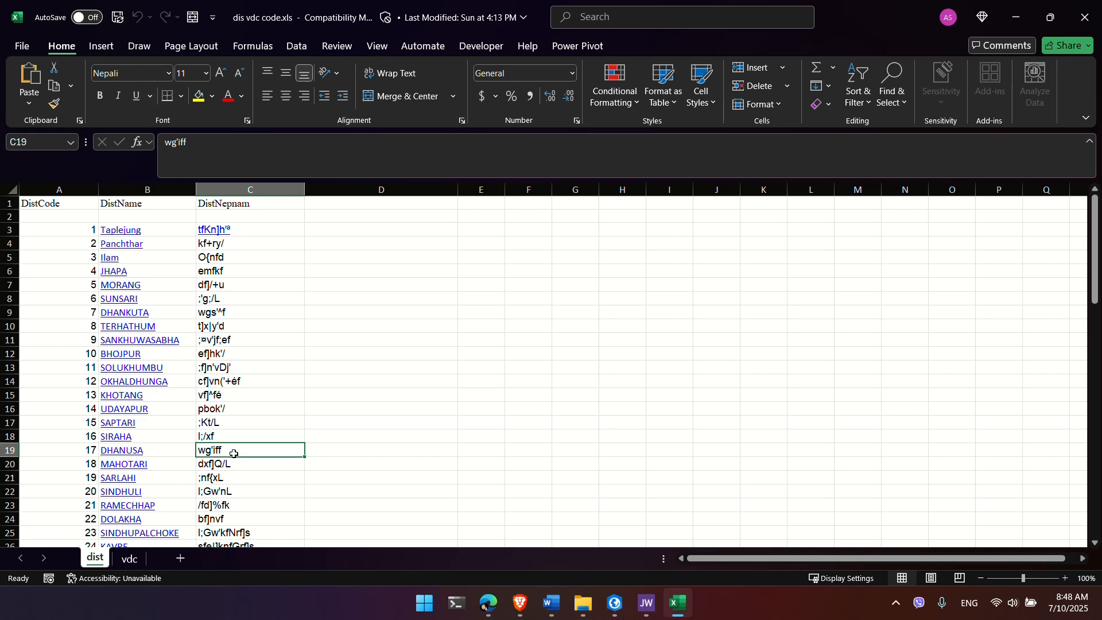
pyautogui.hotkey('ctrl', 'f')
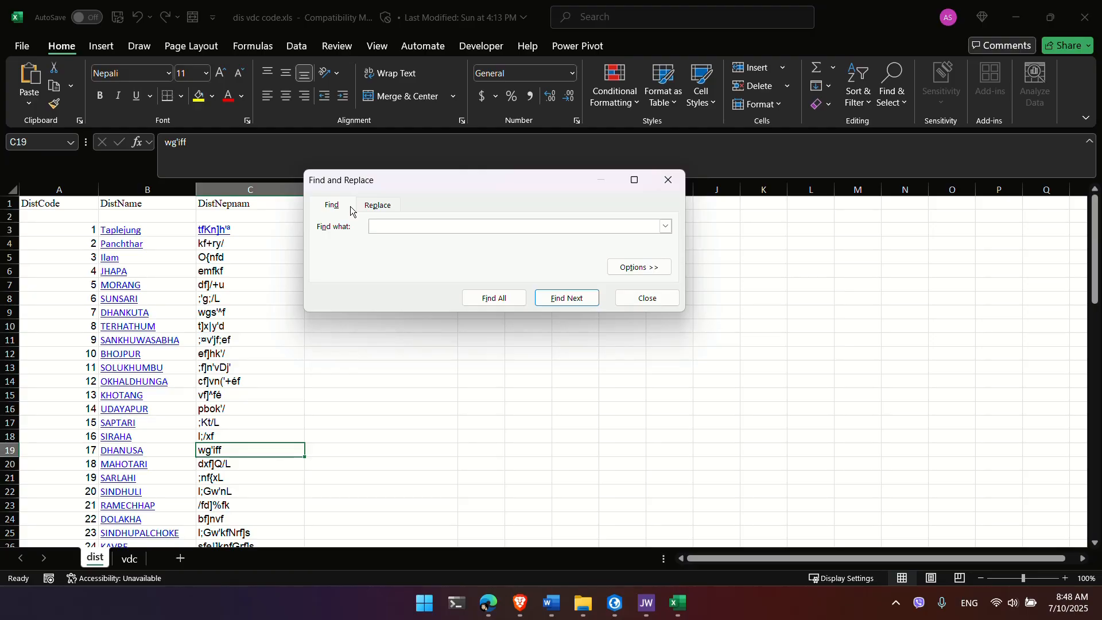
pyautogui.press('Return')
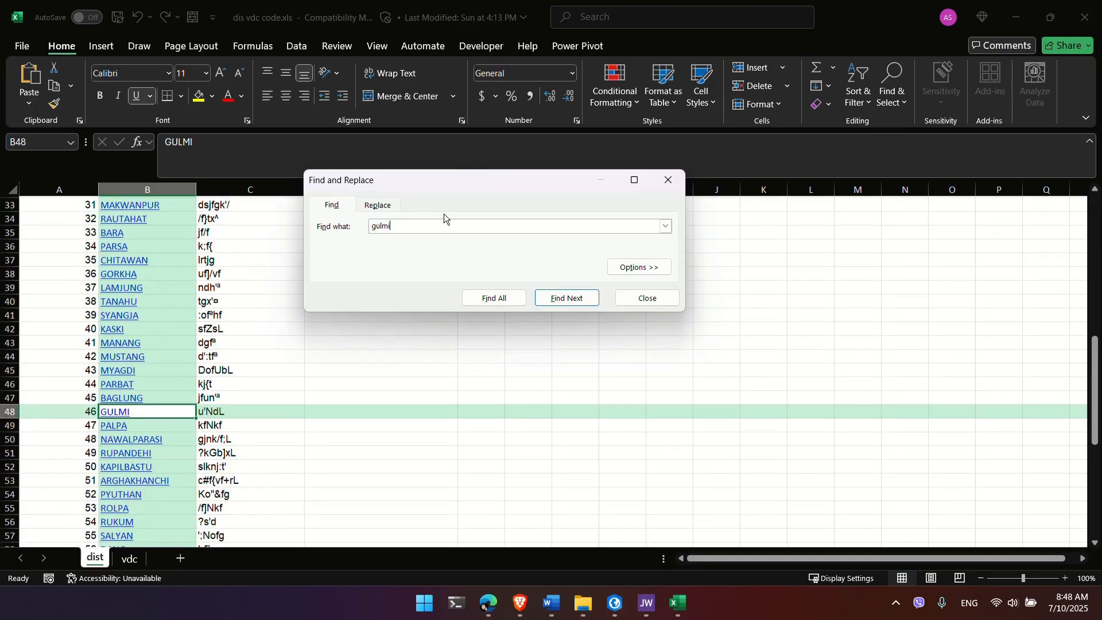
pyautogui.press('Escape')
pyautogui.click(78, 371)
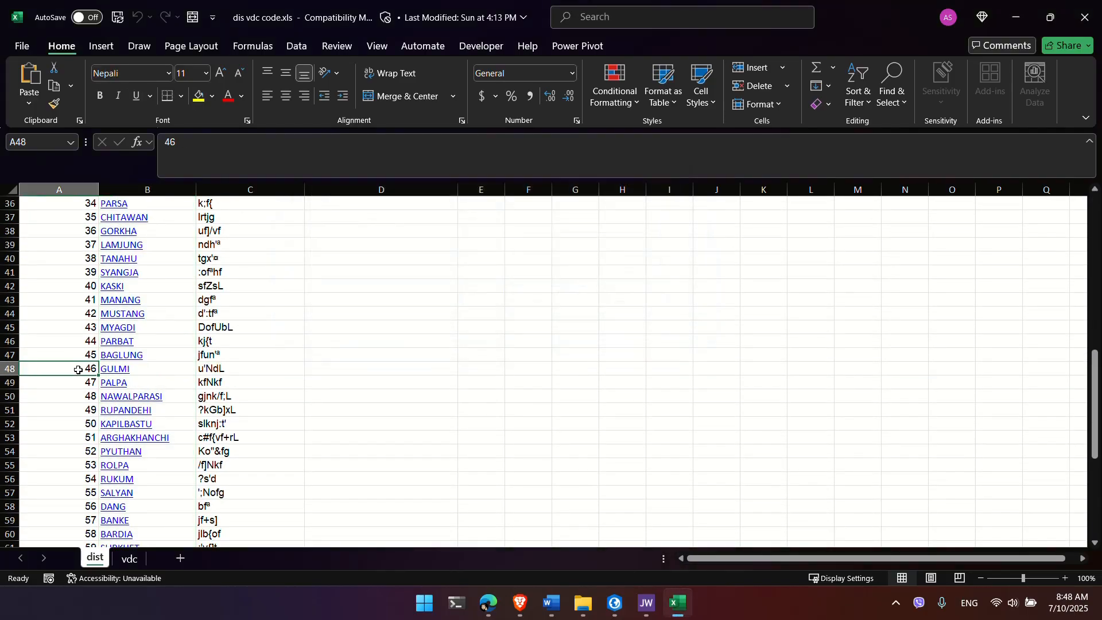
pyautogui.hotkey('alt', 'Tab')
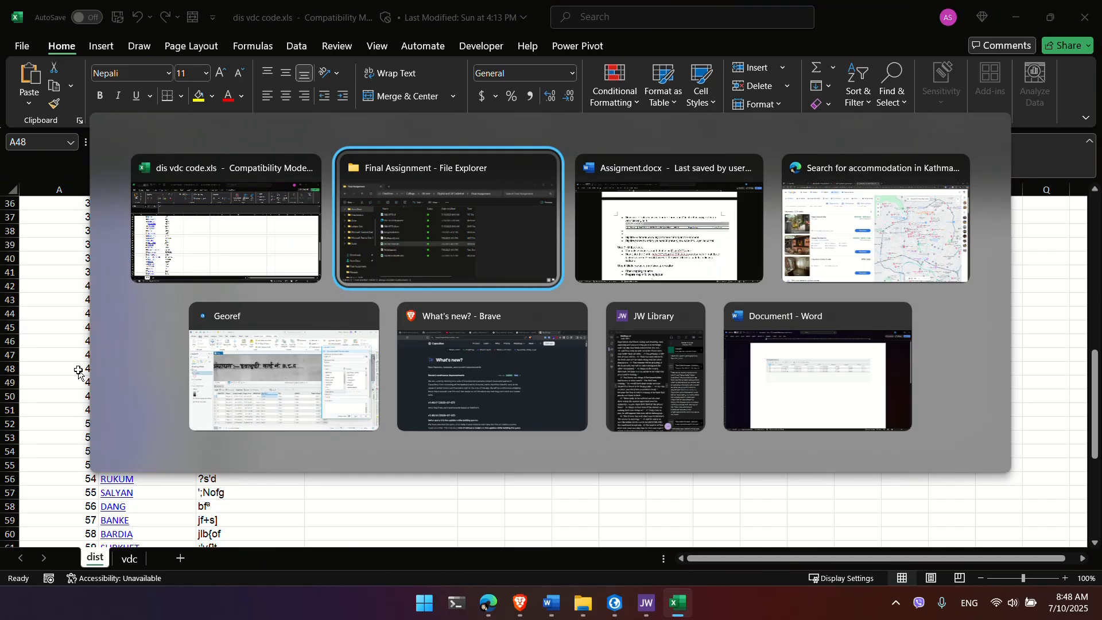
# Step: Close the earlier calculation and start Calculate Field on the District Code field
pyautogui.click(280, 361)
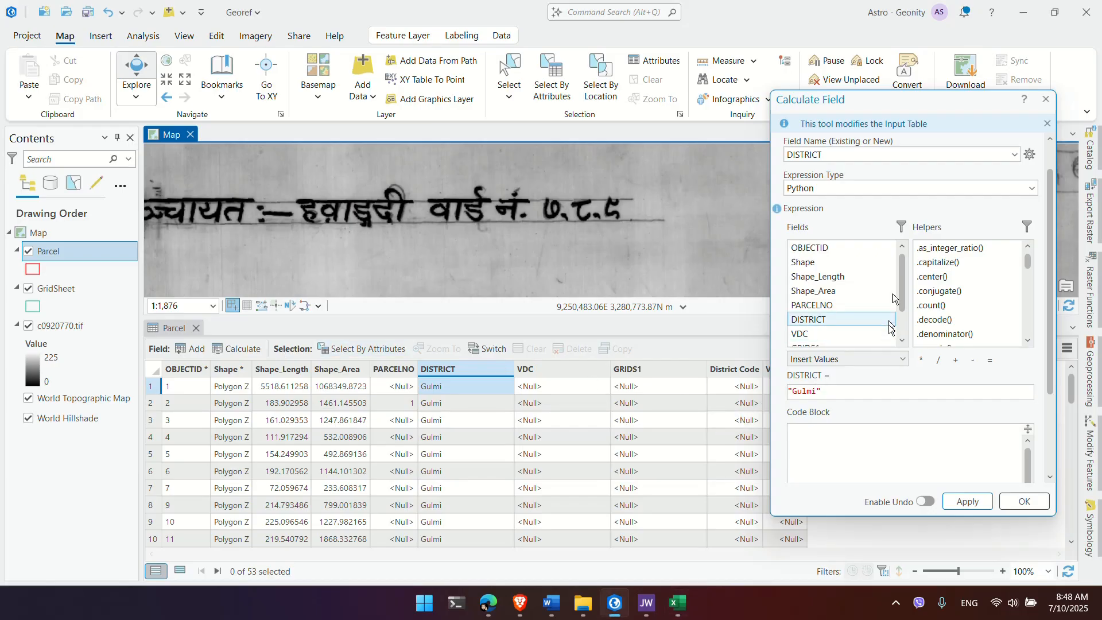
pyautogui.click(1046, 99)
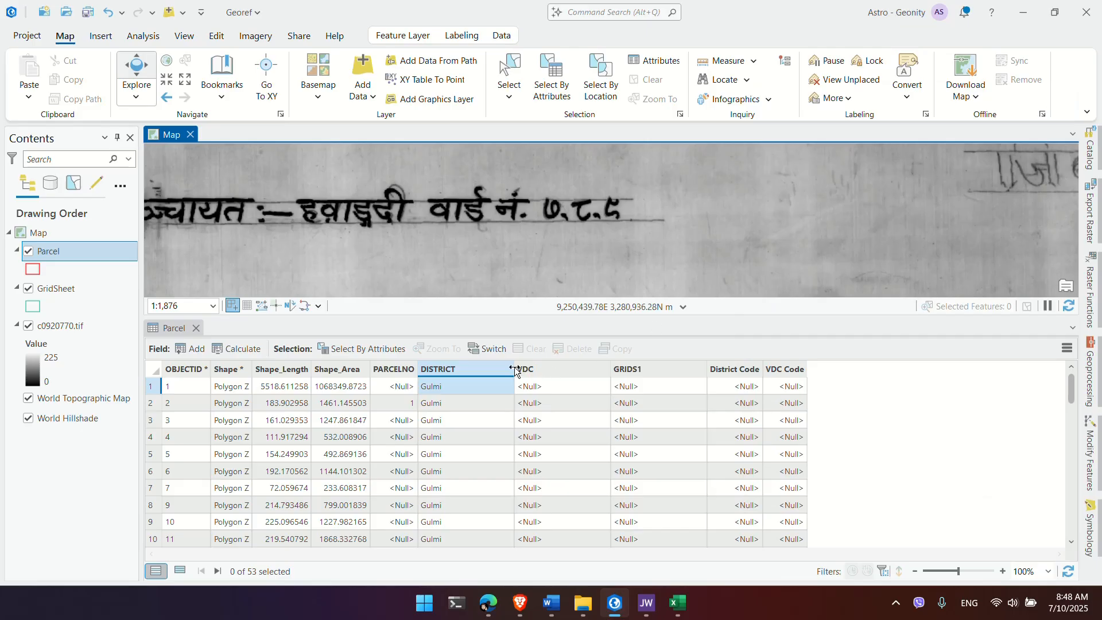
pyautogui.rightClick(752, 372)
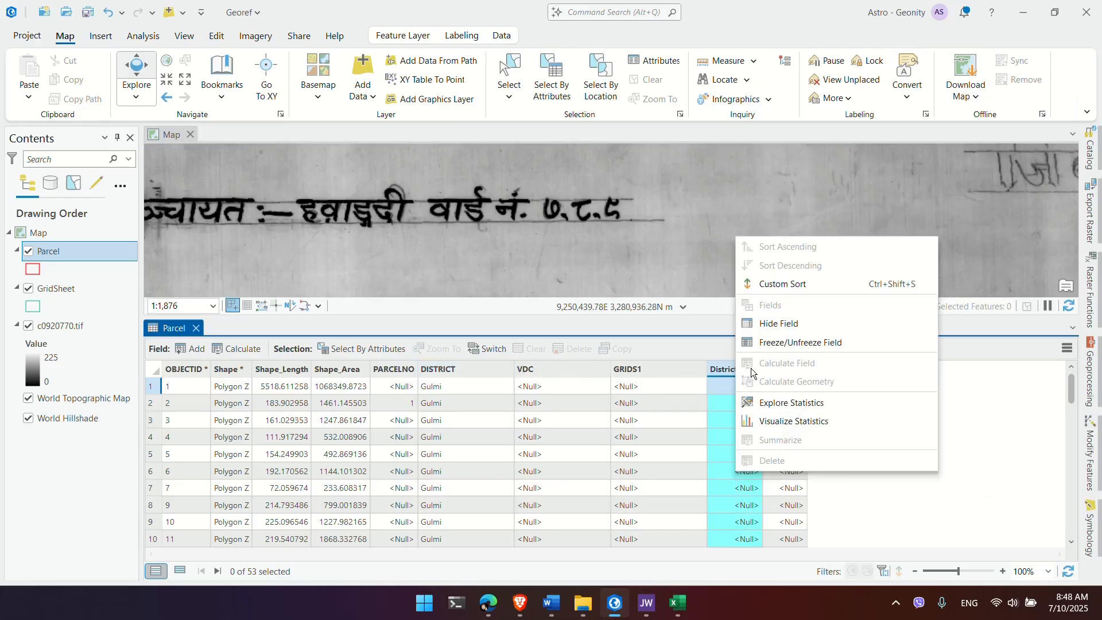
pyautogui.click(801, 362)
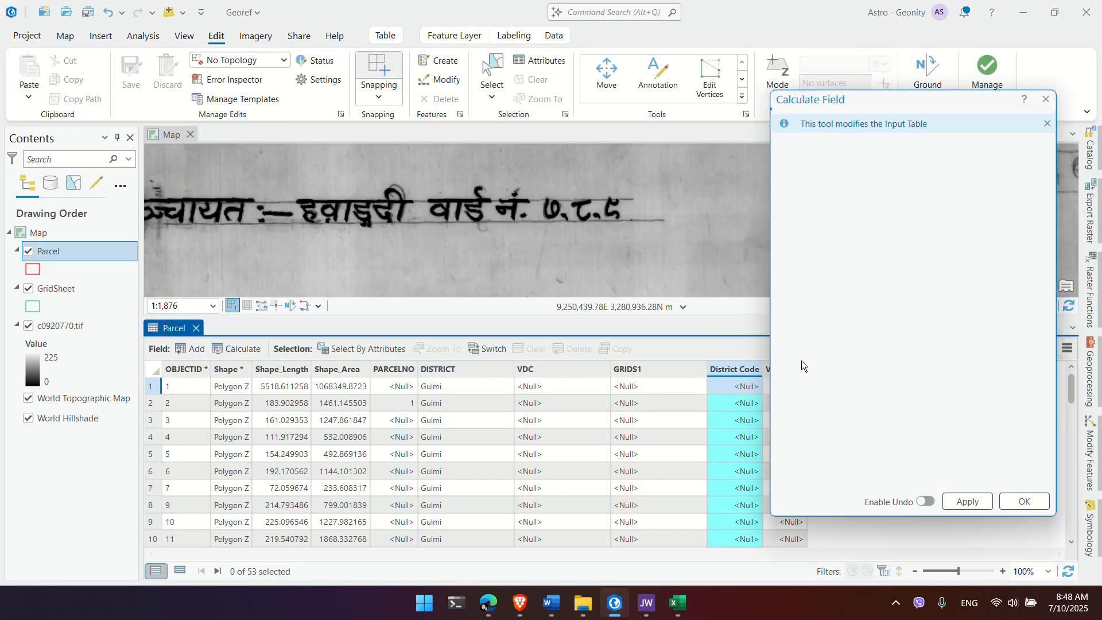
pyautogui.doubleClick(807, 426)
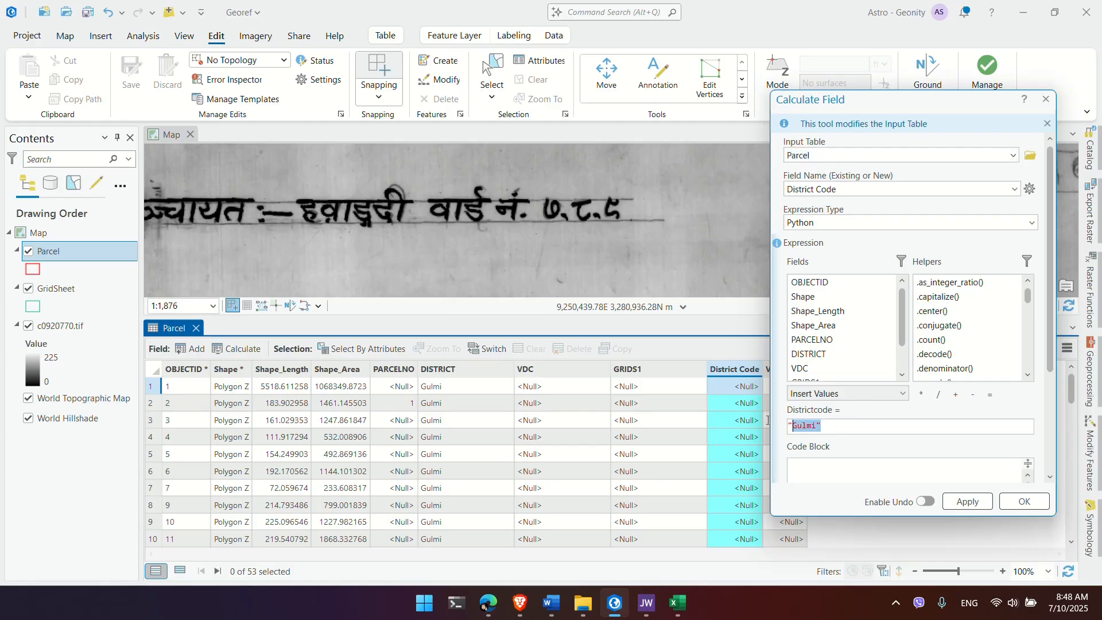
pyautogui.hotkey('alt', 'Tab')
pyautogui.hotkey('alt', 'Tab')
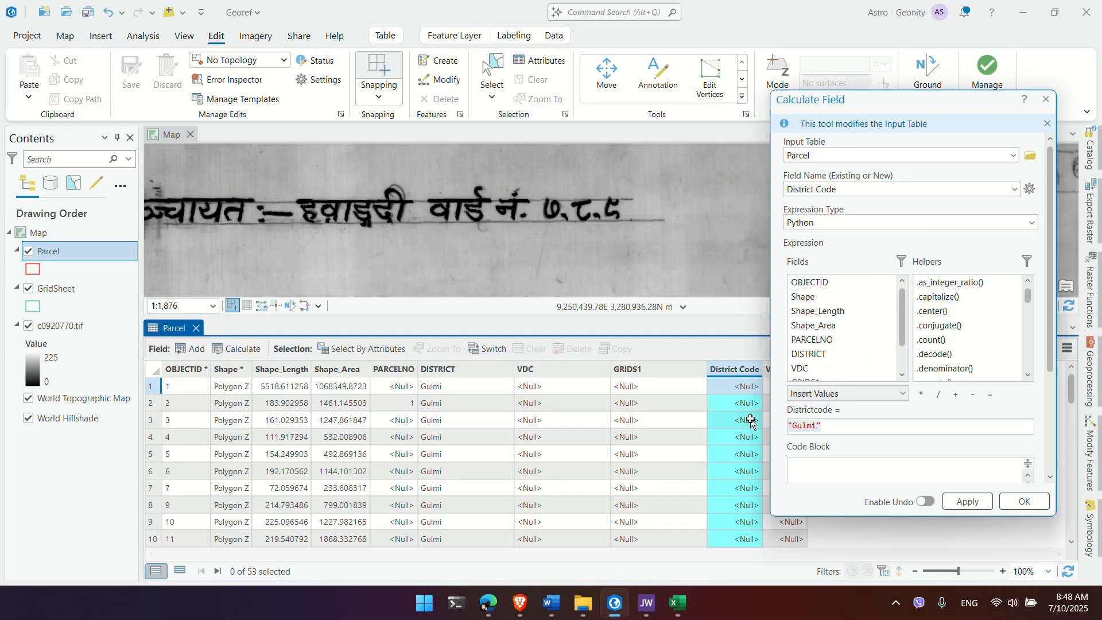
# Step: Replace the 'Gulmi' expression with 46, apply it to all parcels, and close the pane
pyautogui.click(846, 431)
pyautogui.press('Left')
pyautogui.hotkey('shift', 'Home')
pyautogui.press('Right')
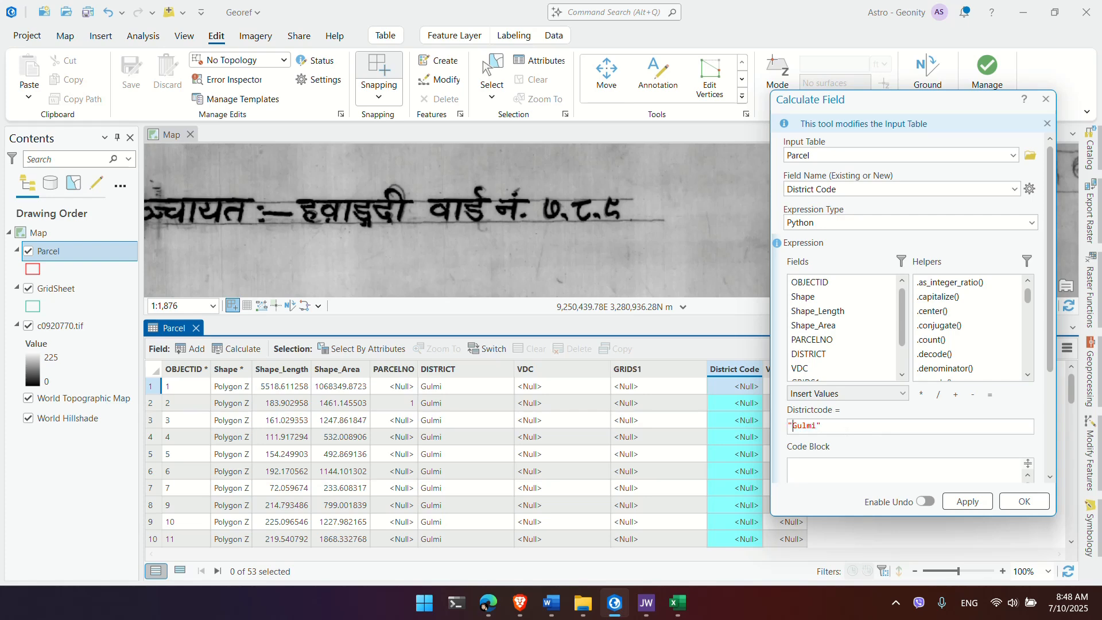
pyautogui.hotkey('ctrl', 'a')
pyautogui.write('46')
pyautogui.click(966, 503)
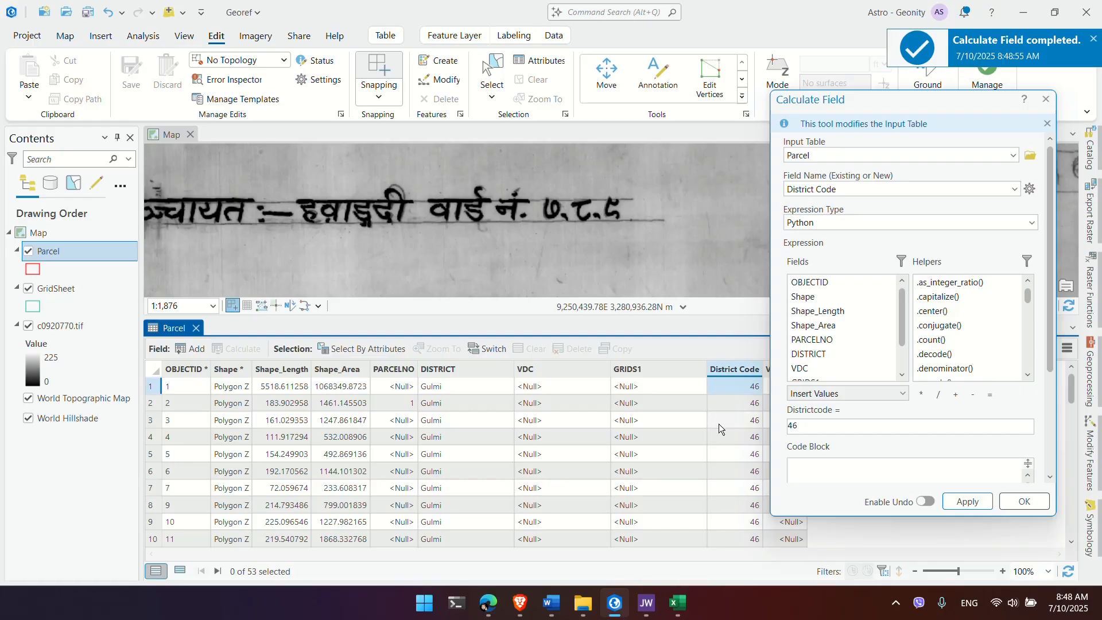
pyautogui.click(719, 424)
pyautogui.click(1046, 99)
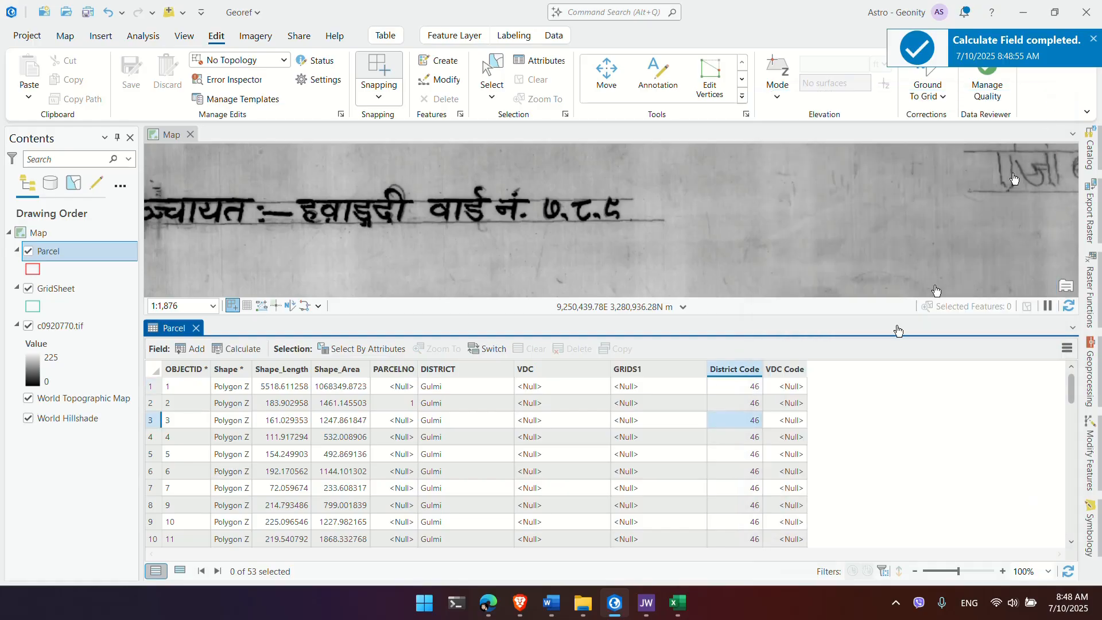
pyautogui.click(791, 371)
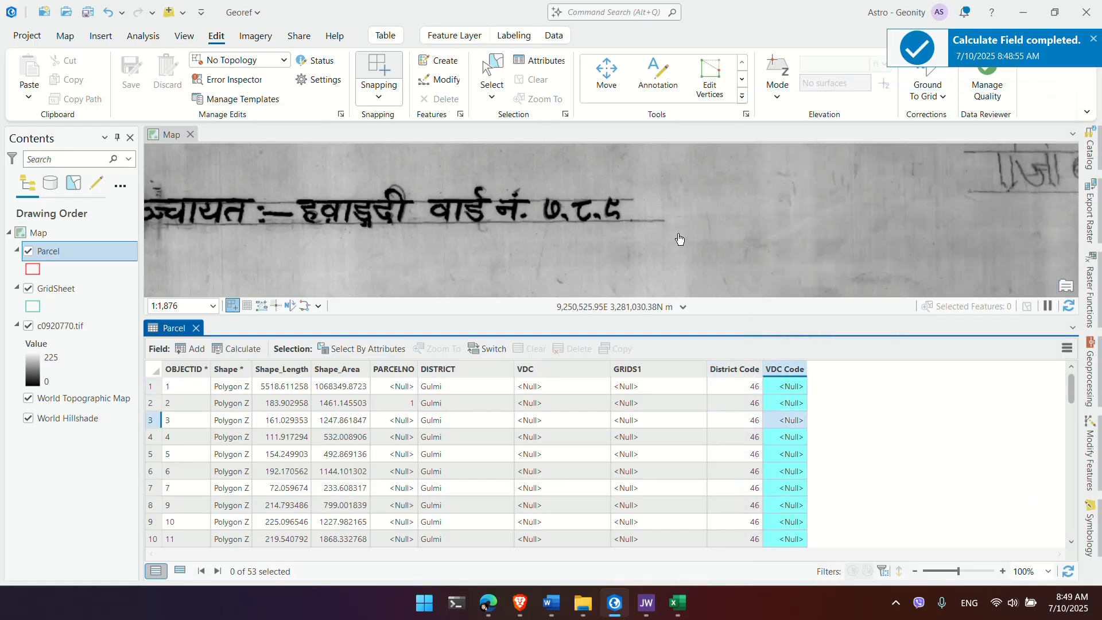
pyautogui.scroll(-2, 679, 238)
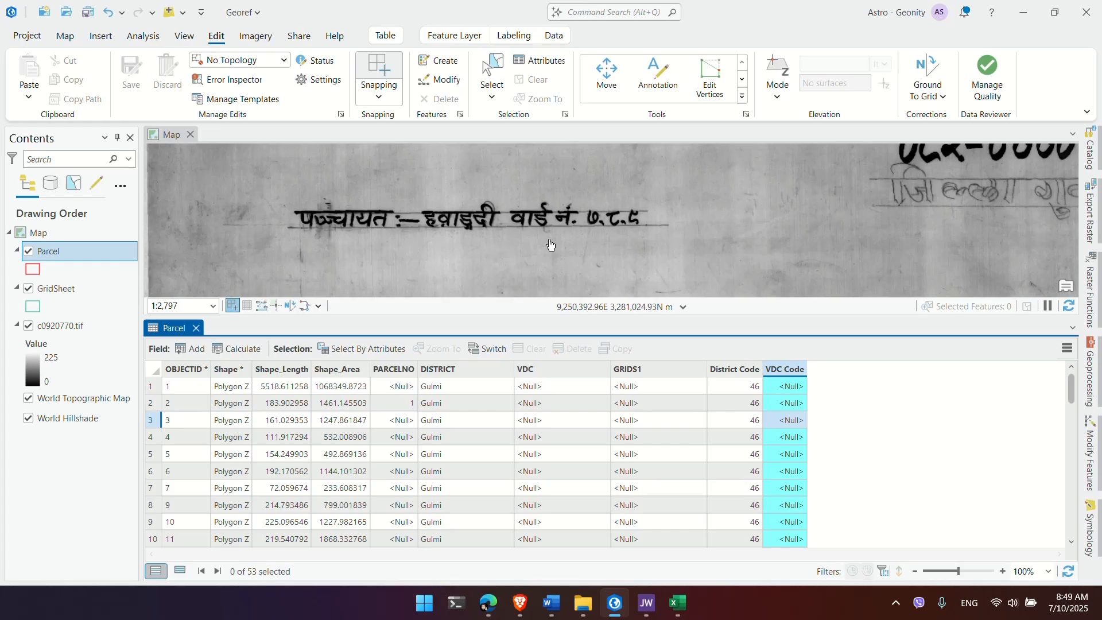
# Step: Switch to the vdc sheet and set column E's font to Kantipur
pyautogui.hotkey('alt', 'Tab')
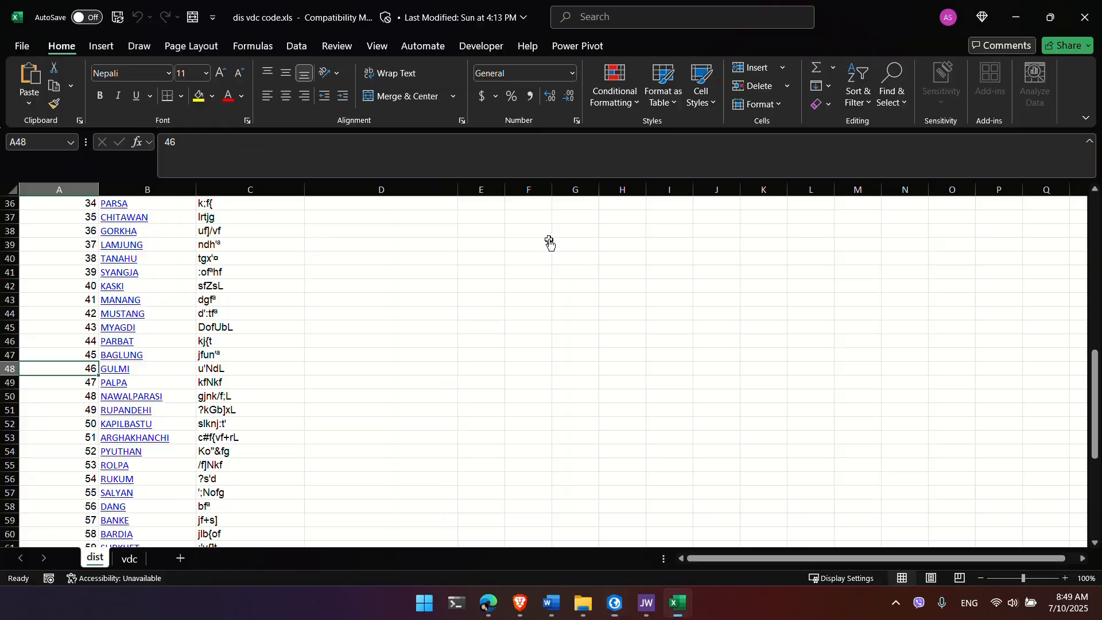
pyautogui.click(127, 558)
pyautogui.scroll(20, 407, 386)
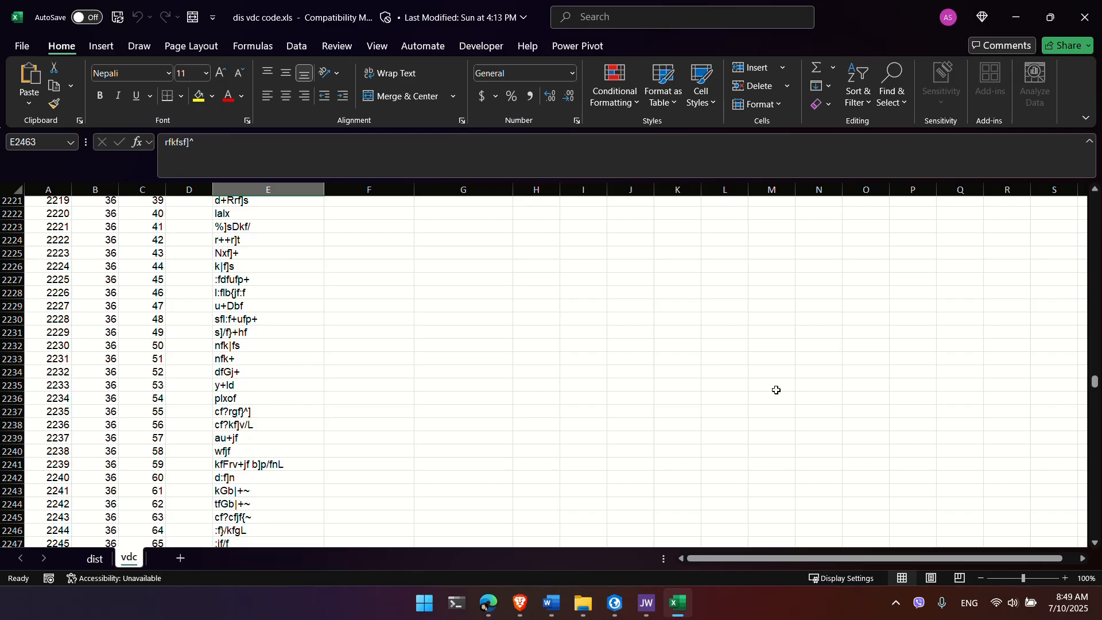
pyautogui.moveTo(1095, 386); pyautogui.dragTo(1096, 204)
pyautogui.click(273, 192)
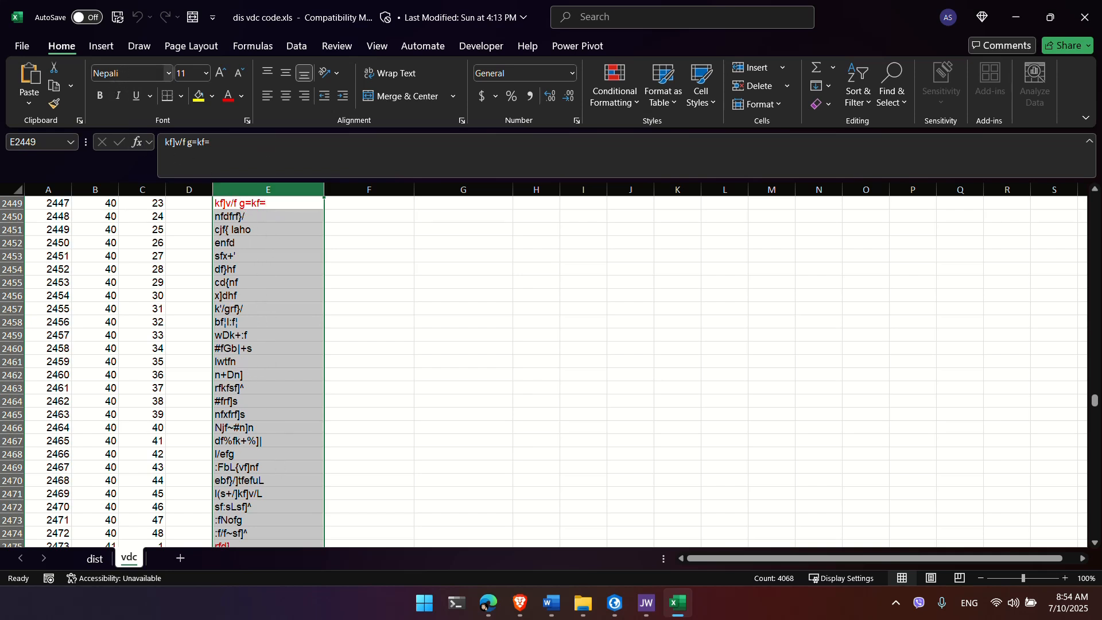
pyautogui.click(126, 73)
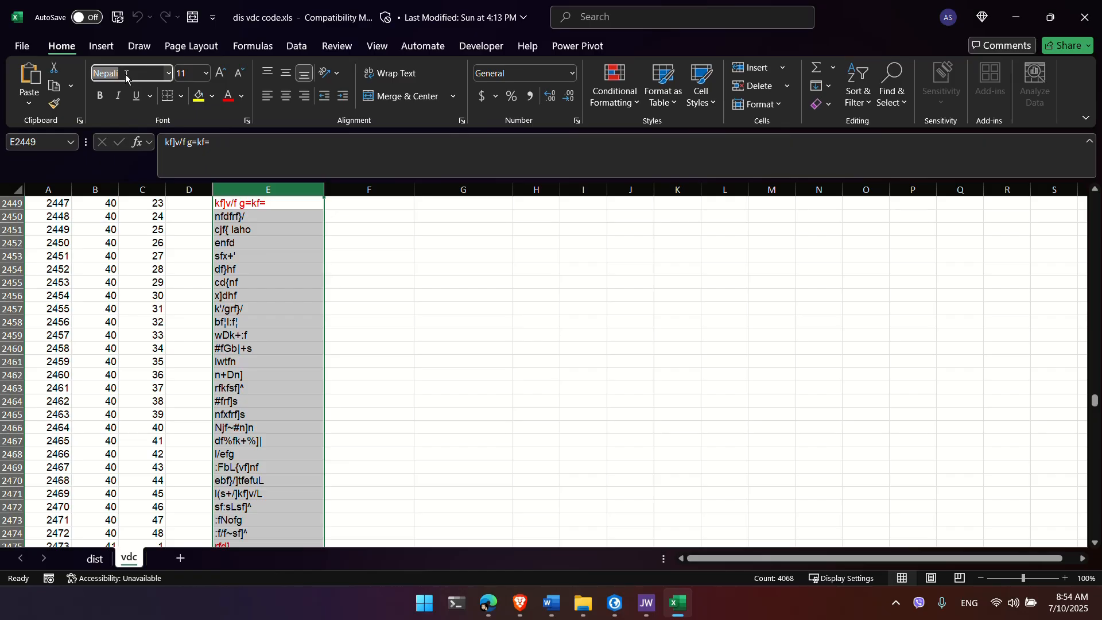
pyautogui.write('Kantipur')
pyautogui.press('Return')
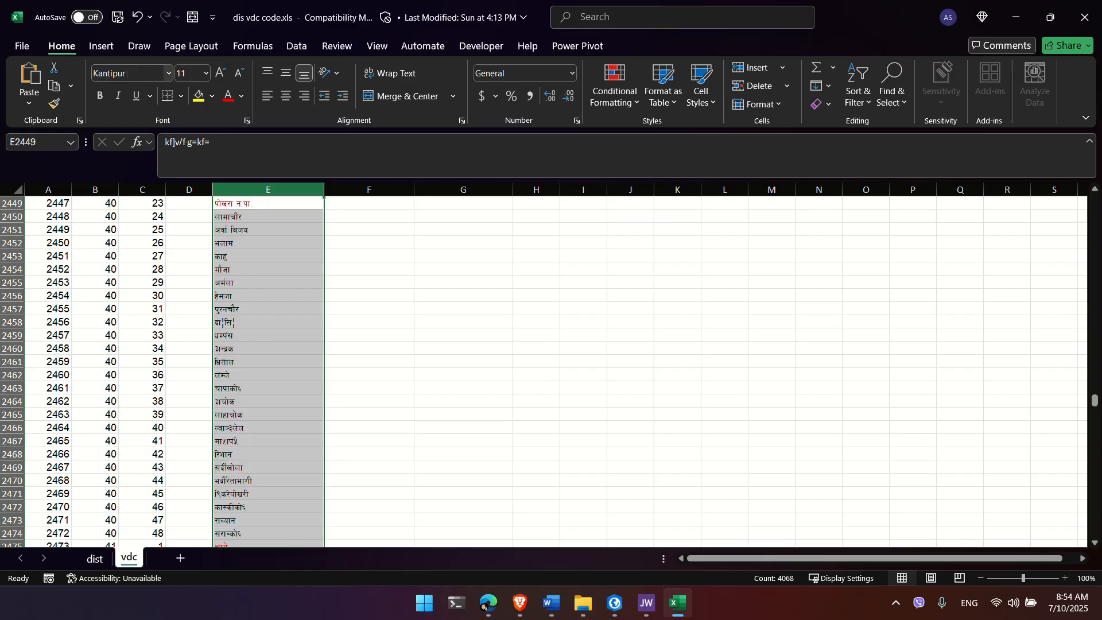
# Step: Return to the top of the vdc sheet and select the DistCode column
pyautogui.click(241, 365)
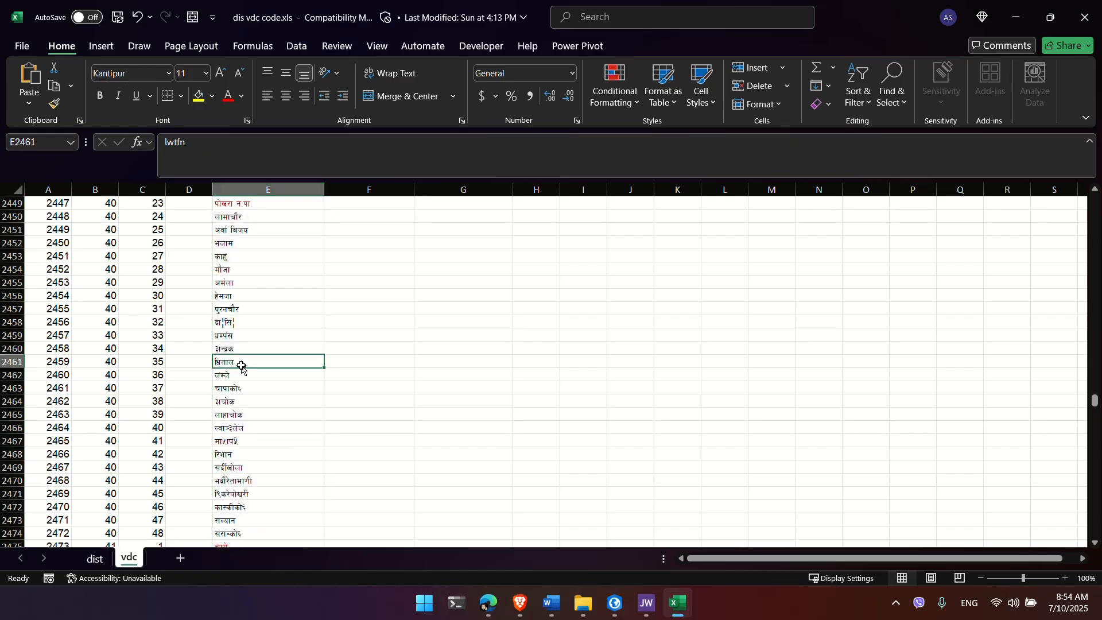
pyautogui.scroll(20, 241, 366)
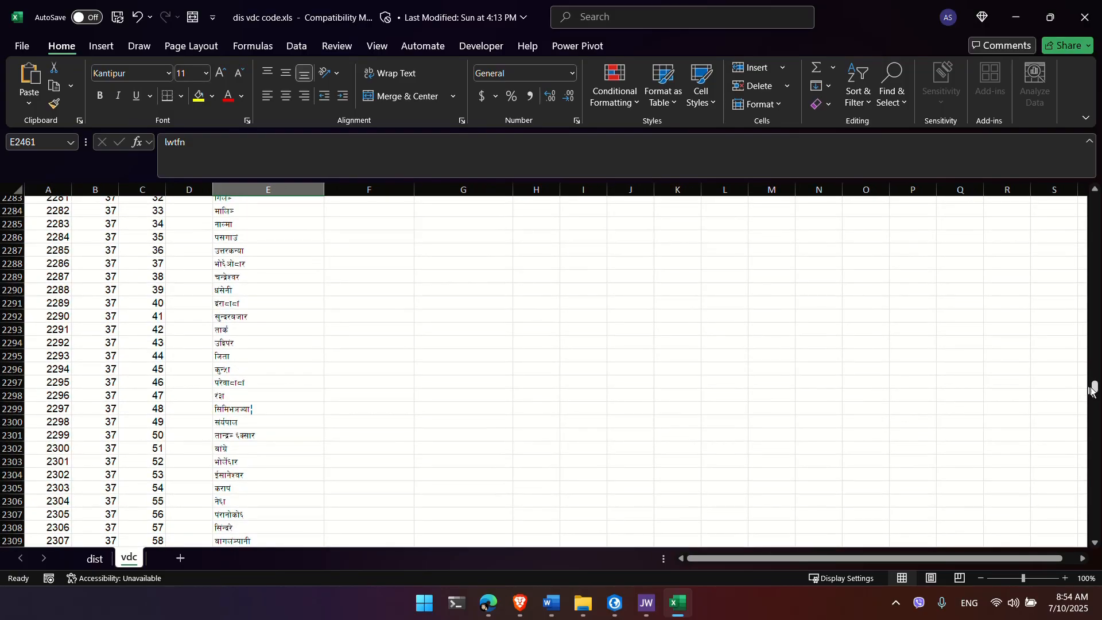
pyautogui.moveTo(1095, 391); pyautogui.dragTo(1094, 201)
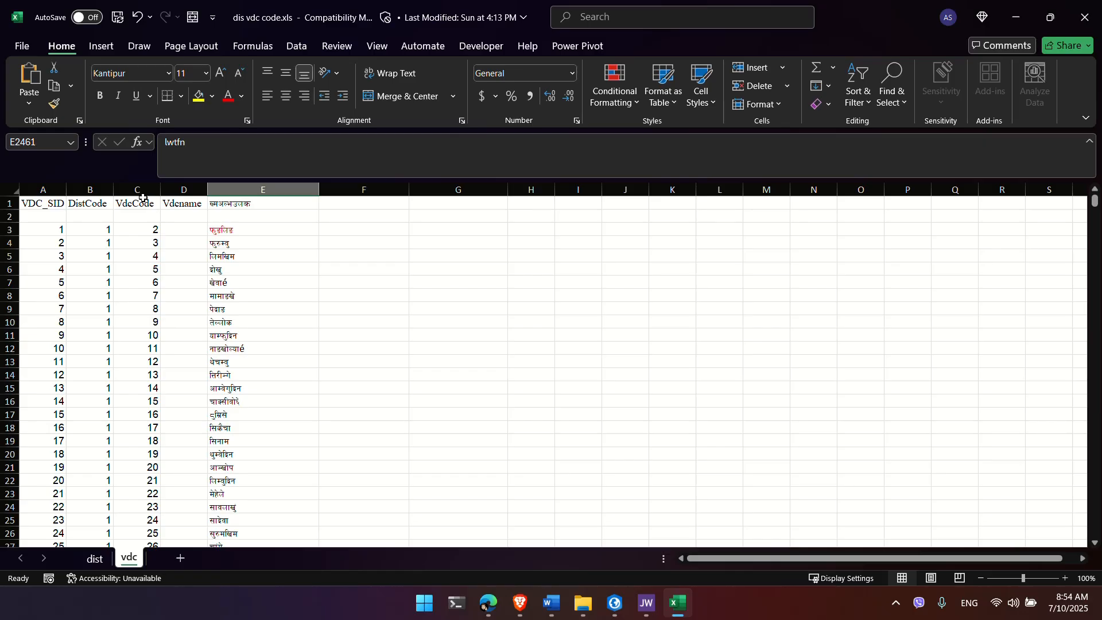
pyautogui.click(99, 559)
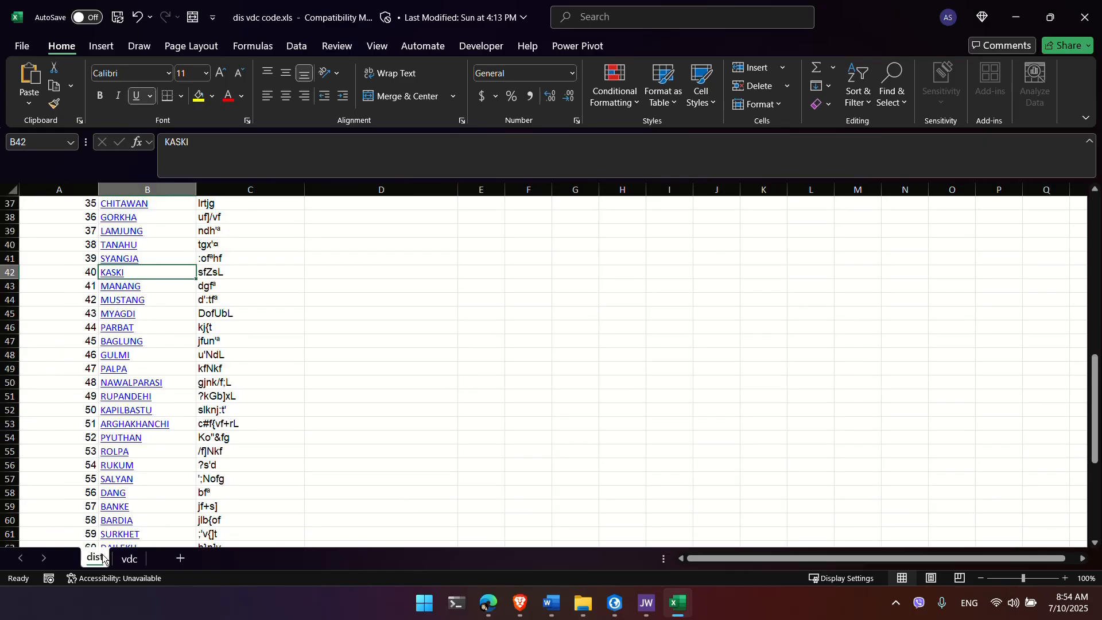
pyautogui.click(129, 557)
pyautogui.hotkey('alt', 'Tab')
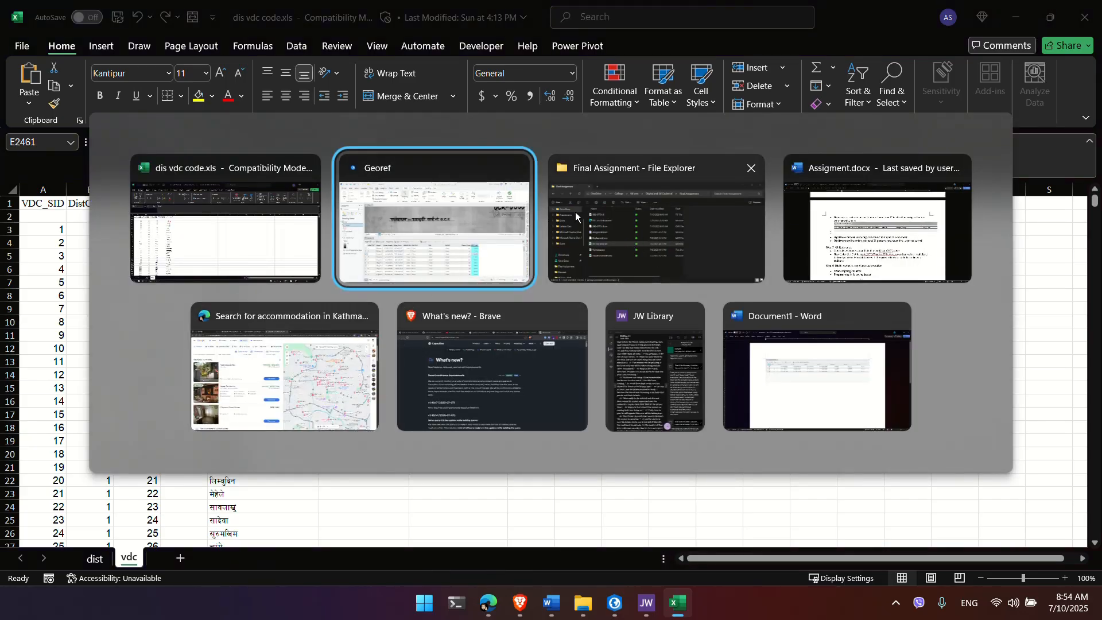
pyautogui.hotkey('alt', 'Tab')
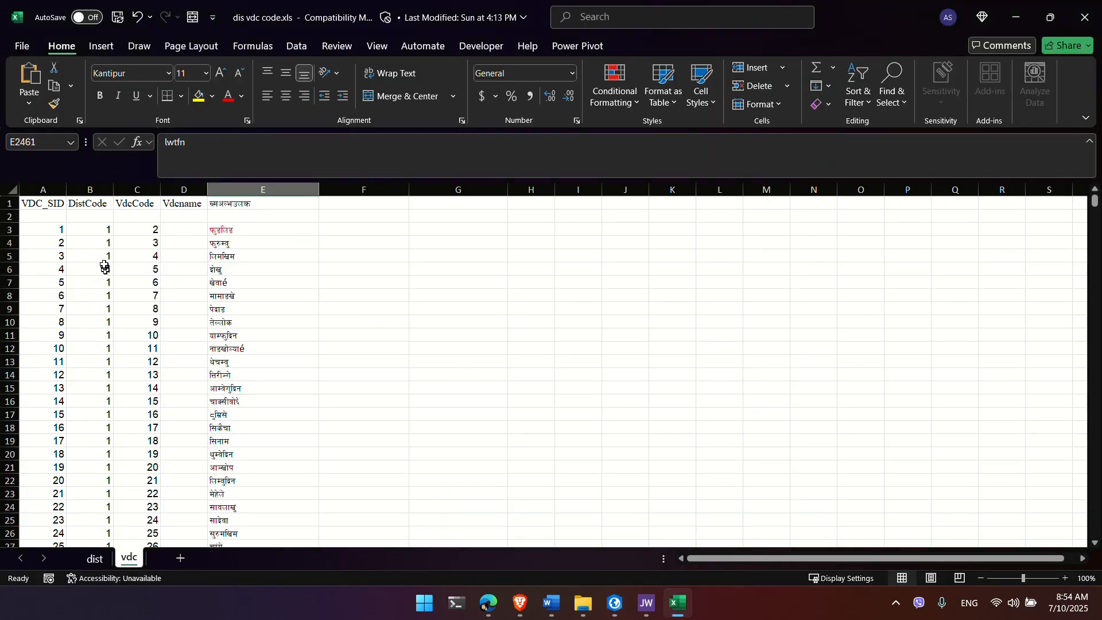
pyautogui.click(93, 188)
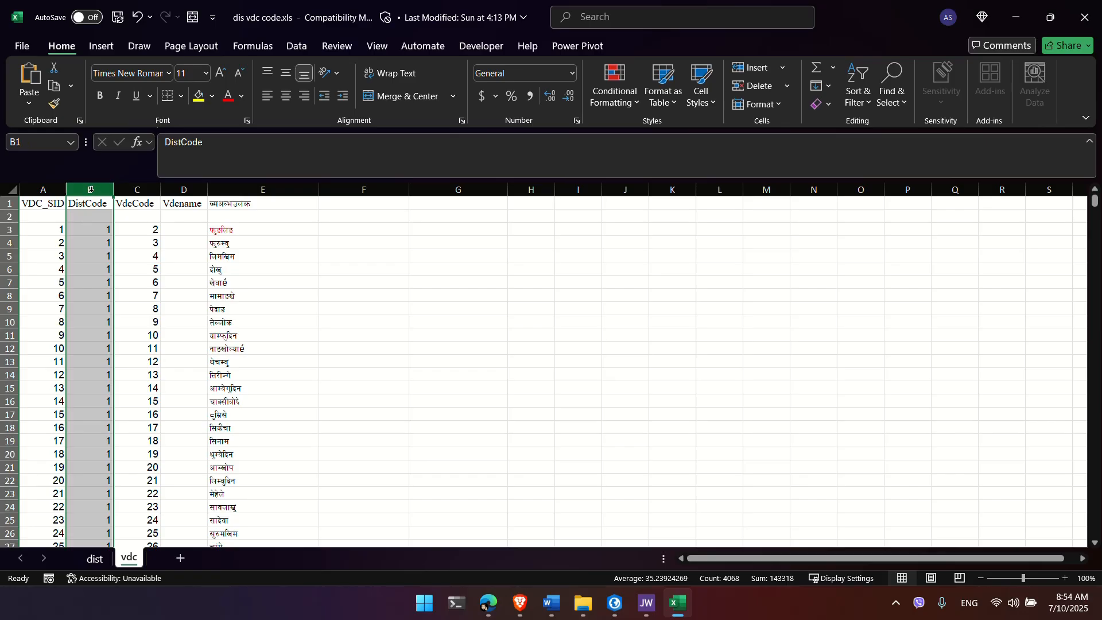
# Step: Sort the vdc sheet by DistCode from smallest to largest, expanding the selection
pyautogui.click(859, 98)
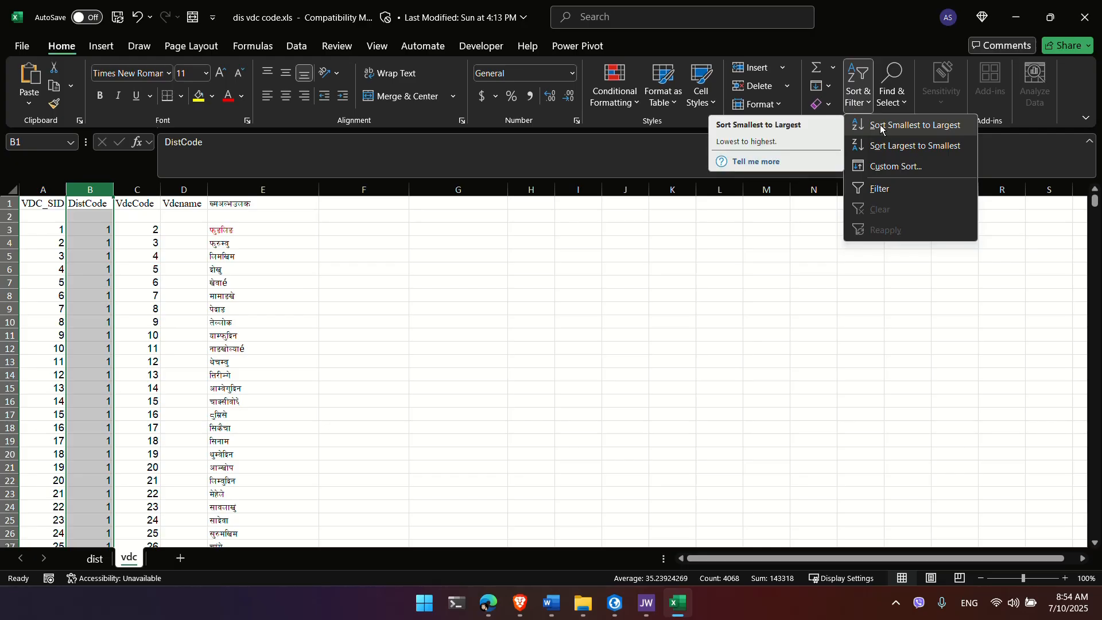
pyautogui.press('ctrl')
pyautogui.press('ctrl')
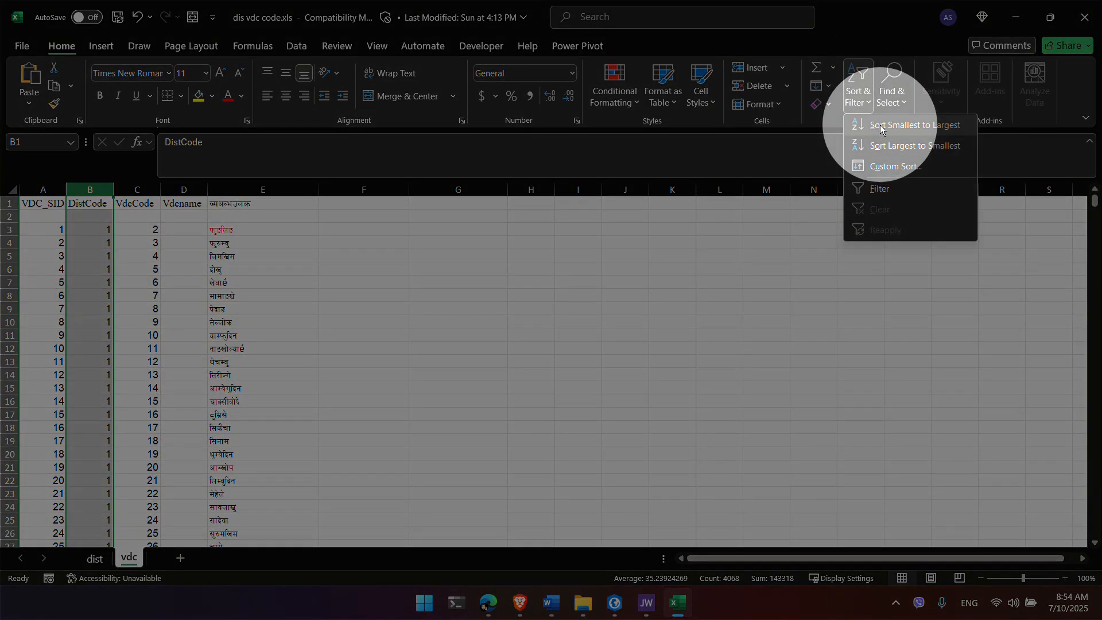
pyautogui.click(881, 126)
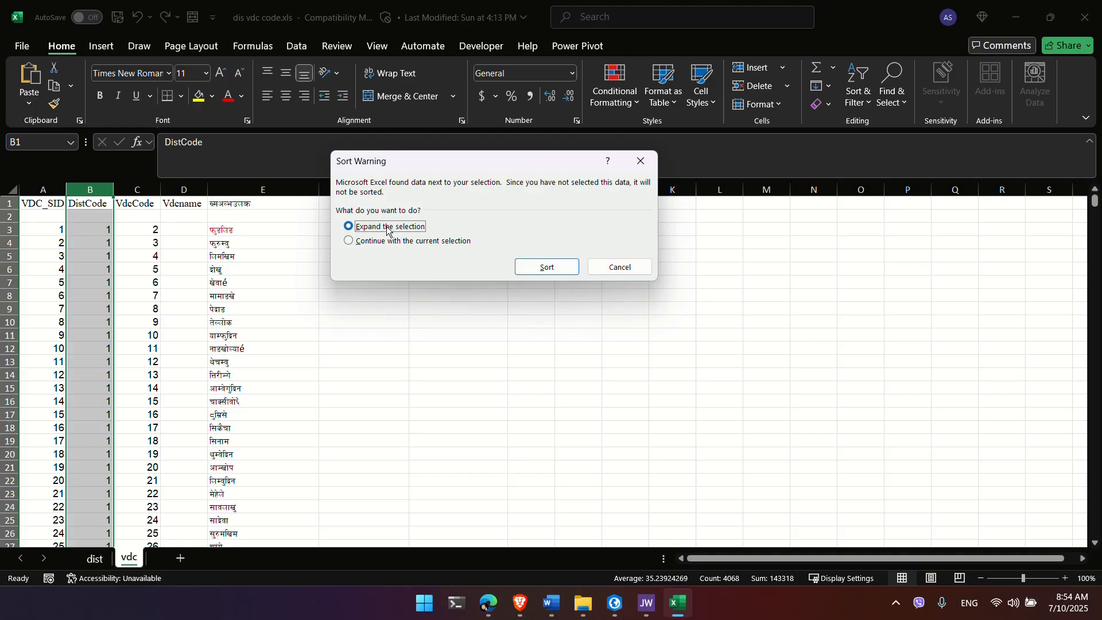
pyautogui.click(547, 267)
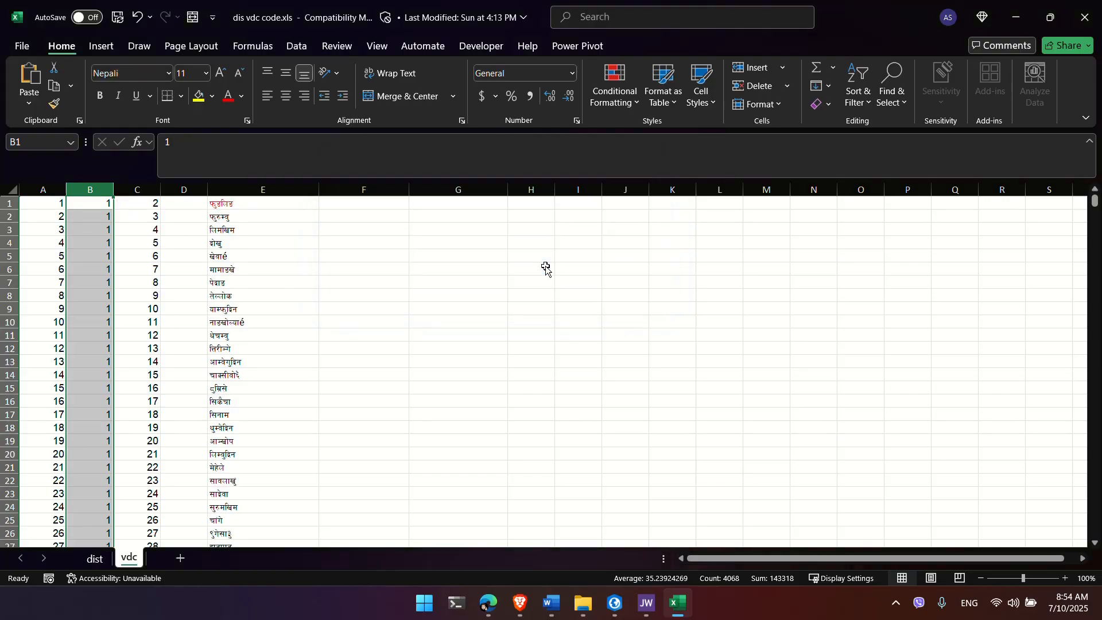
# Step: Scroll through the sorted rows to the district 46 block starting at row 2655
pyautogui.scroll(-20, 114, 330)
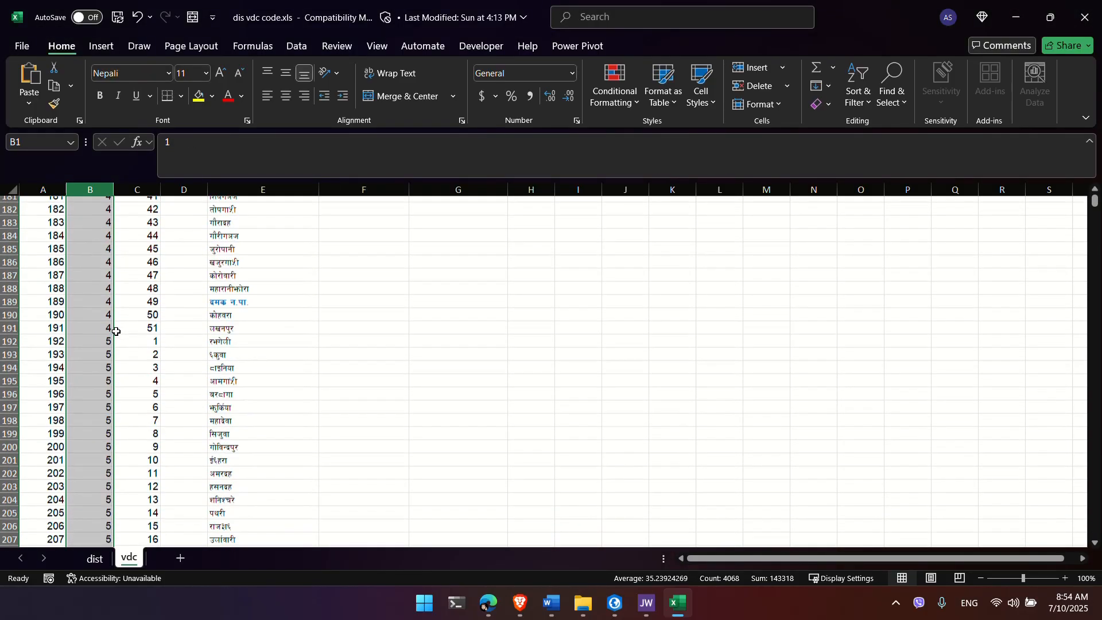
pyautogui.scroll(-20, 116, 331)
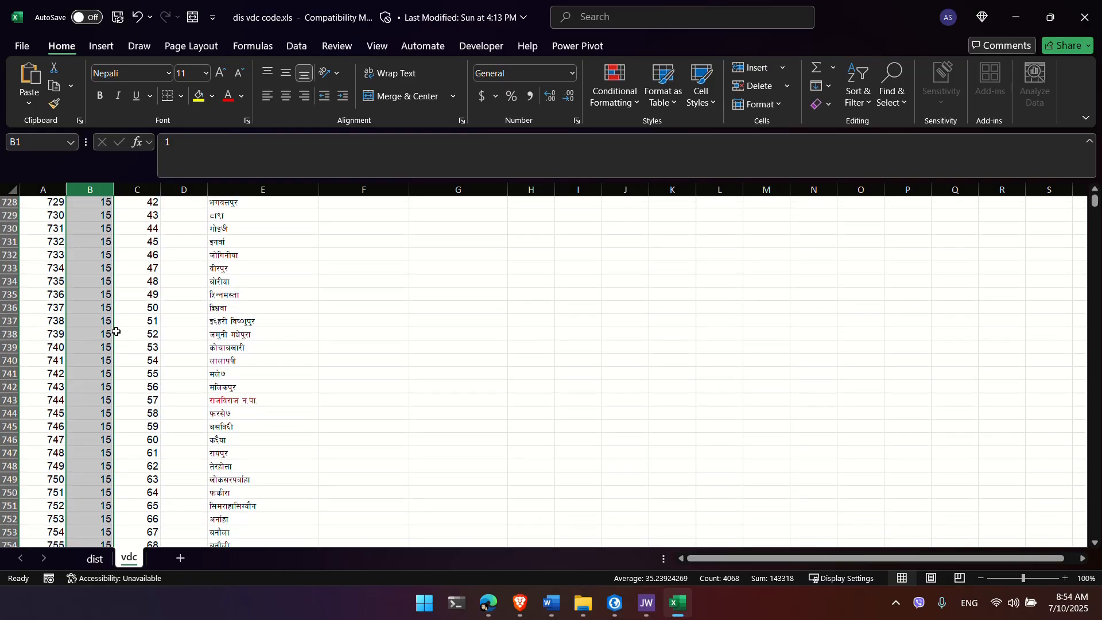
pyautogui.scroll(-20, 116, 331)
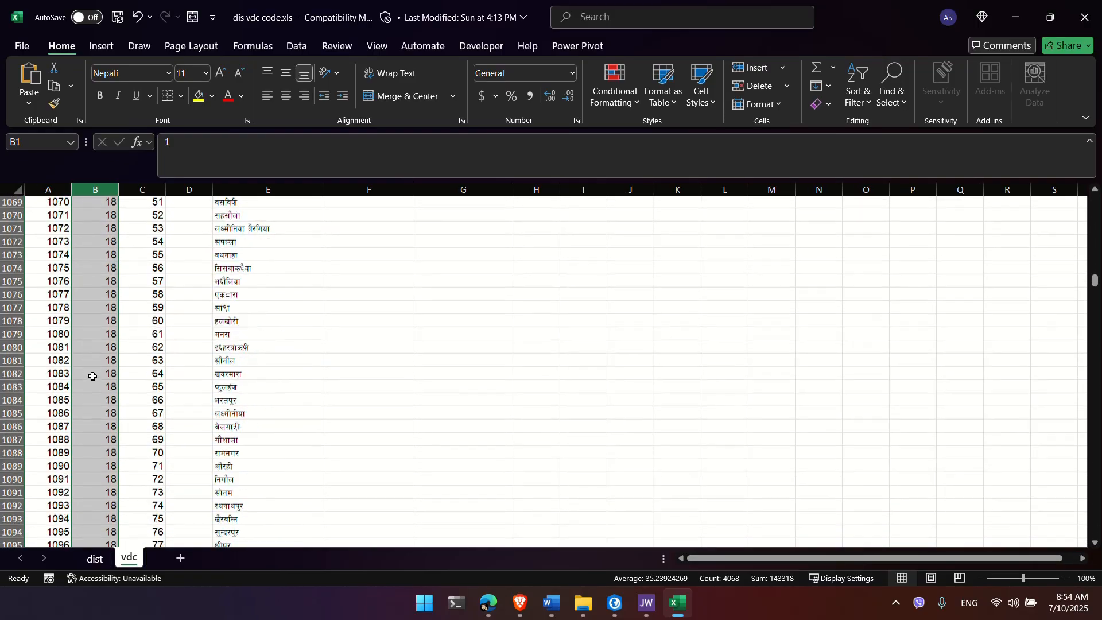
pyautogui.scroll(-20, 93, 376)
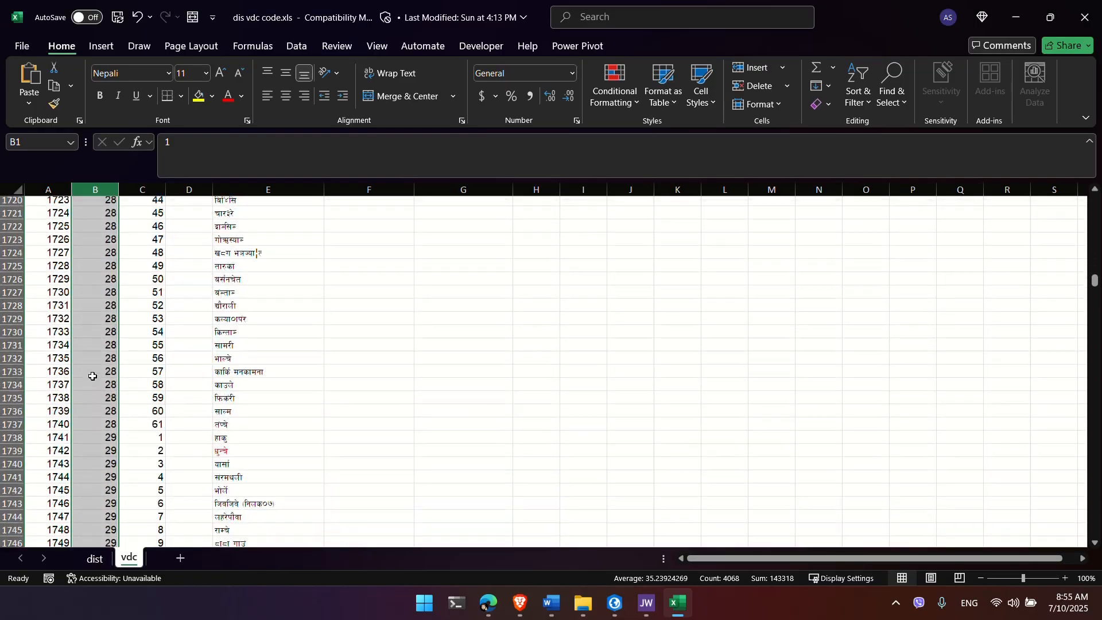
pyautogui.scroll(-20, 93, 376)
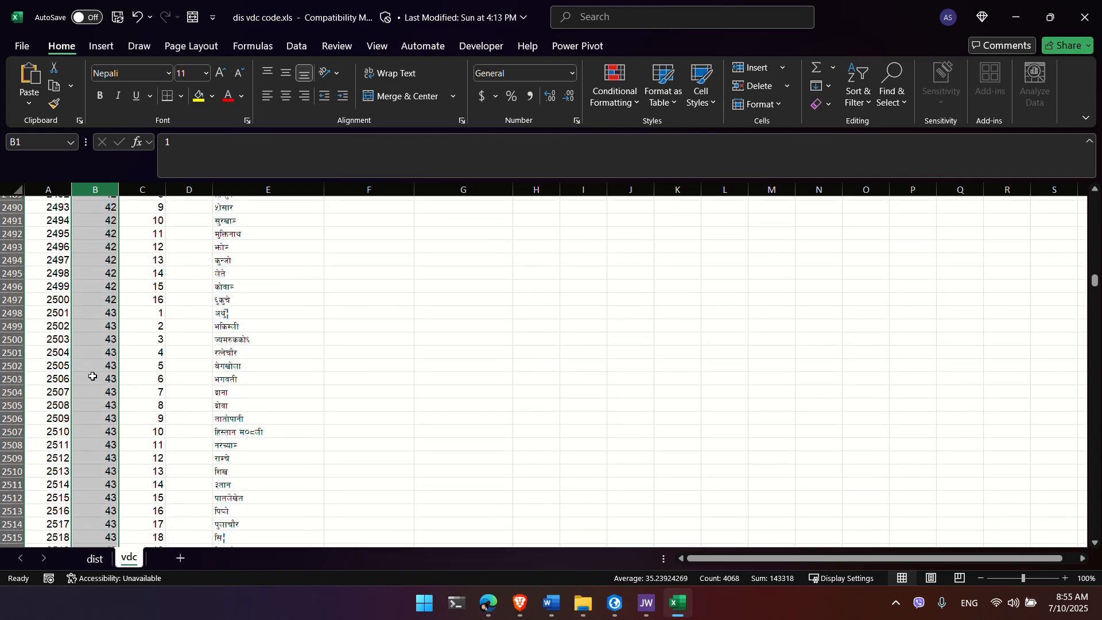
pyautogui.scroll(-7, 93, 376)
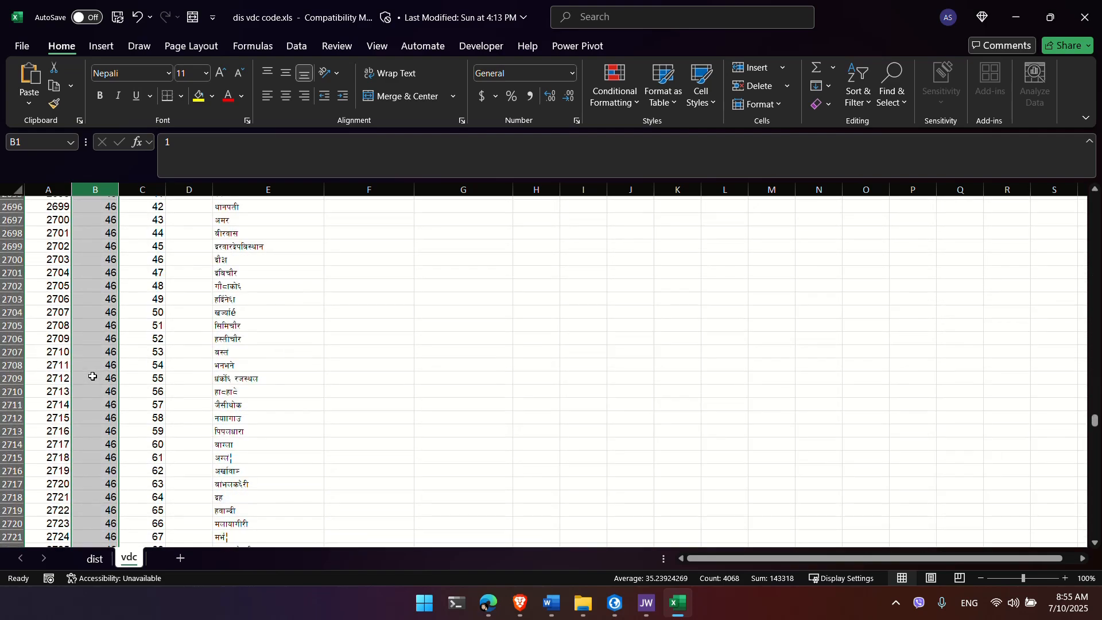
pyautogui.scroll(7, 93, 376)
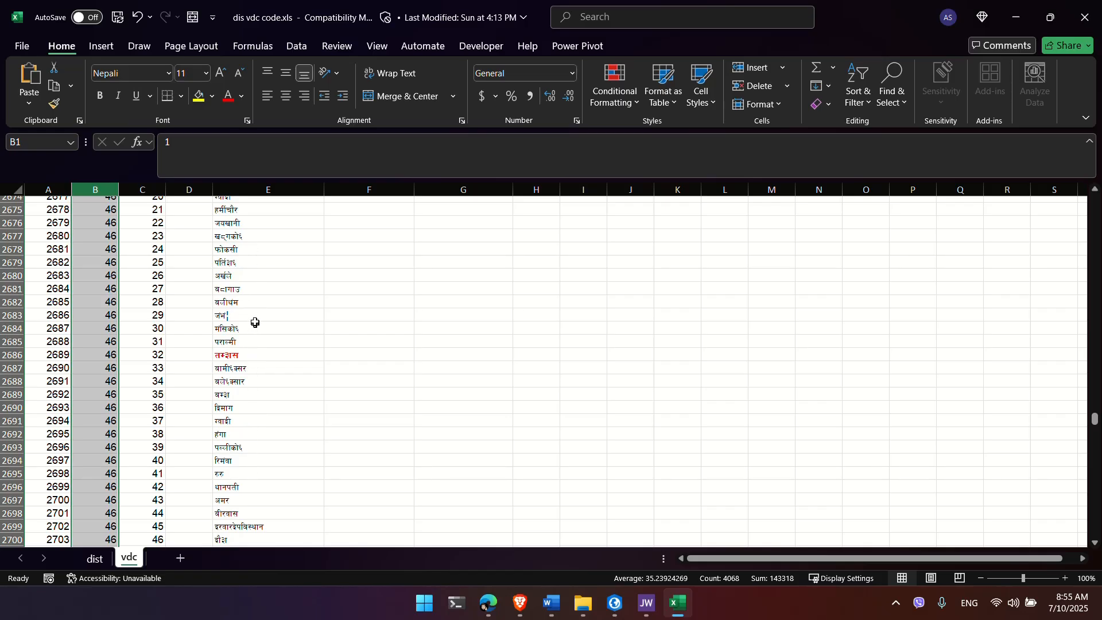
pyautogui.scroll(2, 256, 316)
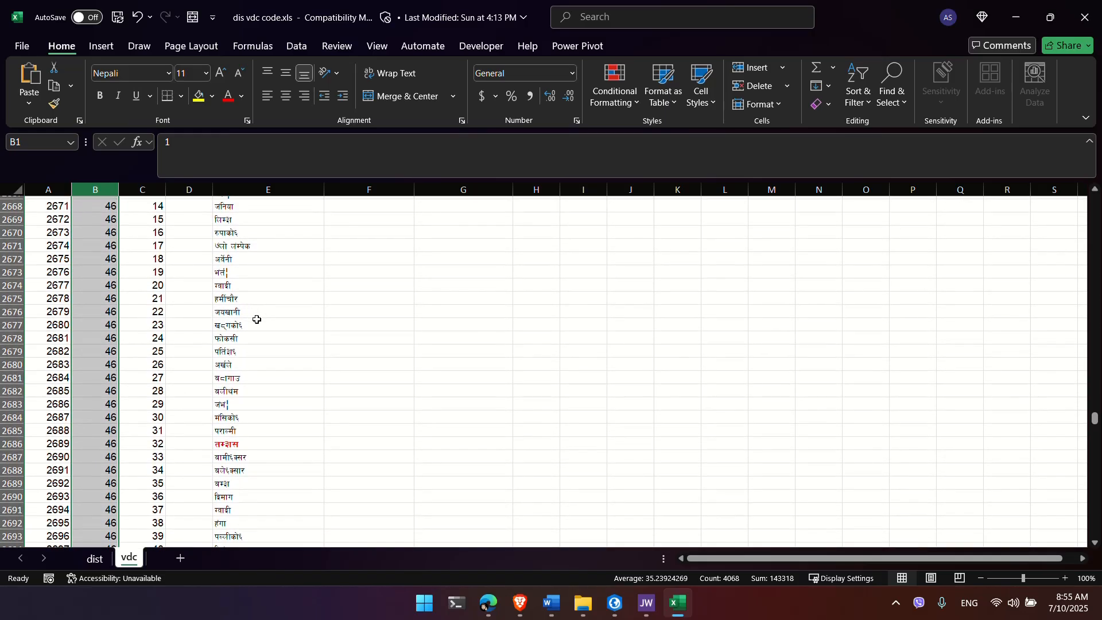
pyautogui.scroll(4, 257, 319)
pyautogui.scroll(2, 256, 319)
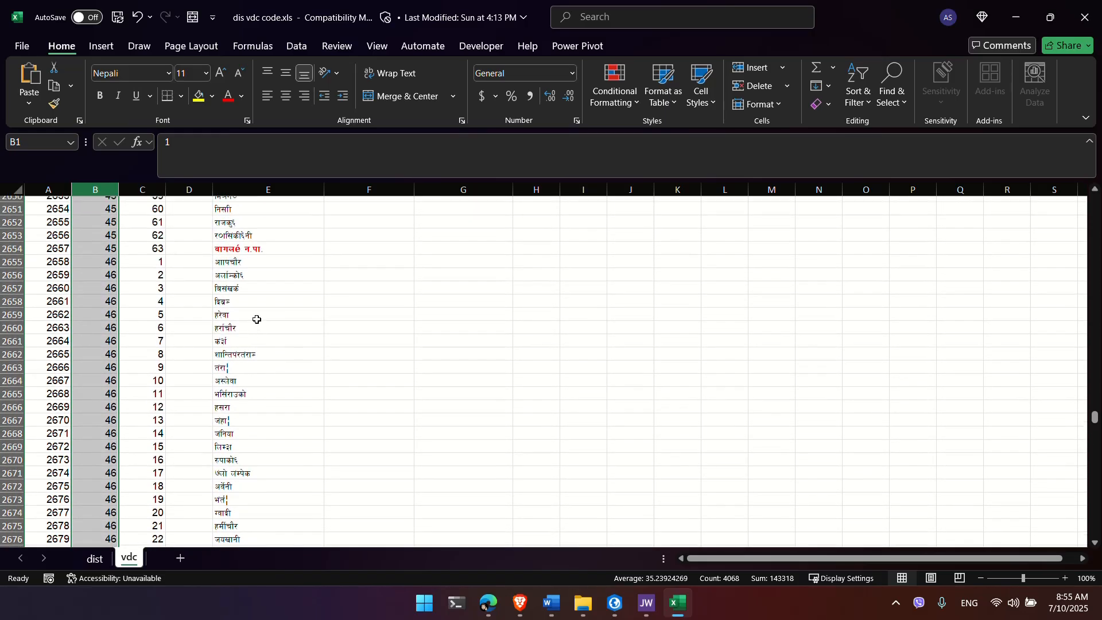
pyautogui.scroll(-1, 257, 319)
pyautogui.scroll(-1, 256, 319)
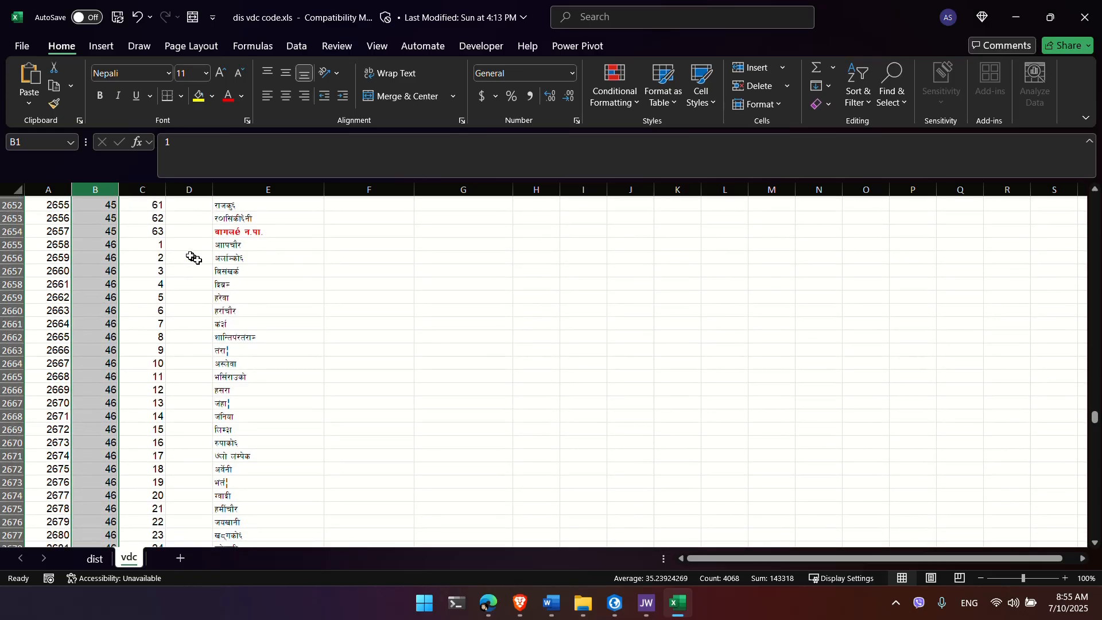
pyautogui.click(108, 242)
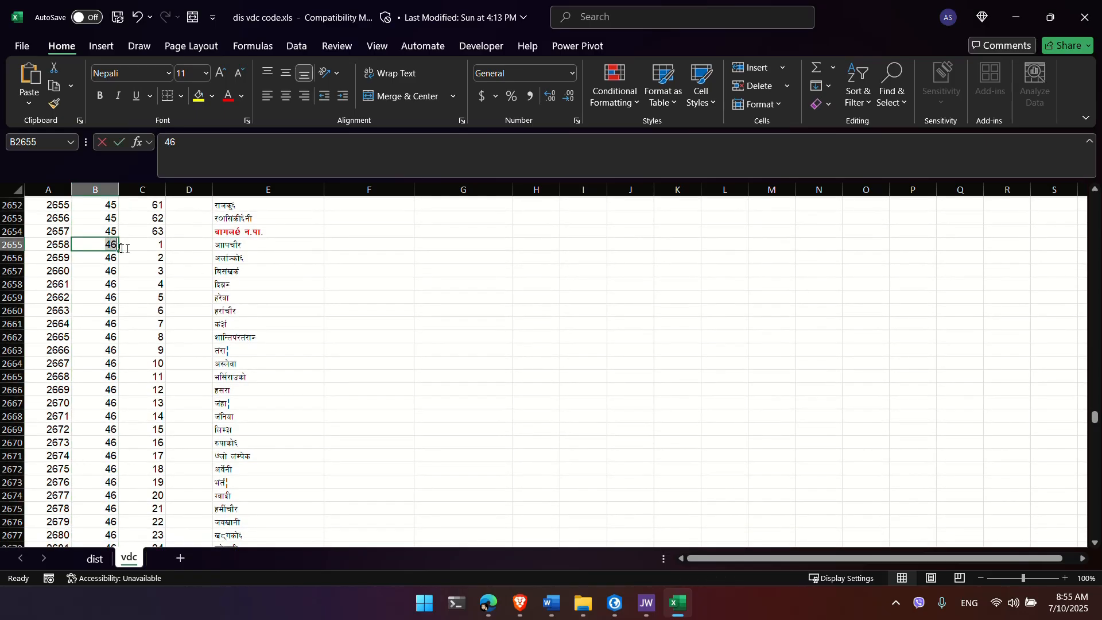
pyautogui.click(240, 244)
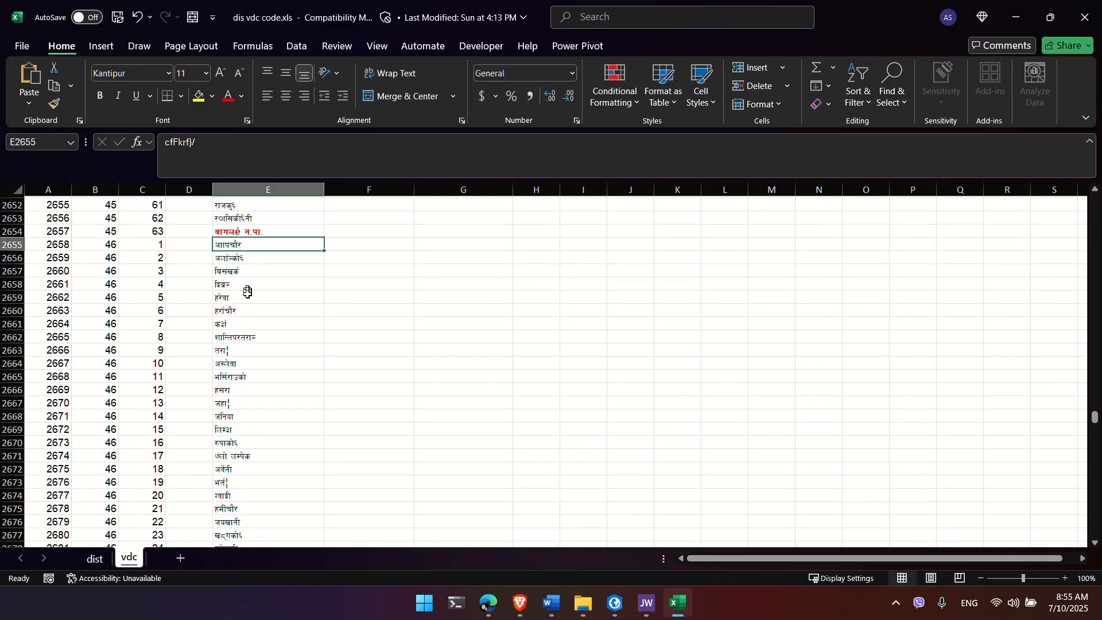
pyautogui.keyDown('ctrl'); pyautogui.scroll(2, 248, 295); pyautogui.keyUp('ctrl')
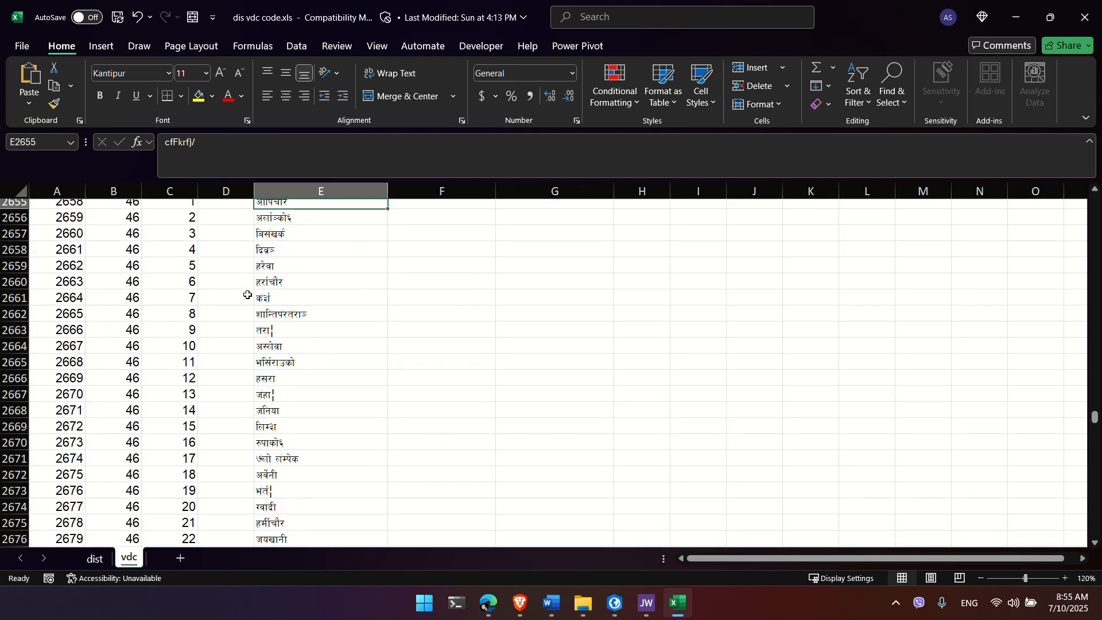
pyautogui.scroll(-3, 248, 294)
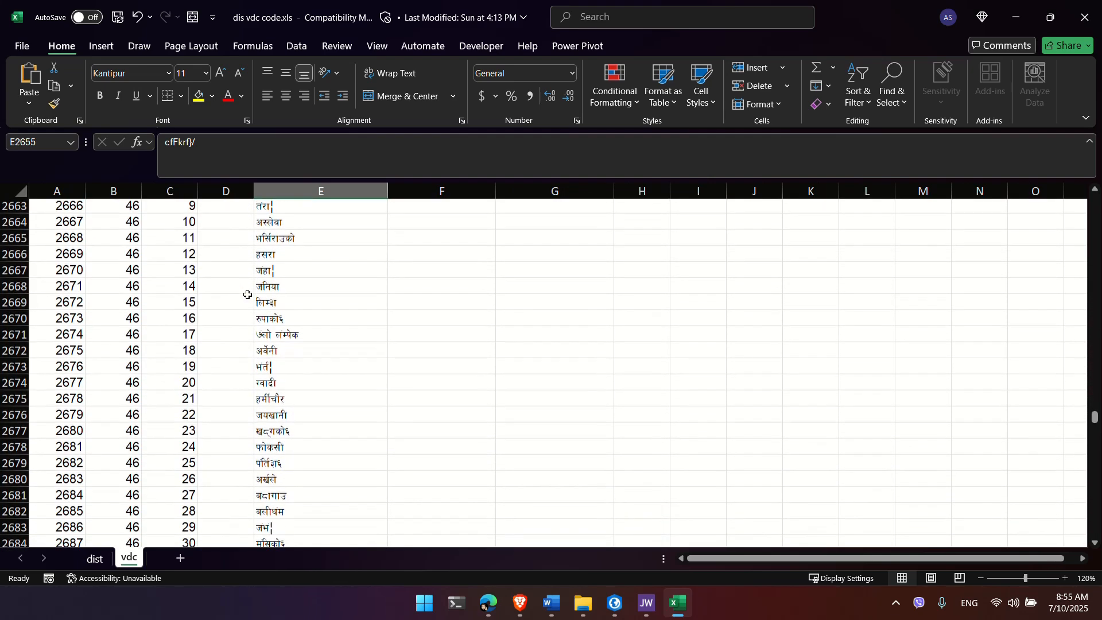
pyautogui.scroll(-3, 248, 294)
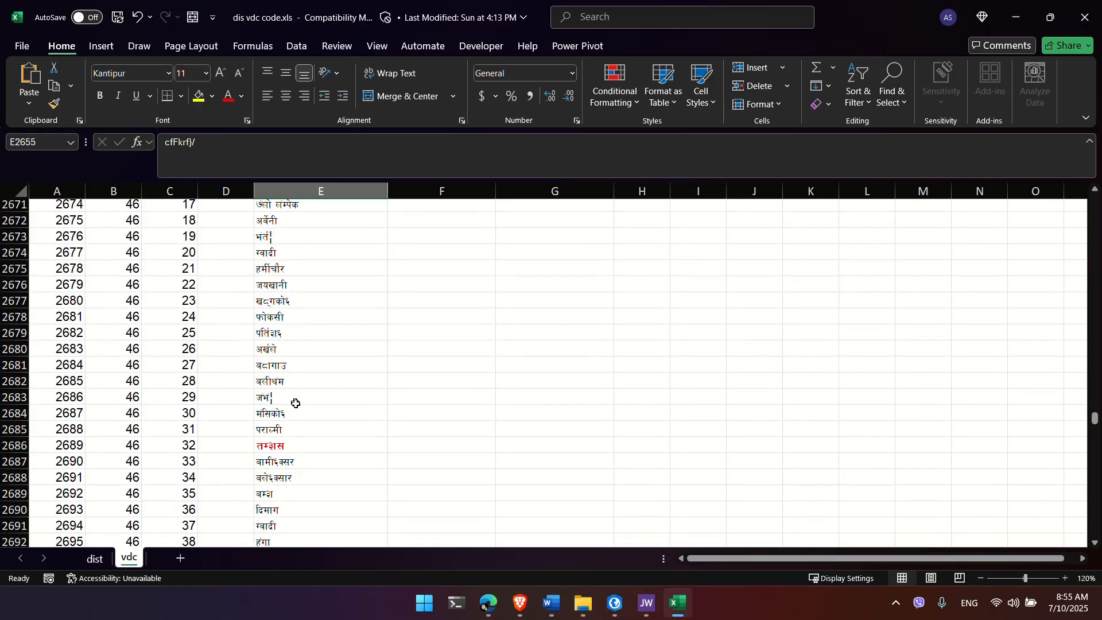
pyautogui.scroll(-3, 296, 404)
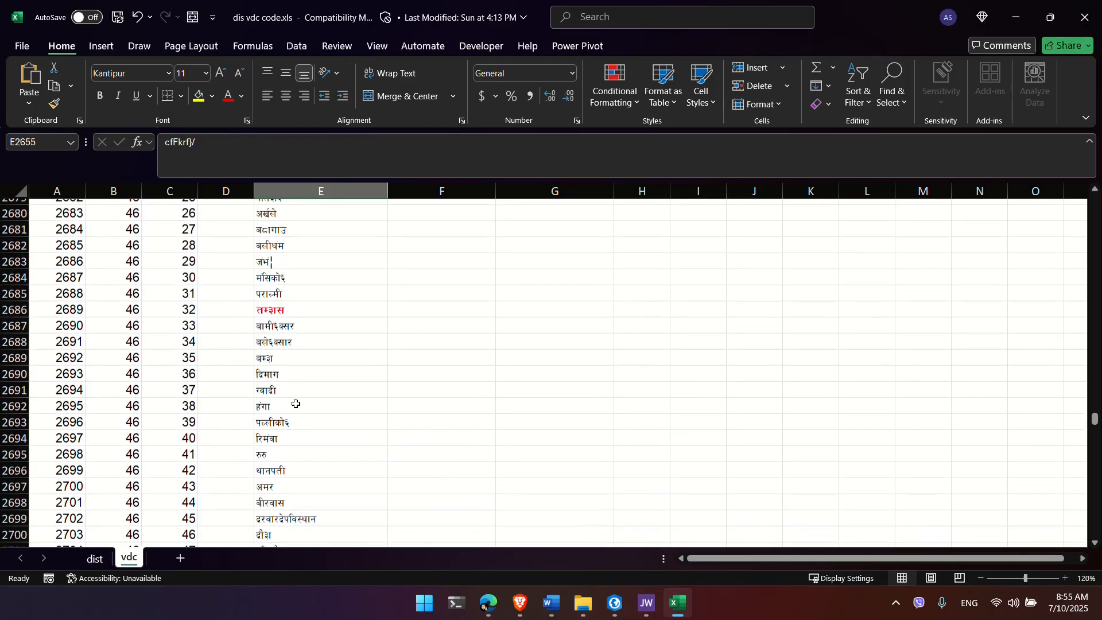
pyautogui.scroll(-3, 295, 404)
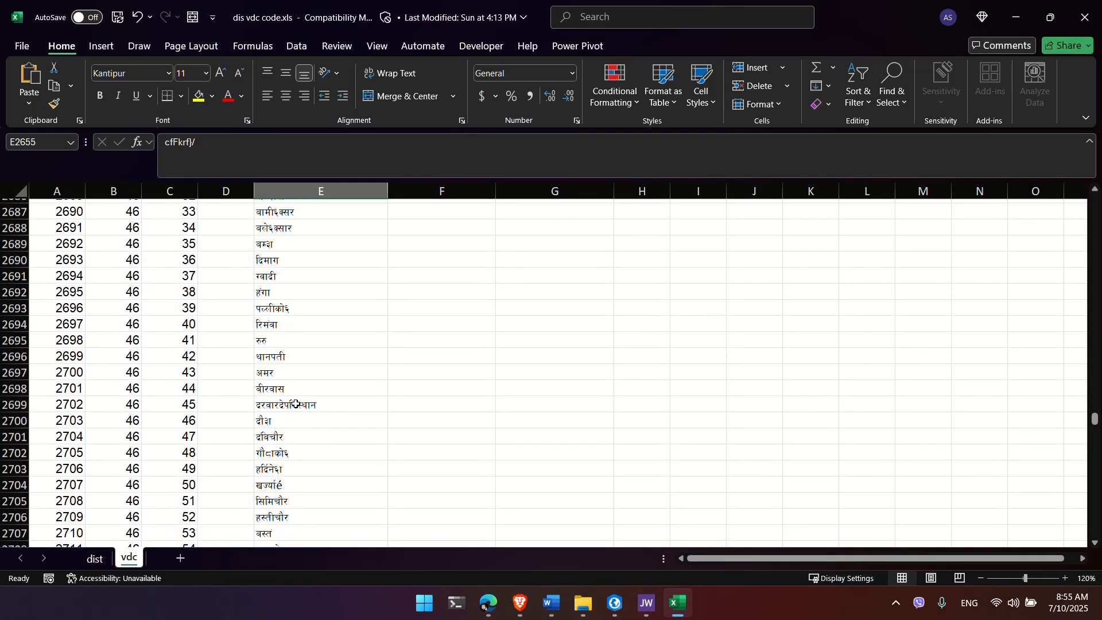
pyautogui.scroll(-4, 295, 404)
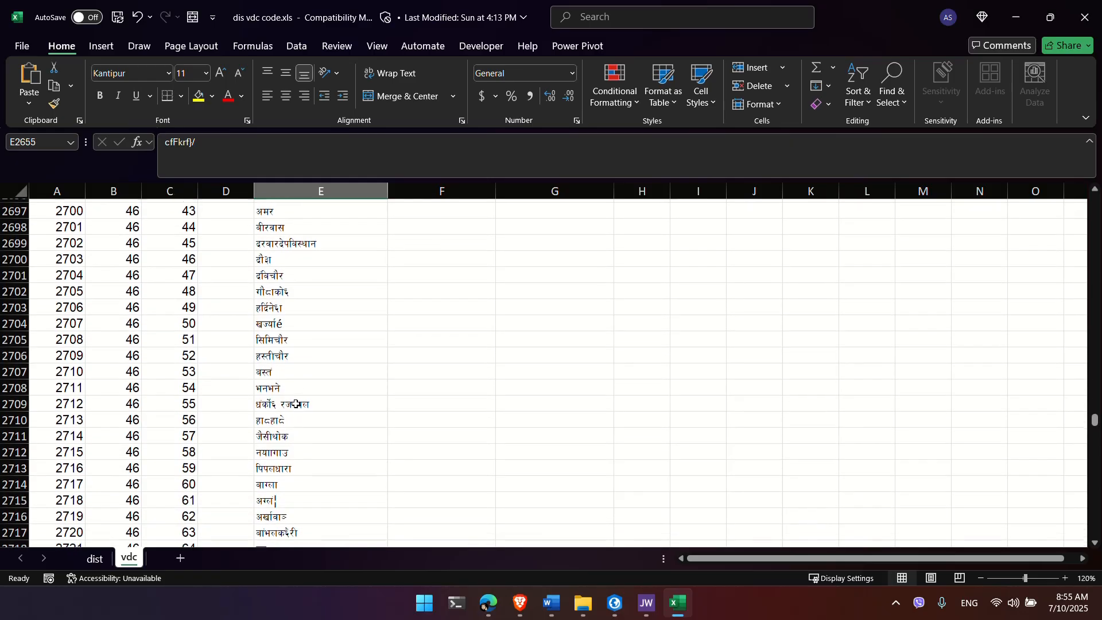
pyautogui.scroll(-4, 296, 403)
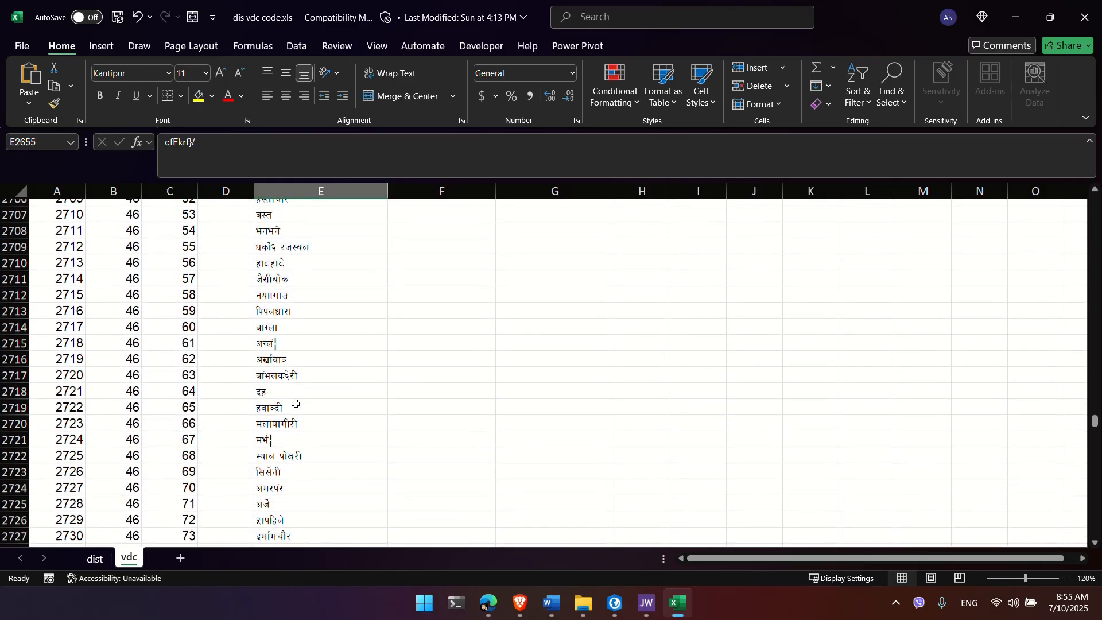
pyautogui.scroll(-1, 295, 403)
# Step: Inspect the Hawangdi row 2719, confirming VdcCode 65 and VDC_SID 2722
pyautogui.click(288, 401)
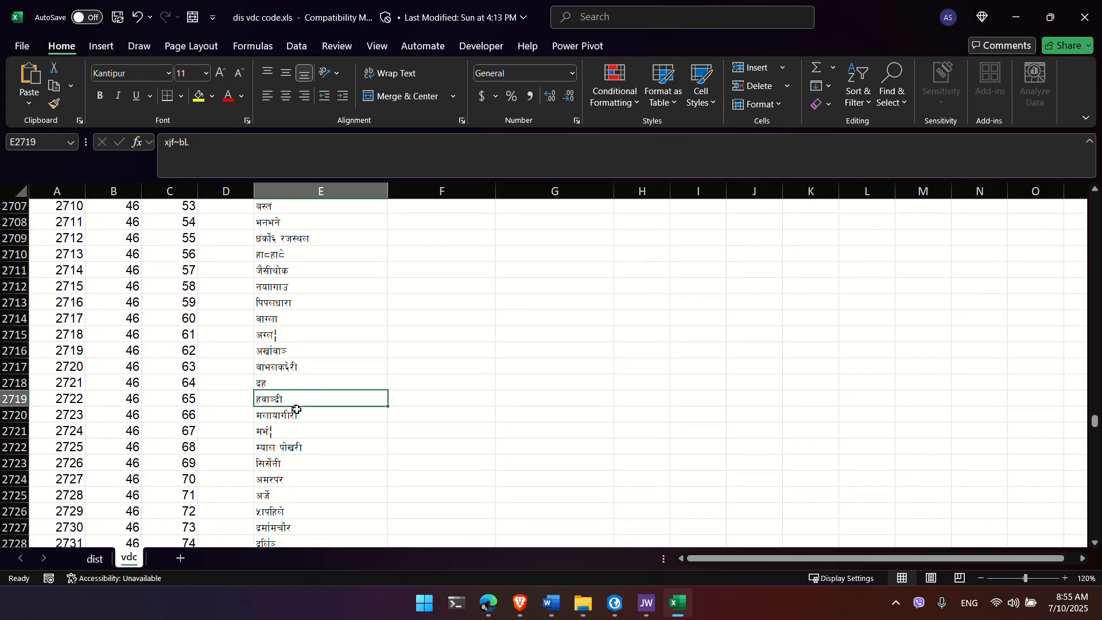
pyautogui.hotkey('alt', 'Tab')
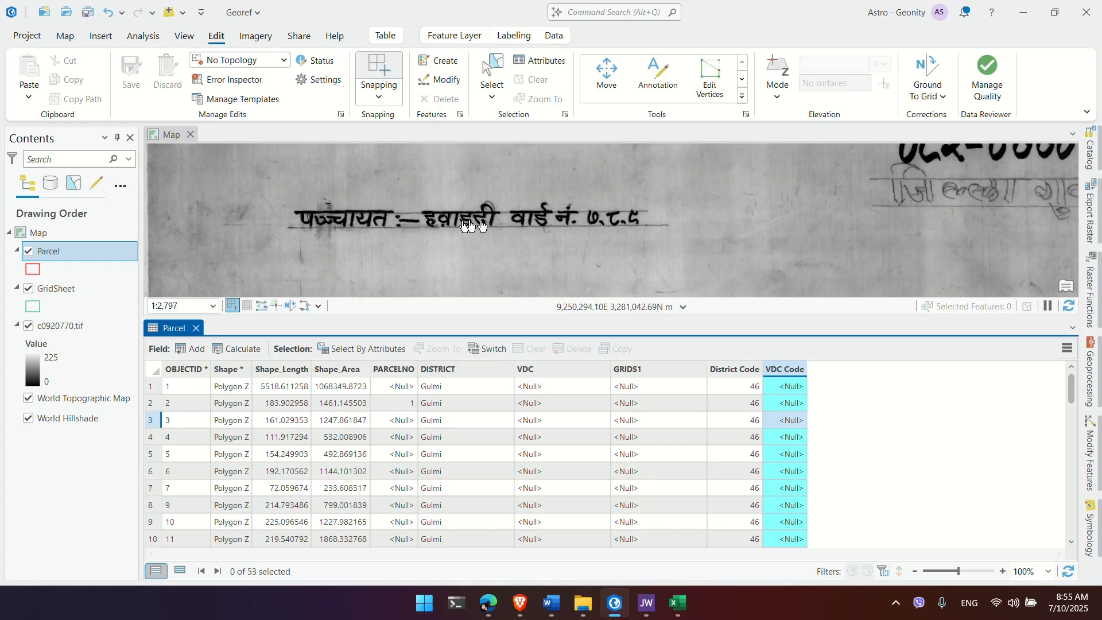
pyautogui.hotkey('alt', 'Tab')
pyautogui.click(422, 254)
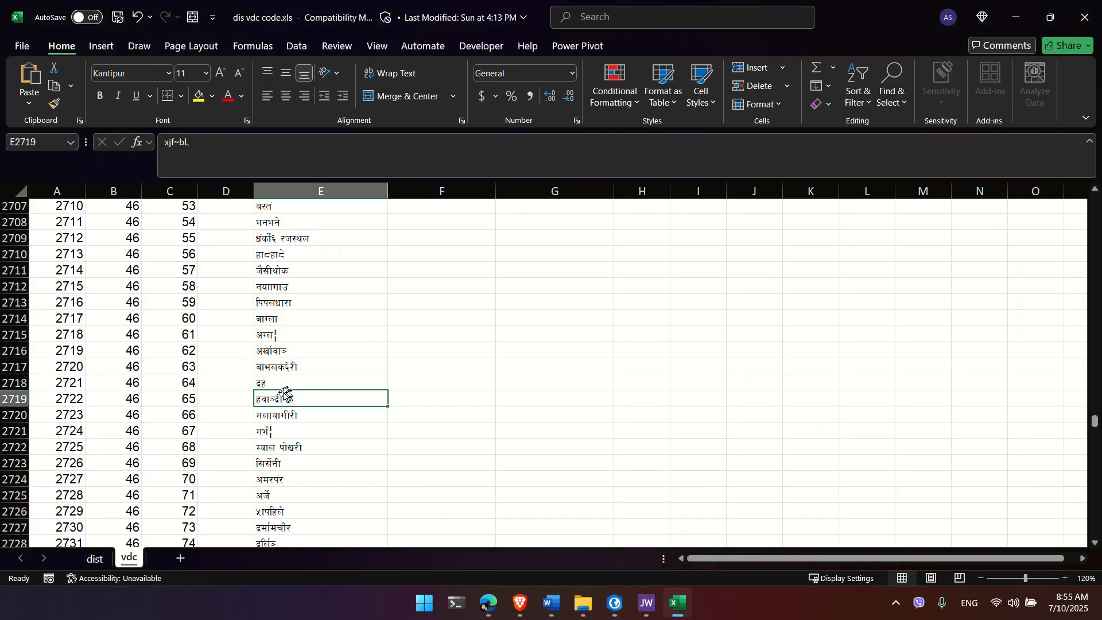
pyautogui.click(168, 400)
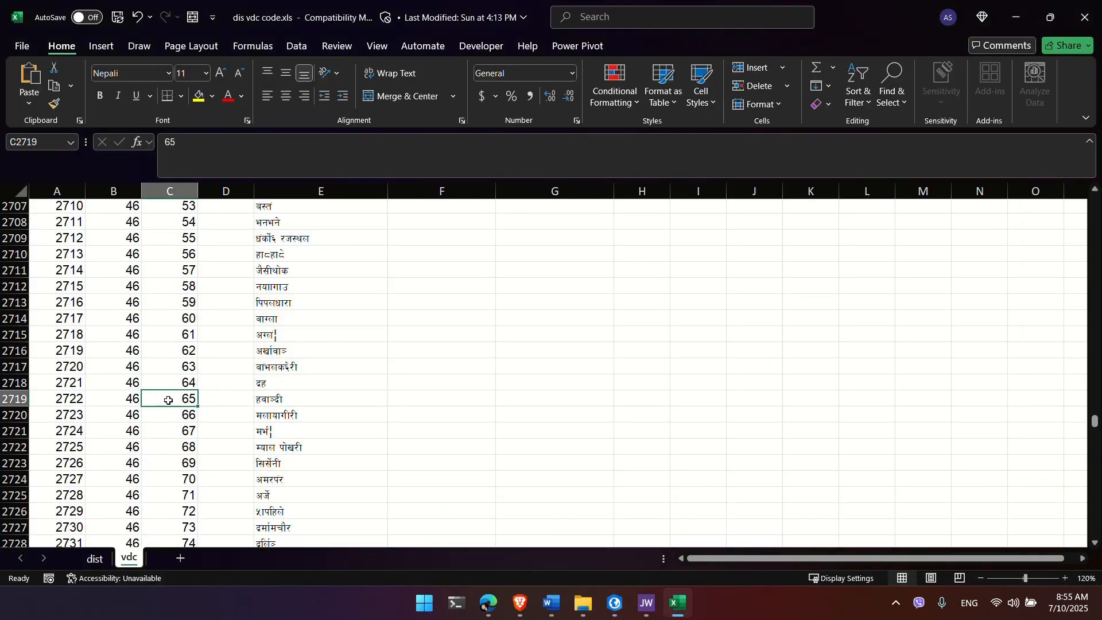
pyautogui.click(21, 400)
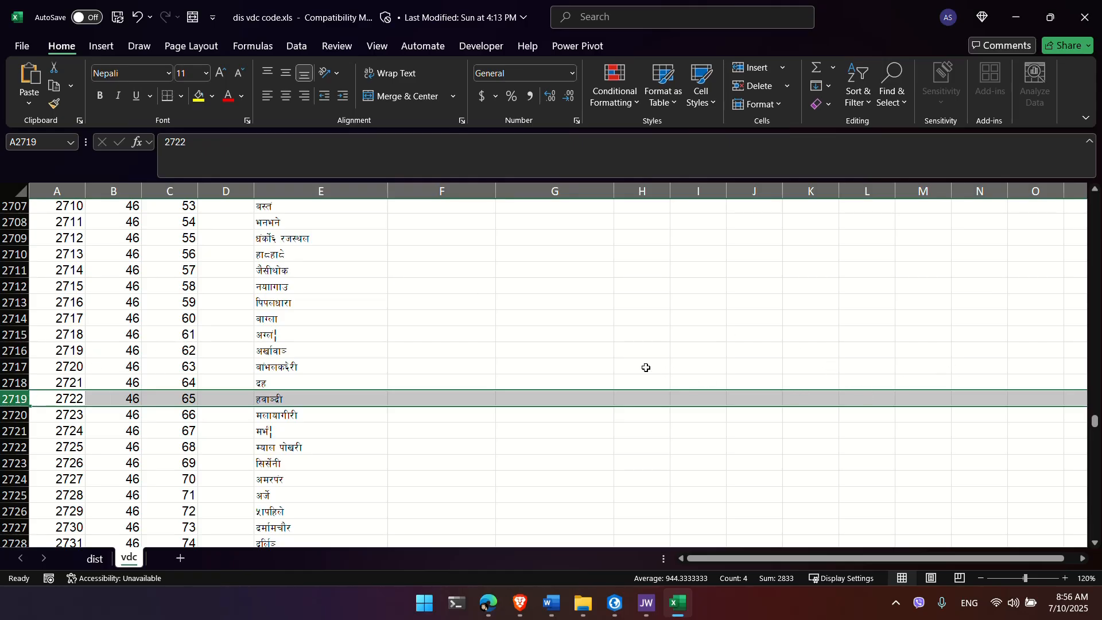
pyautogui.click(63, 400)
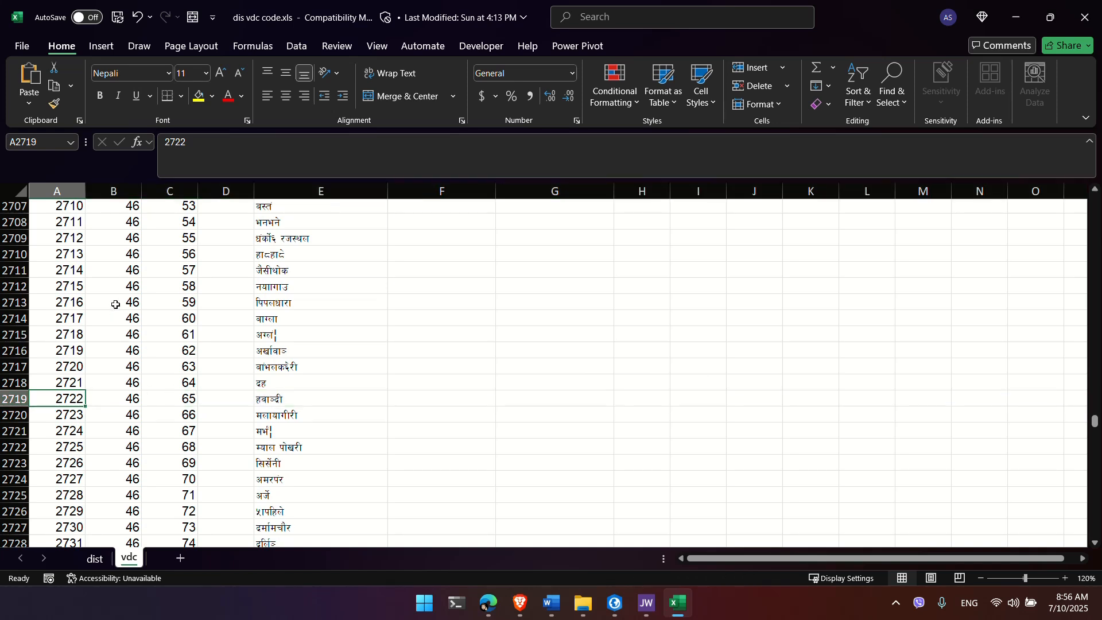
pyautogui.click(183, 397)
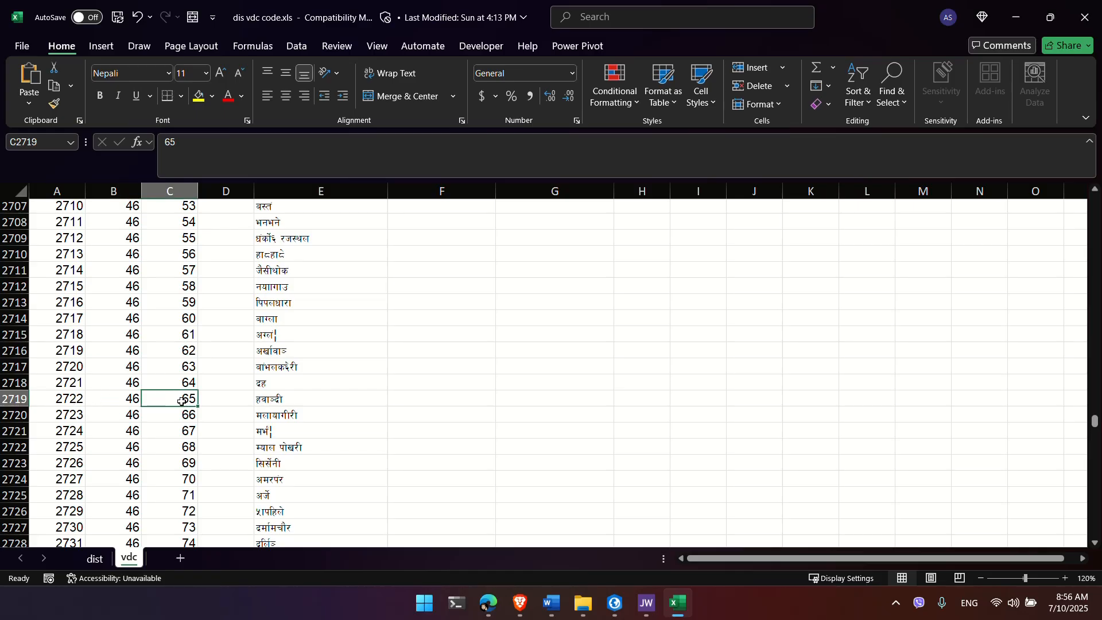
pyautogui.click(67, 398)
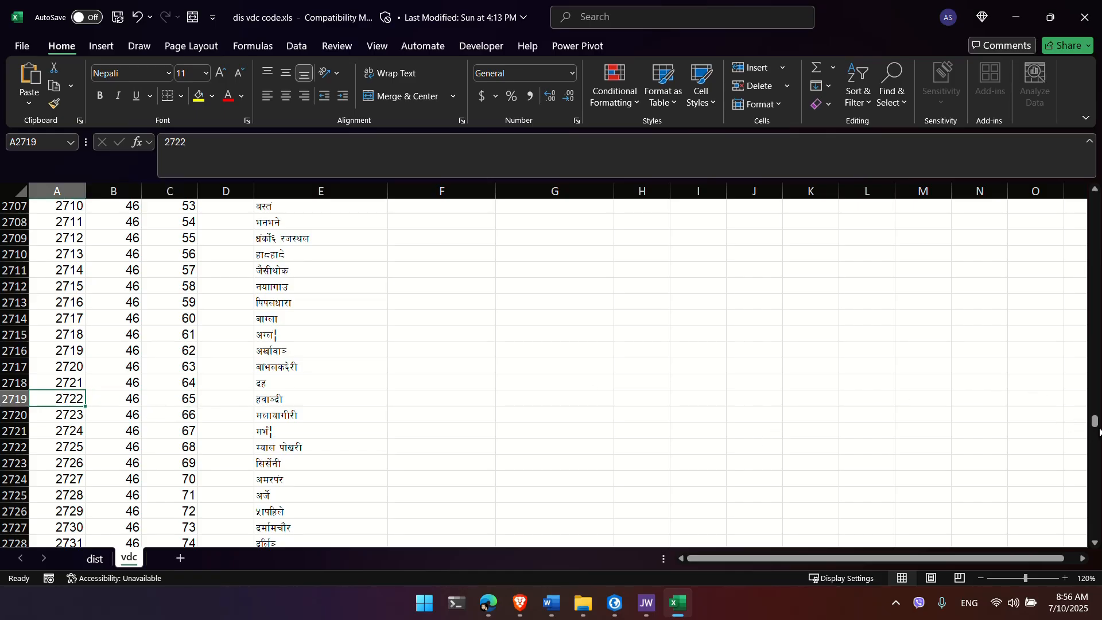
# Step: Glance at the ArcGIS Pro project and recheck VDC code 65 on the Hawangdi row
pyautogui.click(865, 96)
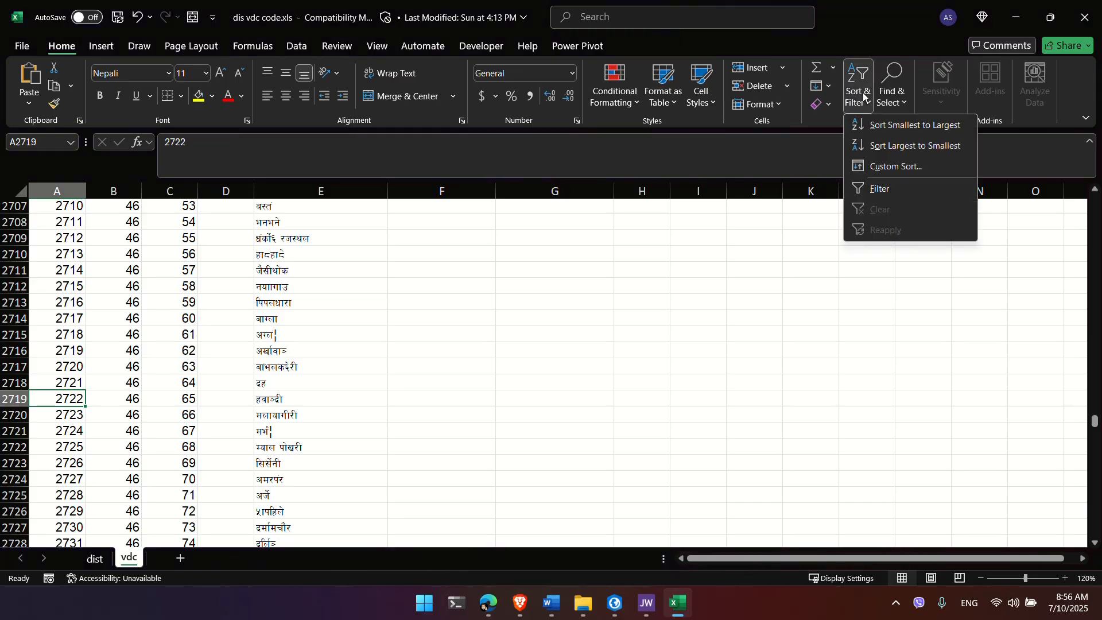
pyautogui.click(865, 95)
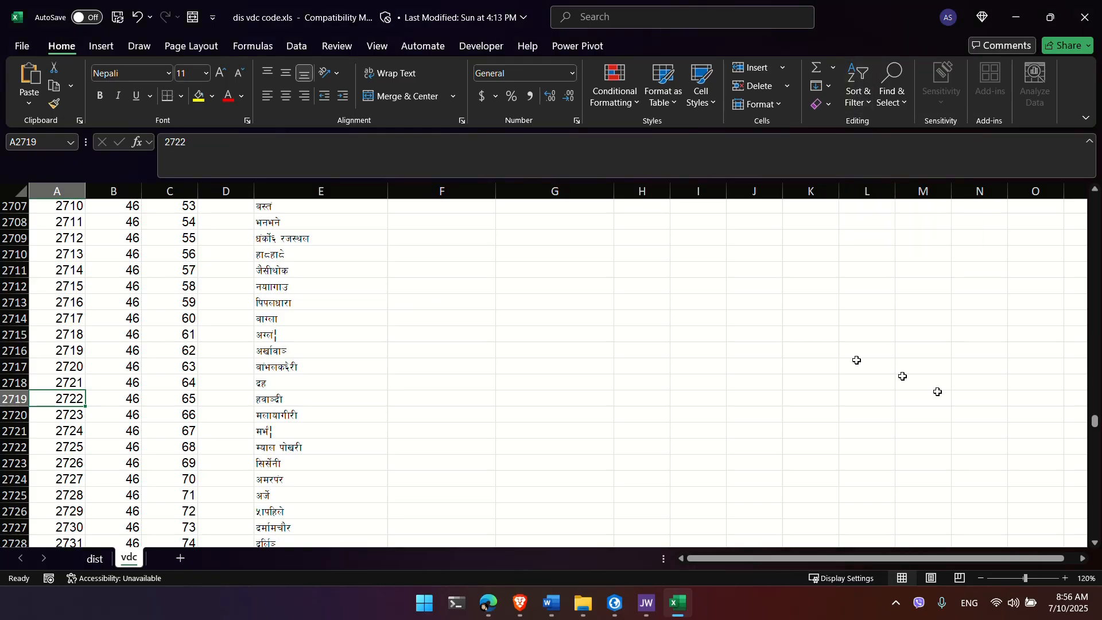
pyautogui.moveTo(1097, 422); pyautogui.dragTo(1046, 529)
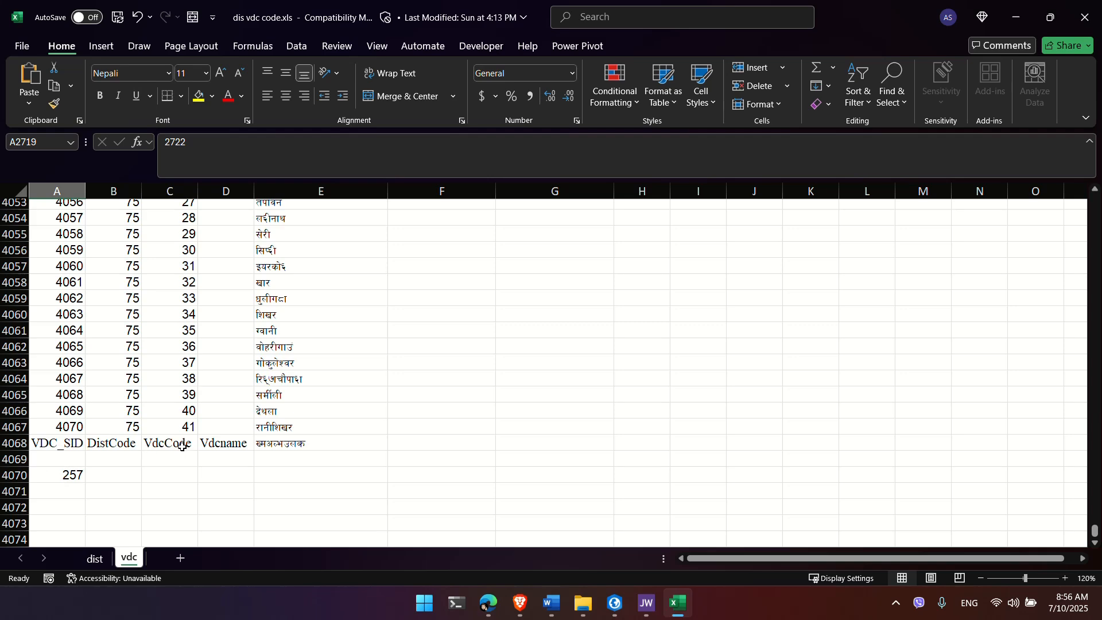
pyautogui.hotkey('alt', 'Tab')
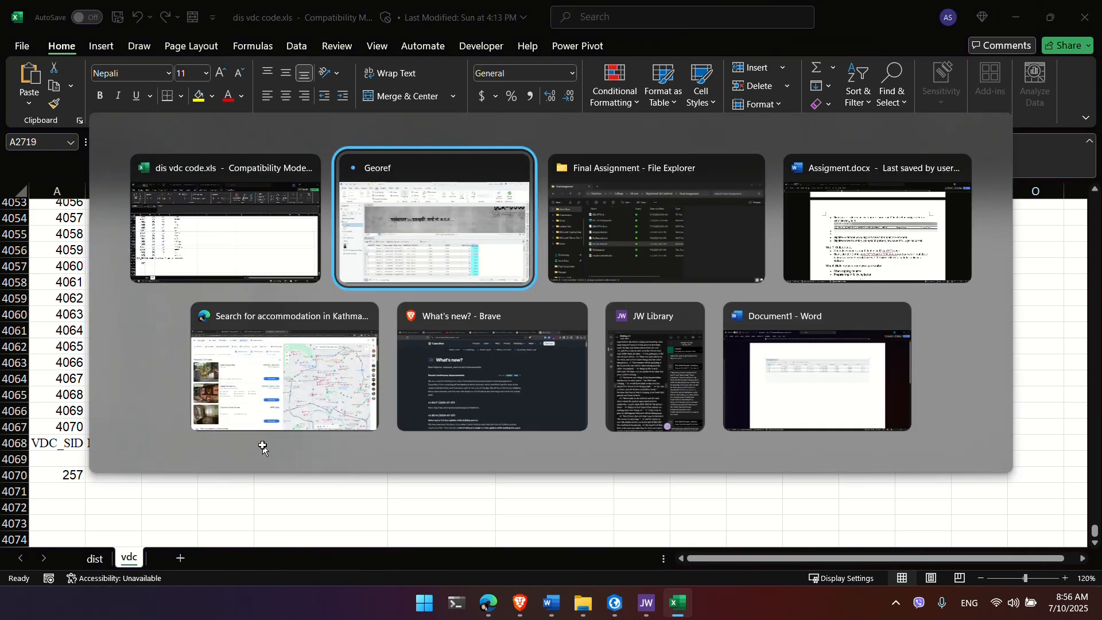
pyautogui.hotkey('alt', 'Tab')
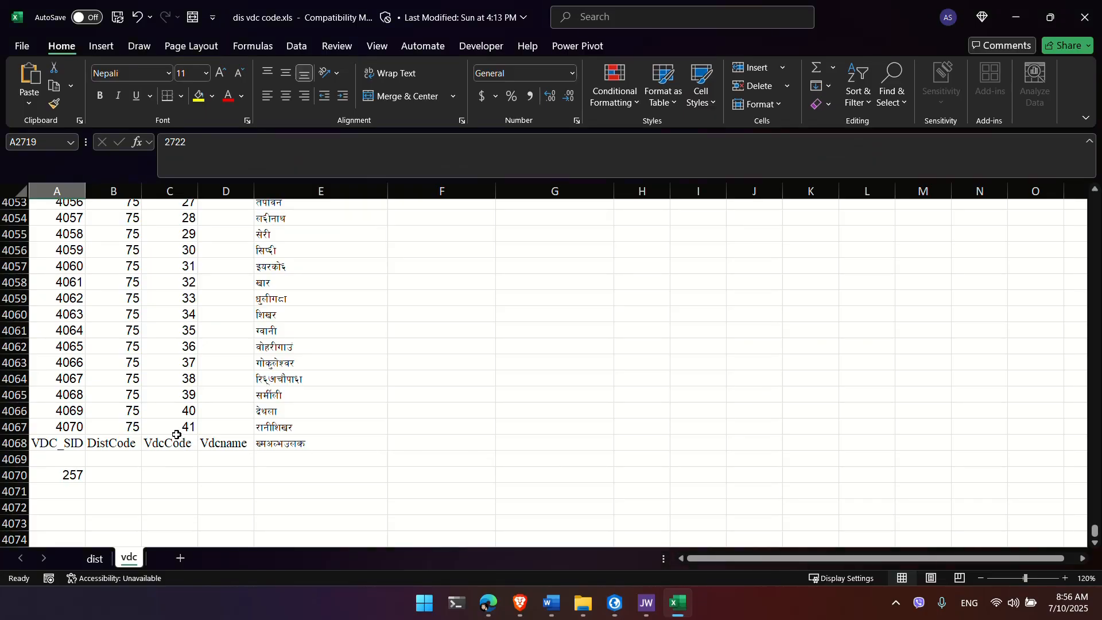
pyautogui.press('Up')
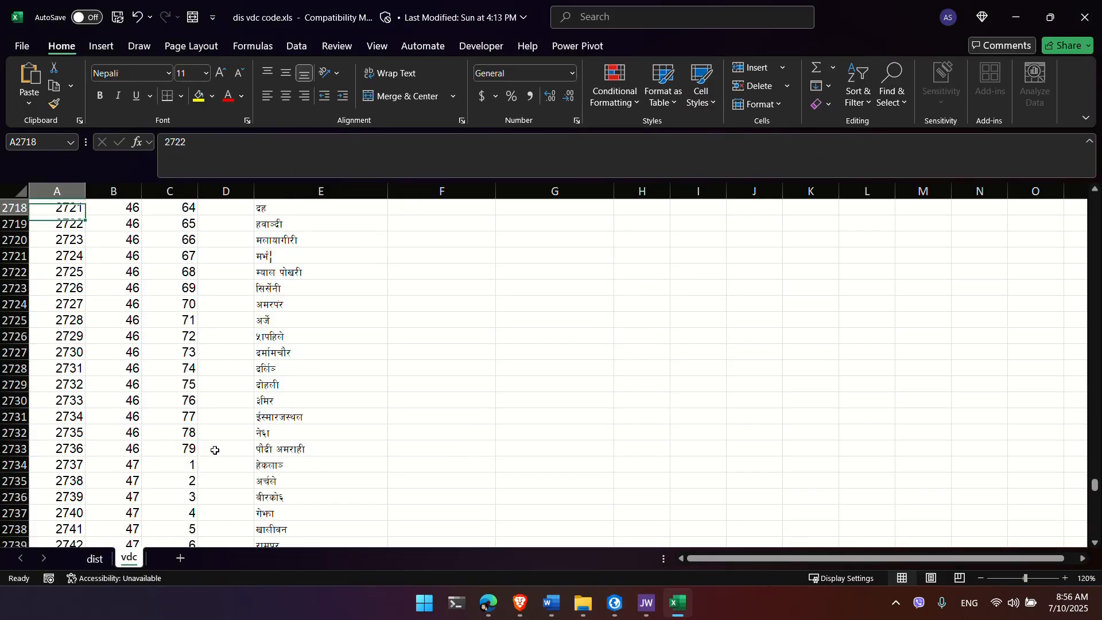
pyautogui.press('Down')
pyautogui.scroll(1, 303, 229)
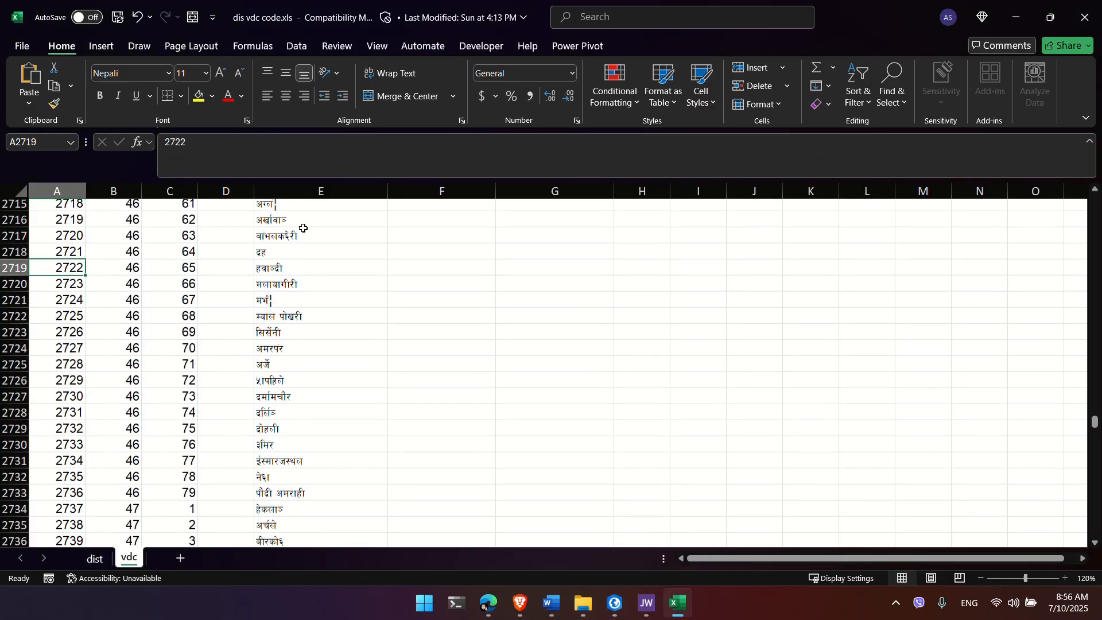
pyautogui.click(176, 269)
# Step: Calculate VDC Code = 65 for all parcels, replacing the old 46 expression, then close the tool
pyautogui.hotkey('alt', 'Tab')
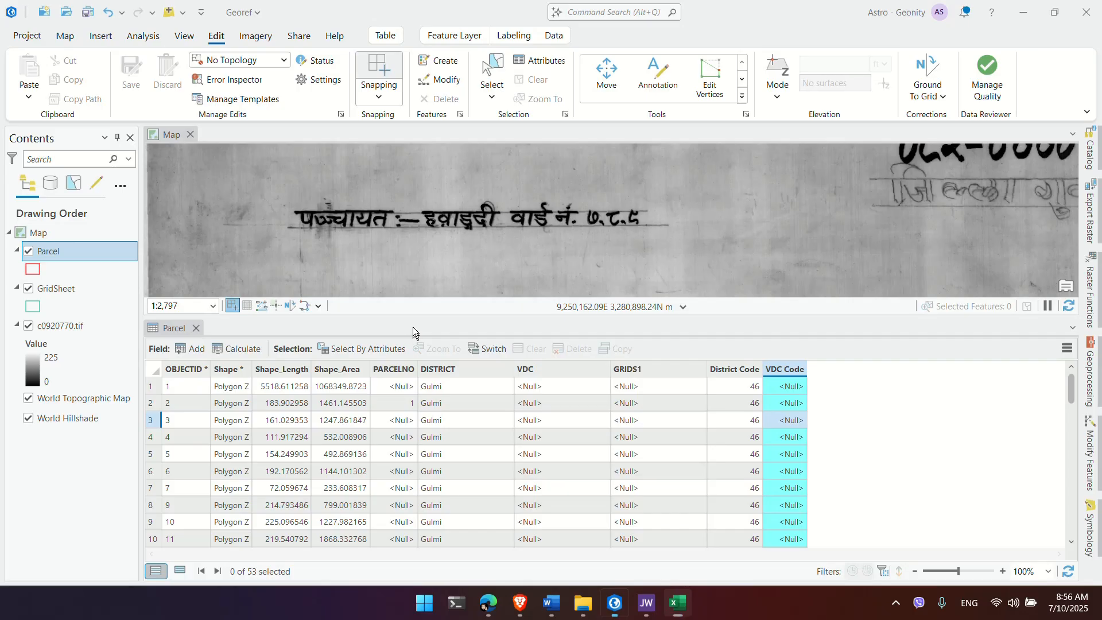
pyautogui.rightClick(787, 374)
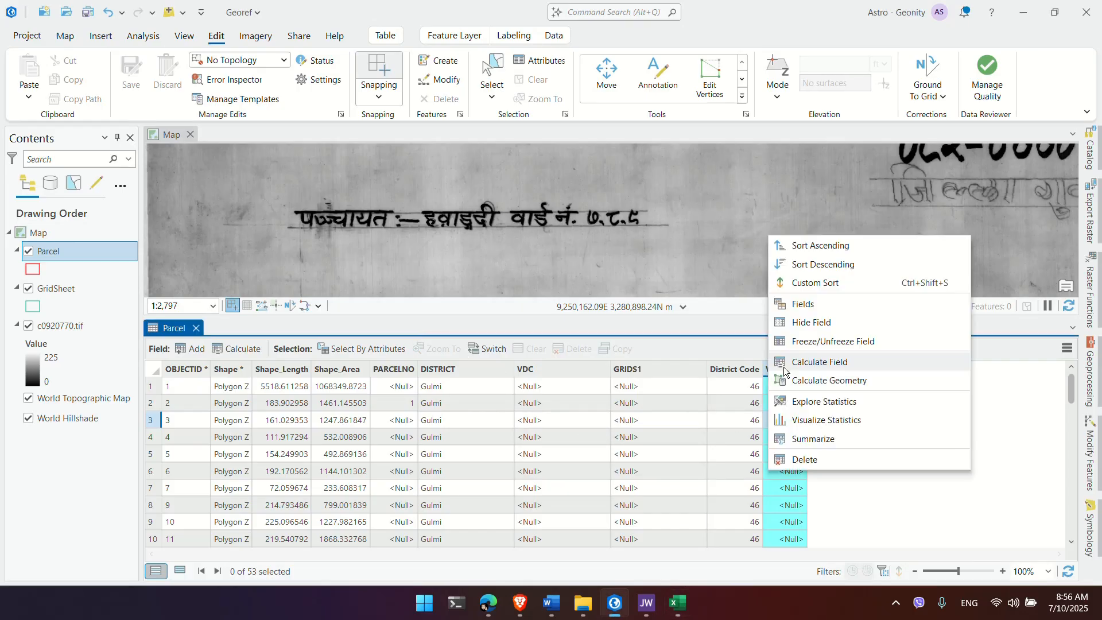
pyautogui.click(793, 367)
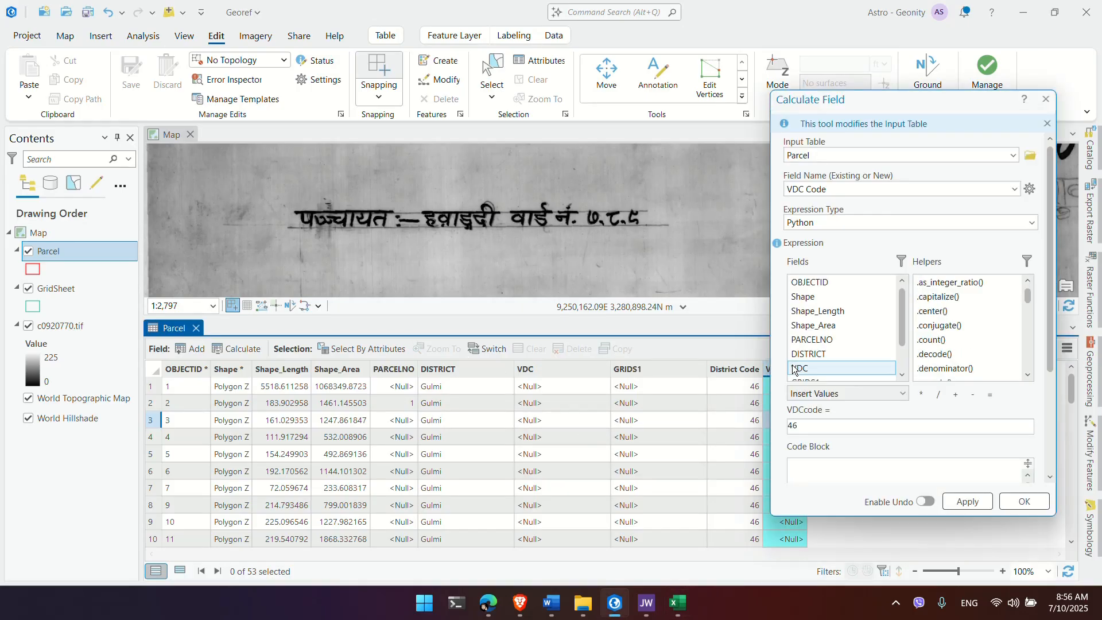
pyautogui.moveTo(820, 425); pyautogui.dragTo(772, 426)
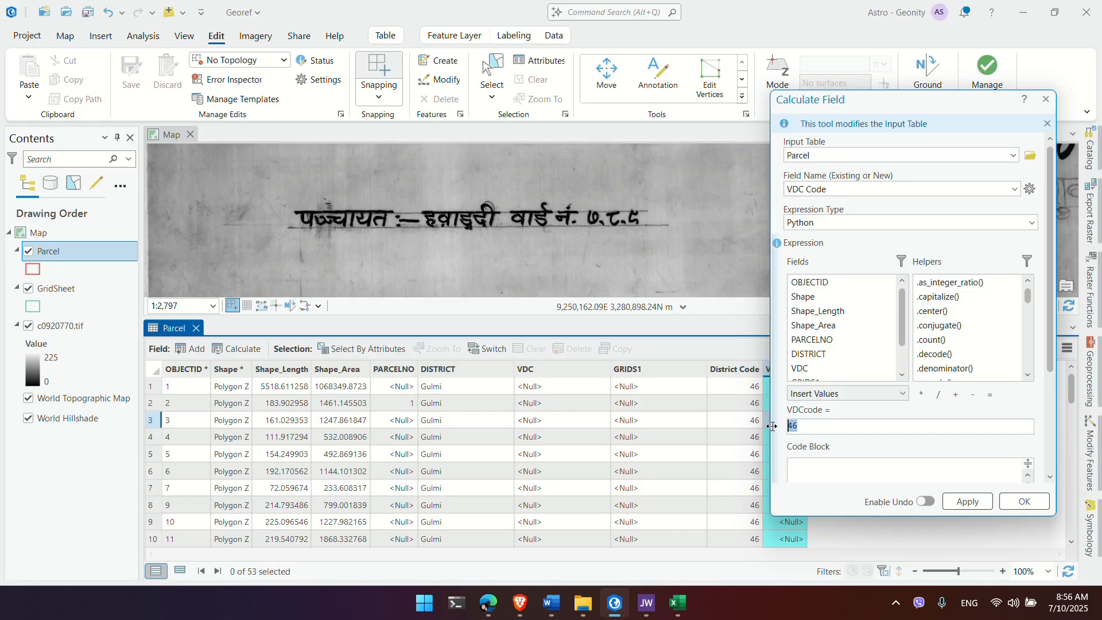
pyautogui.write('65')
pyautogui.click(967, 502)
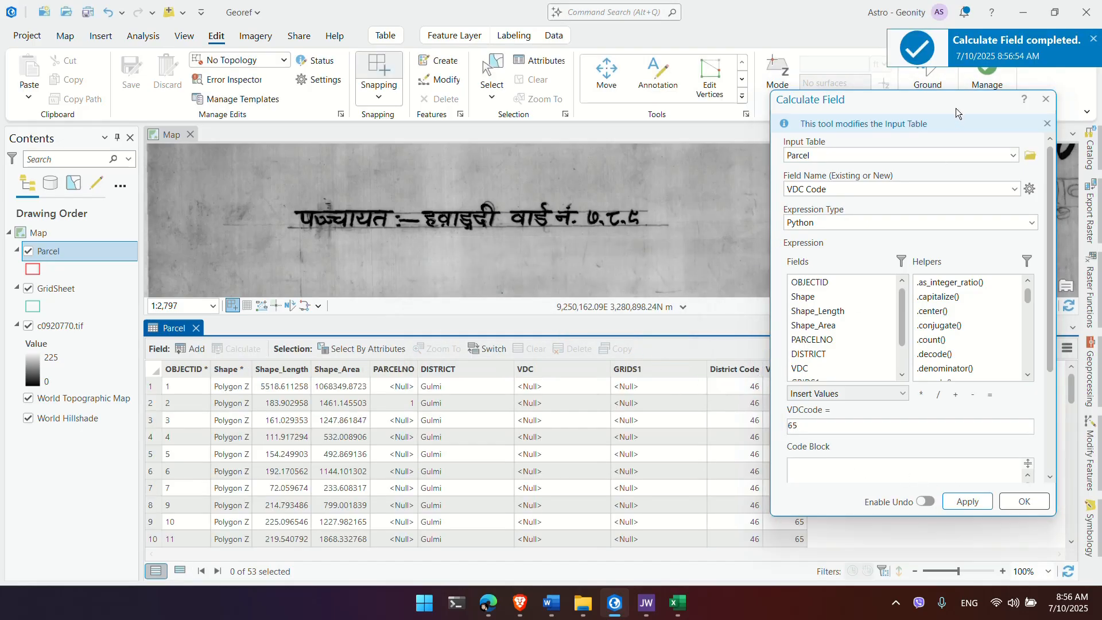
pyautogui.click(1044, 100)
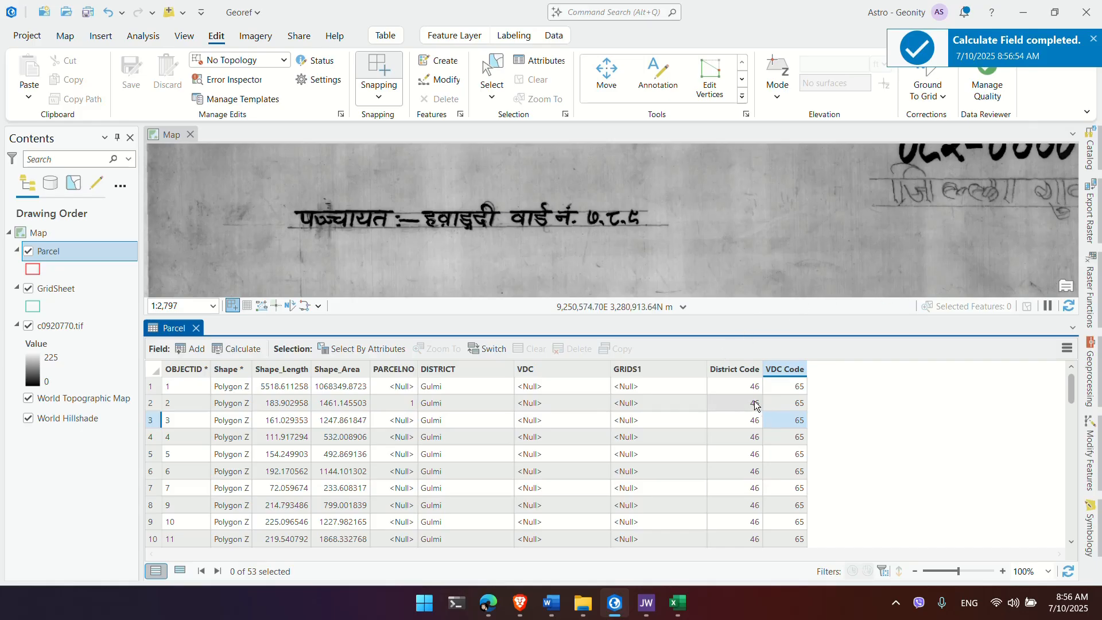
# Step: Run Calculate Field on VDC with the expression 'Hawangdi' to fill every parcel
pyautogui.click(552, 370)
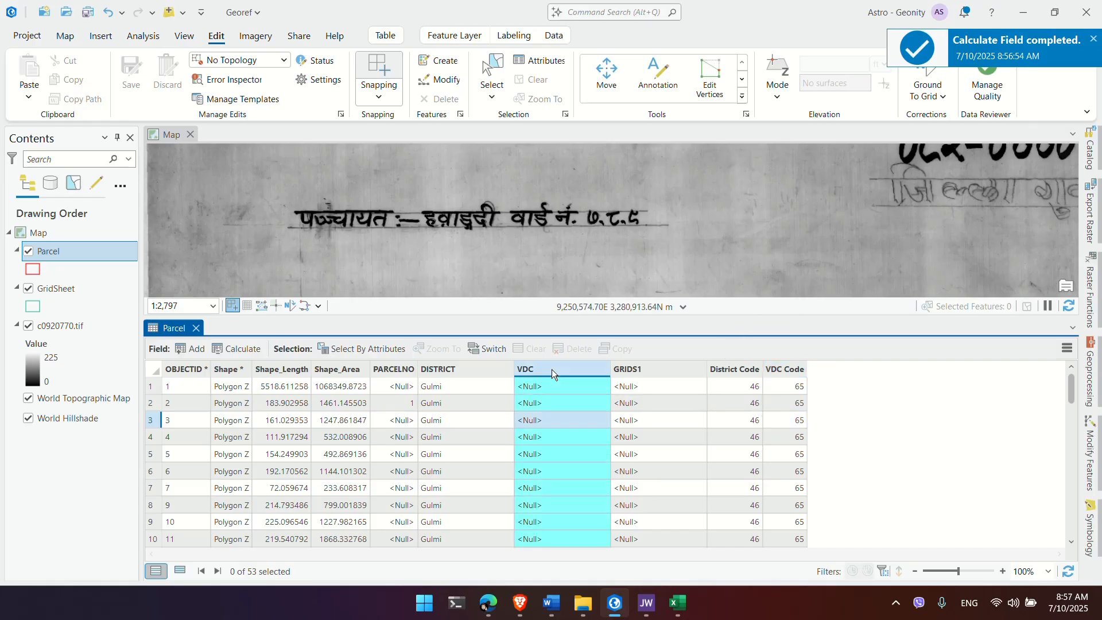
pyautogui.rightClick(552, 370)
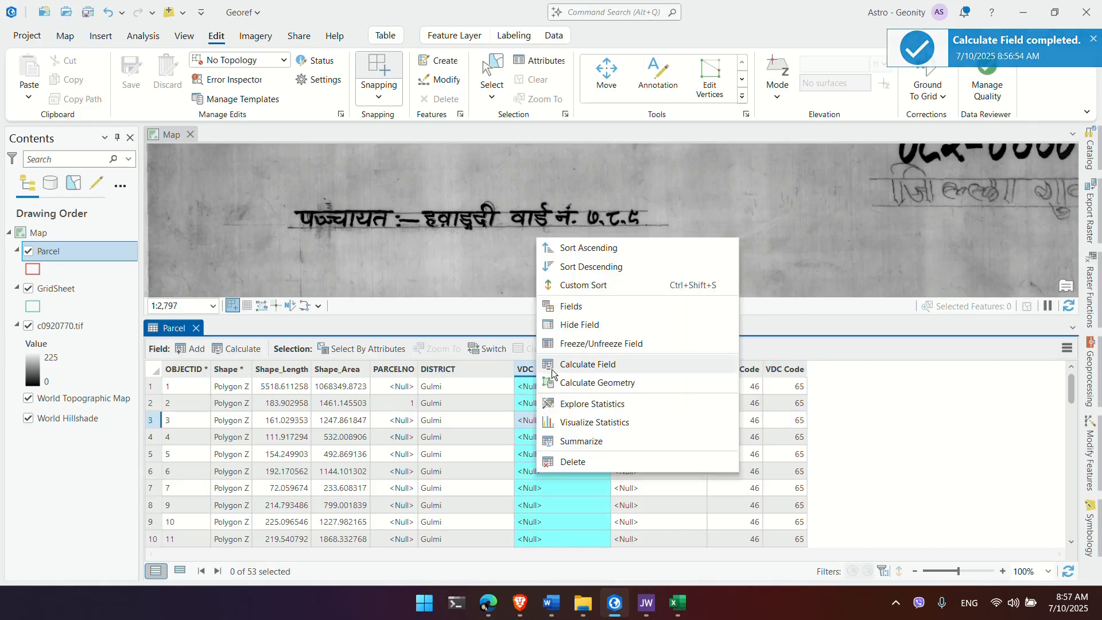
pyautogui.click(588, 363)
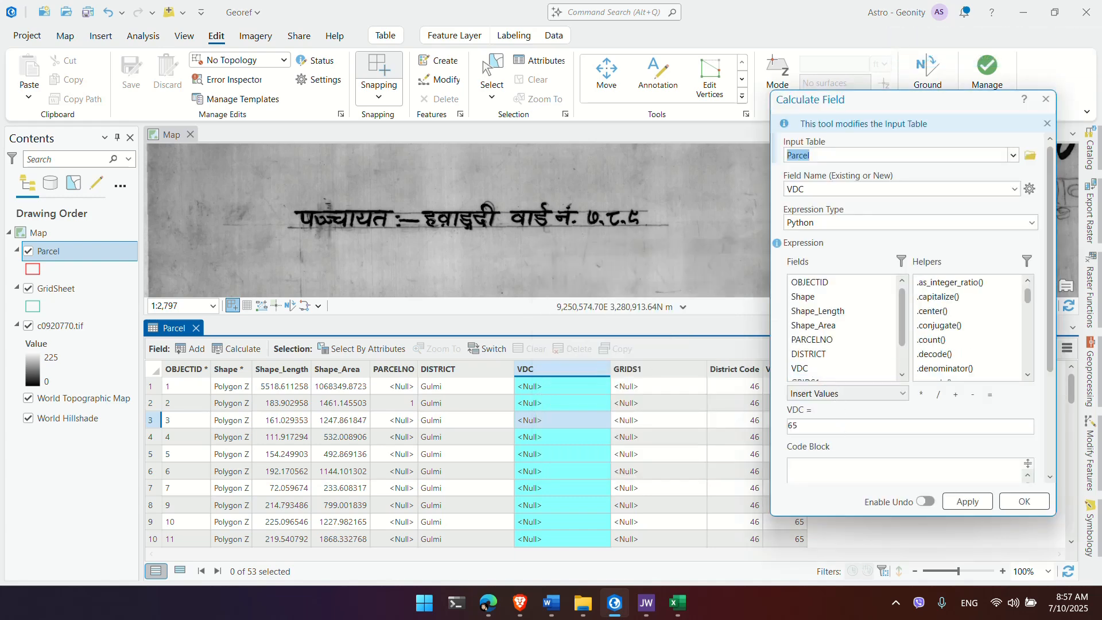
pyautogui.moveTo(804, 426); pyautogui.dragTo(764, 434)
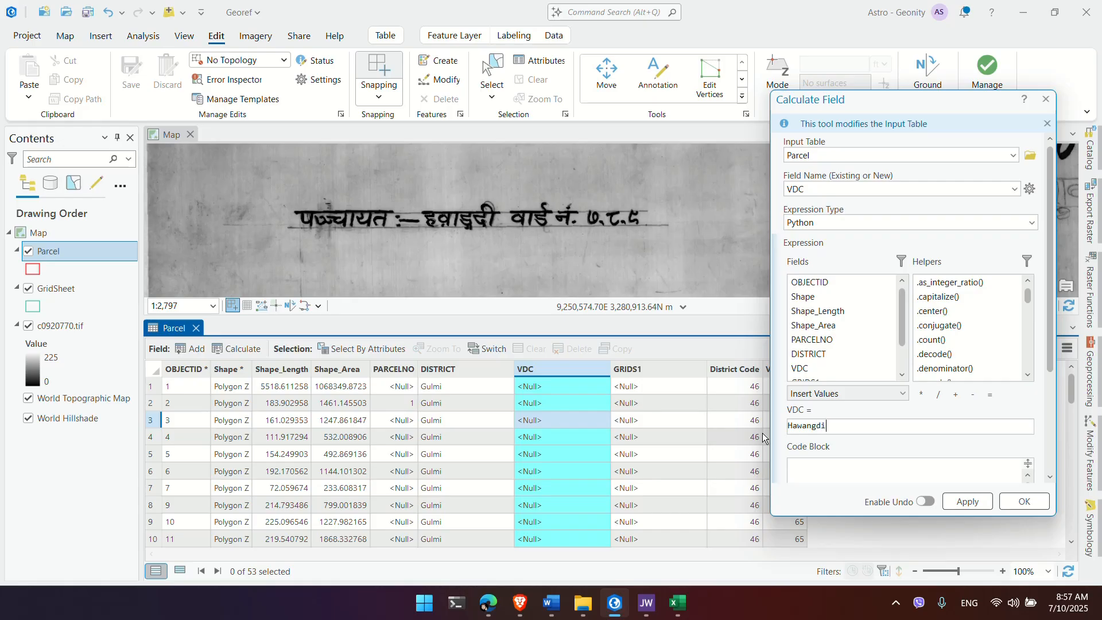
pyautogui.hotkey('ctrl', 'a')
pyautogui.press('BackSpace')
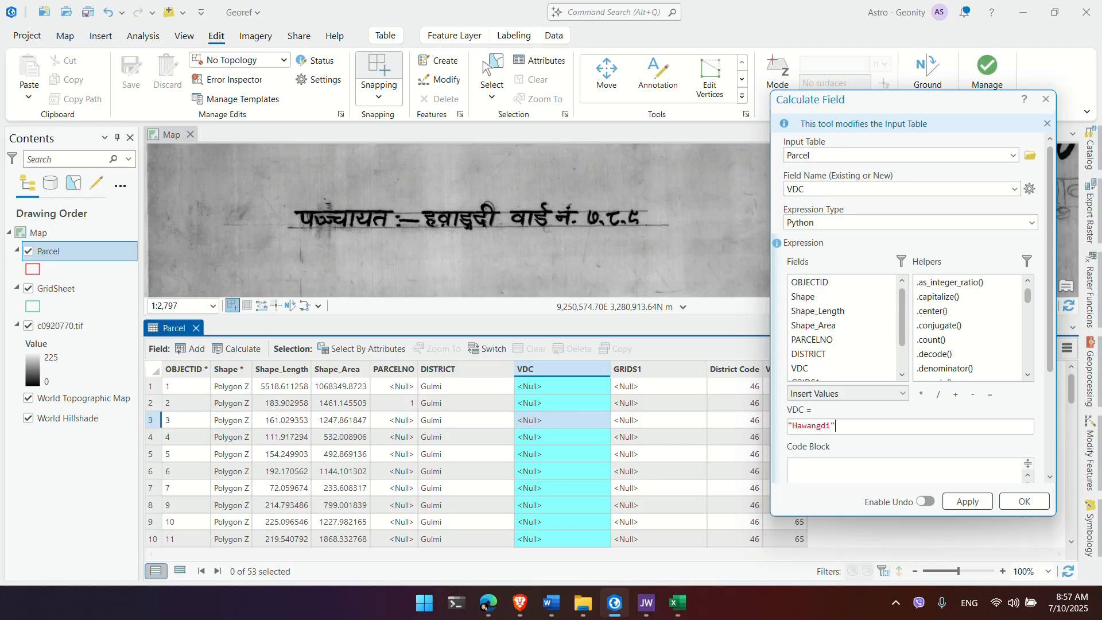
pyautogui.click(967, 502)
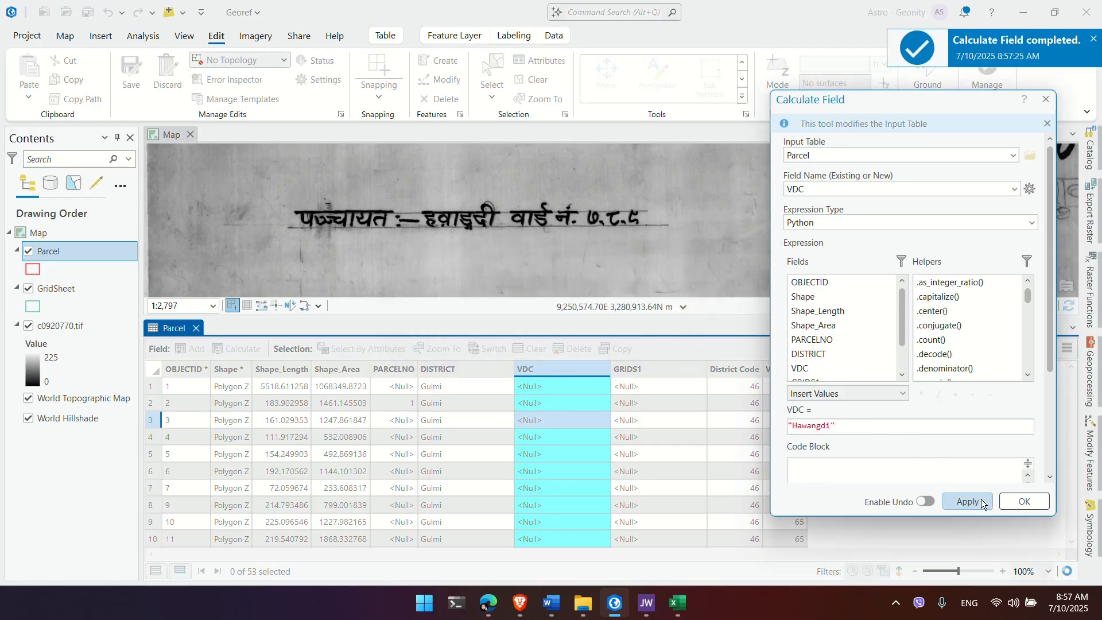
pyautogui.click(591, 421)
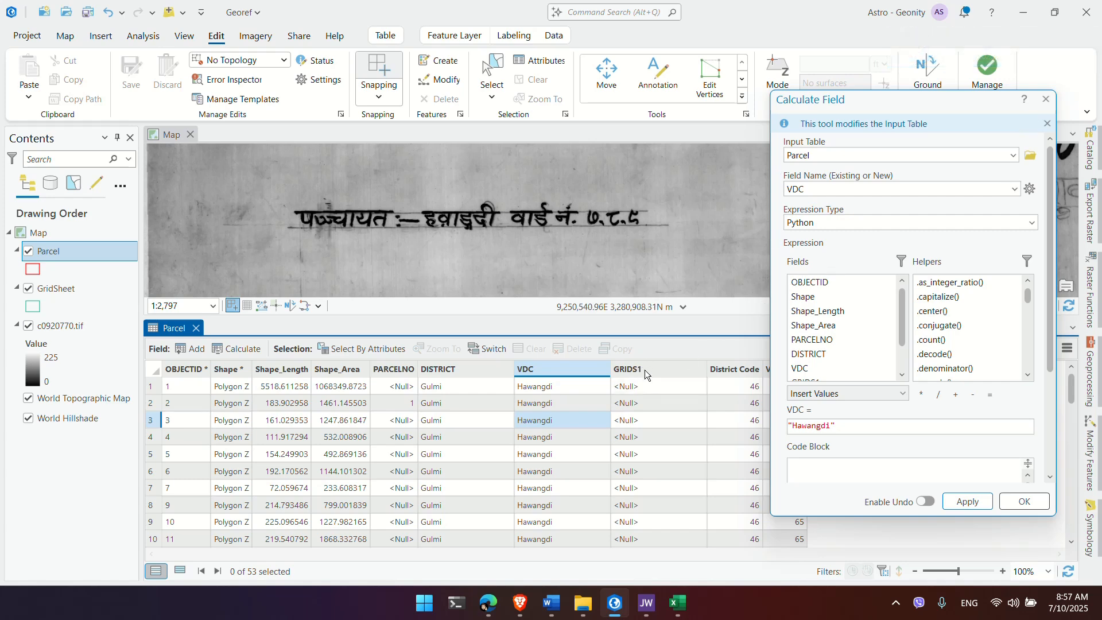
# Step: Retarget the calculation to GRIDS1, set it to '092-0770', apply, and close with OK
pyautogui.click(1015, 189)
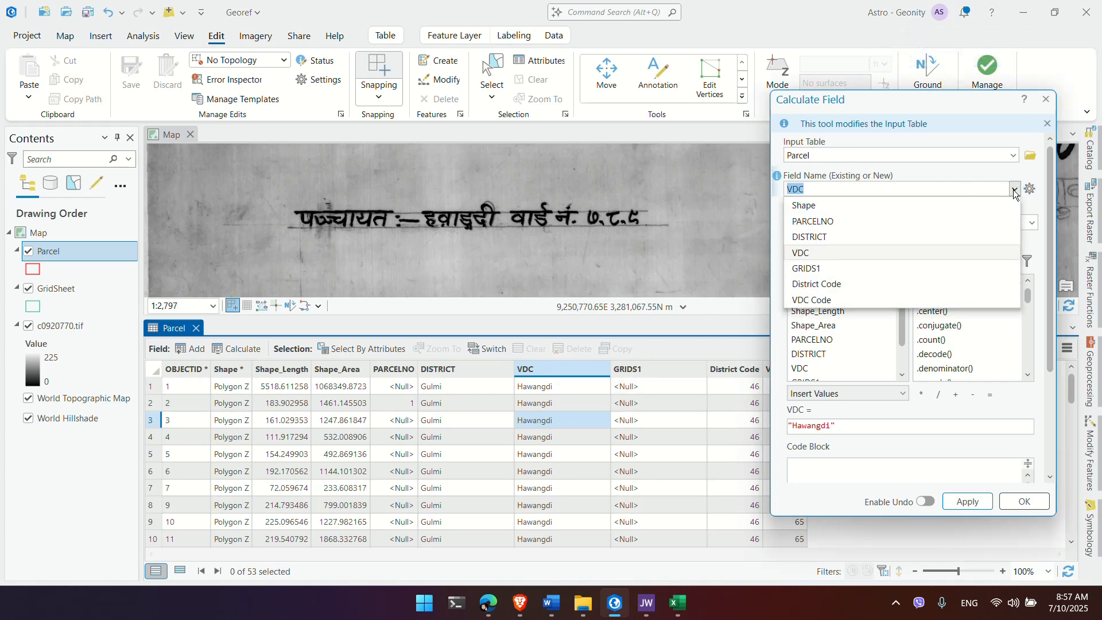
pyautogui.click(881, 272)
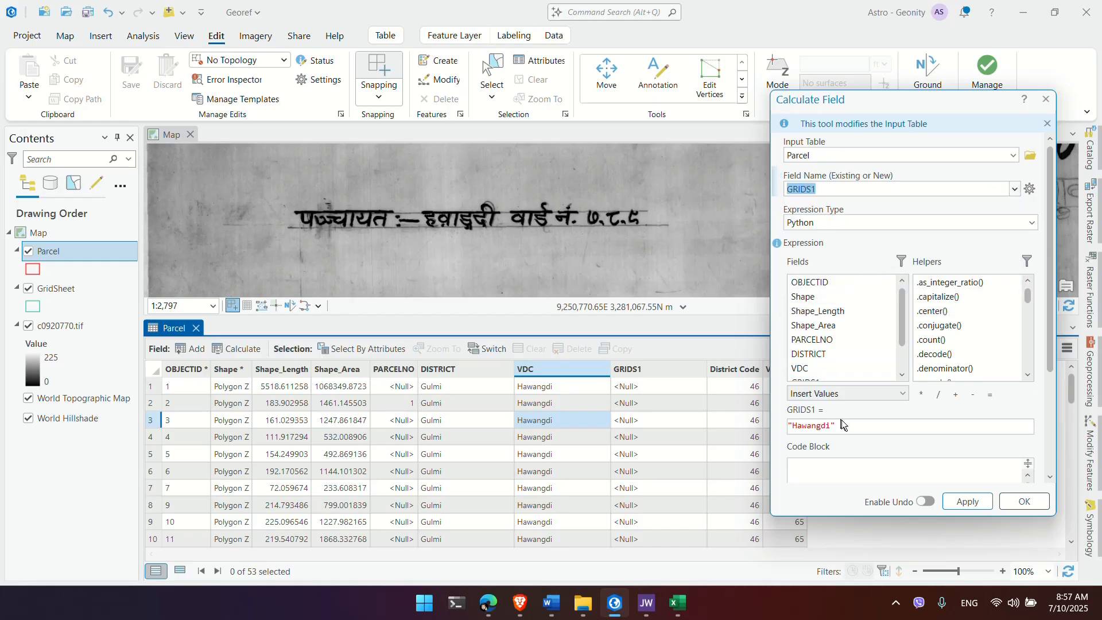
pyautogui.scroll(-2, 427, 217)
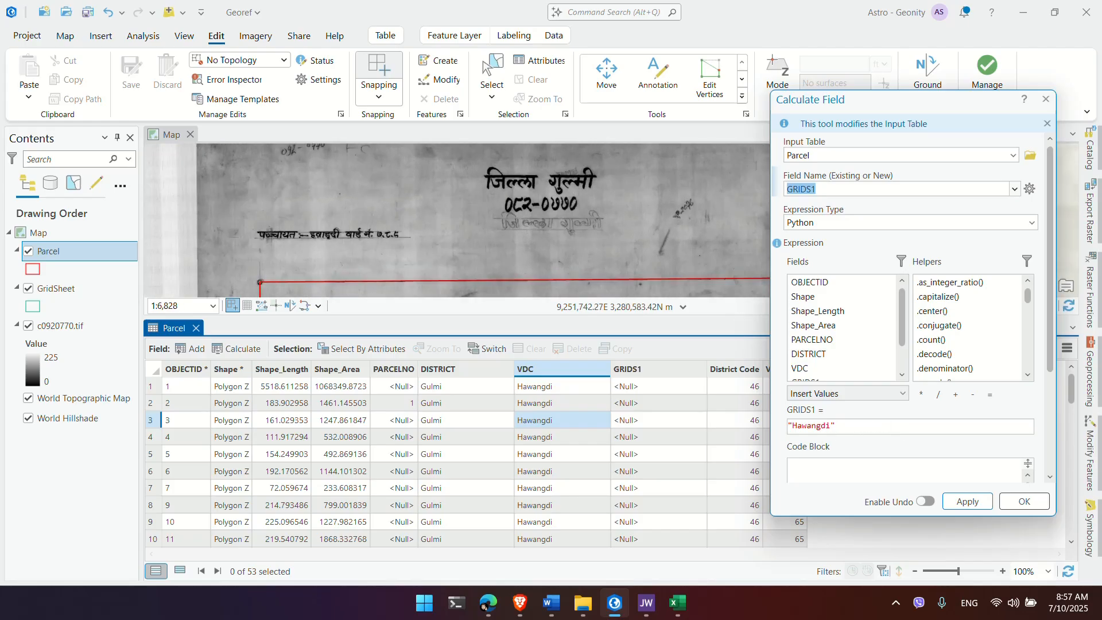
pyautogui.moveTo(836, 426); pyautogui.dragTo(779, 426)
pyautogui.press('BackSpace')
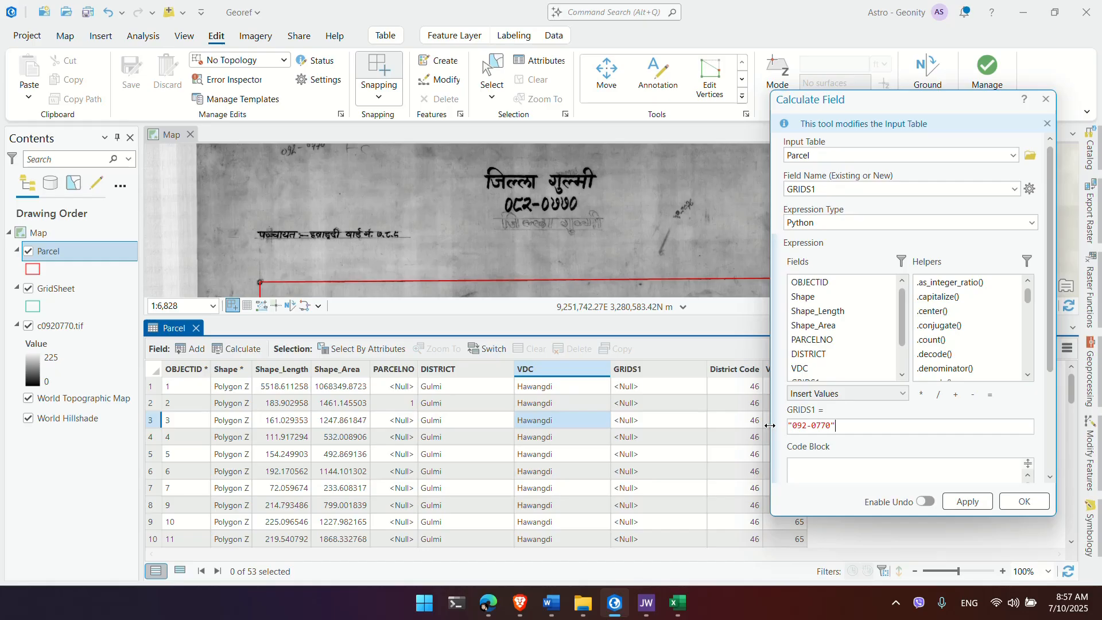
pyautogui.click(968, 501)
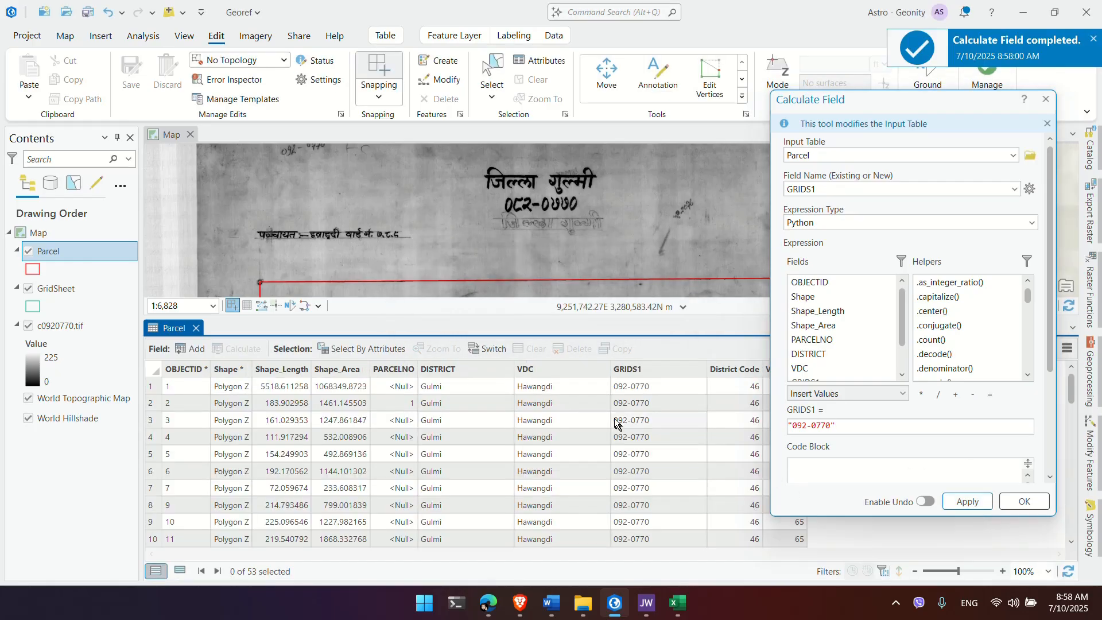
pyautogui.click(1023, 499)
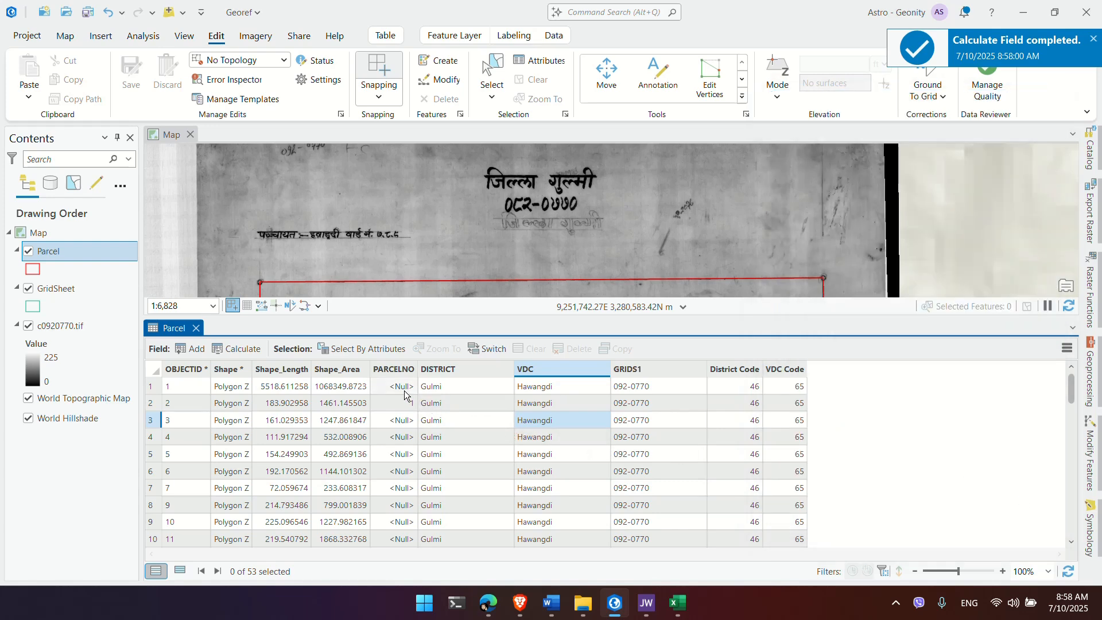
# Step: Select parcel 2 beside the ward label and show its attributes in the Attributes pane
pyautogui.moveTo(636, 247); pyautogui.dragTo(622, 165)
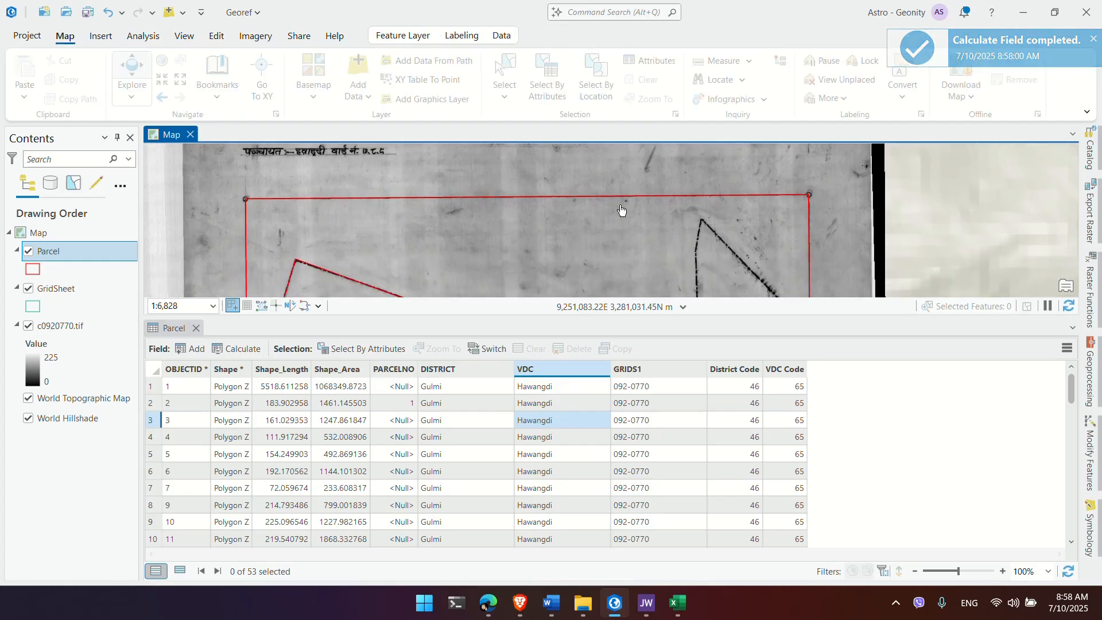
pyautogui.moveTo(629, 274)
pyautogui.mouseDown()
pyautogui.moveTo(619, 171)
pyautogui.moveTo(591, 239)
pyautogui.mouseUp()
pyautogui.scroll(4, 638, 195)
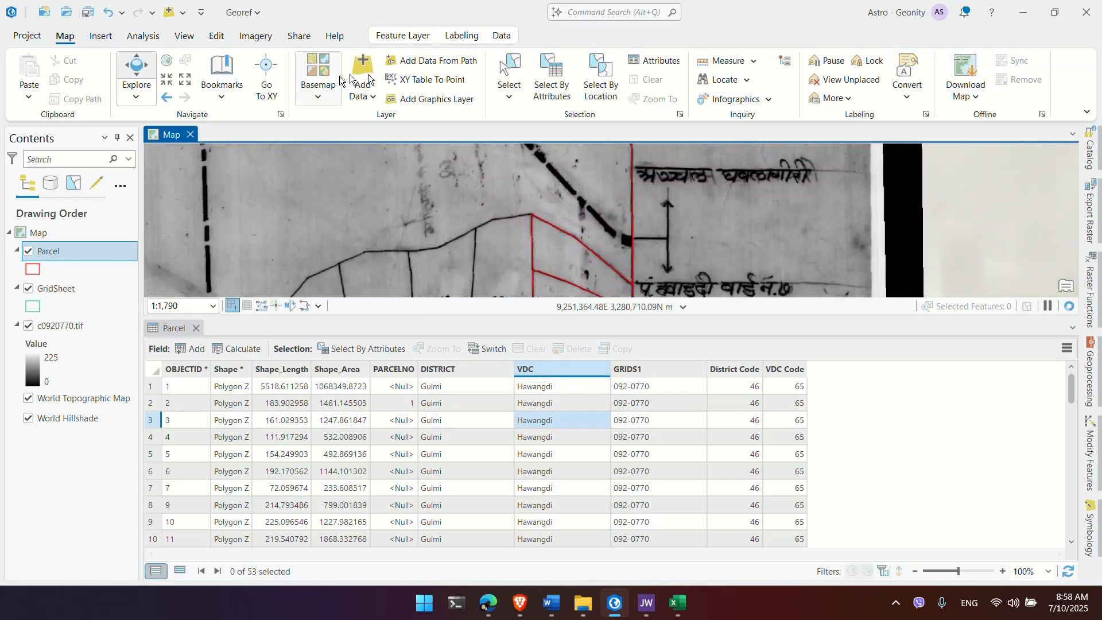
pyautogui.click(511, 69)
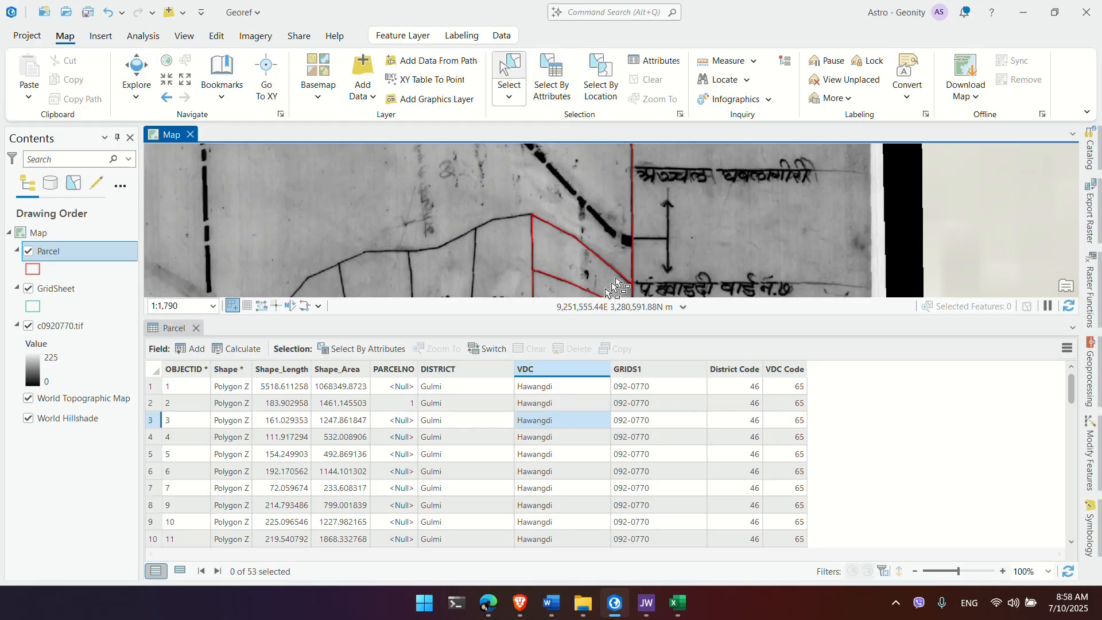
pyautogui.moveTo(638, 244); pyautogui.dragTo(637, 191)
pyautogui.click(600, 215)
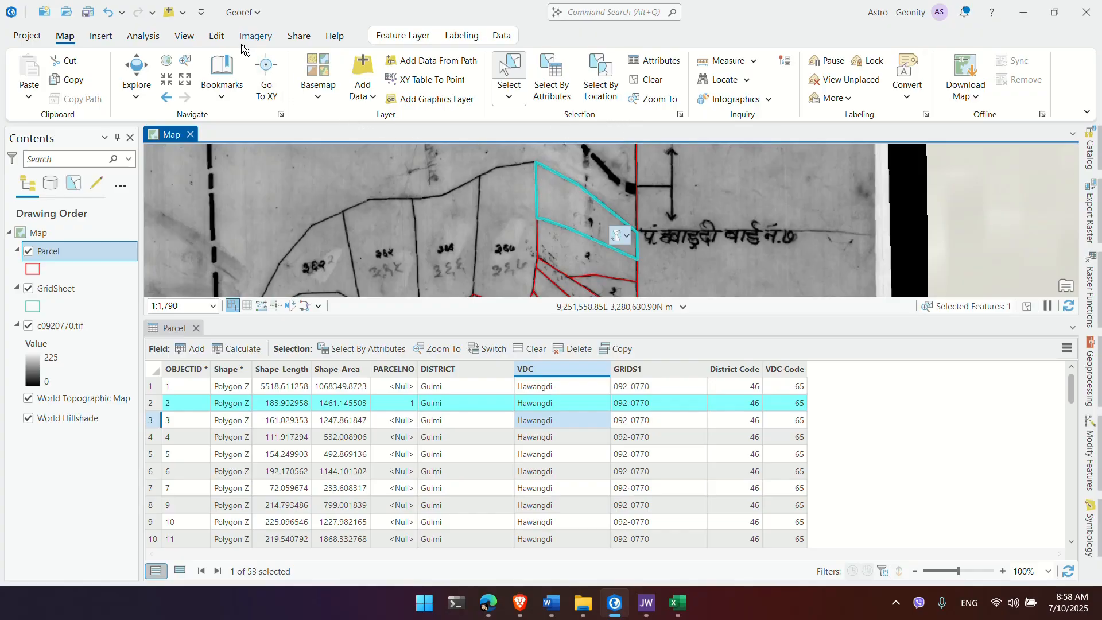
pyautogui.click(217, 35)
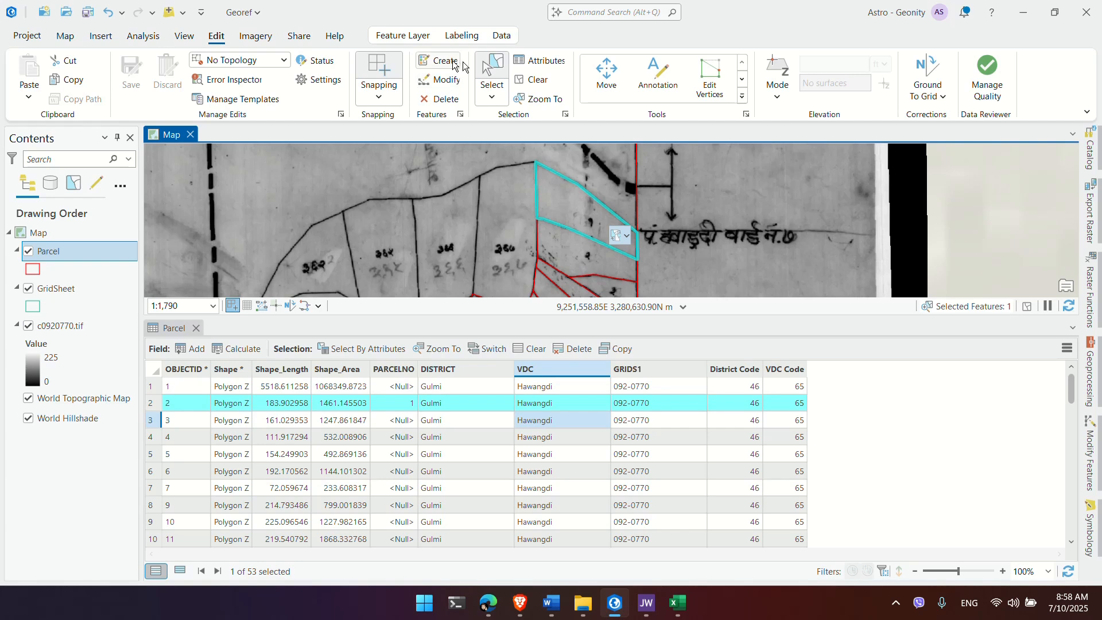
pyautogui.click(530, 61)
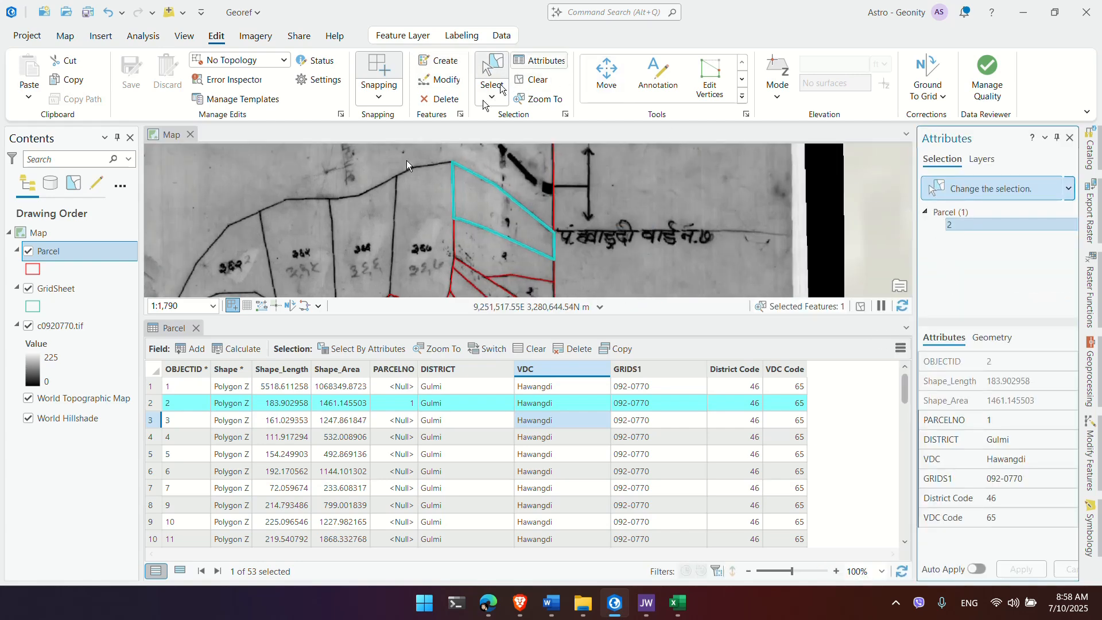
pyautogui.click(195, 329)
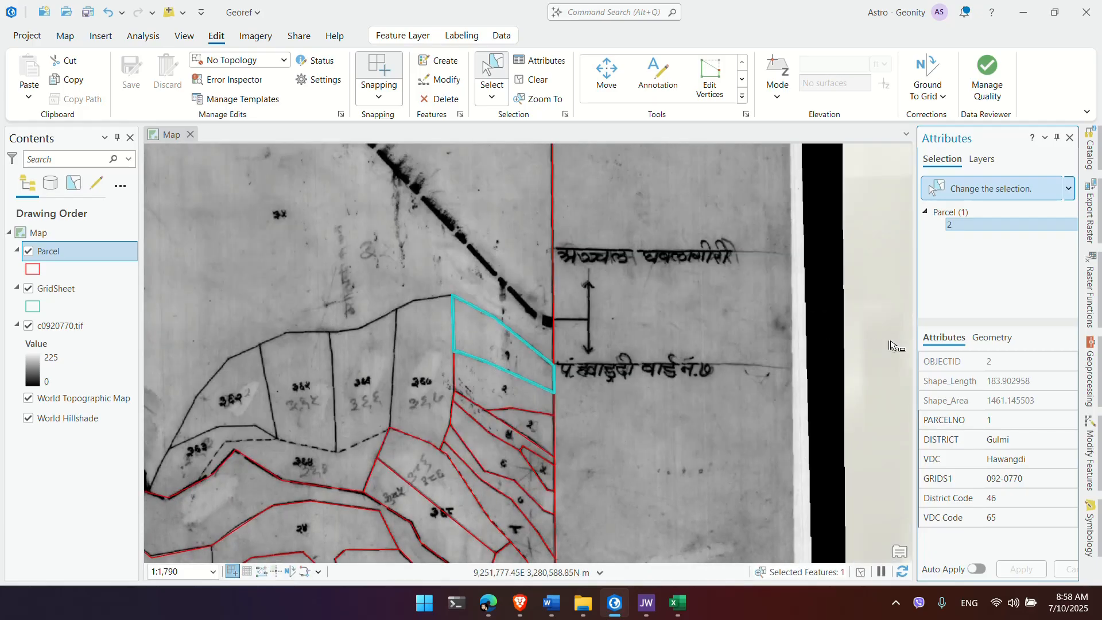
pyautogui.click(516, 393)
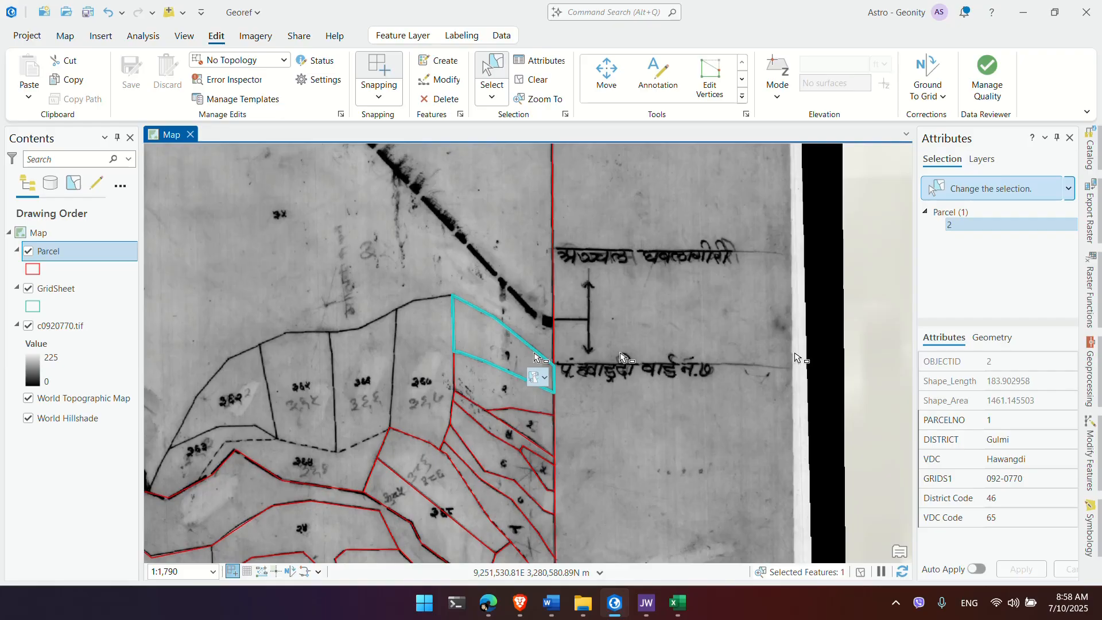
pyautogui.click(1038, 423)
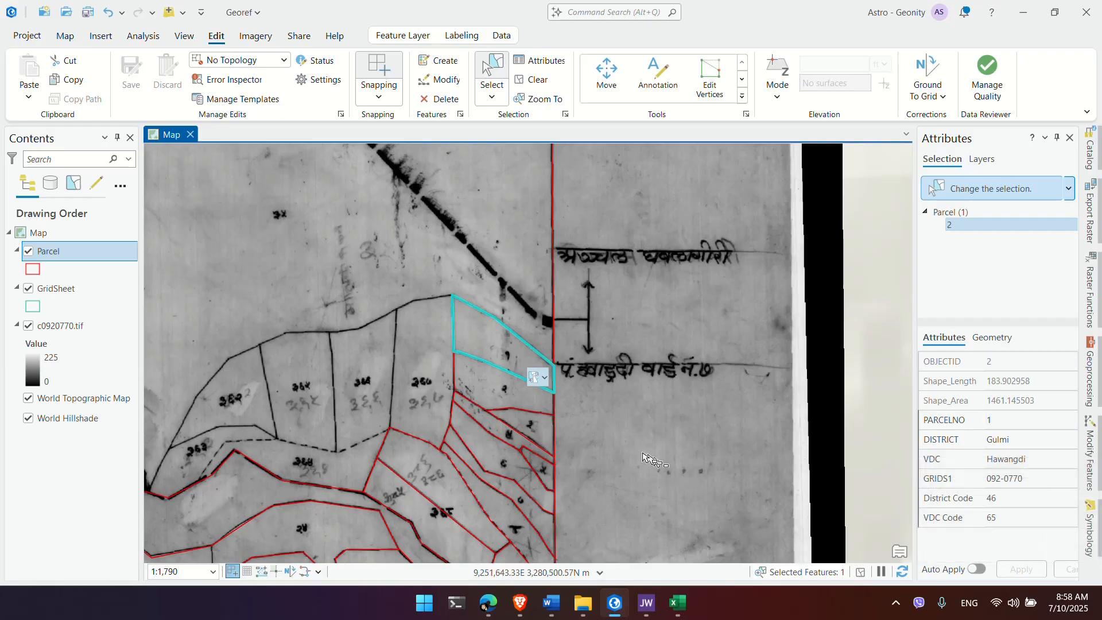
pyautogui.click(508, 404)
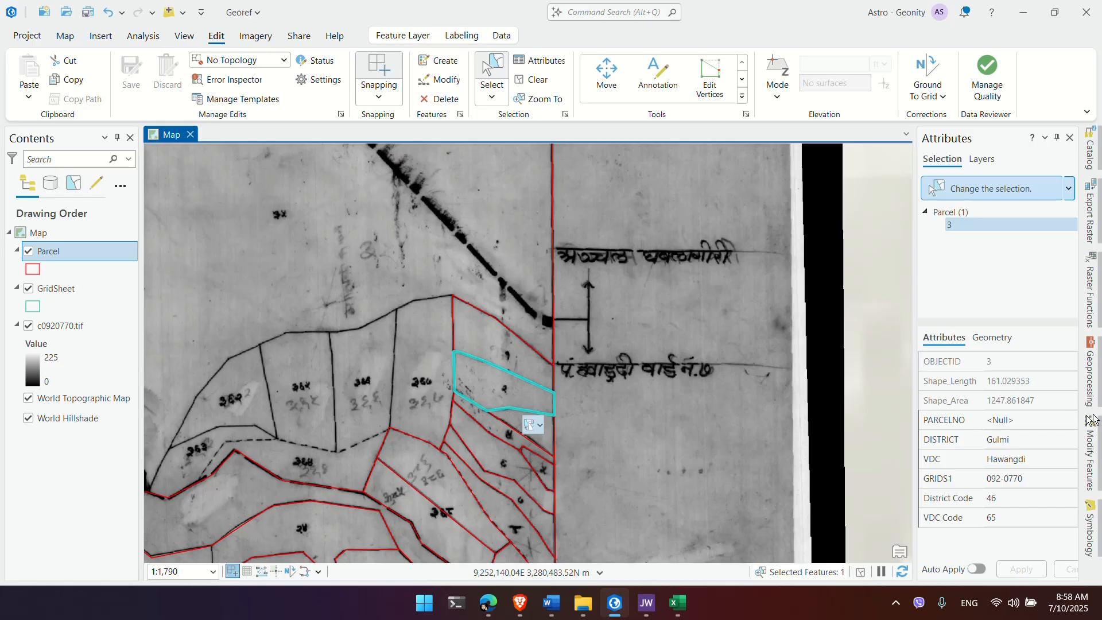
pyautogui.click(1031, 421)
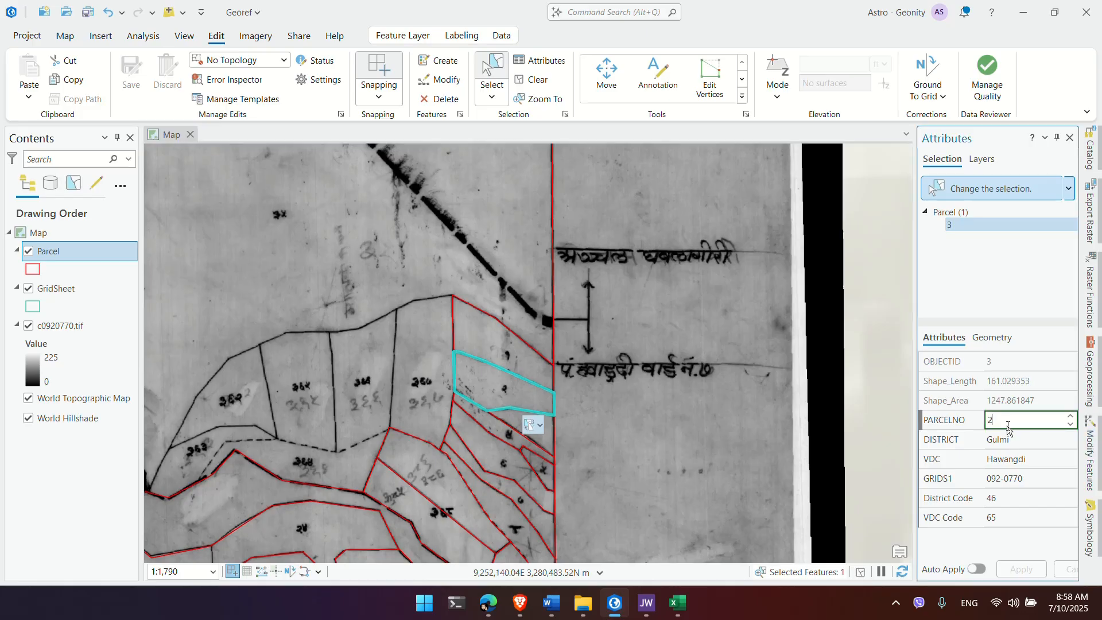
pyautogui.write('2')
pyautogui.click(524, 441)
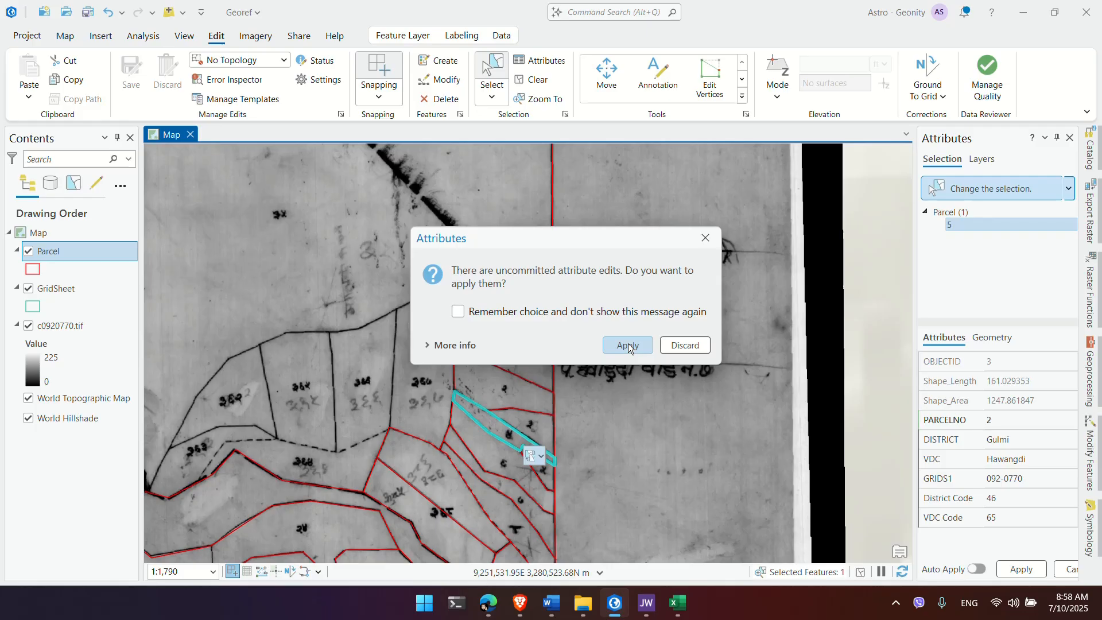
pyautogui.click(628, 345)
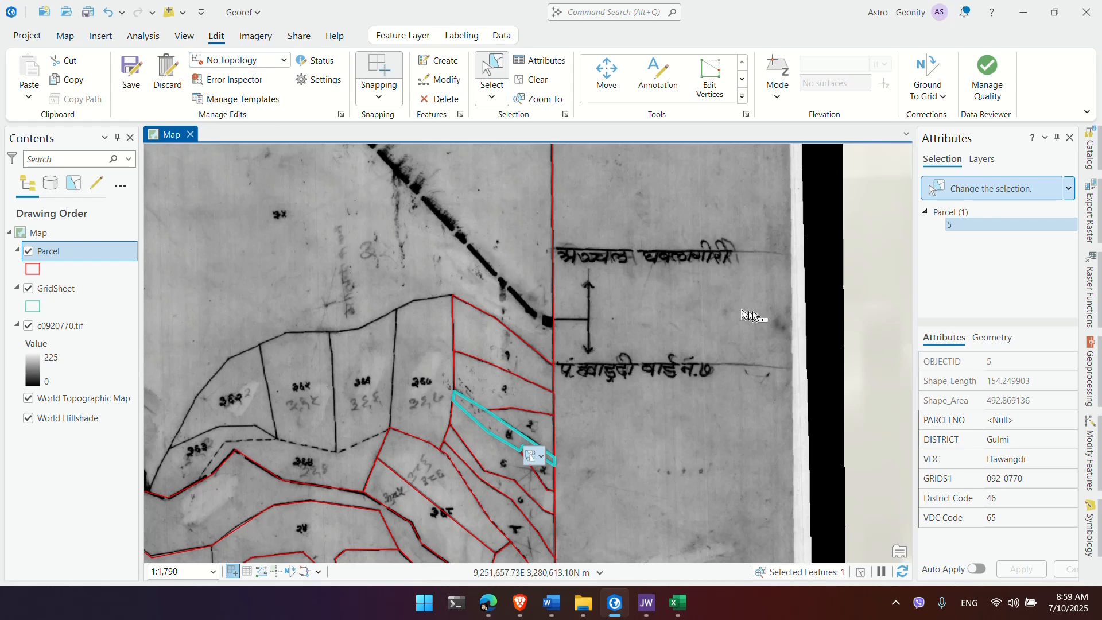
pyautogui.click(1008, 419)
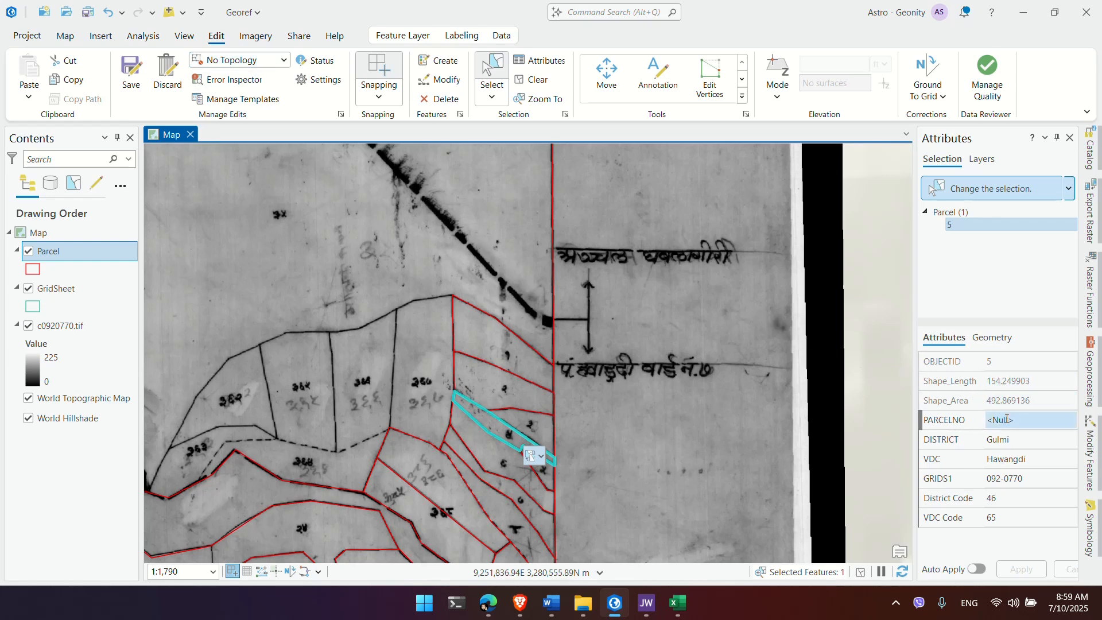
pyautogui.click(1011, 420)
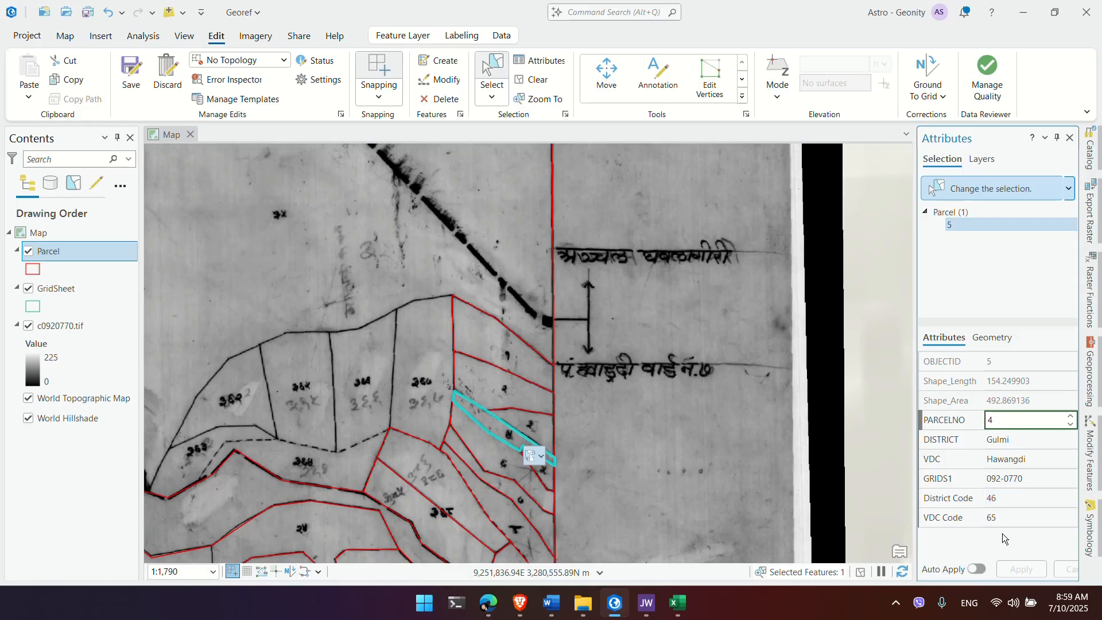
pyautogui.click(976, 569)
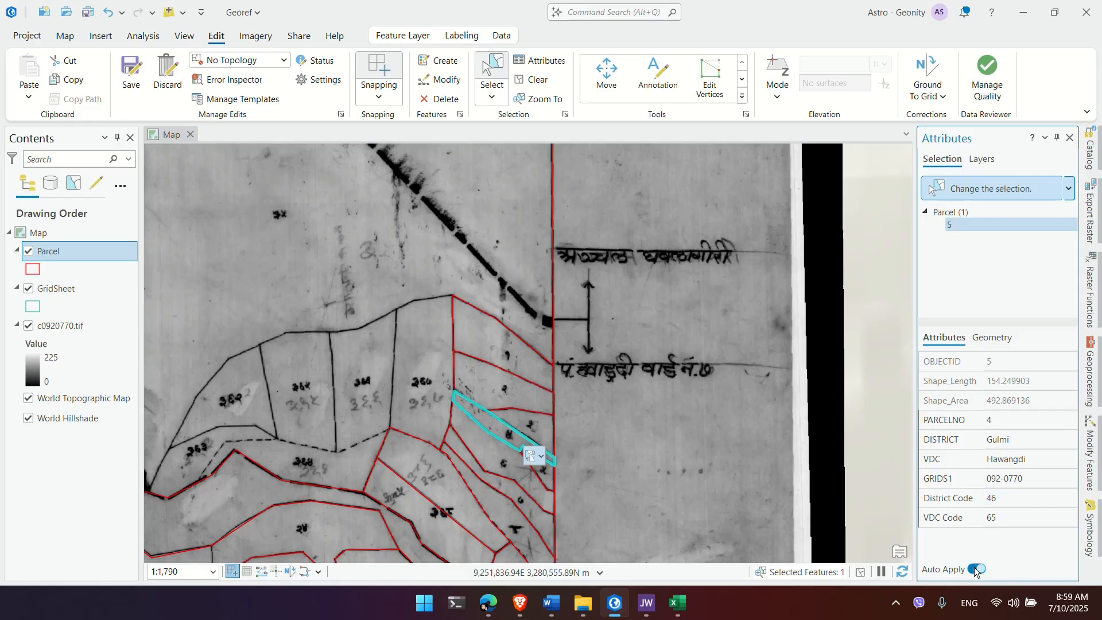
pyautogui.scroll(5, 521, 469)
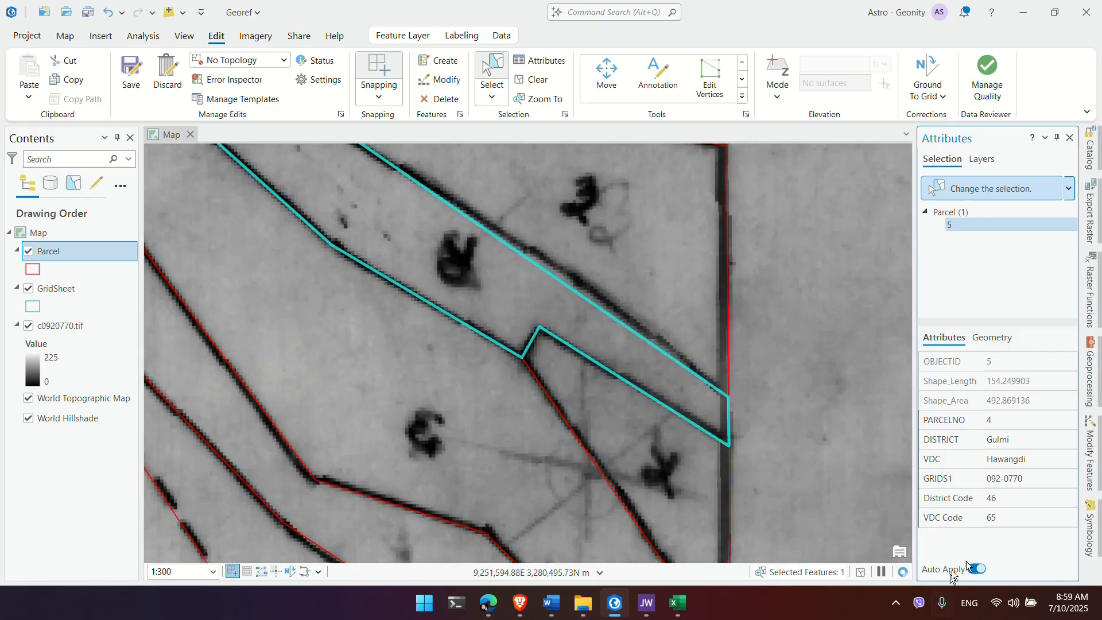
pyautogui.click(678, 470)
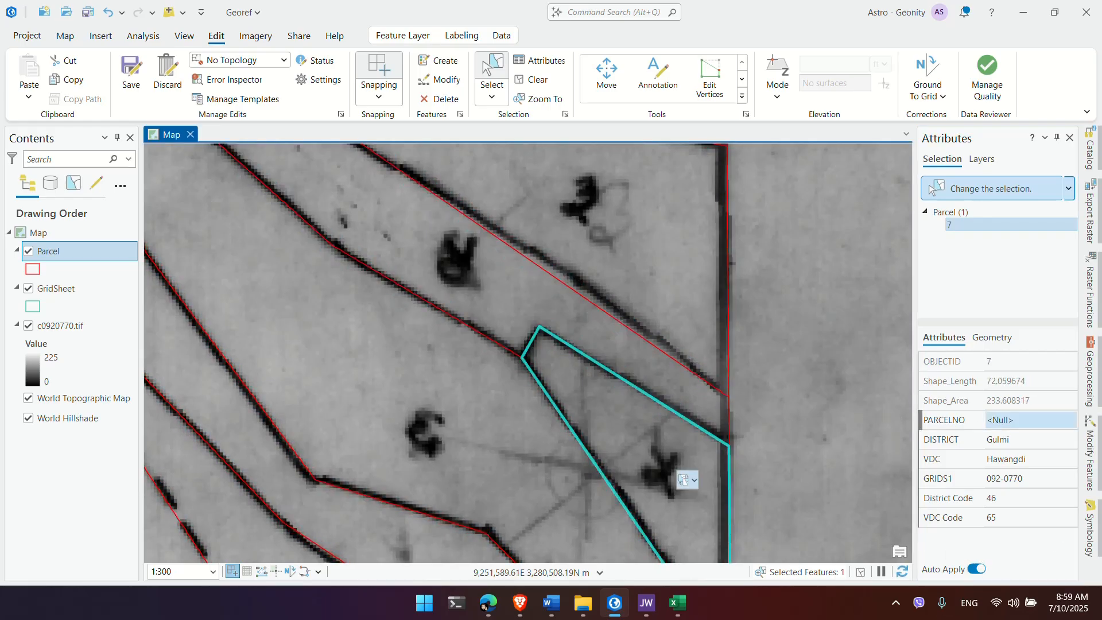
pyautogui.click(1006, 427)
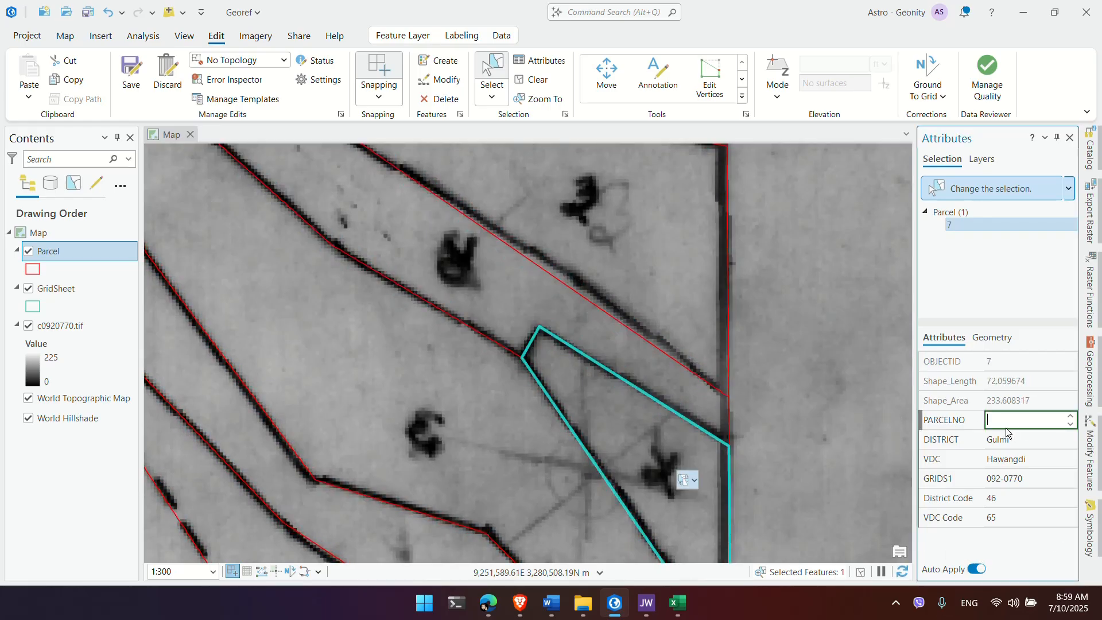
pyautogui.click(506, 451)
pyautogui.click(980, 427)
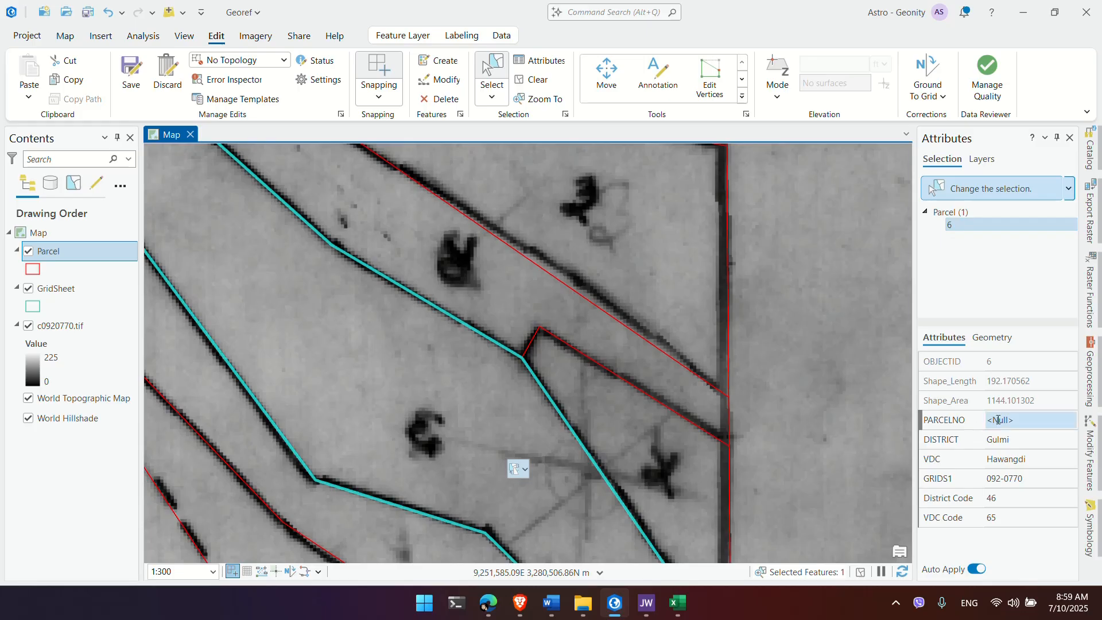
pyautogui.moveTo(554, 382); pyautogui.dragTo(643, 287)
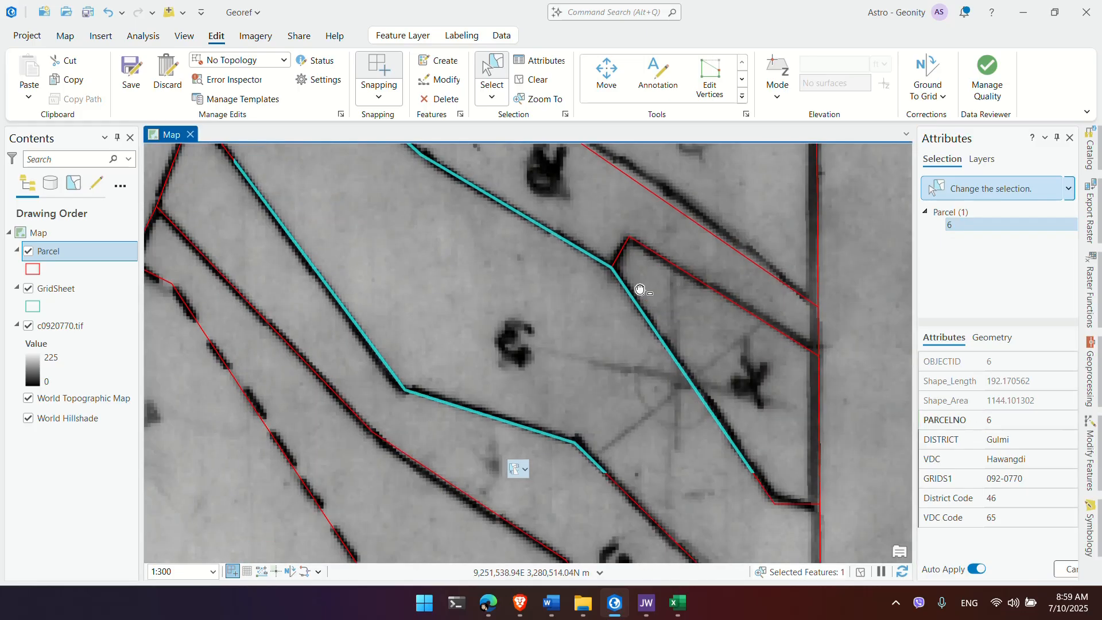
pyautogui.moveTo(668, 212); pyautogui.dragTo(628, 377)
pyautogui.click(659, 344)
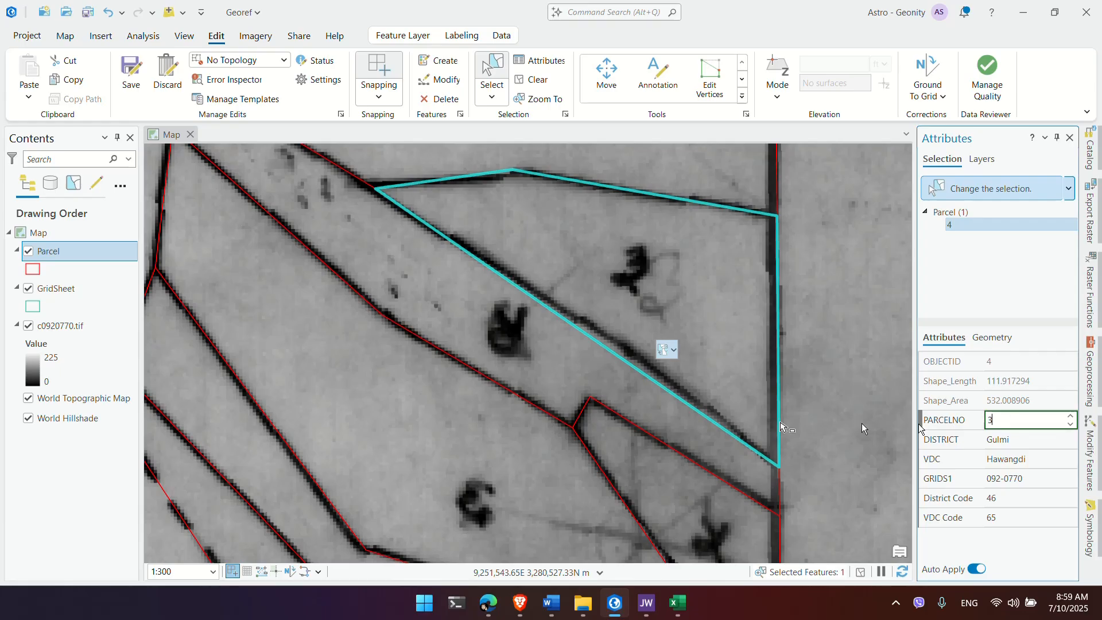
pyautogui.write('3')
pyautogui.scroll(-5, 610, 391)
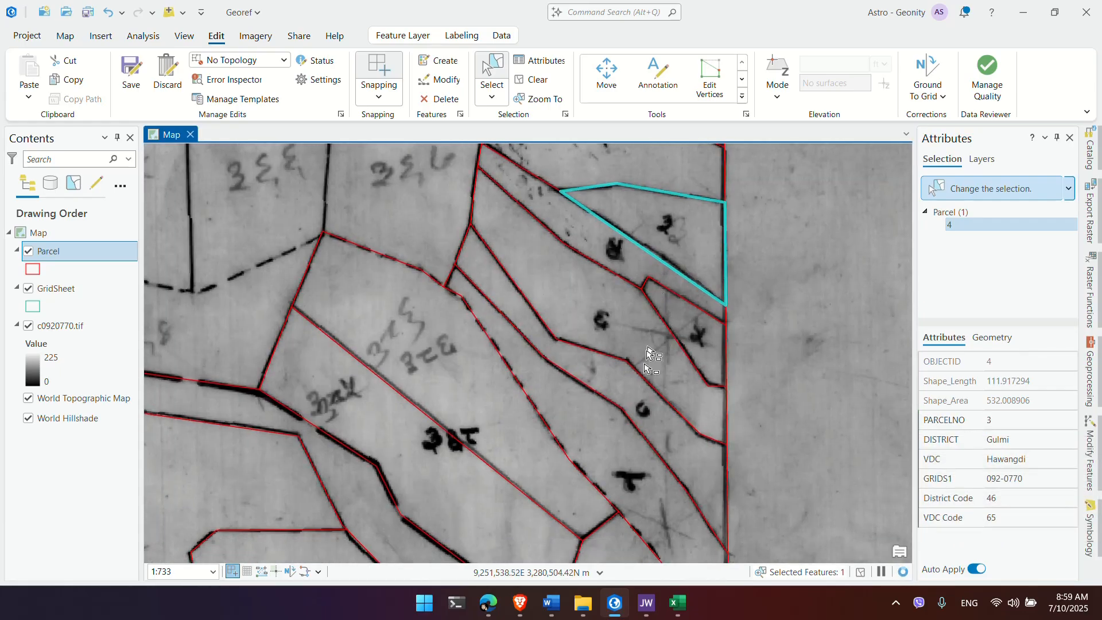
pyautogui.click(645, 408)
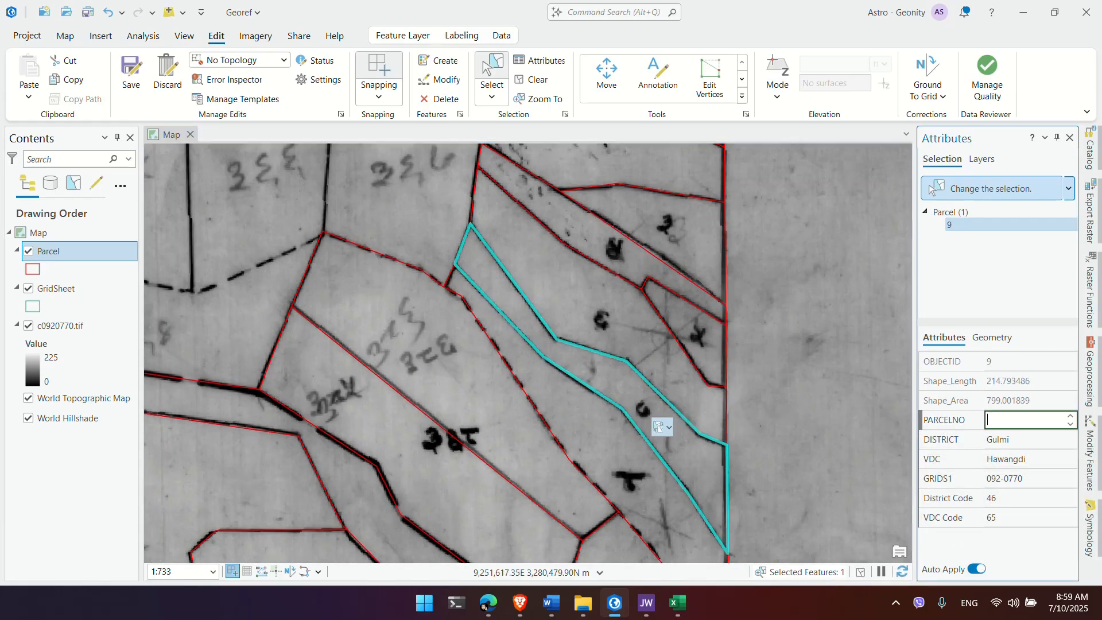
pyautogui.moveTo(542, 402); pyautogui.dragTo(587, 292)
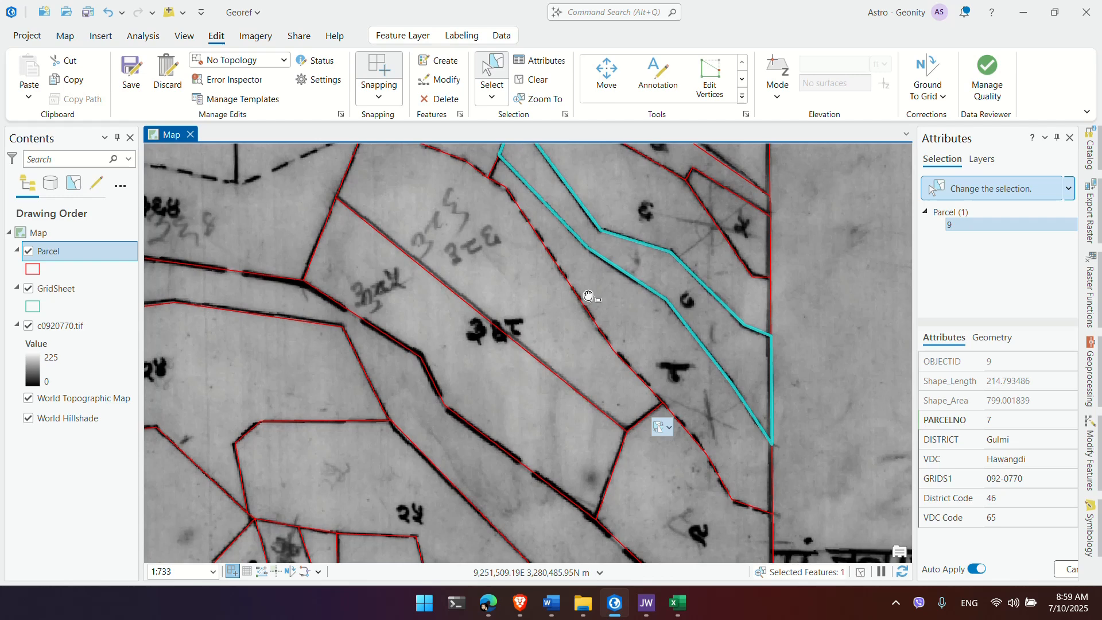
pyautogui.click(642, 339)
pyautogui.click(1008, 419)
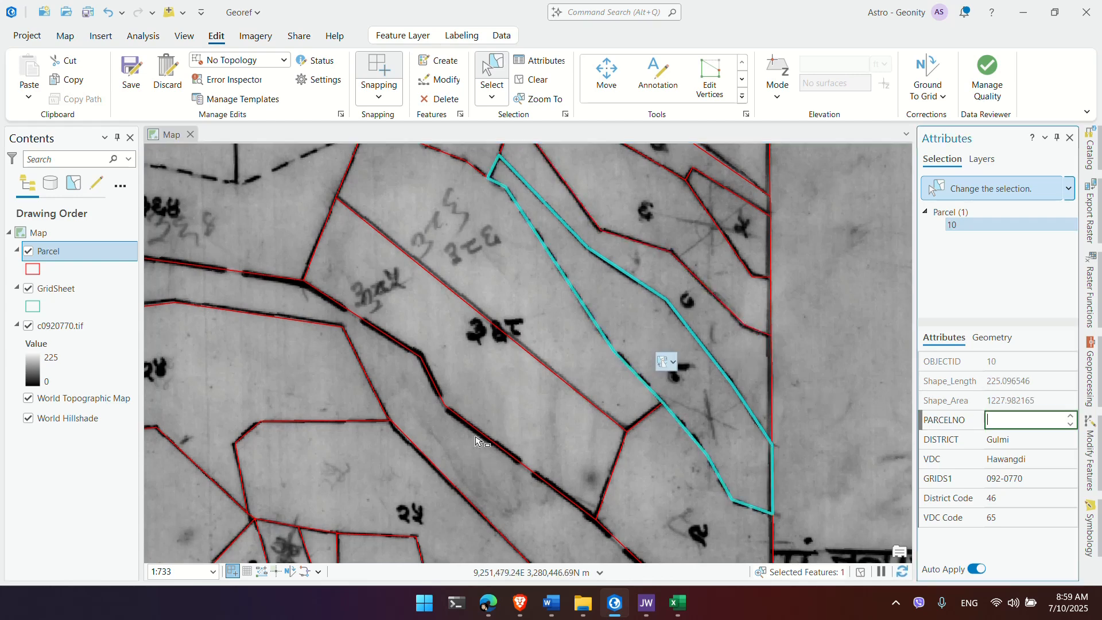
pyautogui.write('8')
pyautogui.click(500, 262)
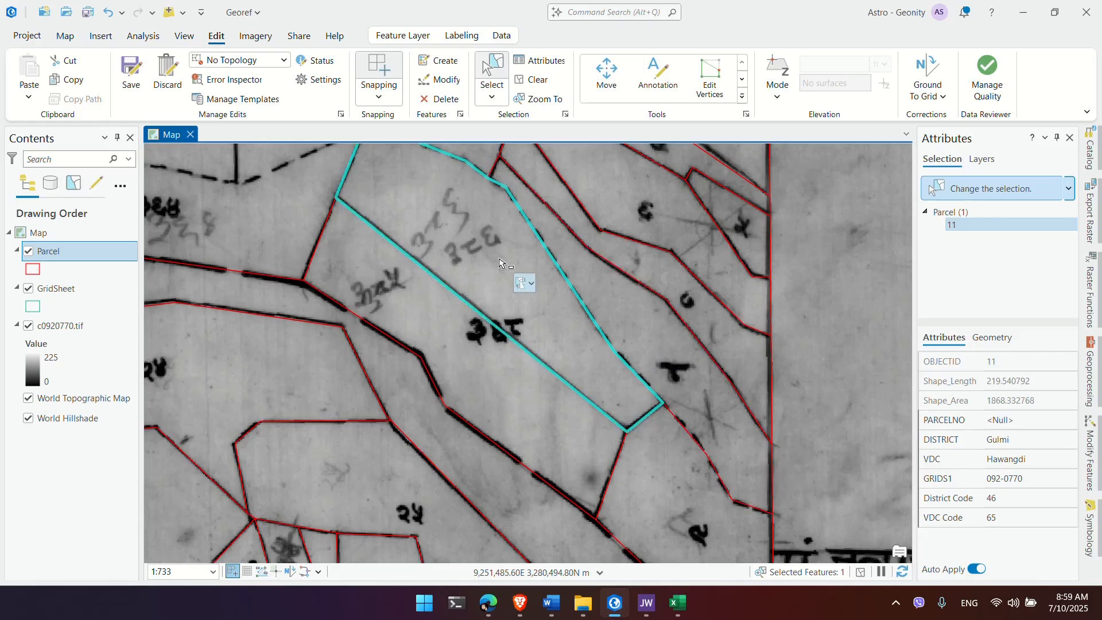
pyautogui.click(1020, 401)
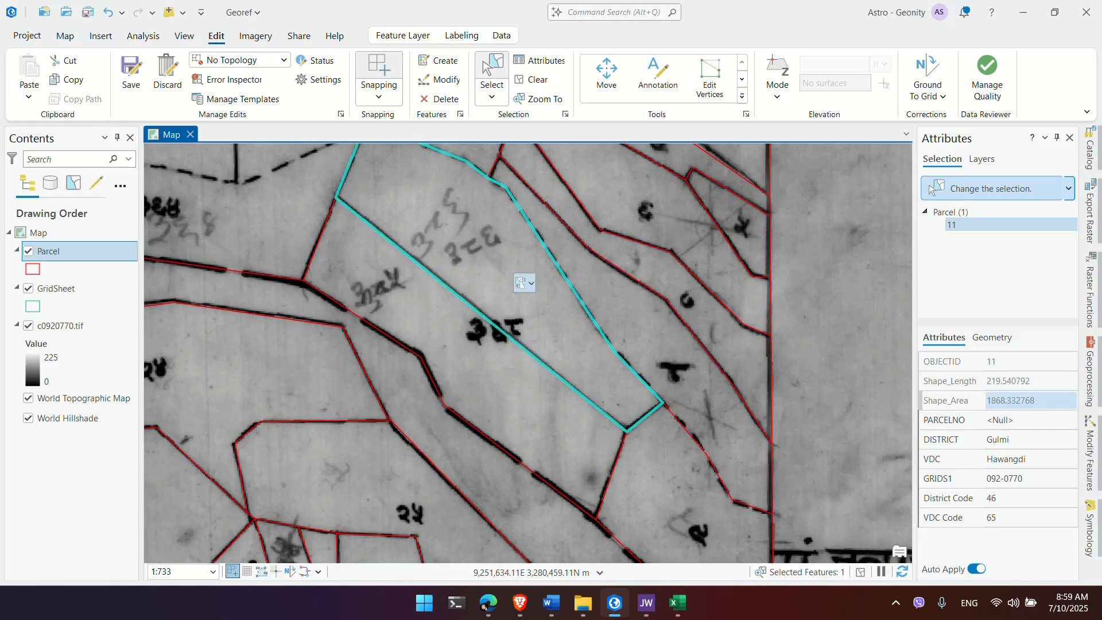
pyautogui.click(1002, 420)
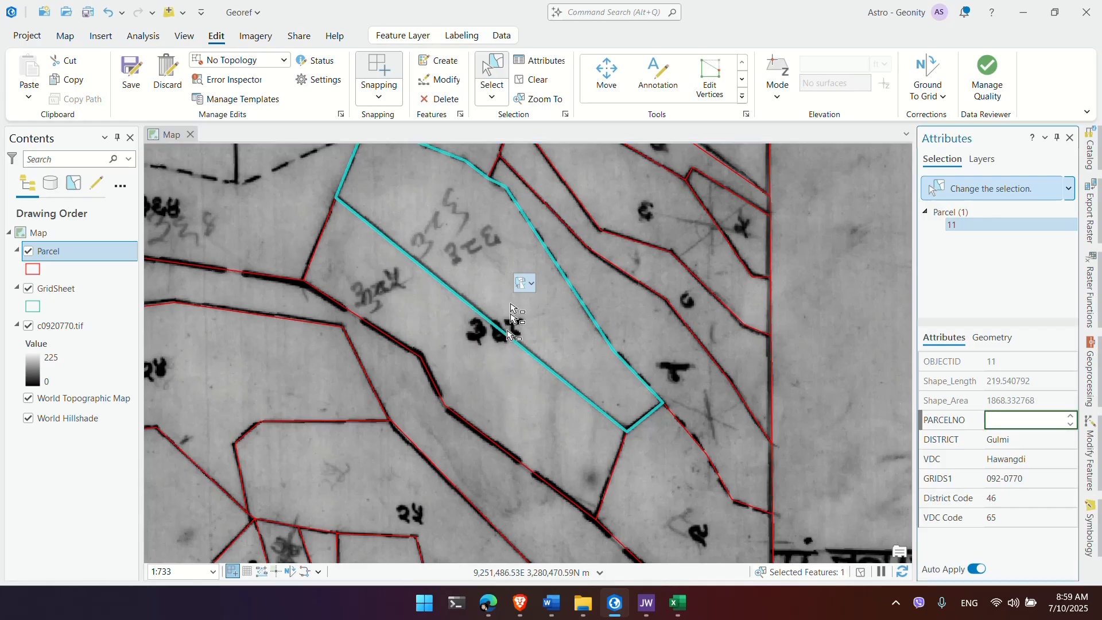
pyautogui.click(503, 258)
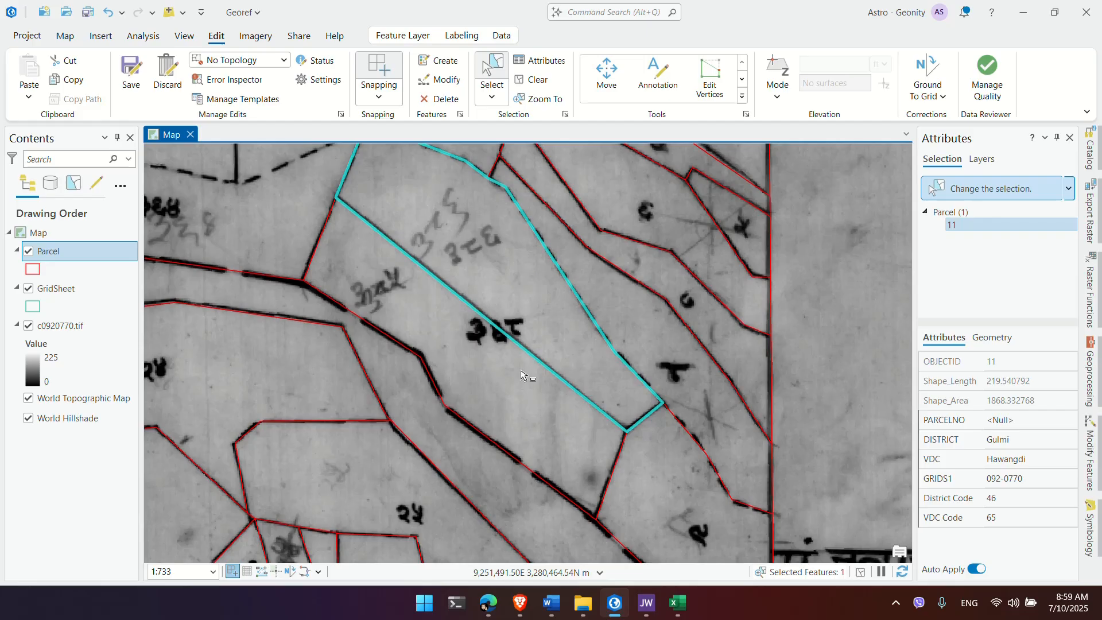
# Step: Add parcel 12 to the selection and merge it into parcel 11, keeping parcel 11's attributes
pyautogui.keyDown('shift'); pyautogui.click(515, 389); pyautogui.keyUp('shift')
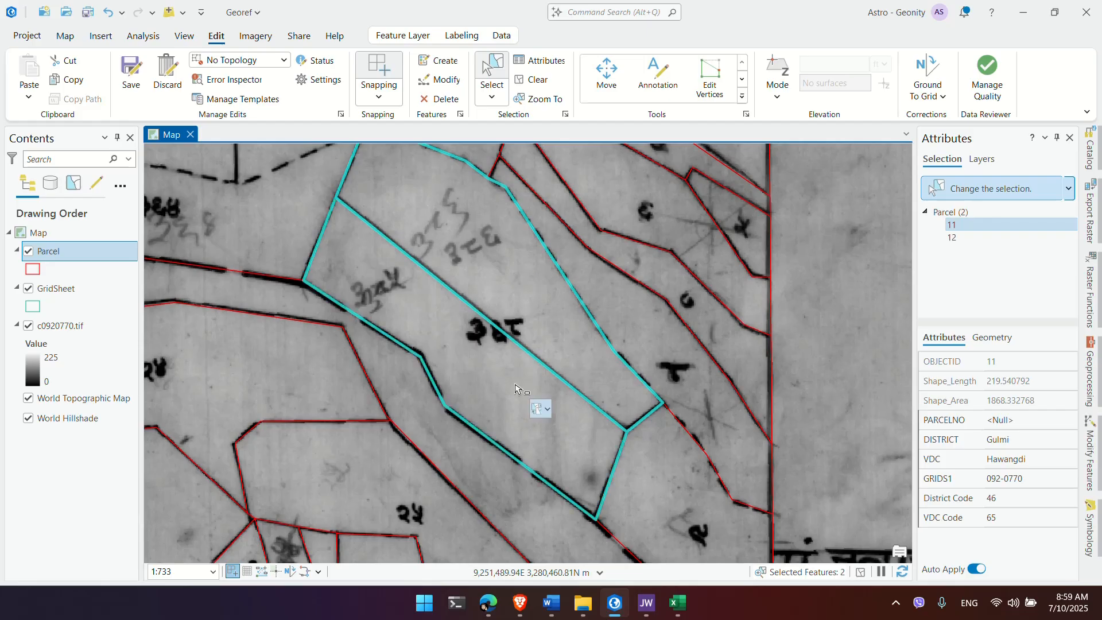
pyautogui.click(743, 97)
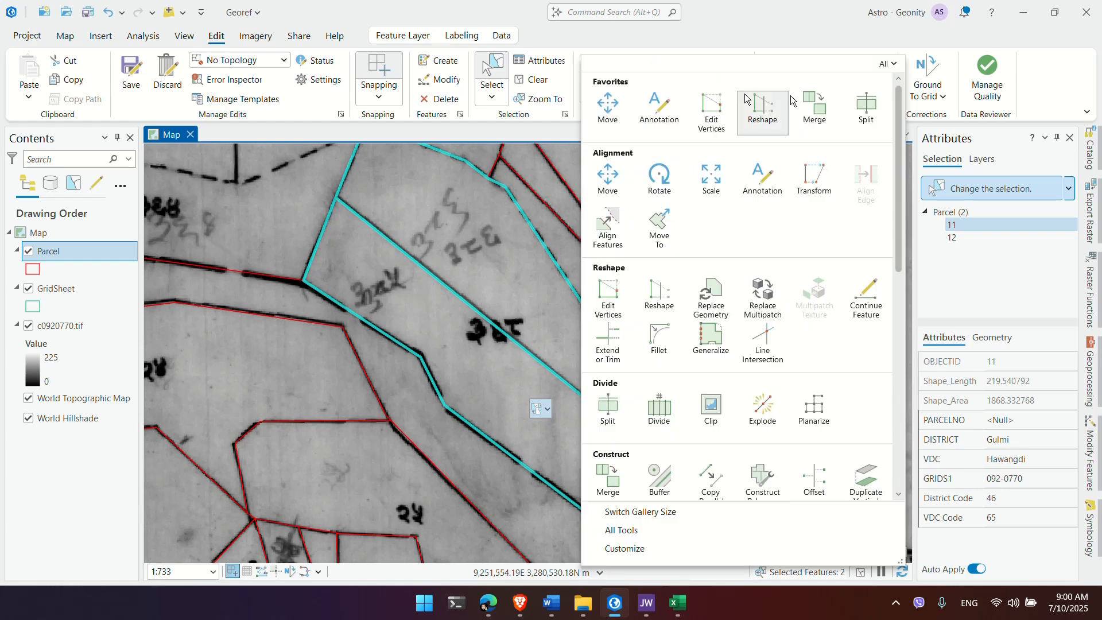
pyautogui.click(823, 95)
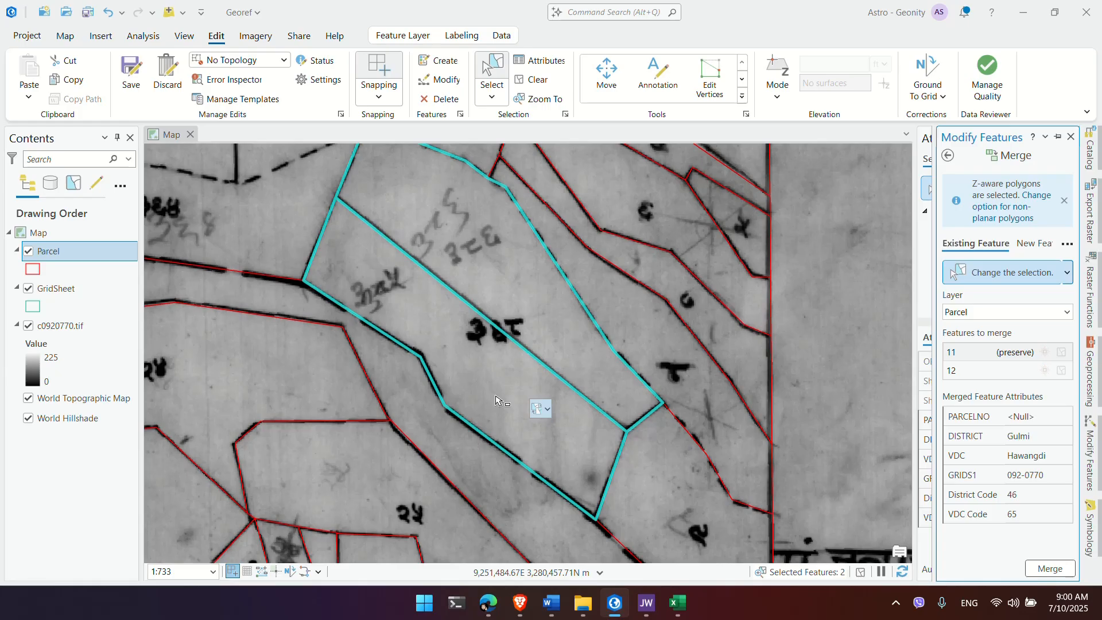
pyautogui.click(1059, 572)
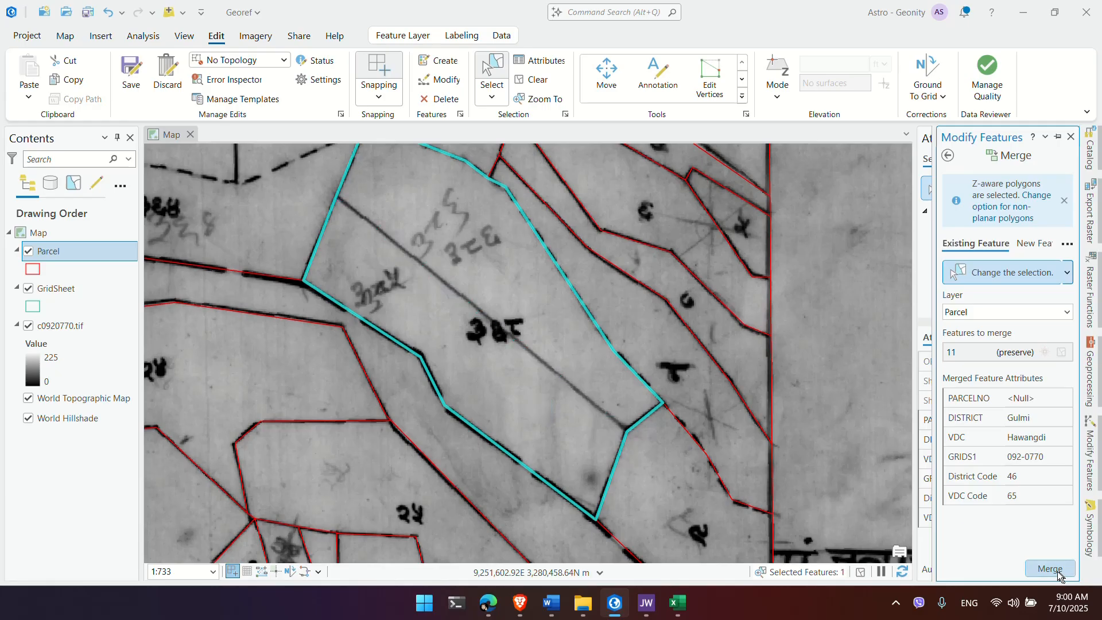
# Step: Give the merged parcel the PARCELNO 368 in the Attributes pane
pyautogui.click(798, 385)
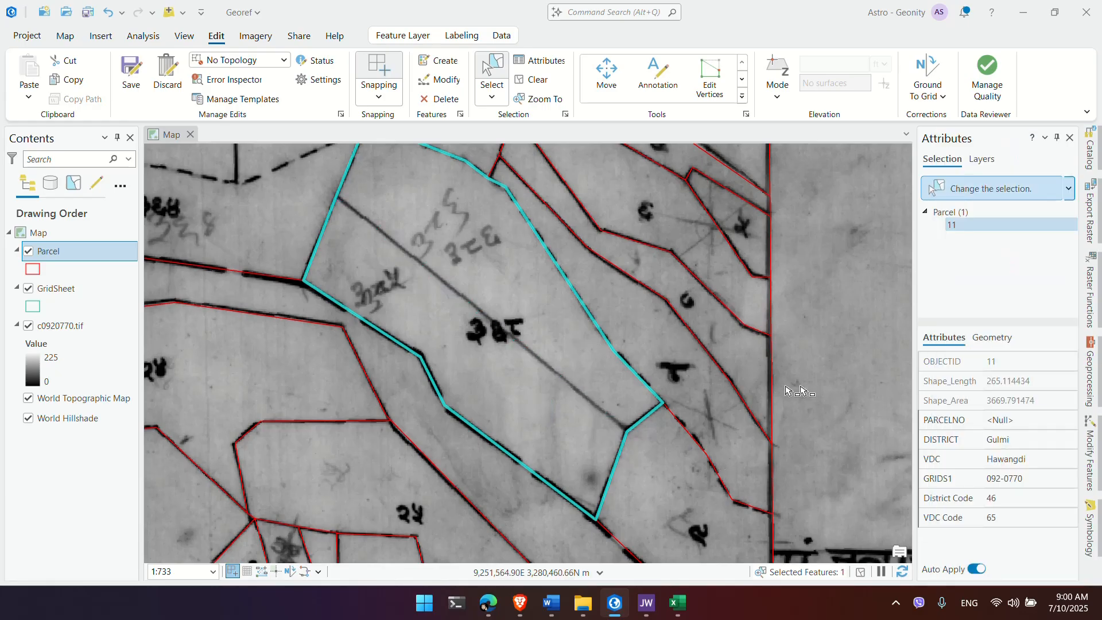
pyautogui.click(510, 359)
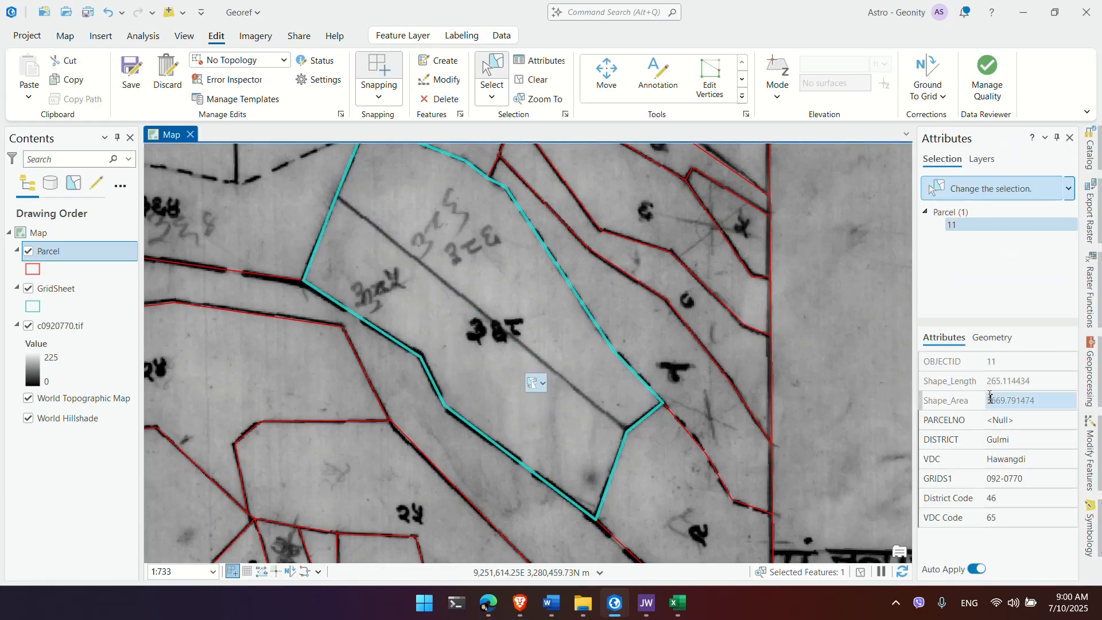
pyautogui.click(1010, 420)
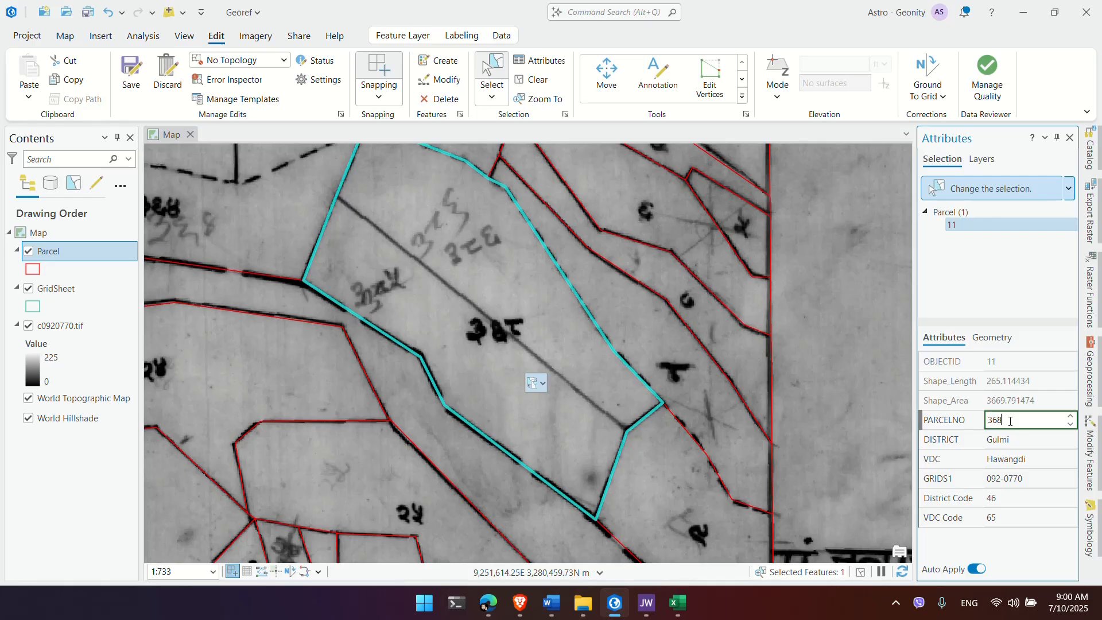
pyautogui.write('368')
pyautogui.click(682, 462)
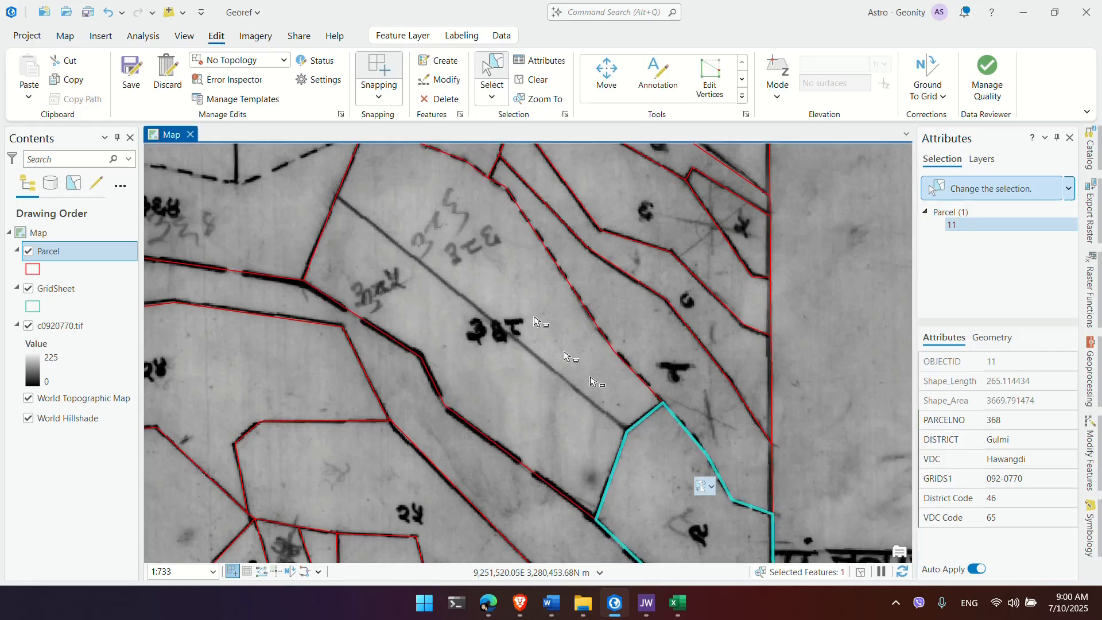
# Step: Fill in PARCELNO values such as 9 and 31 for nearby parcels, then clear the selection
pyautogui.moveTo(593, 381); pyautogui.dragTo(477, 154)
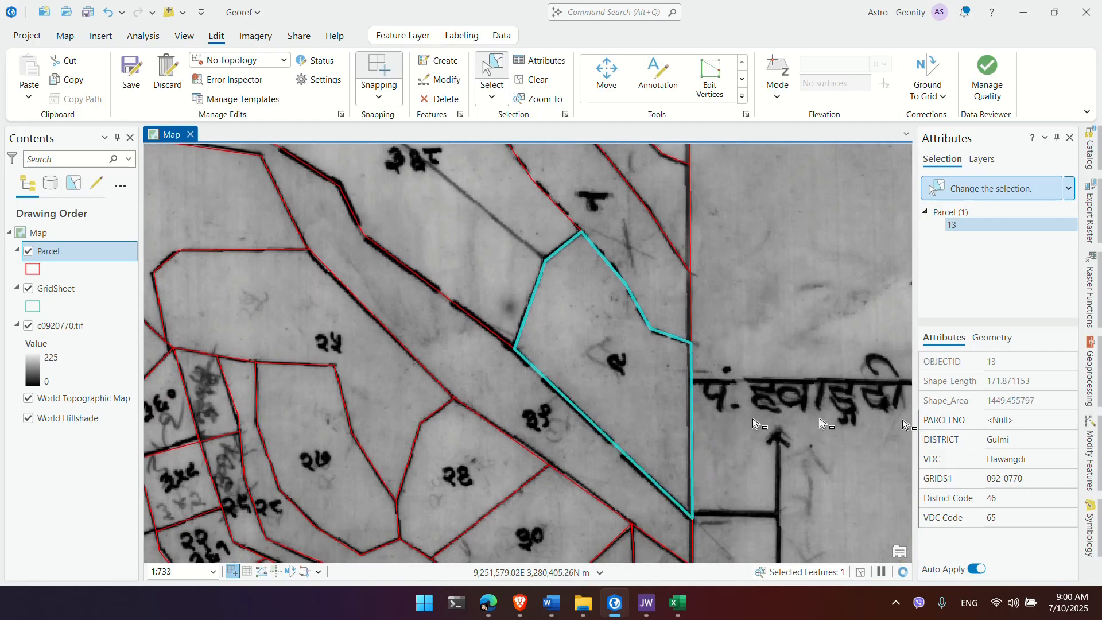
pyautogui.click(1021, 422)
pyautogui.click(1020, 422)
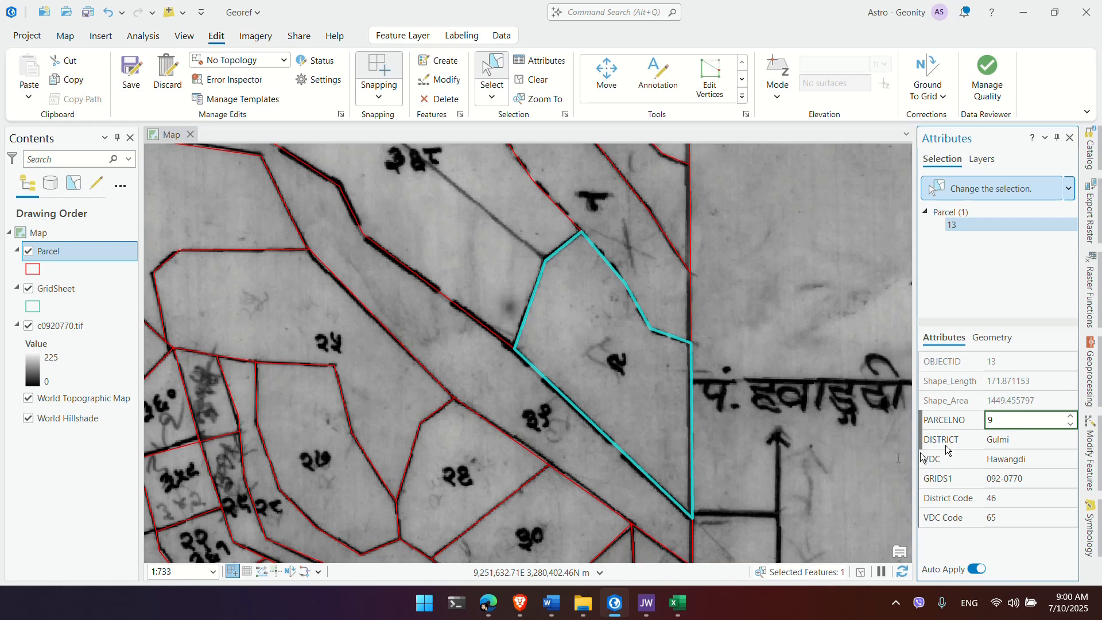
pyautogui.click(603, 453)
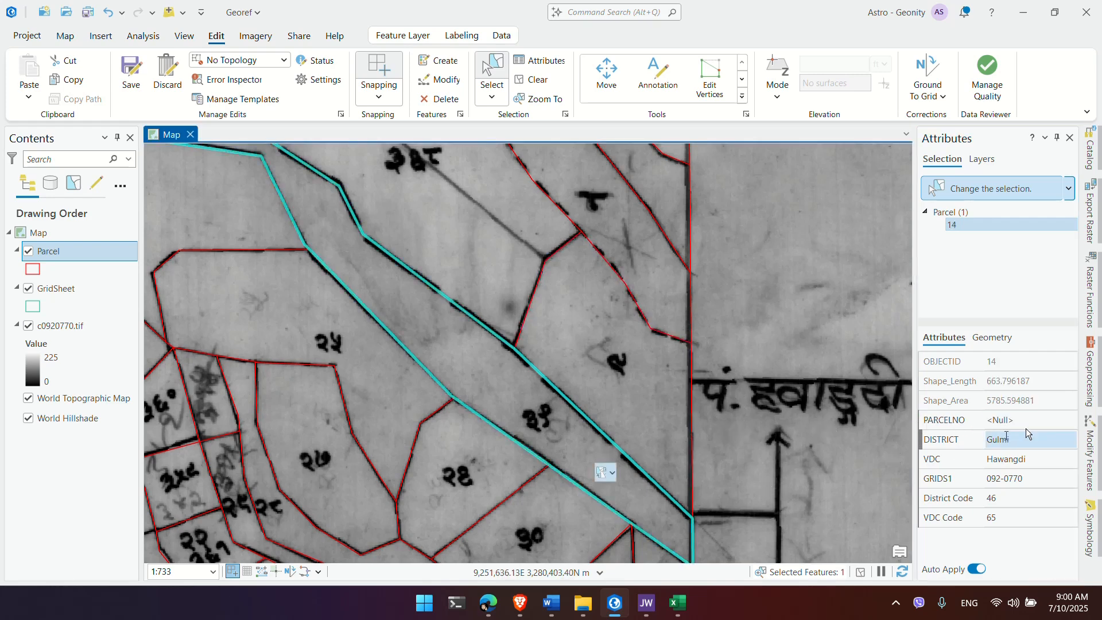
pyautogui.click(1030, 426)
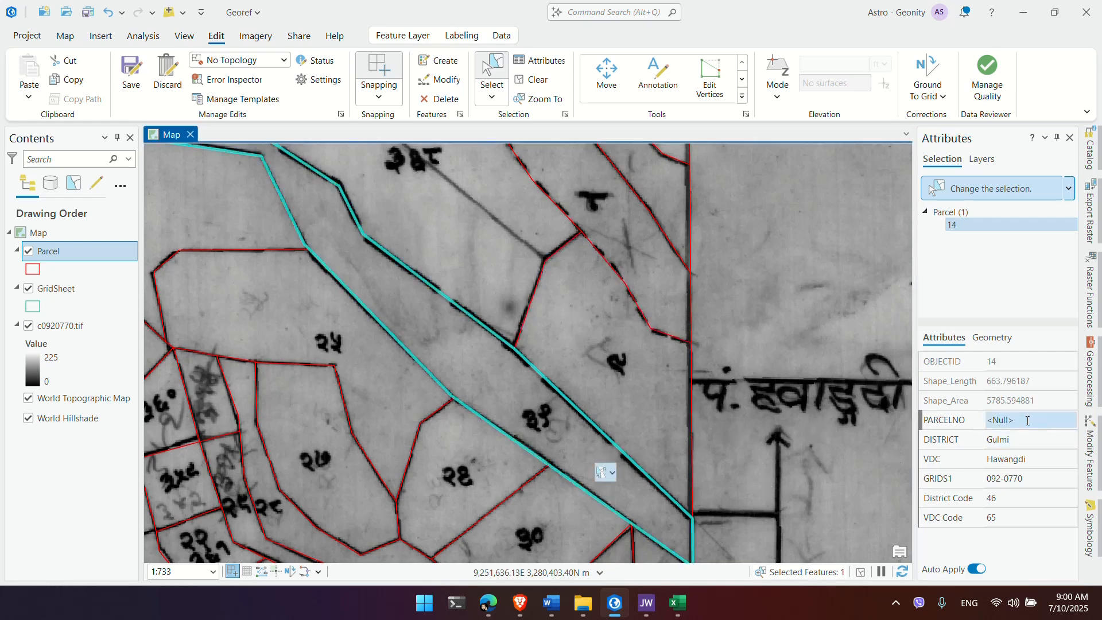
pyautogui.click(1028, 420)
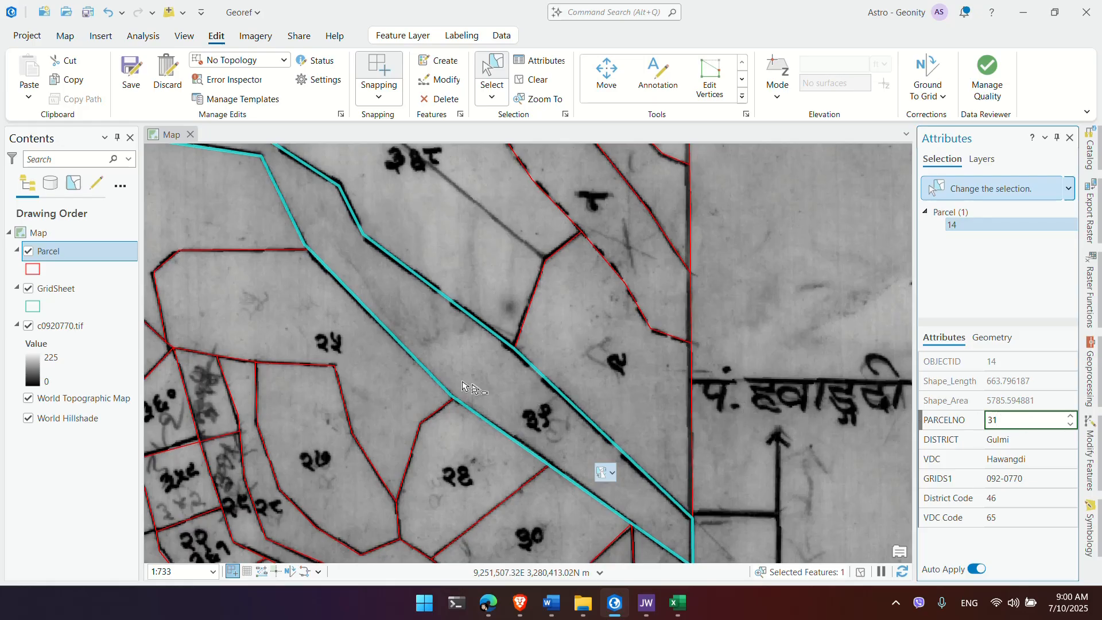
pyautogui.click(402, 367)
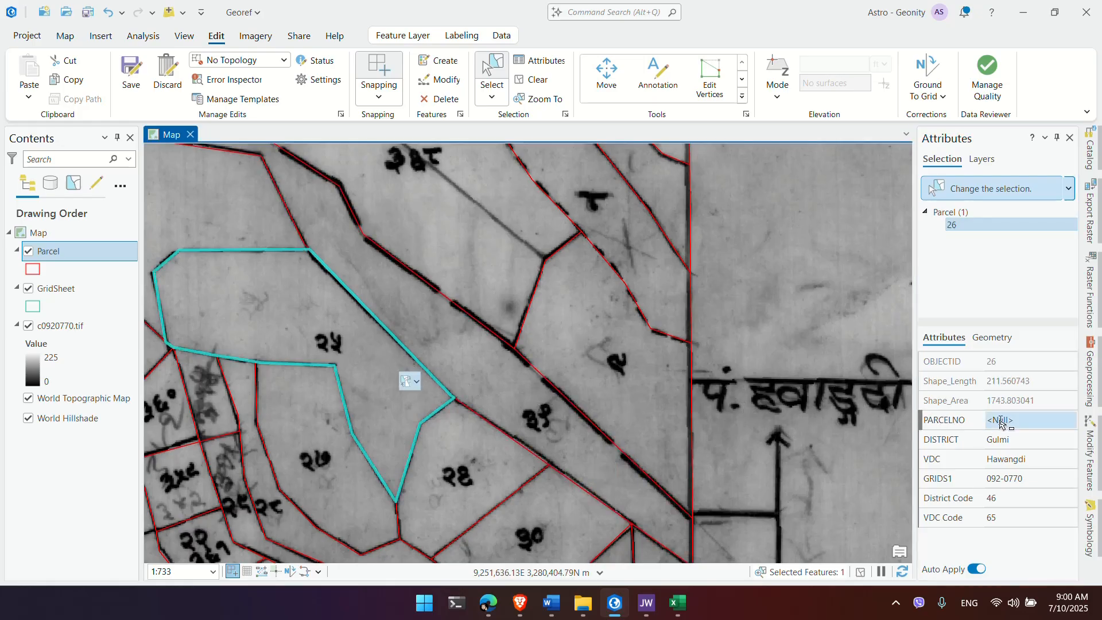
pyautogui.click(1027, 420)
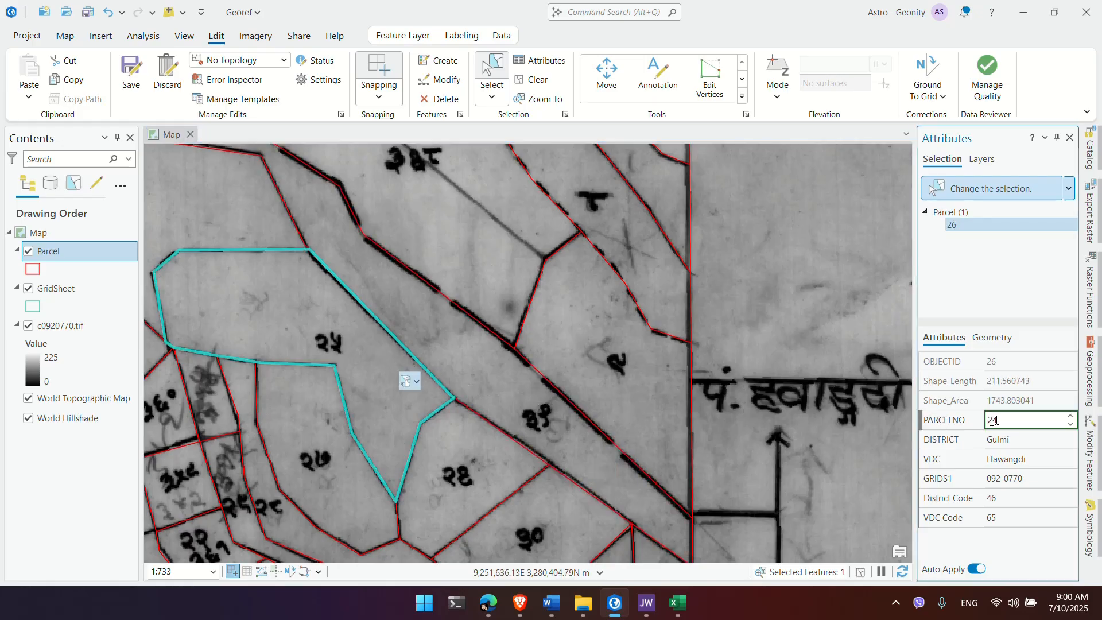
pyautogui.click(817, 433)
pyautogui.moveTo(694, 346); pyautogui.dragTo(761, 362)
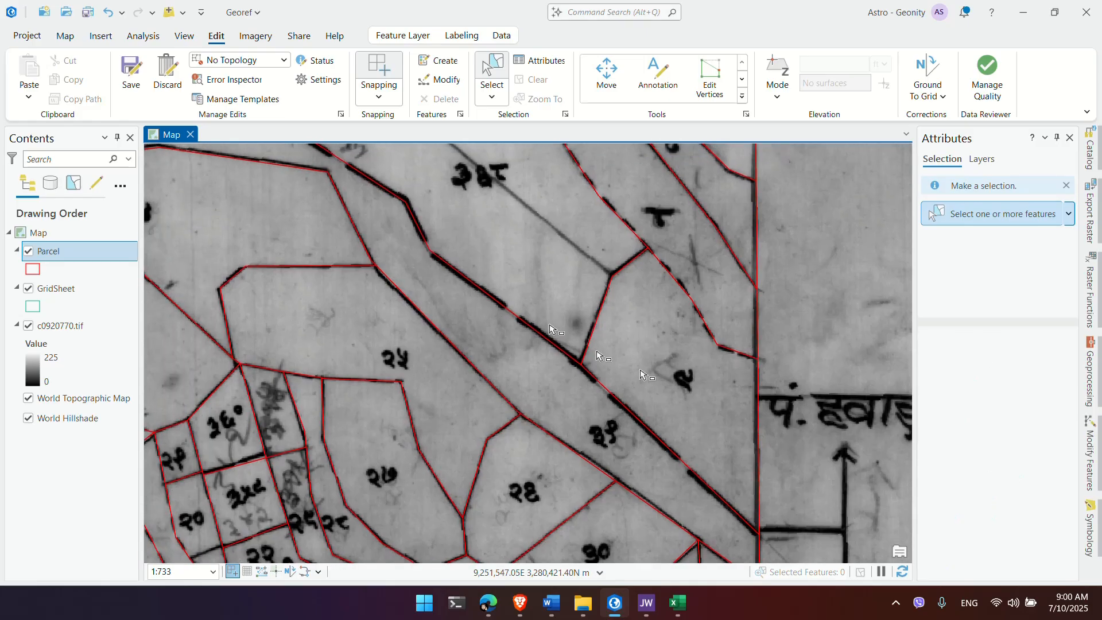
pyautogui.scroll(2, 653, 378)
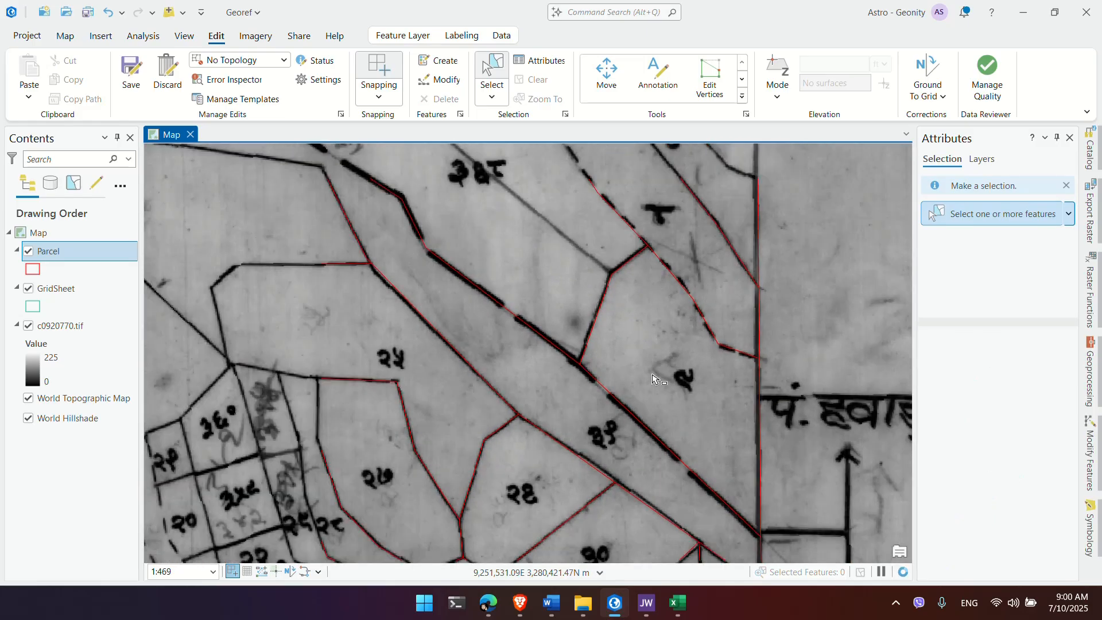
pyautogui.scroll(-2, 653, 378)
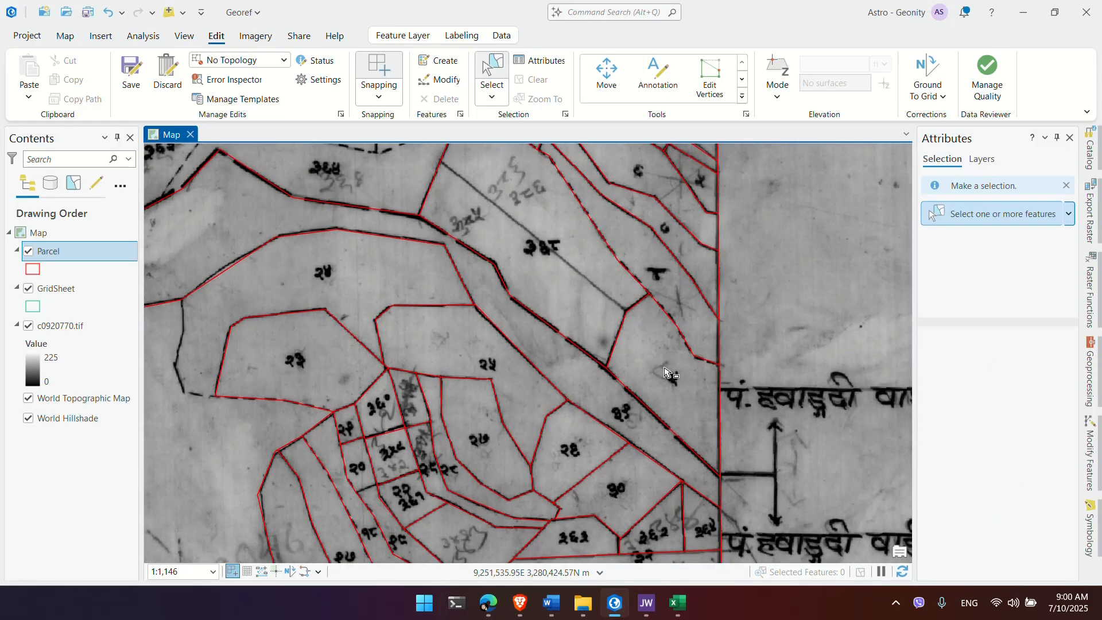
# Step: Turn on Parcel labels and change the label expression from $feature.OBJECTID to $feature.PARCELNO
pyautogui.rightClick(47, 252)
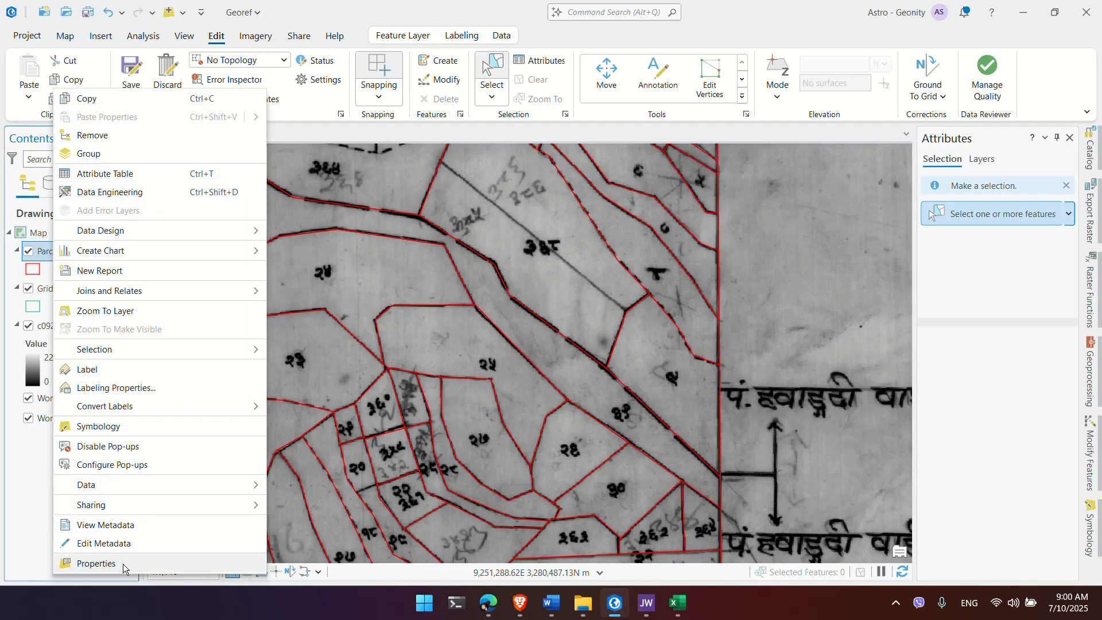
pyautogui.click(104, 370)
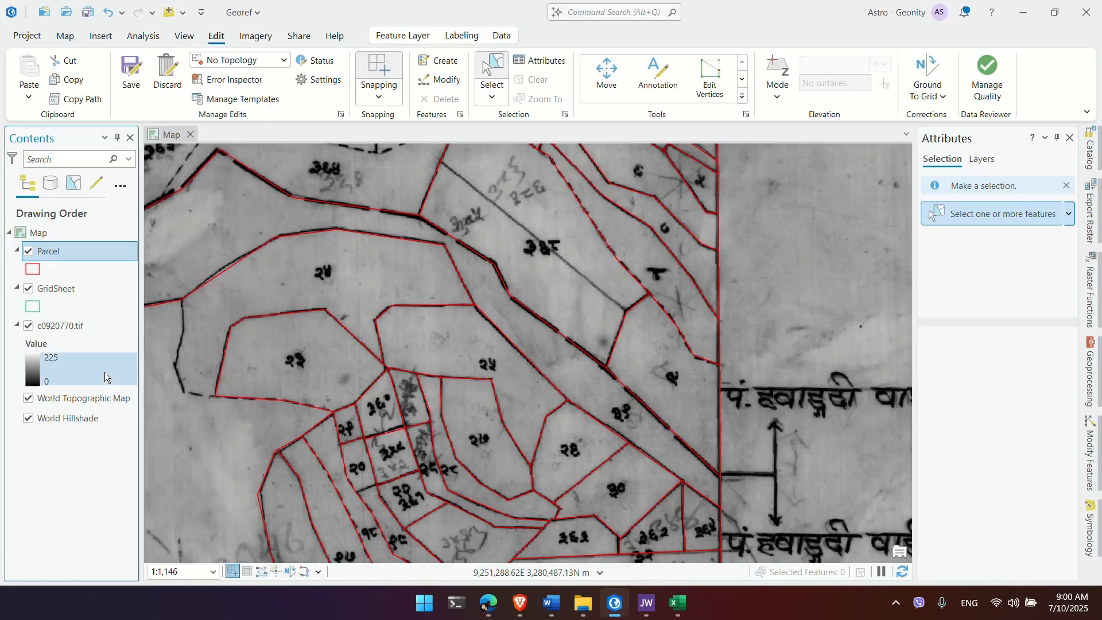
pyautogui.rightClick(54, 253)
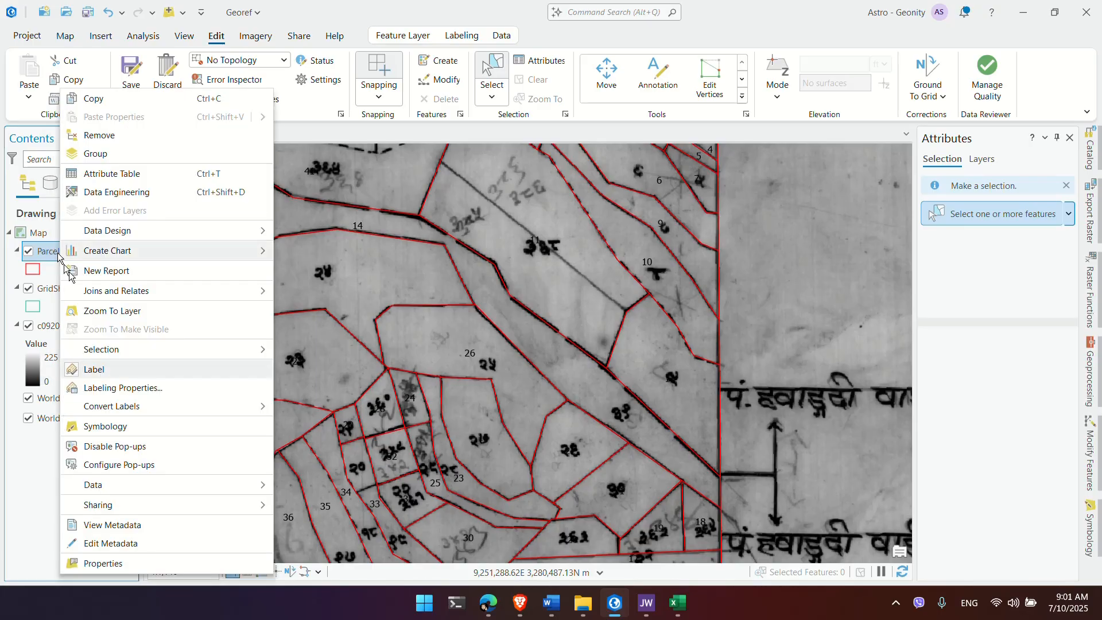
pyautogui.click(130, 392)
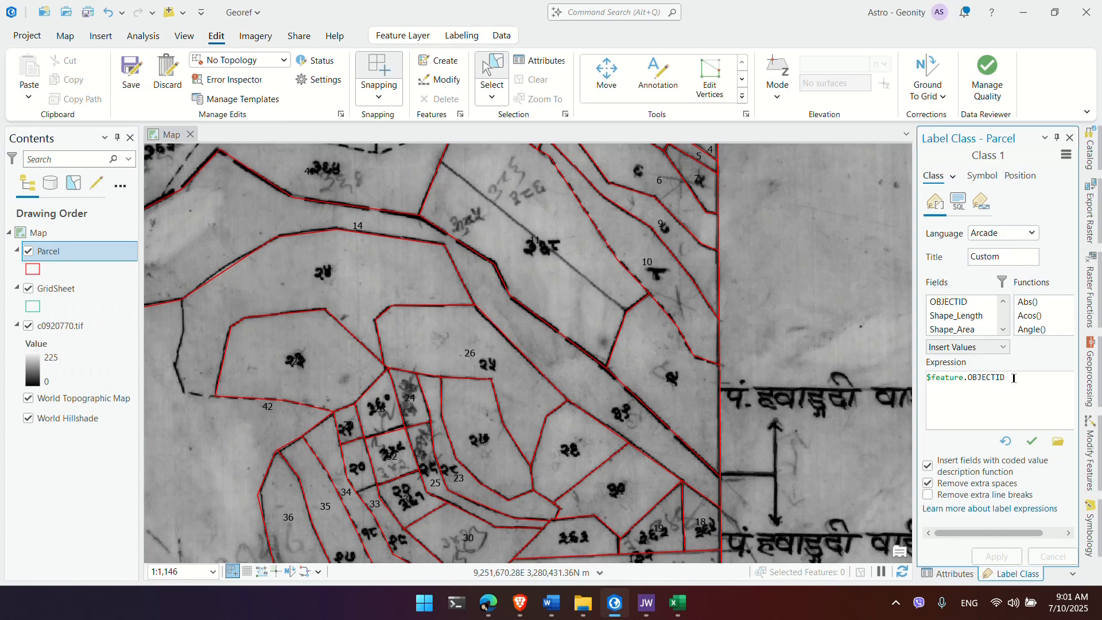
pyautogui.moveTo(1014, 379); pyautogui.dragTo(913, 382)
pyautogui.press('BackSpace')
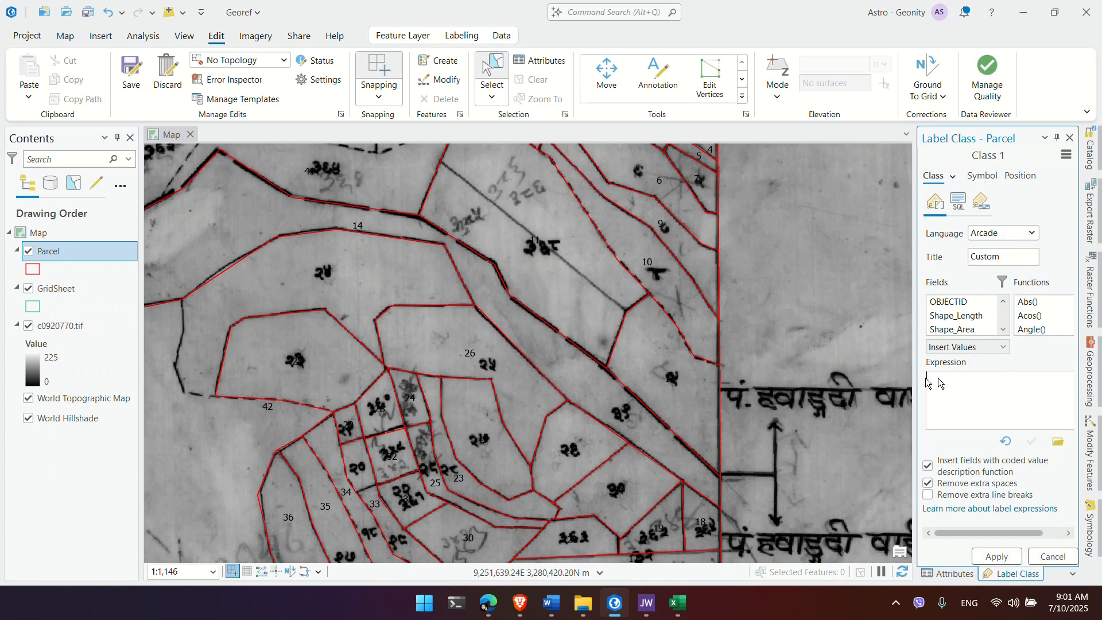
pyautogui.scroll(-1, 958, 319)
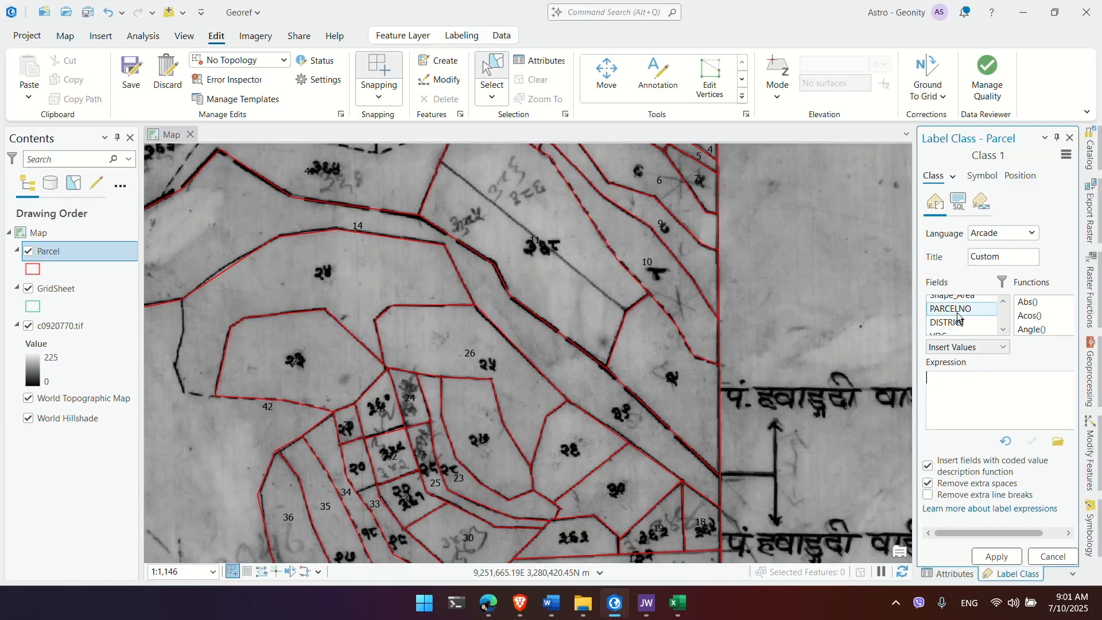
pyautogui.doubleClick(958, 310)
pyautogui.click(1018, 556)
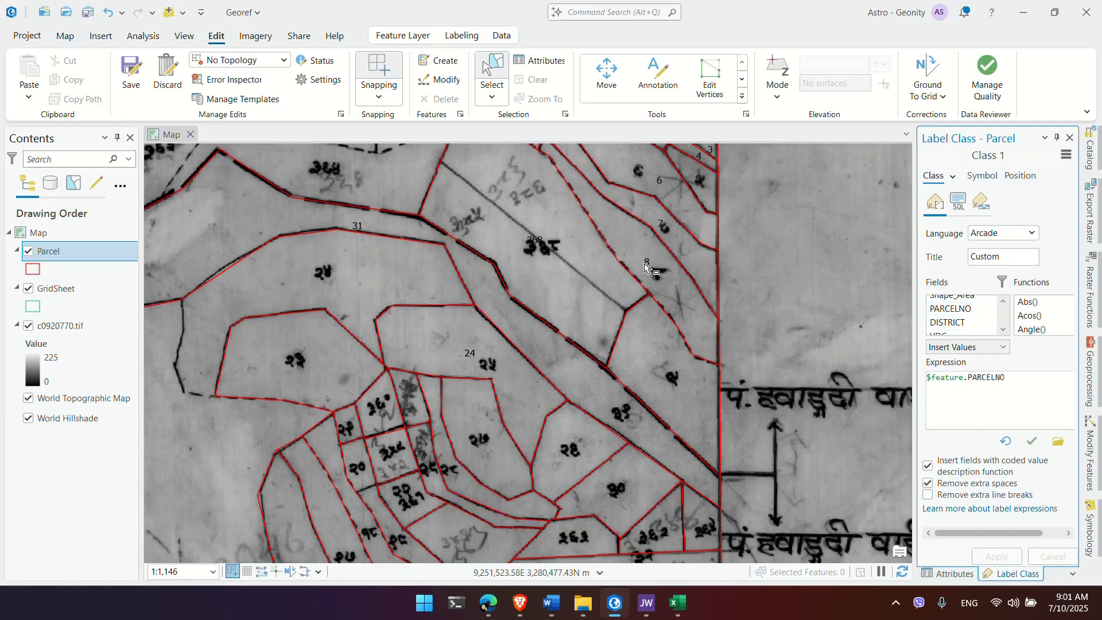
pyautogui.click(1069, 138)
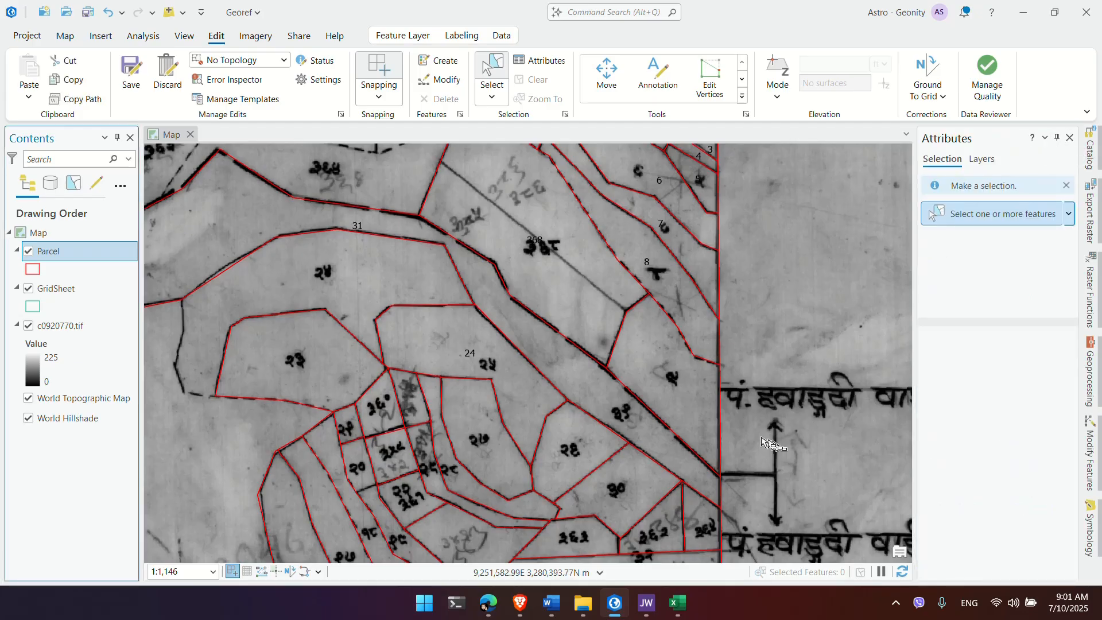
pyautogui.moveTo(719, 433); pyautogui.dragTo(716, 348)
pyautogui.click(613, 325)
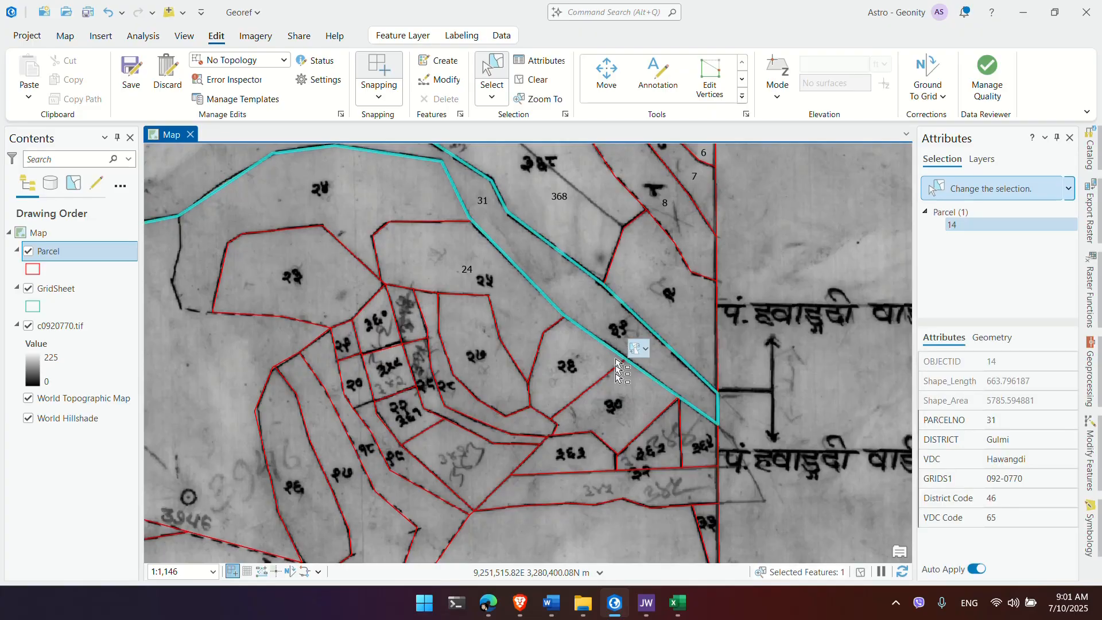
pyautogui.moveTo(639, 251); pyautogui.dragTo(640, 306)
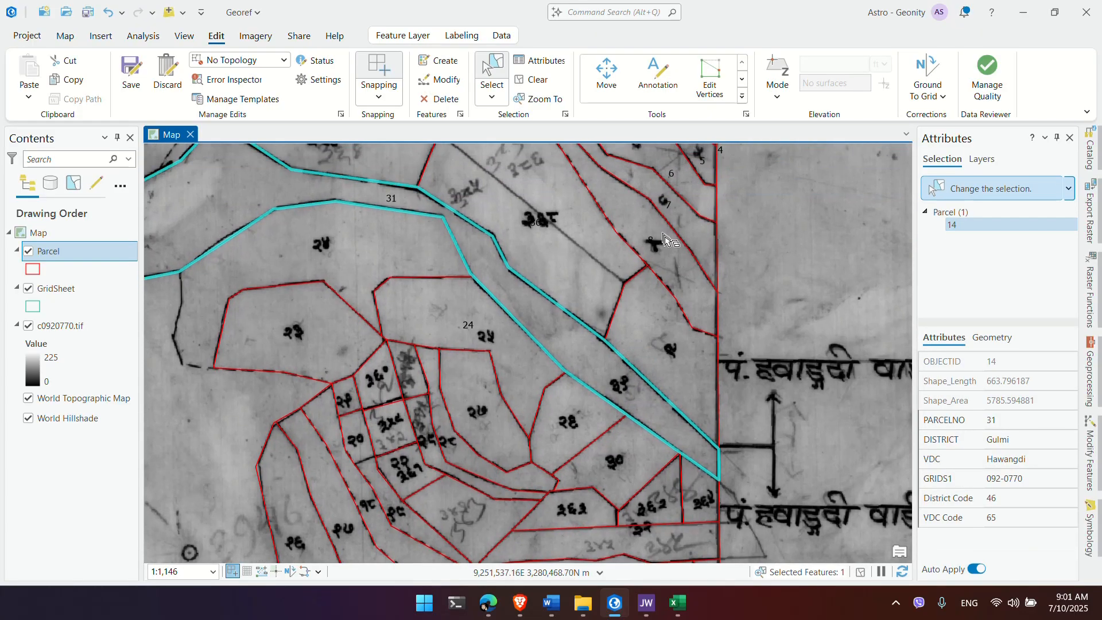
pyautogui.click(673, 387)
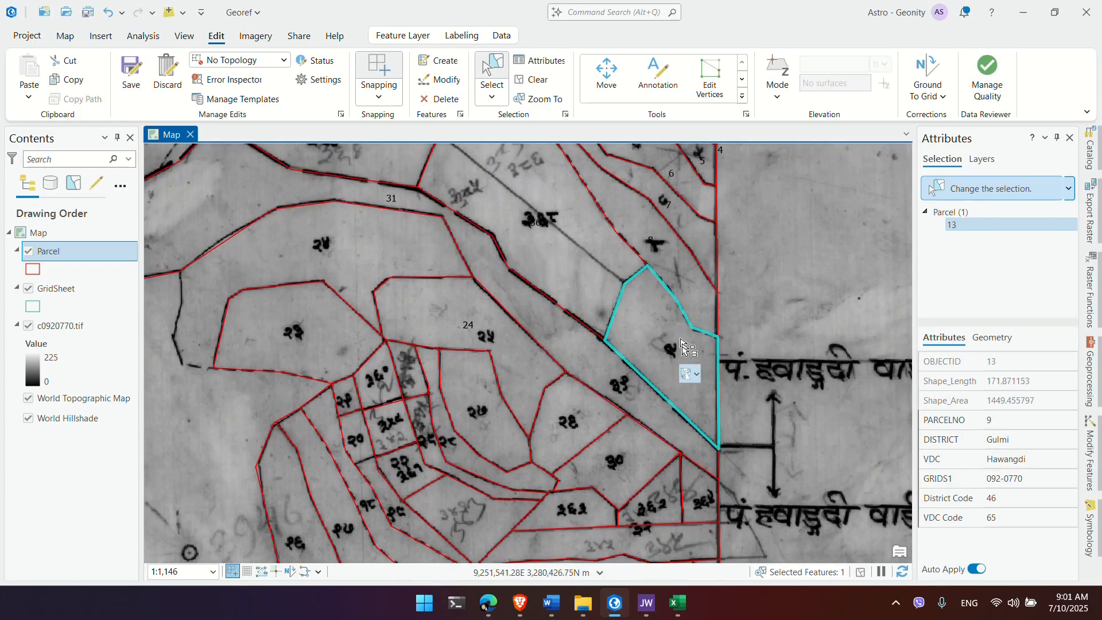
pyautogui.click(653, 420)
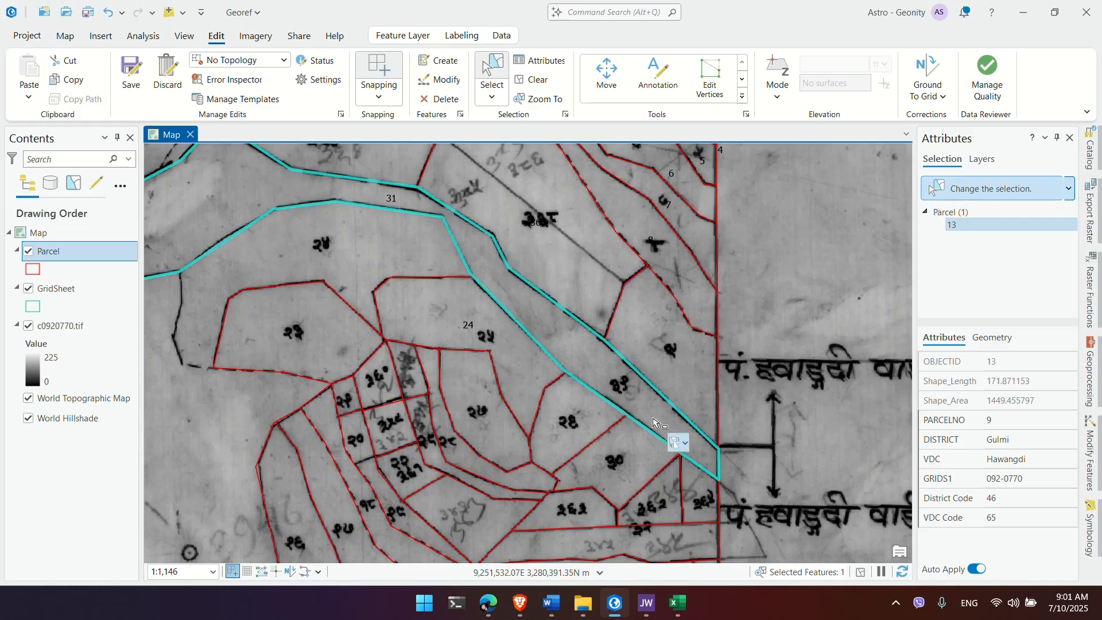
pyautogui.click(661, 351)
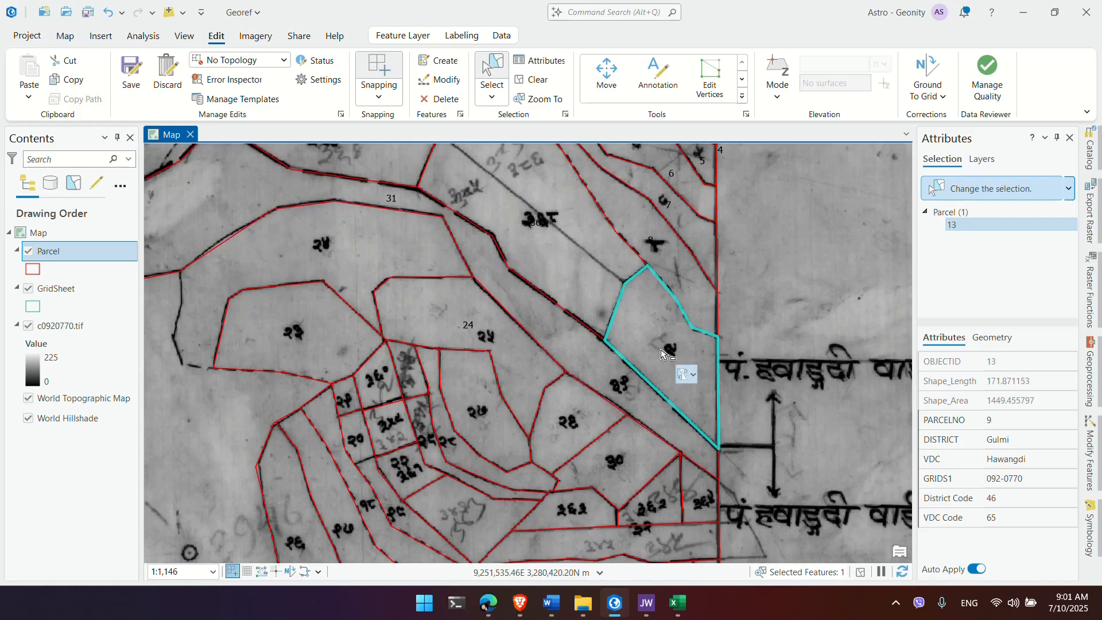
pyautogui.click(676, 418)
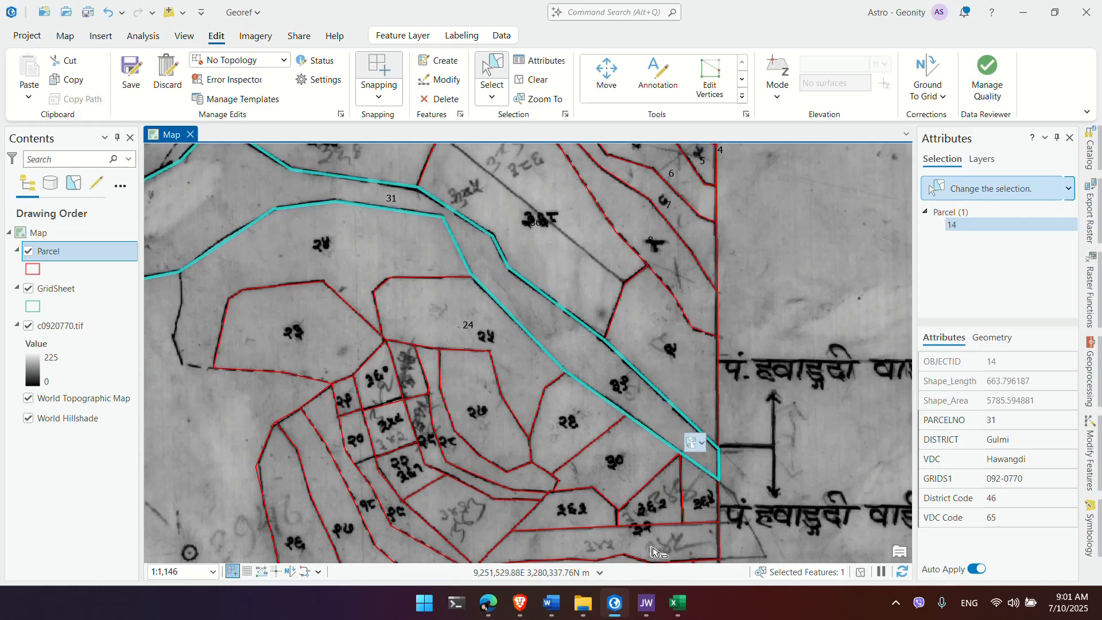
pyautogui.click(896, 603)
pyautogui.click(938, 532)
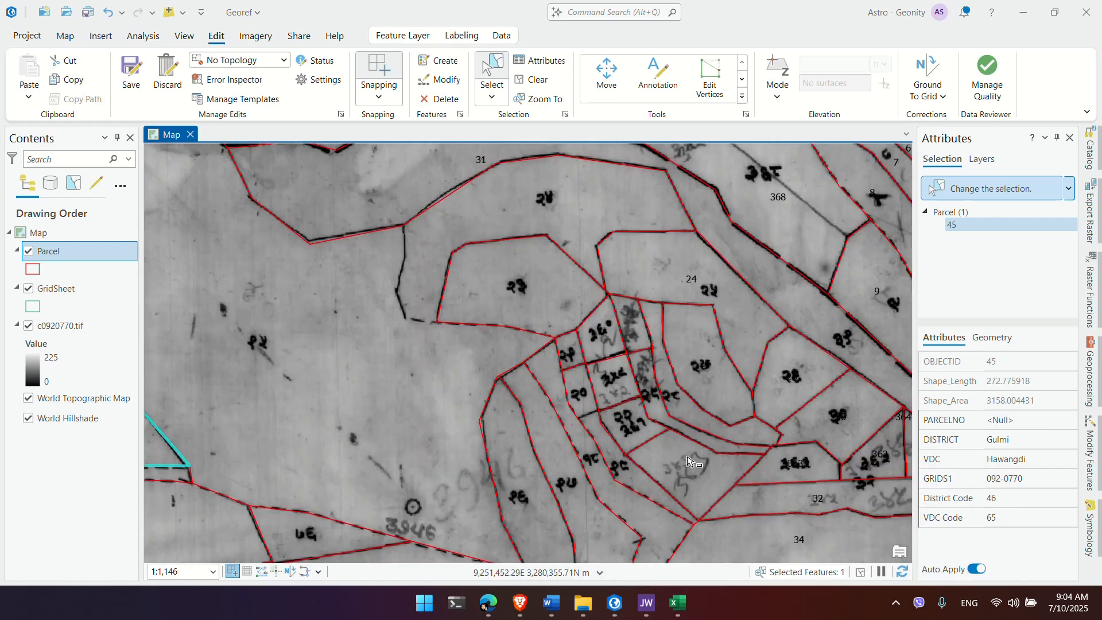
pyautogui.scroll(4, 689, 453)
pyautogui.moveTo(701, 411); pyautogui.dragTo(547, 410)
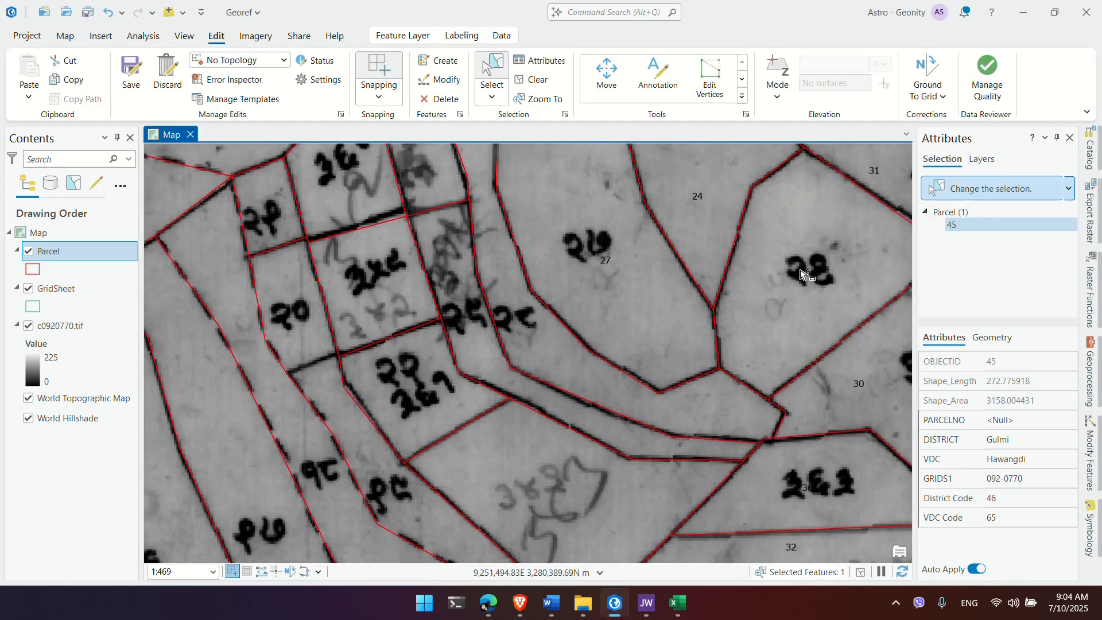
# Step: Set the Parcel label text colour to red in Labeling Properties and apply it
pyautogui.rightClick(66, 254)
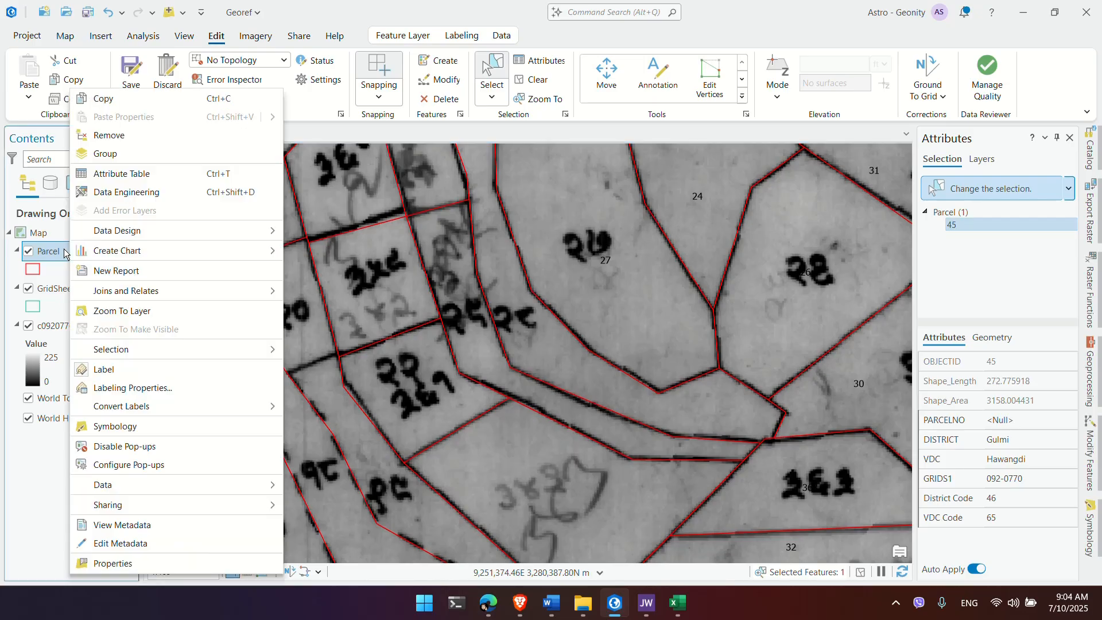
pyautogui.click(185, 388)
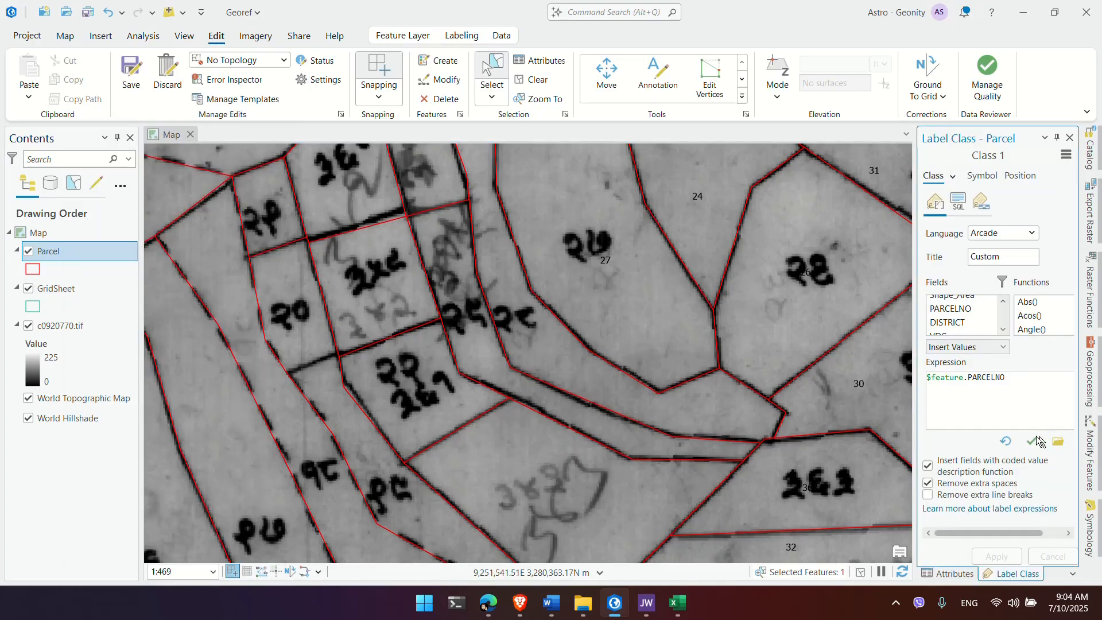
pyautogui.moveTo(921, 411); pyautogui.dragTo(861, 411)
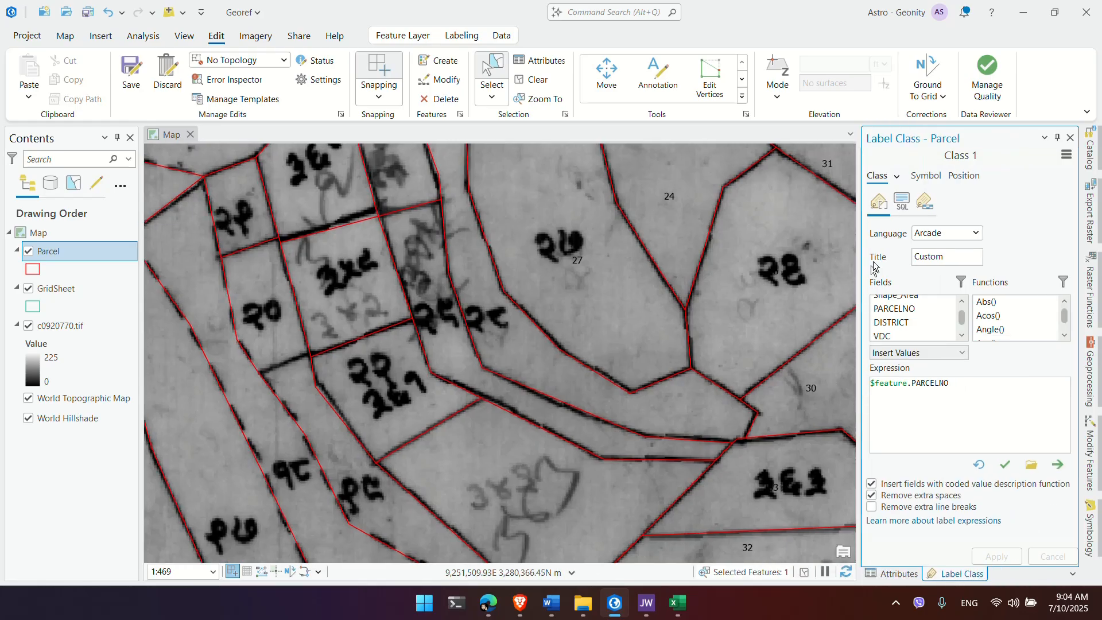
pyautogui.click(922, 206)
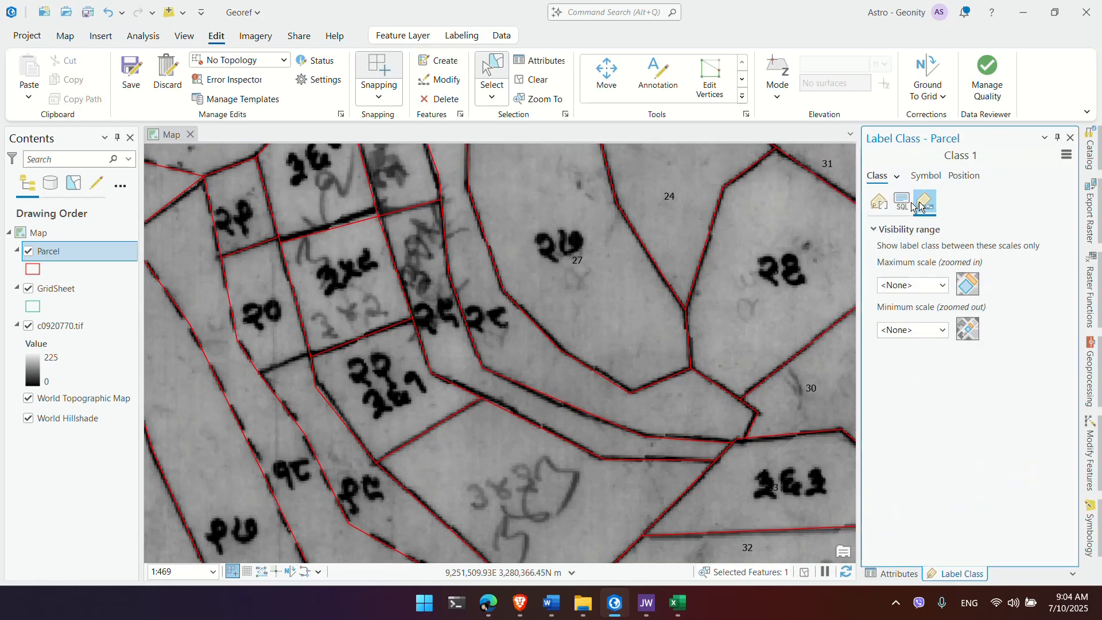
pyautogui.click(878, 202)
pyautogui.click(926, 175)
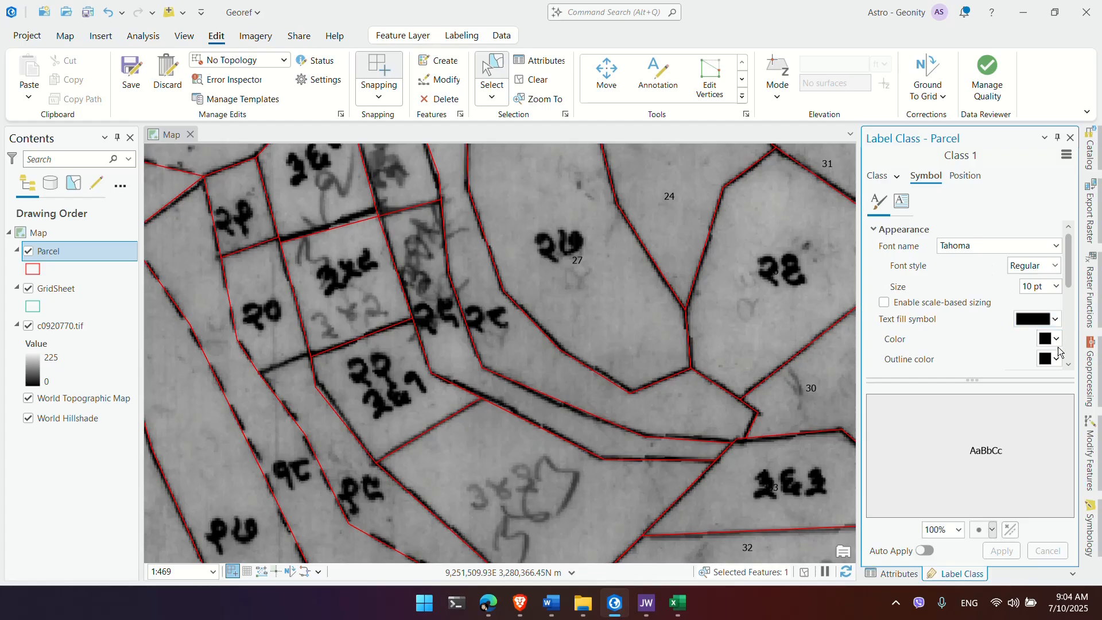
pyautogui.click(1057, 340)
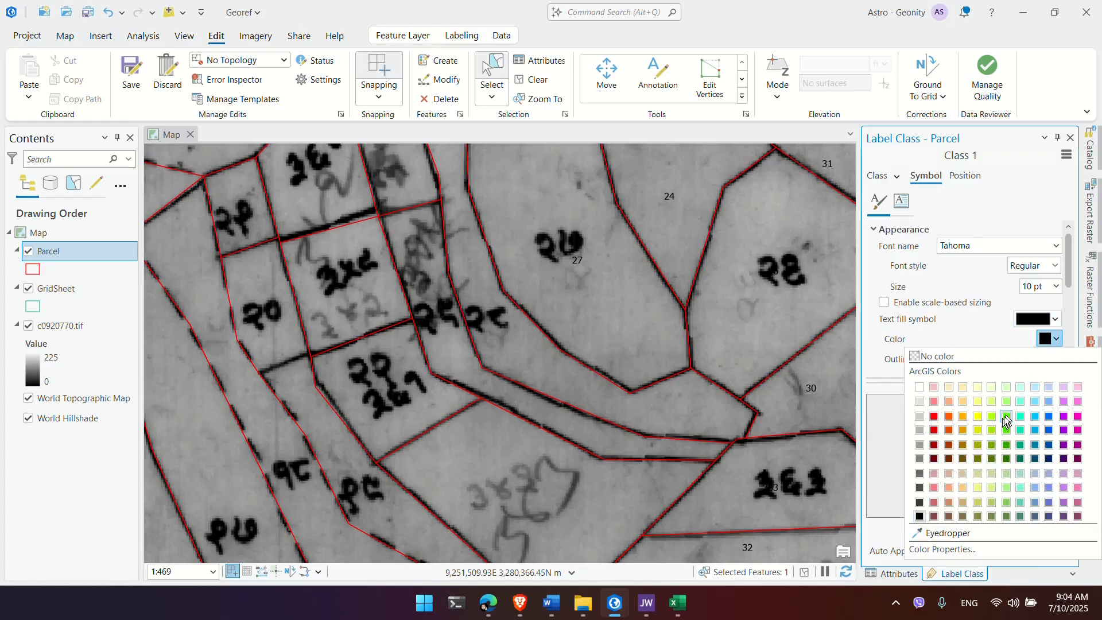
pyautogui.click(937, 419)
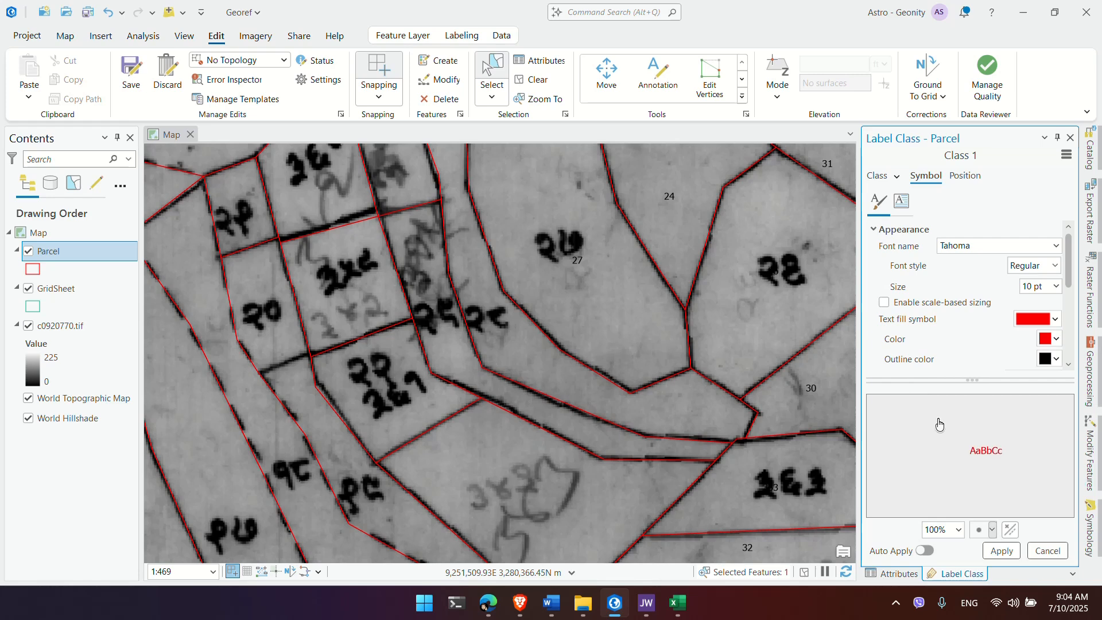
pyautogui.click(1008, 555)
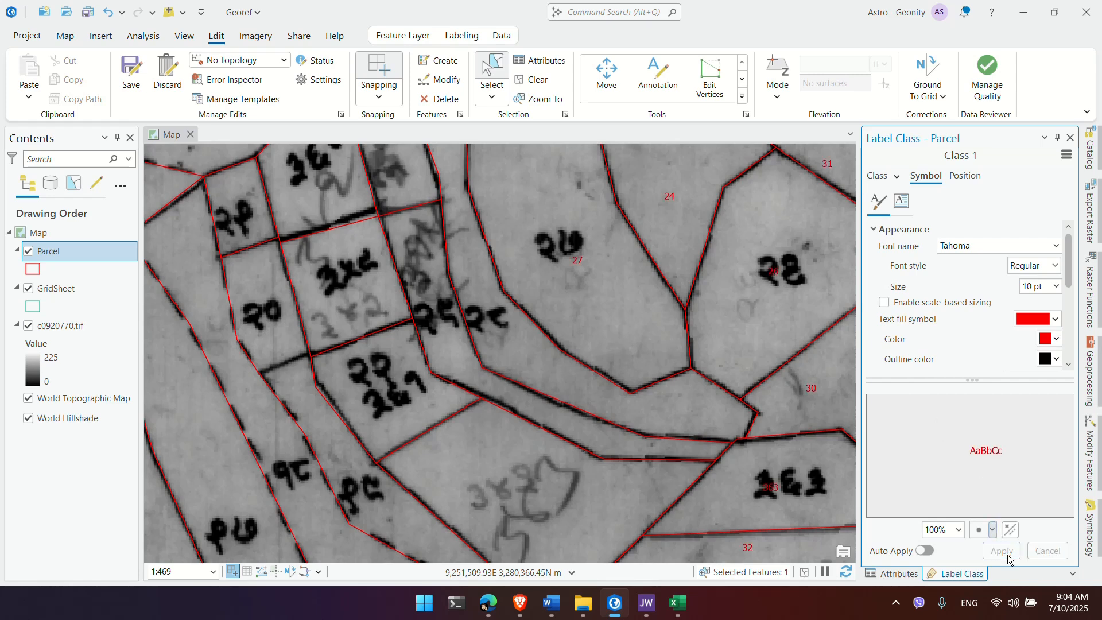
# Step: Change the Parcel label colour to pale yellow and apply it
pyautogui.click(1055, 340)
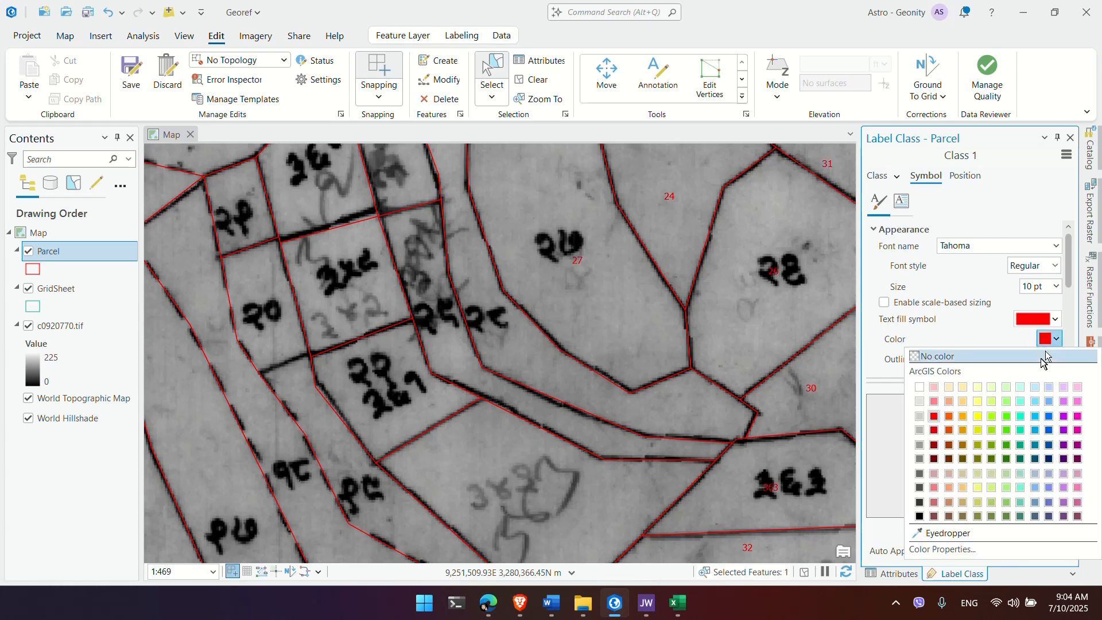
pyautogui.click(979, 487)
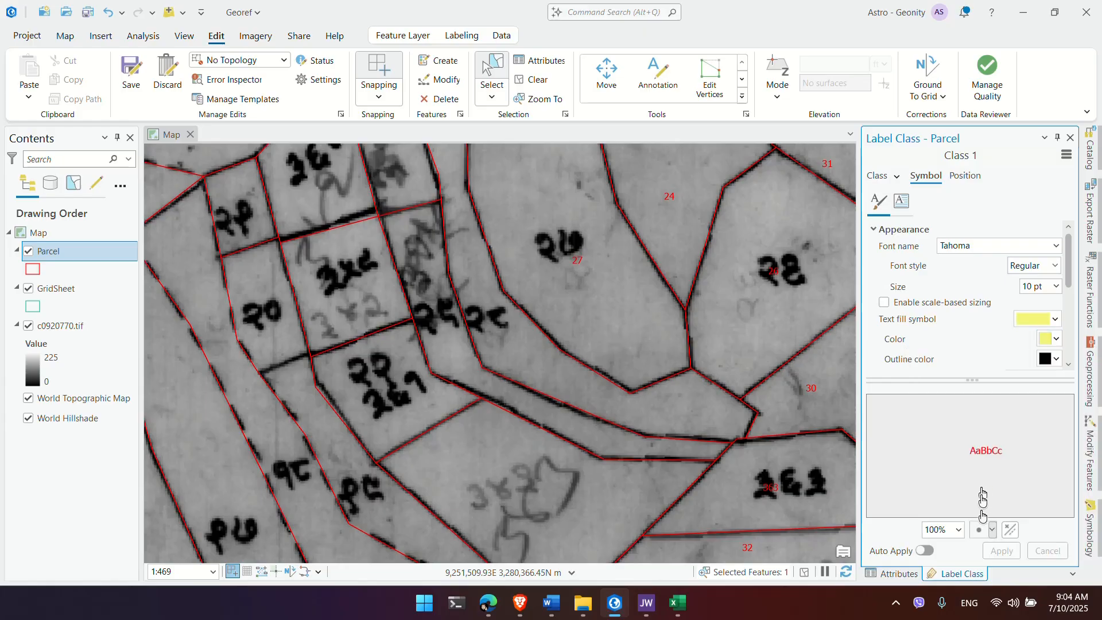
pyautogui.click(1002, 550)
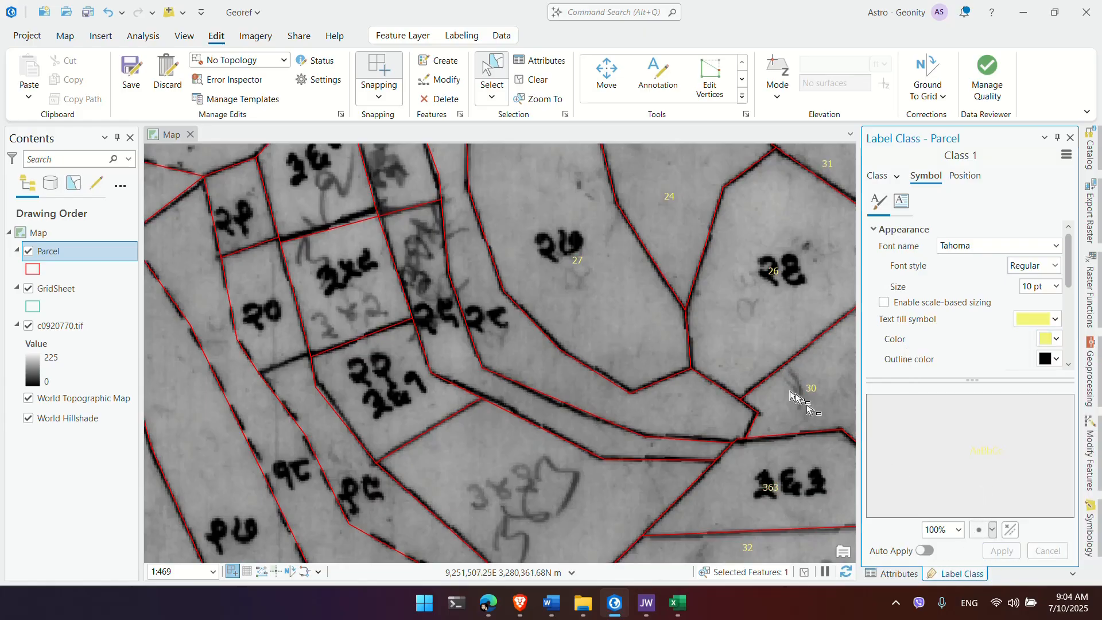
pyautogui.scroll(2, 653, 307)
pyautogui.scroll(-2, 653, 307)
pyautogui.scroll(-2, 631, 347)
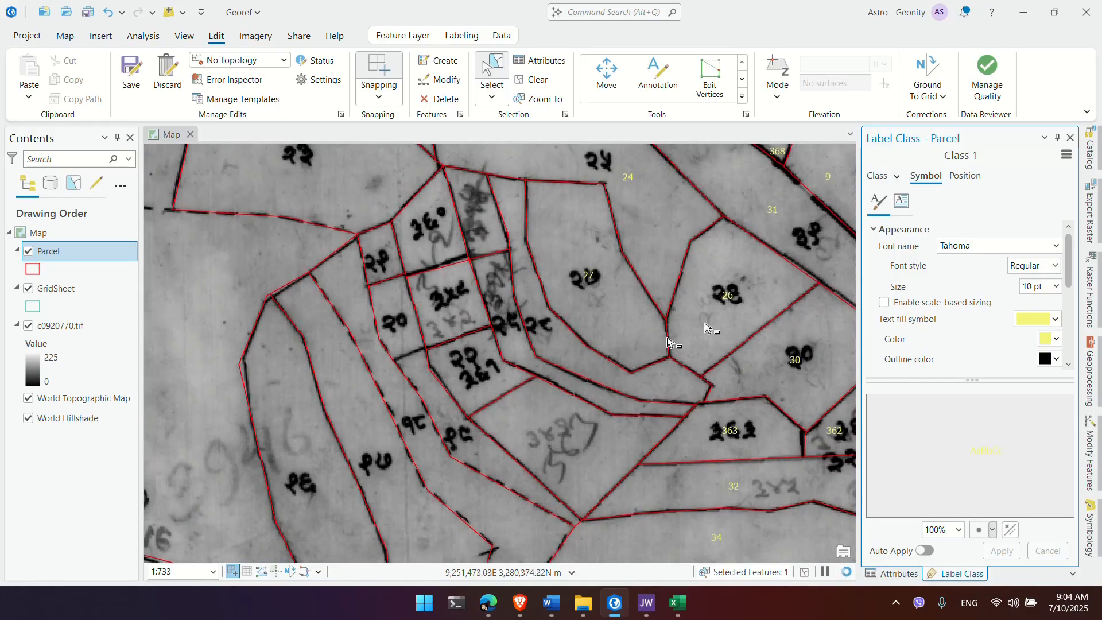
# Step: Number the two unnumbered strip parcels 28 and 29 in the Attributes pane
pyautogui.click(609, 377)
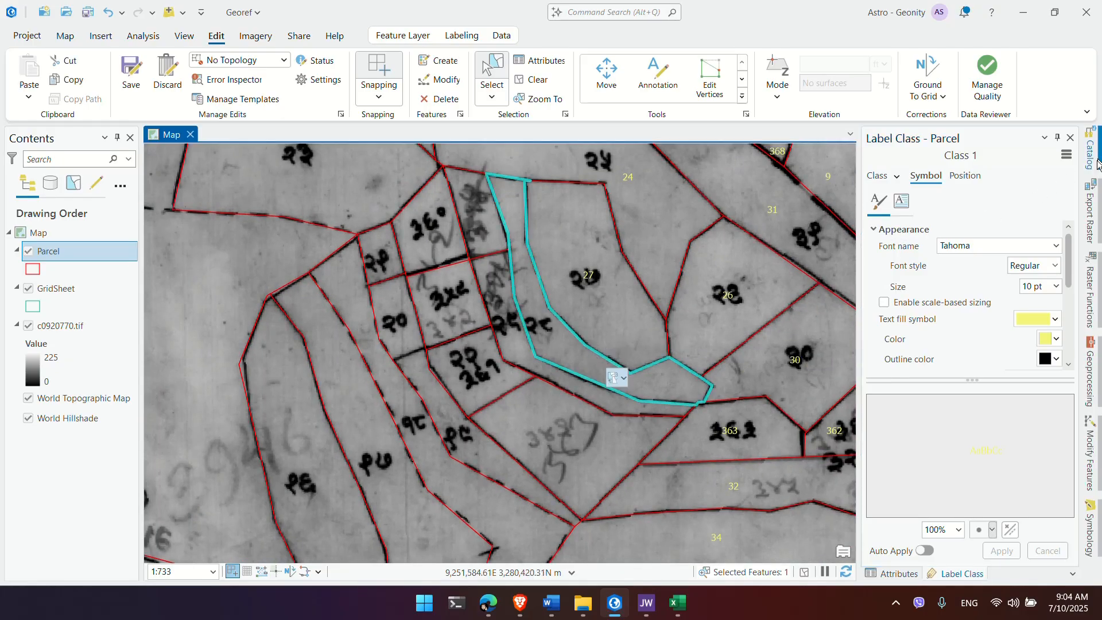
pyautogui.click(1070, 136)
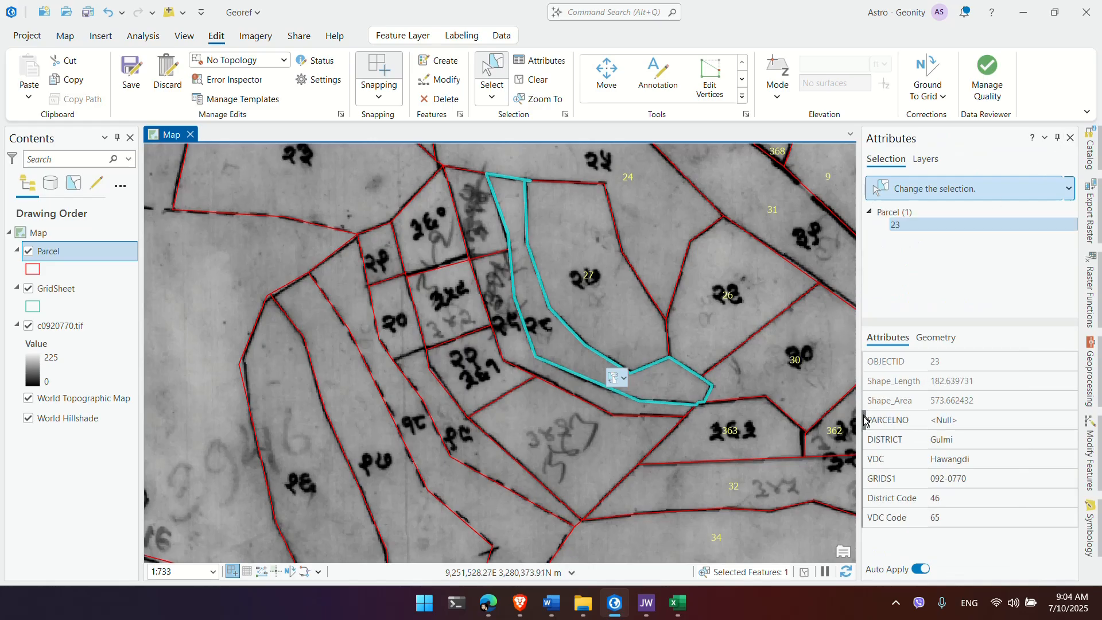
pyautogui.click(947, 419)
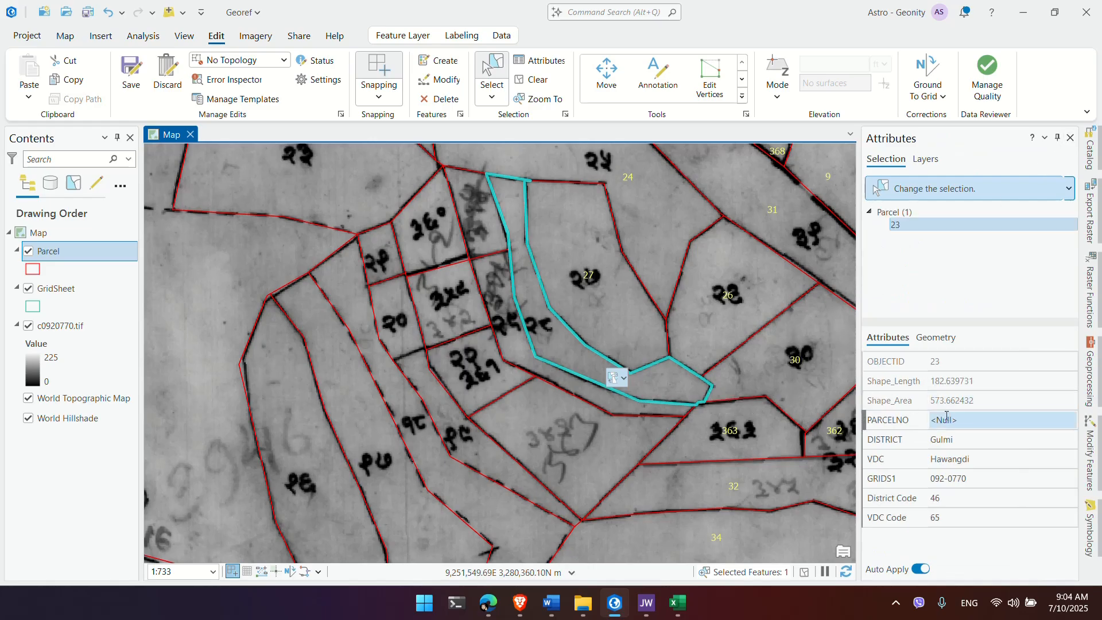
pyautogui.click(949, 420)
pyautogui.write('28')
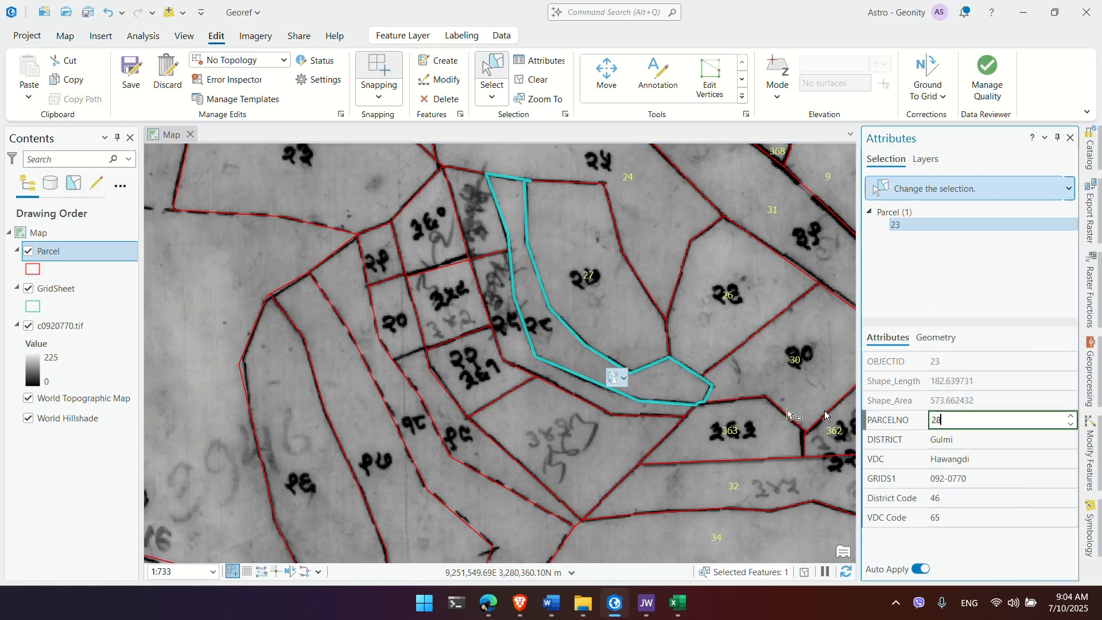
pyautogui.click(534, 364)
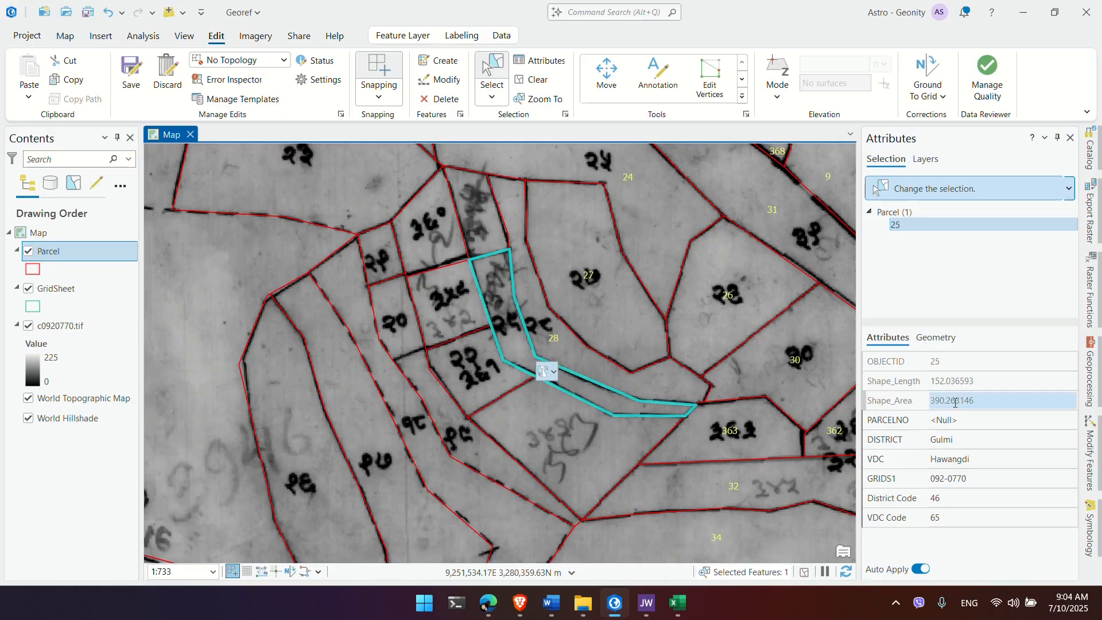
pyautogui.click(947, 419)
pyautogui.click(947, 420)
pyautogui.write('29')
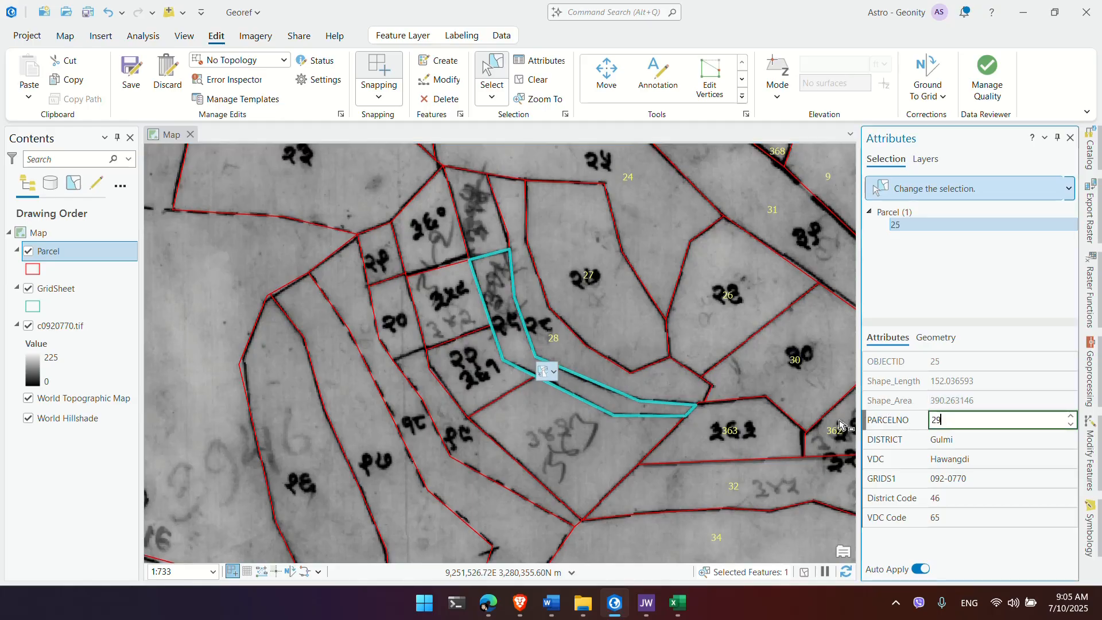
# Step: Give the next unnumbered square parcel the PARCELNO 359 and commit it
pyautogui.click(468, 307)
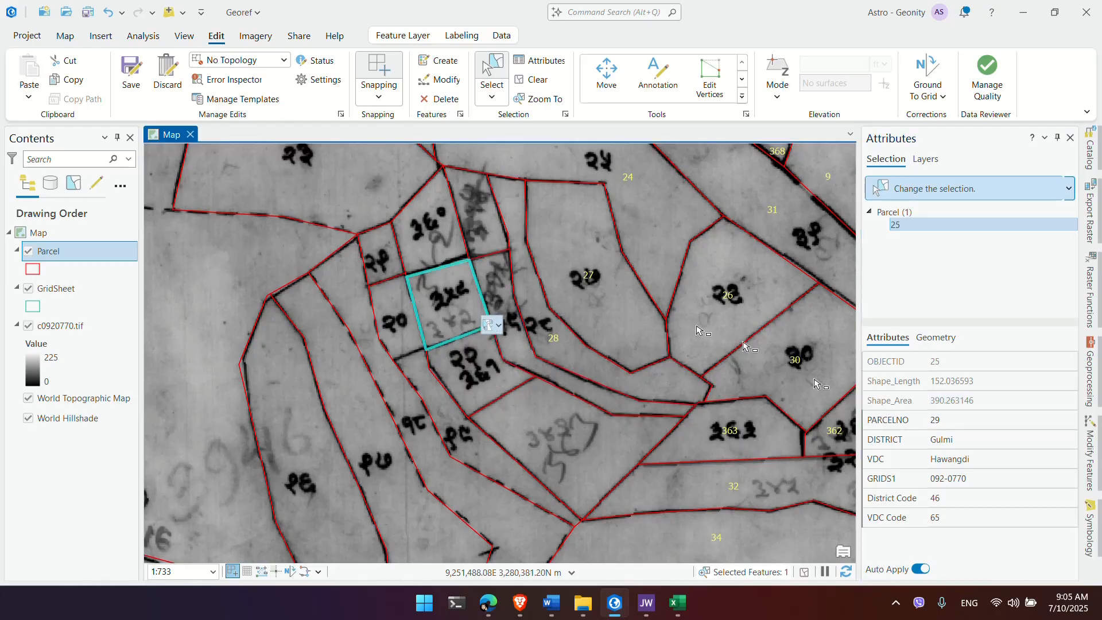
pyautogui.click(947, 420)
pyautogui.click(948, 420)
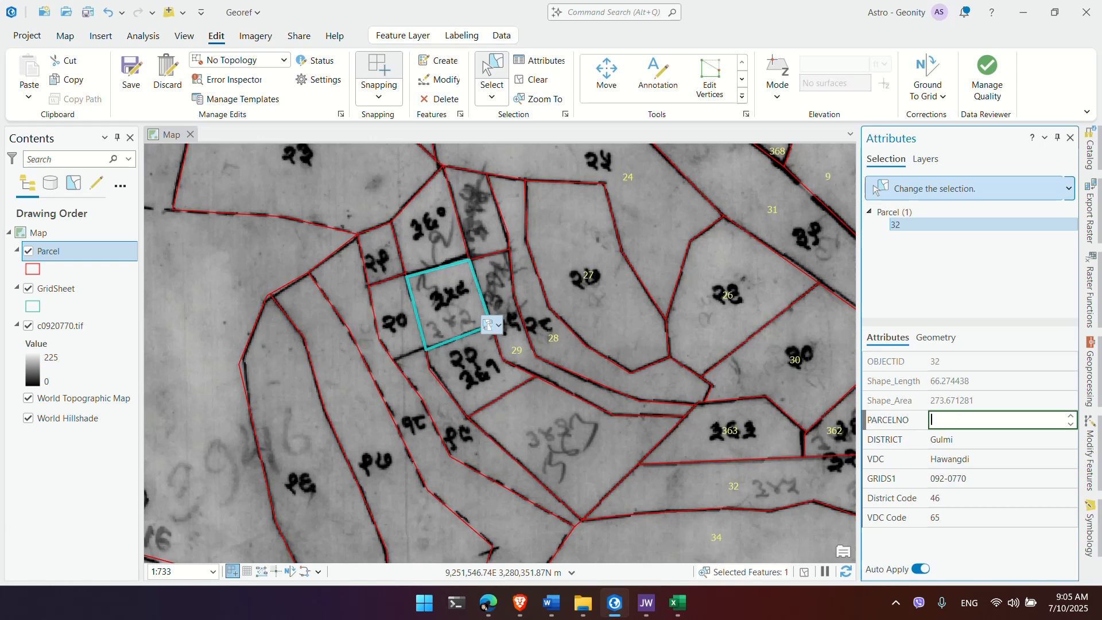
pyautogui.write('259')
pyautogui.press('Return')
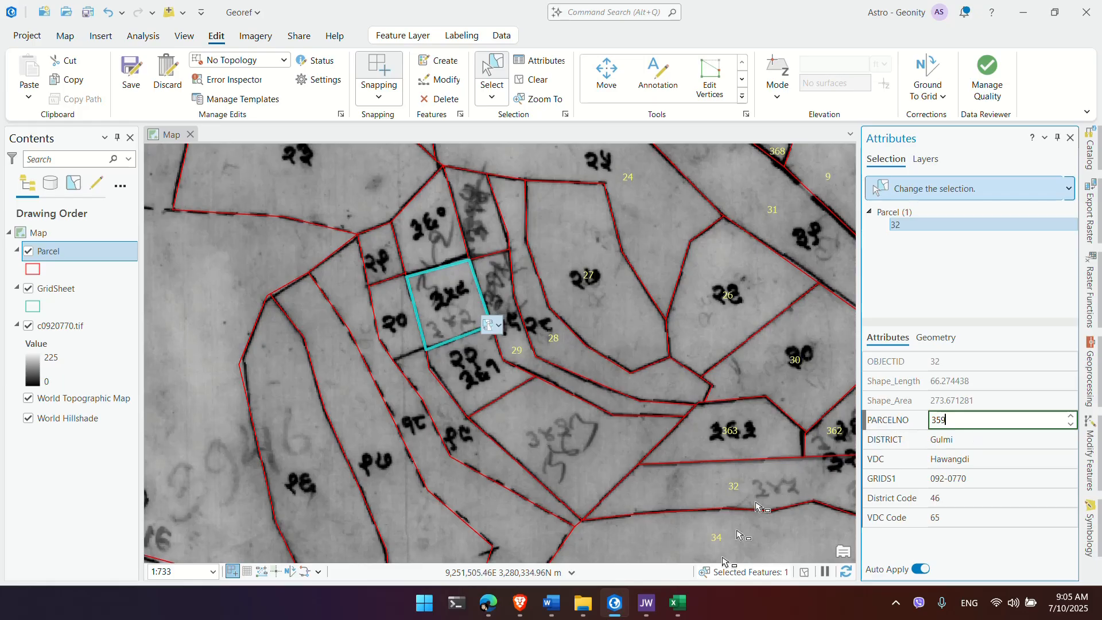
pyautogui.click(896, 602)
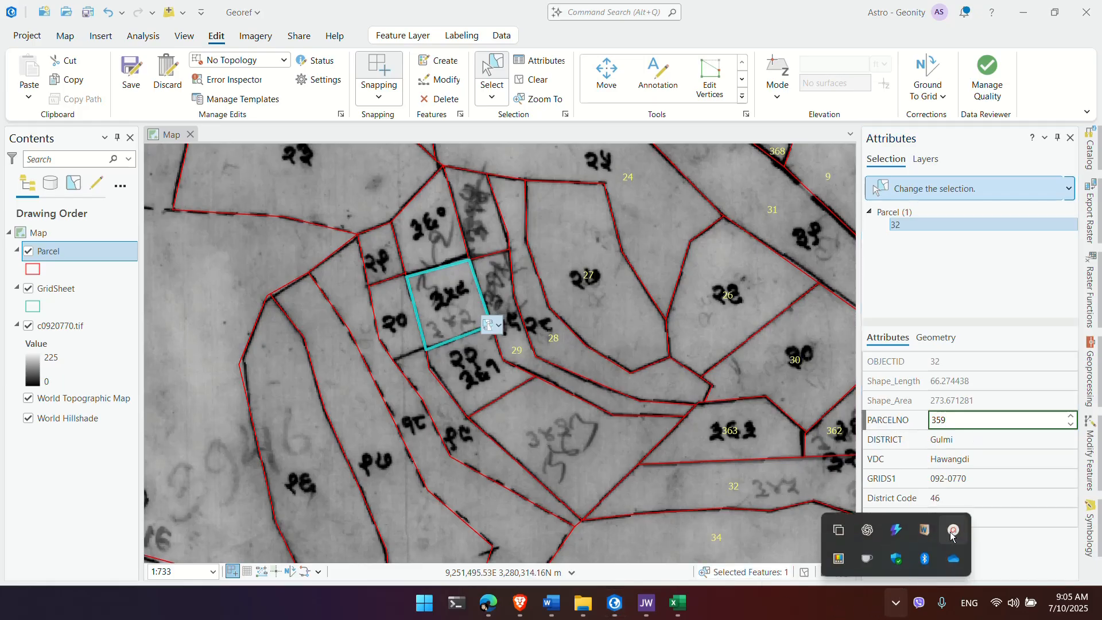
pyautogui.click(954, 530)
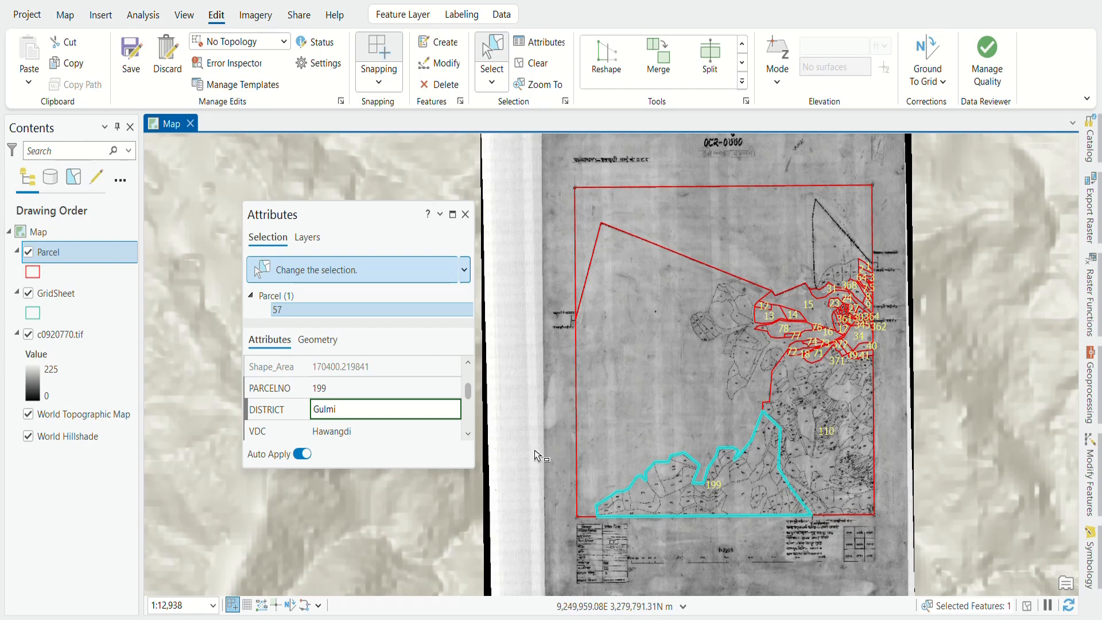
# Step: Close the floating Attributes pane to reveal the full map sheet with yellow labels
pyautogui.click(465, 214)
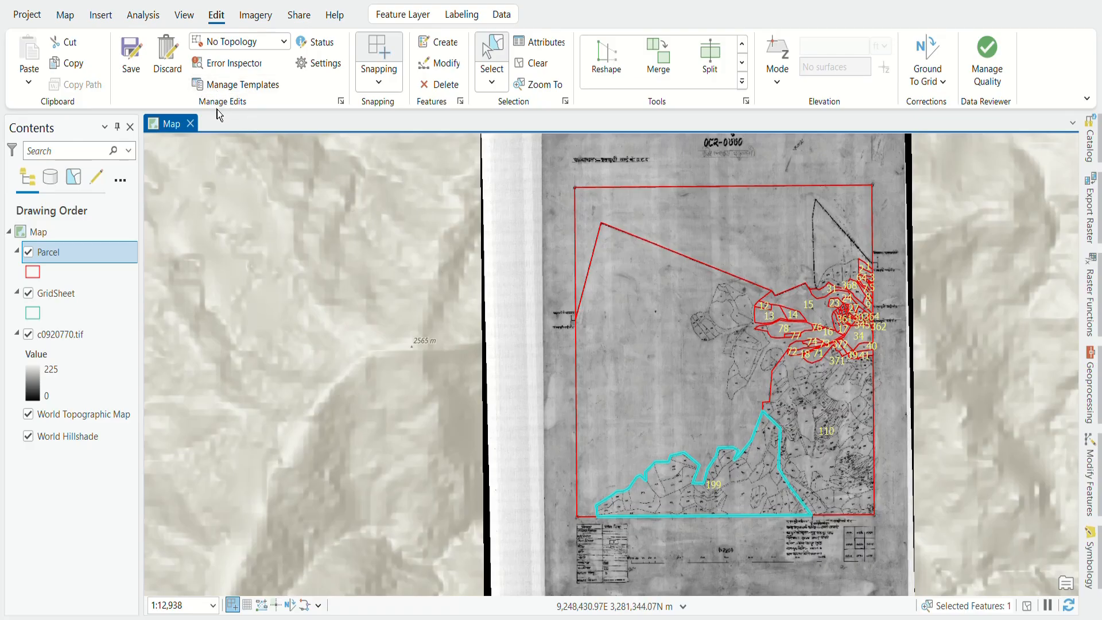
# Step: Save the parcel edits and open the Parcel layer's attribute table
pyautogui.click(130, 60)
pyautogui.click(572, 335)
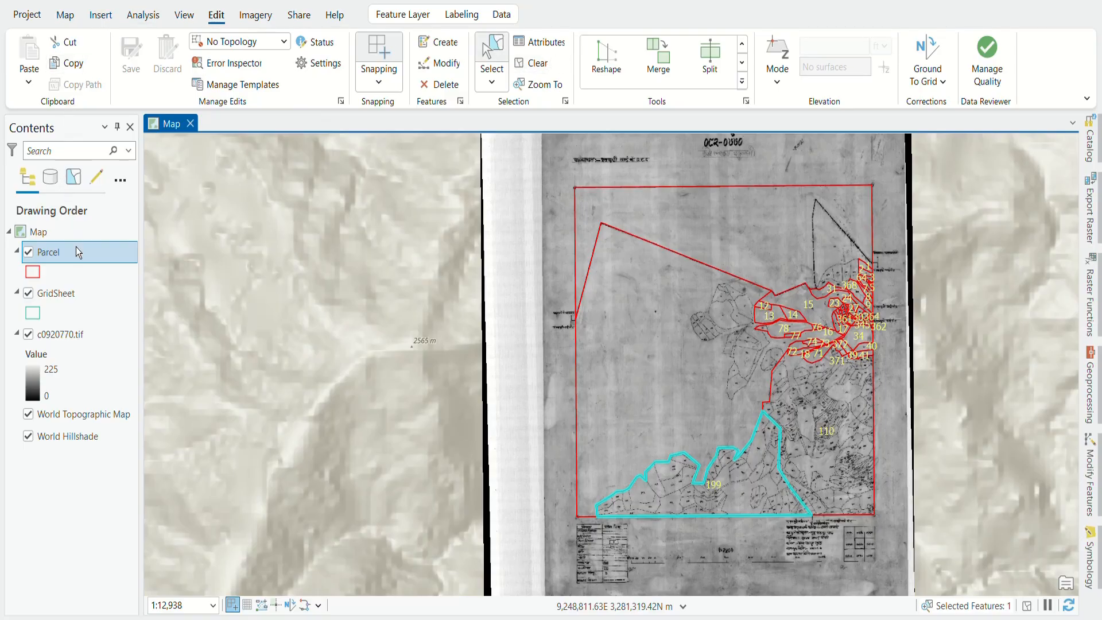
pyautogui.rightClick(60, 253)
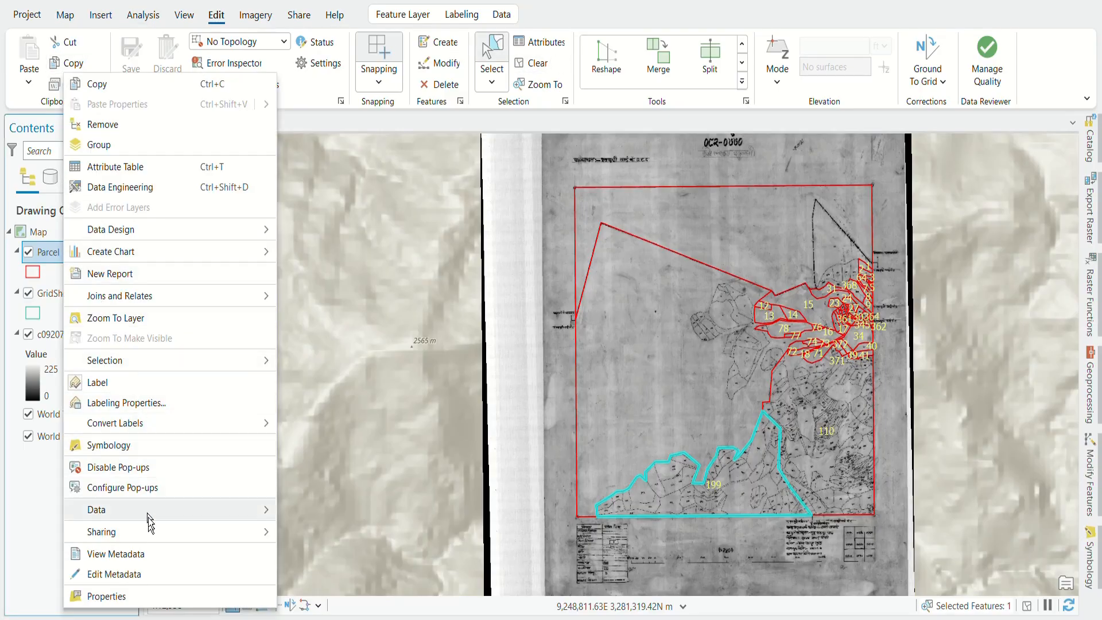
pyautogui.click(143, 167)
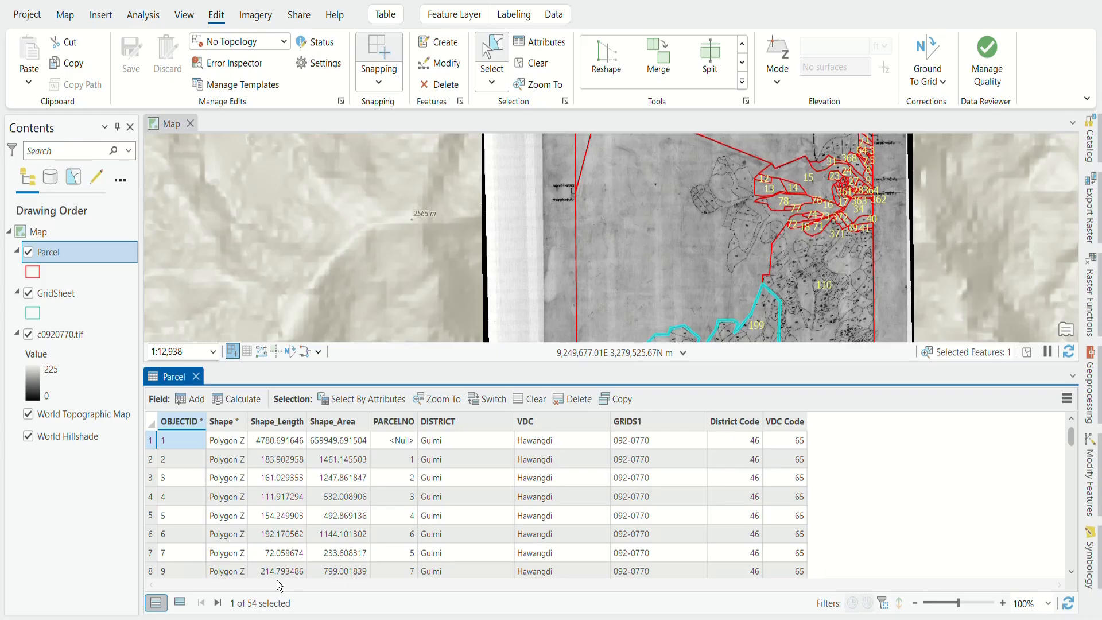
# Step: Add a Text field OwnersName with alias Owner's Name to the Parcel table and save it
pyautogui.click(198, 399)
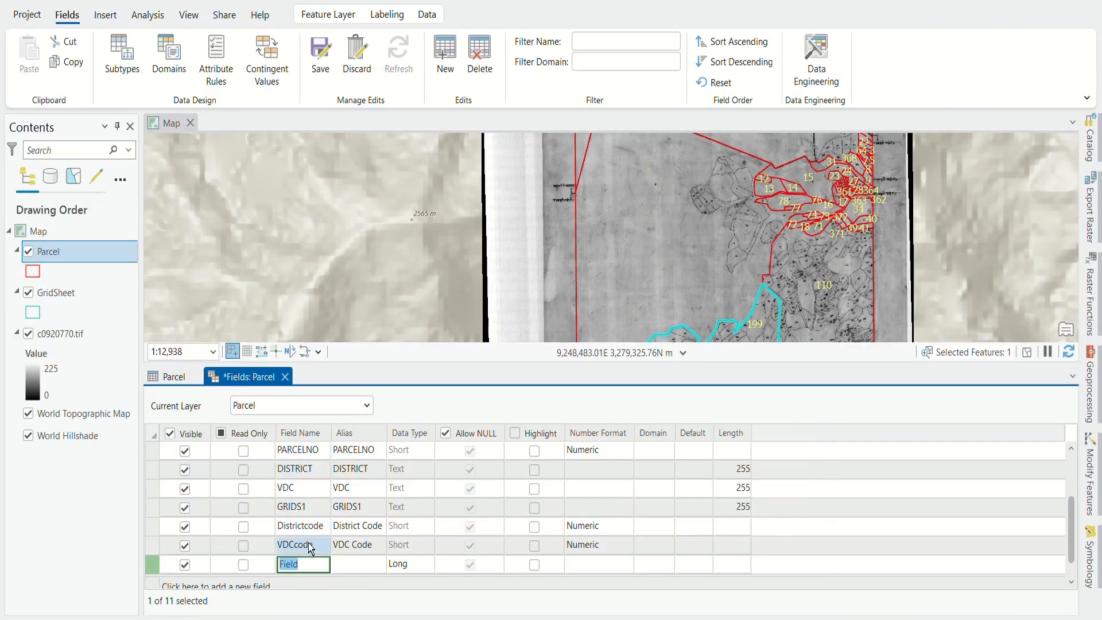
pyautogui.write('Owners')
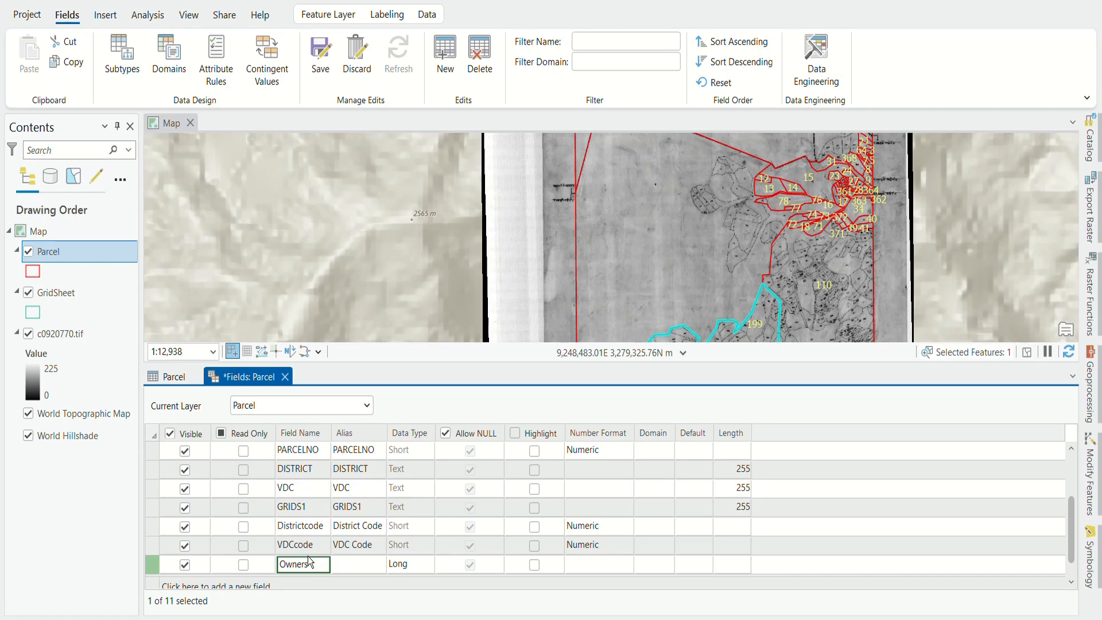
pyautogui.write('Name')
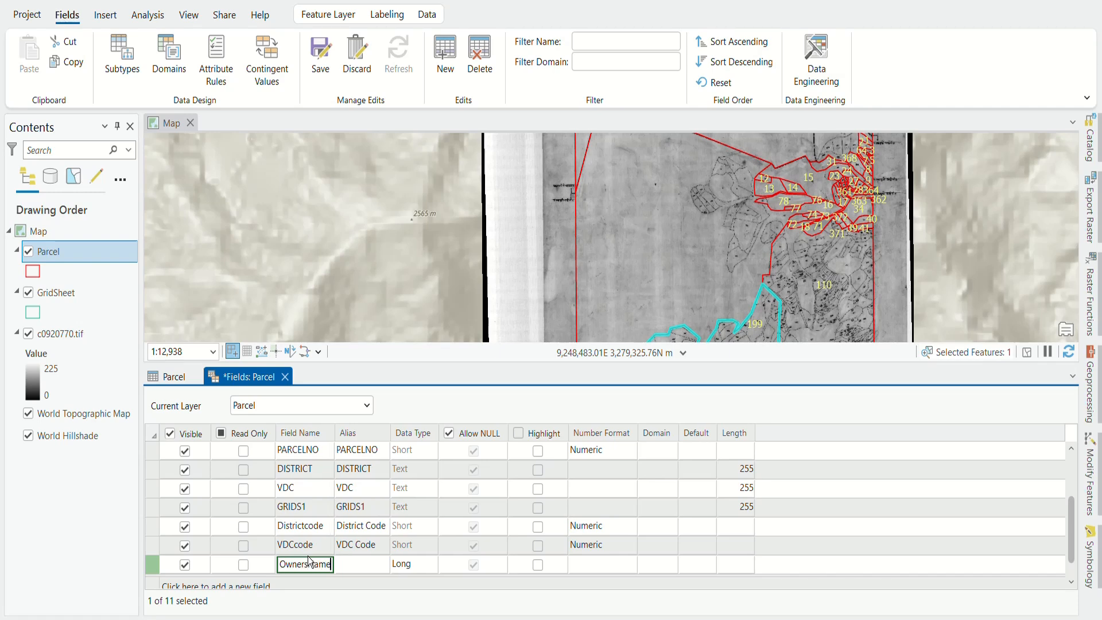
pyautogui.click(352, 566)
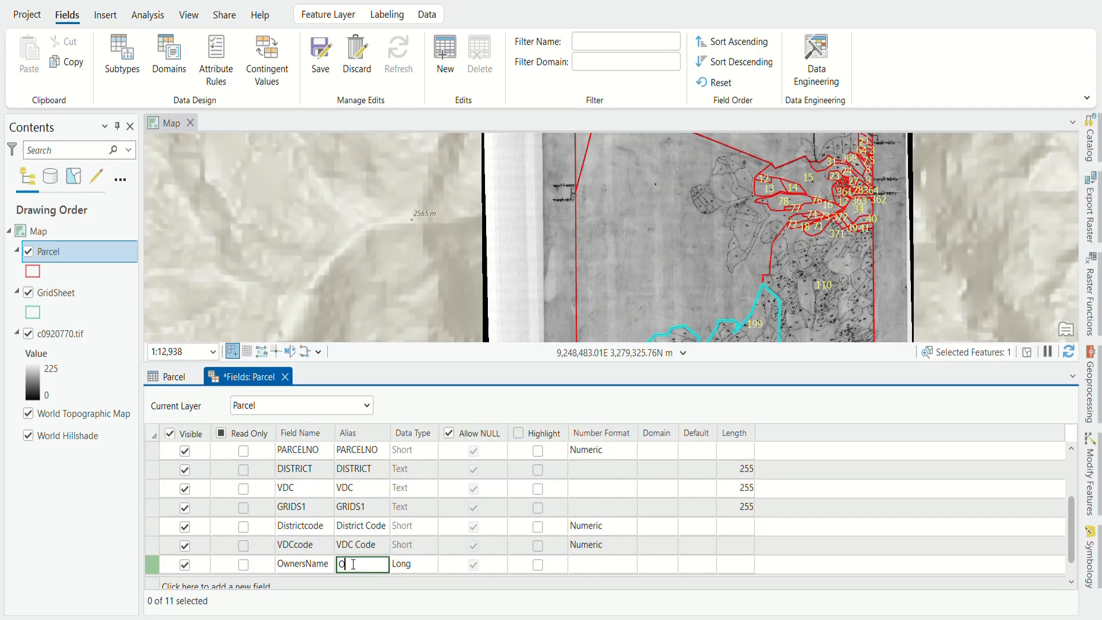
pyautogui.write("Owner's Name")
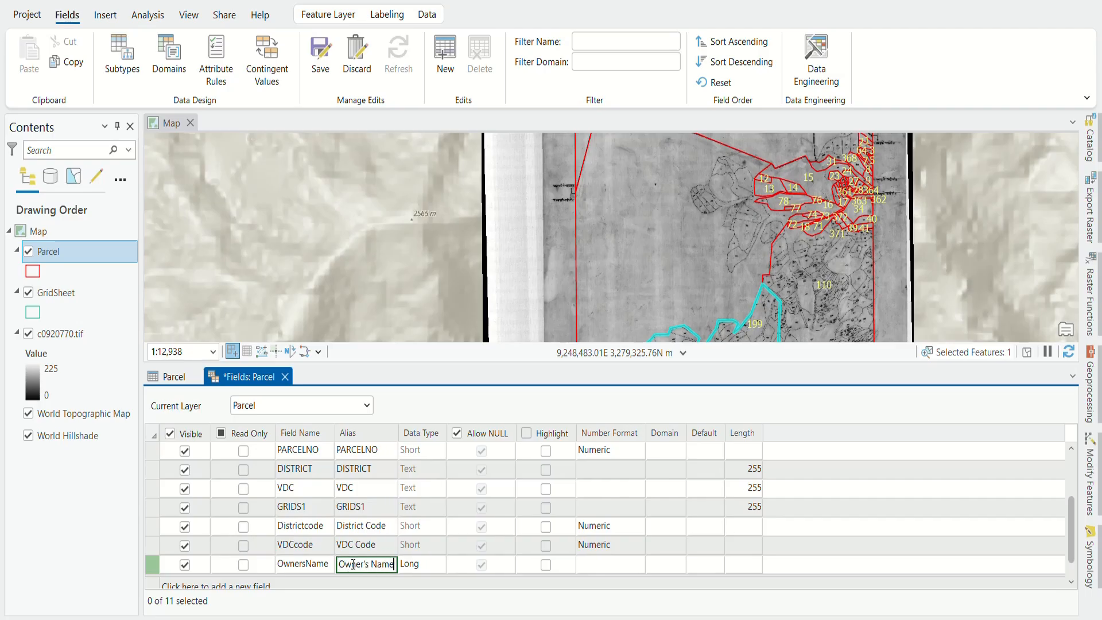
pyautogui.click(403, 564)
pyautogui.click(439, 564)
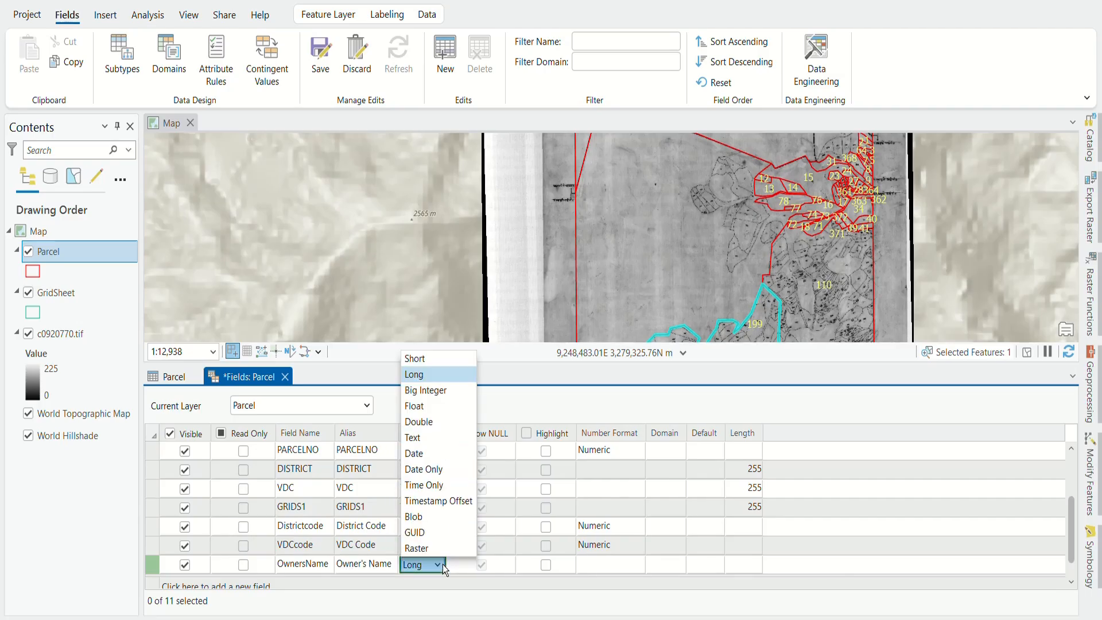
pyautogui.click(433, 439)
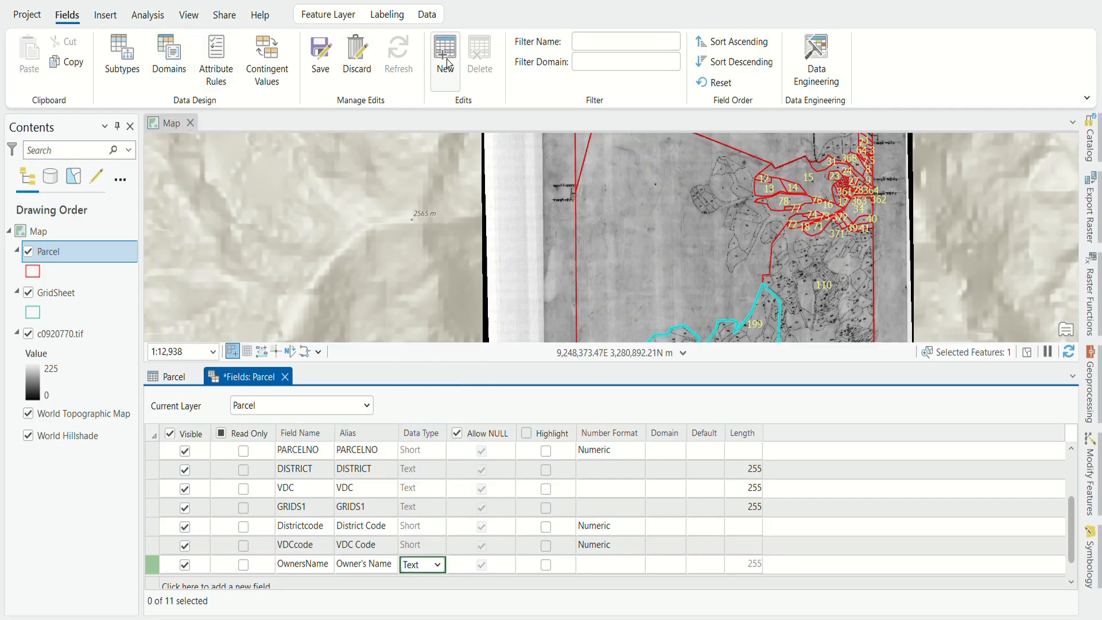
pyautogui.click(318, 52)
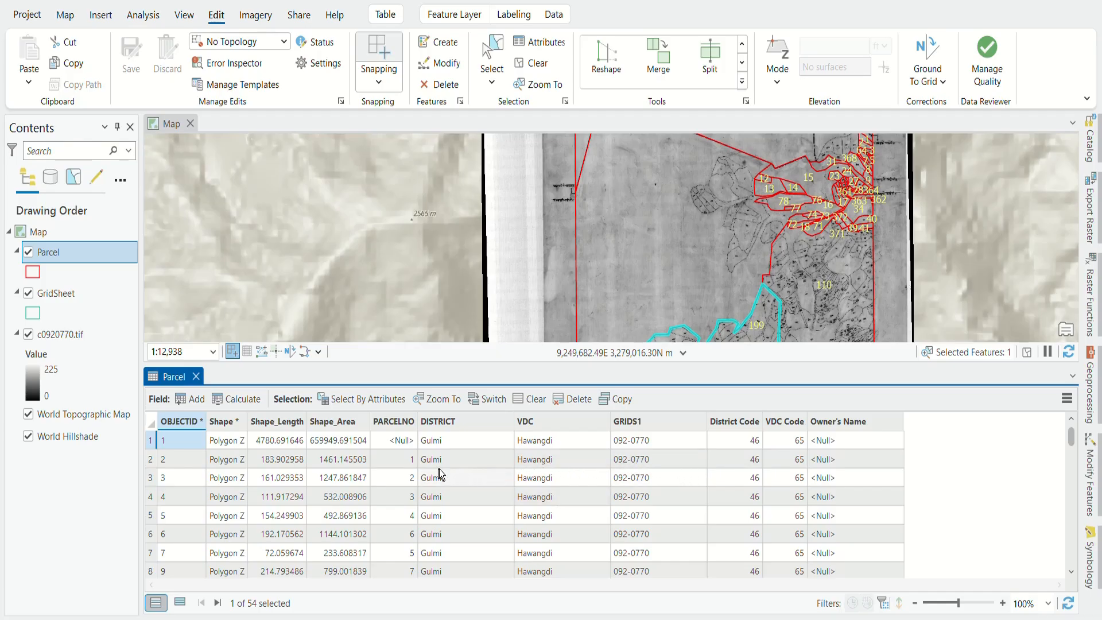
# Step: Enter owners' names in the Owner's Name cells for OBJECTIDs 2 through 5
pyautogui.click(842, 455)
pyautogui.click(828, 461)
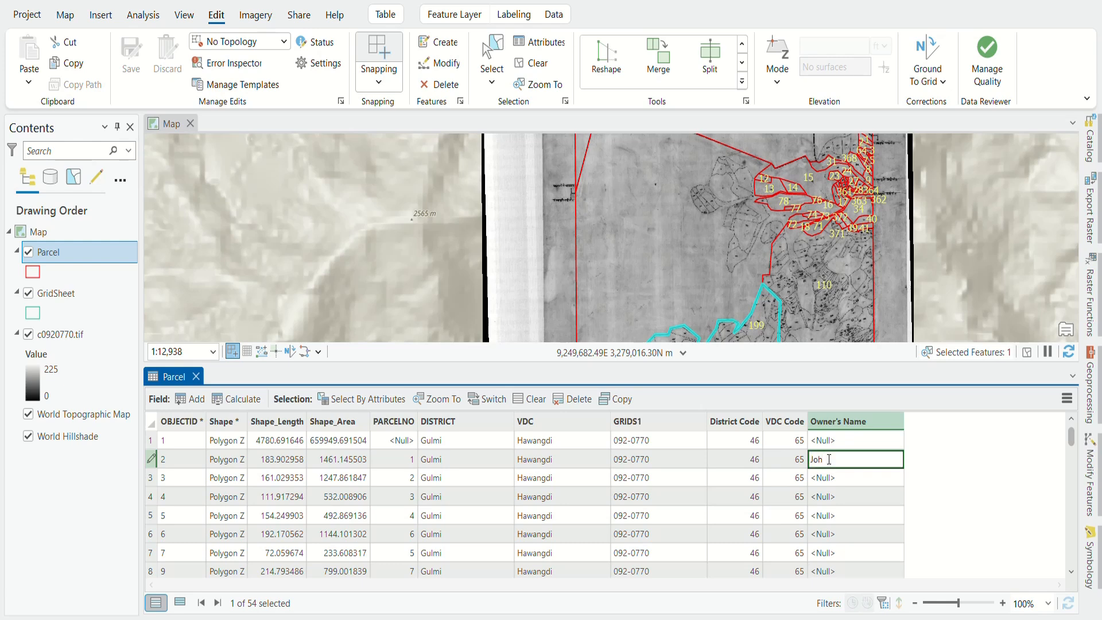
pyautogui.click(873, 477)
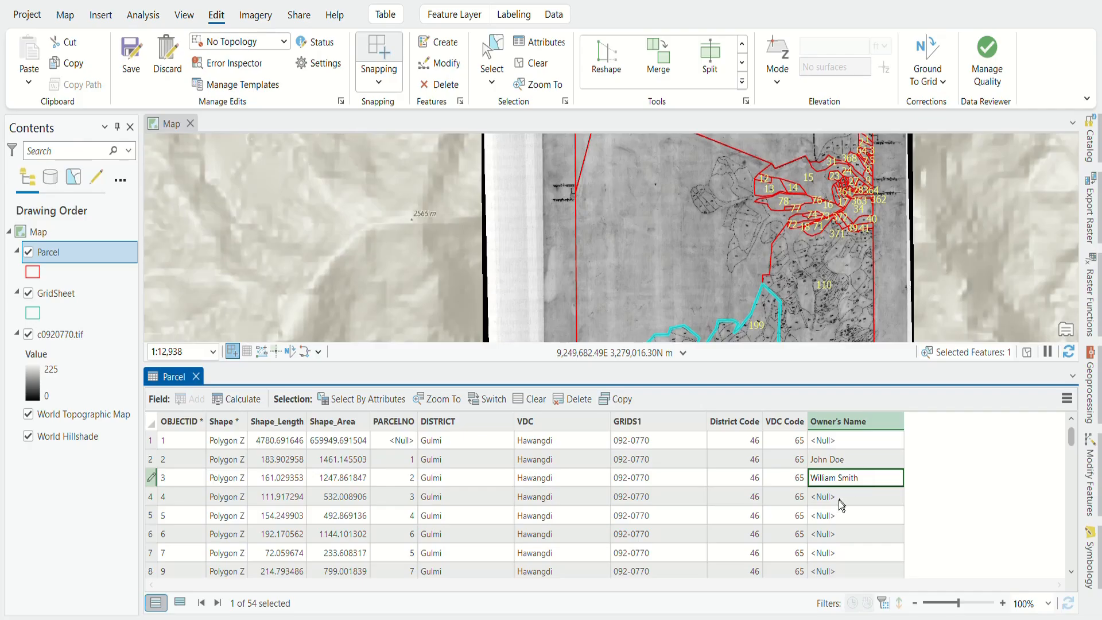
pyautogui.click(837, 498)
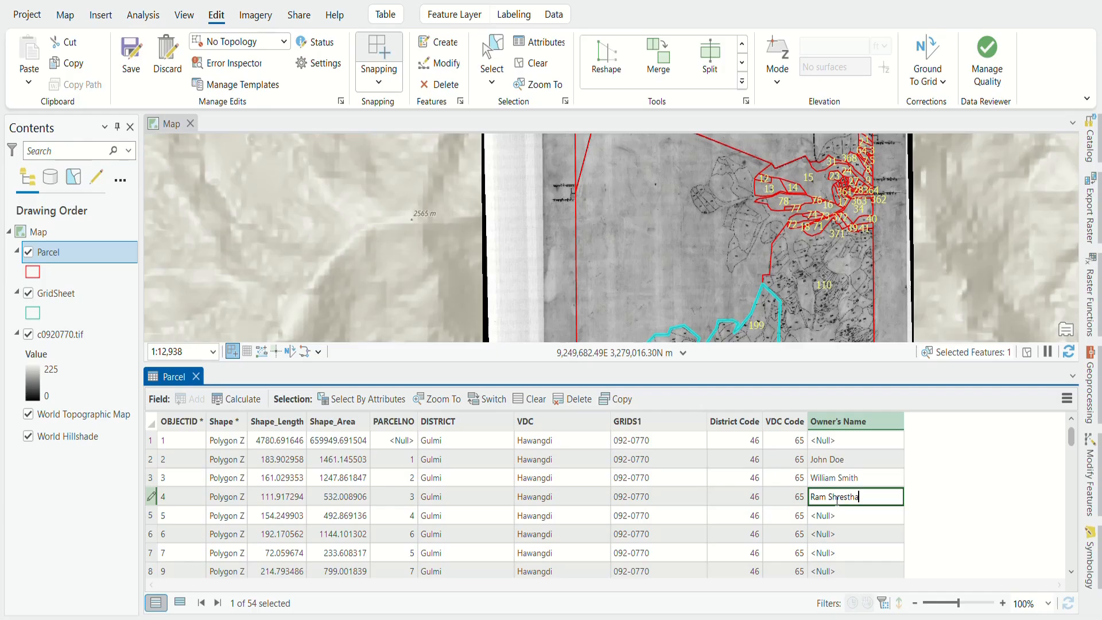
pyautogui.click(845, 514)
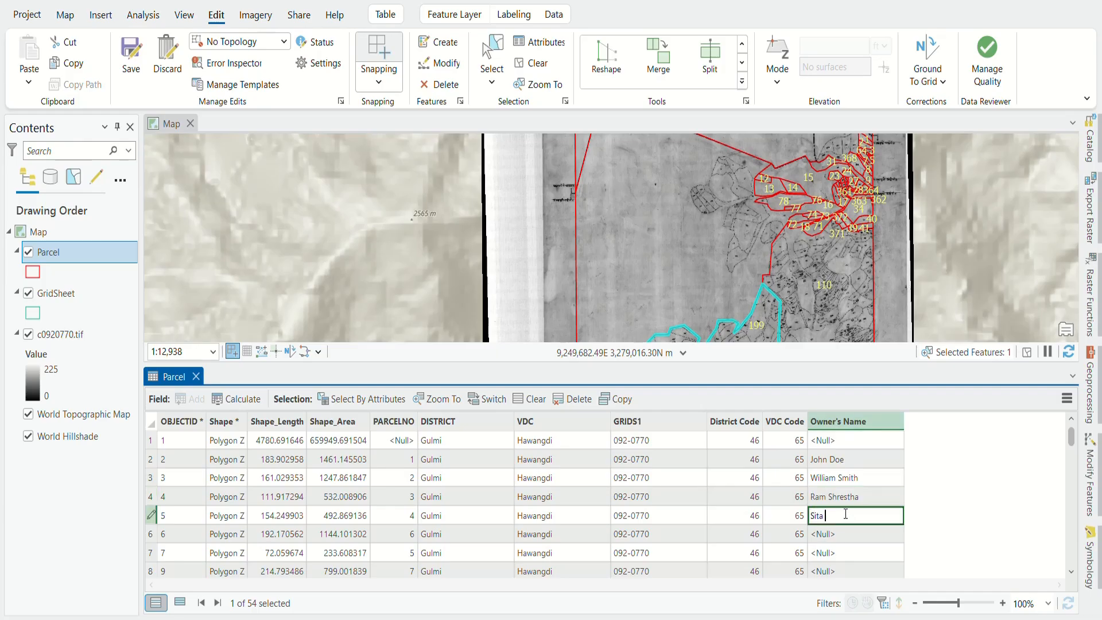
pyautogui.click(830, 535)
# Step: Enter owners' names for OBJECTIDs 6 and 7, then enlarge the attribute table
pyautogui.click(831, 535)
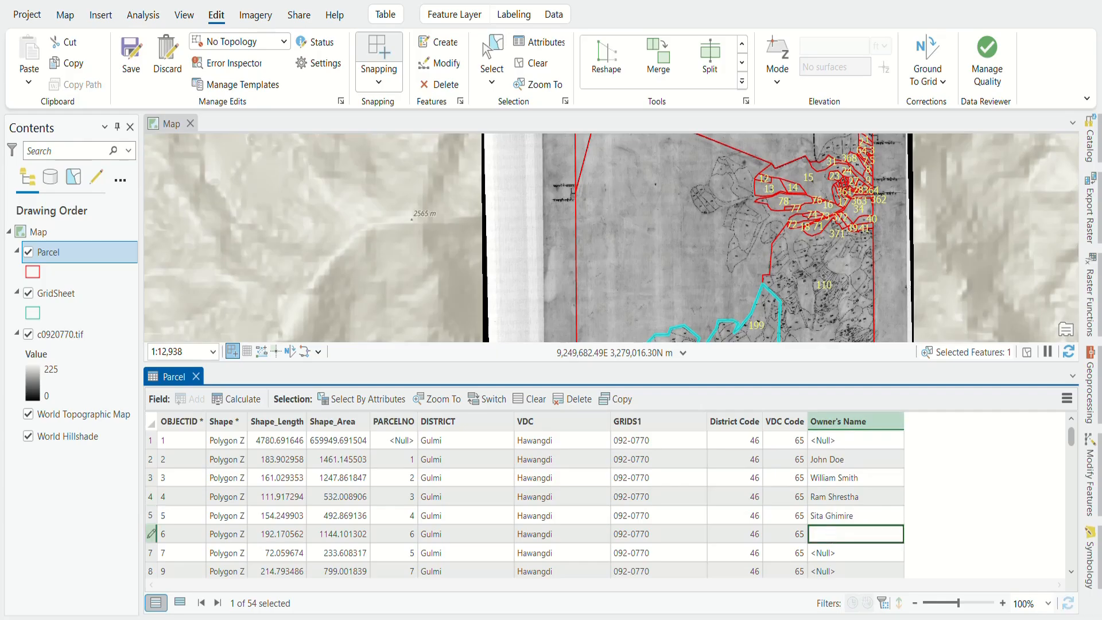
pyautogui.click(837, 552)
pyautogui.click(838, 553)
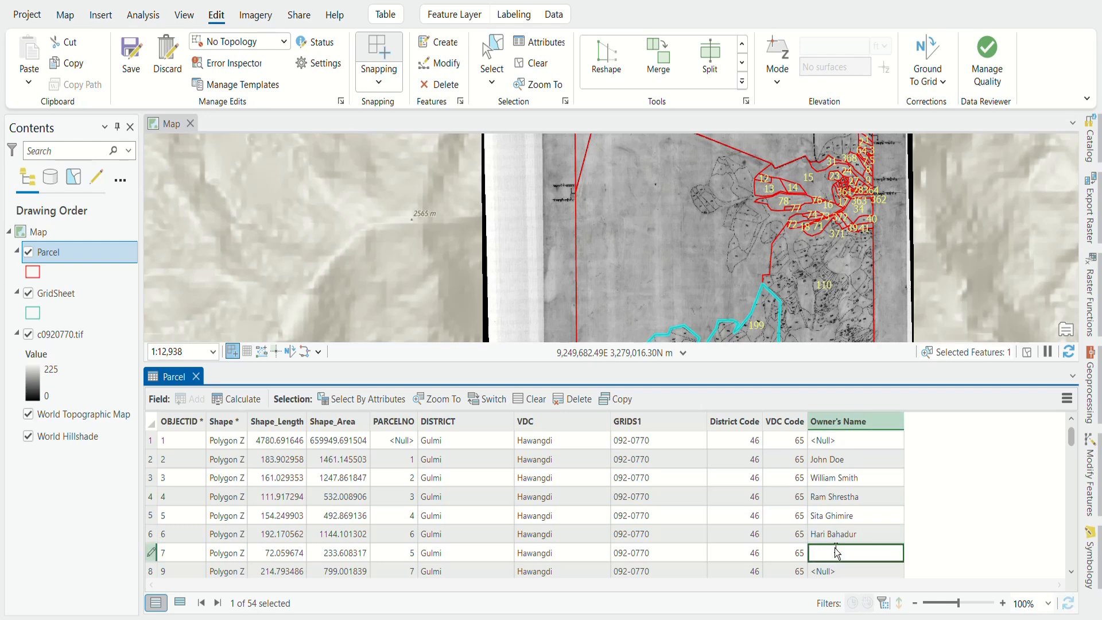
pyautogui.click(837, 572)
pyautogui.click(837, 572)
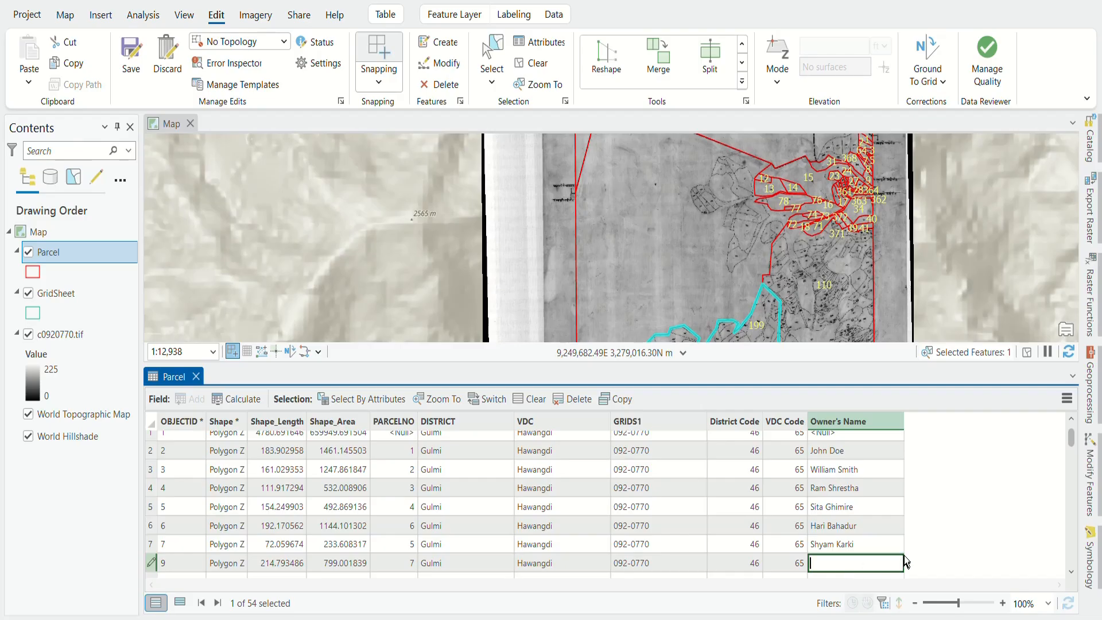
pyautogui.scroll(-2, 917, 520)
pyautogui.scroll(-15, 894, 522)
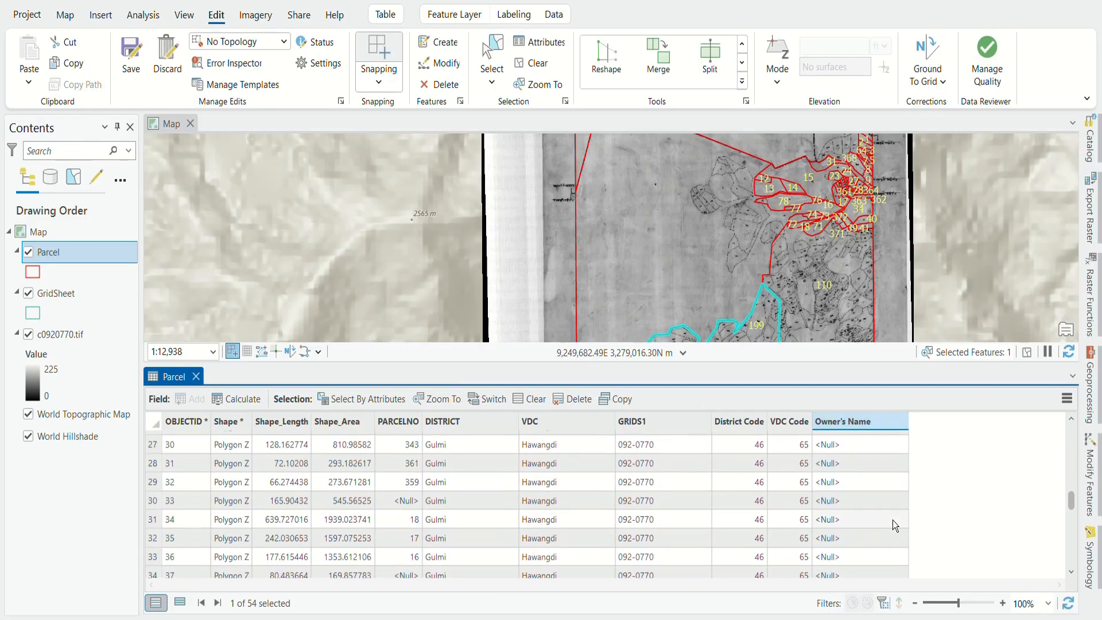
pyautogui.scroll(15, 893, 520)
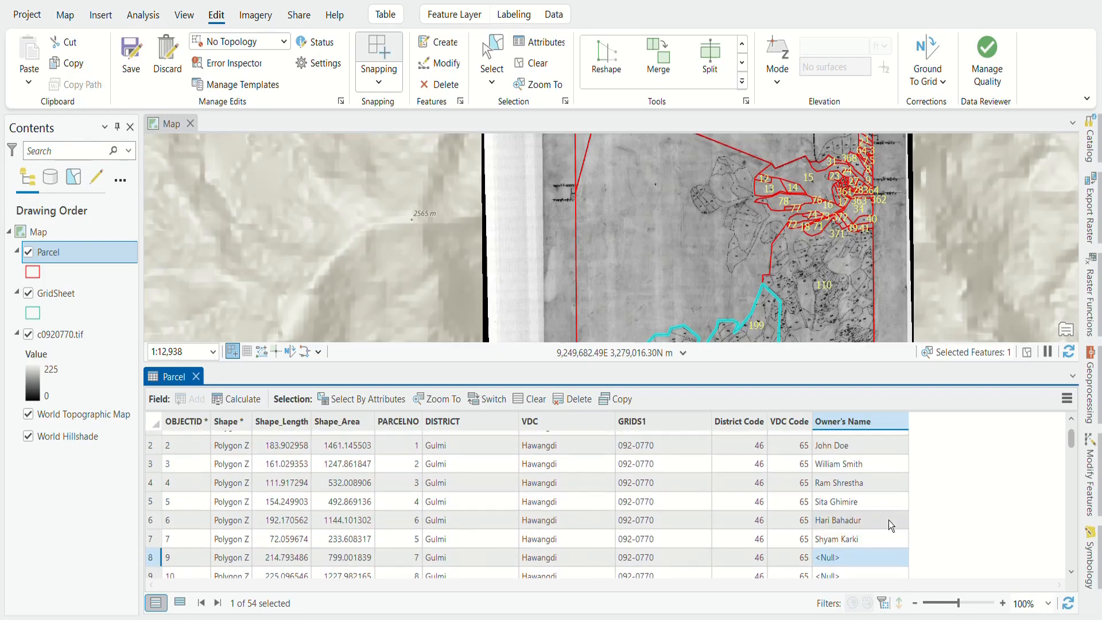
pyautogui.moveTo(877, 366); pyautogui.dragTo(885, 210)
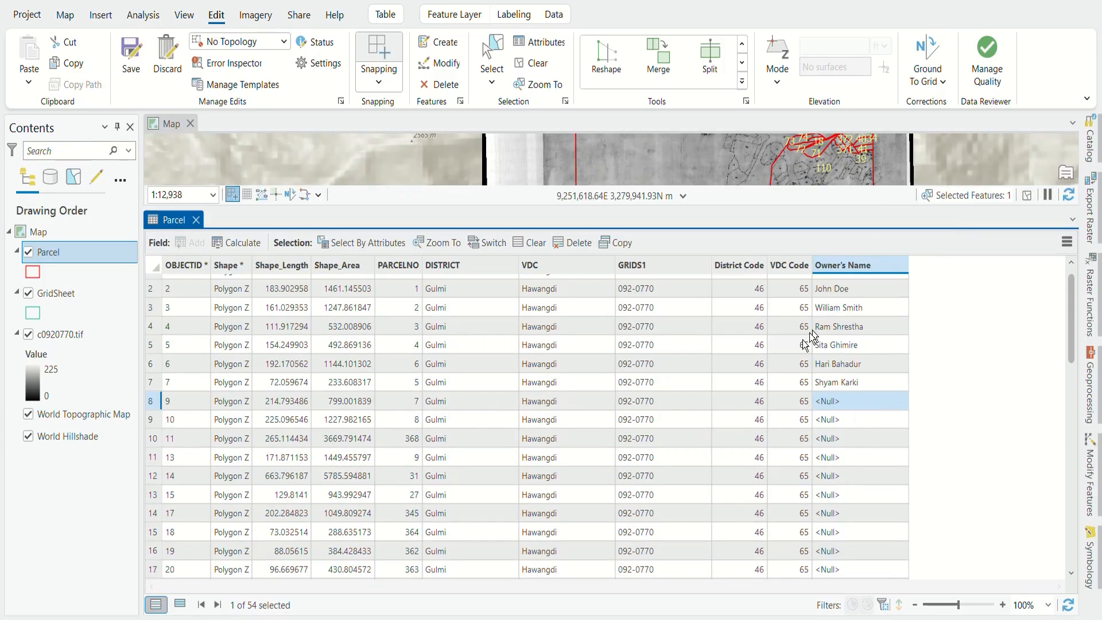
pyautogui.scroll(1, 743, 394)
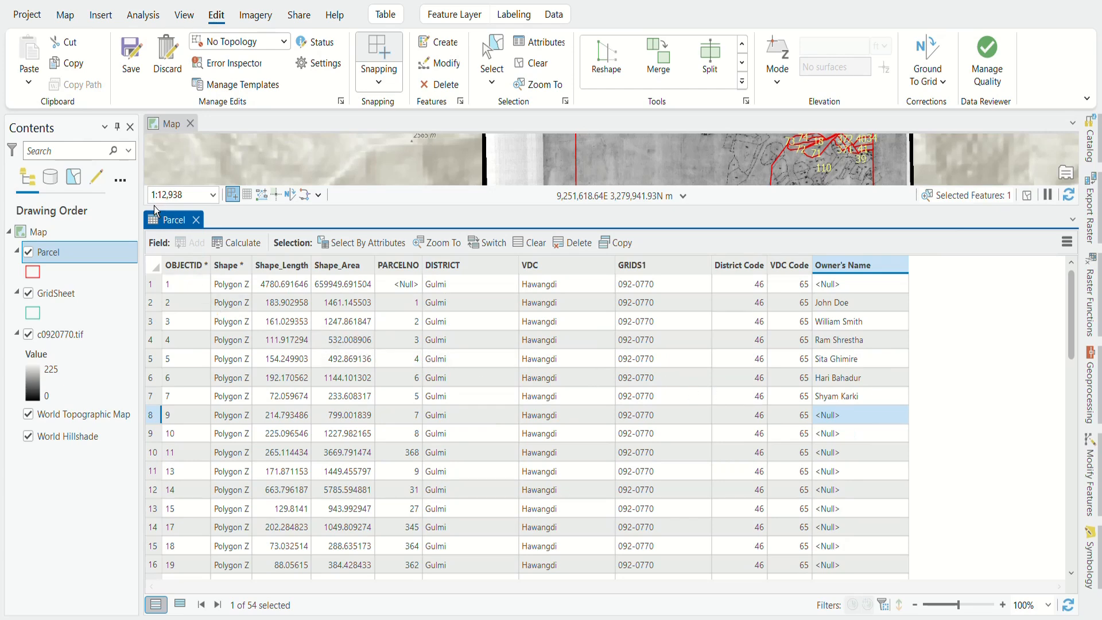
# Step: Capture the filled Parcel attribute table with a Win+Shift+S screenshot, then go to the Insert tab
pyautogui.press('super+shift+s')
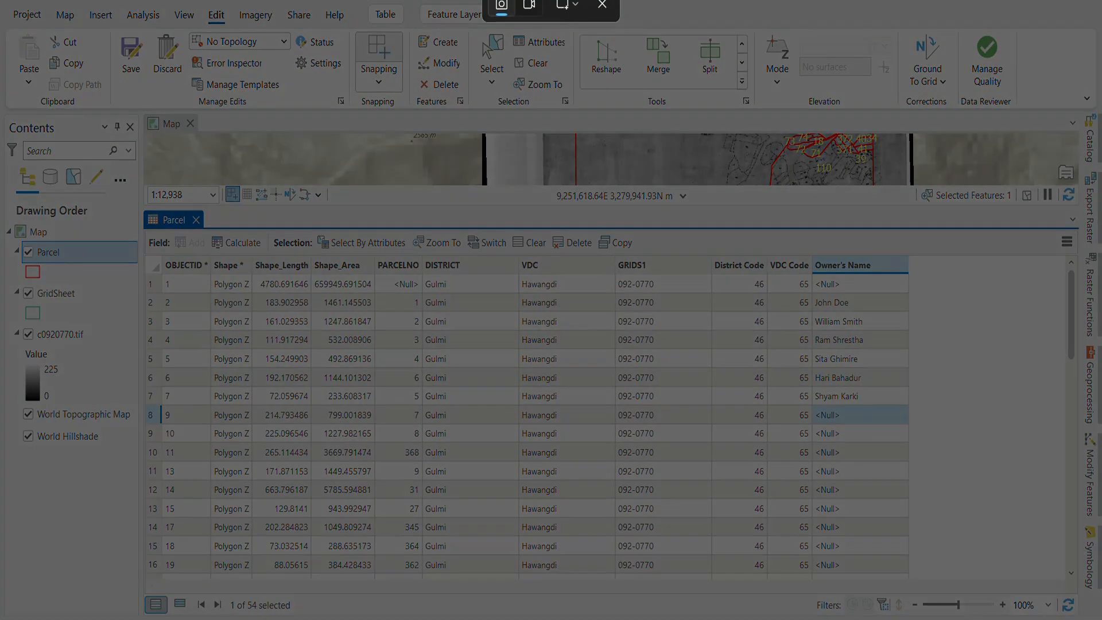
pyautogui.moveTo(143, 208); pyautogui.dragTo(914, 587)
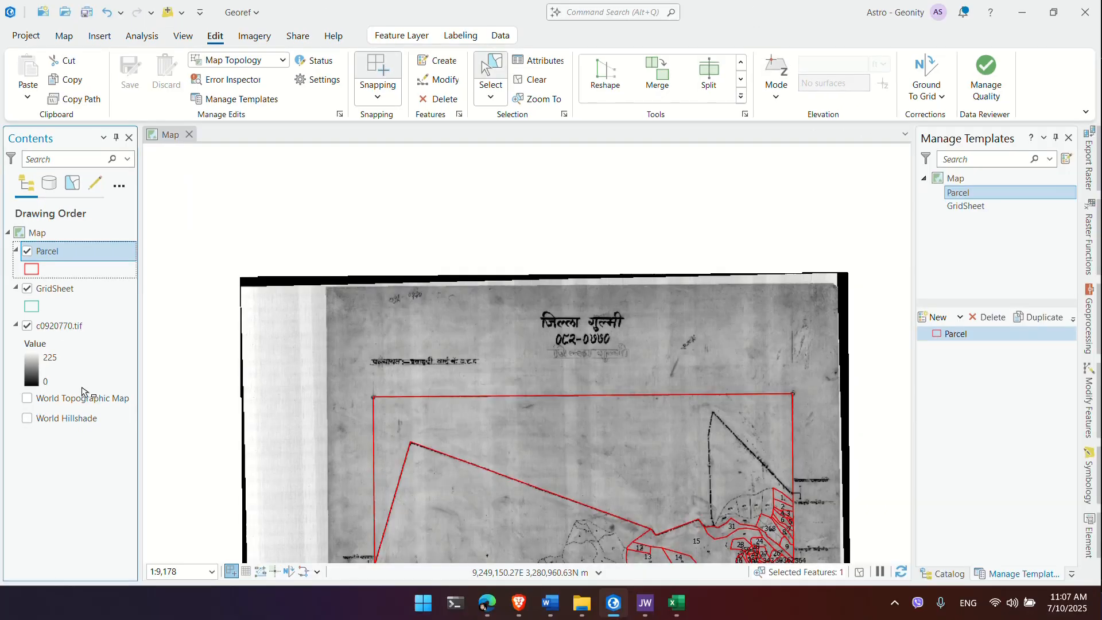
pyautogui.click(99, 36)
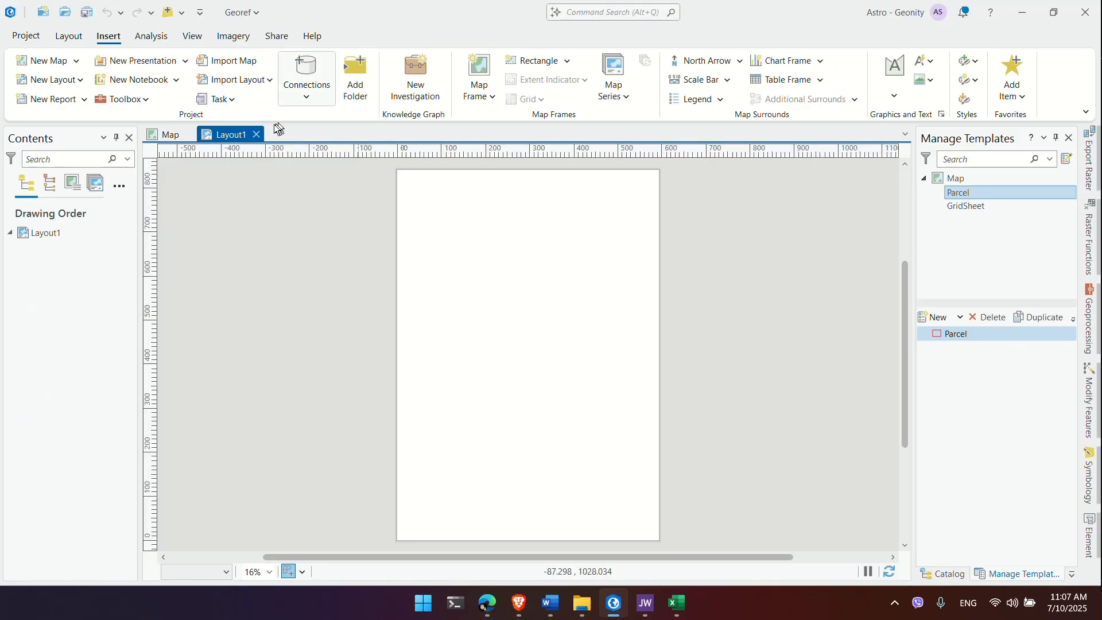
# Step: Draw a parcel-map frame across the upper page and switch off the c0920770.tif raster
pyautogui.click(476, 99)
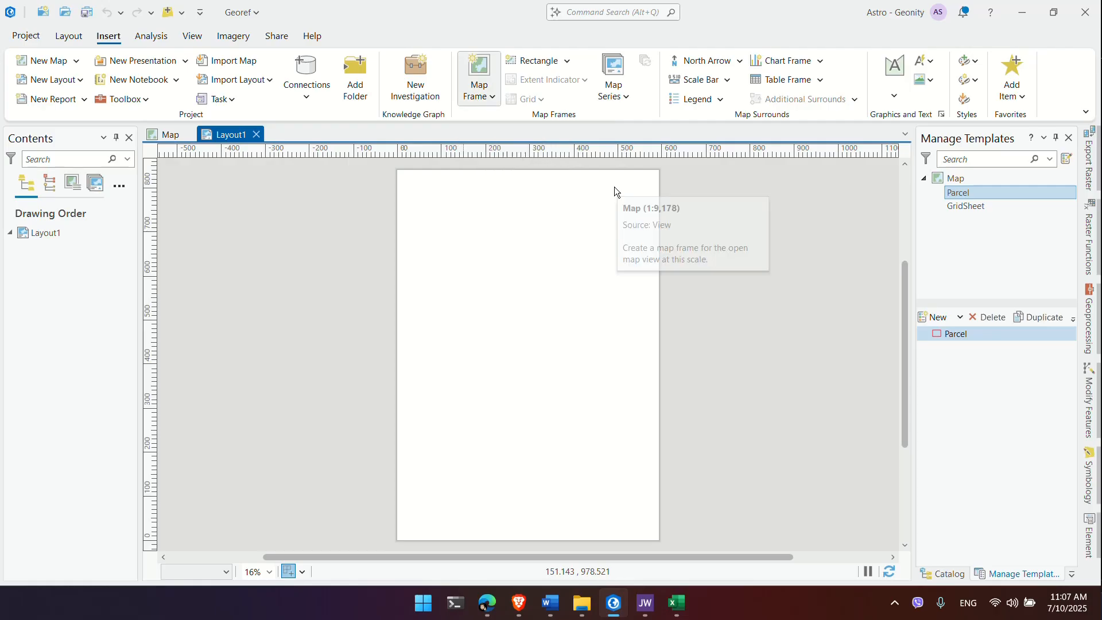
pyautogui.click(614, 188)
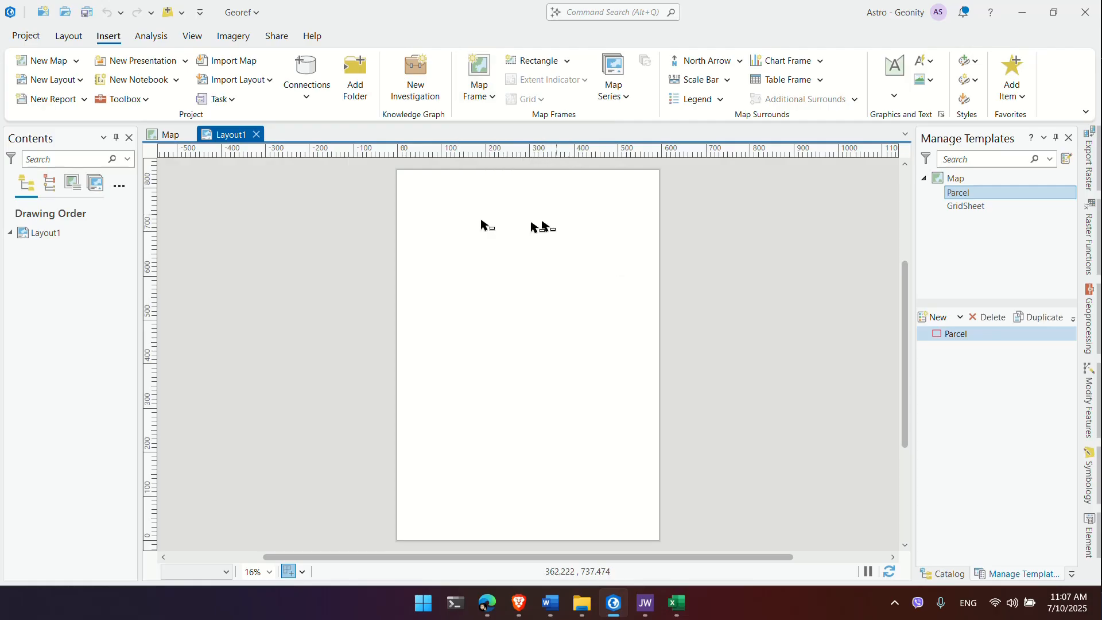
pyautogui.moveTo(409, 216); pyautogui.dragTo(642, 417)
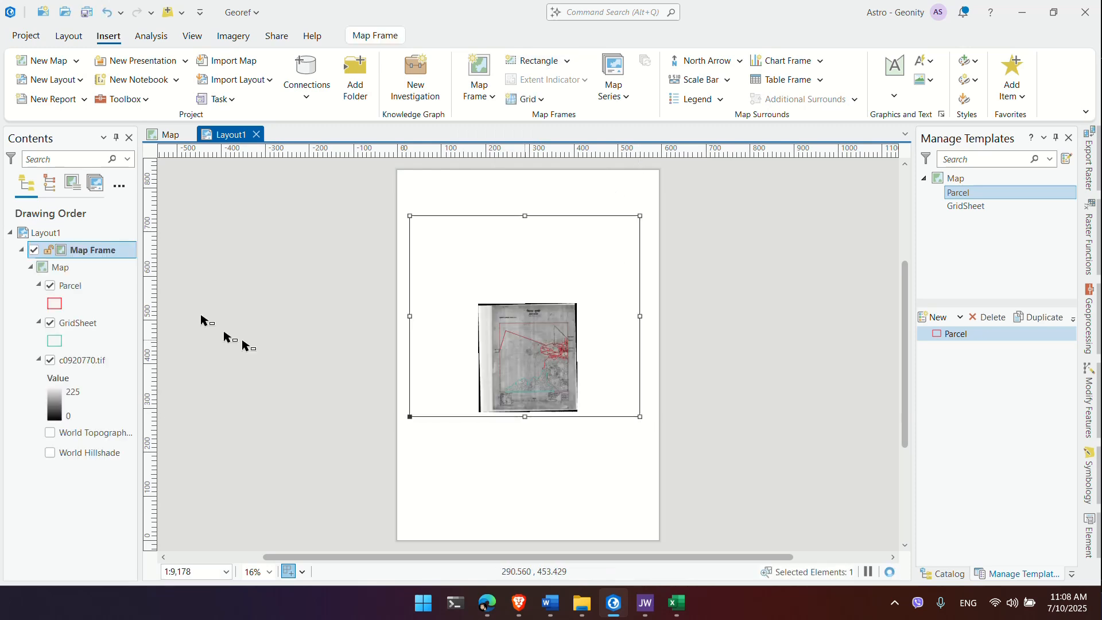
pyautogui.click(78, 287)
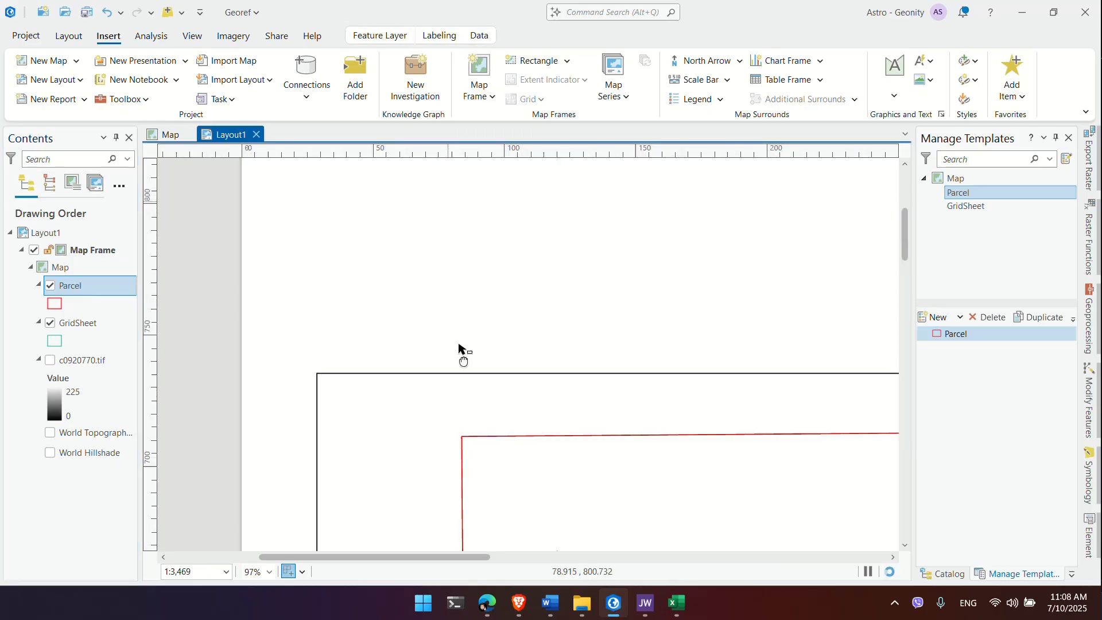
pyautogui.moveTo(448, 203); pyautogui.dragTo(461, 355)
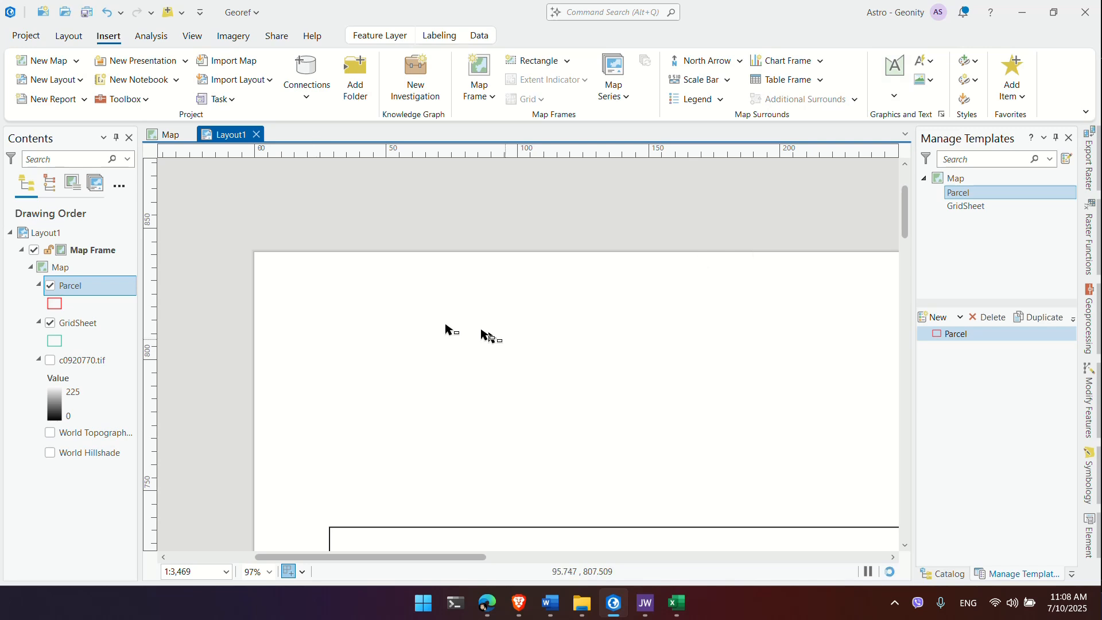
# Step: Add a layout text block reading 'District :- Gulmi' and 'VDC / Municipality :-', then view the map
pyautogui.click(331, 336)
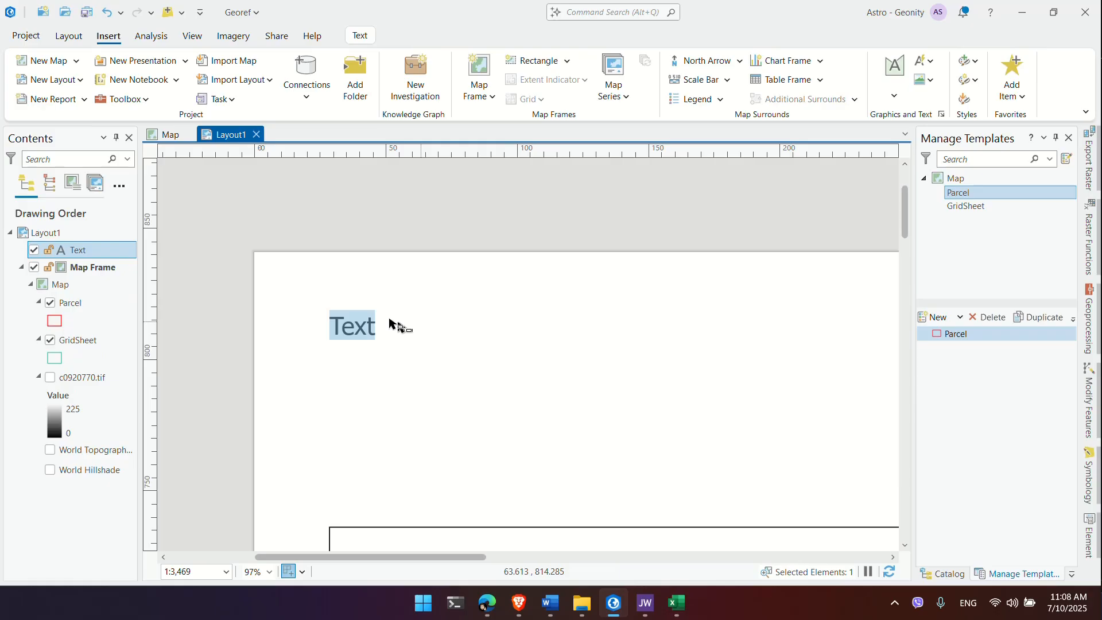
pyautogui.write('District :- Gulmi')
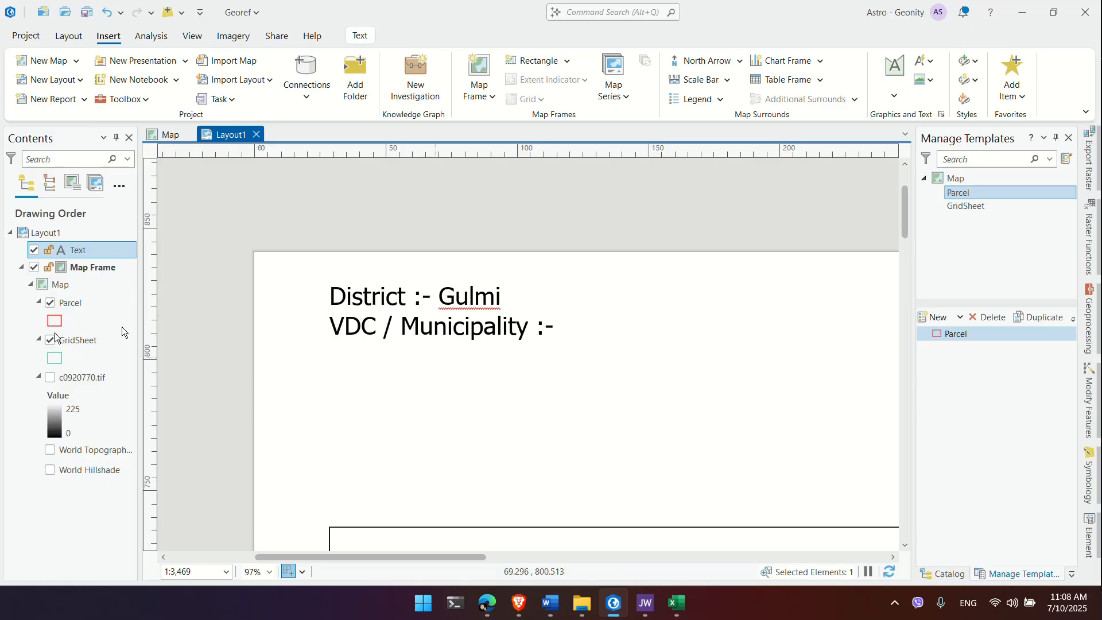
pyautogui.click(164, 132)
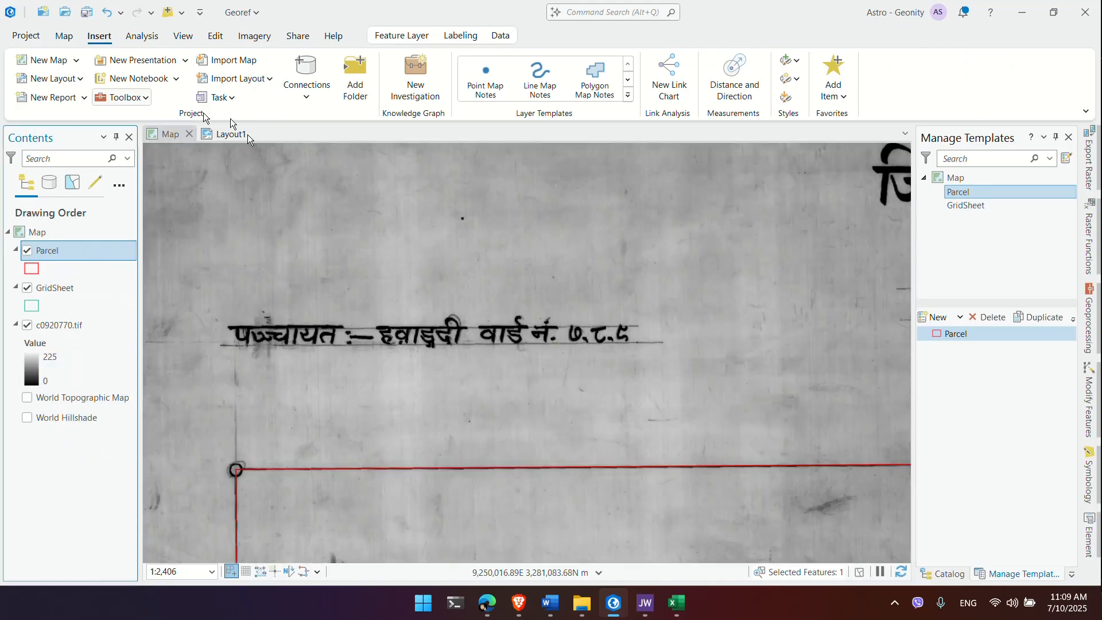
# Step: Complete the text block with VDC Hawangdi and 'Ward no :- 7, 8, 9'
pyautogui.click(231, 134)
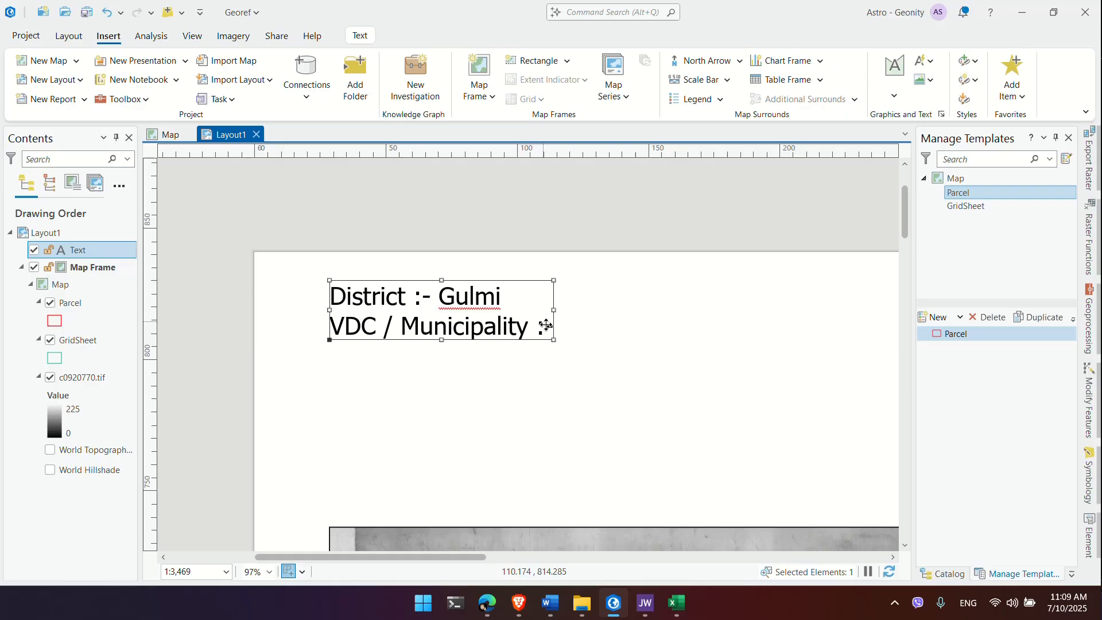
pyautogui.doubleClick(495, 327)
pyautogui.press('Right')
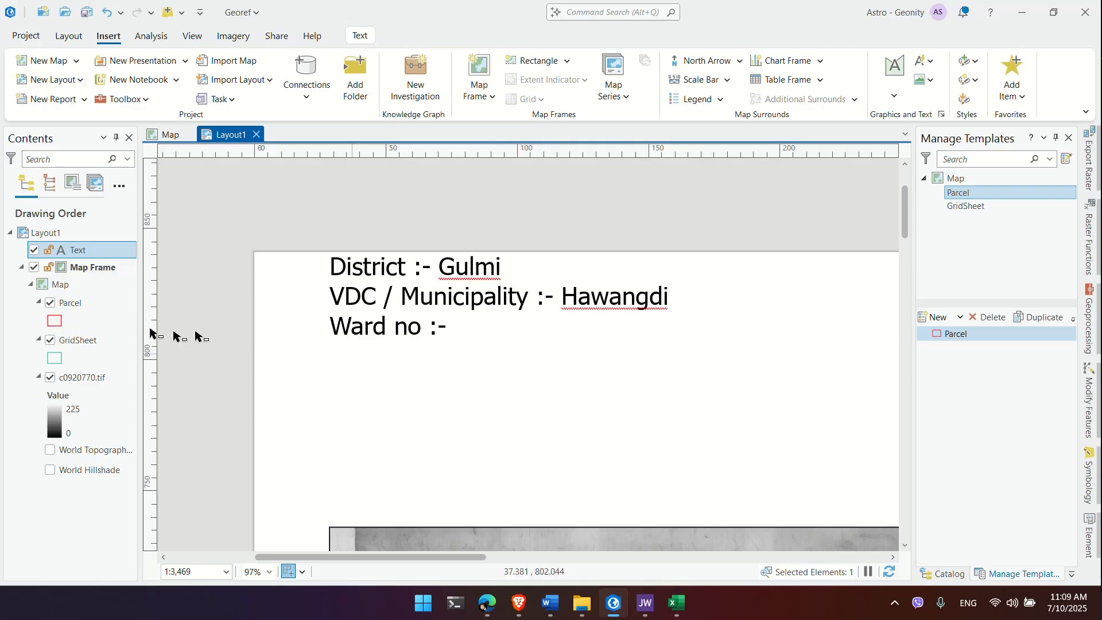
pyautogui.click(166, 138)
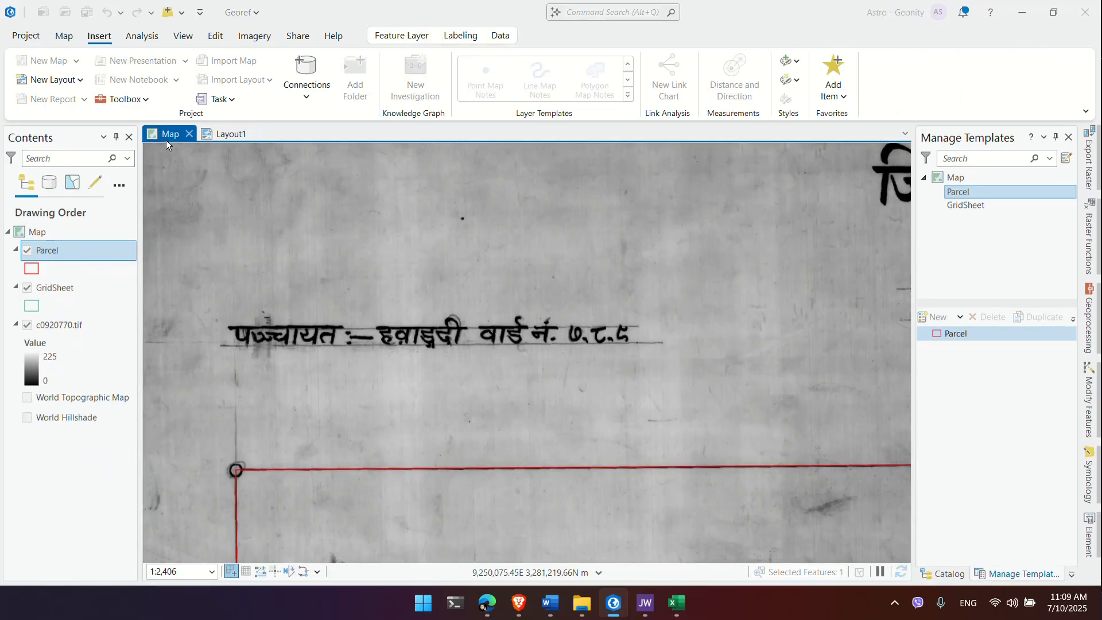
pyautogui.click(263, 136)
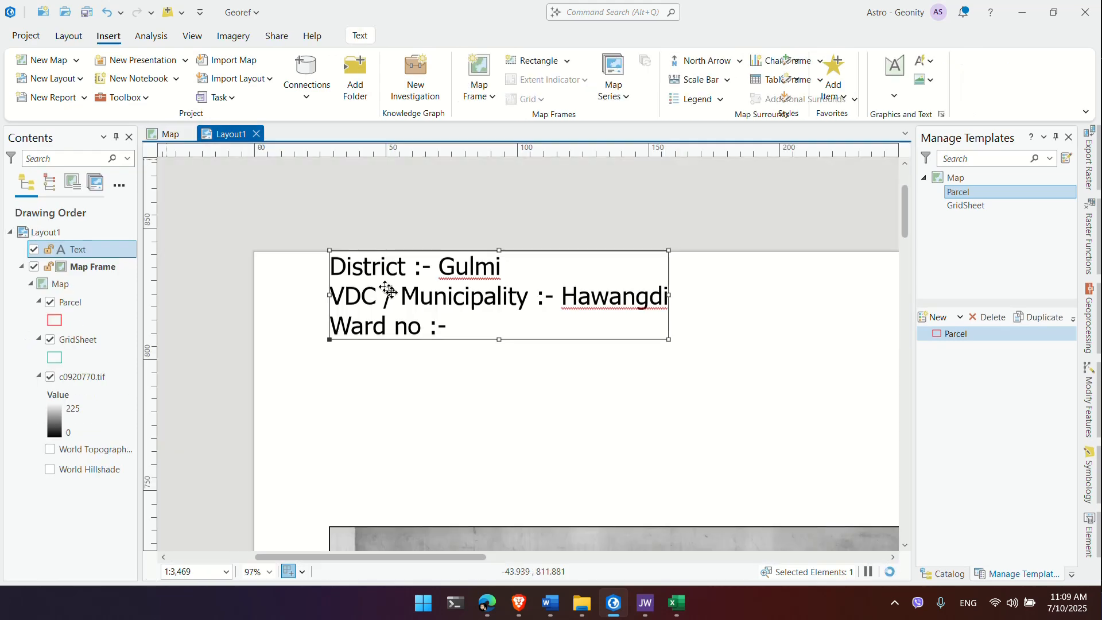
pyautogui.doubleClick(437, 323)
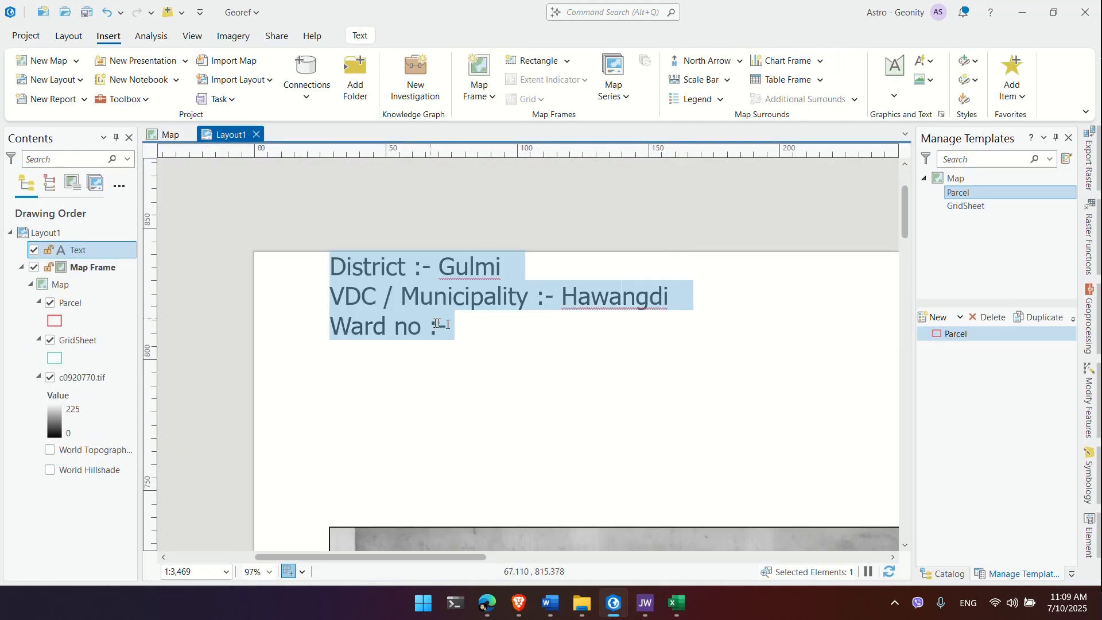
pyautogui.click(453, 327)
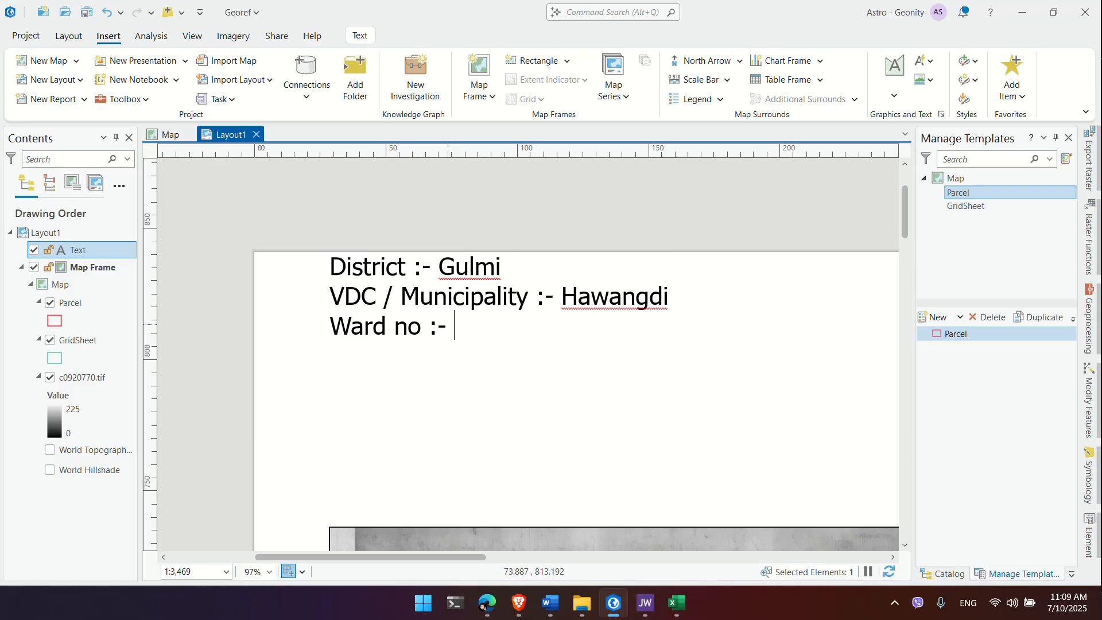
pyautogui.write('7, 8, 9')
pyautogui.press('Escape')
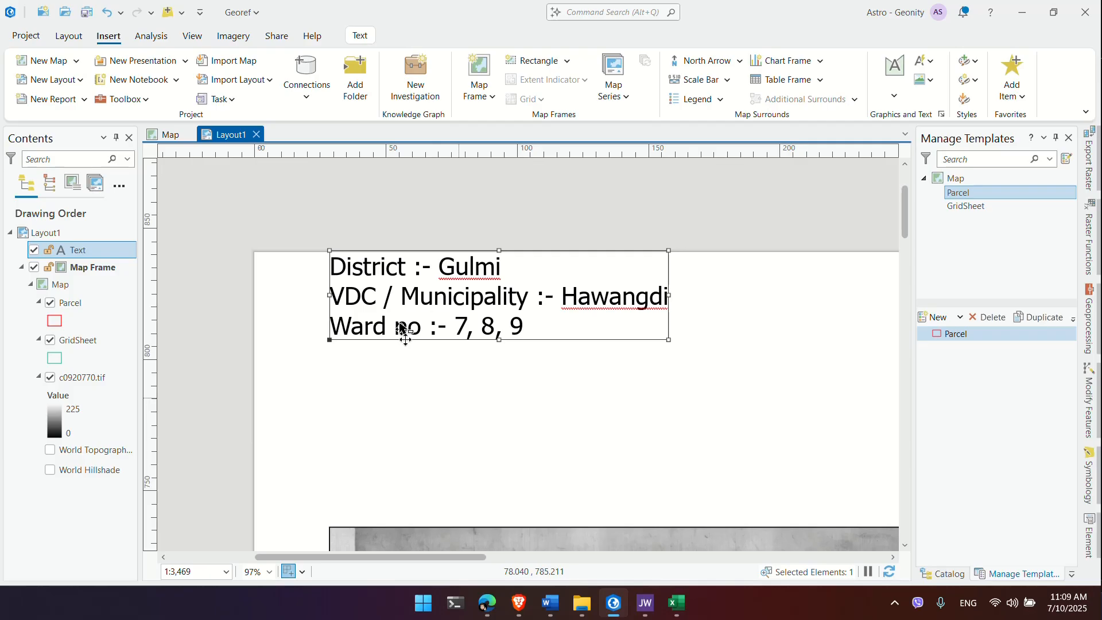
# Step: Move the district text block lower on the page and set its font size to 20 pt
pyautogui.moveTo(402, 329); pyautogui.dragTo(398, 400)
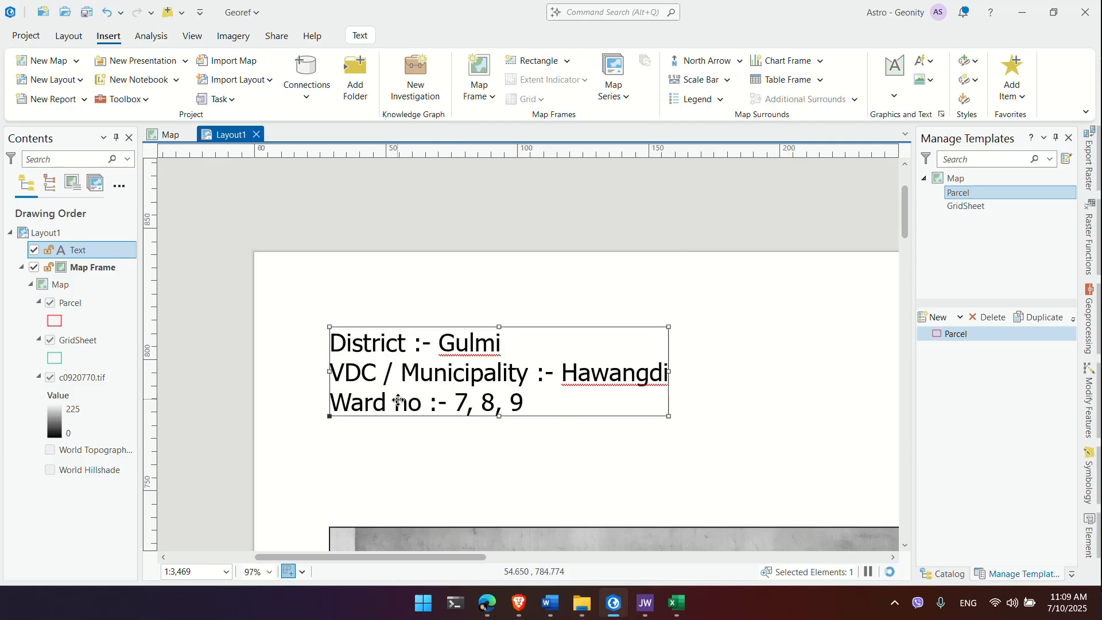
pyautogui.scroll(-2, 399, 400)
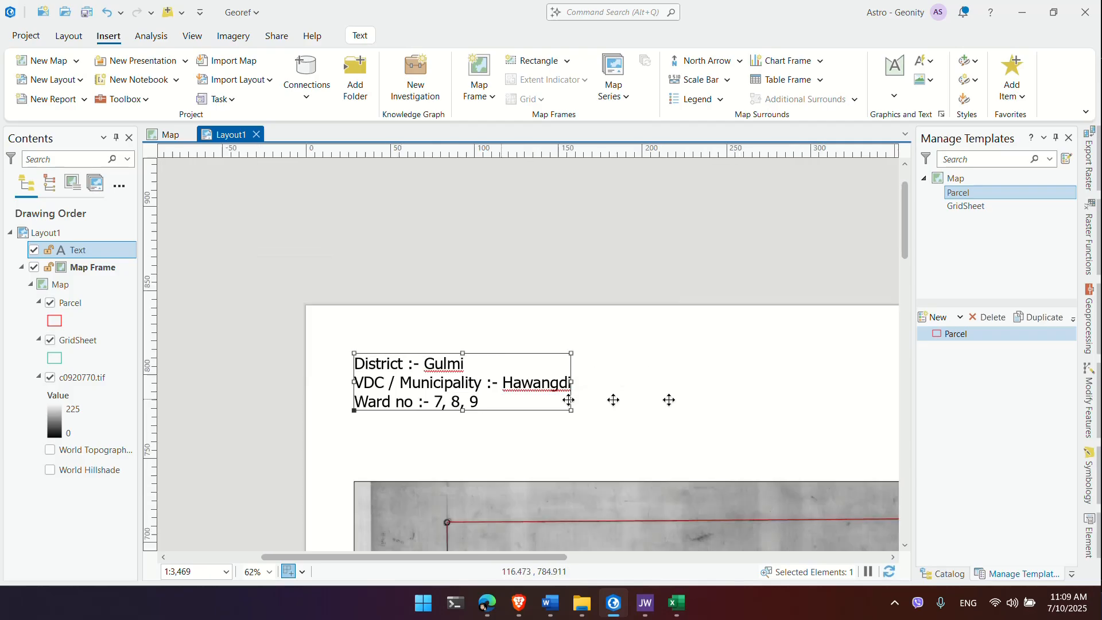
pyautogui.scroll(-4, 439, 267)
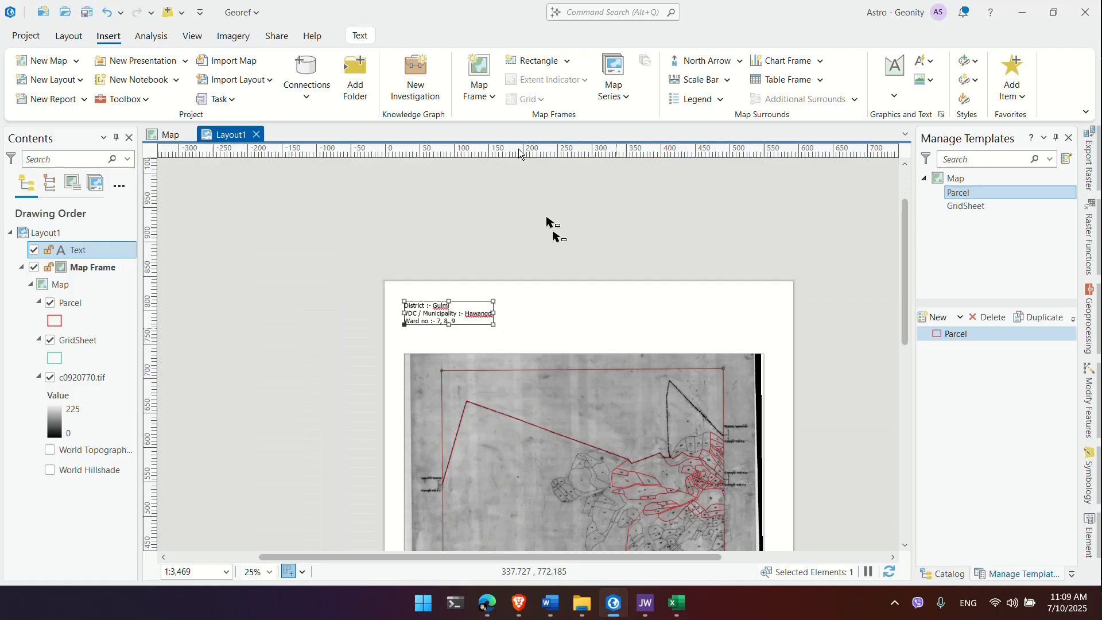
pyautogui.click(357, 36)
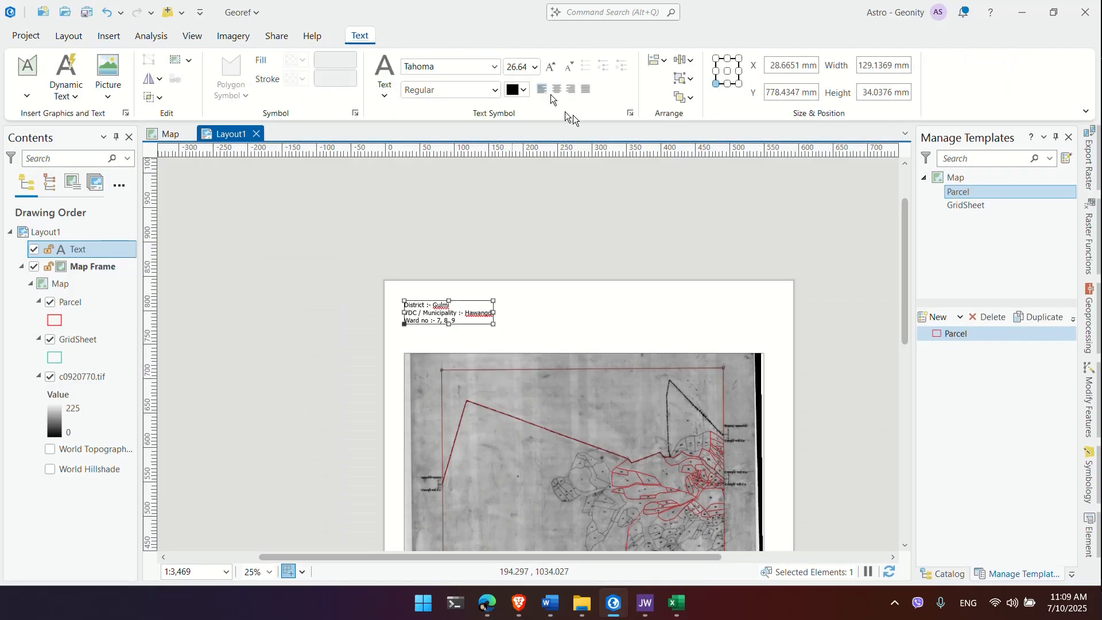
pyautogui.click(535, 65)
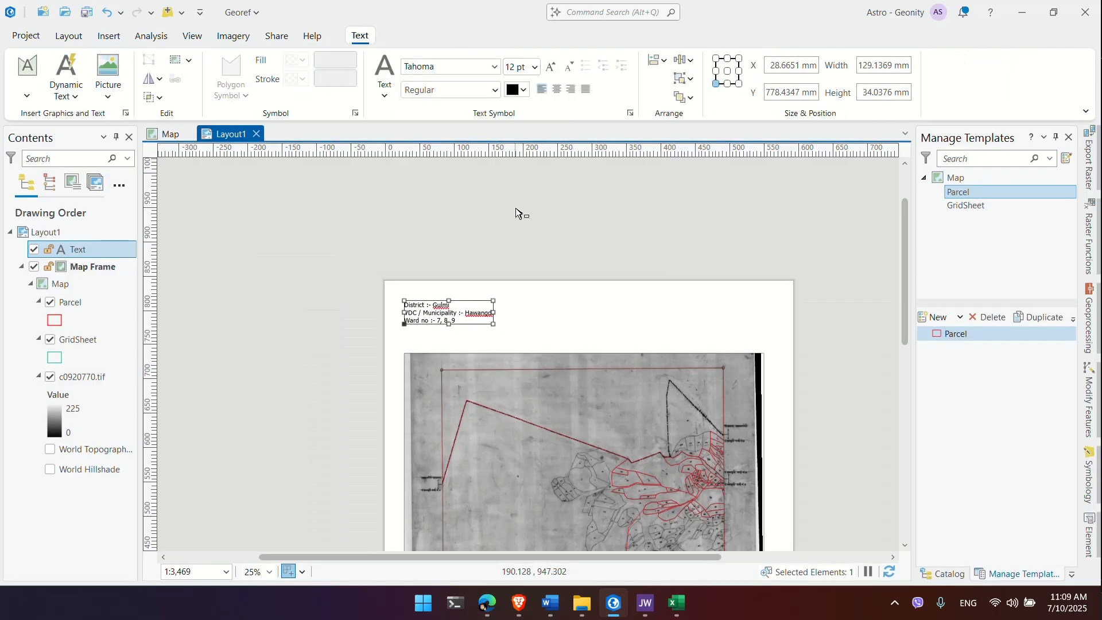
pyautogui.click(527, 72)
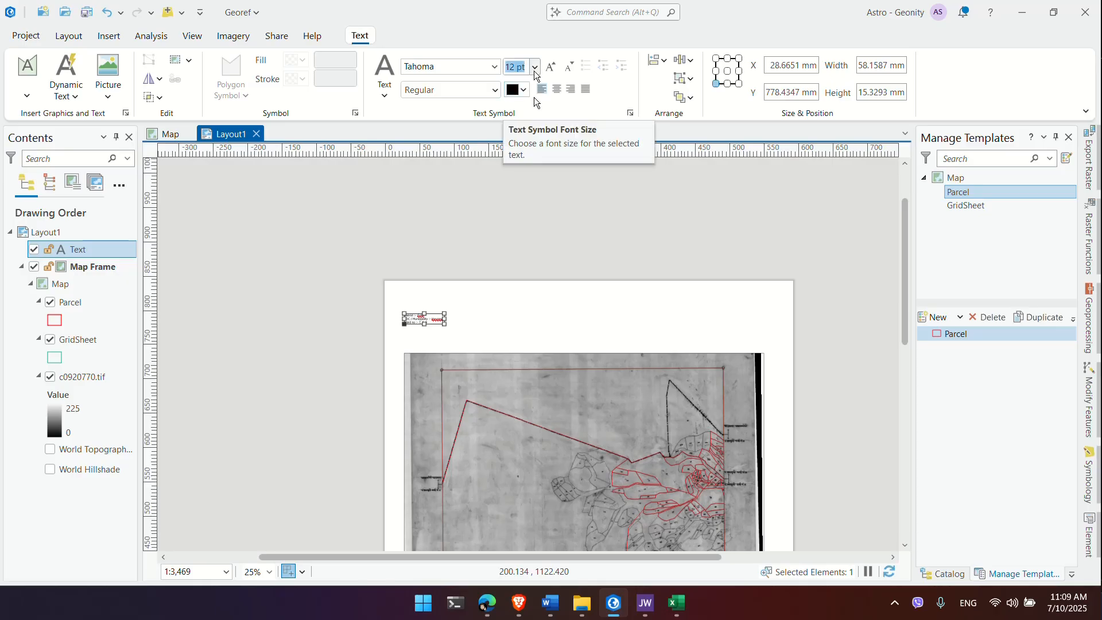
pyautogui.write('20')
pyautogui.press('Return')
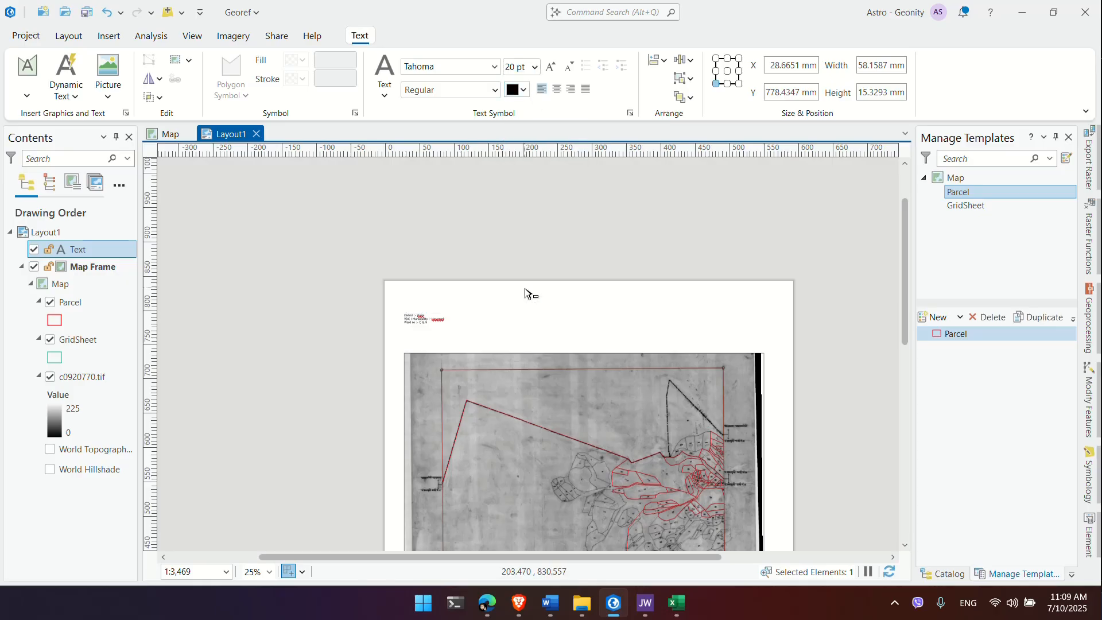
pyautogui.click(599, 333)
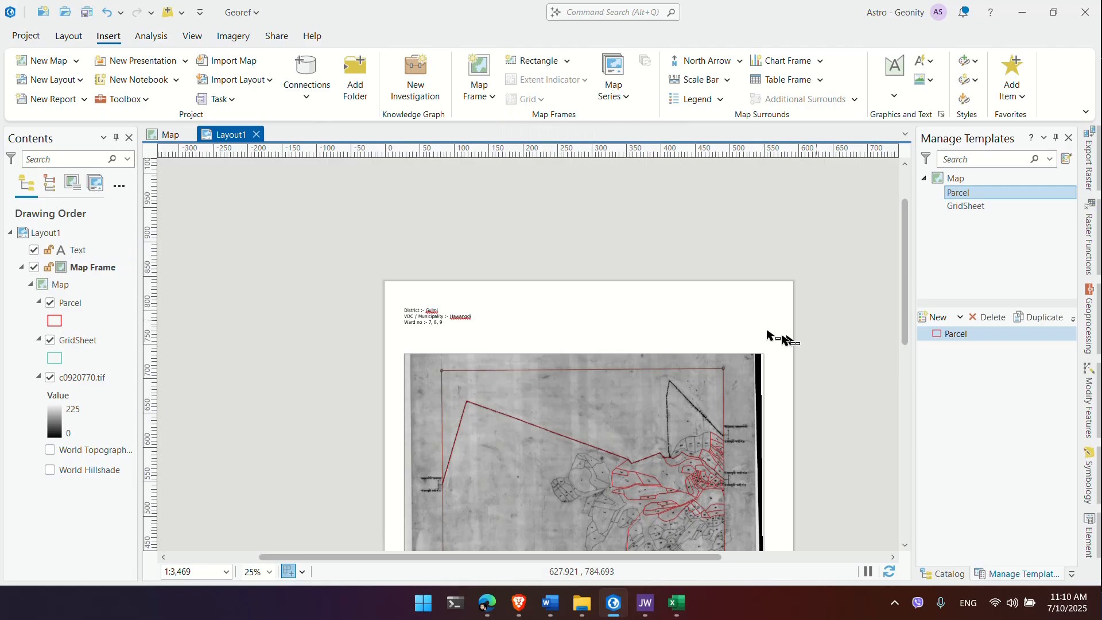
# Step: Add a text element 'Sheet no. :- 092-0770' at the page's top right
pyautogui.click(729, 330)
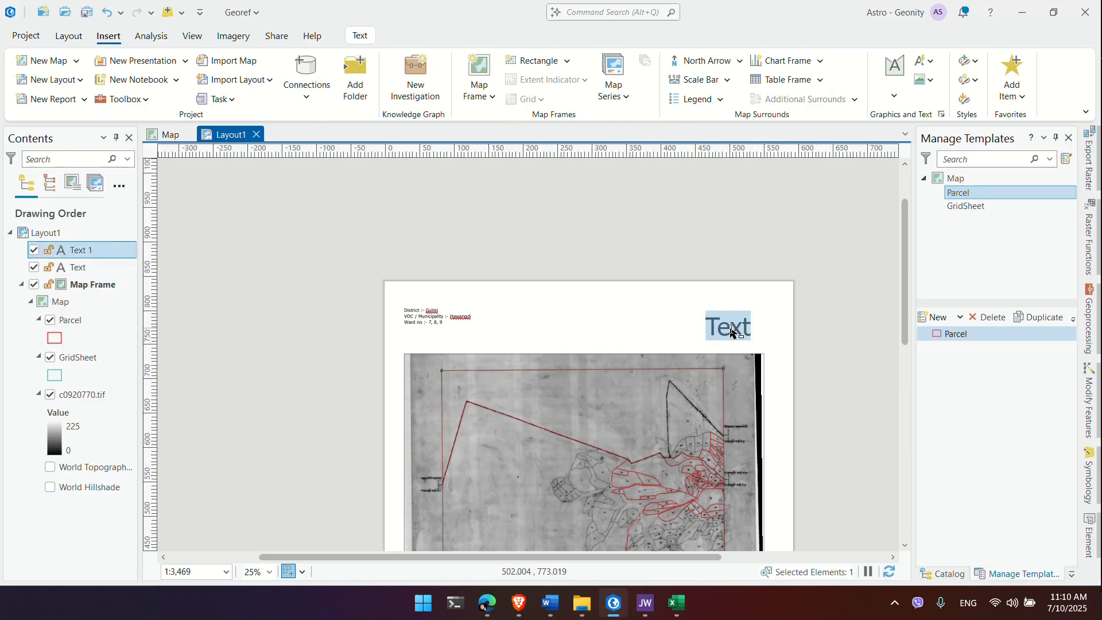
pyautogui.write('Sh')
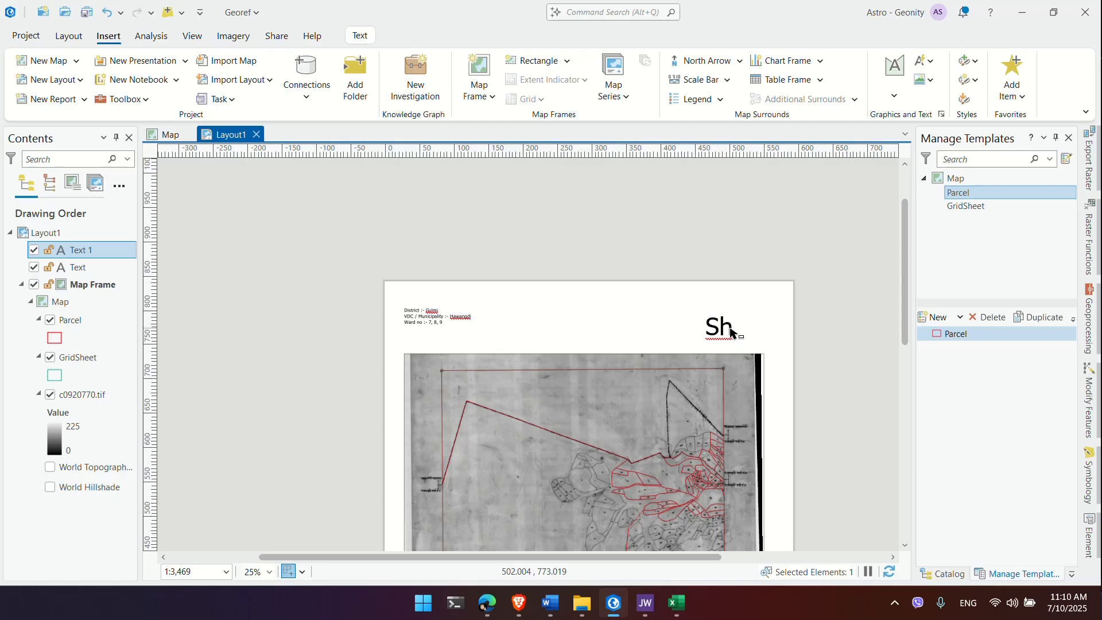
pyautogui.write('eet no. :-')
pyautogui.hotkey('alt', 'Tab')
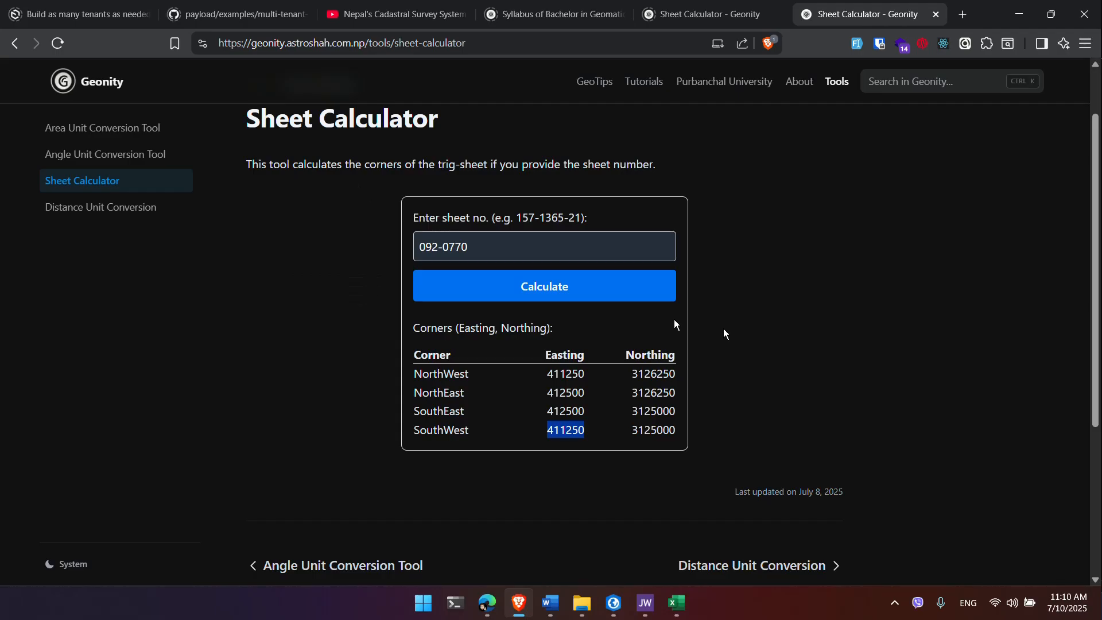
pyautogui.hotkey('alt', 'Tab')
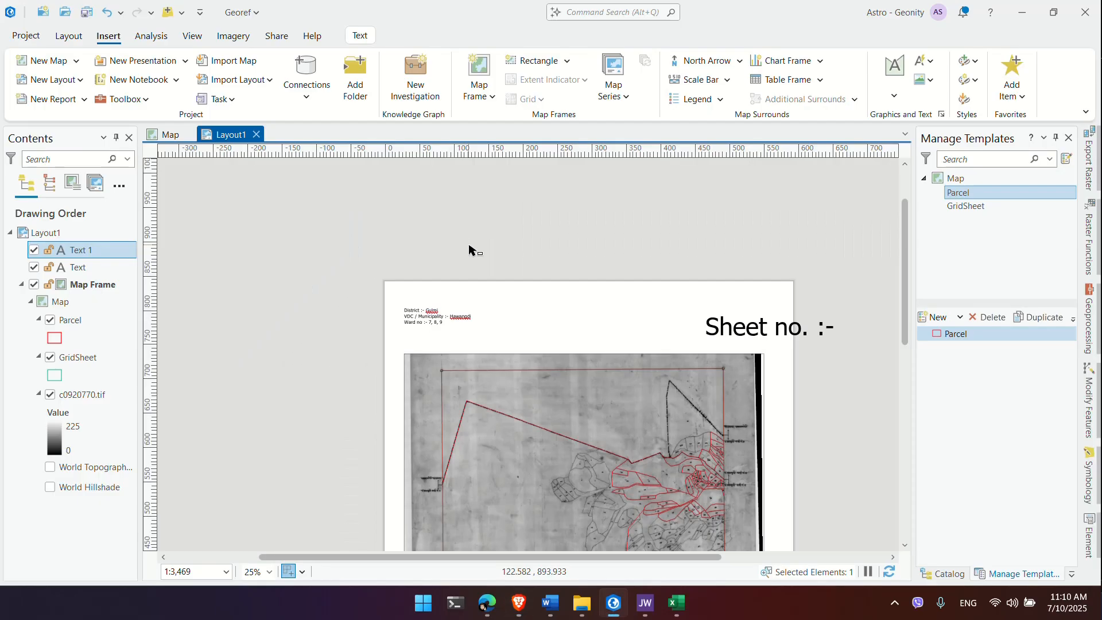
pyautogui.click(469, 245)
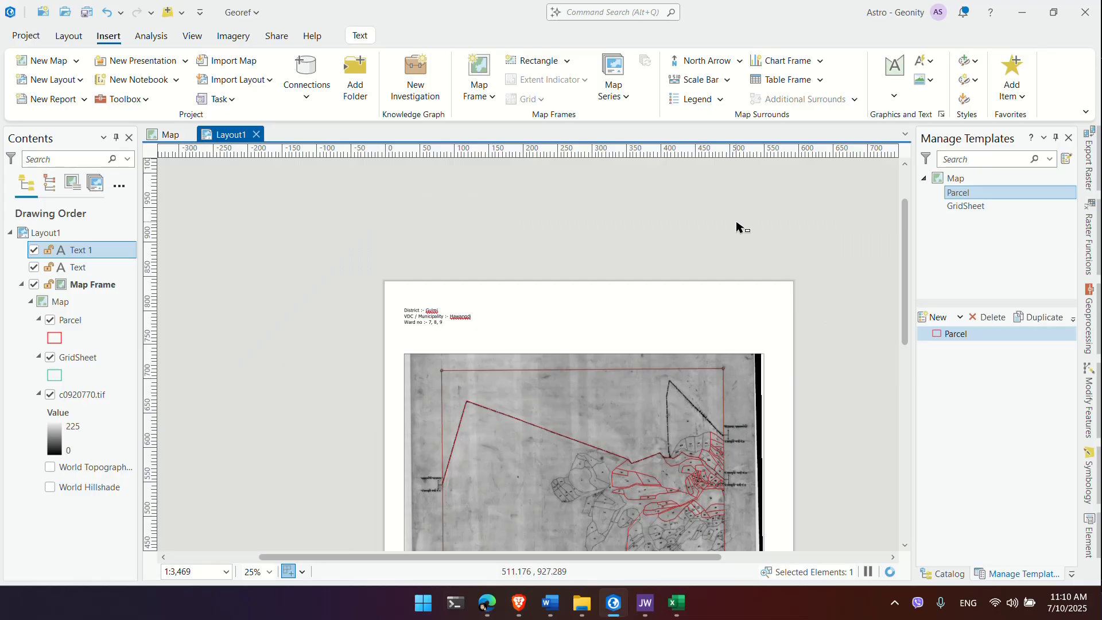
# Step: Set the sheet number text to 20 pt to match the district block
pyautogui.click(456, 314)
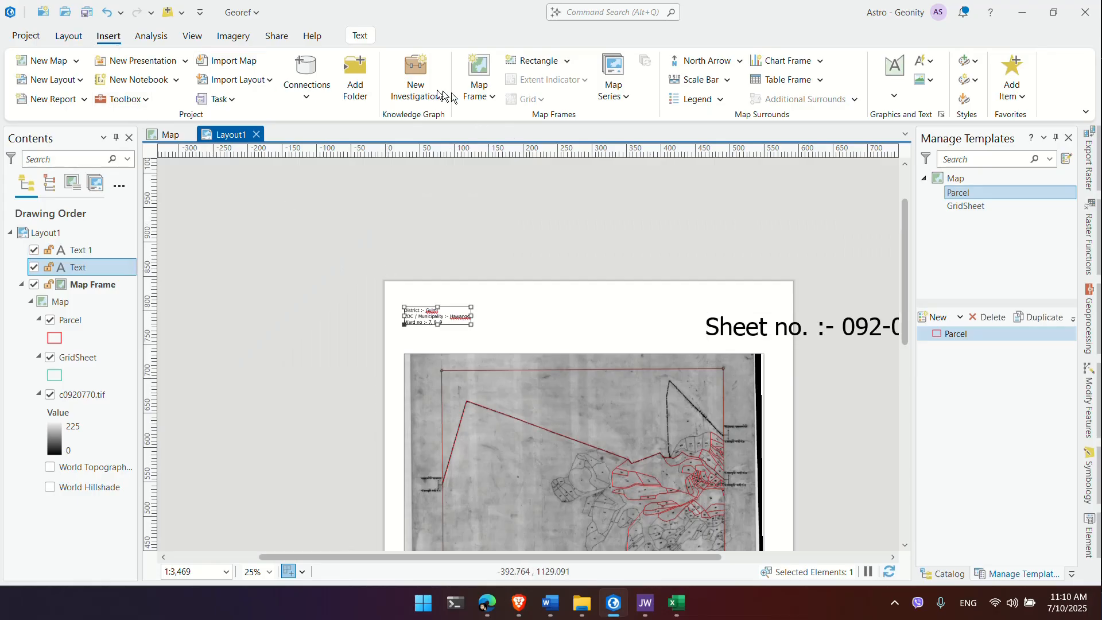
pyautogui.click(360, 35)
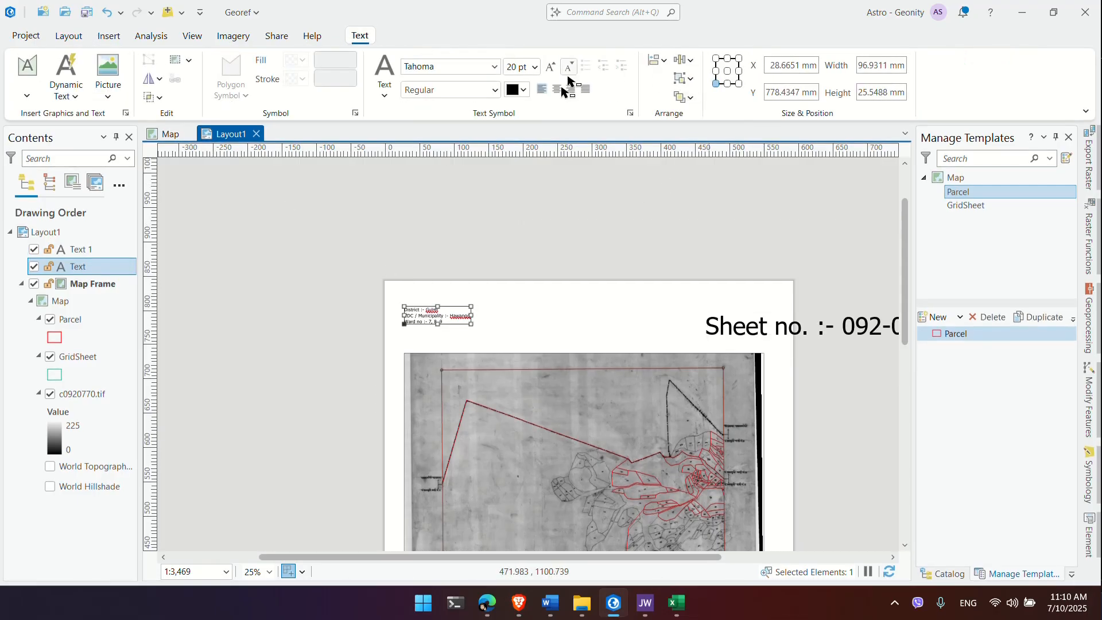
pyautogui.click(765, 332)
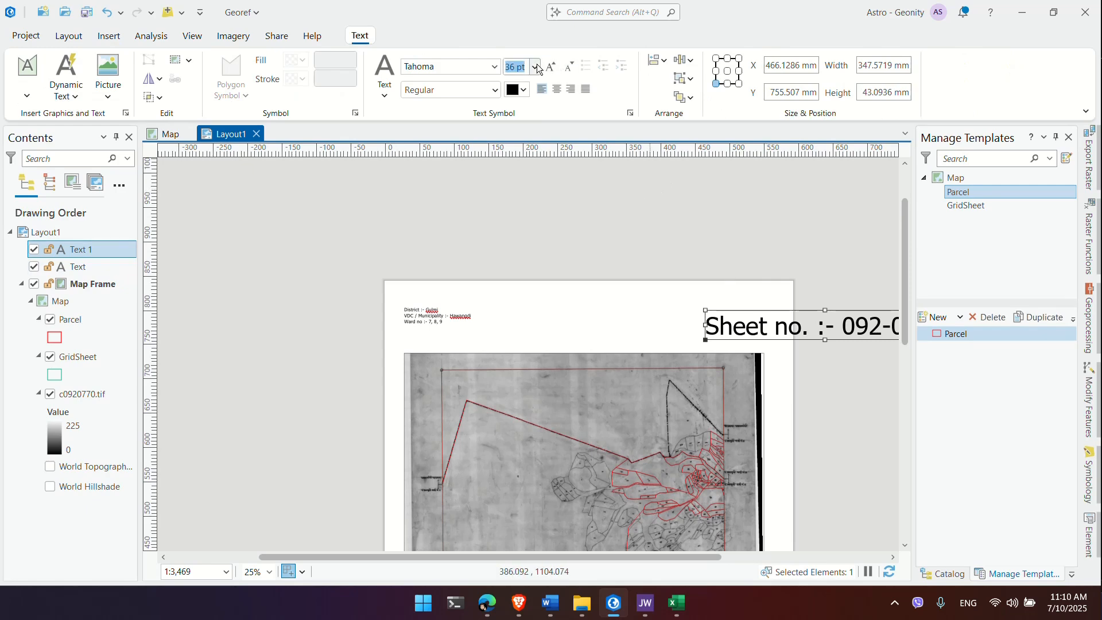
pyautogui.write('20')
pyautogui.press('Return')
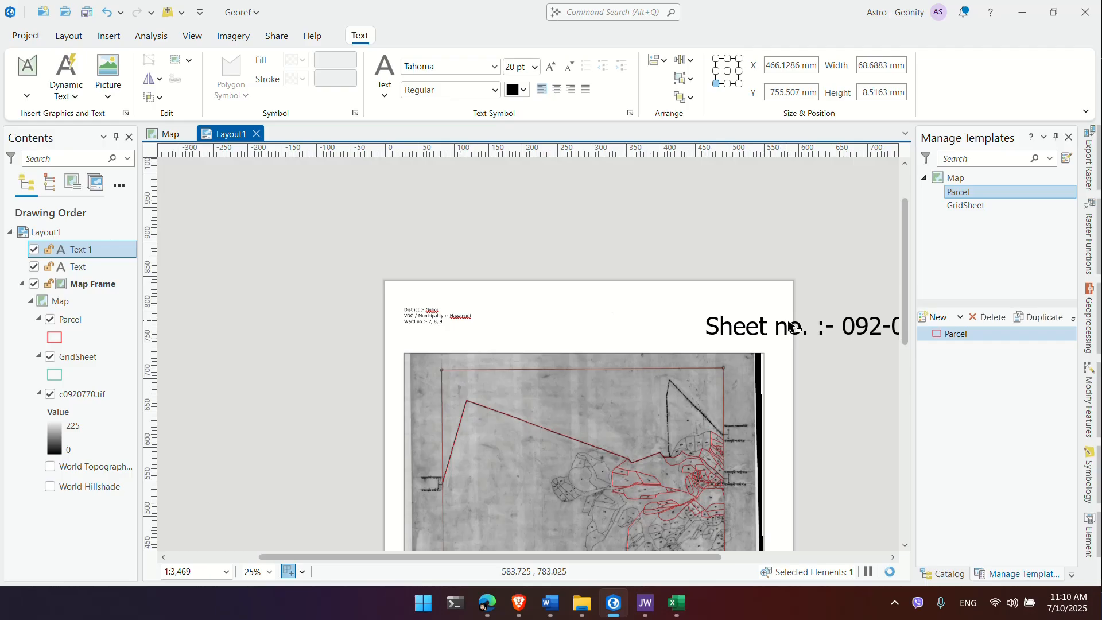
pyautogui.click(831, 348)
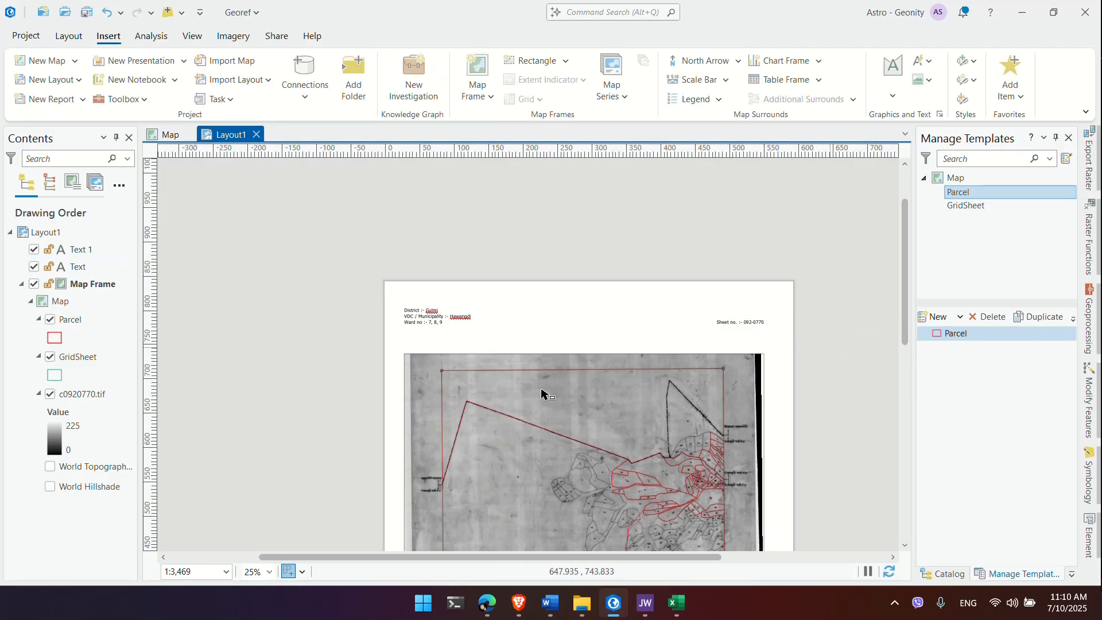
# Step: Turn off the c0920770.tif scan so the frame shows only Parcel and GridSheet outlines
pyautogui.click(543, 381)
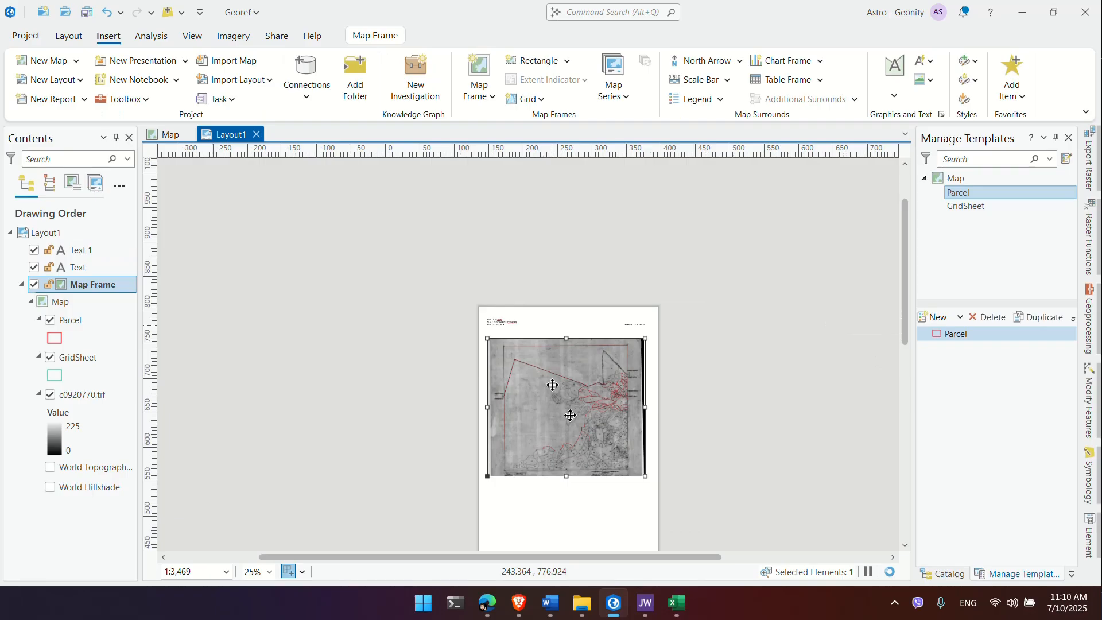
pyautogui.moveTo(570, 415); pyautogui.dragTo(566, 241)
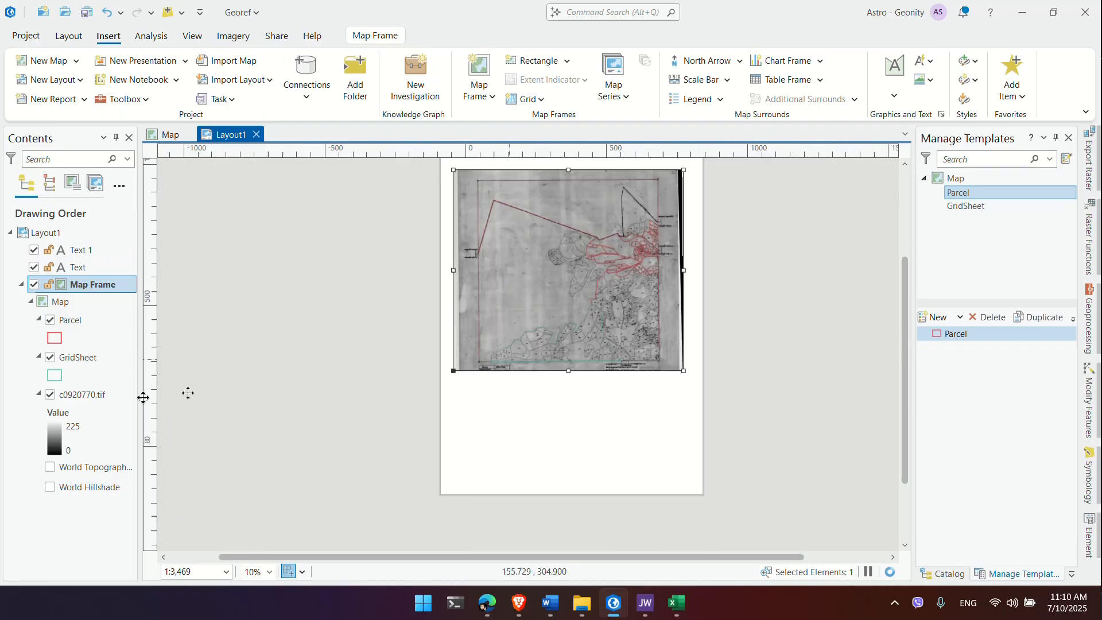
pyautogui.click(50, 395)
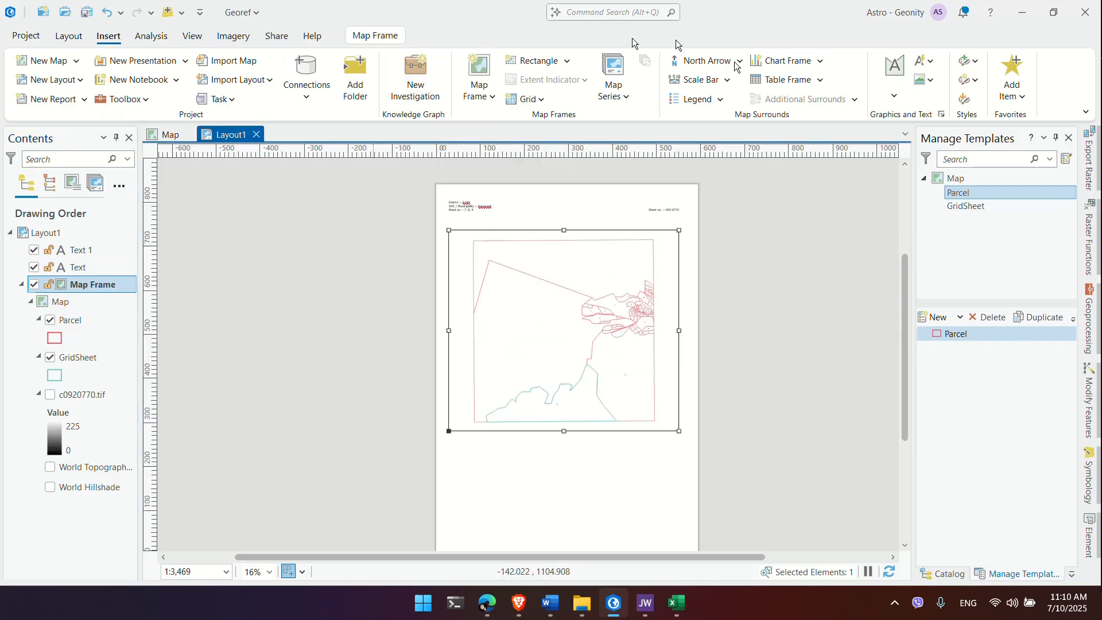
pyautogui.click(720, 102)
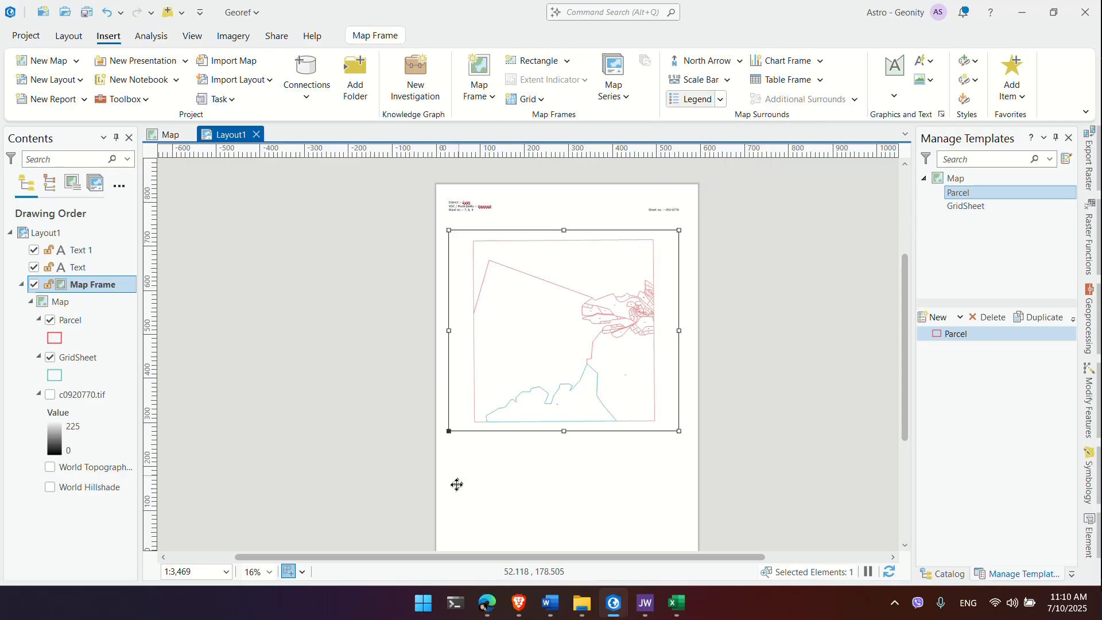
# Step: Draw a legend listing Parcel and GridSheet below the map frame
pyautogui.moveTo(449, 456); pyautogui.dragTo(518, 515)
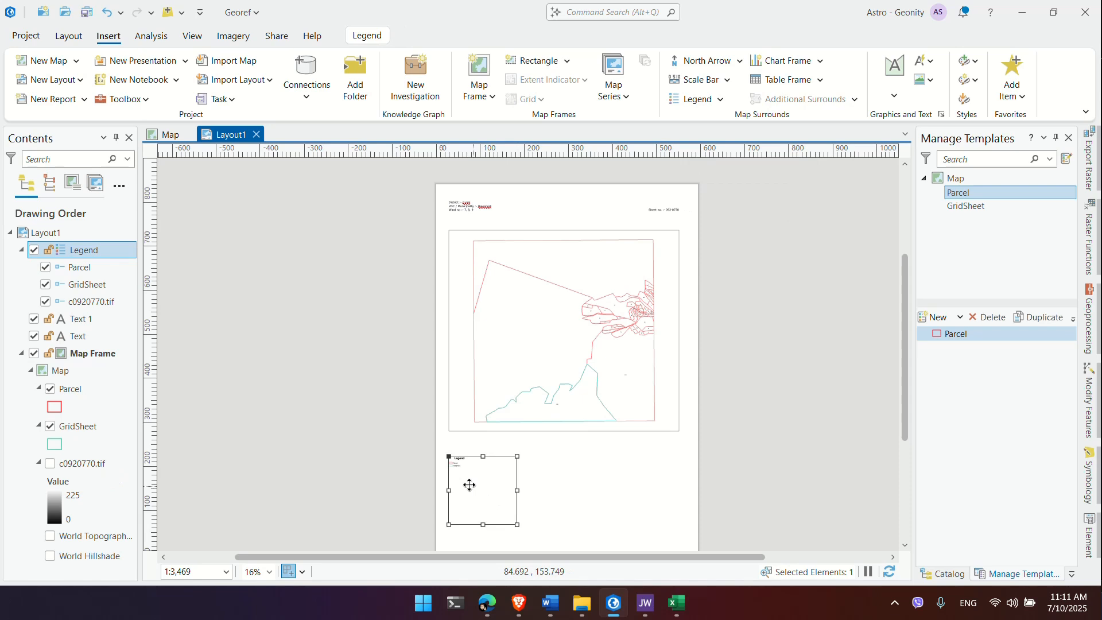
pyautogui.scroll(3, 470, 485)
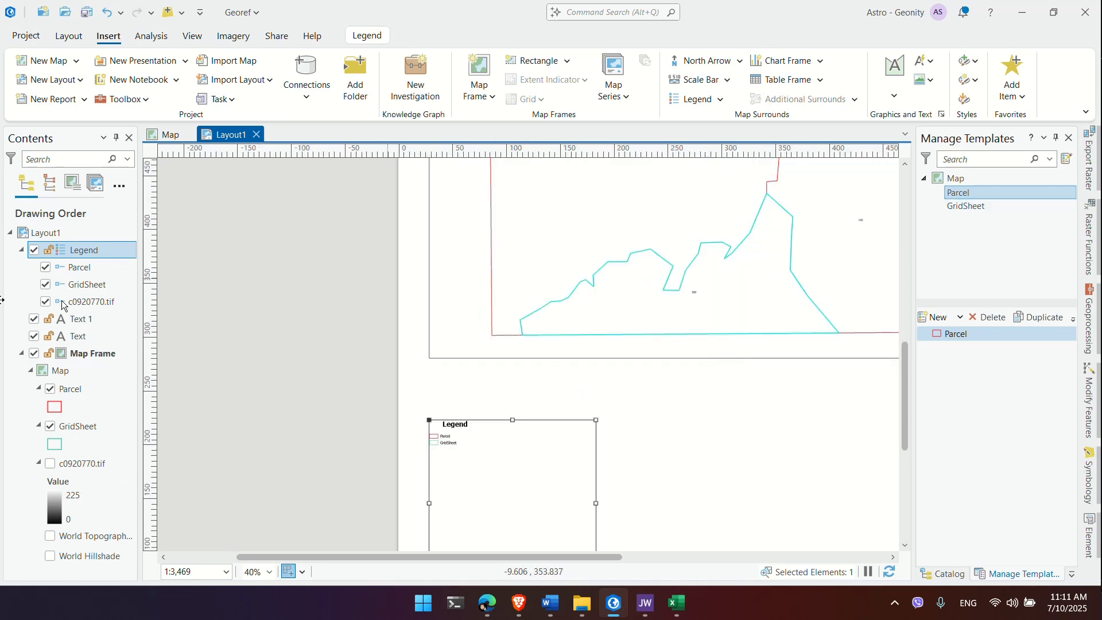
pyautogui.click(80, 254)
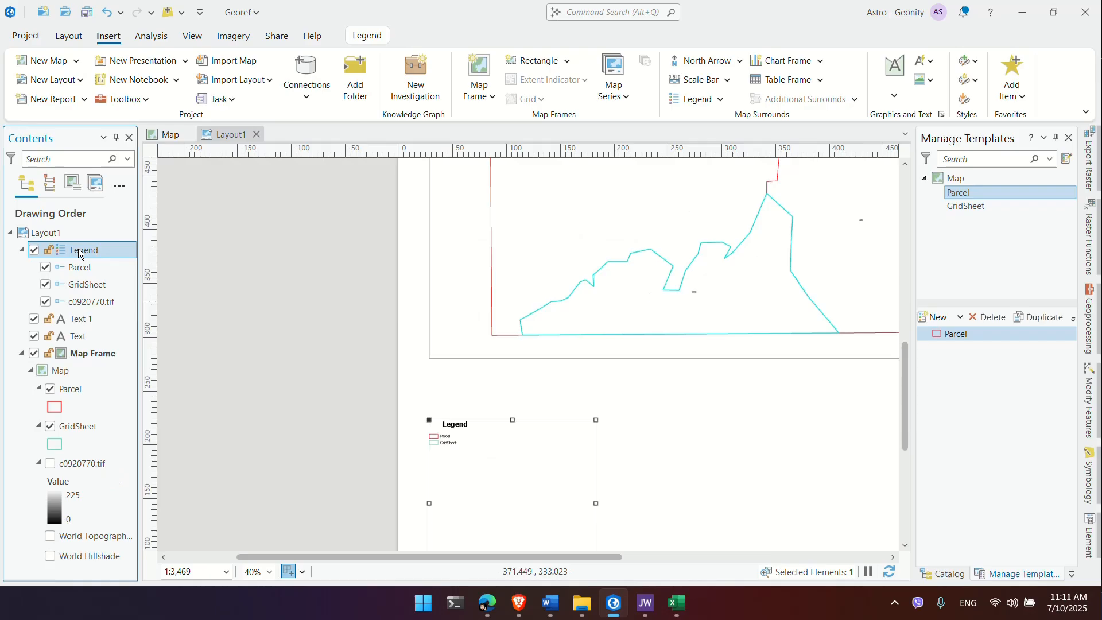
pyautogui.doubleClick(80, 254)
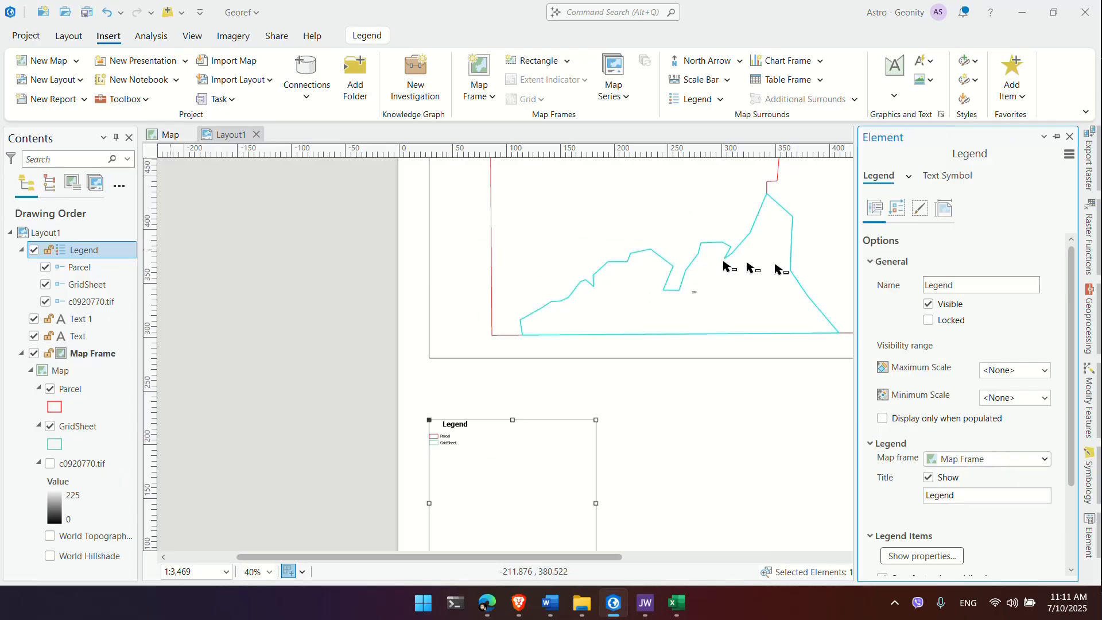
# Step: Set the legend text size to 28 pt and widen the legend box
pyautogui.click(1005, 562)
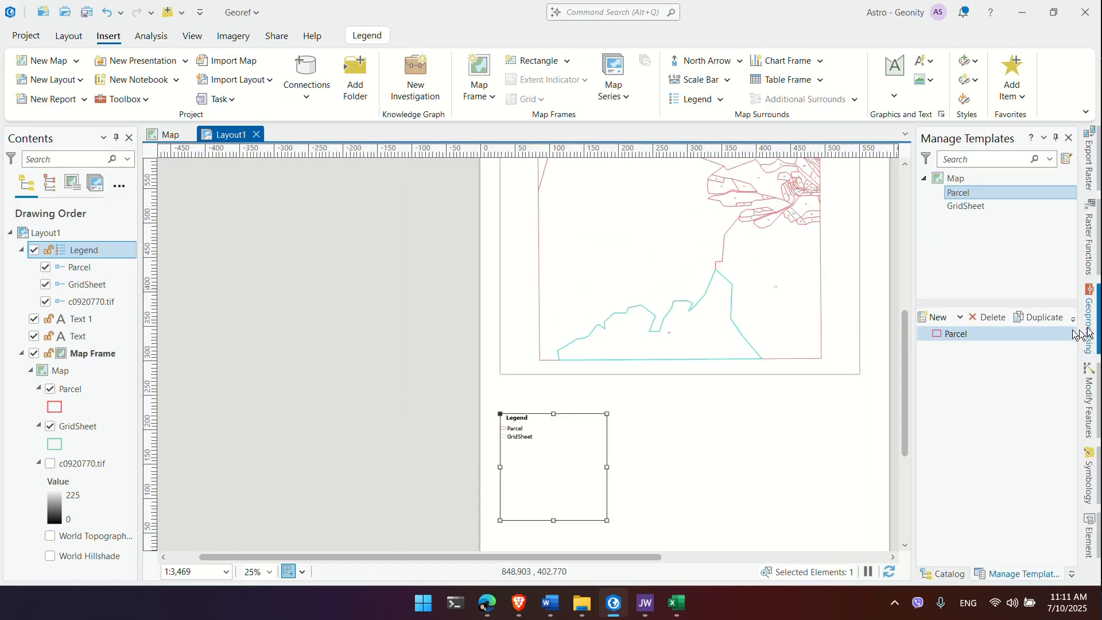
pyautogui.doubleClick(518, 474)
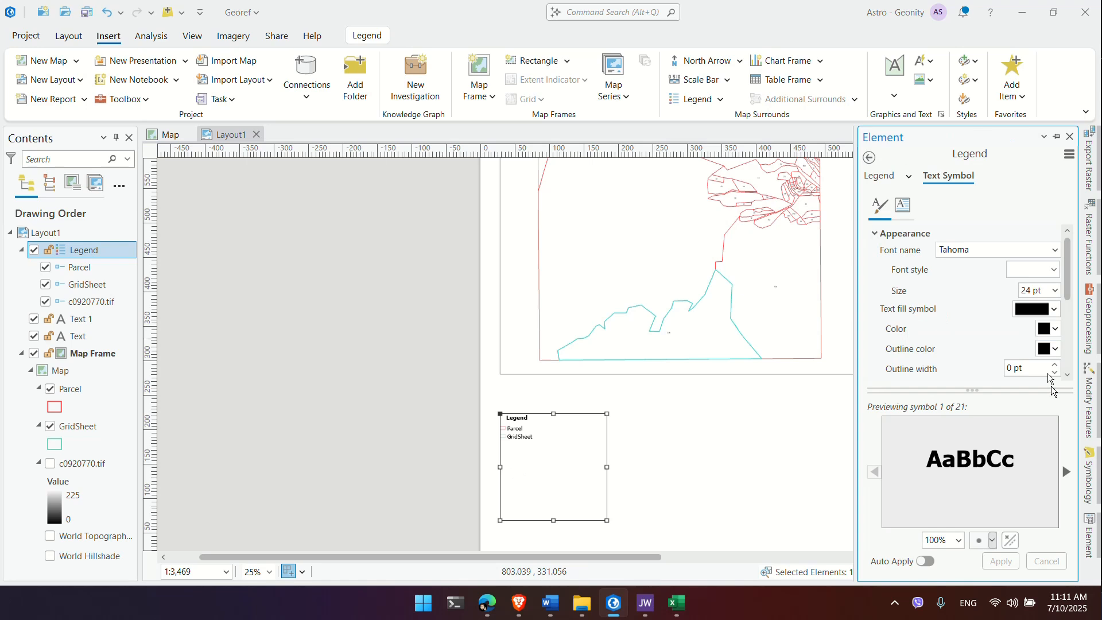
pyautogui.click(1000, 562)
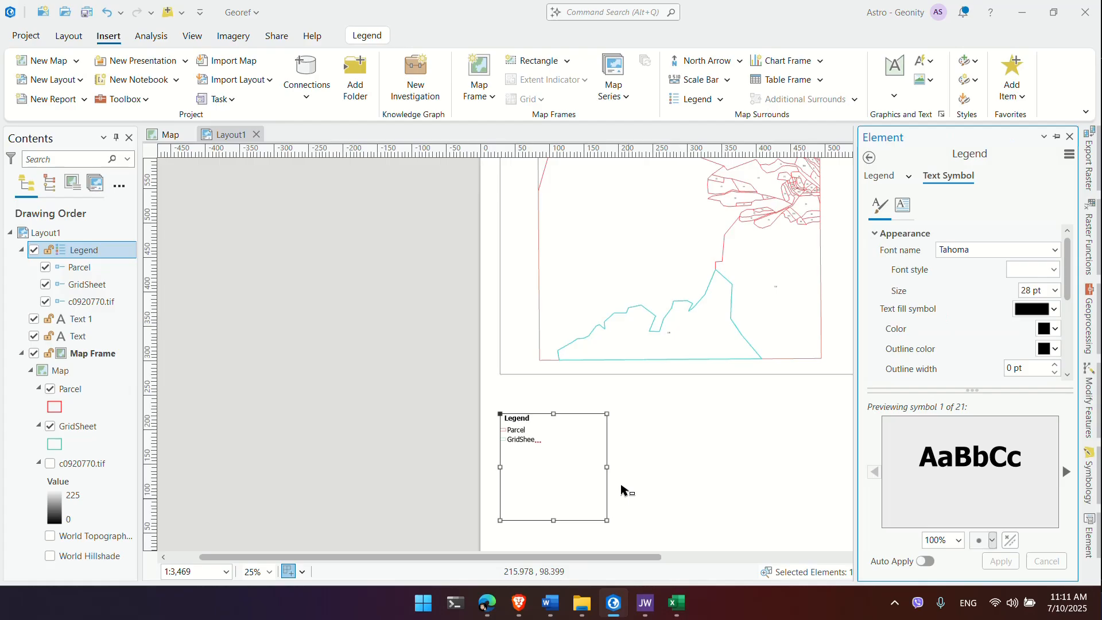
pyautogui.moveTo(607, 467); pyautogui.dragTo(649, 479)
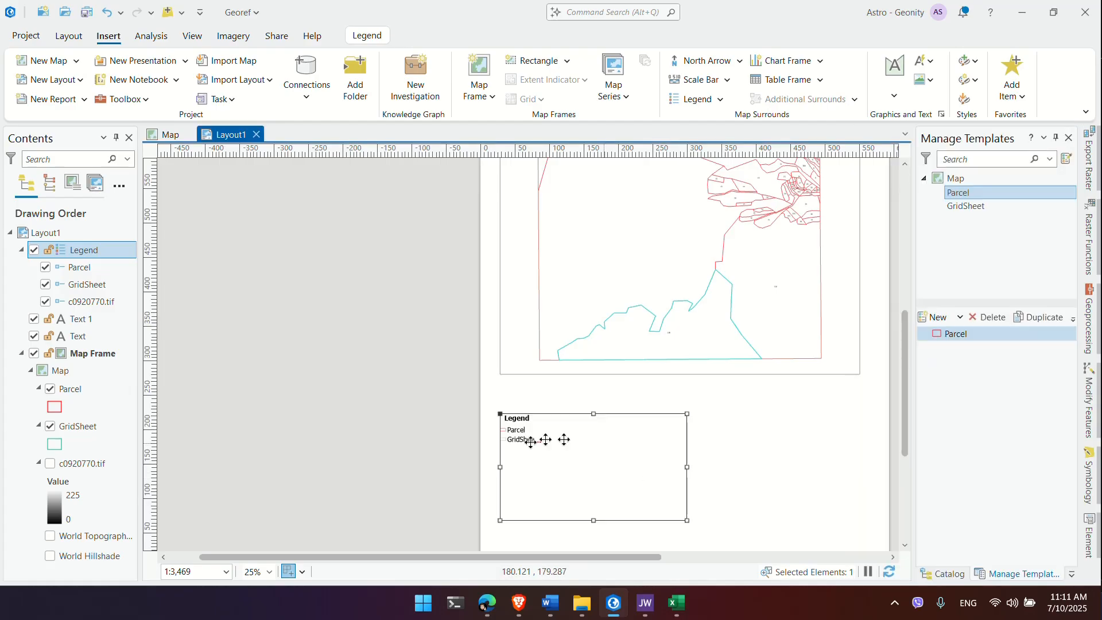
pyautogui.doubleClick(531, 441)
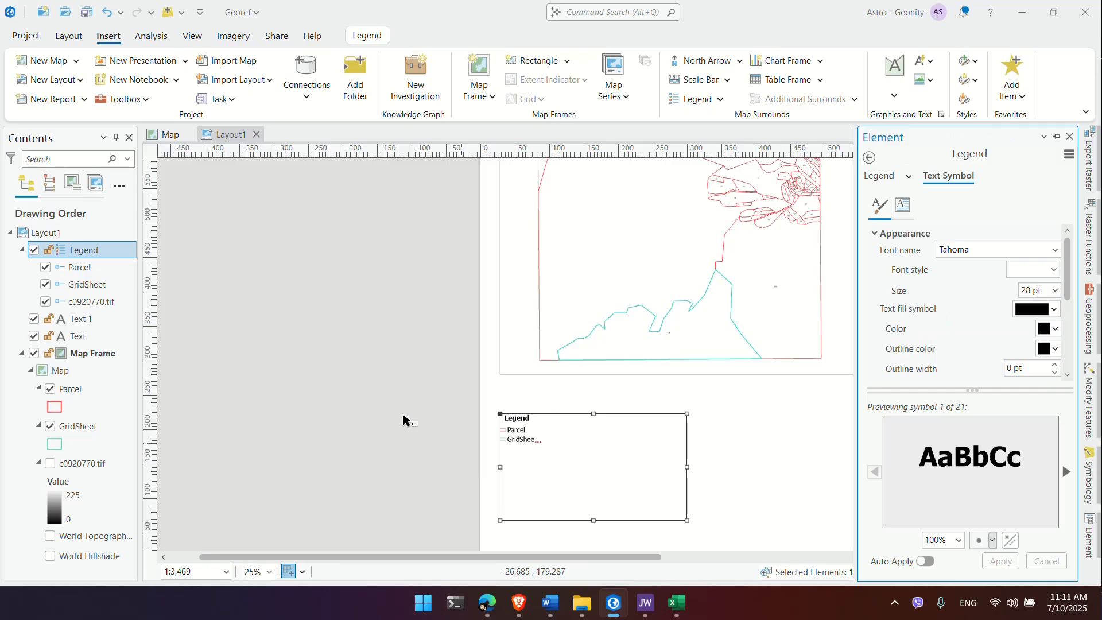
pyautogui.click(404, 421)
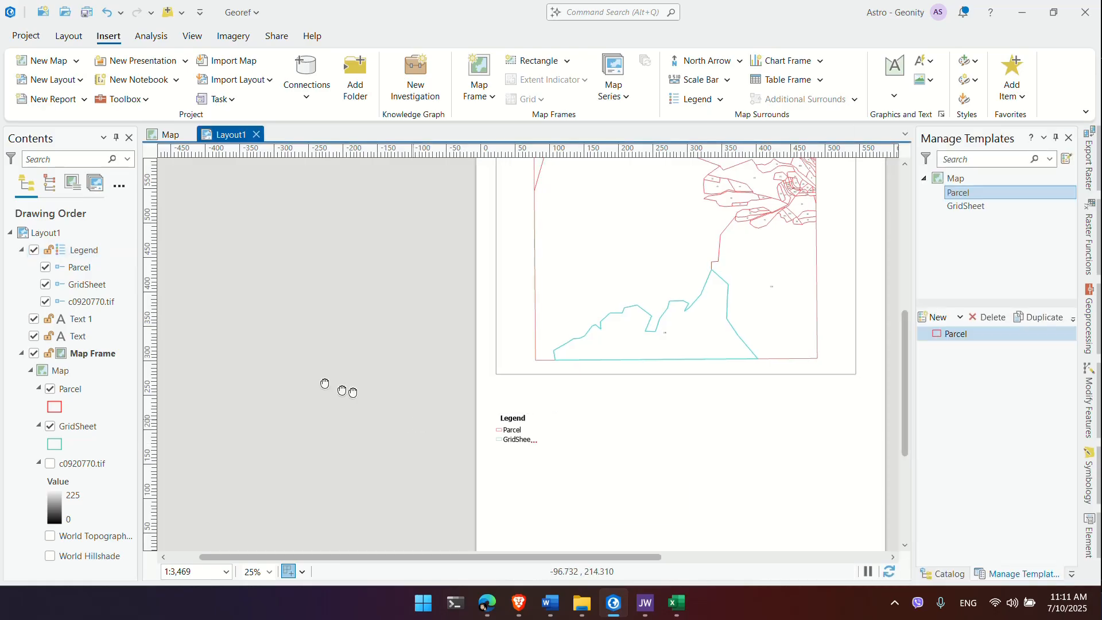
pyautogui.moveTo(352, 392); pyautogui.dragTo(151, 297)
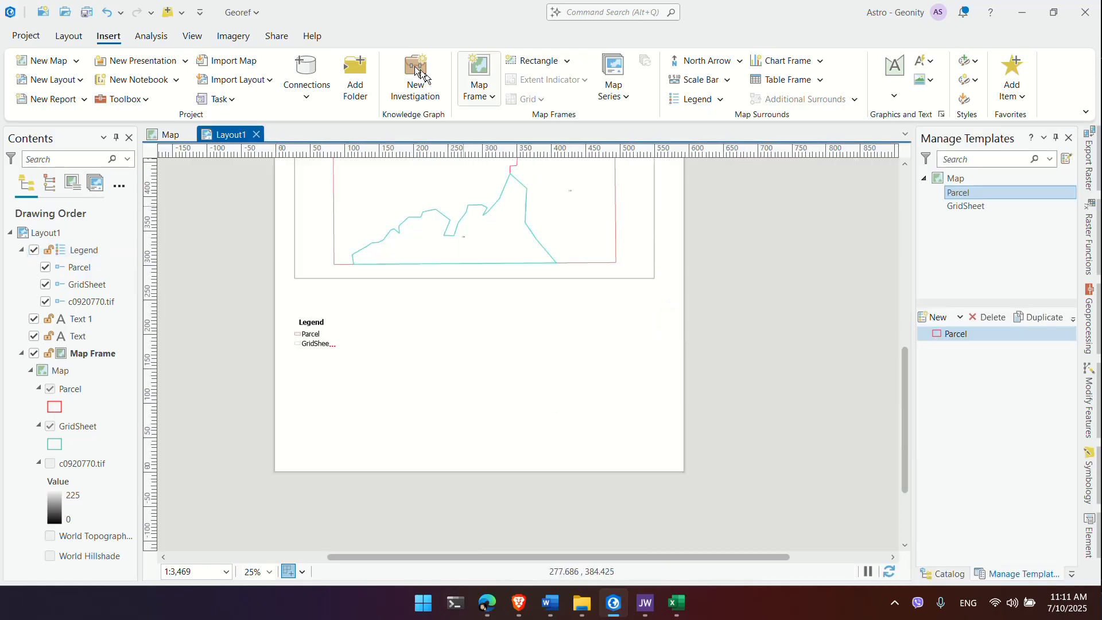
# Step: Draw a metre scale bar reading 0 to 560 Meters beside the legend
pyautogui.click(726, 81)
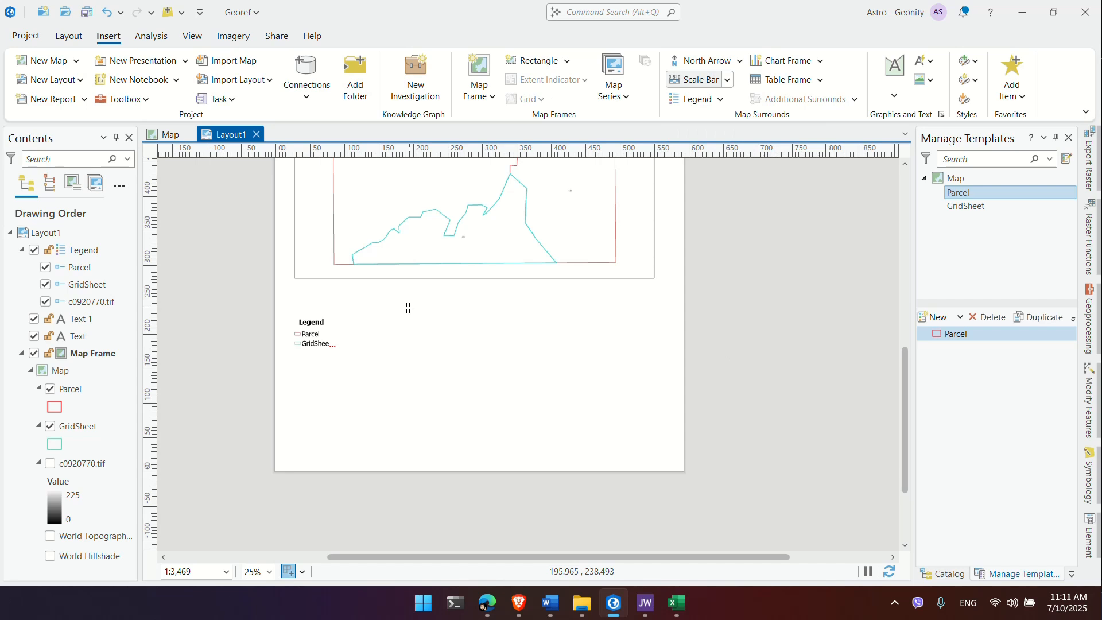
pyautogui.moveTo(385, 300); pyautogui.dragTo(555, 325)
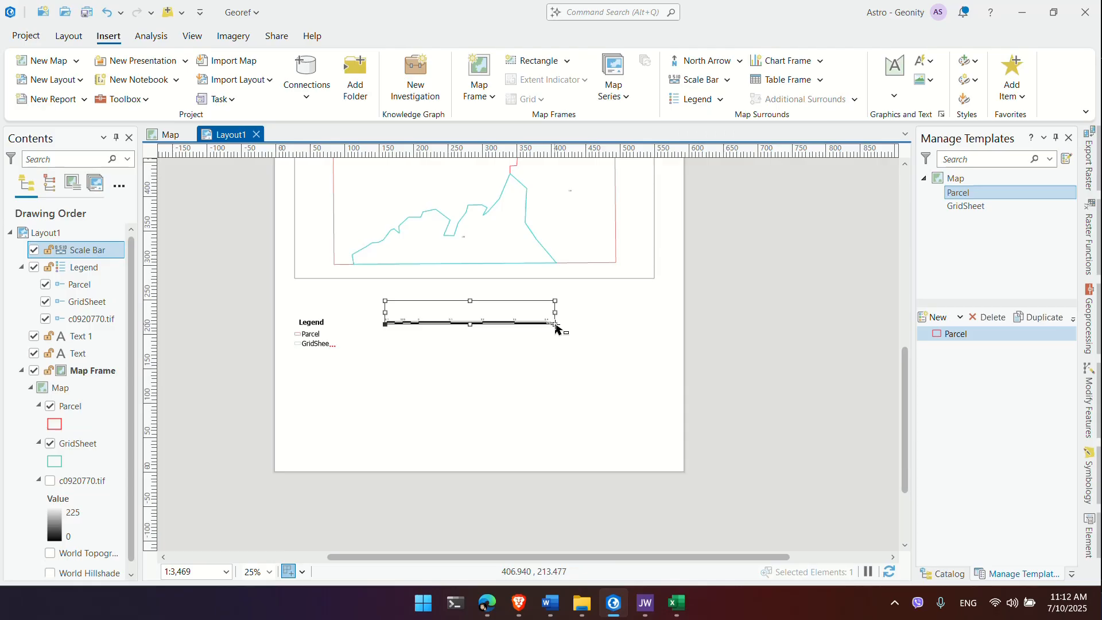
pyautogui.scroll(3, 487, 319)
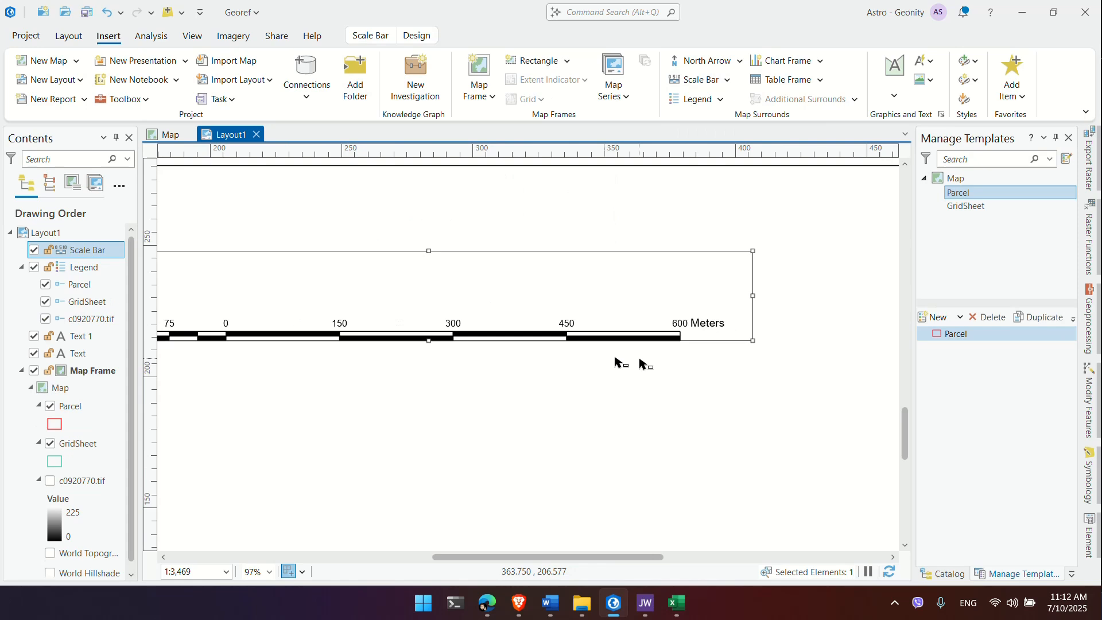
pyautogui.scroll(-3, 641, 382)
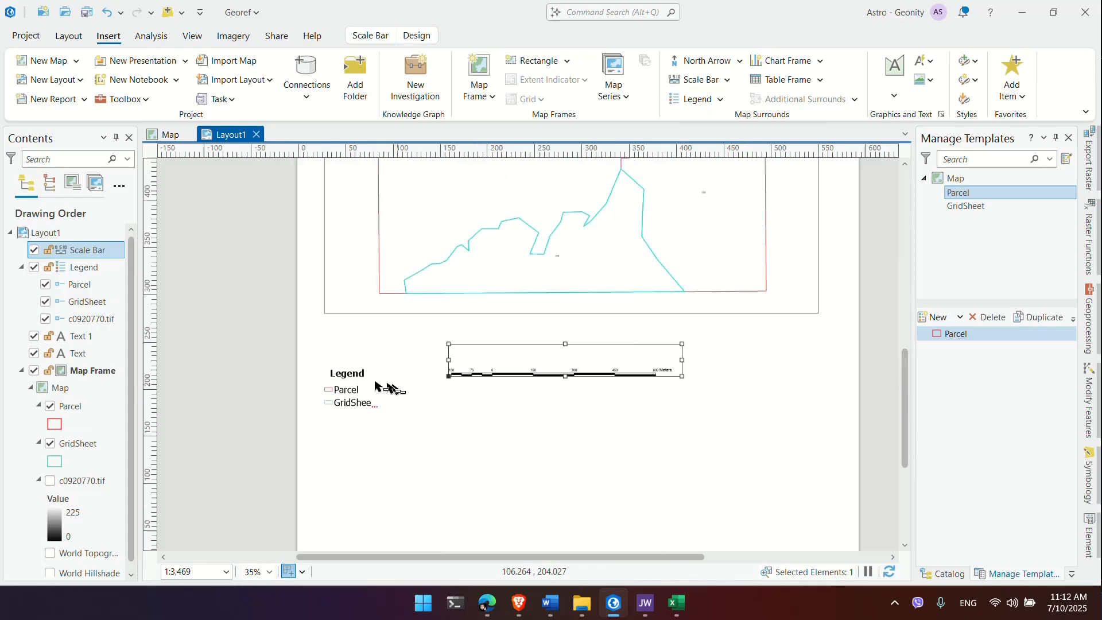
# Step: Enlarge the scale bar's label text size and apply it
pyautogui.click(346, 401)
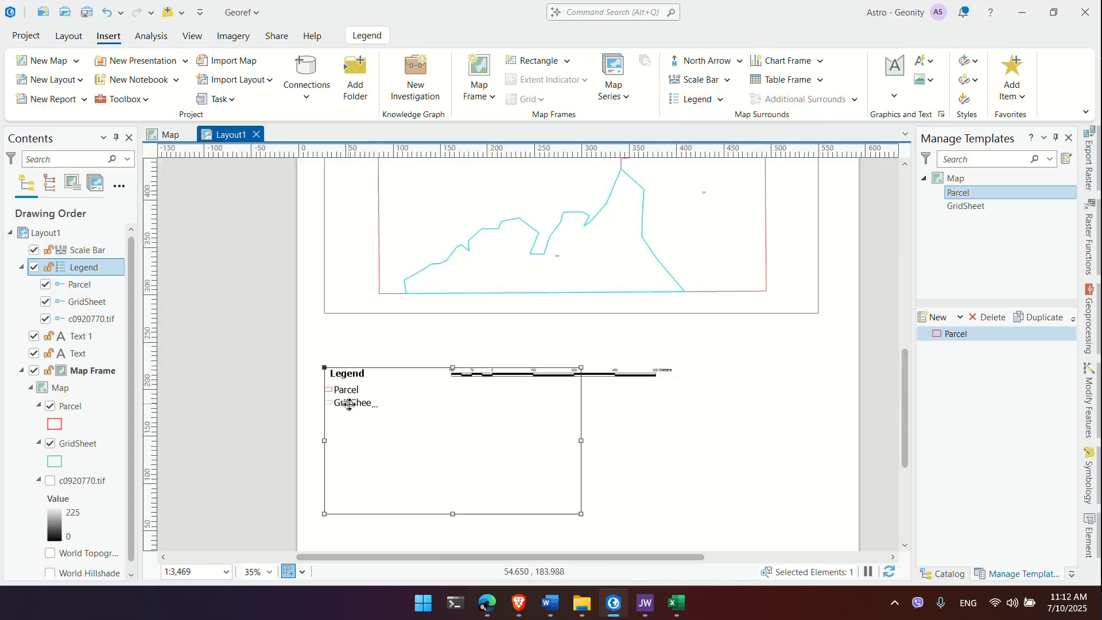
pyautogui.doubleClick(356, 383)
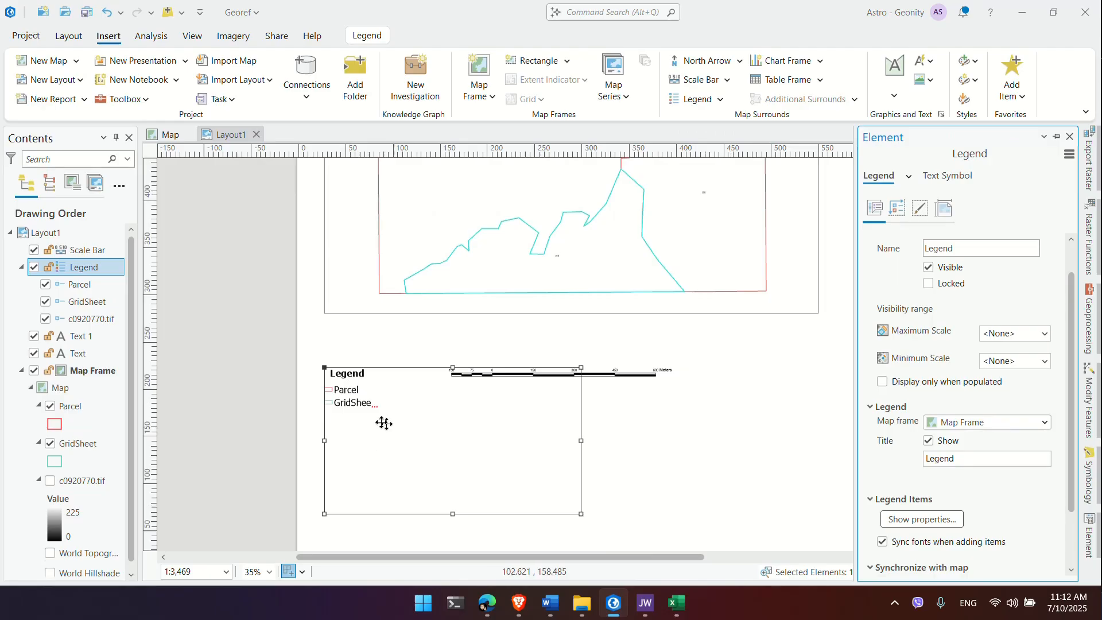
pyautogui.click(544, 370)
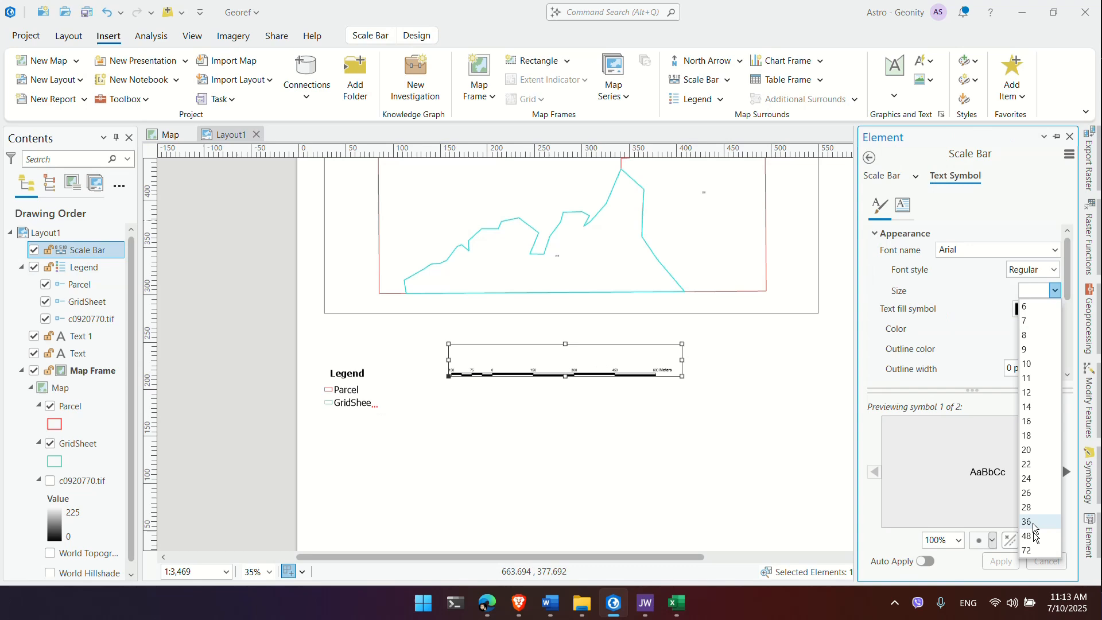
pyautogui.click(1034, 523)
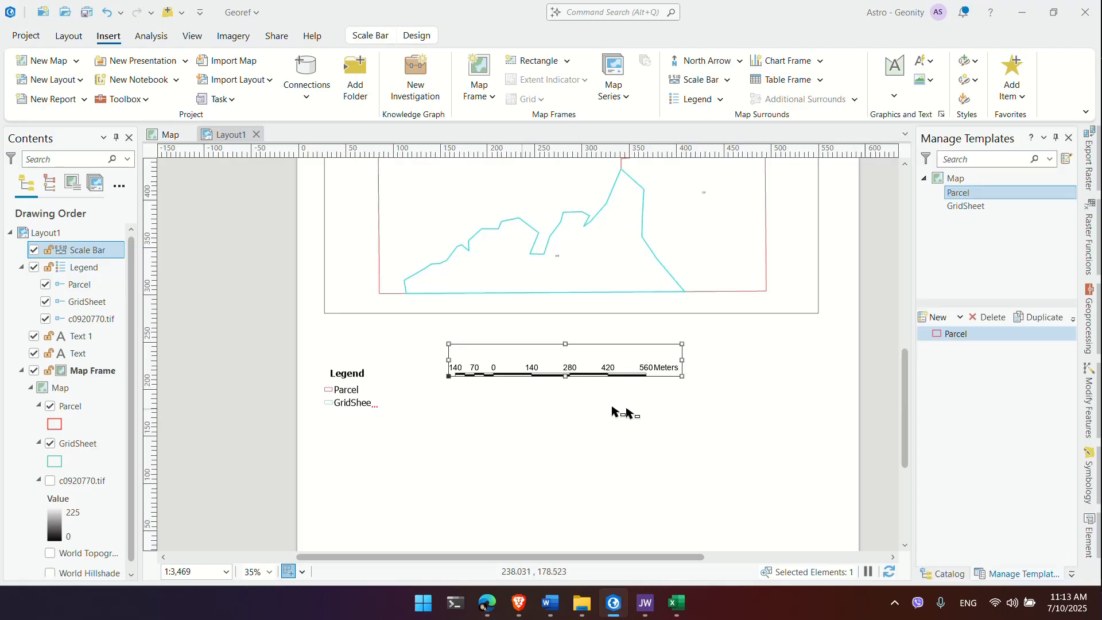
pyautogui.click(577, 411)
pyautogui.click(630, 413)
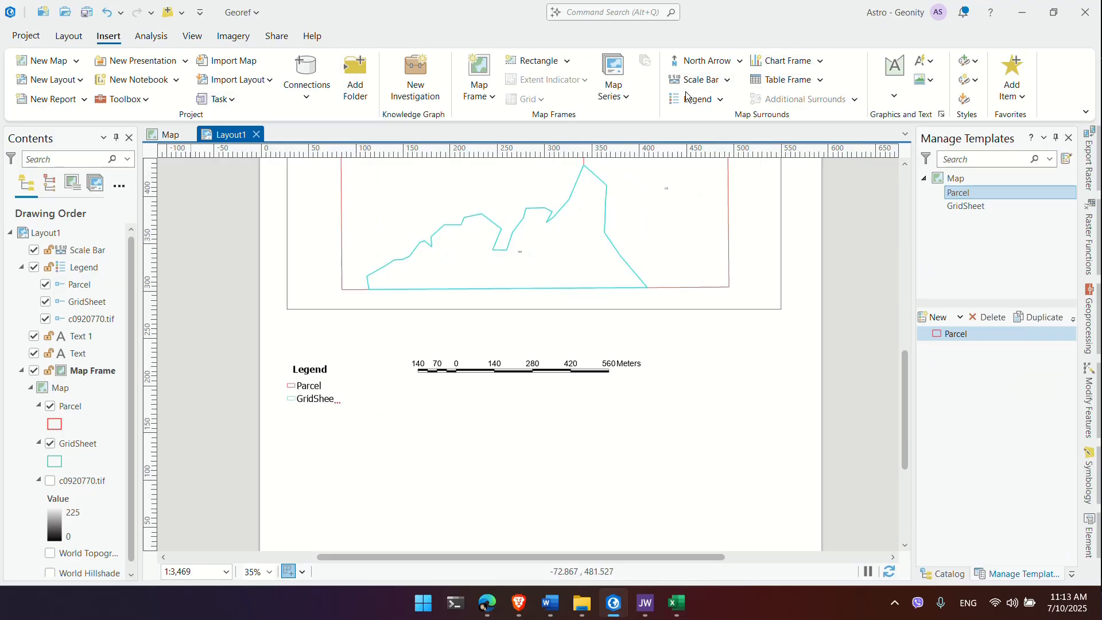
# Step: Place a new text element right of the scale bar and start typing in Nepali
pyautogui.click(904, 84)
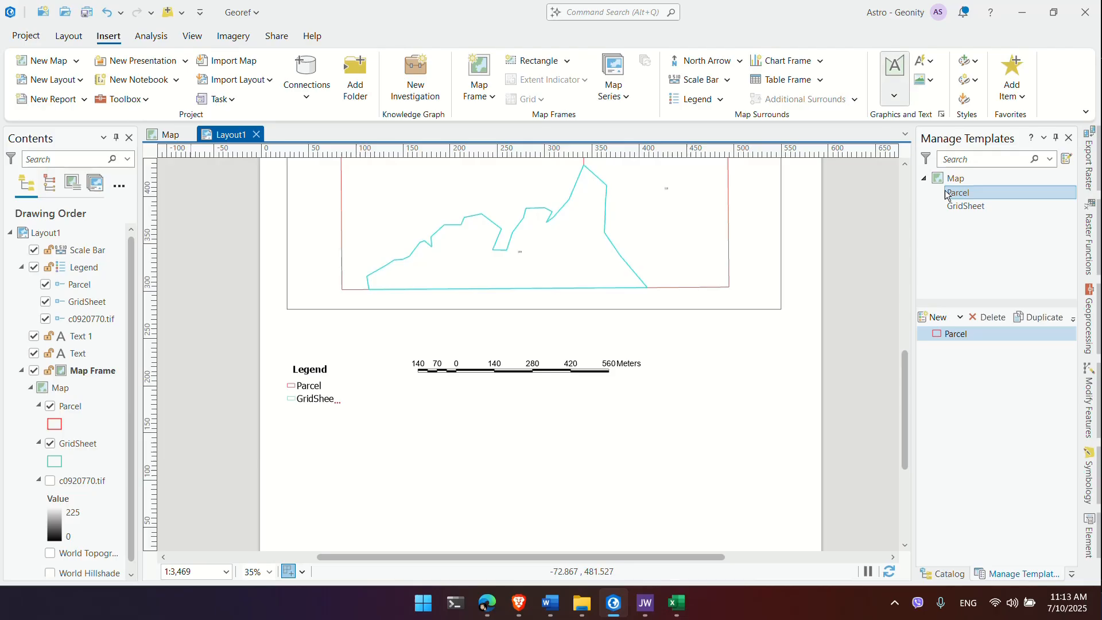
pyautogui.click(704, 355)
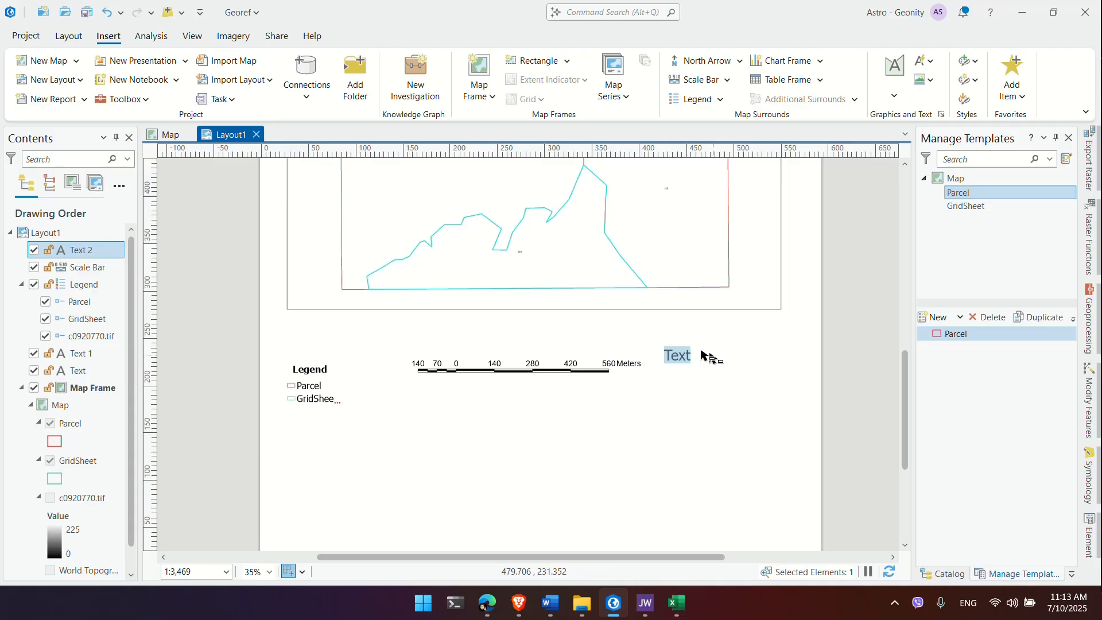
pyautogui.hotkey('alt', 'shift')
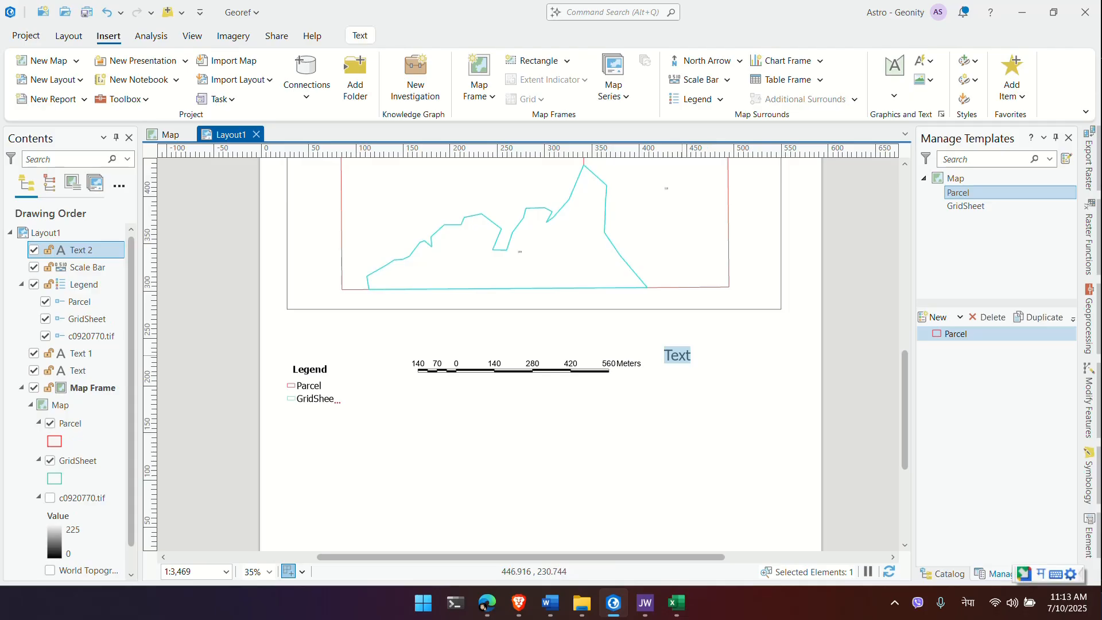
pyautogui.write('hdch')
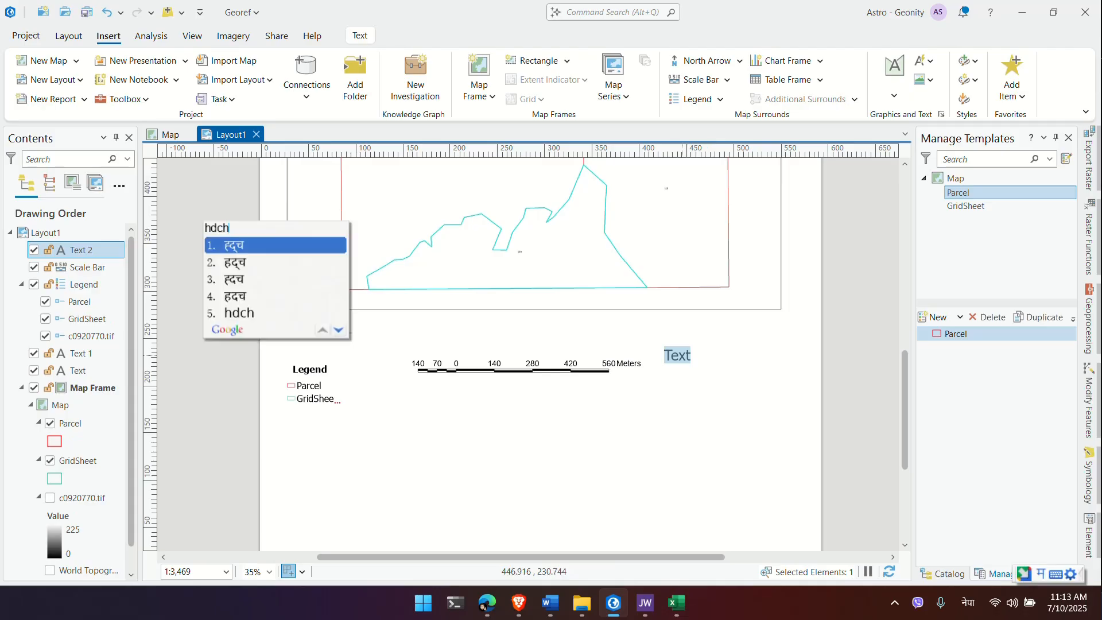
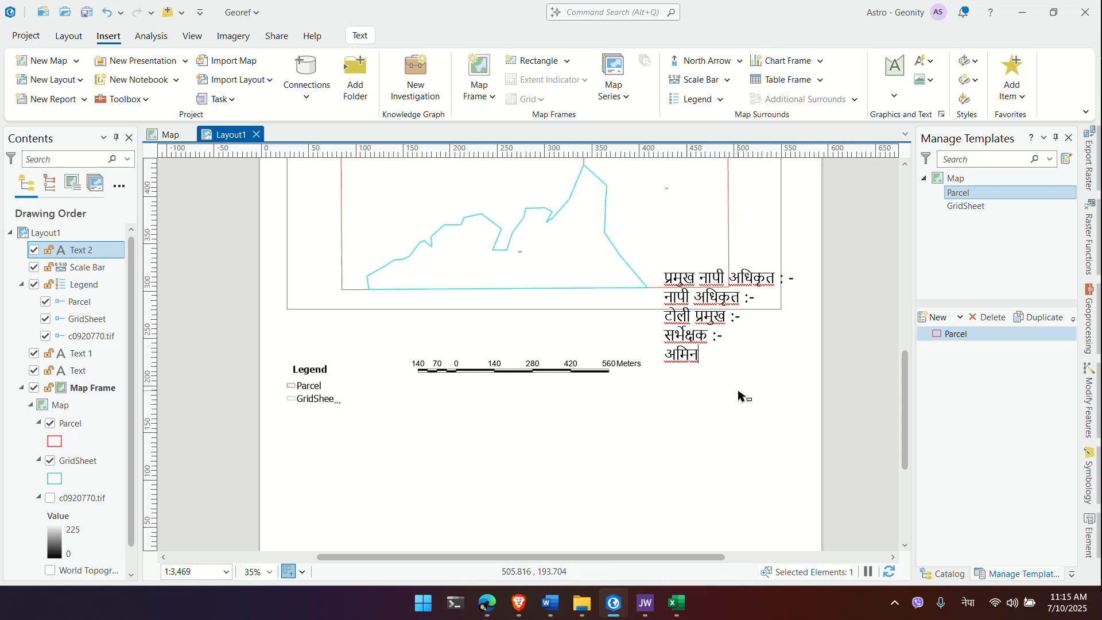
# Step: Finish the Nepali text with the अमिन :-, काम सुरु मिति :- and काम समाप्त मिति :- lines, then reselect it
pyautogui.write(':- काम सुरु मिति :- काम समाप्त मिति :-')
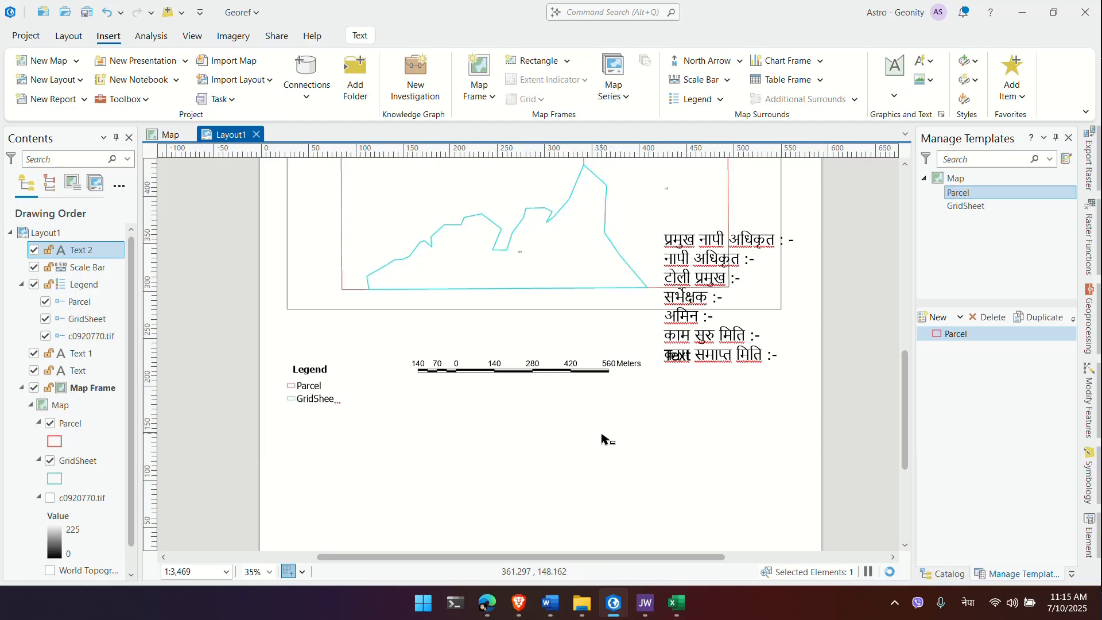
pyautogui.click(601, 434)
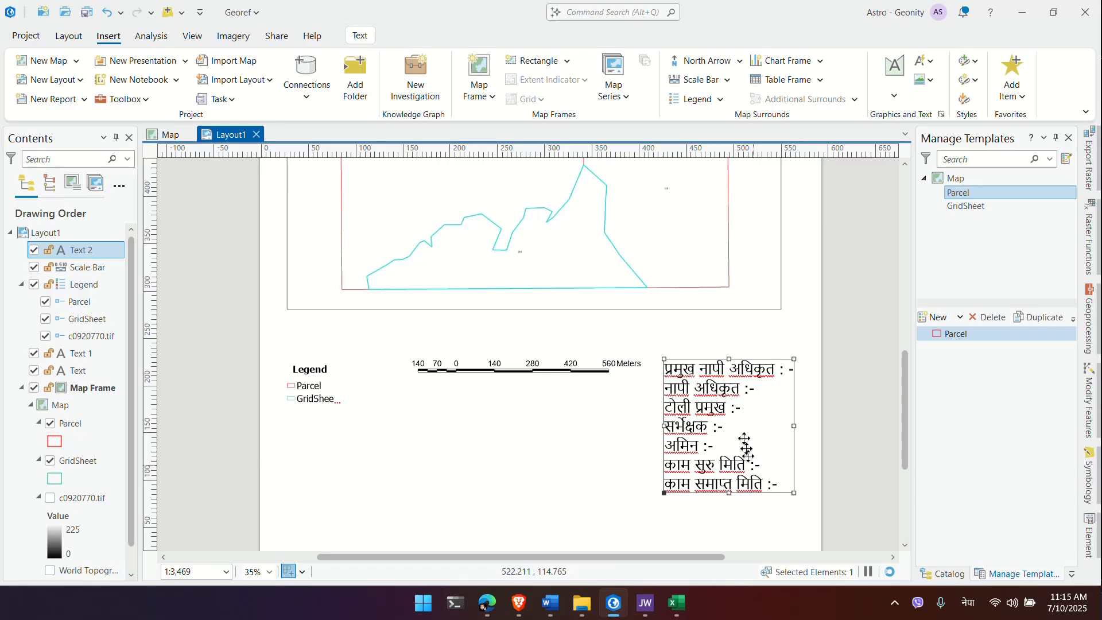
pyautogui.doubleClick(700, 397)
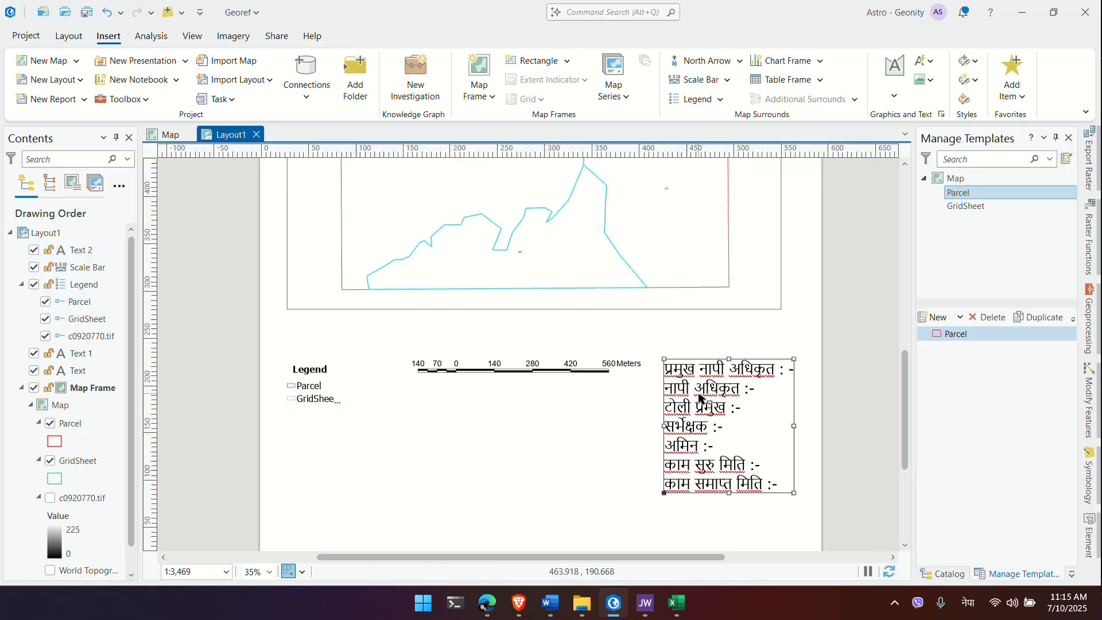
pyautogui.click(632, 399)
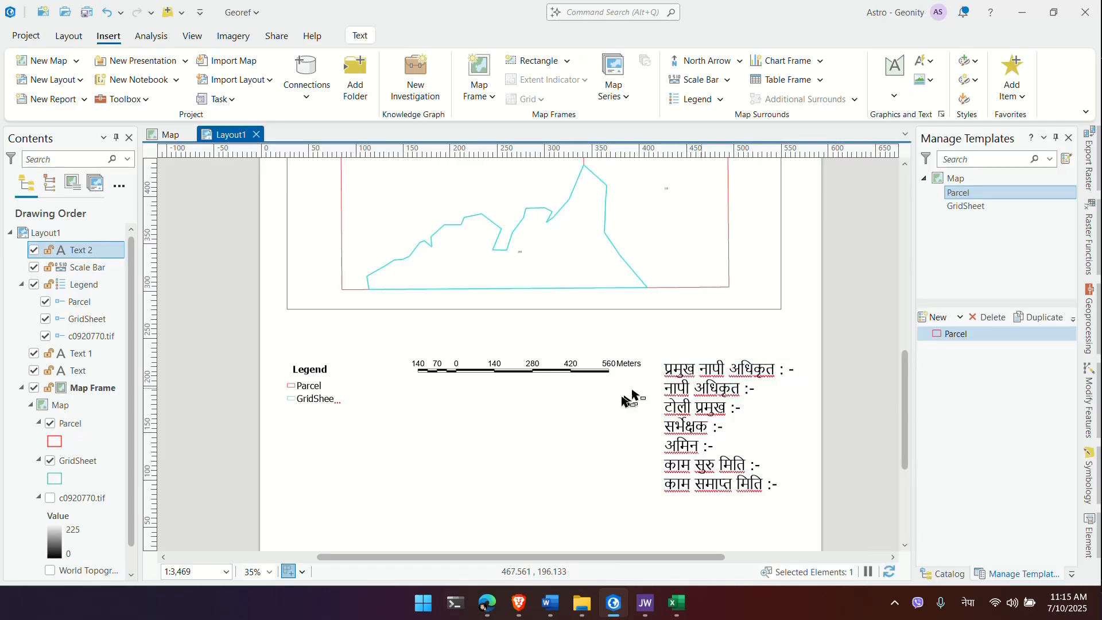
pyautogui.click(710, 370)
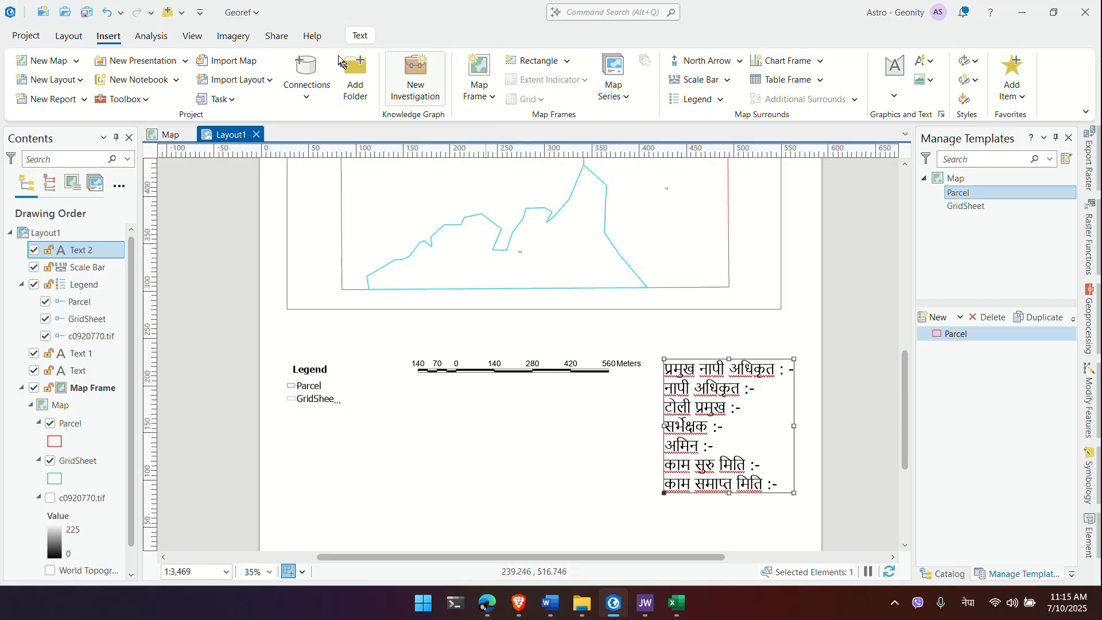
# Step: Set the Nepali text block to 24 pt Tahoma and drag it up next to the scale bar
pyautogui.click(362, 35)
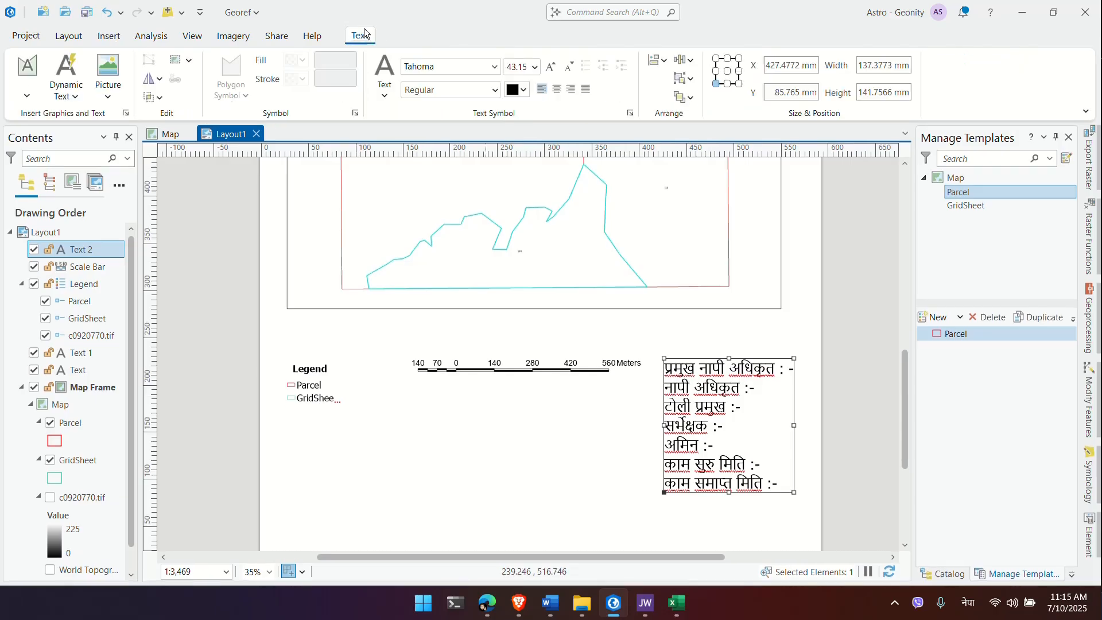
pyautogui.click(536, 70)
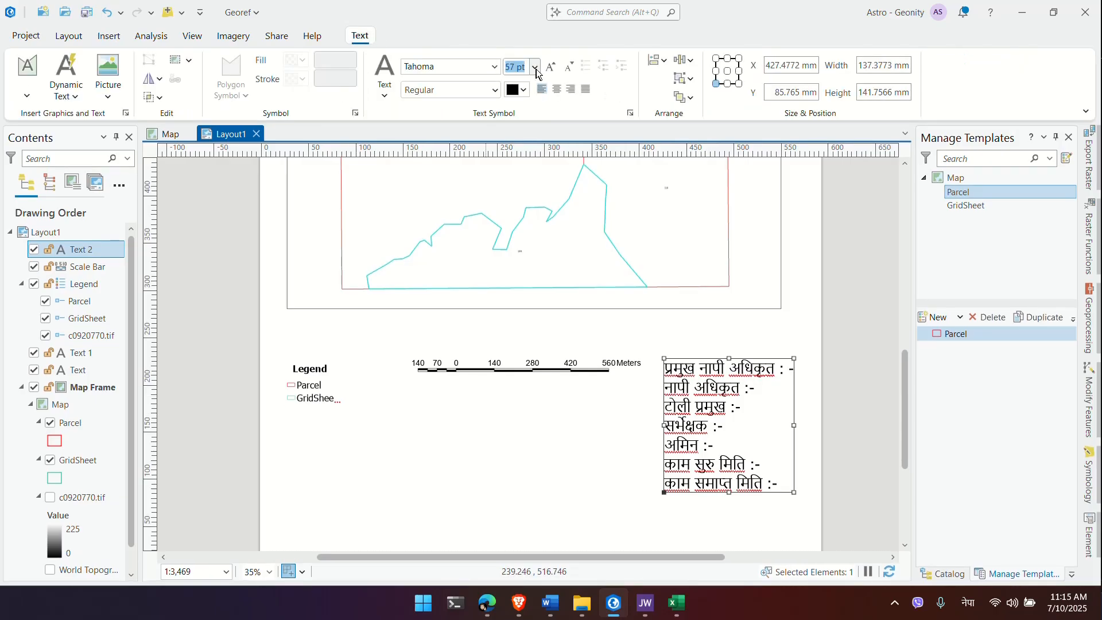
pyautogui.write('18')
pyautogui.press('Return')
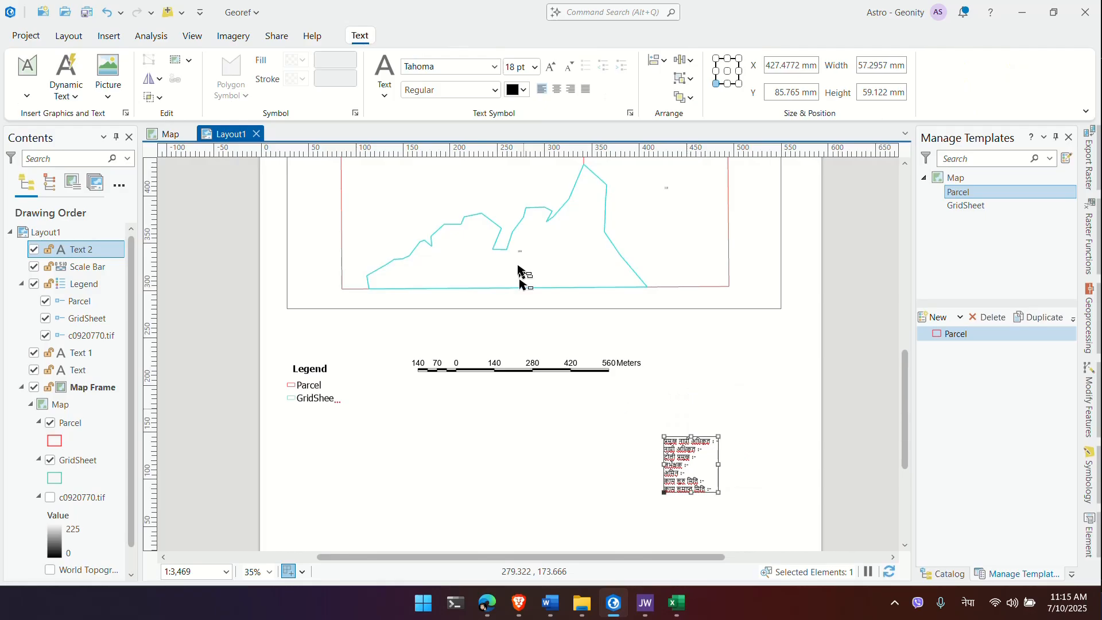
pyautogui.click(536, 69)
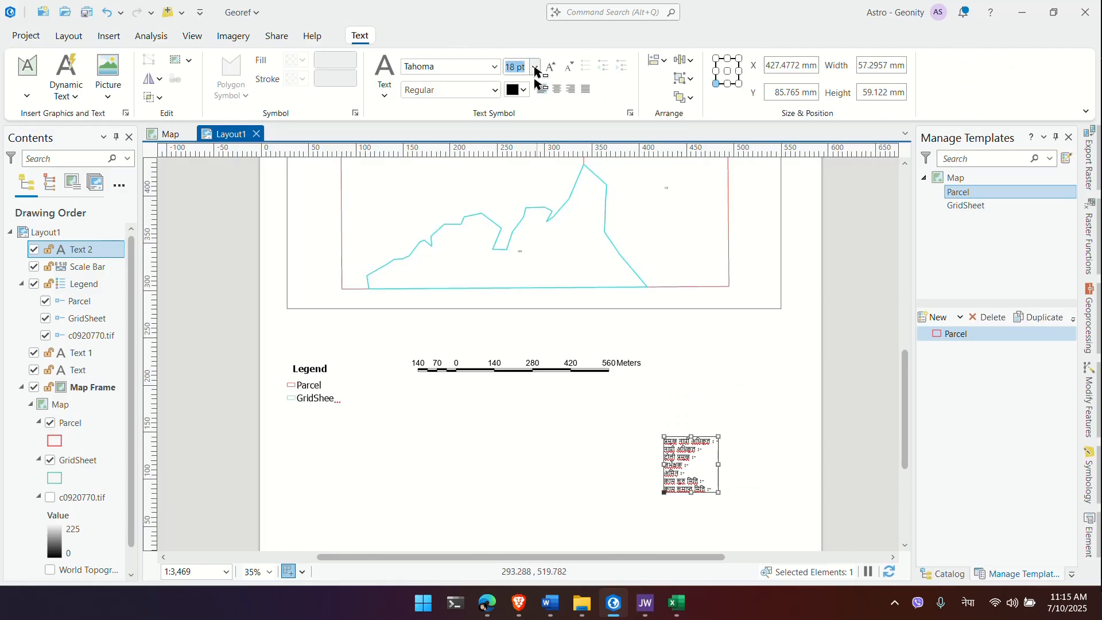
pyautogui.write('24')
pyautogui.press('Return')
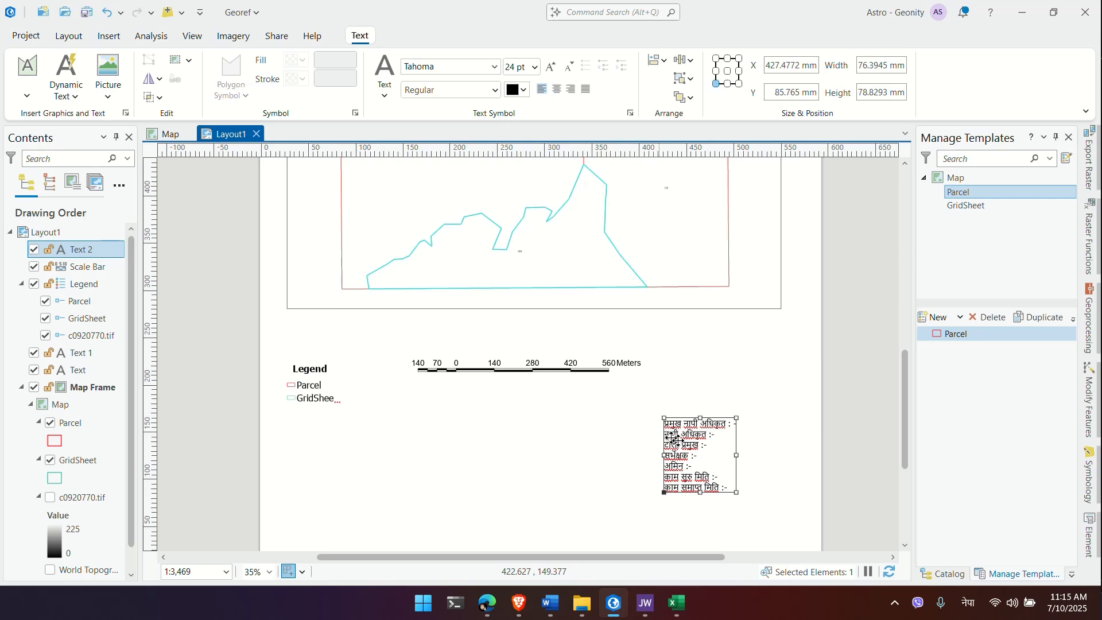
pyautogui.moveTo(671, 436); pyautogui.dragTo(687, 377)
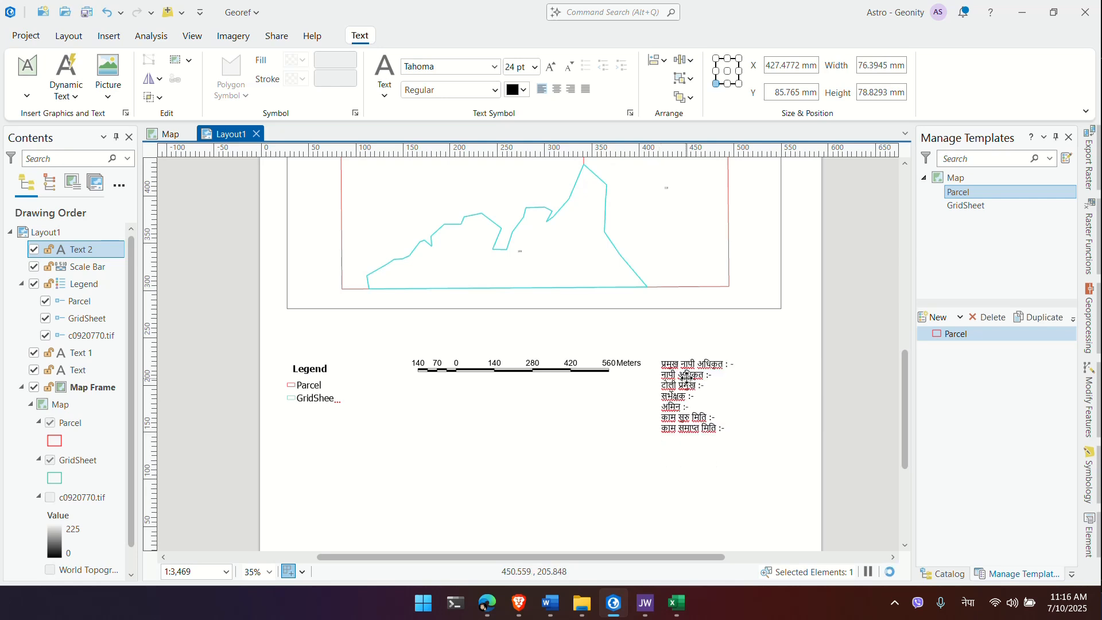
# Step: Type the first official's name after the first role label in the Nepali text
pyautogui.doubleClick(712, 402)
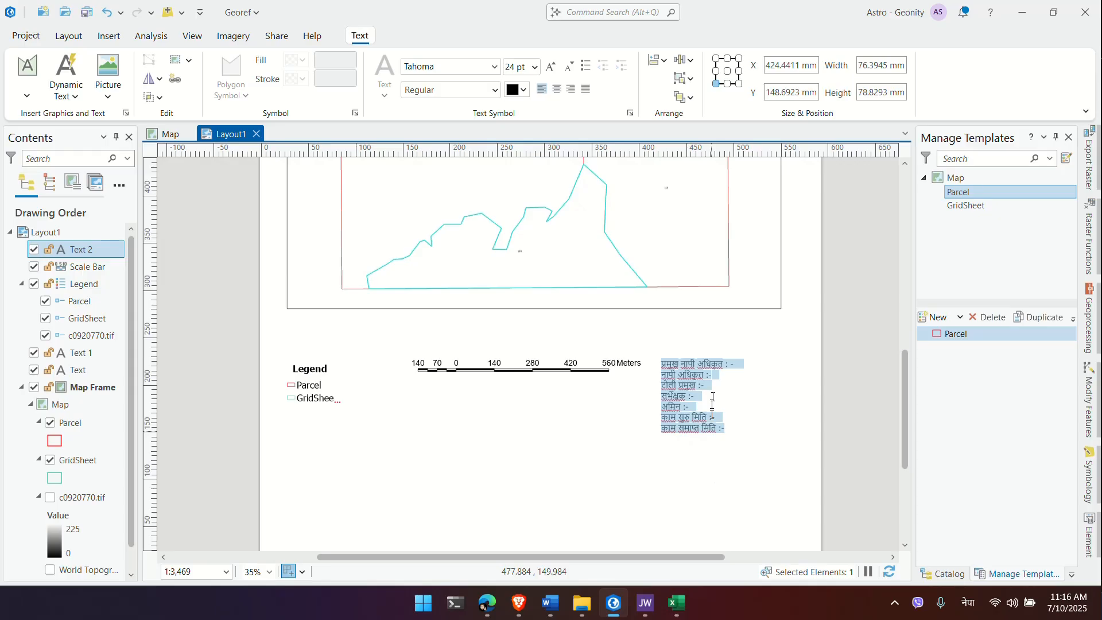
pyautogui.click(733, 368)
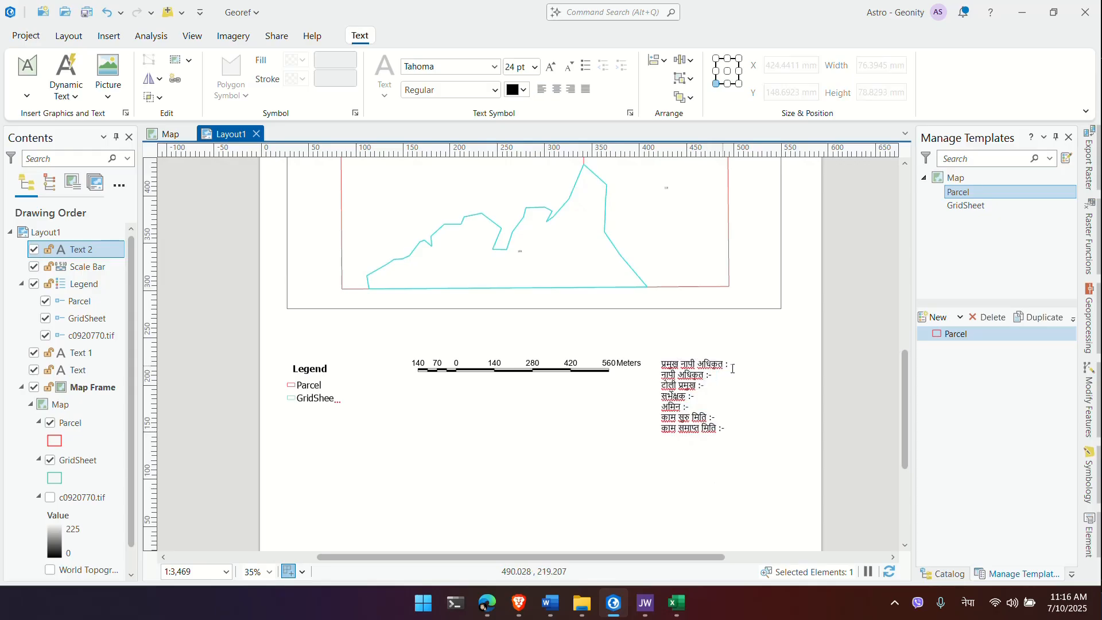
pyautogui.write('-')
pyautogui.press('Down')
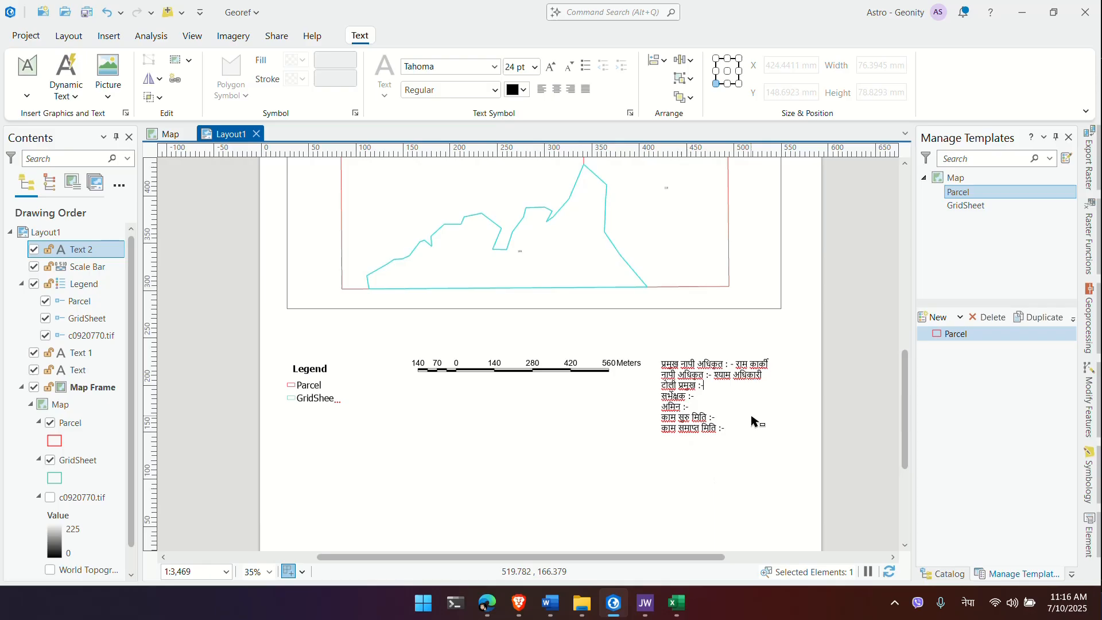
# Step: Add the team leader's and the अमिन's names on the following lines
pyautogui.press('Down')
pyautogui.press('Down')
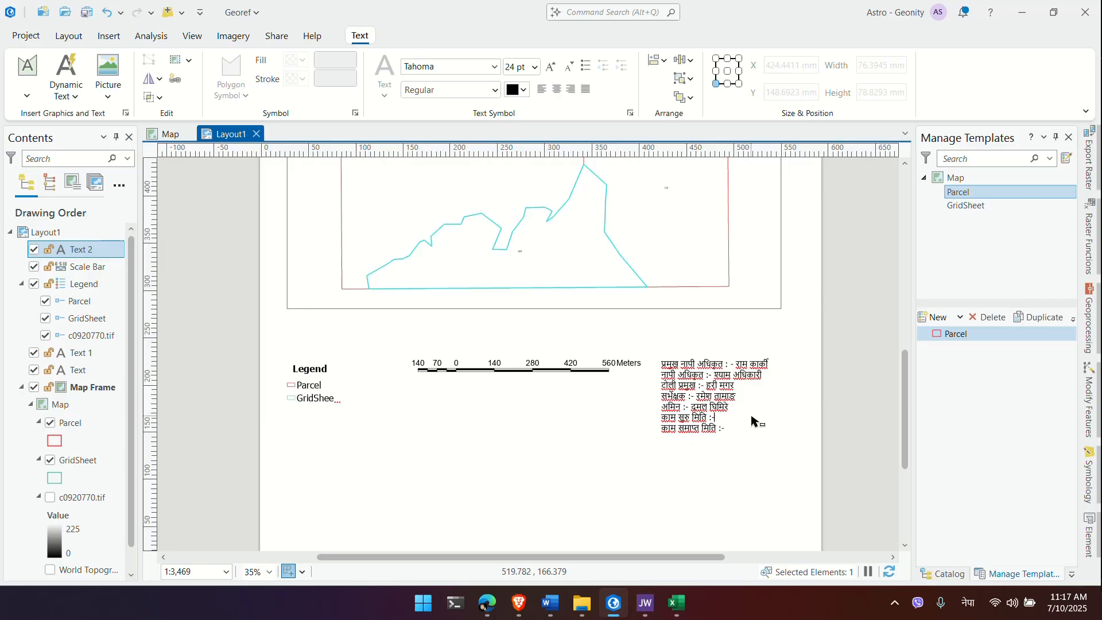
# Step: Complete the work start date as ०५-०६-२०००
pyautogui.write('०५-')
pyautogui.scroll(4, 753, 421)
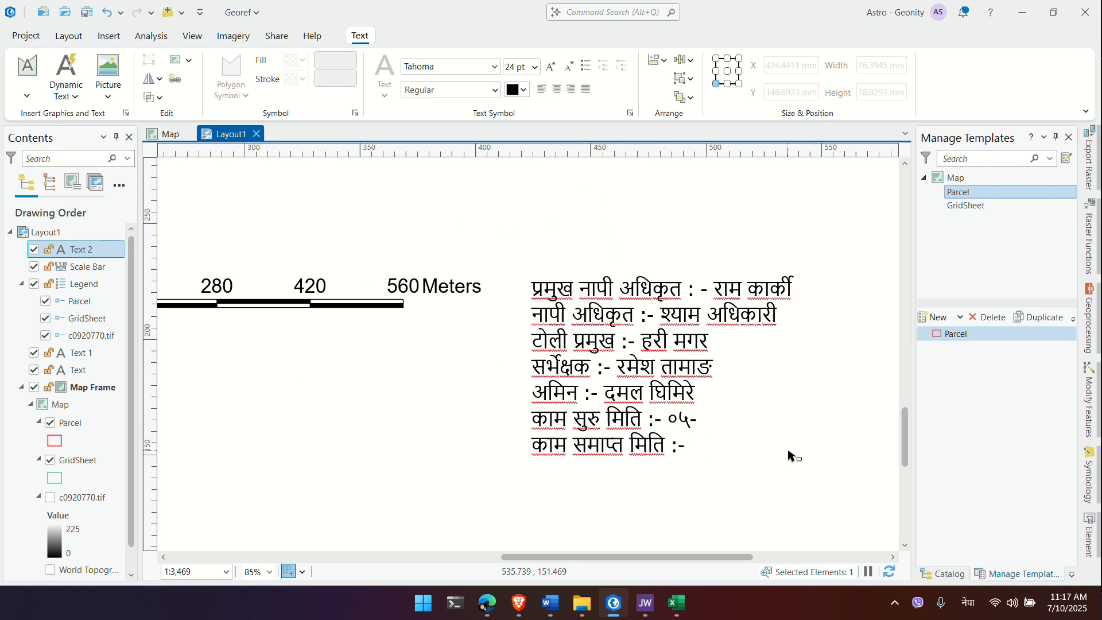
pyautogui.write('०६-२०००')
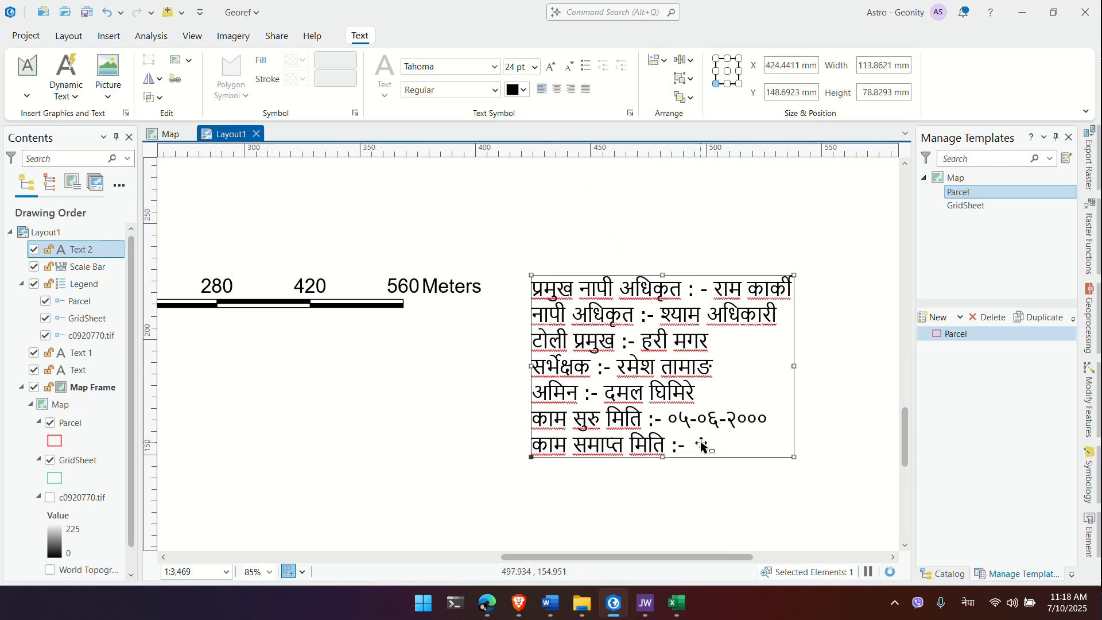
# Step: Add the completion date ०५-०५-२००१ at the end of the last line and finish editing
pyautogui.doubleClick(641, 449)
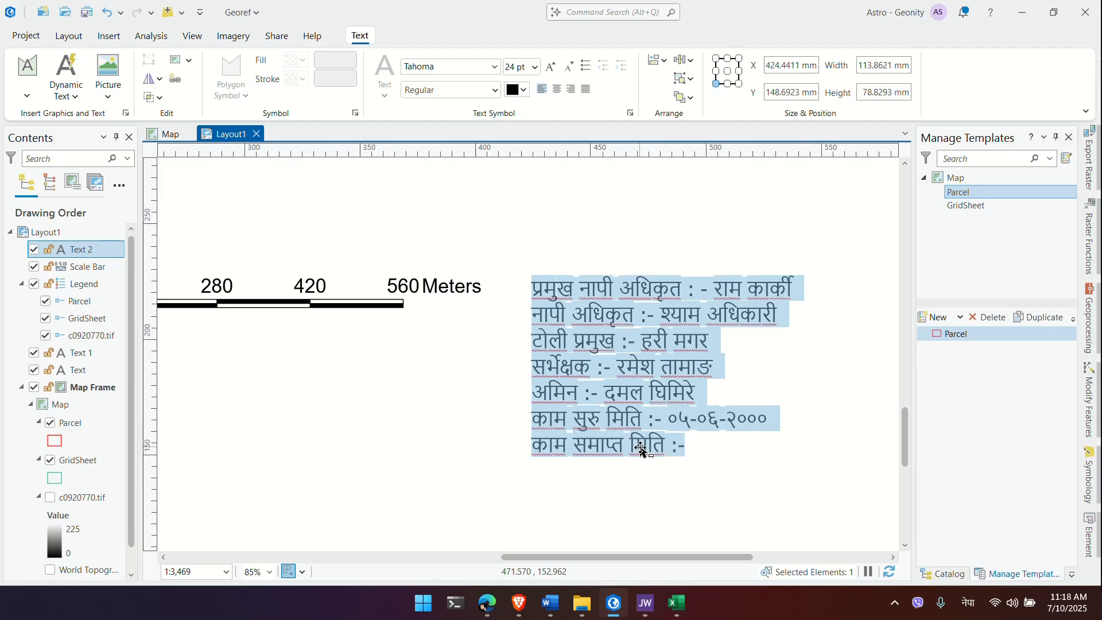
pyautogui.press('Right')
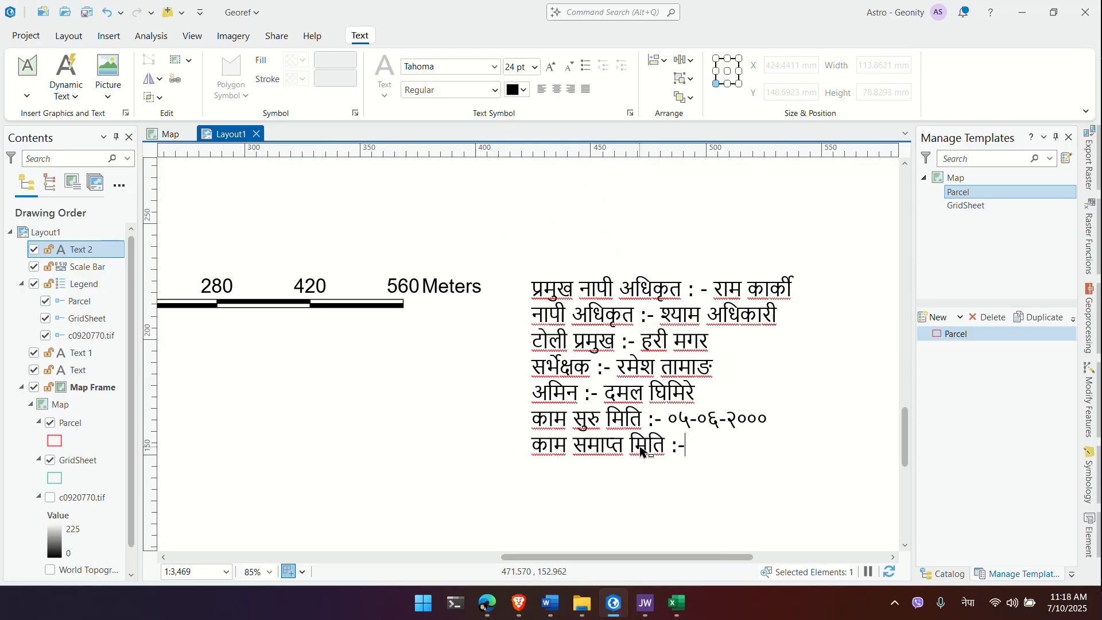
pyautogui.write('०५-०५-२००१')
pyautogui.click(462, 429)
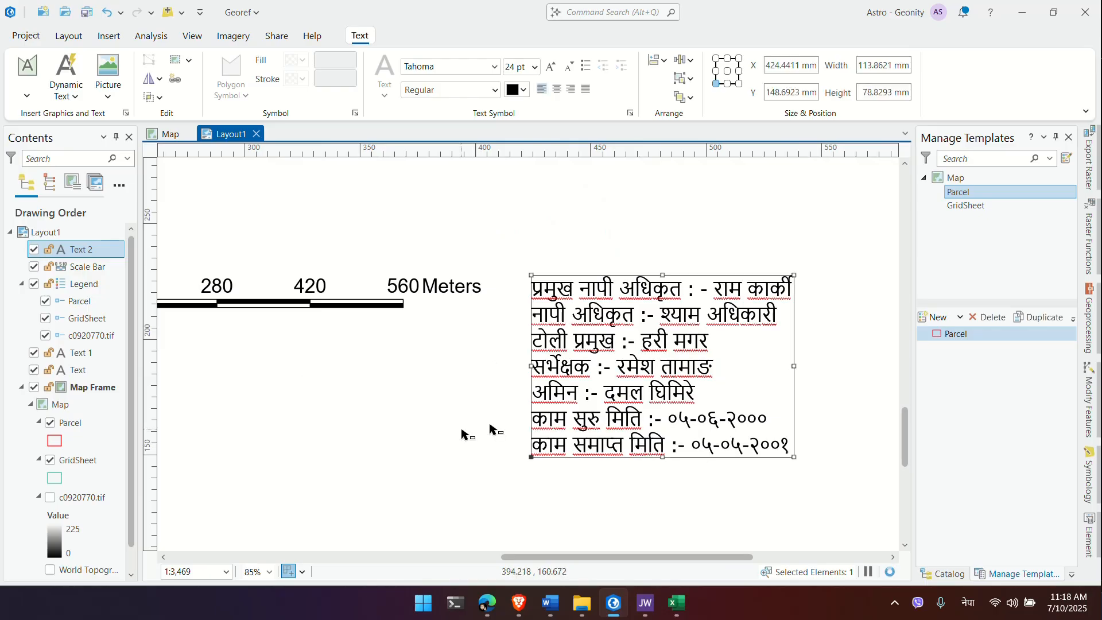
pyautogui.scroll(-4, 489, 425)
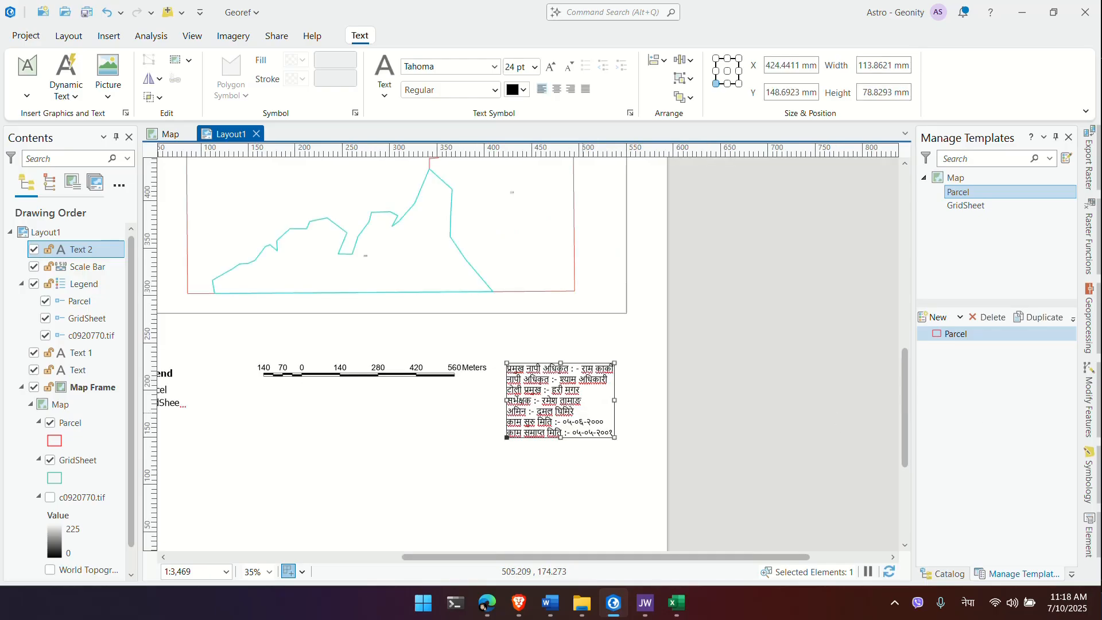
pyautogui.moveTo(466, 460); pyautogui.dragTo(616, 395)
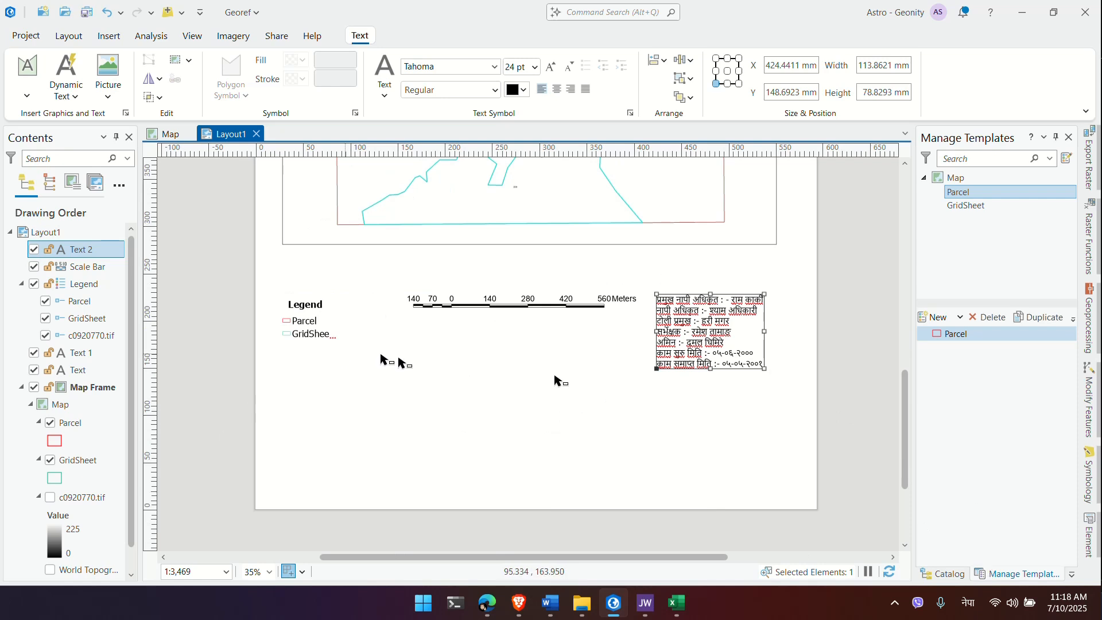
pyautogui.click(109, 35)
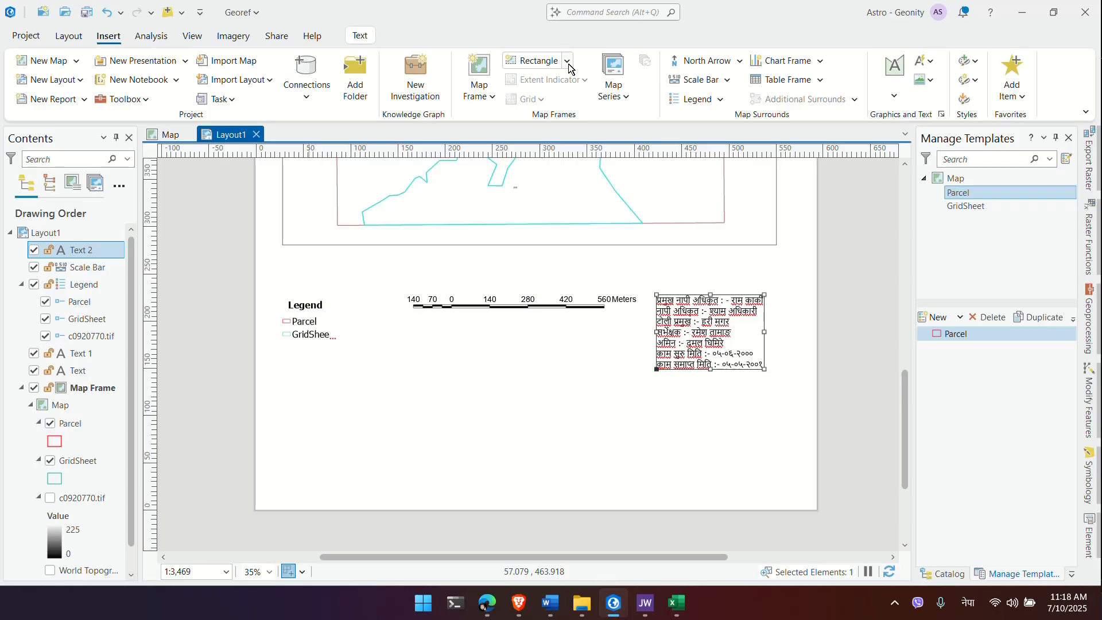
pyautogui.click(536, 61)
pyautogui.moveTo(418, 369); pyautogui.dragTo(514, 430)
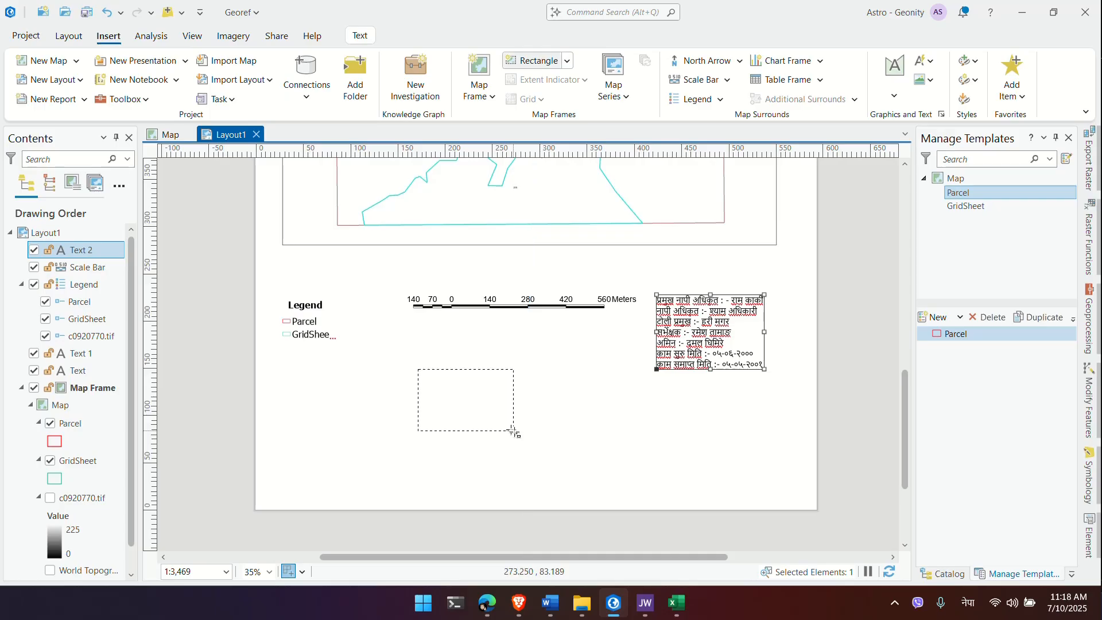
pyautogui.press('alt')
pyautogui.moveTo(514, 430); pyautogui.dragTo(446, 406)
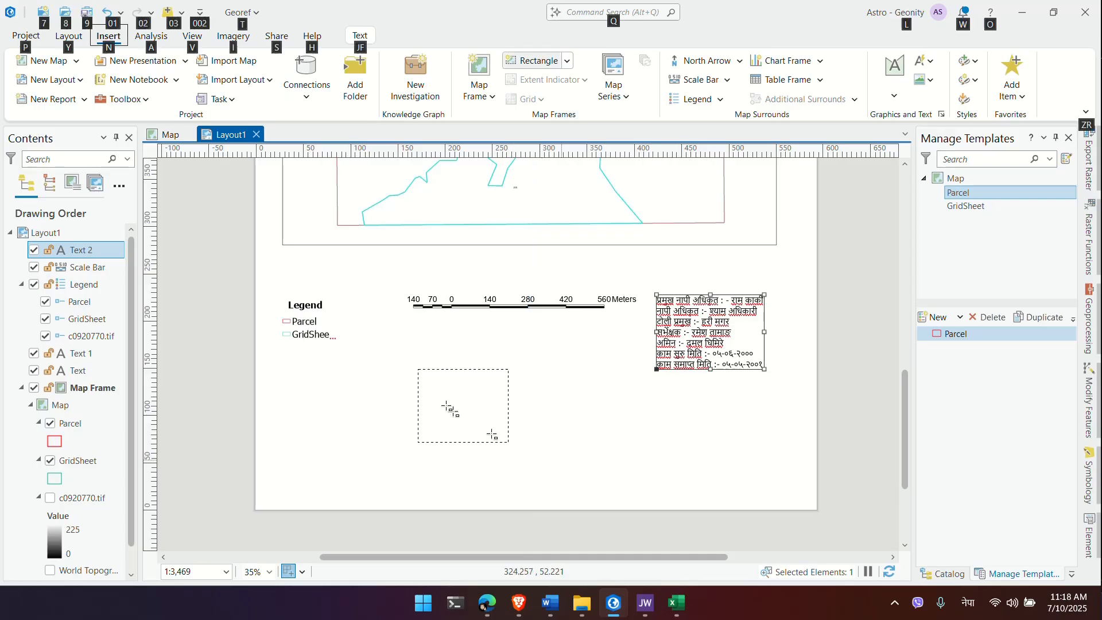
pyautogui.moveTo(492, 435); pyautogui.dragTo(522, 465)
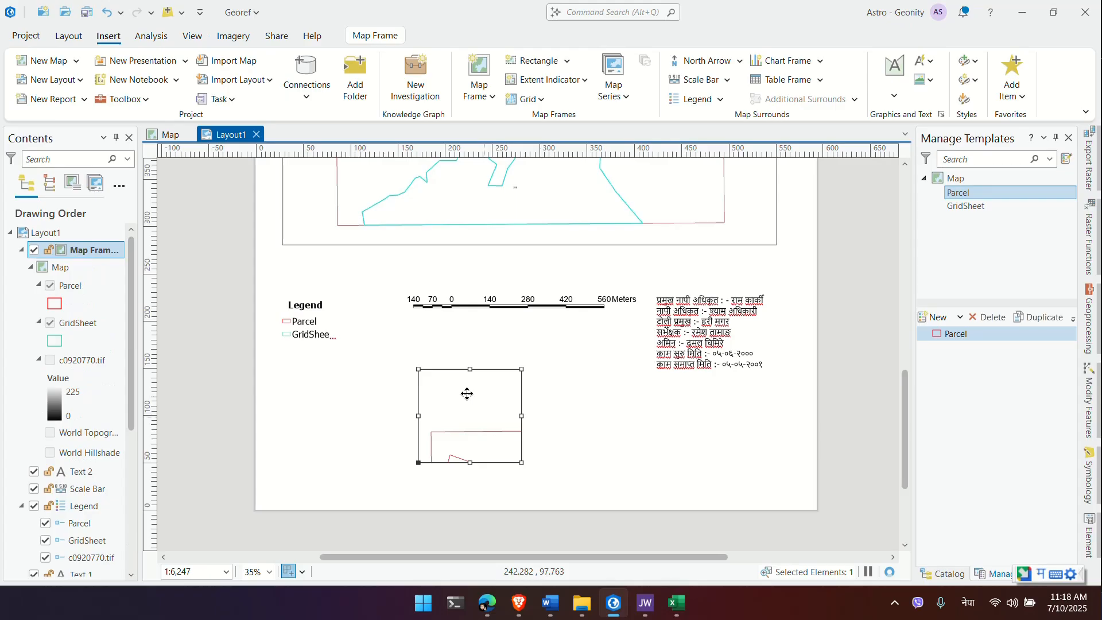
pyautogui.moveTo(467, 394); pyautogui.dragTo(504, 377)
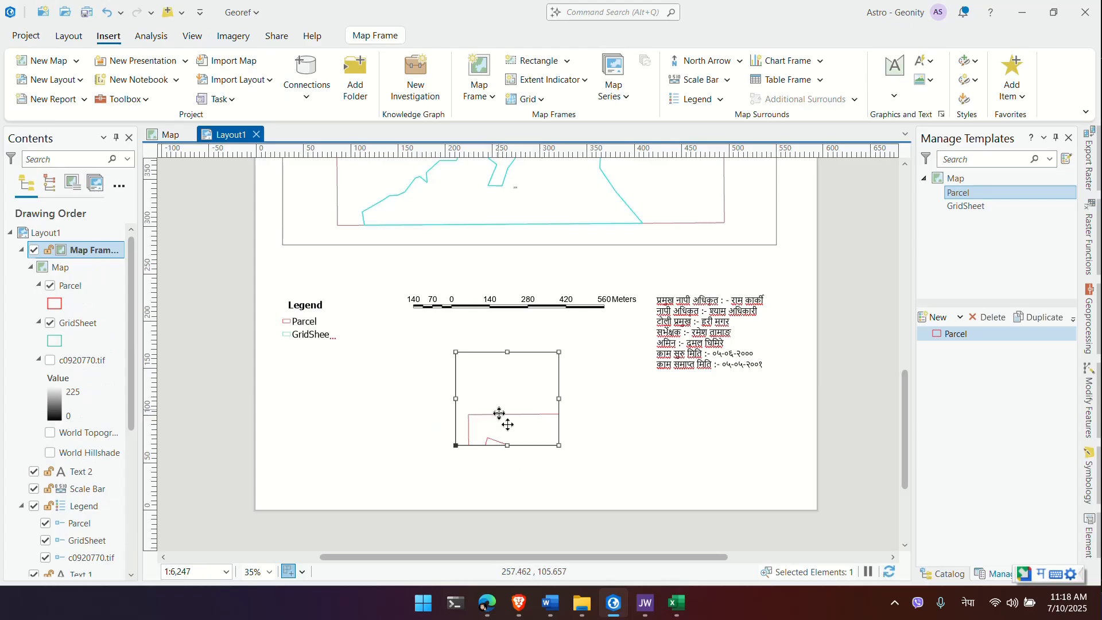
pyautogui.press('Delete')
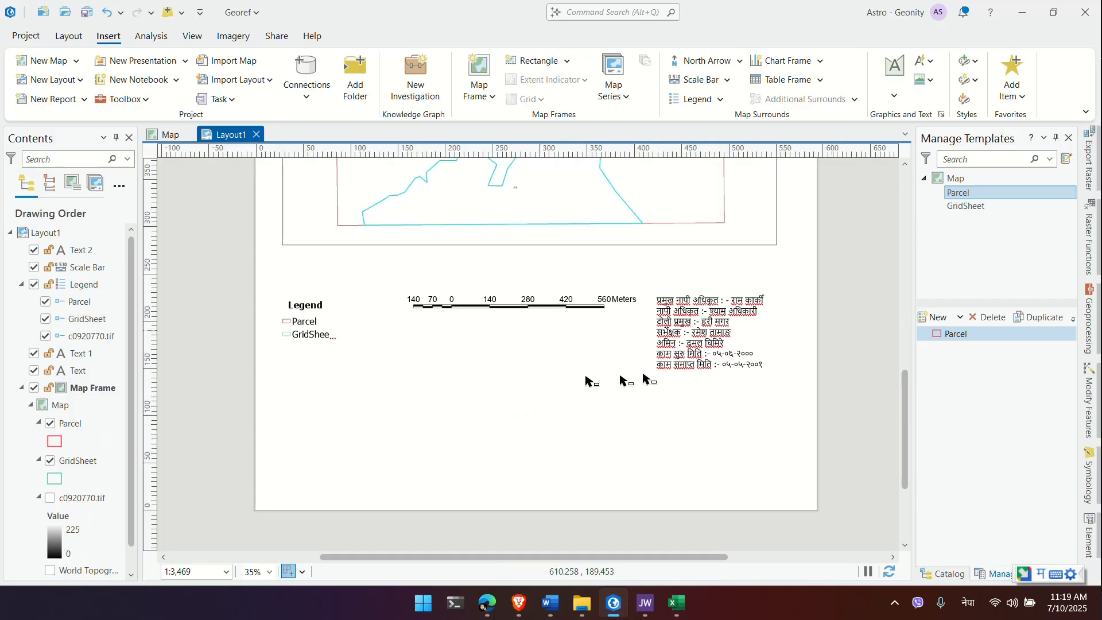
# Step: Draw a rectangle graphic on the layout page, then open the legend's context menu
pyautogui.moveTo(415, 339); pyautogui.dragTo(530, 441)
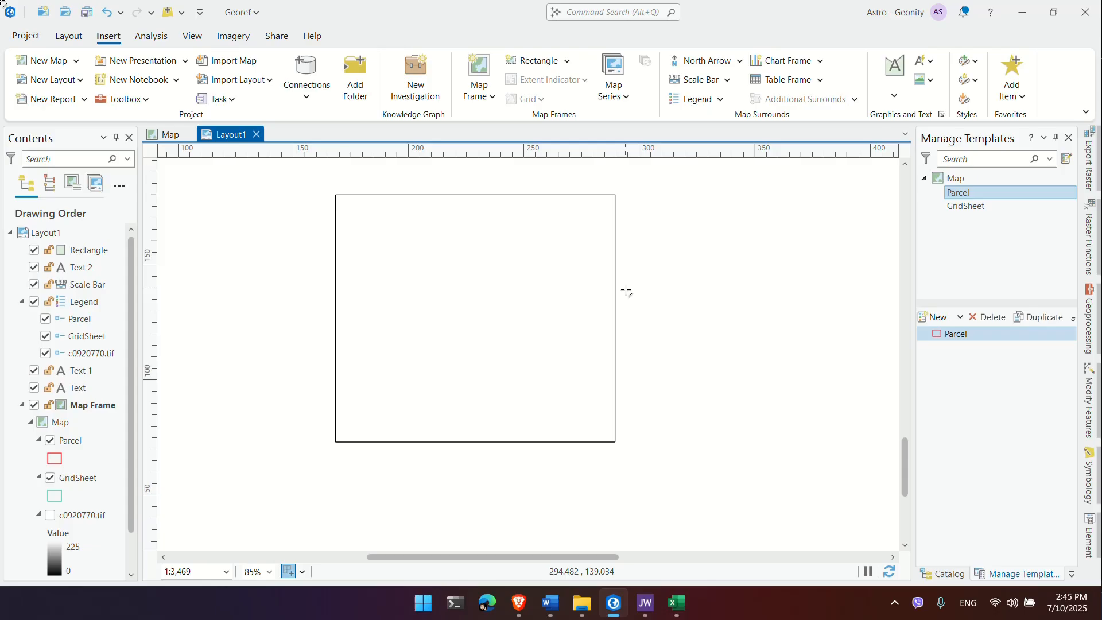
pyautogui.rightClick(427, 448)
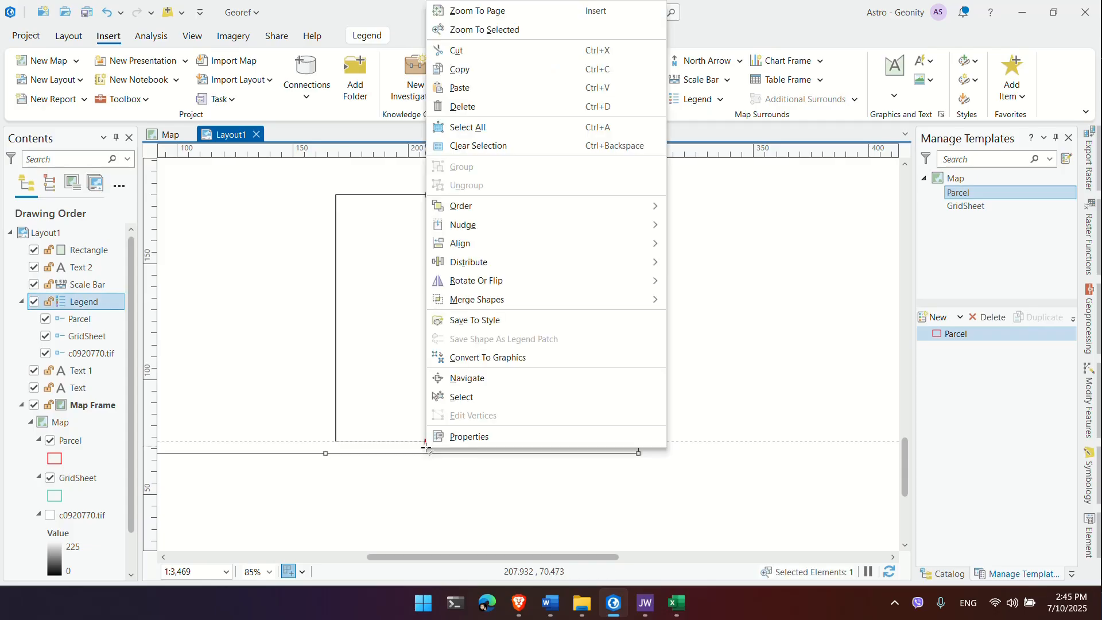
# Step: Draw two vertical and two horizontal lines across the rectangle, creating Line through Line 3
pyautogui.press('Escape')
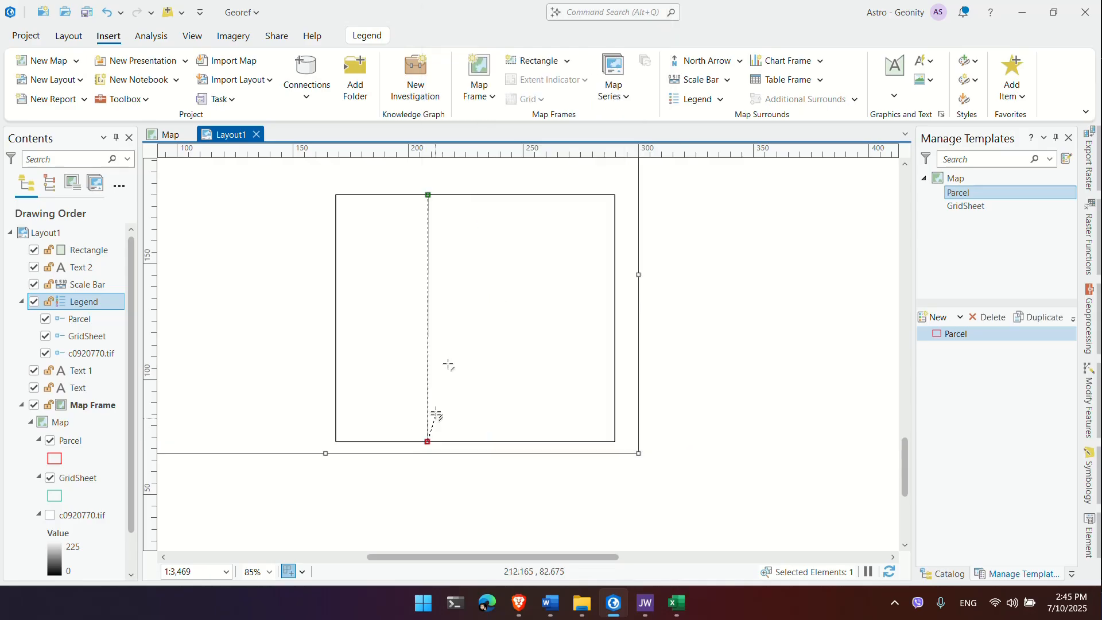
pyautogui.press('Escape')
pyautogui.click(421, 194)
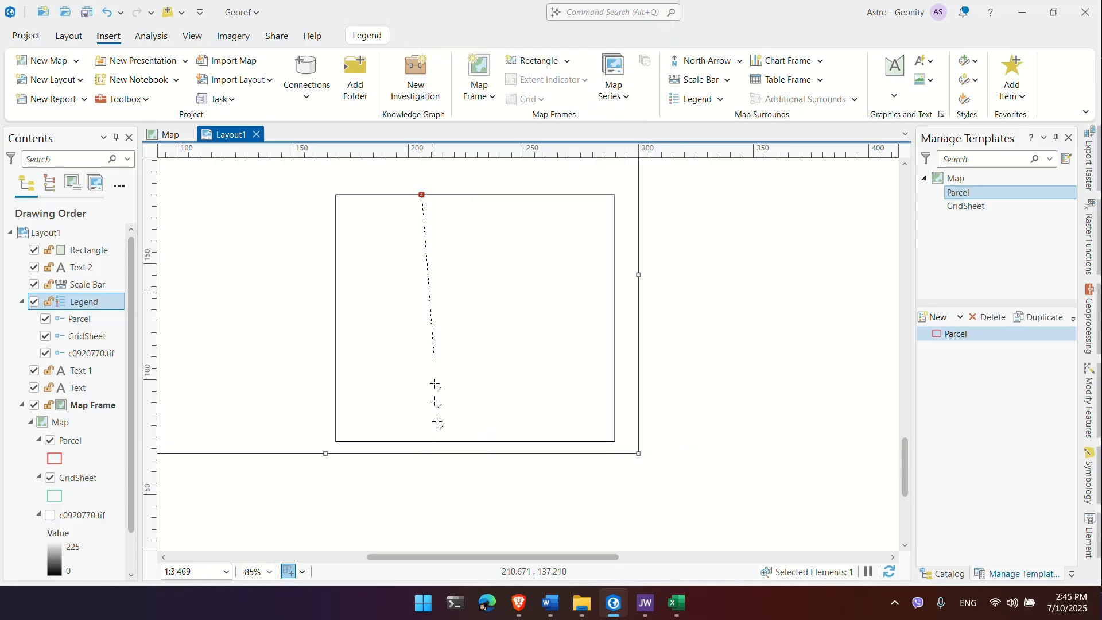
pyautogui.doubleClick(422, 442)
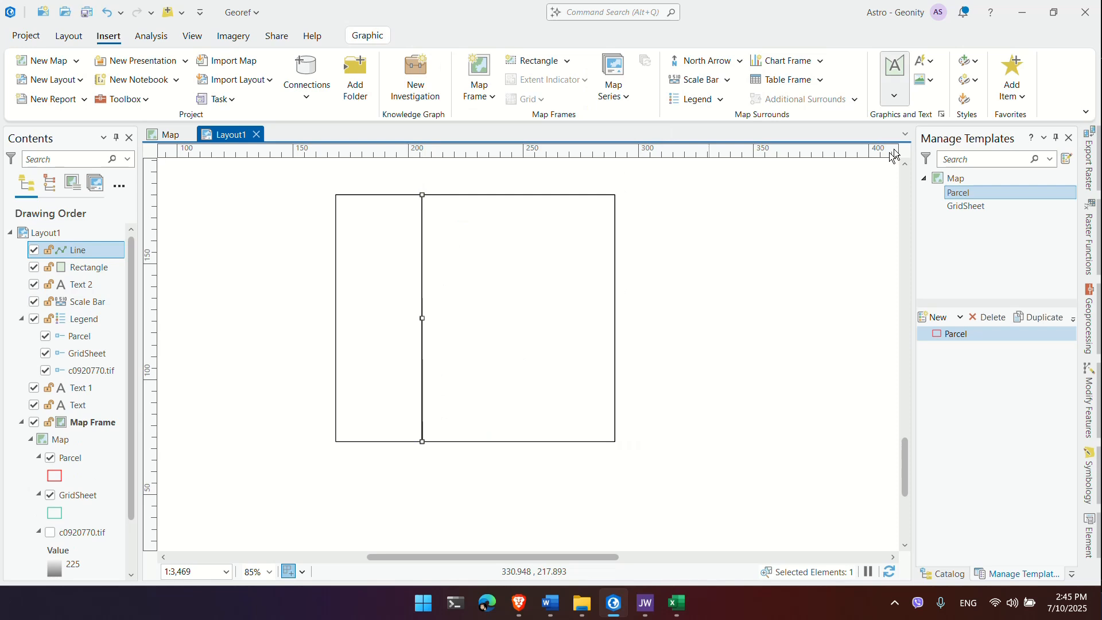
pyautogui.click(527, 194)
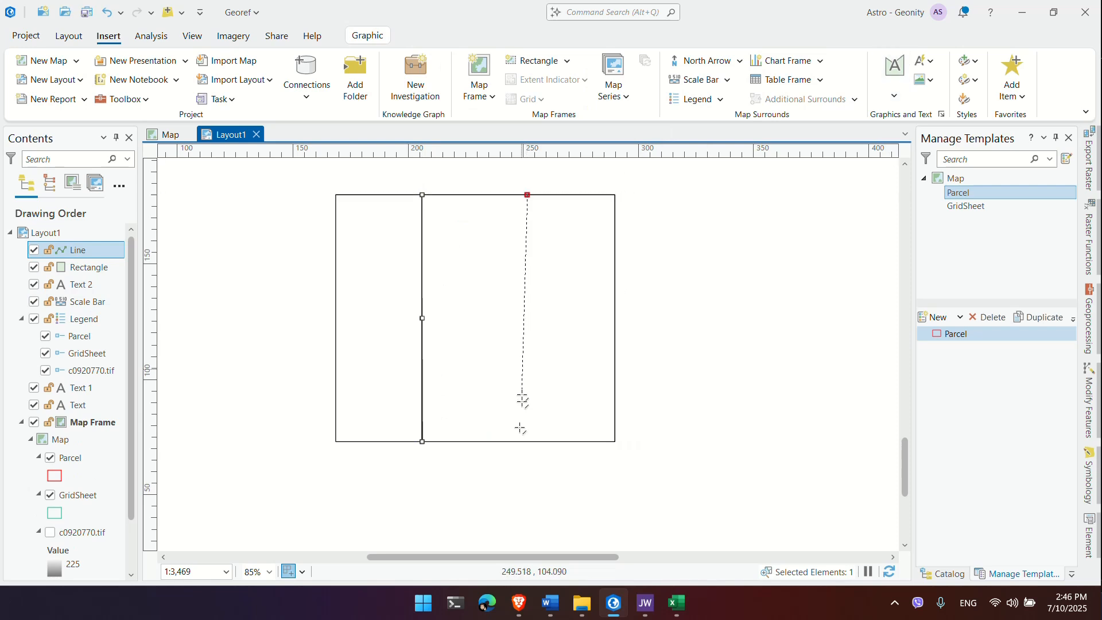
pyautogui.doubleClick(528, 442)
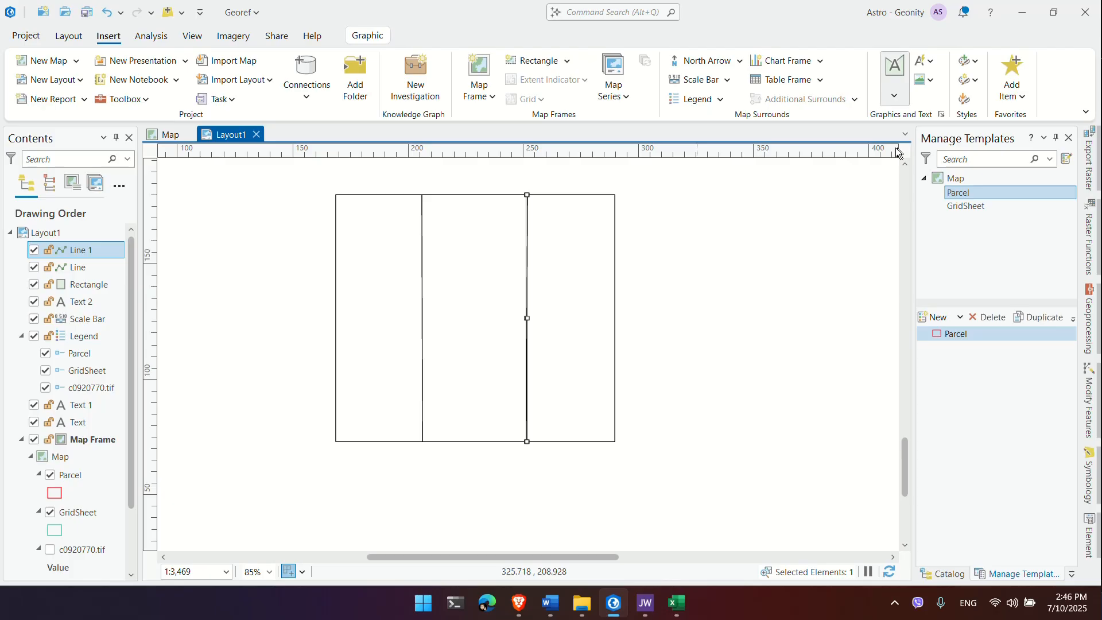
pyautogui.doubleClick(614, 281)
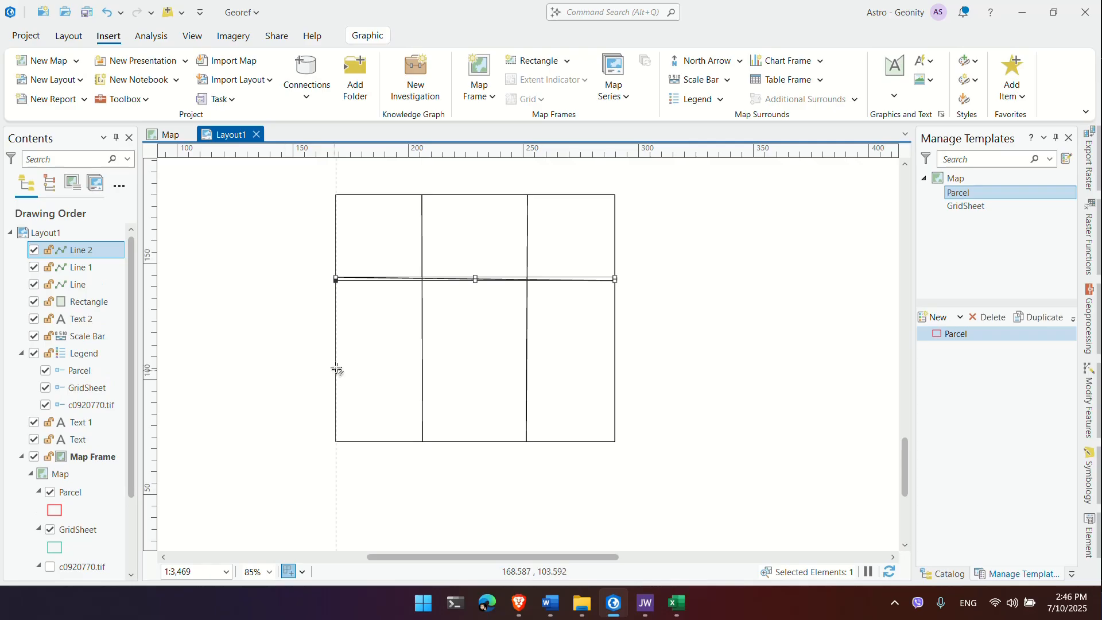
pyautogui.moveTo(337, 369); pyautogui.dragTo(615, 367)
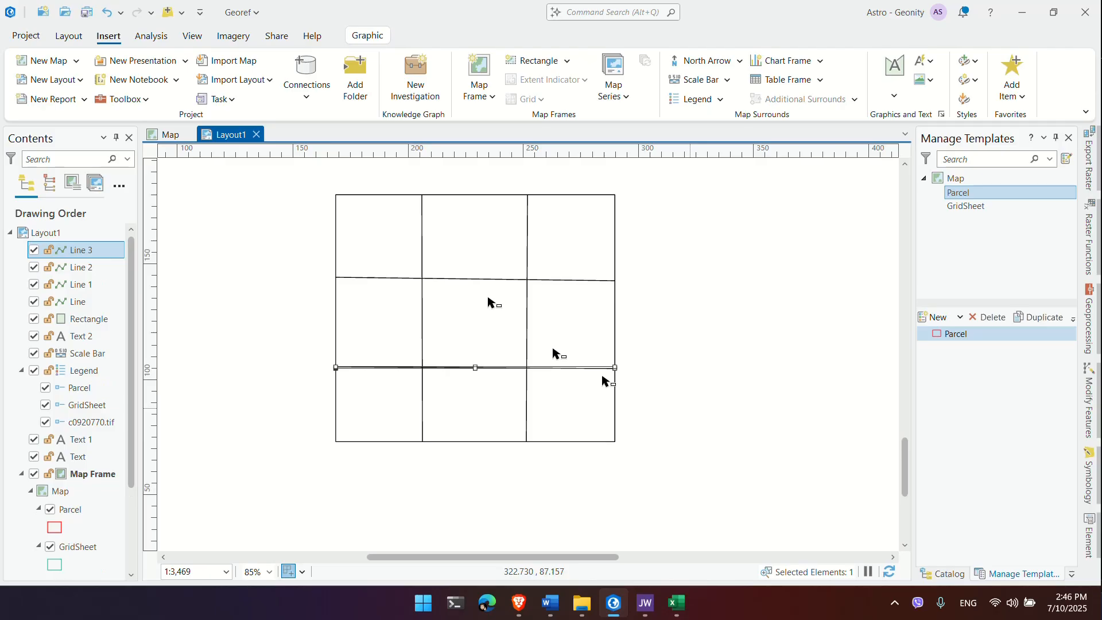
# Step: Select the legend alone and move it further left
pyautogui.scroll(-3, 712, 468)
pyautogui.moveTo(705, 479); pyautogui.dragTo(593, 363)
pyautogui.click(727, 458)
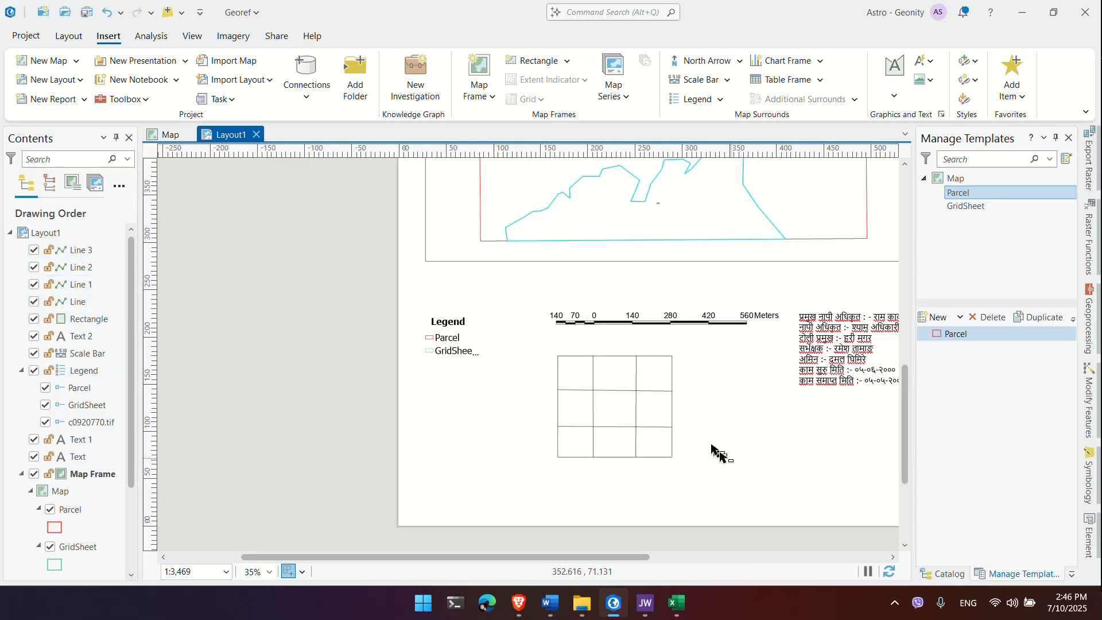
pyautogui.moveTo(719, 452); pyautogui.dragTo(678, 458)
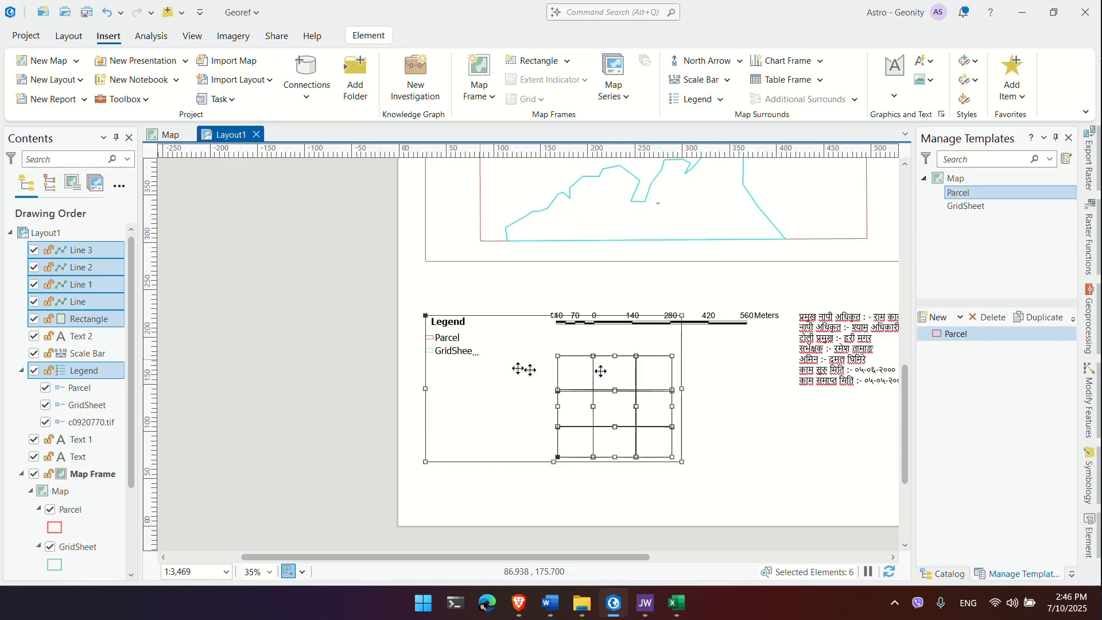
pyautogui.click(701, 362)
pyautogui.click(674, 386)
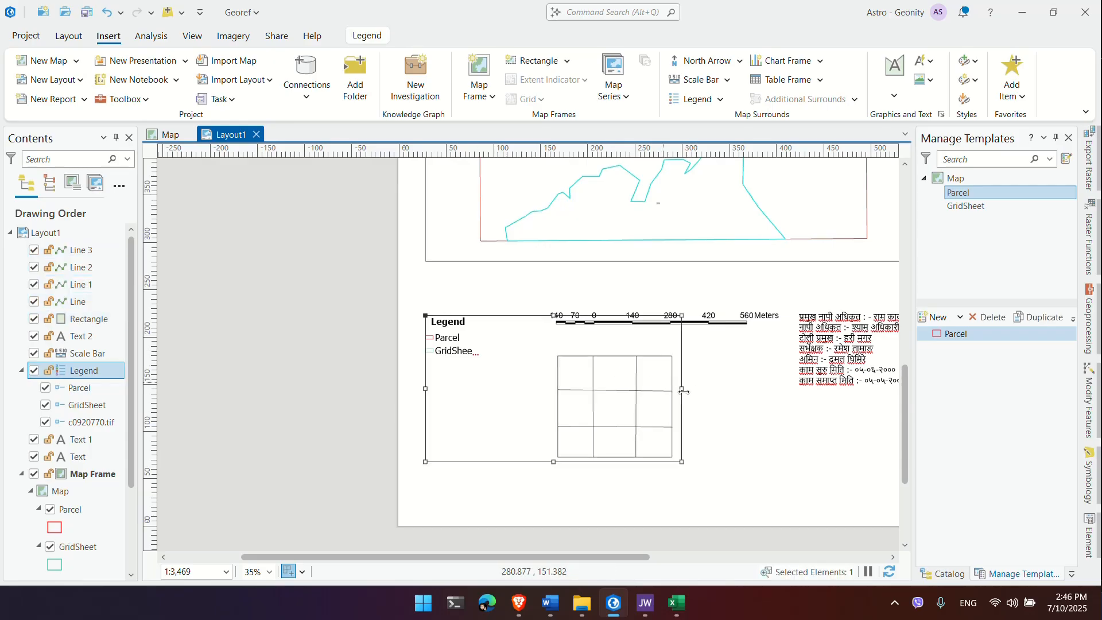
pyautogui.moveTo(683, 391); pyautogui.dragTo(532, 377)
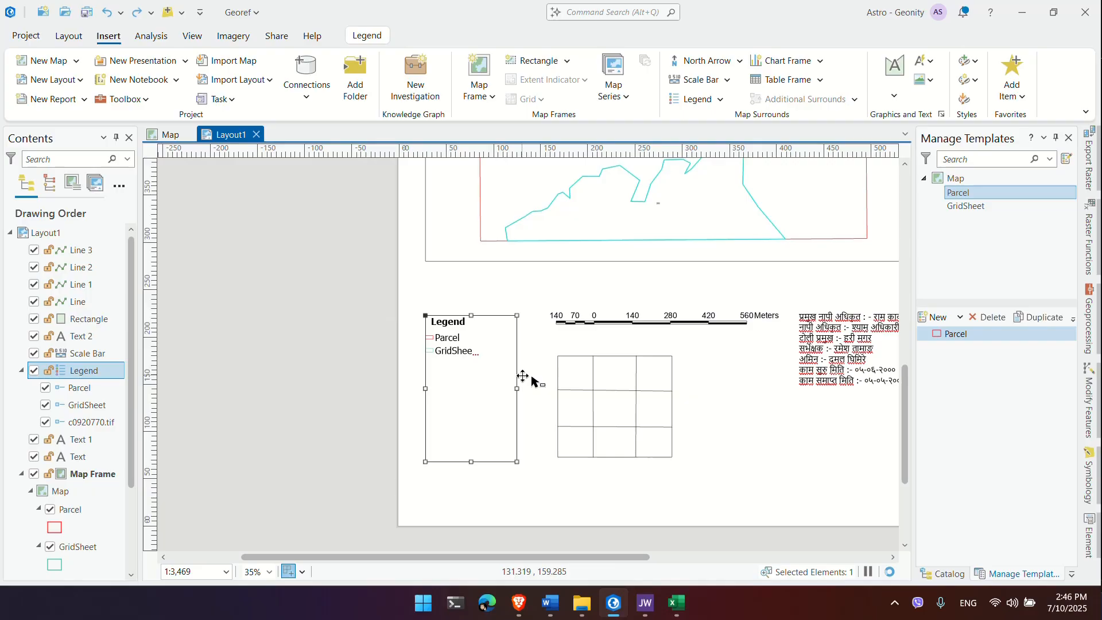
# Step: Move the rectangle and its four grid lines right and down below the scale bar
pyautogui.click(614, 411)
pyautogui.moveTo(712, 479); pyautogui.dragTo(558, 367)
pyautogui.moveTo(601, 415); pyautogui.dragTo(609, 391)
pyautogui.click(687, 381)
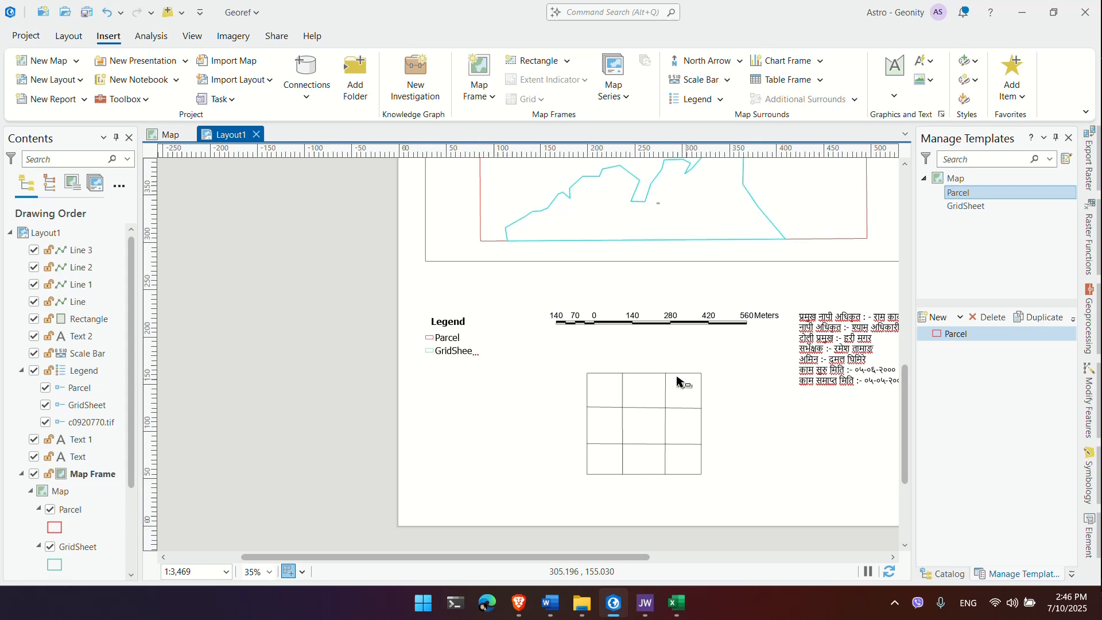
# Step: Add the Devanagari heading नक्साको सूची as Text 3, centred above the grid
pyautogui.scroll(4, 679, 381)
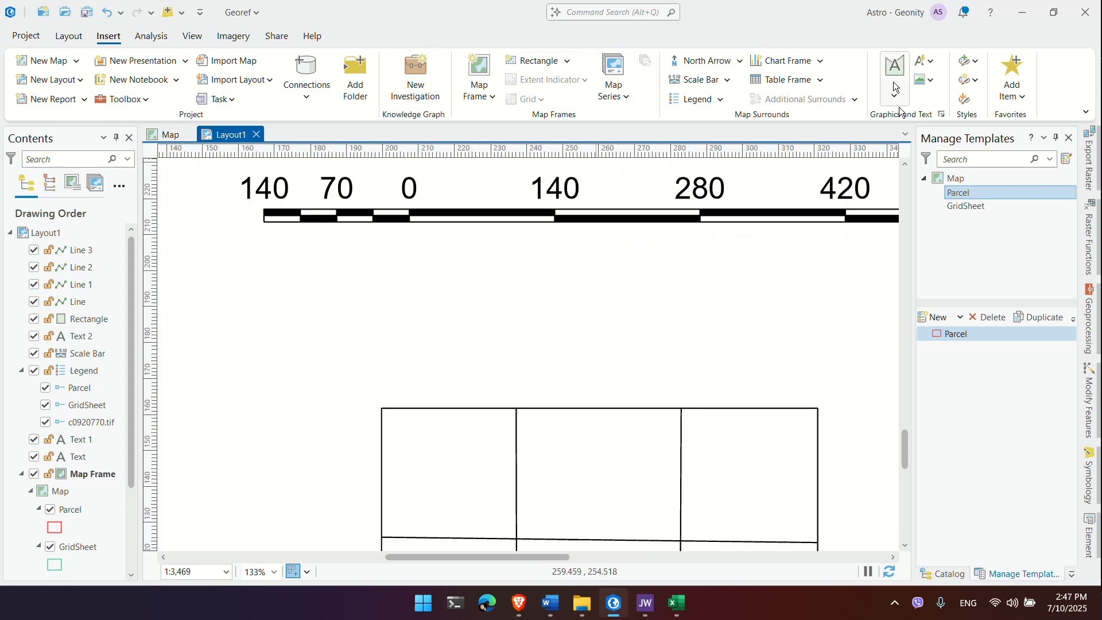
pyautogui.click(515, 368)
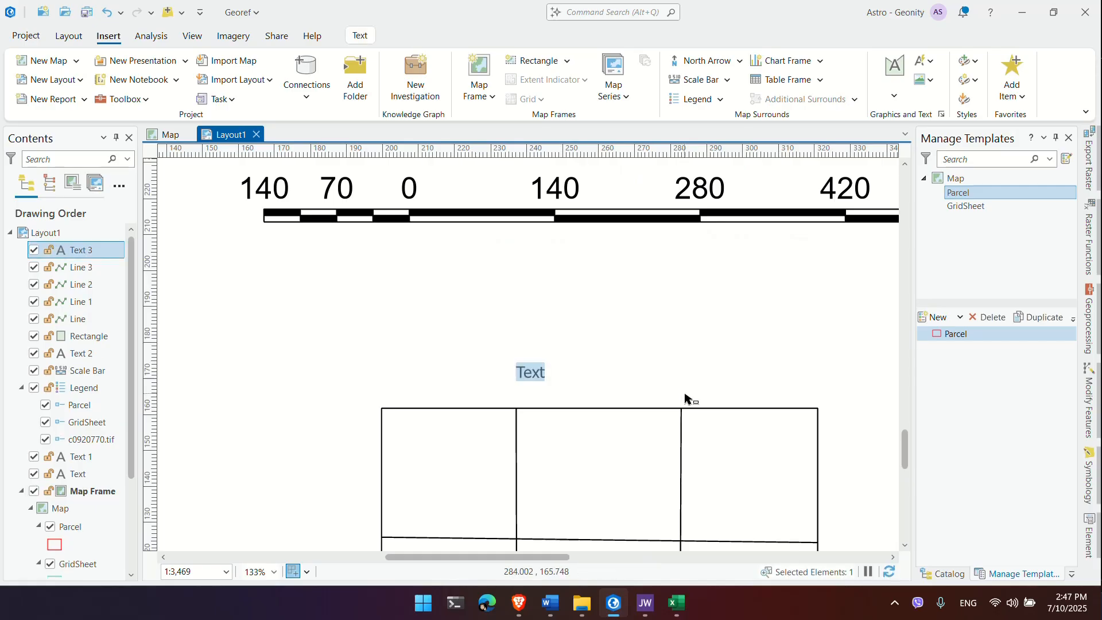
pyautogui.press('super+space')
pyautogui.write('न')
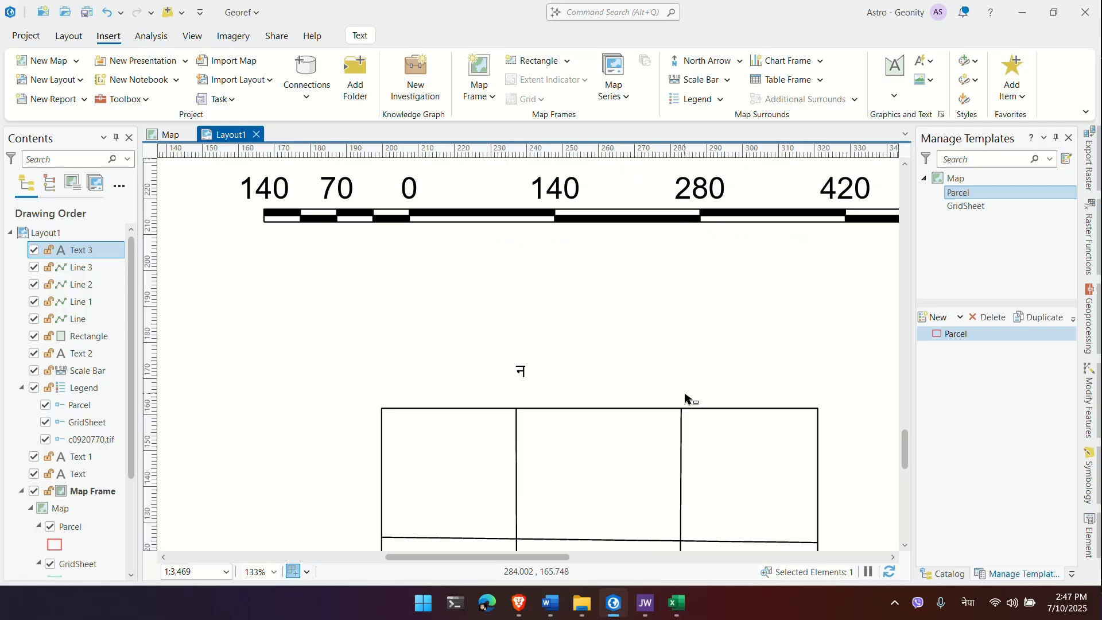
pyautogui.write('क्साको सूची')
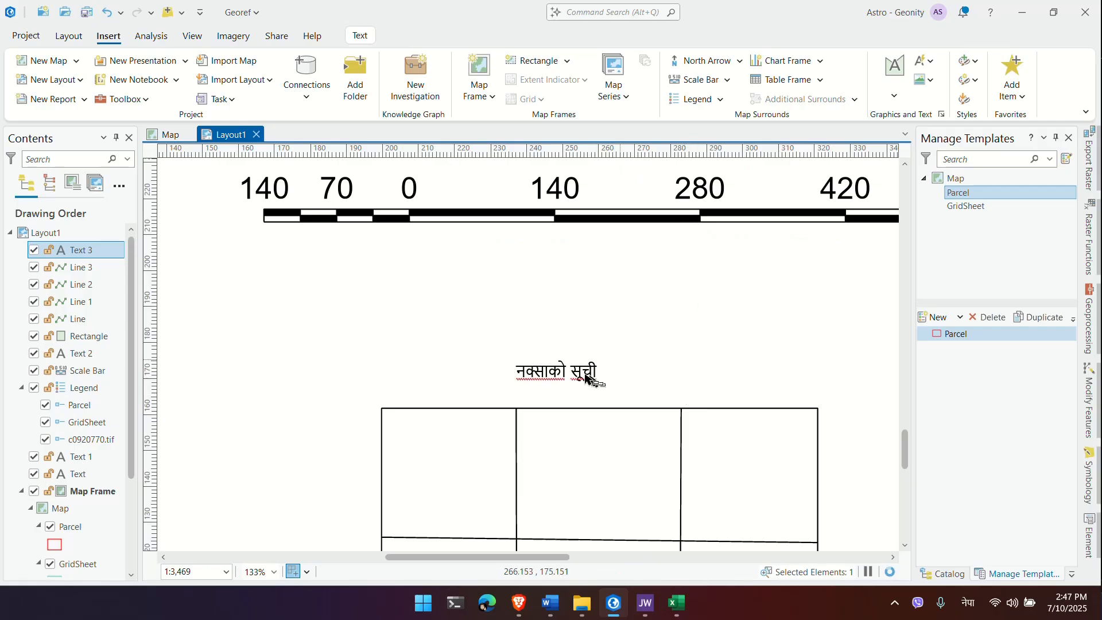
pyautogui.moveTo(586, 376); pyautogui.dragTo(616, 372)
pyautogui.click(655, 357)
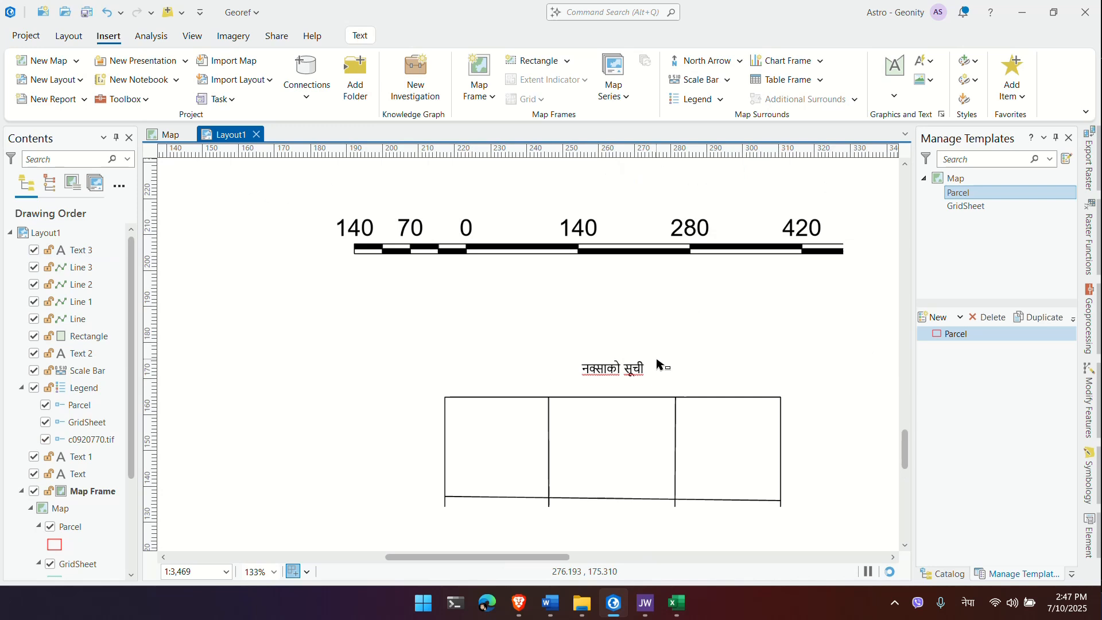
pyautogui.scroll(-5, 656, 365)
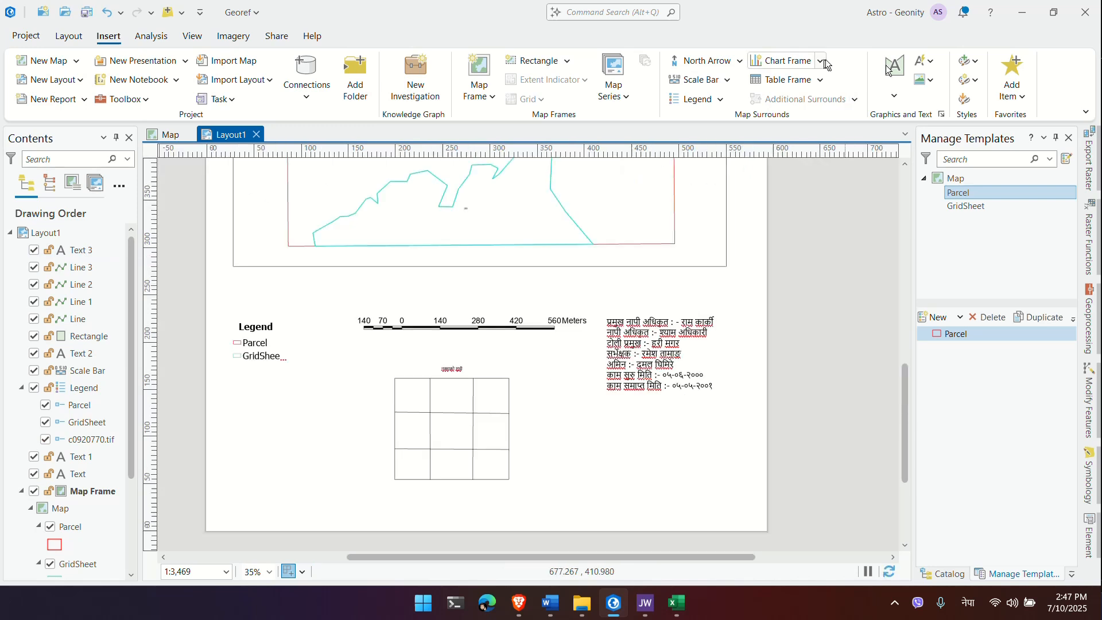
# Step: Add a text block reading 'Prepared by:', 'Name:' and 'Roll no' below the Nepali credits
pyautogui.click(897, 92)
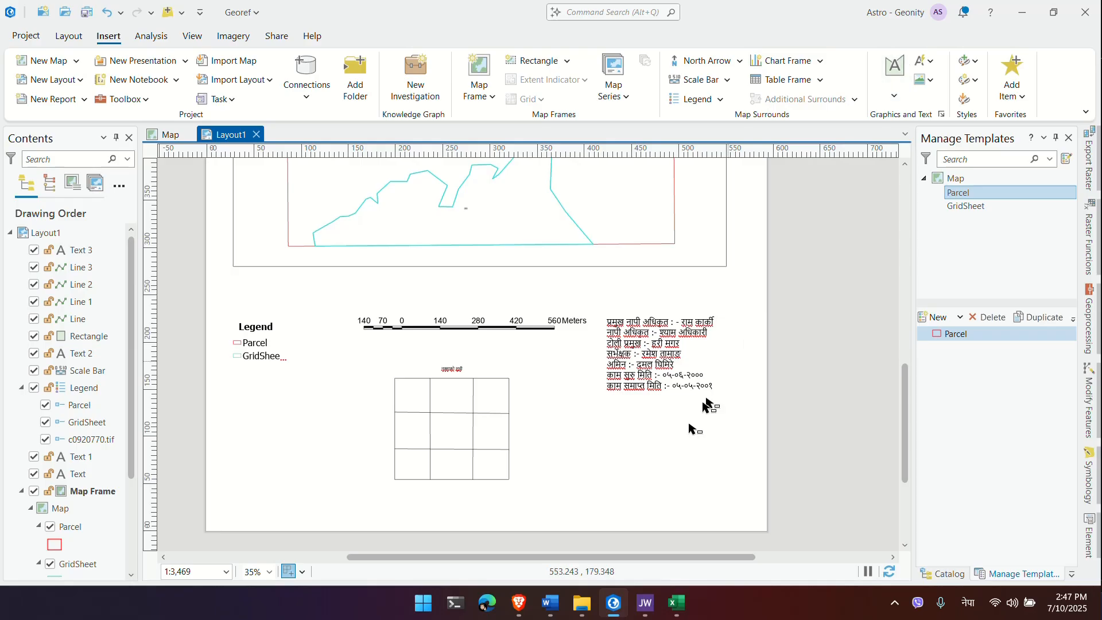
pyautogui.click(608, 459)
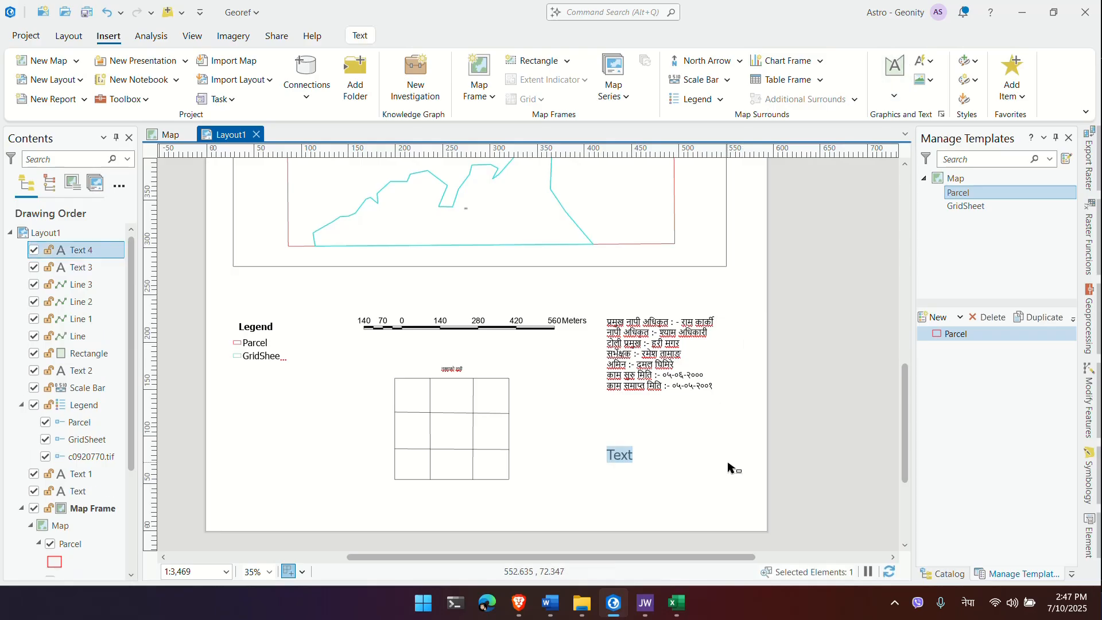
pyautogui.write('झी')
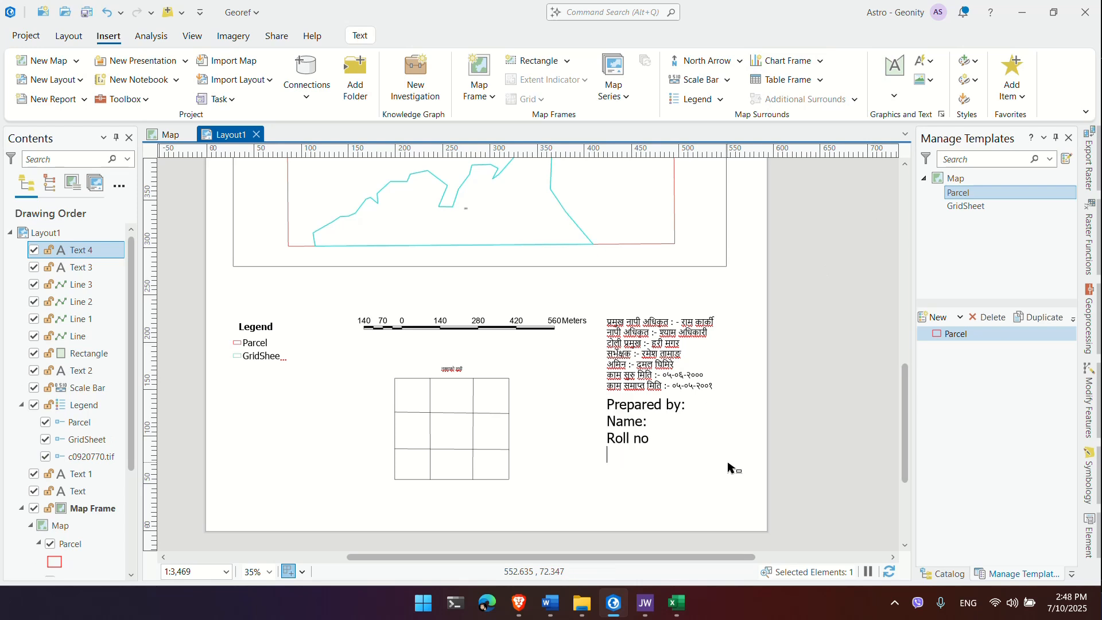
pyautogui.press('Escape')
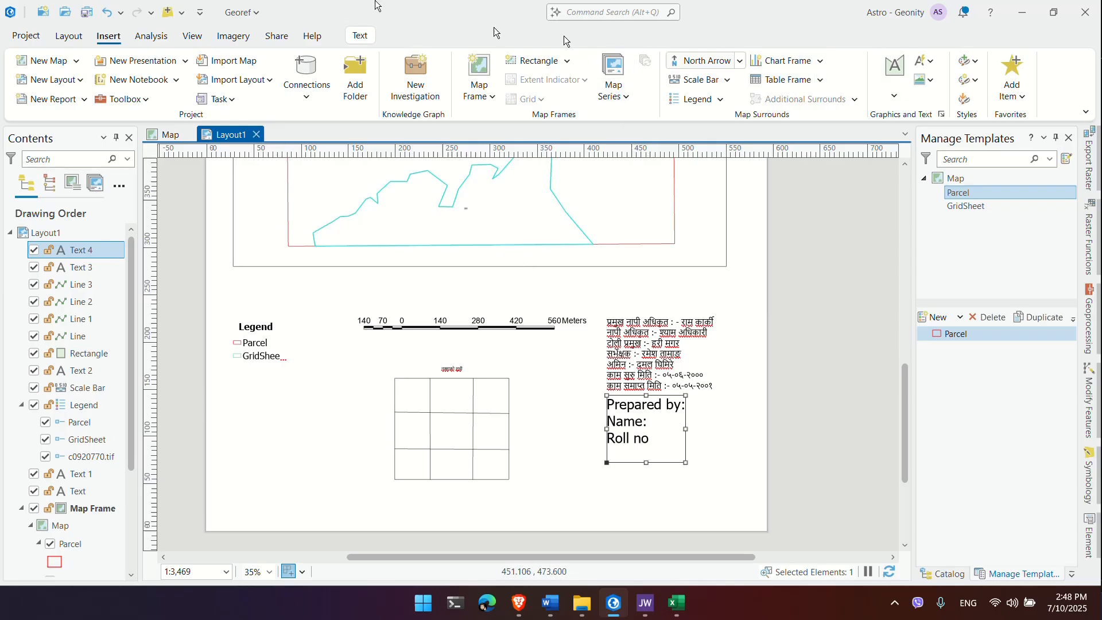
pyautogui.click(269, 36)
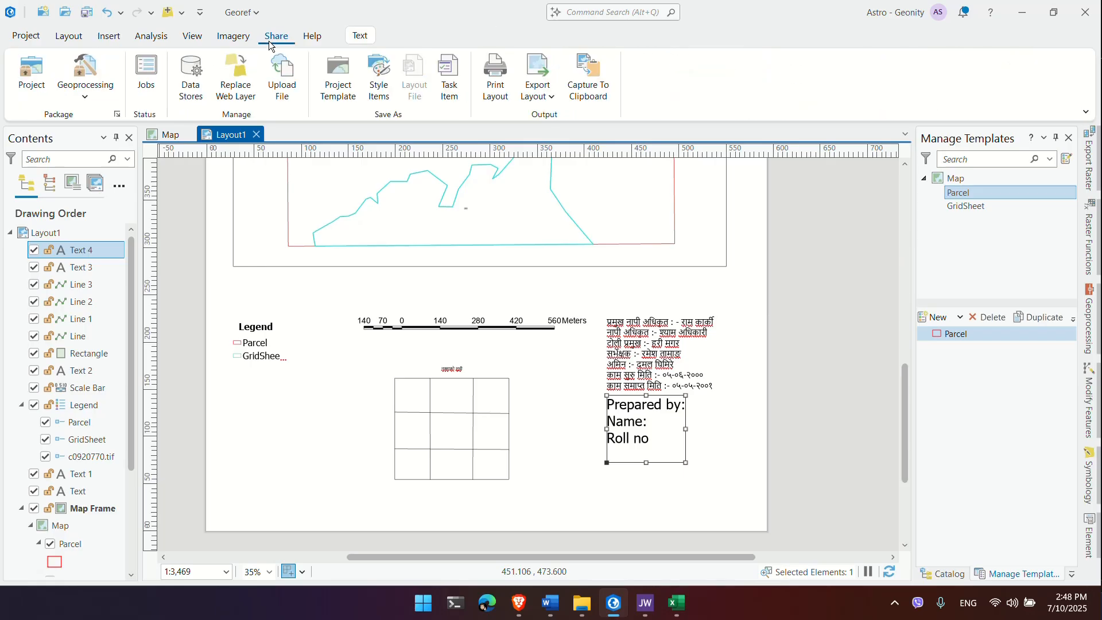
# Step: Export the layout as a 300 DPI JPEG, Layout1.jpg, and view the exported image
pyautogui.click(538, 81)
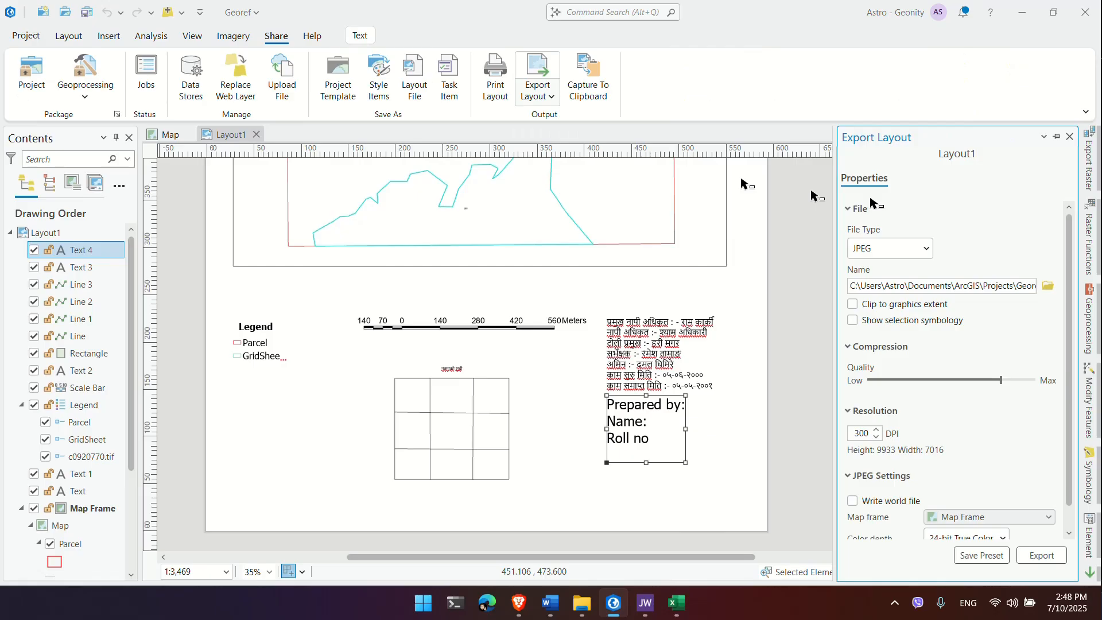
pyautogui.click(1034, 555)
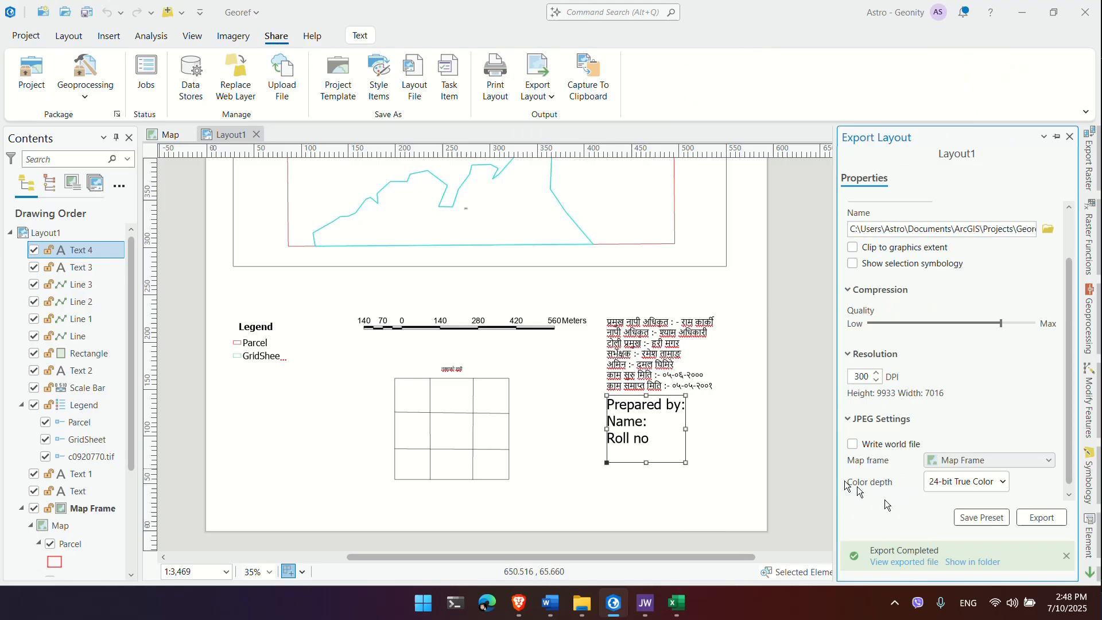
pyautogui.click(917, 563)
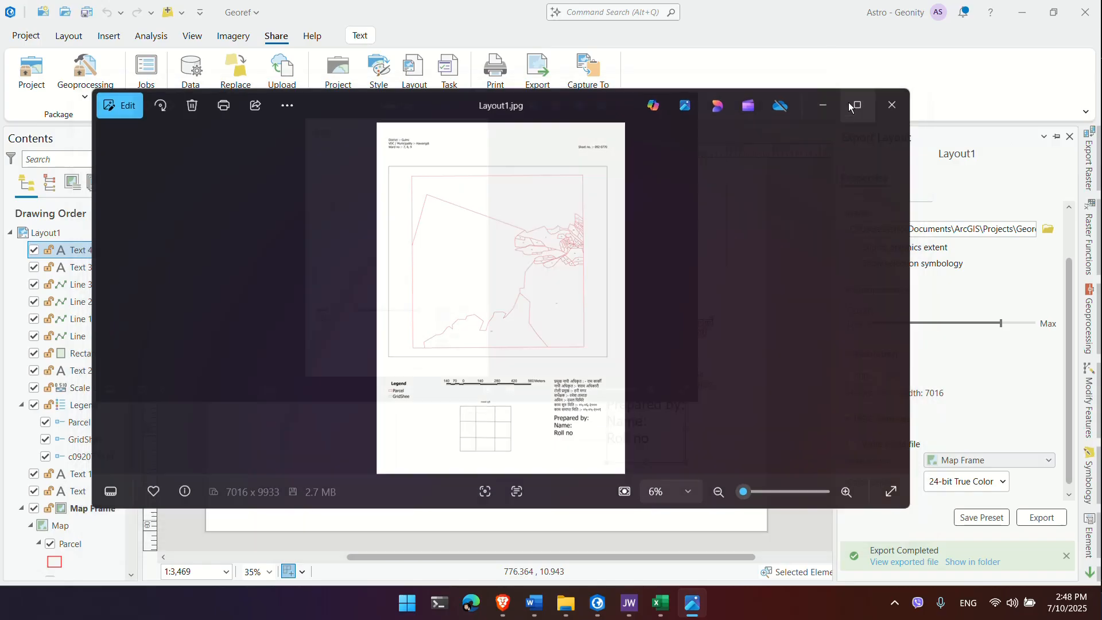
# Step: Review the 300 DPI Layout1.jpg export maximised in Photos, then return to the ArcGIS Pro layout
pyautogui.click(857, 106)
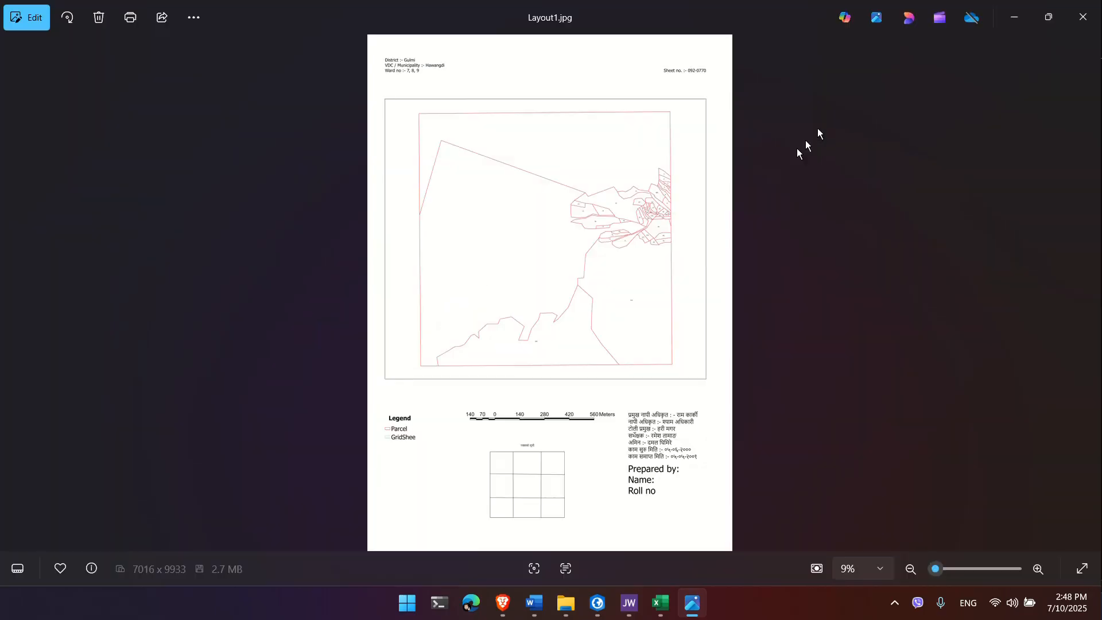
pyautogui.click(1018, 10)
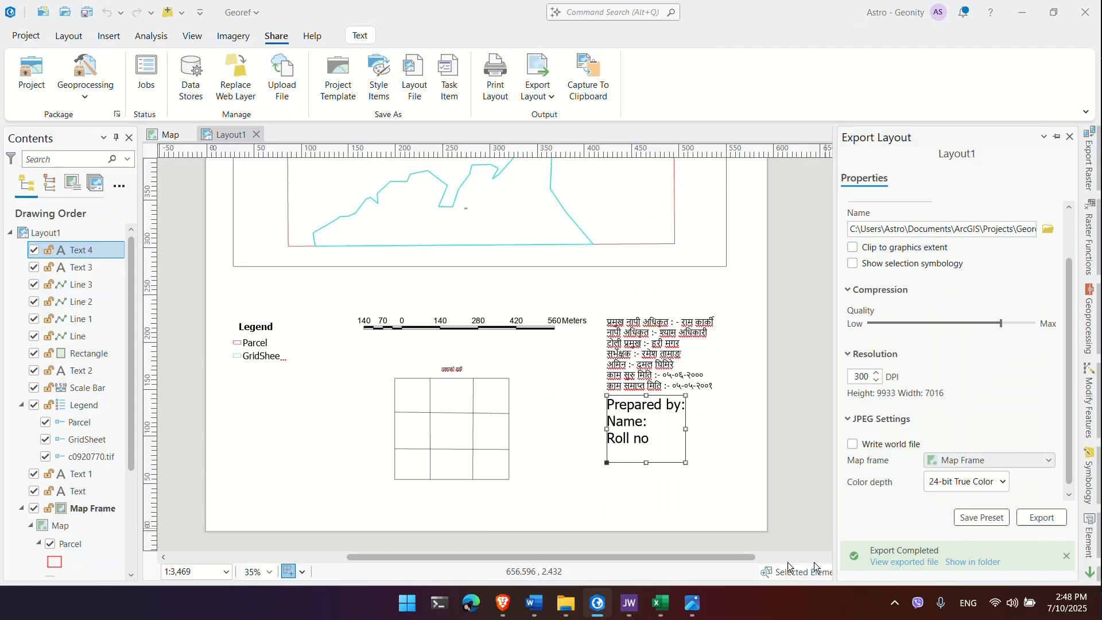
pyautogui.click(894, 603)
pyautogui.click(957, 530)
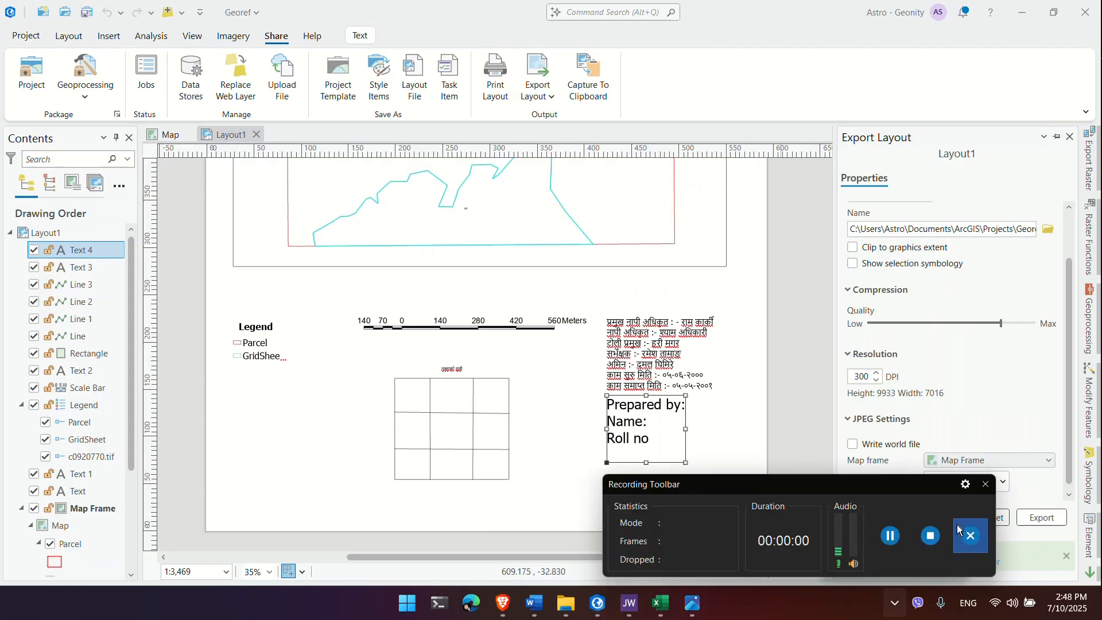